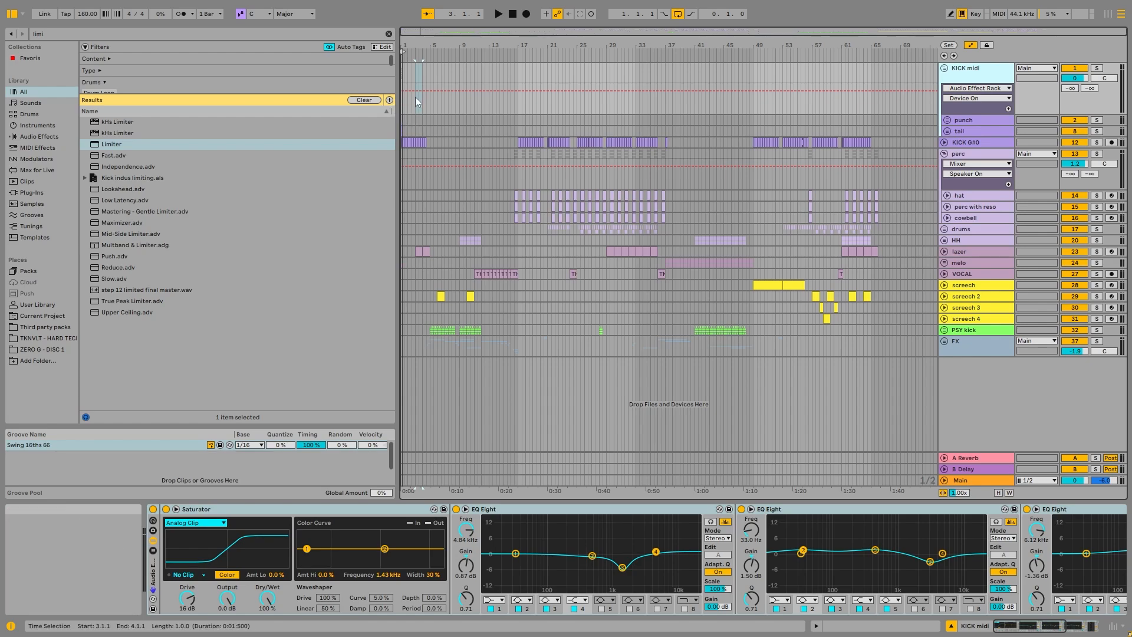
Step: Unfold the punch and tail subgroups and solo the KICK midi group
{"action": "scroll", "coordinate": [401, 98], "scroll_direction": "up", "scroll_amount": 10}
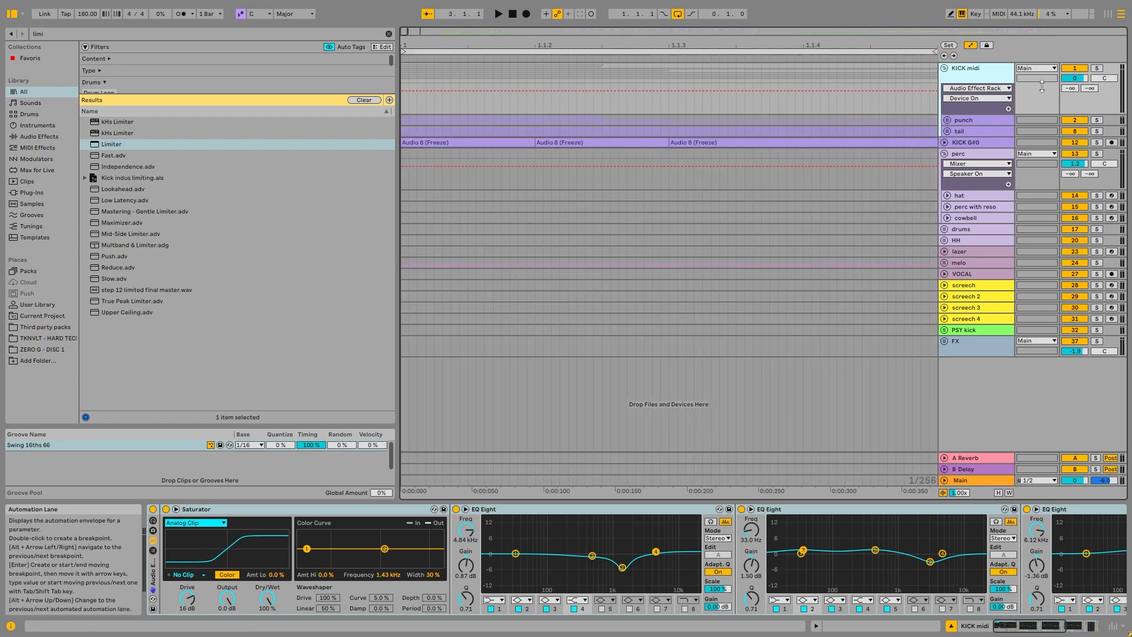
{"action": "left_click", "coordinate": [956, 119]}
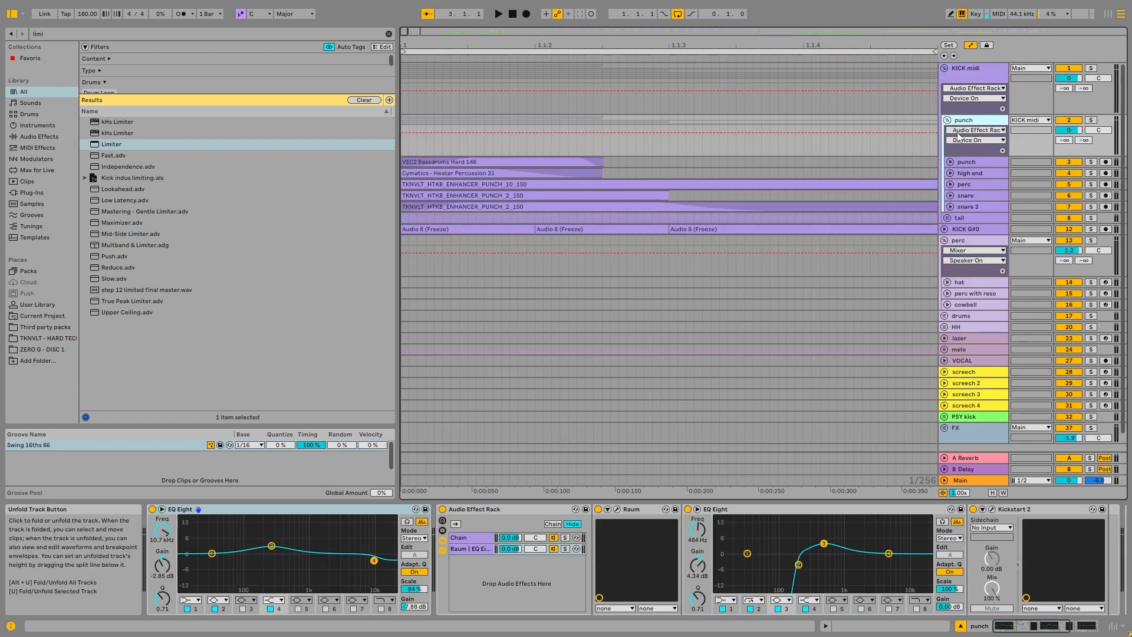
{"action": "left_click", "coordinate": [947, 217]}
{"action": "scroll", "coordinate": [678, 205], "scroll_direction": "down", "scroll_amount": 2}
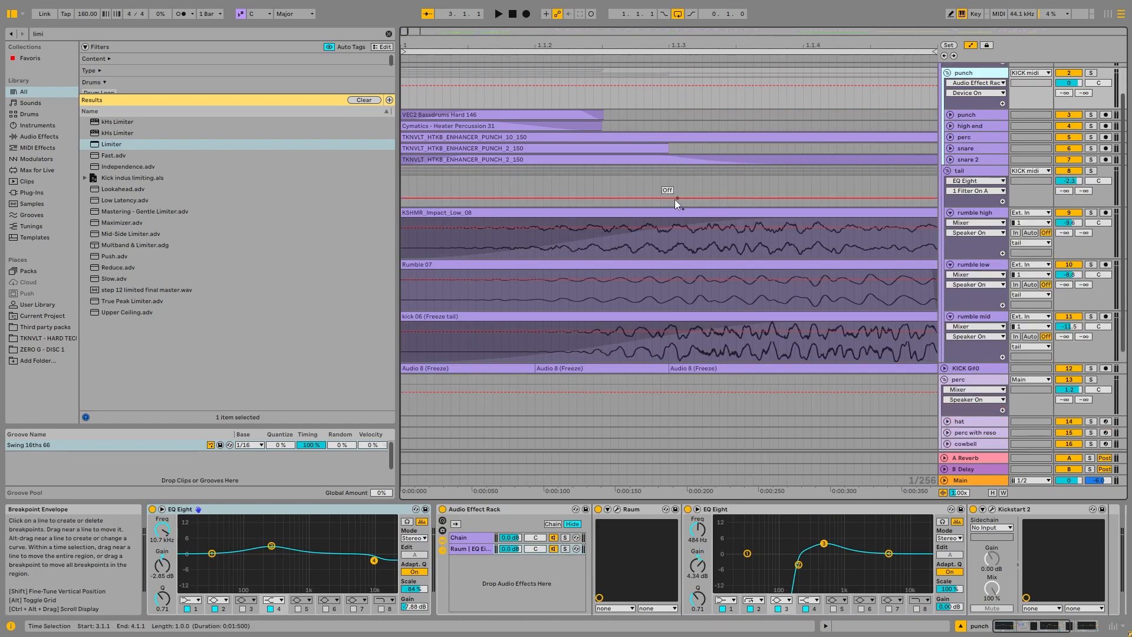
{"action": "scroll", "coordinate": [493, 165], "scroll_direction": "up", "scroll_amount": 2}
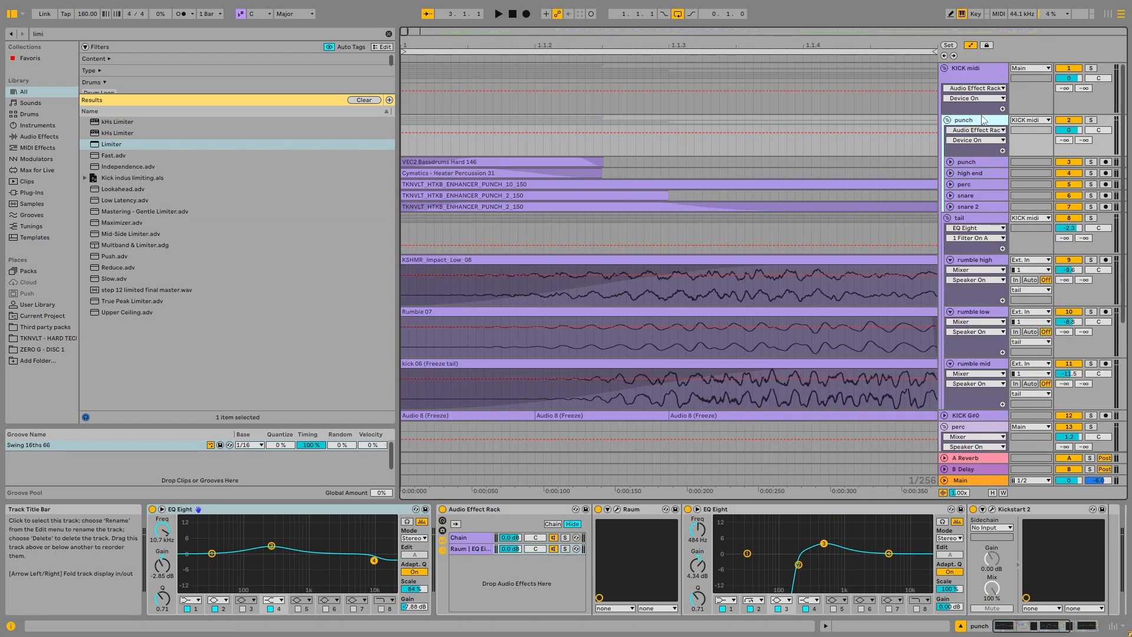
{"action": "left_click", "coordinate": [981, 68]}
{"action": "left_click", "coordinate": [1090, 69]}
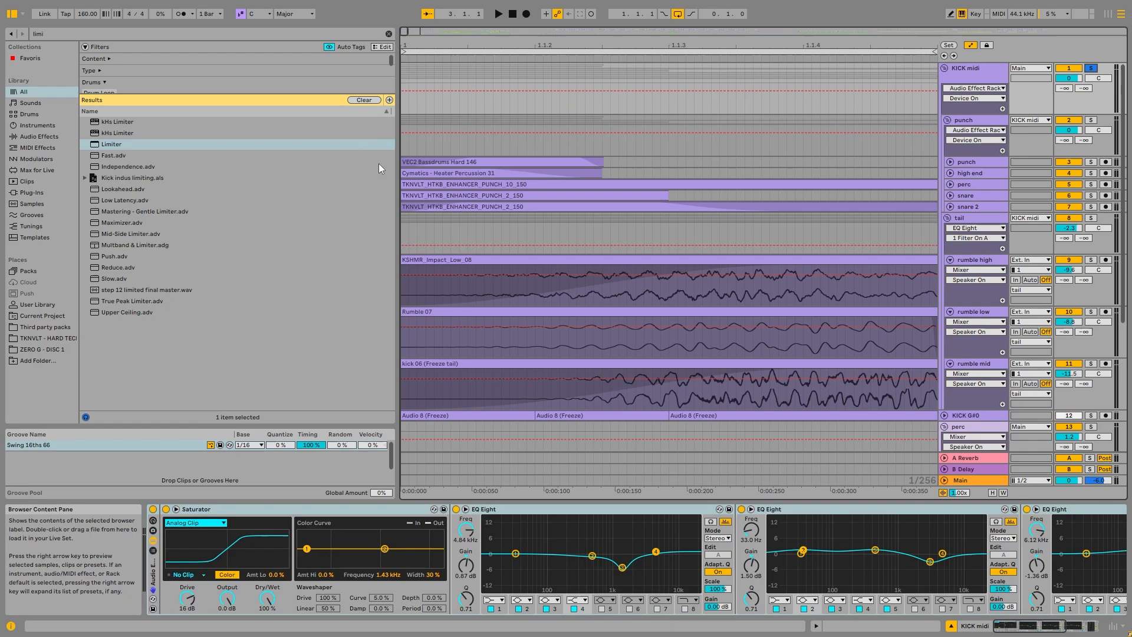
Step: Inspect the EQ on the punch layer, and examine the KICK midi group's effect chain from the Saturator to the Limiter
{"action": "scroll", "coordinate": [453, 158], "scroll_direction": "down", "scroll_amount": 3}
{"action": "left_click", "coordinate": [445, 162]}
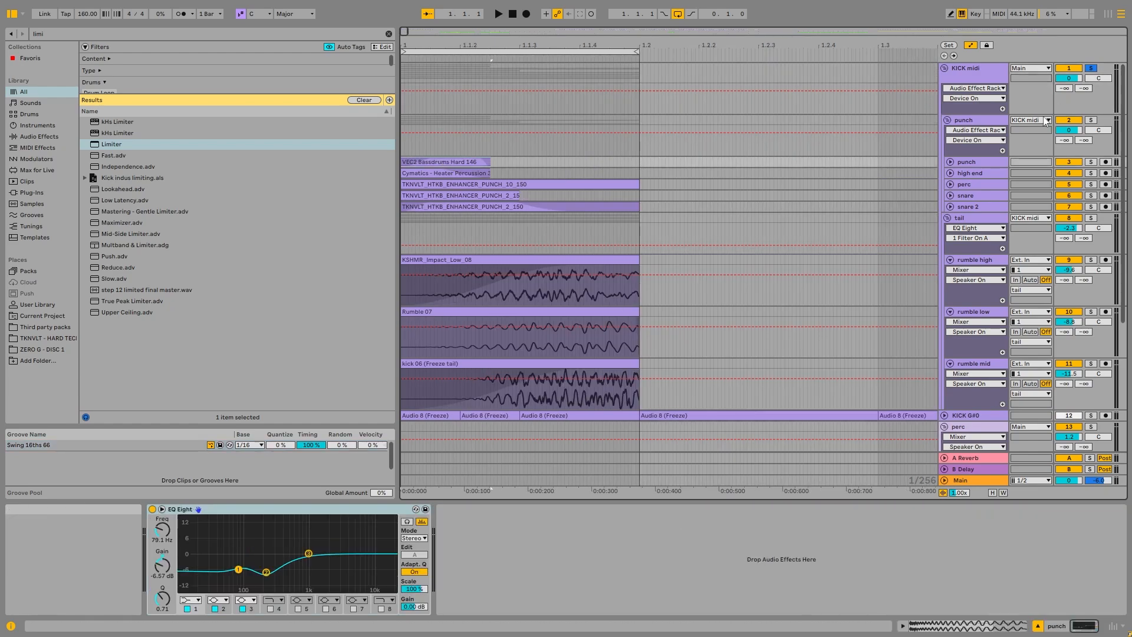
{"action": "left_click", "coordinate": [989, 72]}
{"action": "left_click", "coordinate": [265, 509]}
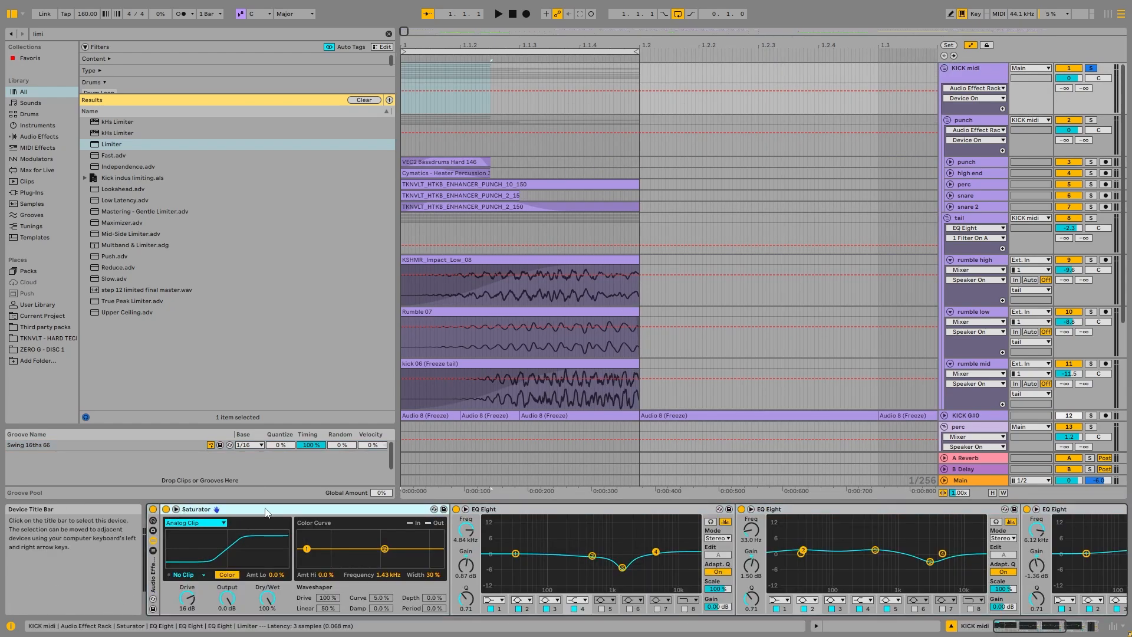
{"action": "left_click", "coordinate": [1061, 630]}
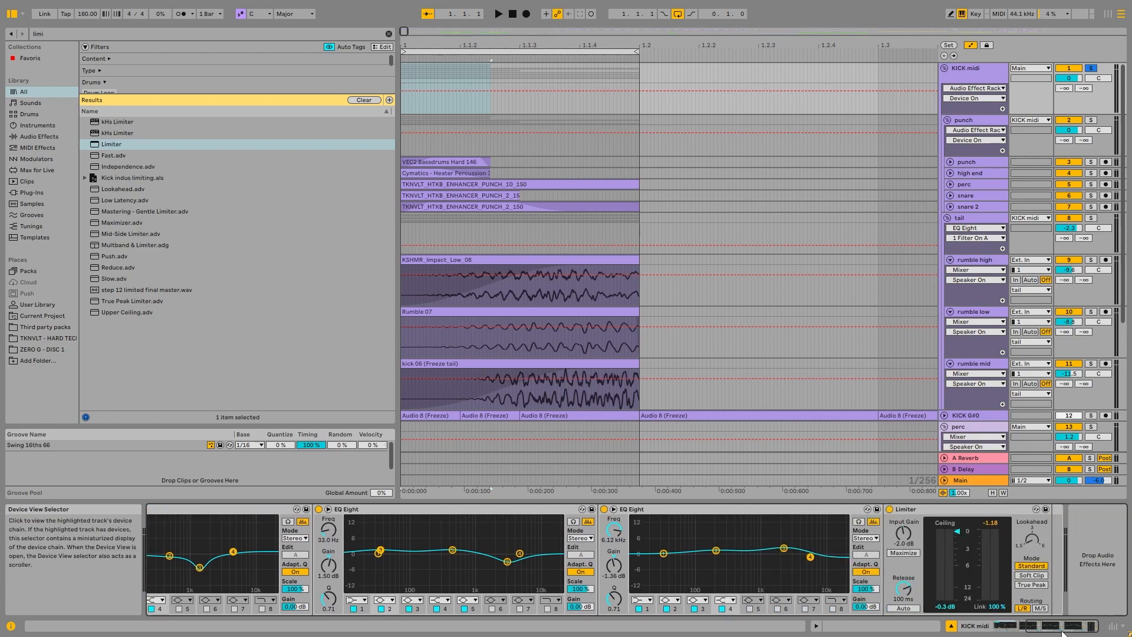
{"action": "left_click_drag", "start_coordinate": [1063, 631], "coordinate": [1025, 629]}
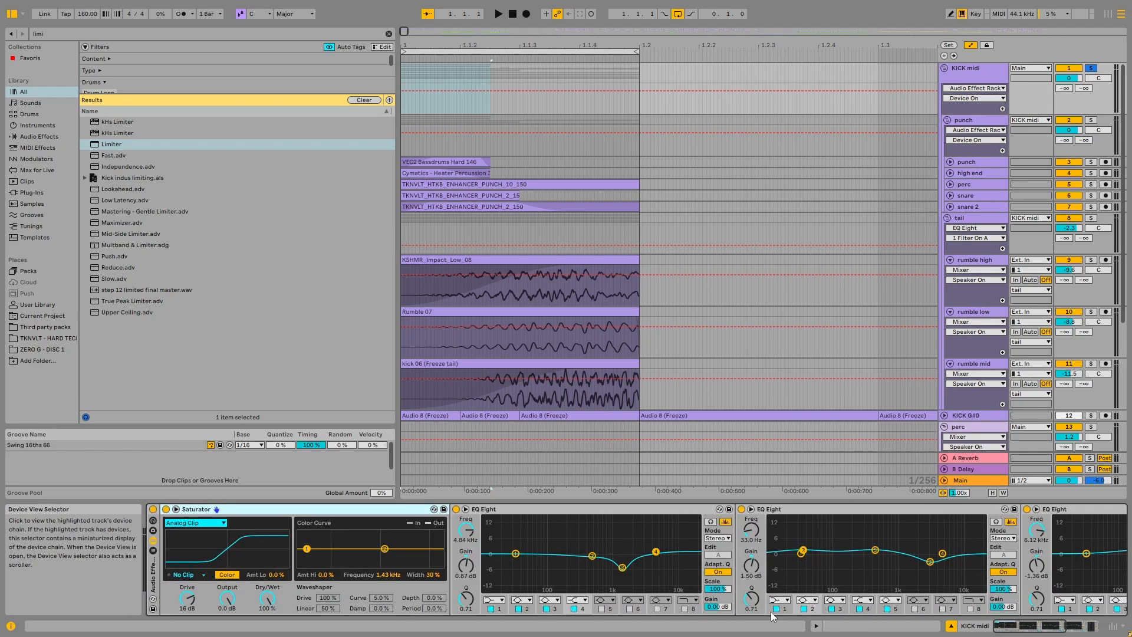
{"action": "left_click", "coordinate": [956, 84]}
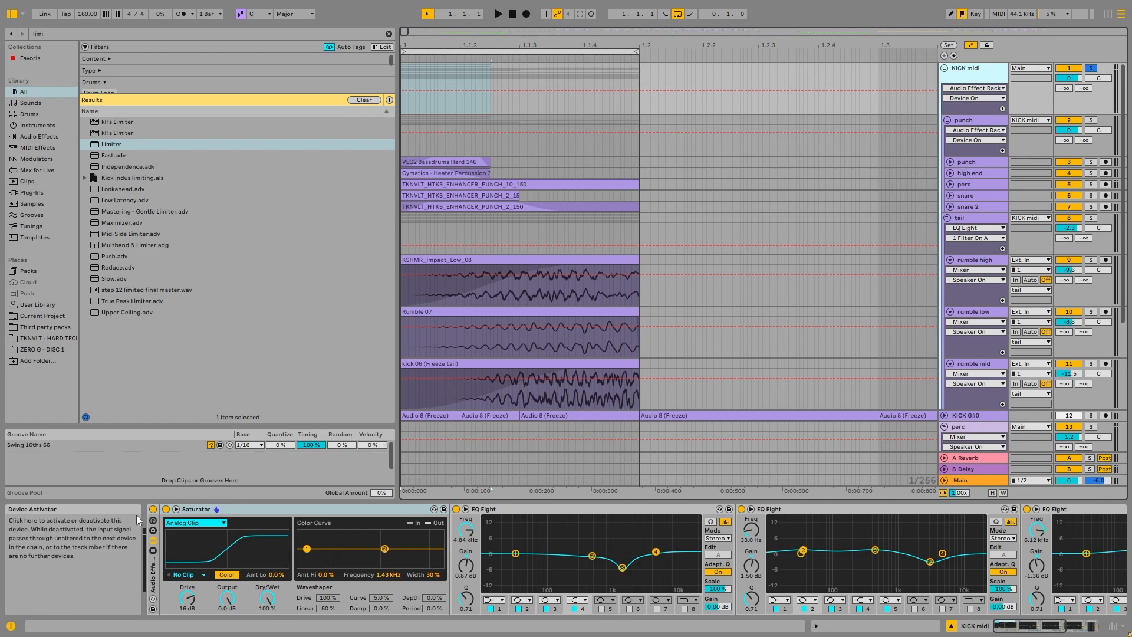
{"action": "left_click", "coordinate": [251, 510]}
{"action": "left_click", "coordinate": [988, 74]}
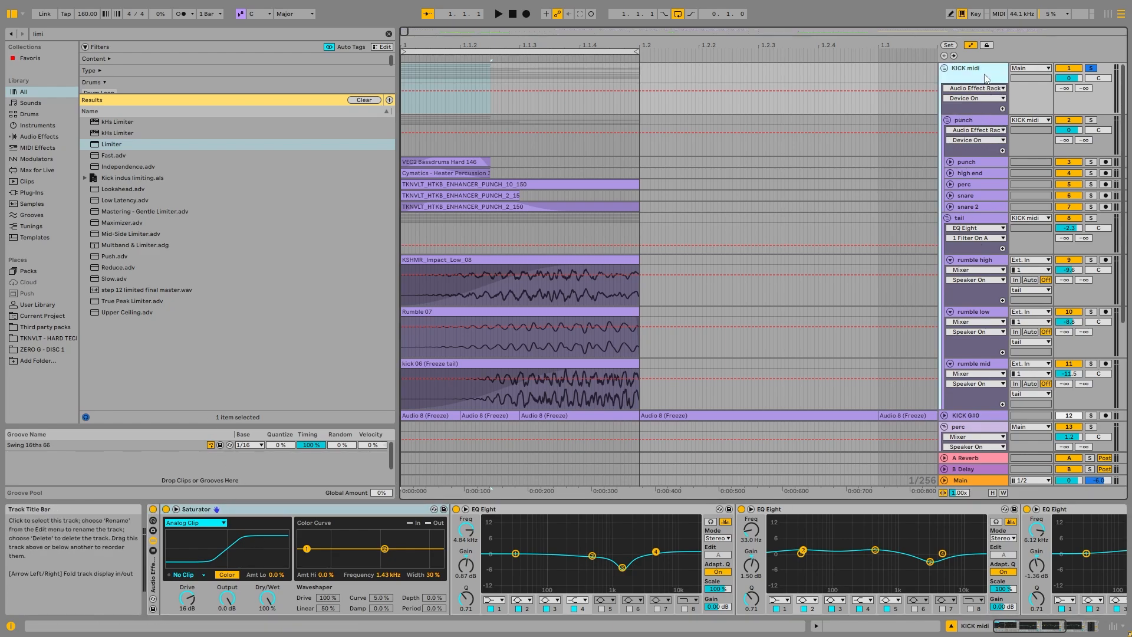
Step: Examine the devices on the perc and high end tracks, the KICK midi group, the punch layer and the punch group
{"action": "left_click", "coordinate": [985, 185]}
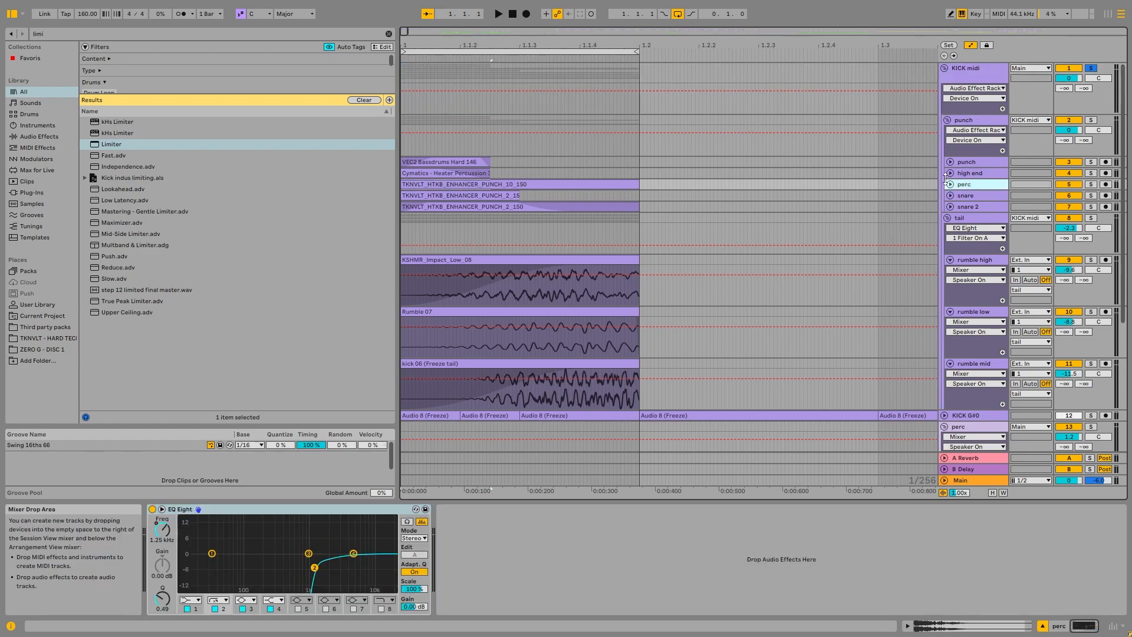
{"action": "left_click", "coordinate": [951, 184]}
{"action": "left_click", "coordinate": [950, 184]}
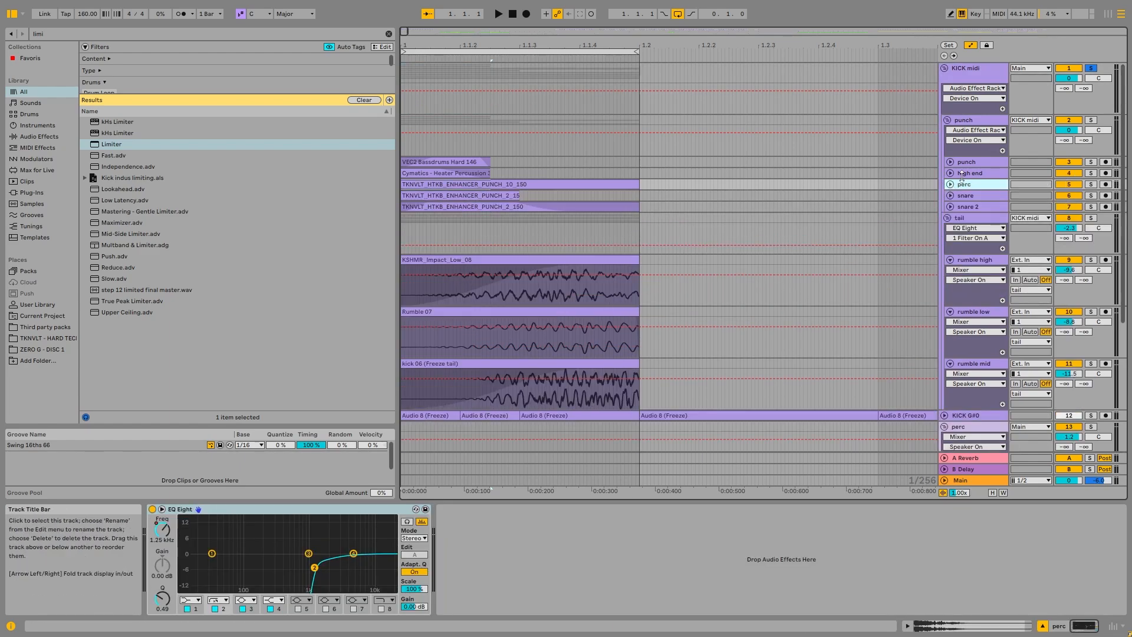
{"action": "left_click", "coordinate": [973, 173]}
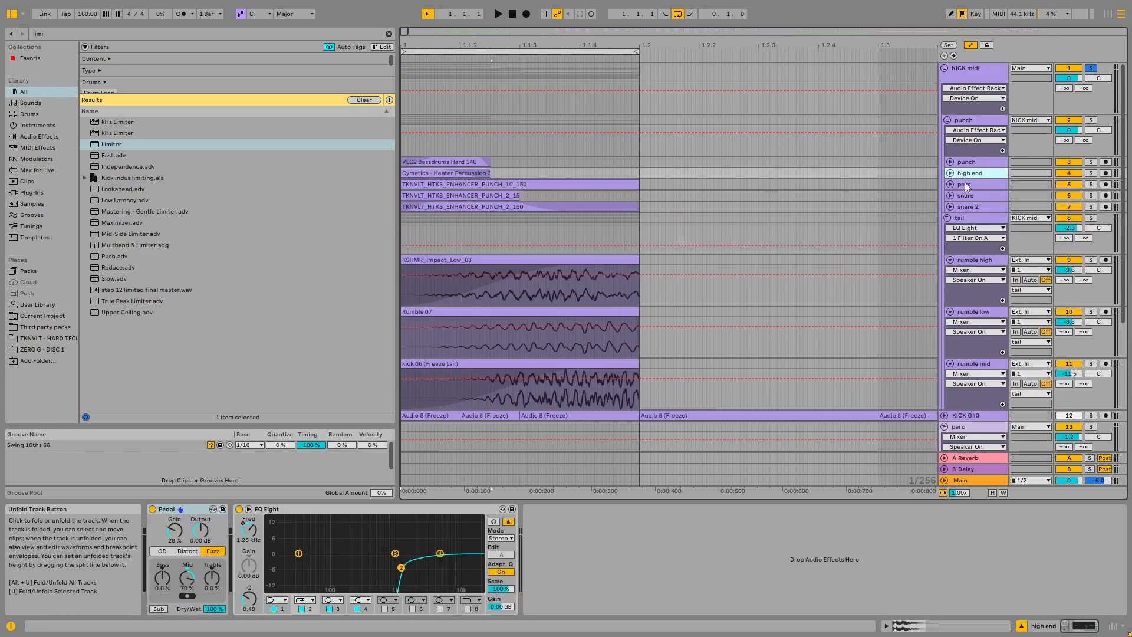
{"action": "left_click", "coordinate": [978, 72]}
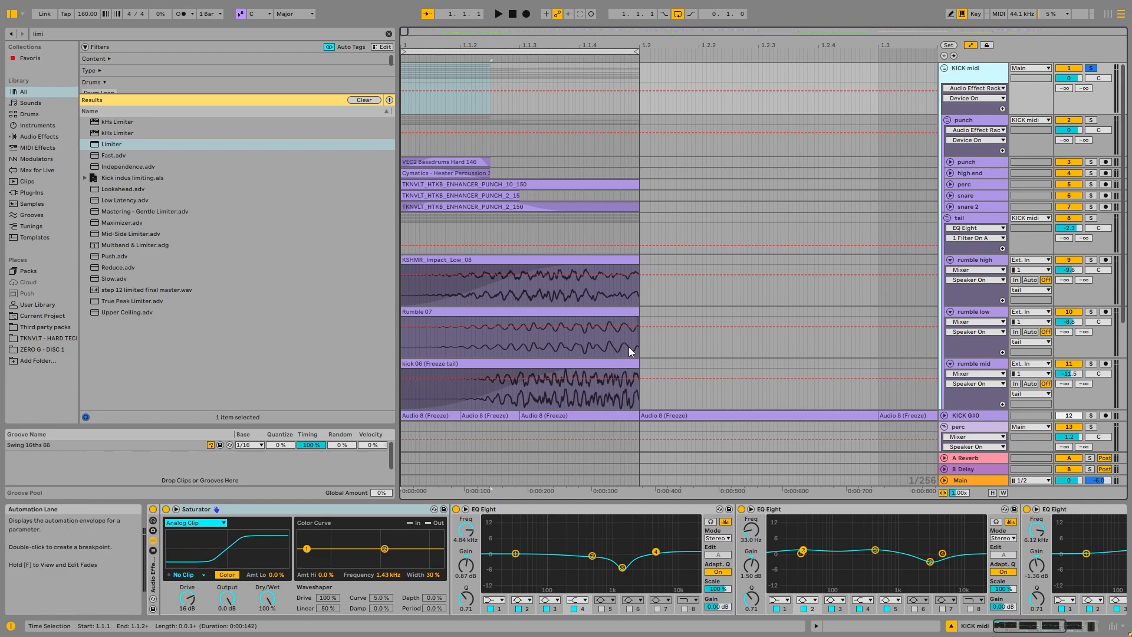
{"action": "left_click", "coordinate": [443, 162]}
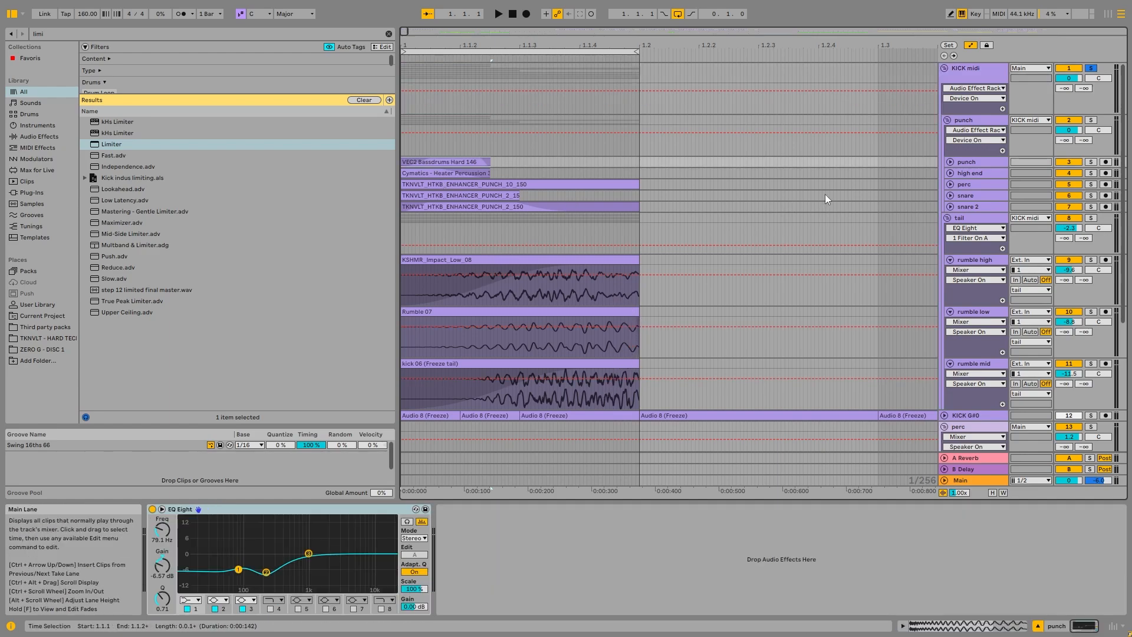
{"action": "left_click", "coordinate": [997, 120]}
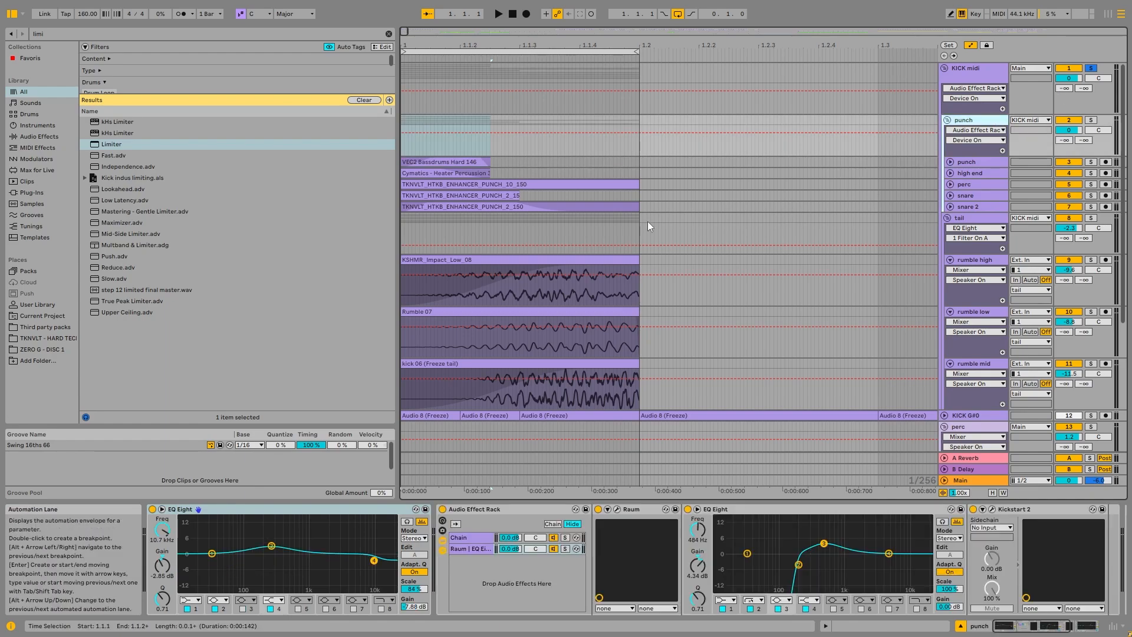
Step: Solo the punch group and the tail group in turn, and return the solo to the KICK midi group
{"action": "left_click", "coordinate": [1092, 120]}
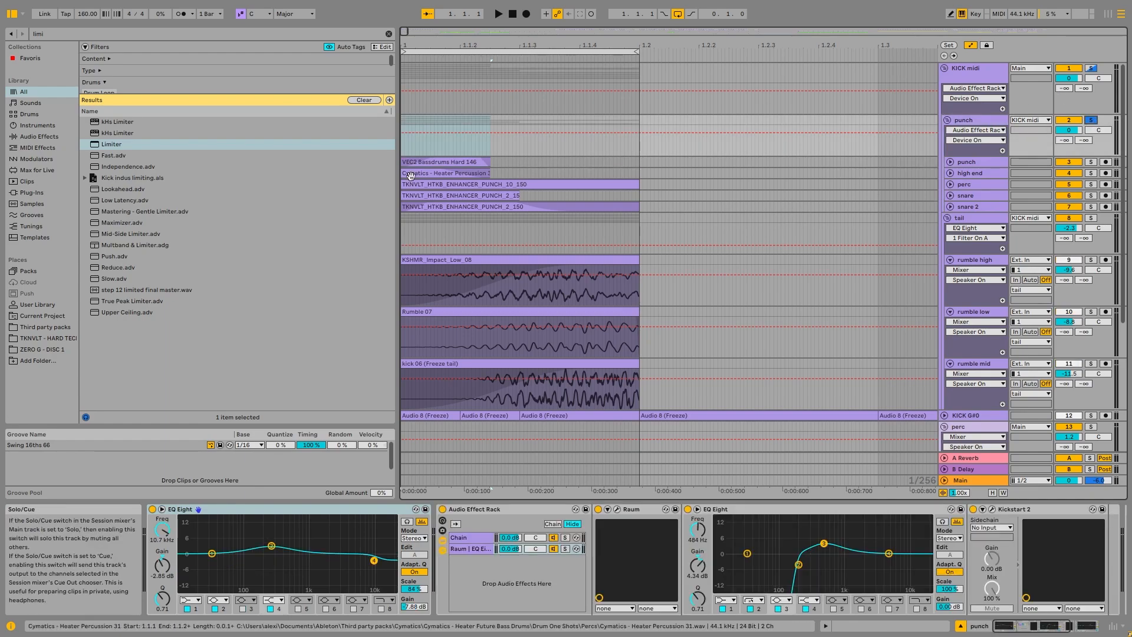
{"action": "left_click", "coordinate": [1091, 218]}
{"action": "left_click", "coordinate": [947, 219]}
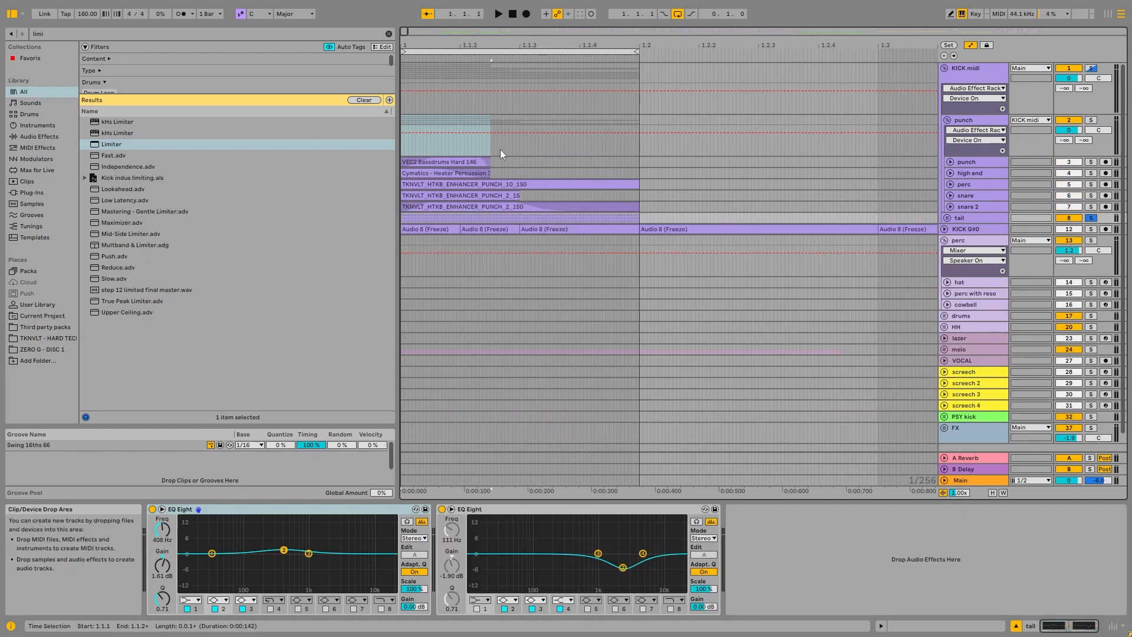
{"action": "left_click", "coordinate": [946, 218]}
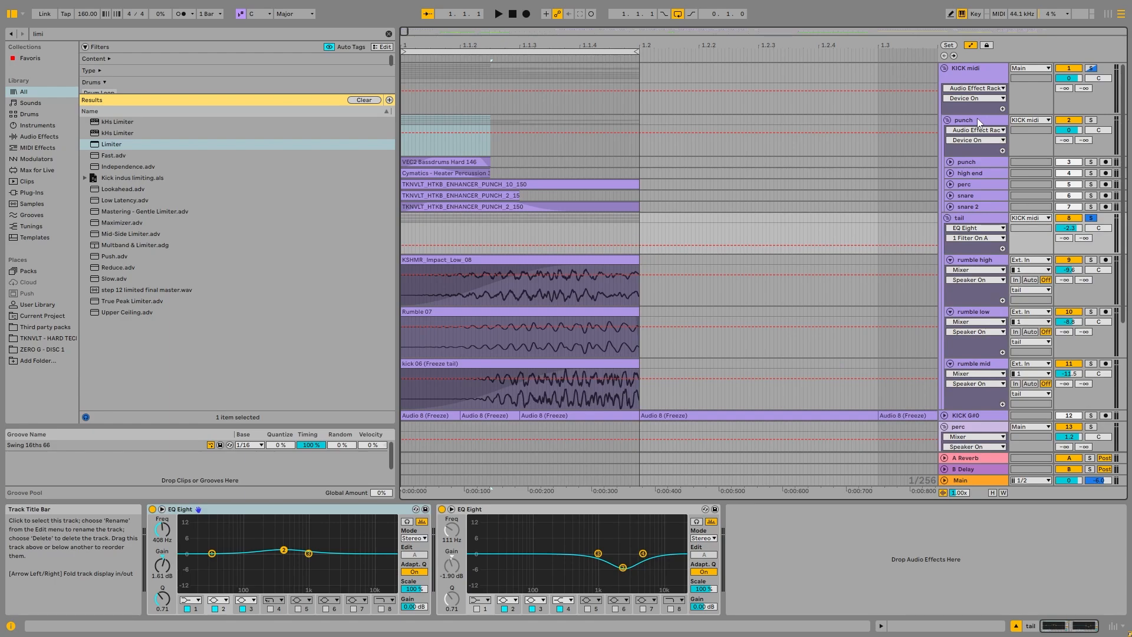
{"action": "left_click", "coordinate": [978, 117]}
{"action": "left_click", "coordinate": [984, 81]}
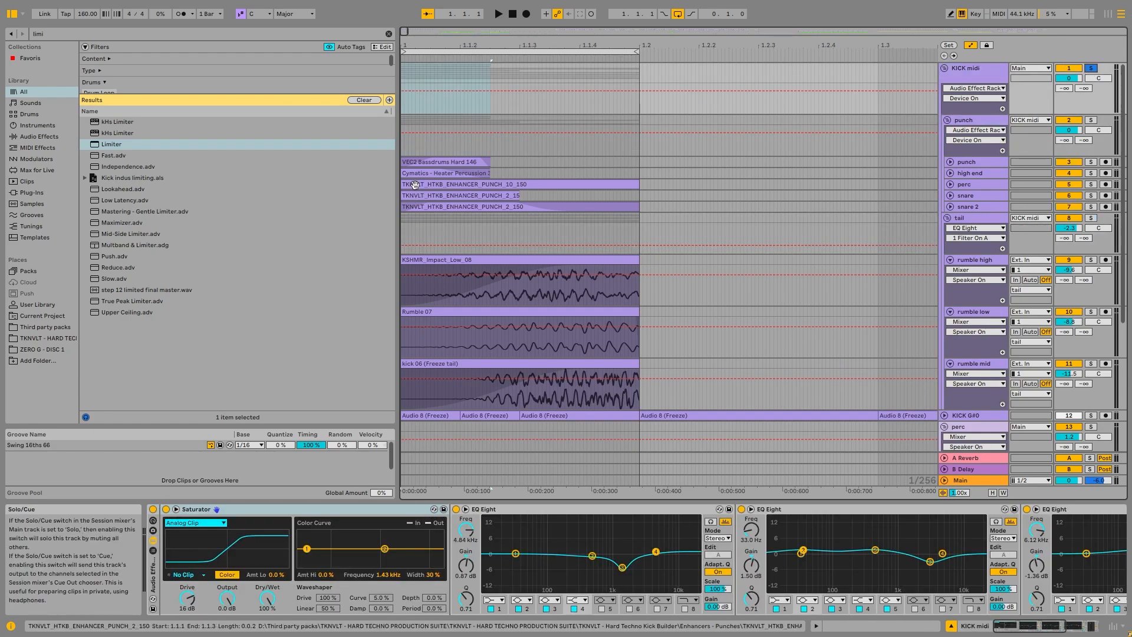
Step: Compare the soloed kick during playback with the KICK midi group's Audio Effect Rack enabled and bypassed
{"action": "left_click", "coordinate": [435, 162]}
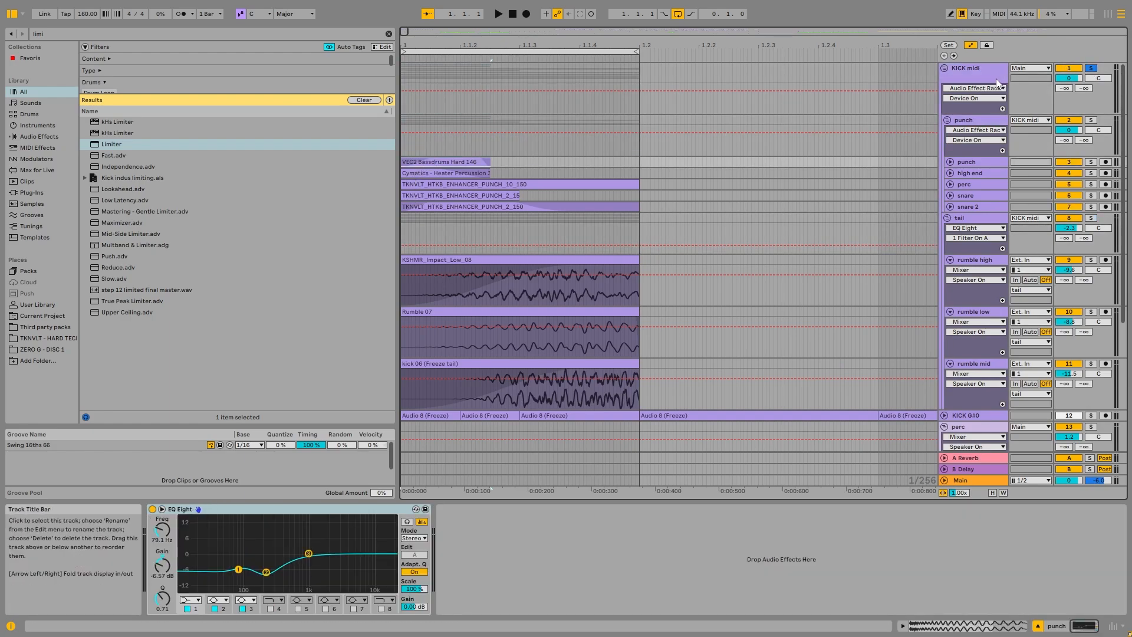
{"action": "left_click", "coordinate": [996, 80]}
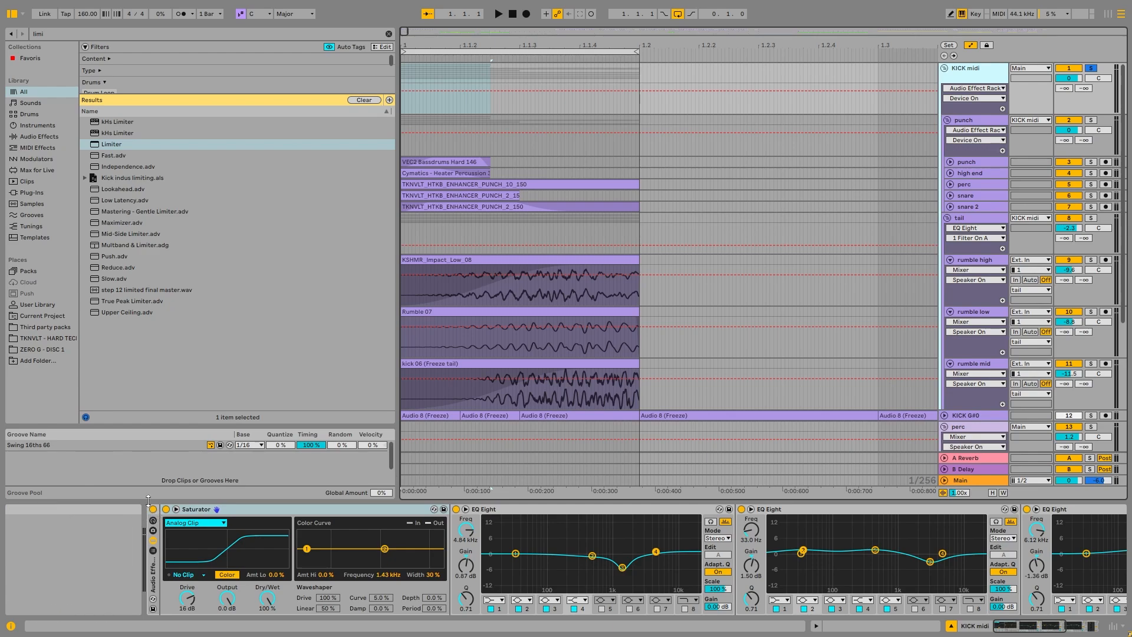
{"action": "key", "text": "space"}
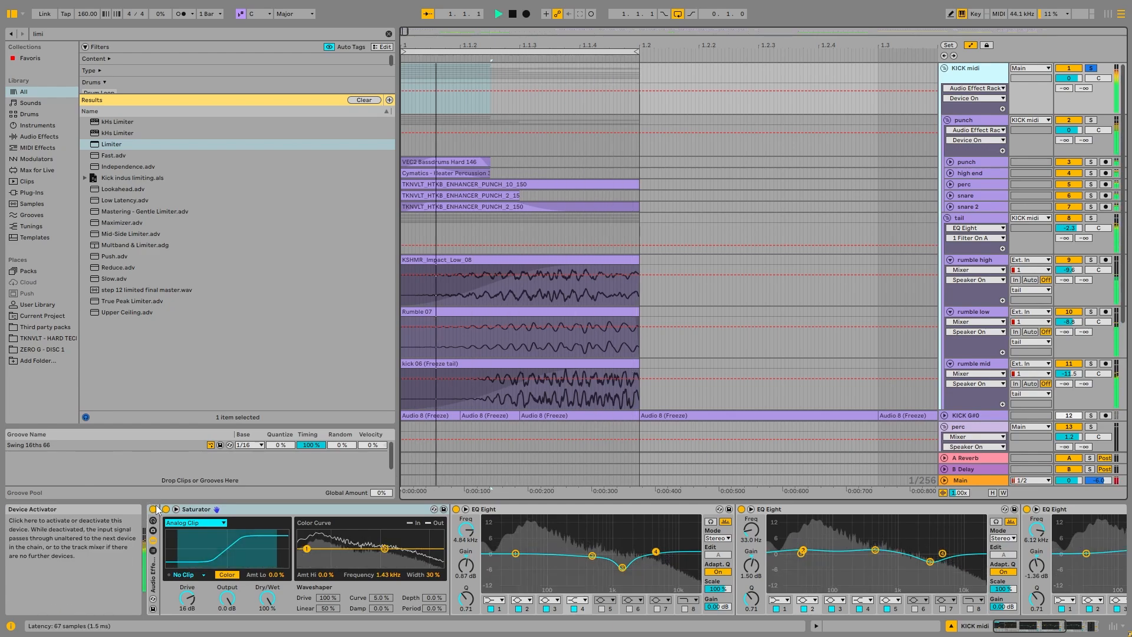
{"action": "key", "text": "space"}
{"action": "left_click", "coordinate": [153, 509]}
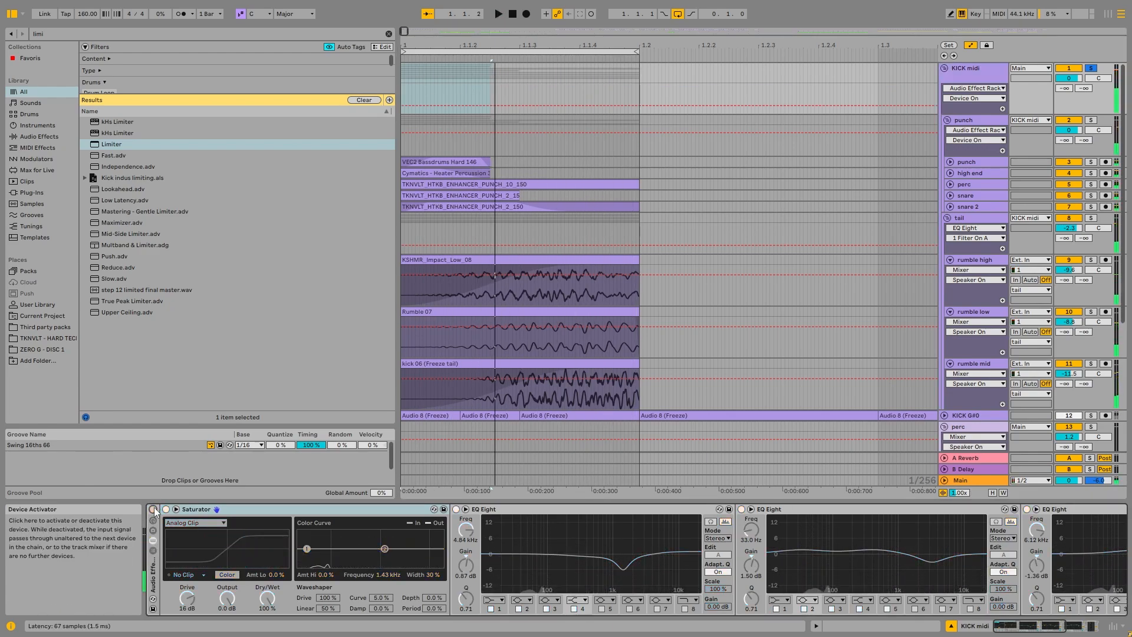
{"action": "key", "text": "space"}
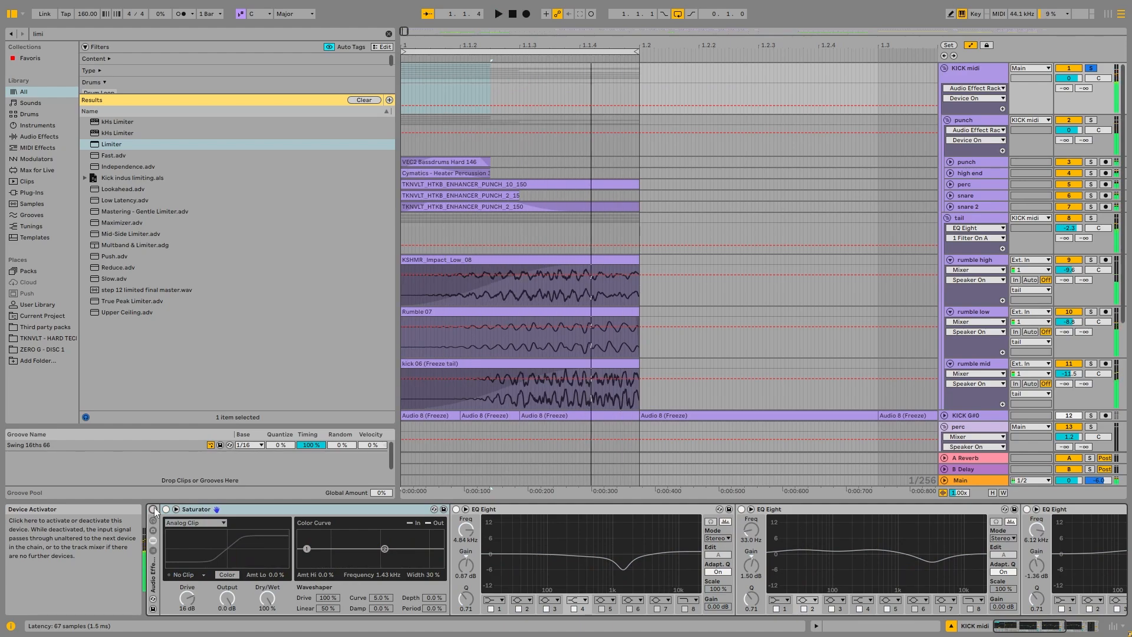
{"action": "left_click", "coordinate": [152, 509]}
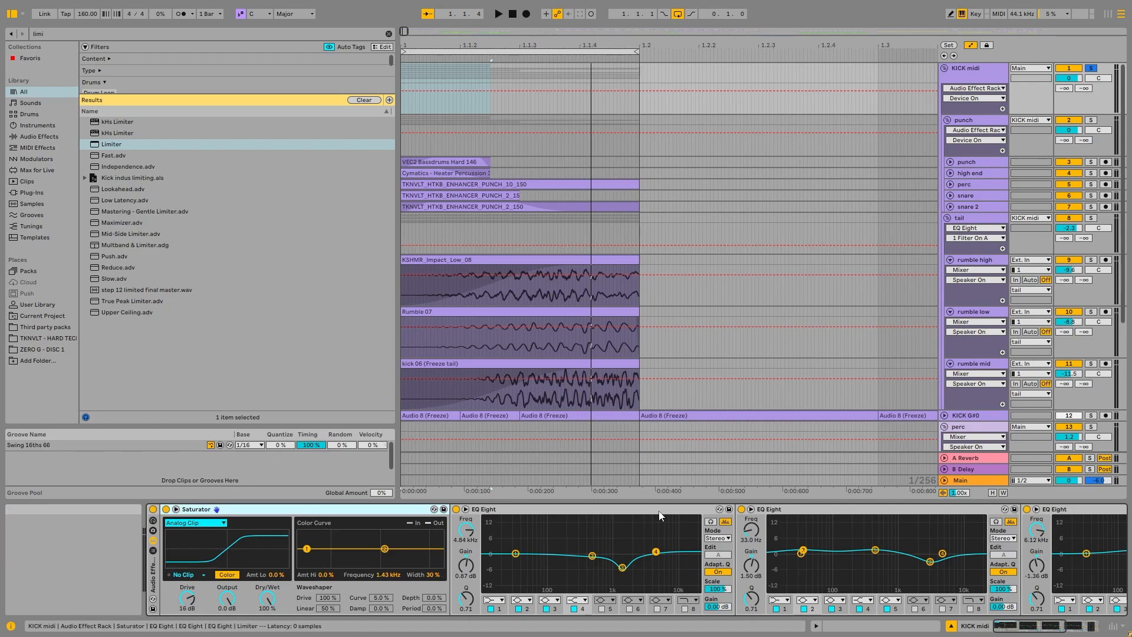
Step: Play the kick while switching the first EQ Eight after the Saturator off and on to compare
{"action": "mouse_move", "coordinate": [1020, 627]}
{"action": "left_mouse_down"}
{"action": "mouse_move", "coordinate": [1050, 627]}
{"action": "mouse_move", "coordinate": [1039, 627]}
{"action": "left_mouse_up"}
{"action": "left_click", "coordinate": [371, 509]}
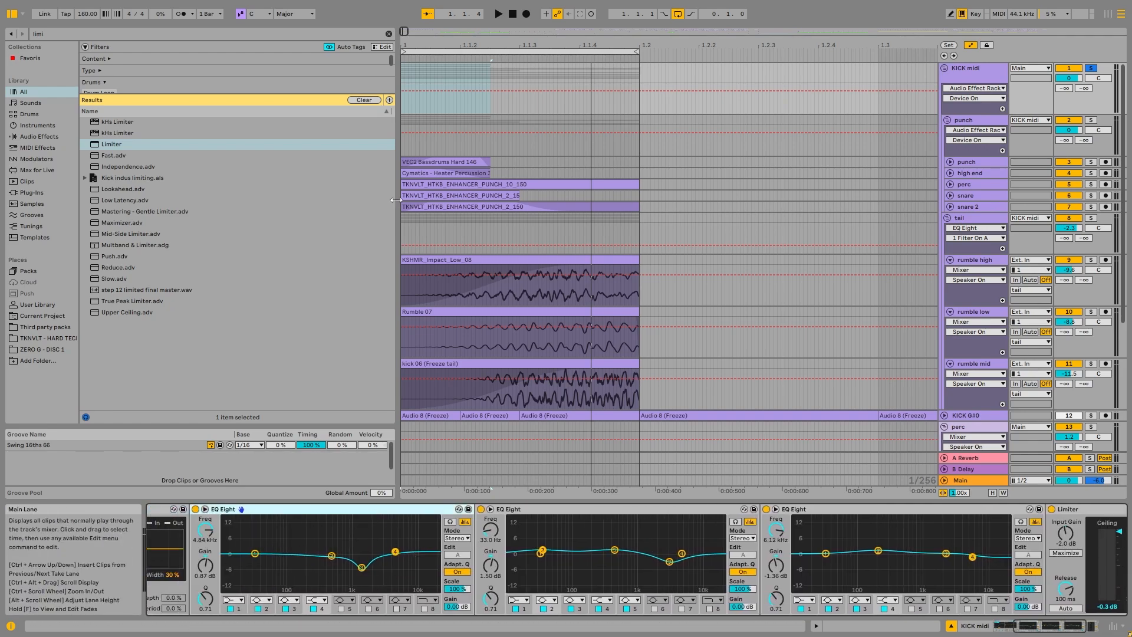
{"action": "left_click", "coordinate": [437, 162]}
{"action": "left_click", "coordinate": [976, 70]}
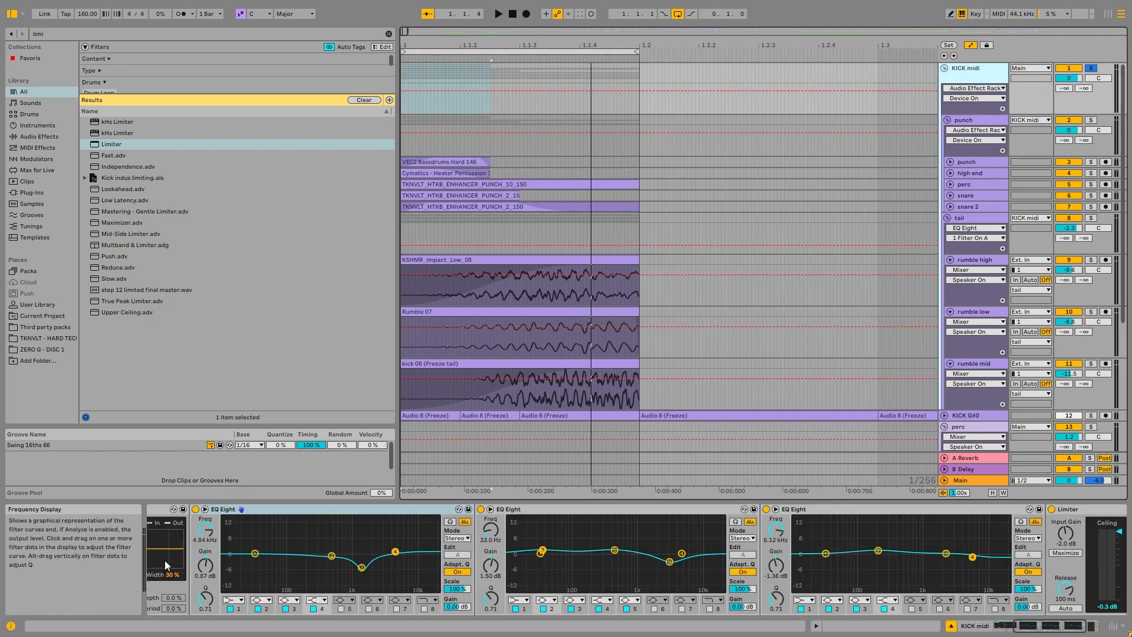
{"action": "key", "text": "space"}
{"action": "left_click", "coordinate": [195, 509]}
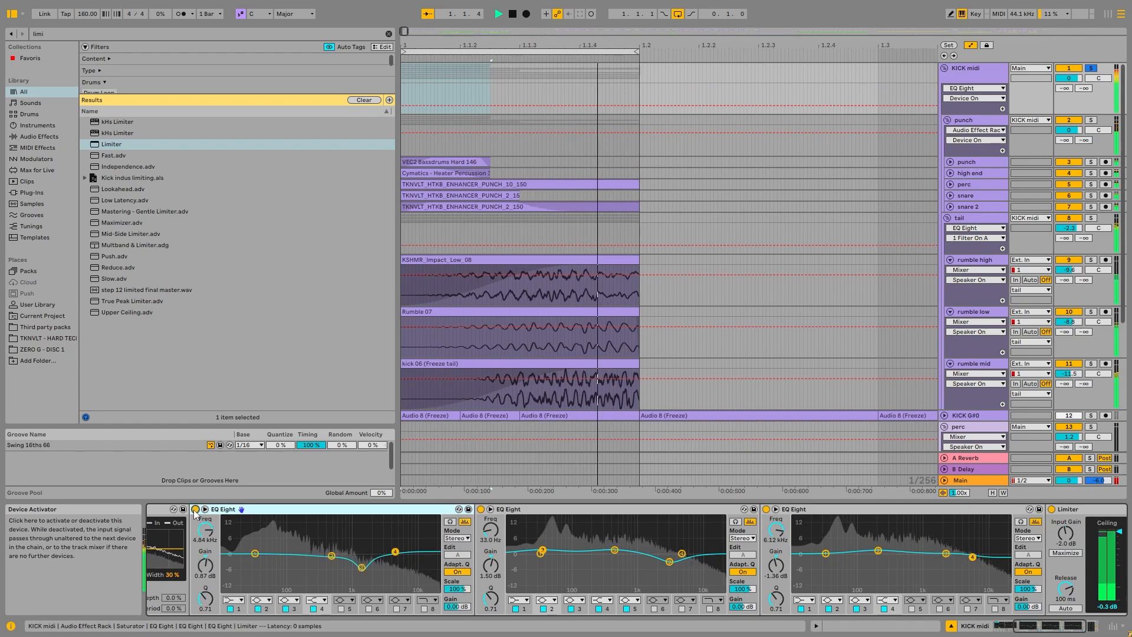
{"action": "left_click", "coordinate": [196, 509]}
{"action": "key", "text": "space"}
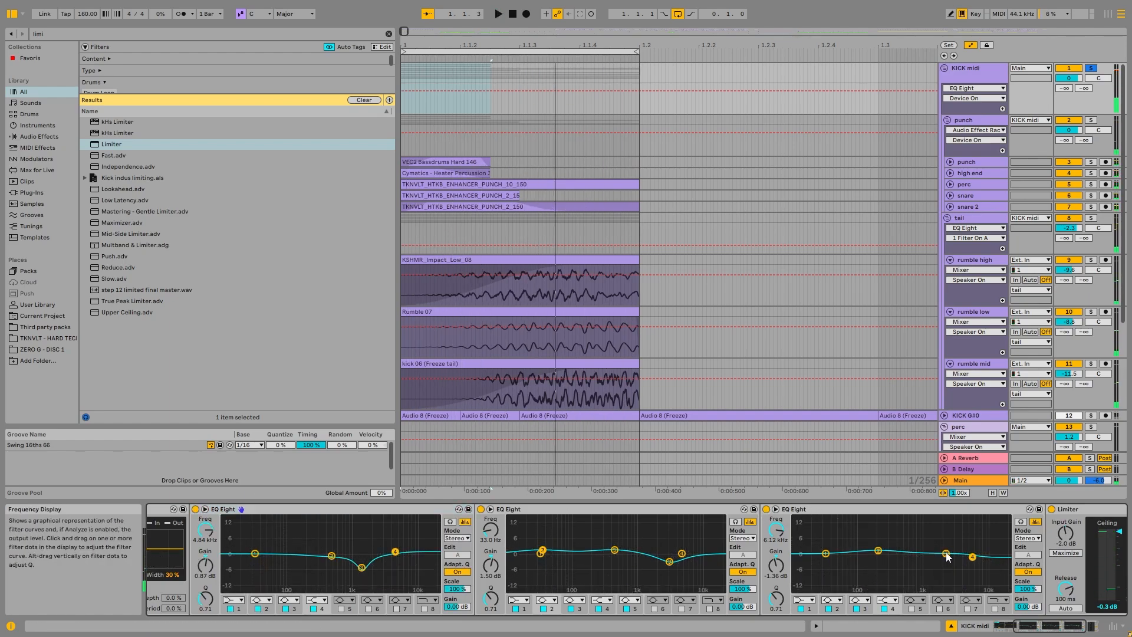
Step: Show the automation for band 3's gain in the KICK midi group's last EQ Eight and play the kick back
{"action": "left_click_drag", "start_coordinate": [946, 553], "coordinate": [947, 552]}
{"action": "key", "text": "space"}
{"action": "key", "text": "space"}
{"action": "right_click", "coordinate": [947, 553]}
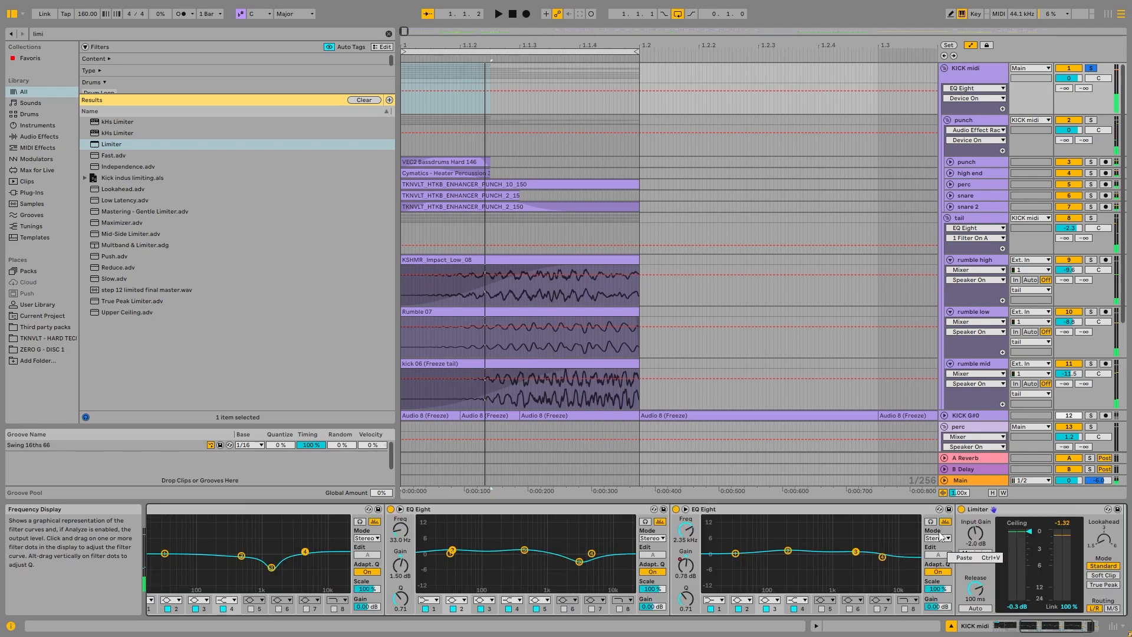
{"action": "right_click", "coordinate": [679, 565]}
{"action": "left_click", "coordinate": [725, 330]}
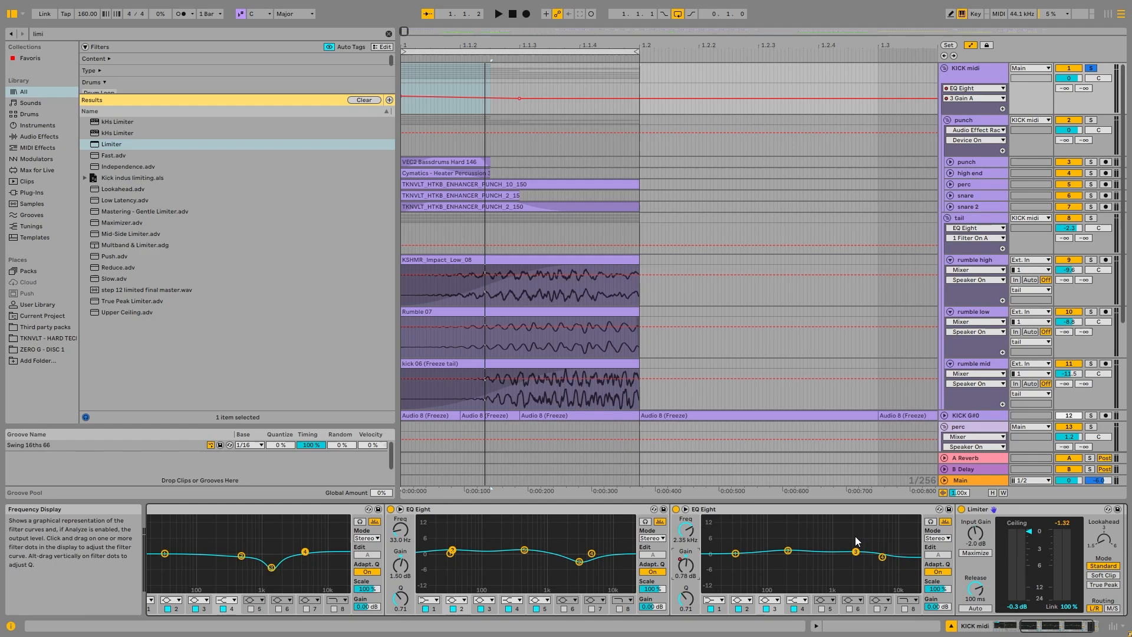
{"action": "key", "text": "space"}
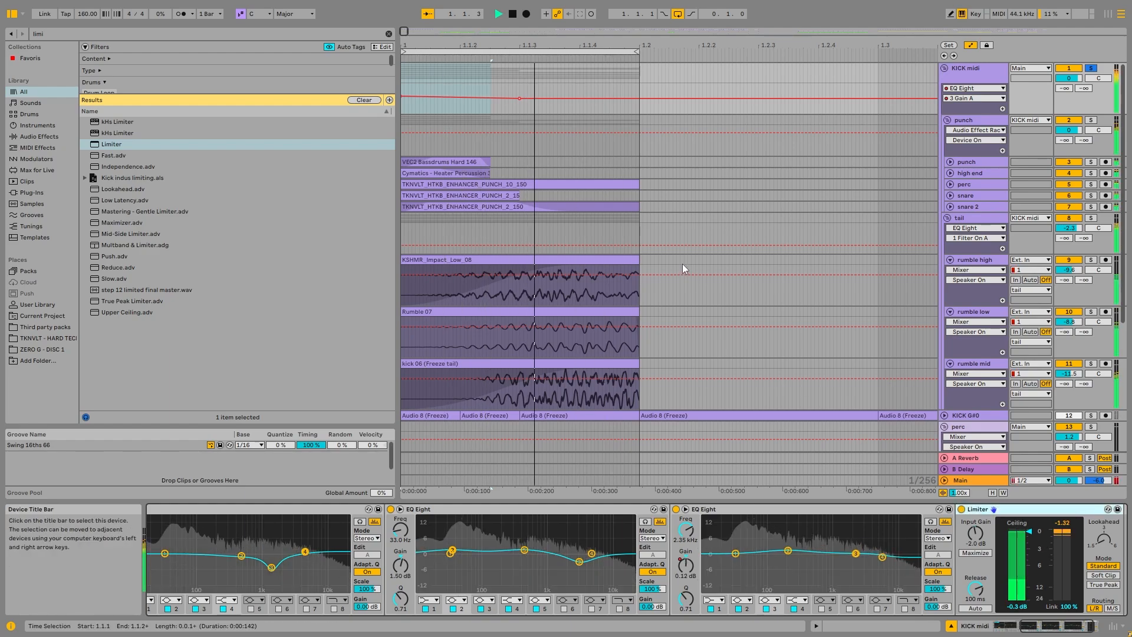
{"action": "left_click_drag", "start_coordinate": [1074, 626], "coordinate": [1016, 626]}
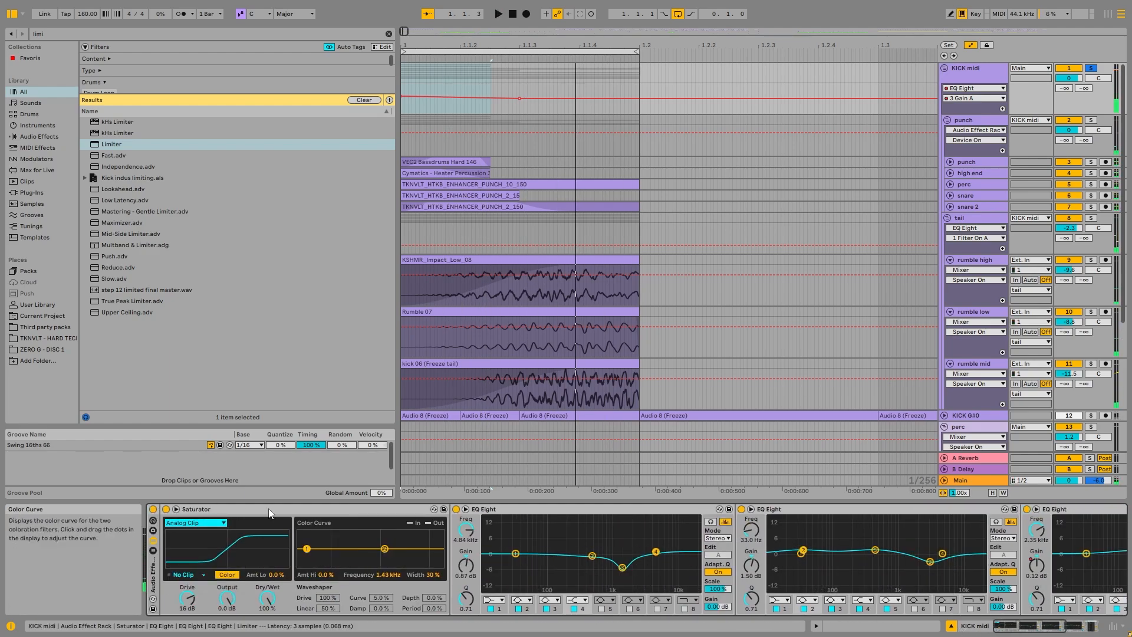
Step: Solo the punch group inside the KICK midi group and select its punch track
{"action": "left_click", "coordinate": [174, 508]}
{"action": "left_click", "coordinate": [957, 218]}
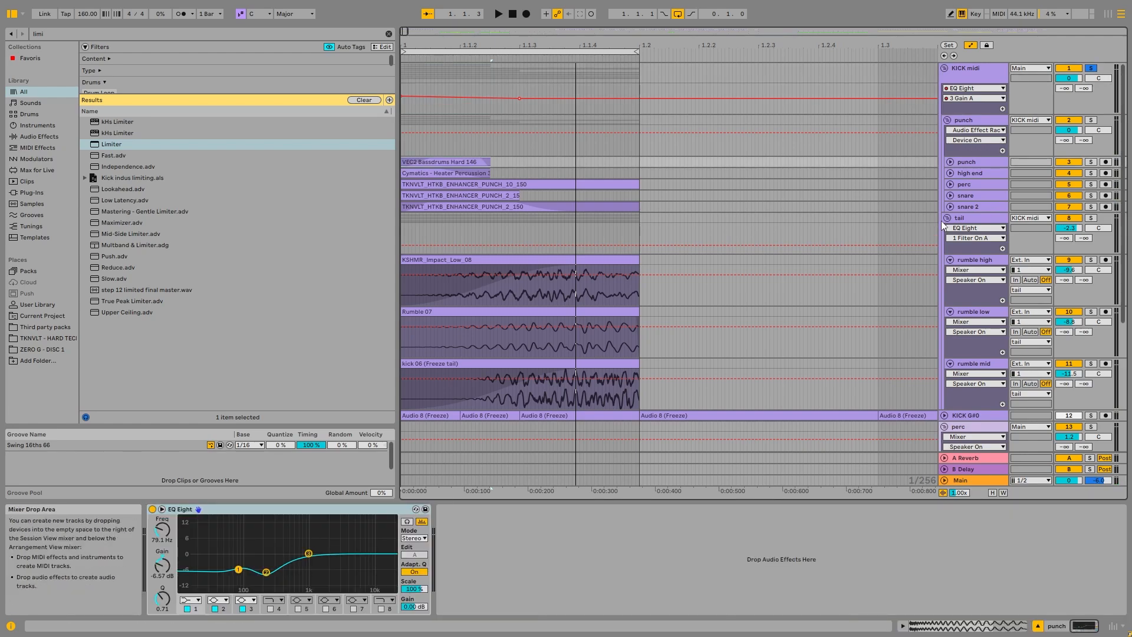
{"action": "left_click", "coordinate": [953, 119]}
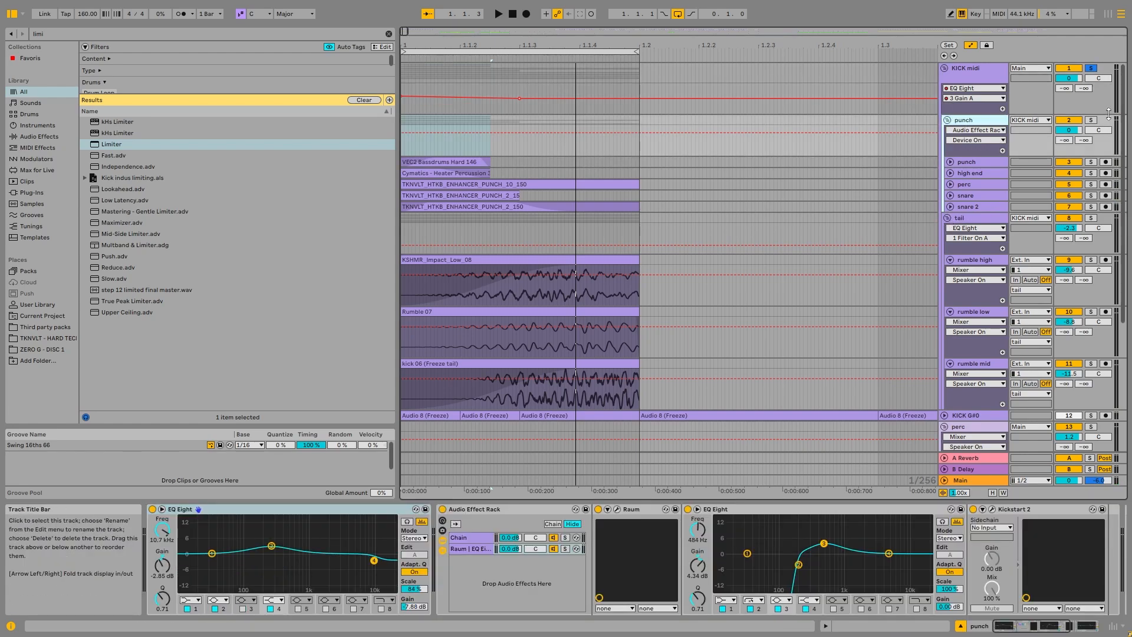
{"action": "left_click", "coordinate": [1091, 120]}
{"action": "left_click", "coordinate": [970, 162]}
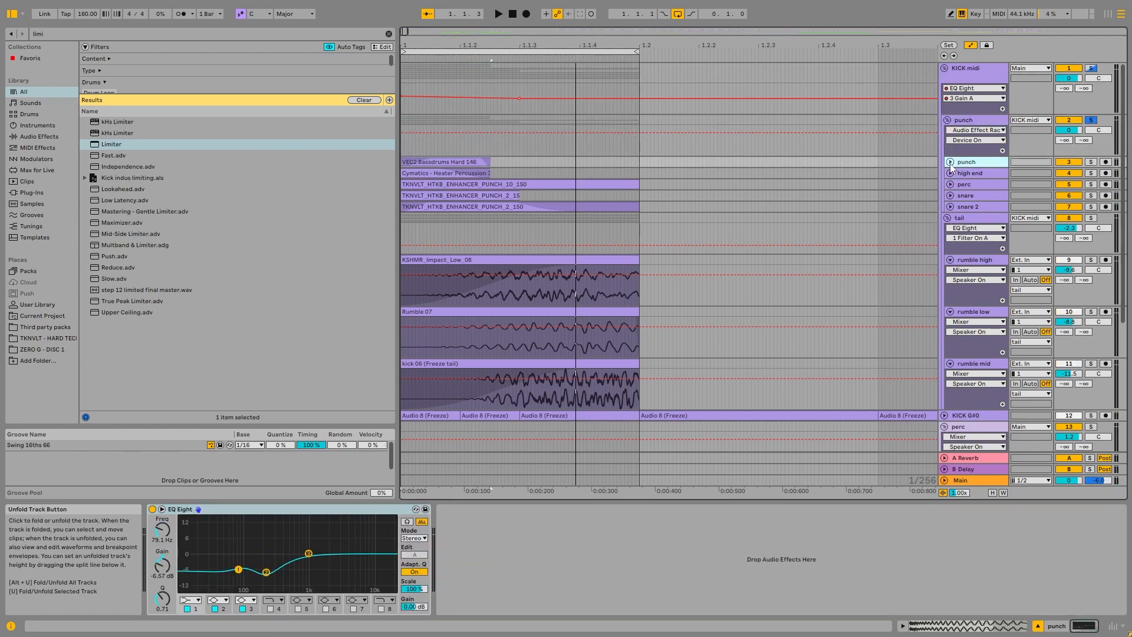
Step: Unfold the punch group's five tracks, from punch to snare 2, and solo the punch track
{"action": "left_click", "coordinate": [950, 206]}
{"action": "left_click", "coordinate": [950, 195]}
{"action": "left_click", "coordinate": [951, 184]}
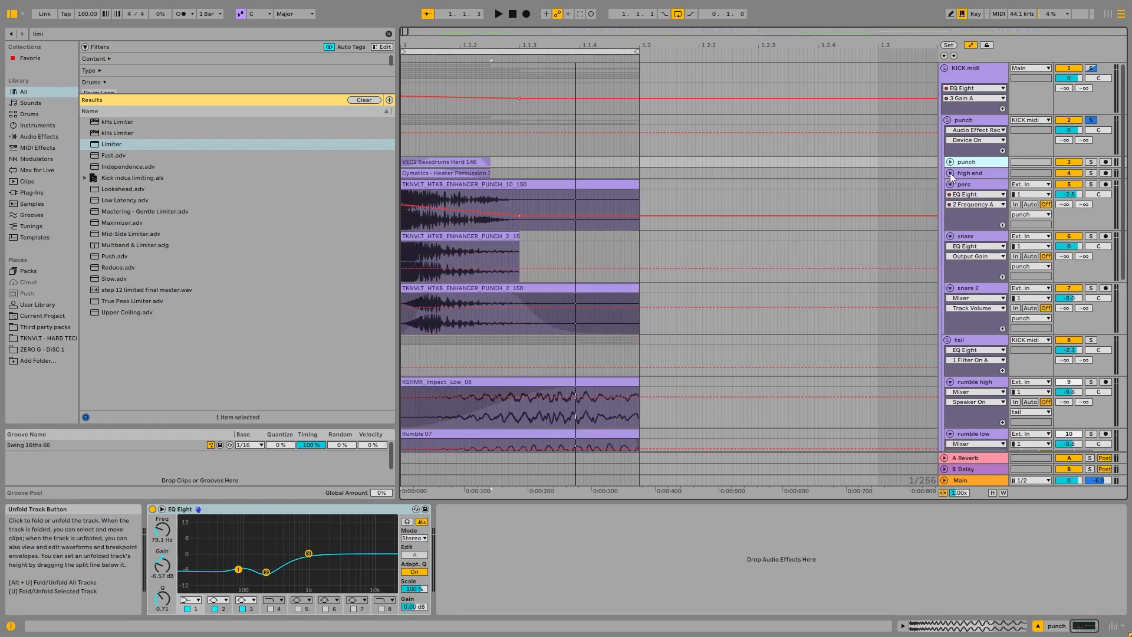
{"action": "left_click", "coordinate": [950, 172]}
{"action": "left_click", "coordinate": [950, 162]}
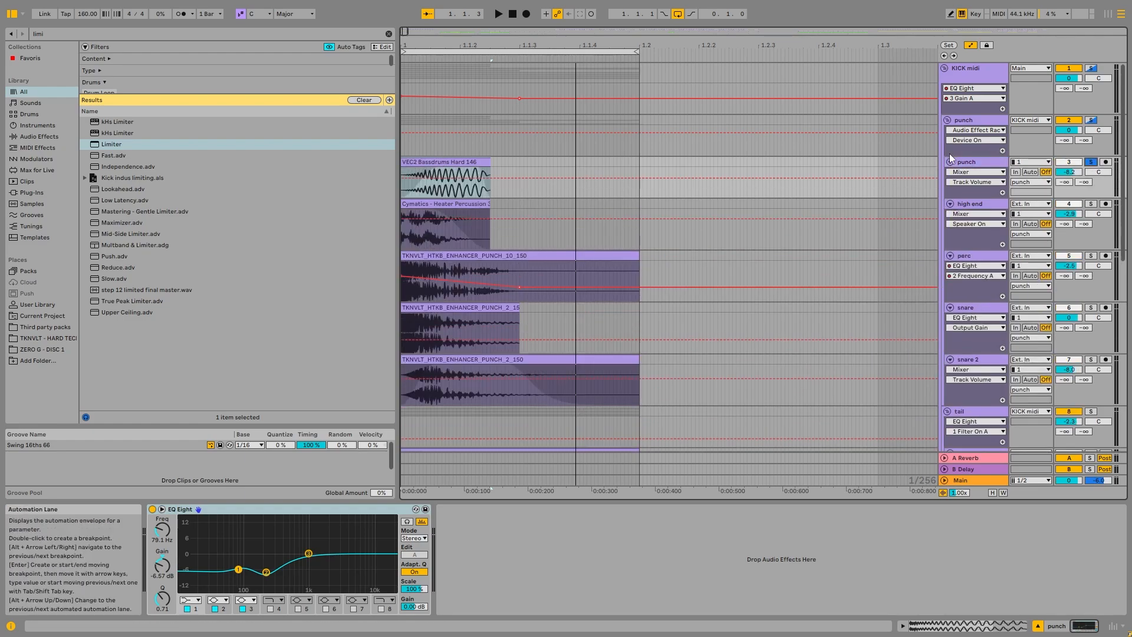
Step: Hide the automation lanes and play the VEC2 Bassdrums Hard 146 clip with and without its fade-in, restoring the fade
{"action": "left_click", "coordinate": [454, 162]}
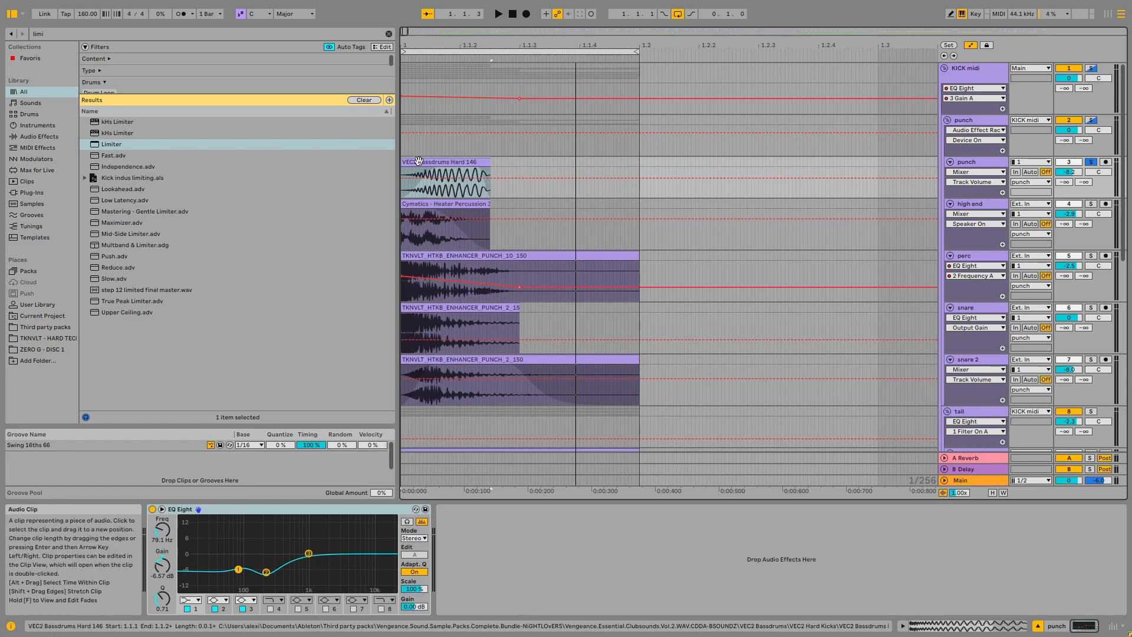
{"action": "key", "text": "space"}
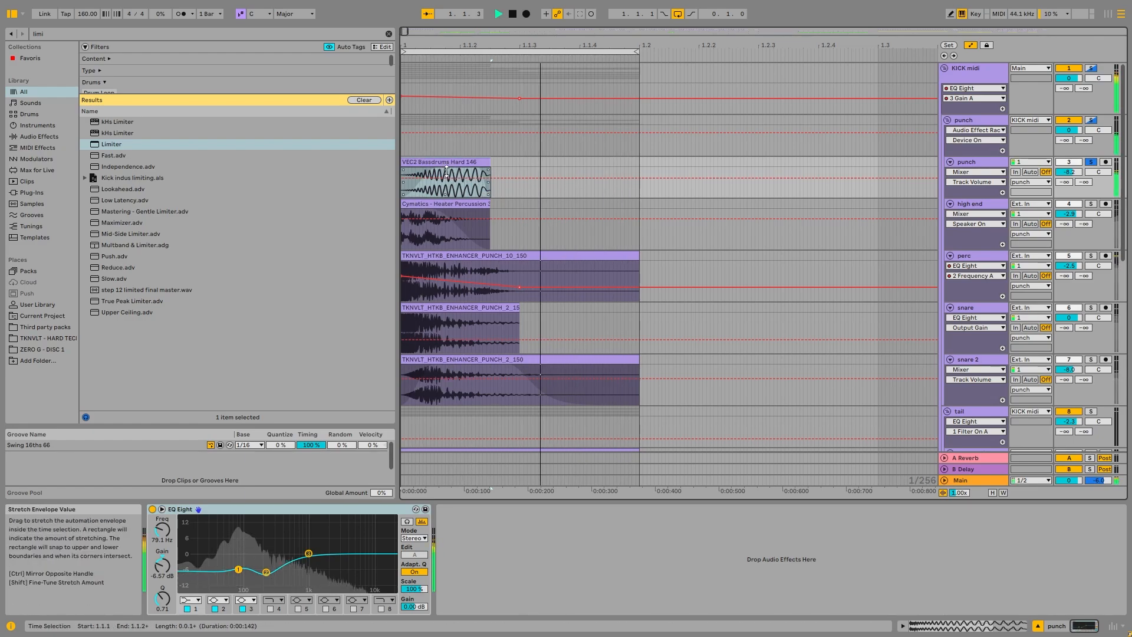
{"action": "key", "text": "space"}
{"action": "key", "text": "a"}
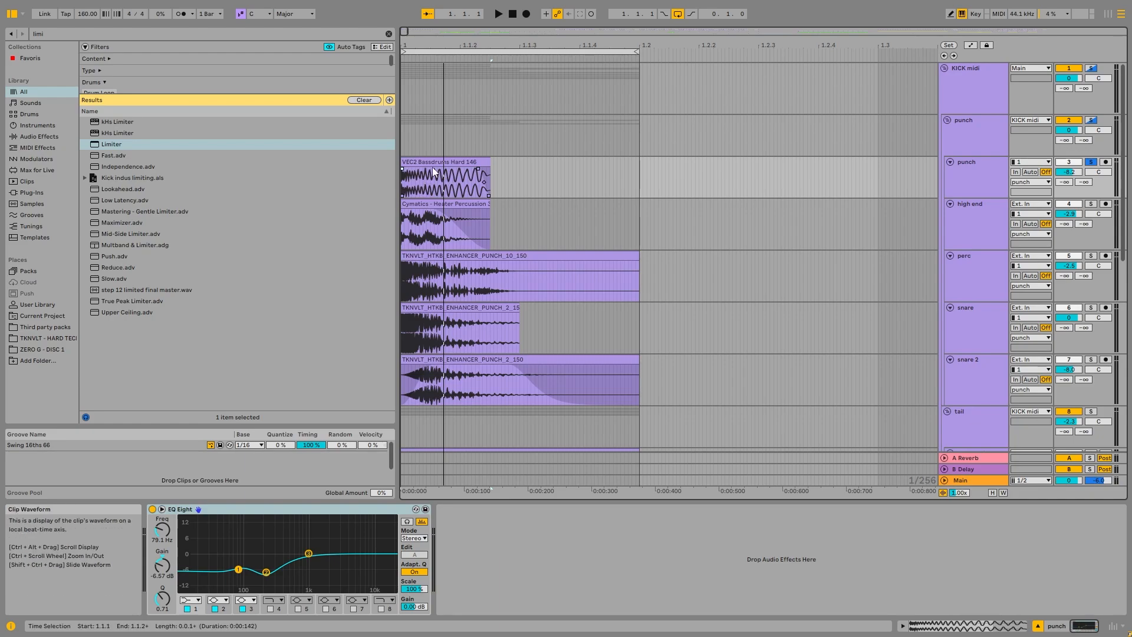
{"action": "key", "text": "space"}
{"action": "key", "text": "space"}
{"action": "key", "text": "ctrl+z"}
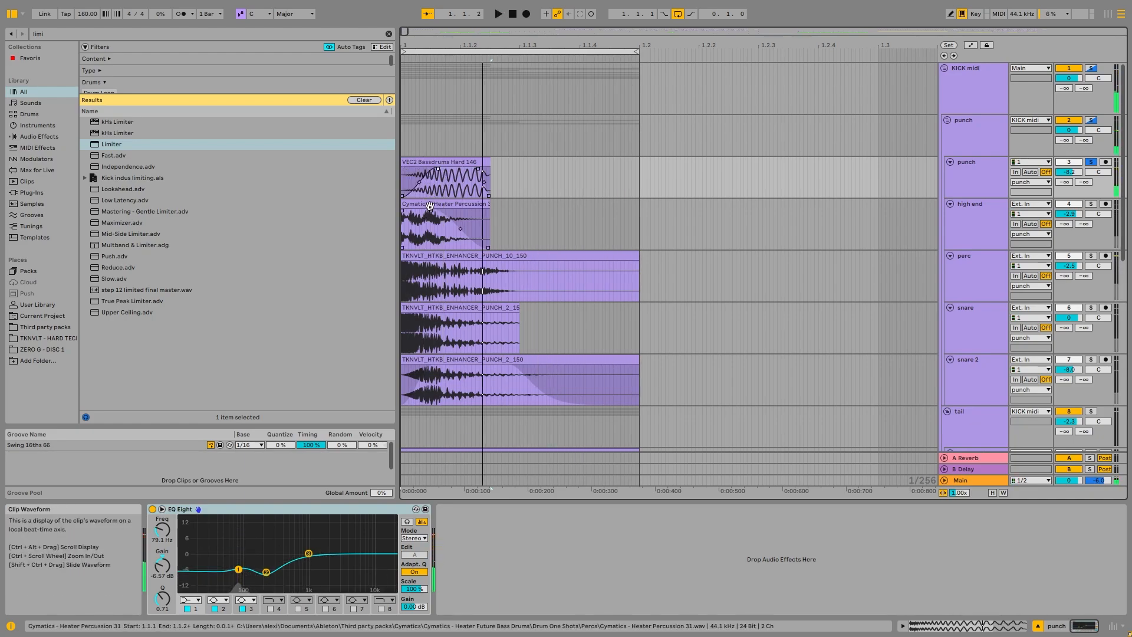
Step: Mark the middle section of the punch track's VEC2 Bassdrums Hard 146 clip and play it back
{"action": "left_click", "coordinate": [421, 204]}
{"action": "left_click", "coordinate": [418, 388], "text": "shift"}
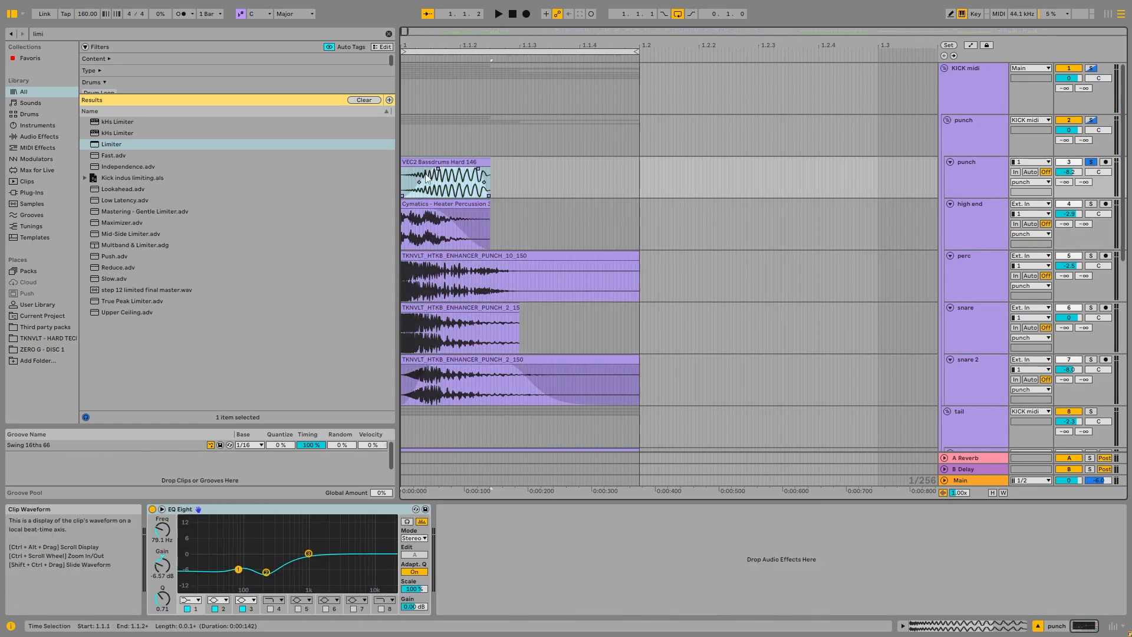
{"action": "left_click", "coordinate": [473, 161]}
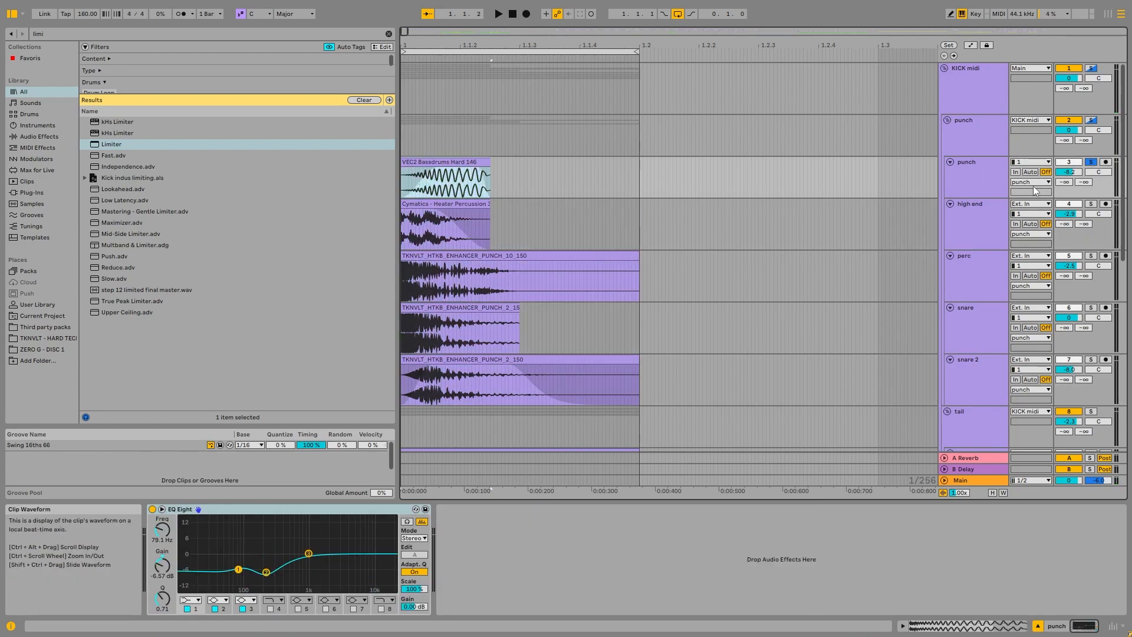
{"action": "left_click", "coordinate": [472, 127]}
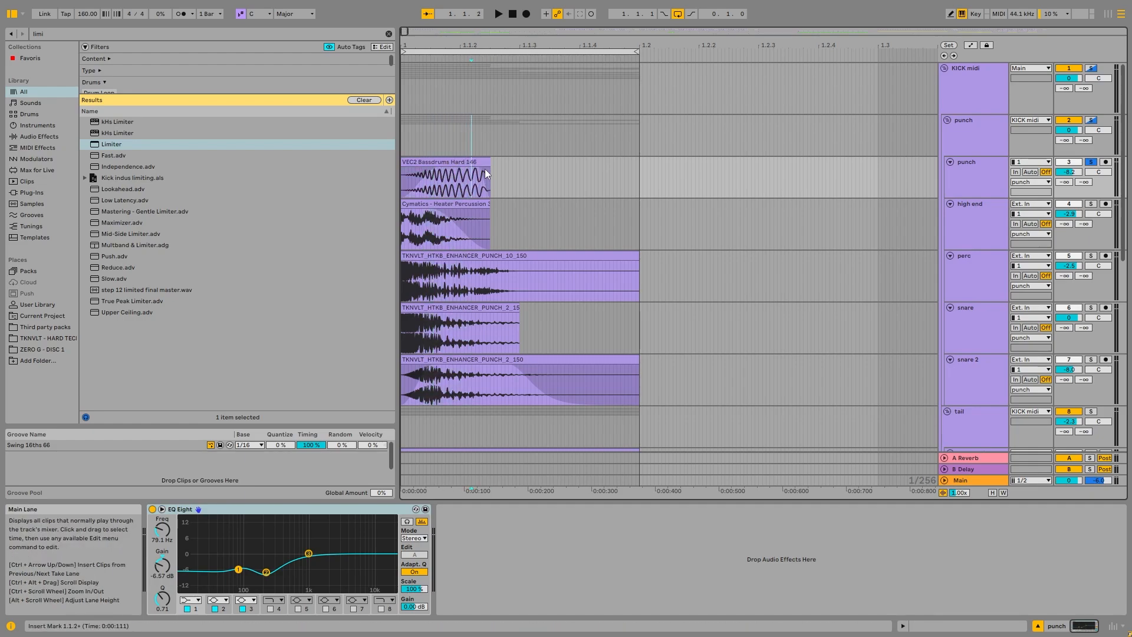
{"action": "key", "text": "space"}
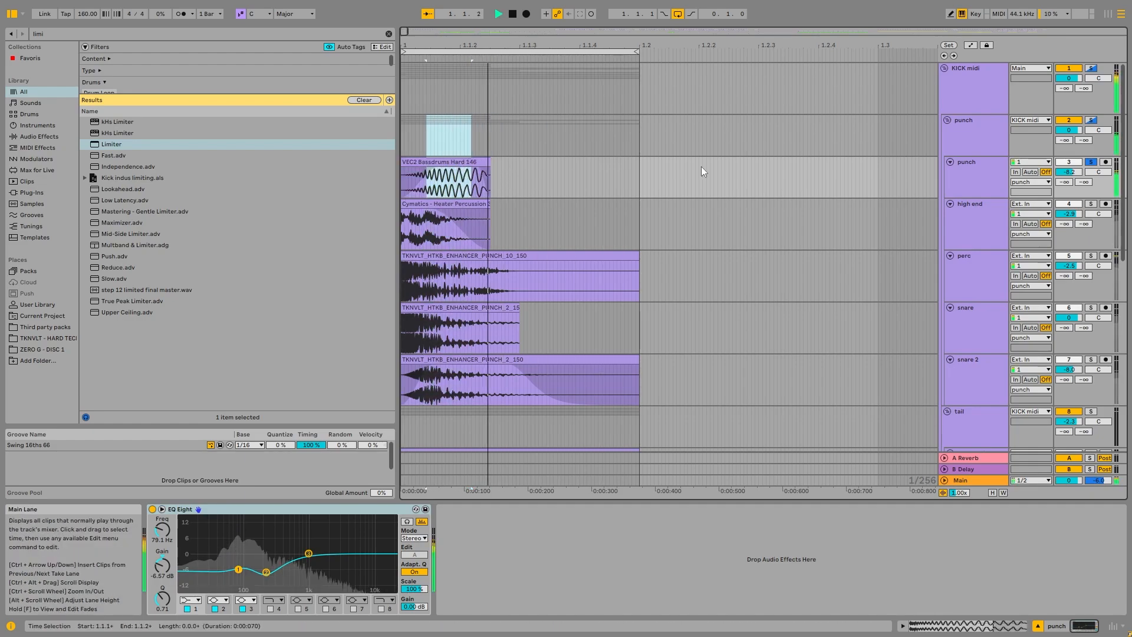
Step: Examine the punch track's EQ Eight, selecting band 2
{"action": "left_click", "coordinate": [981, 172]}
{"action": "left_click", "coordinate": [251, 511]}
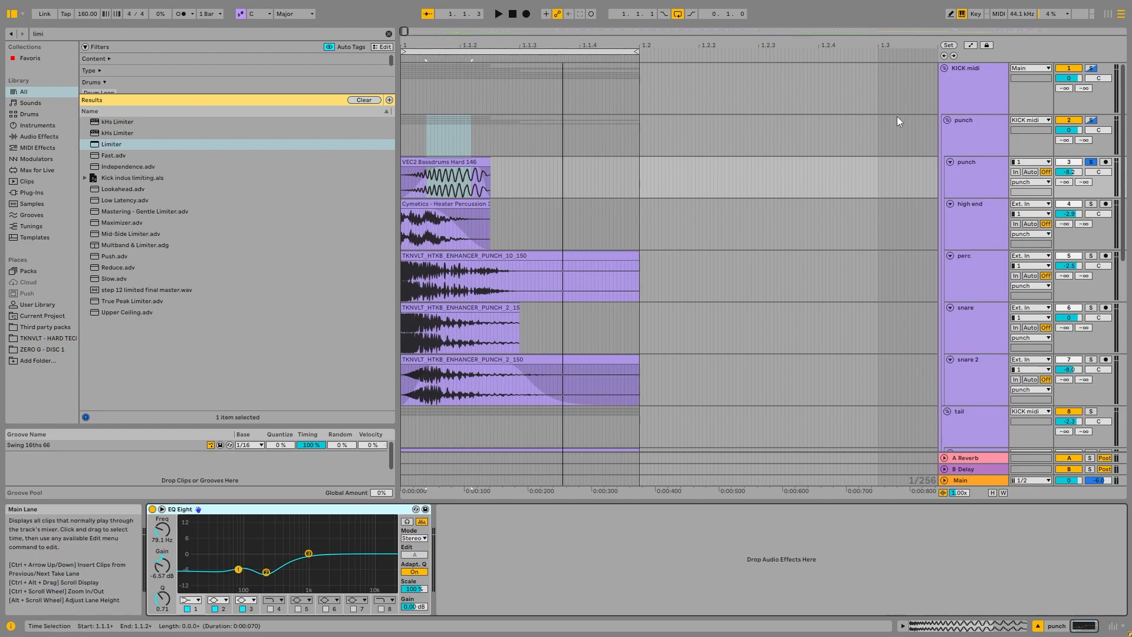
{"action": "left_click", "coordinate": [267, 572]}
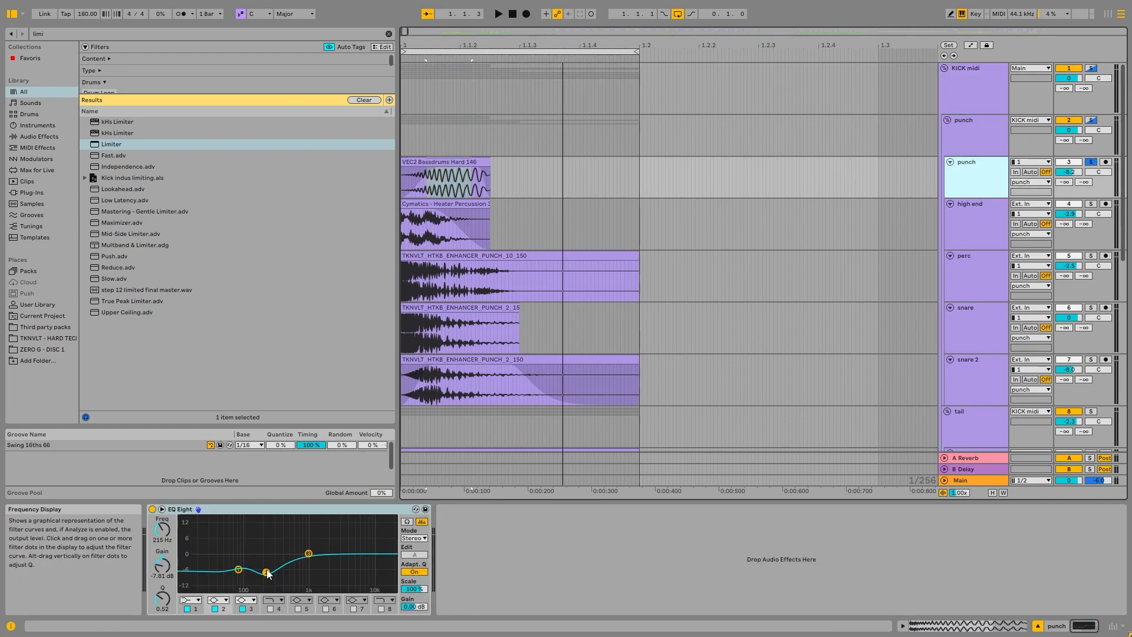
Step: Inspect the high end track's Cymatics - Heater Percussion 31 clip and display the track's effects
{"action": "left_click", "coordinate": [973, 215]}
{"action": "scroll", "coordinate": [488, 210], "scroll_direction": "down", "scroll_amount": 1}
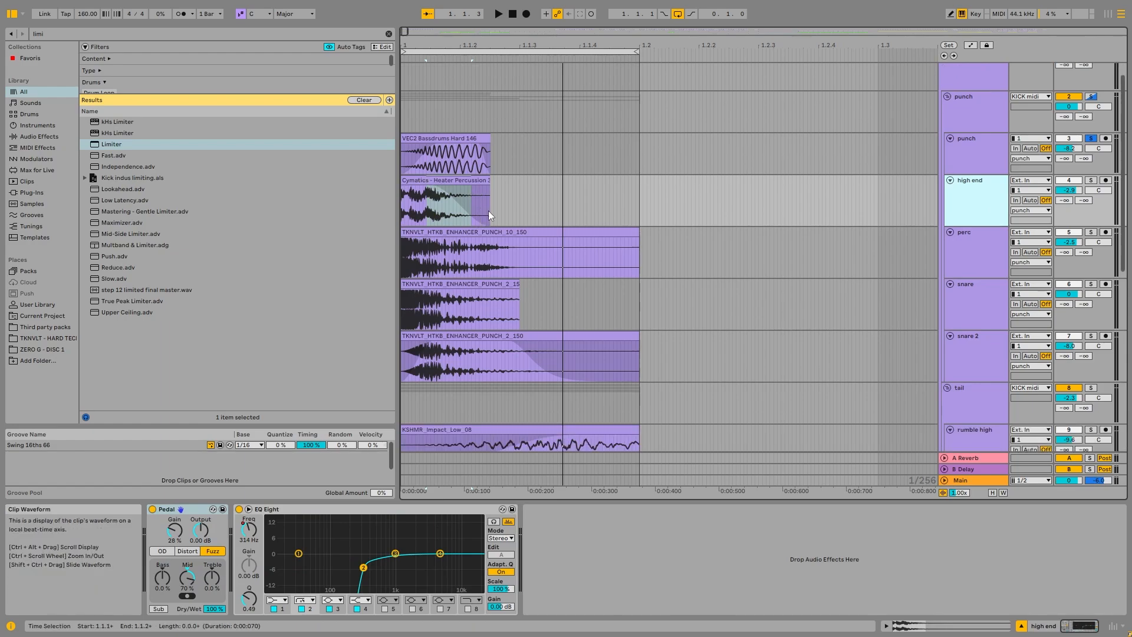
{"action": "left_click", "coordinate": [485, 336]}
{"action": "left_click", "coordinate": [456, 179]}
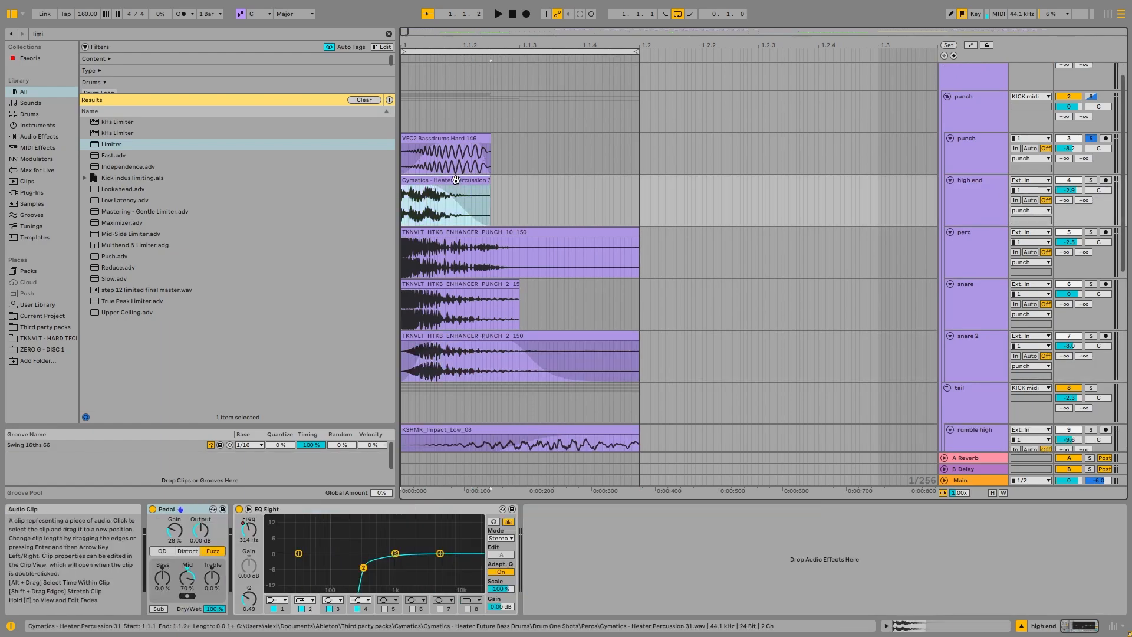
{"action": "left_click", "coordinate": [970, 207]}
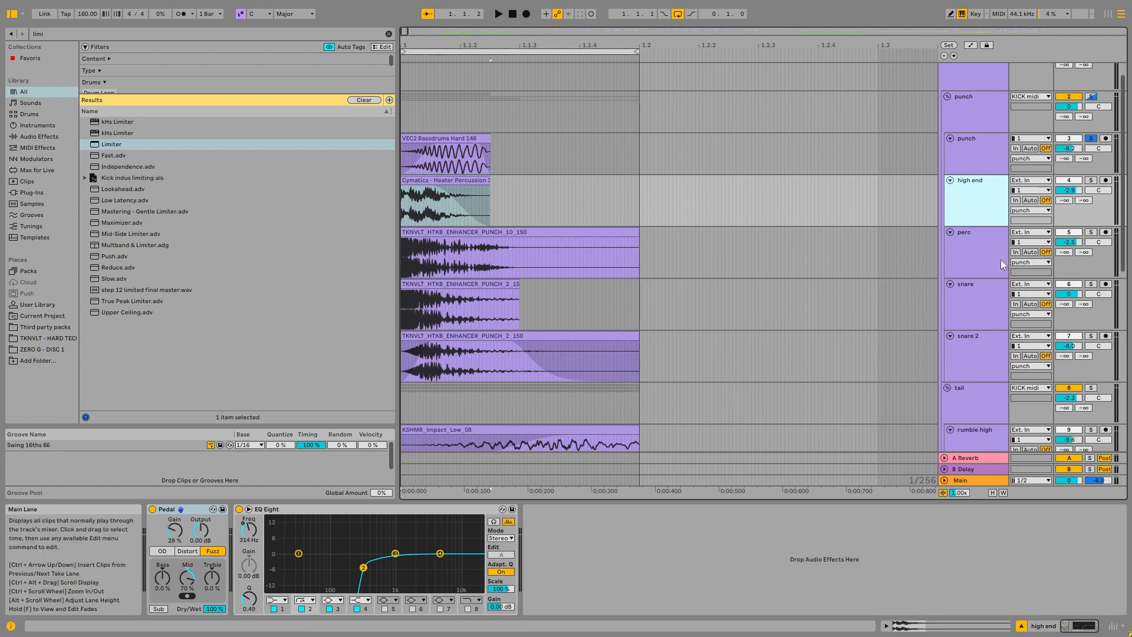
Step: Solo the high end track and play it with its Pedal and EQ Eight switched off
{"action": "left_click", "coordinate": [1091, 180]}
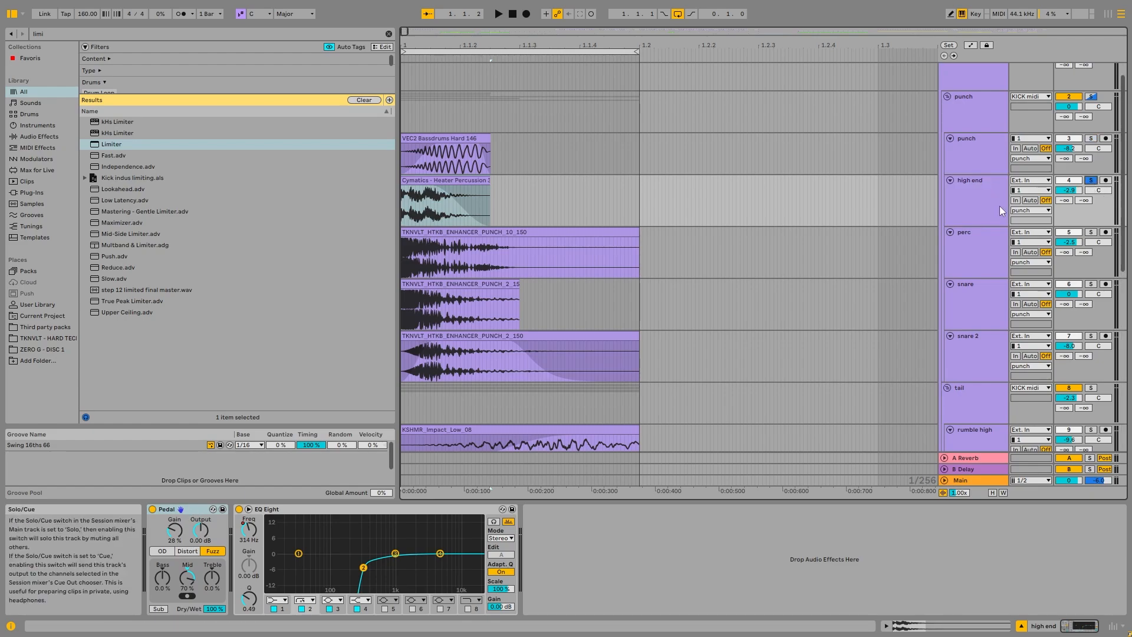
{"action": "left_click", "coordinate": [153, 510]}
{"action": "key", "text": "space"}
{"action": "left_click", "coordinate": [239, 509]}
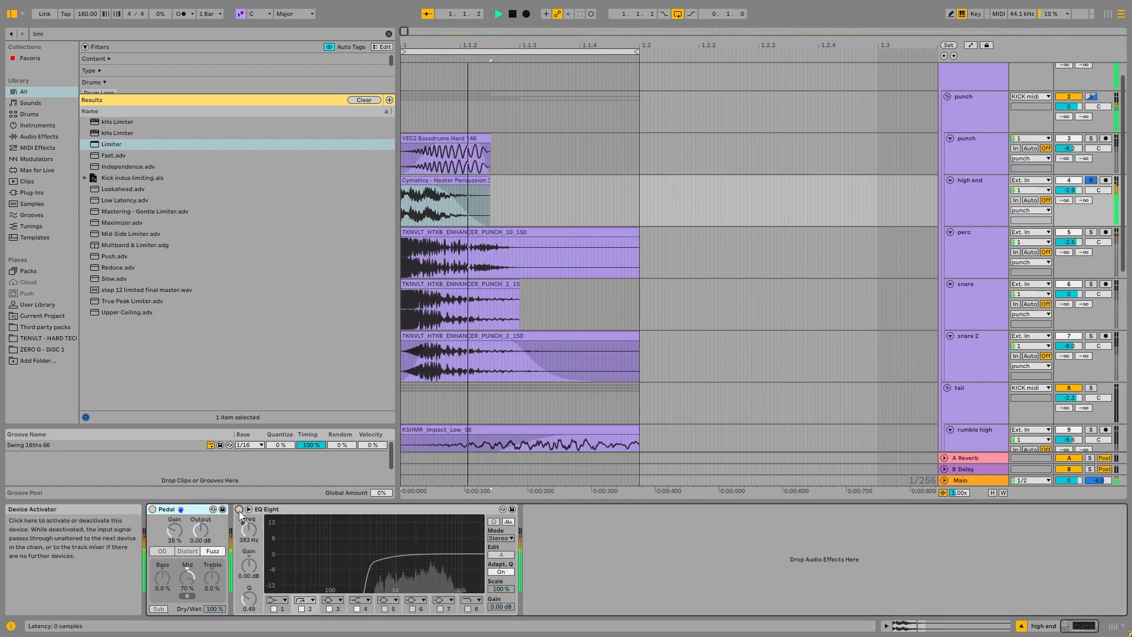
{"action": "key", "text": "space"}
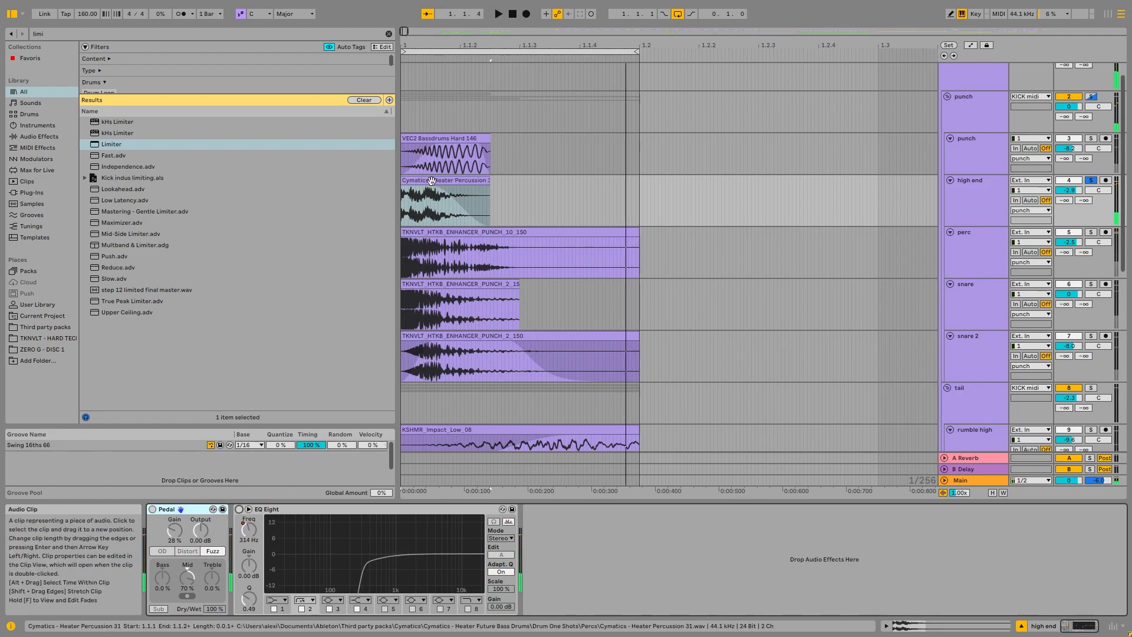
Step: Open the Heater Percussion clip, play it with its pitch transposition reset to the default, and undo the pitch change
{"action": "scroll", "coordinate": [430, 181], "scroll_direction": "up", "scroll_amount": 3, "text": "ctrl"}
{"action": "scroll", "coordinate": [429, 180], "scroll_direction": "down", "scroll_amount": 3, "text": "ctrl"}
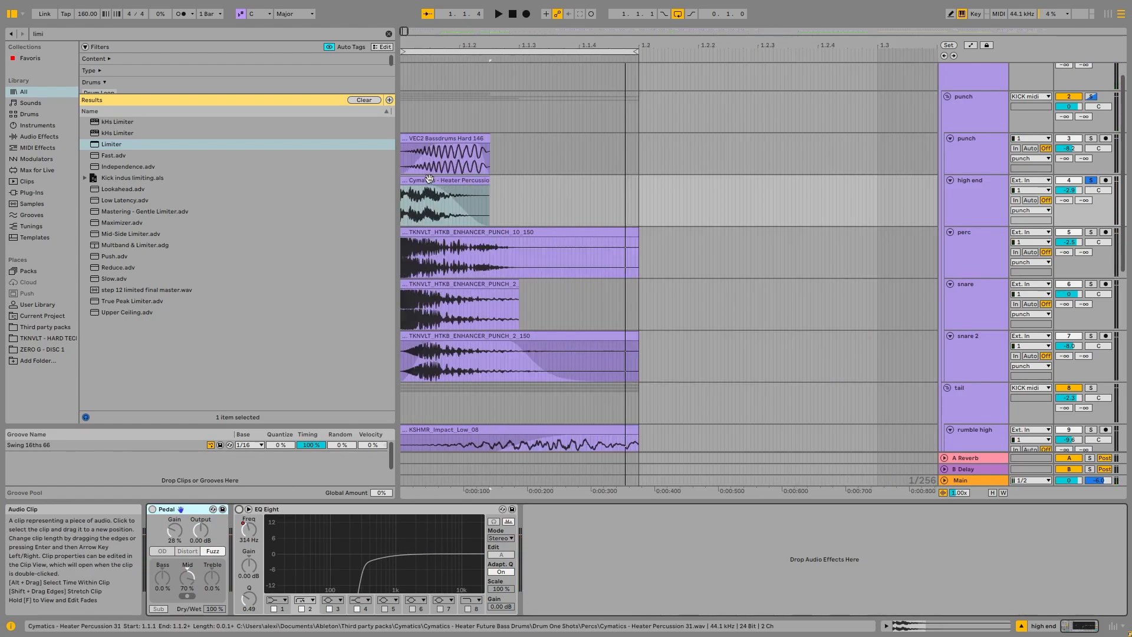
{"action": "double_click", "coordinate": [430, 180]}
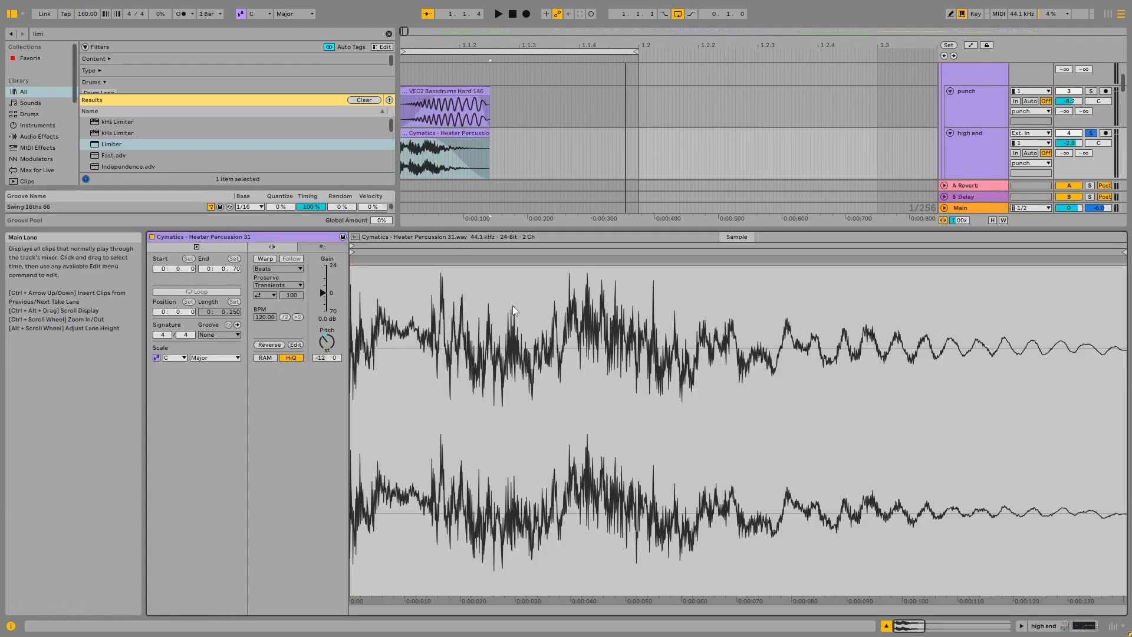
{"action": "double_click", "coordinate": [326, 345]}
{"action": "key", "text": "space"}
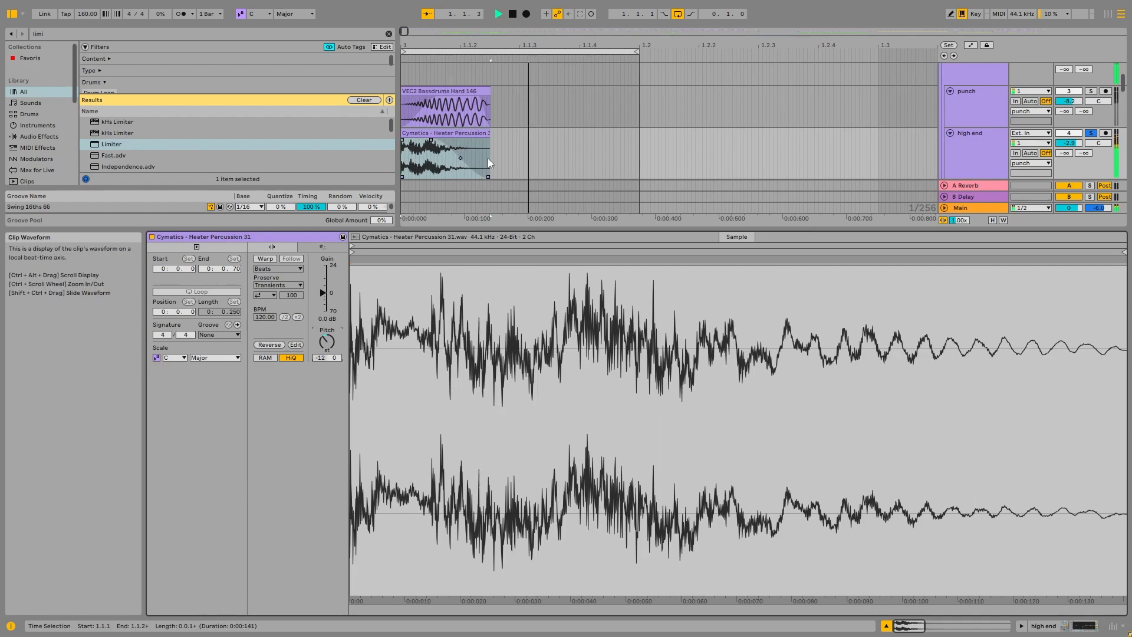
{"action": "key", "text": "ctrl+z"}
Step: Return to the high end track's effects, enable the Pedal and play the sound with only the Pedal active
{"action": "left_click", "coordinate": [951, 151]}
{"action": "double_click", "coordinate": [954, 150]}
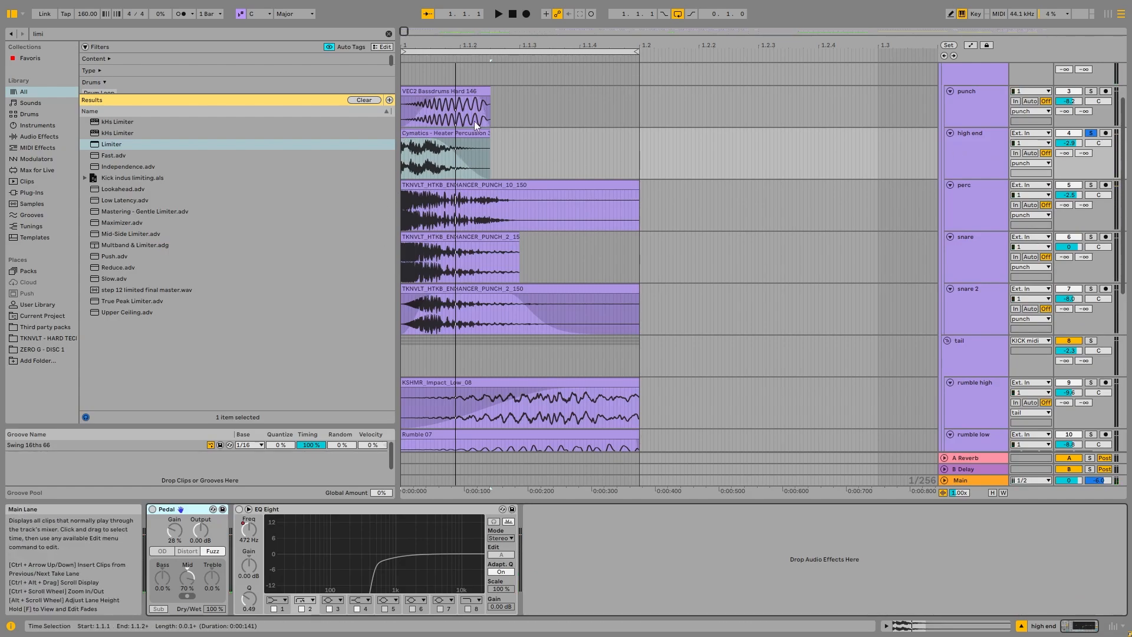
{"action": "left_click", "coordinate": [152, 510]}
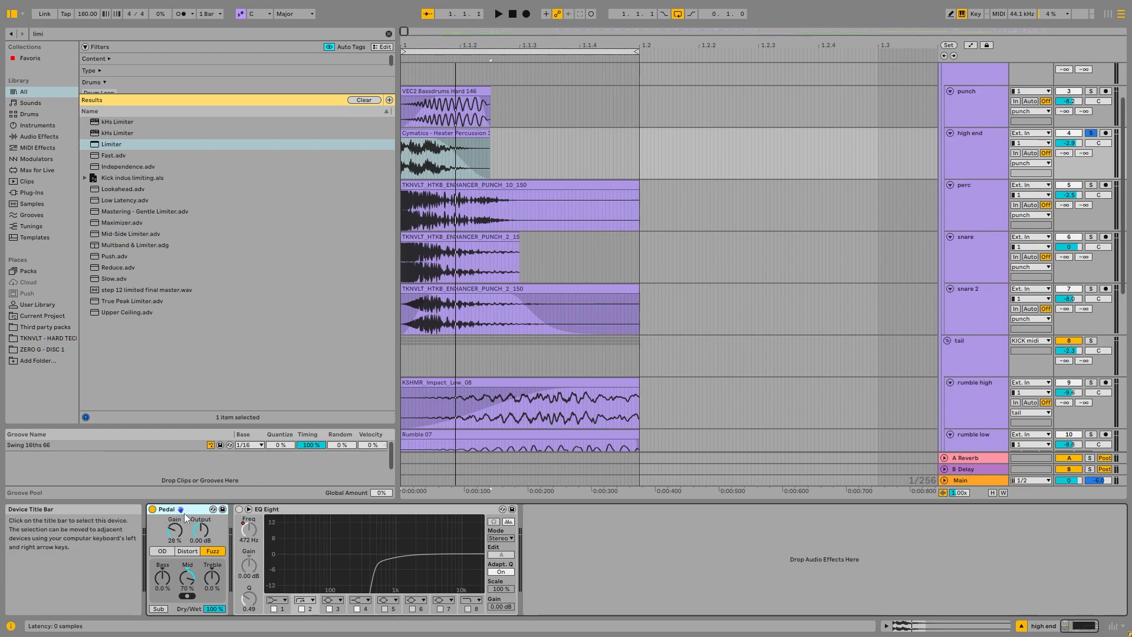
{"action": "key", "text": "space"}
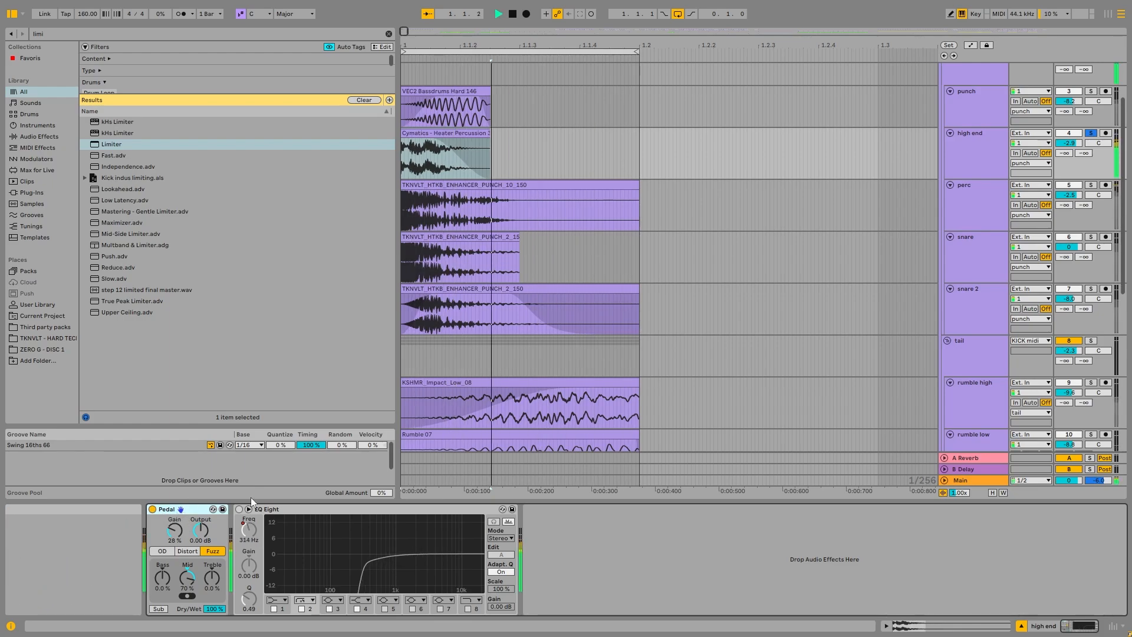
Step: Unfold the KICK G#0 track and inspect the waveforms of its first and longer Audio 8 (Freeze) clips
{"action": "scroll", "coordinate": [451, 148], "scroll_direction": "down", "scroll_amount": 10}
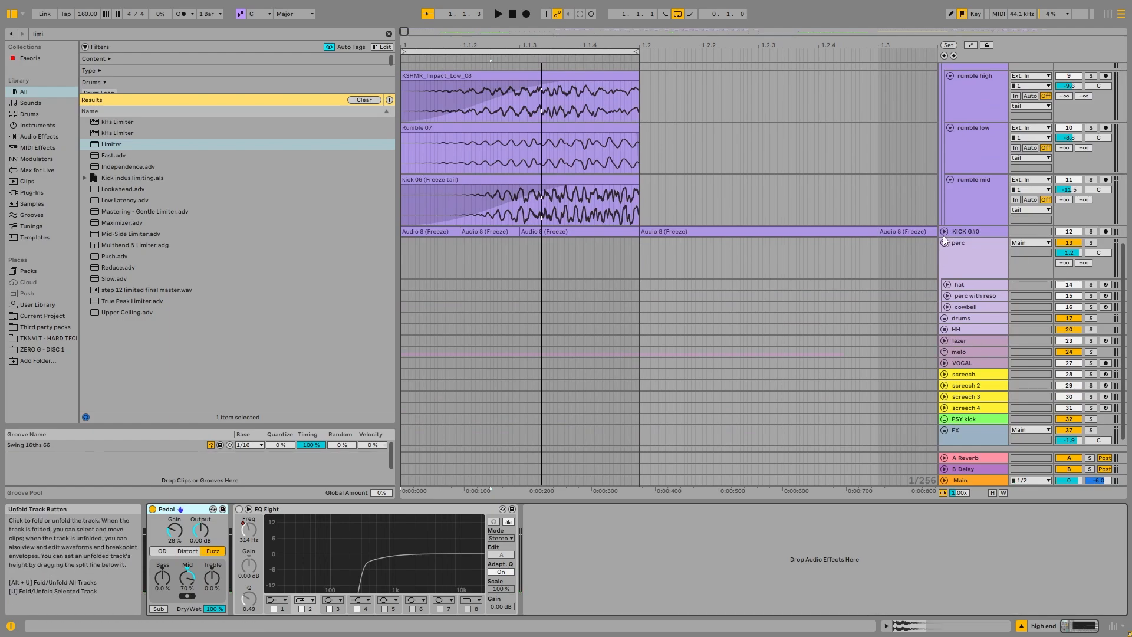
{"action": "left_click", "coordinate": [945, 231]}
{"action": "double_click", "coordinate": [431, 231]}
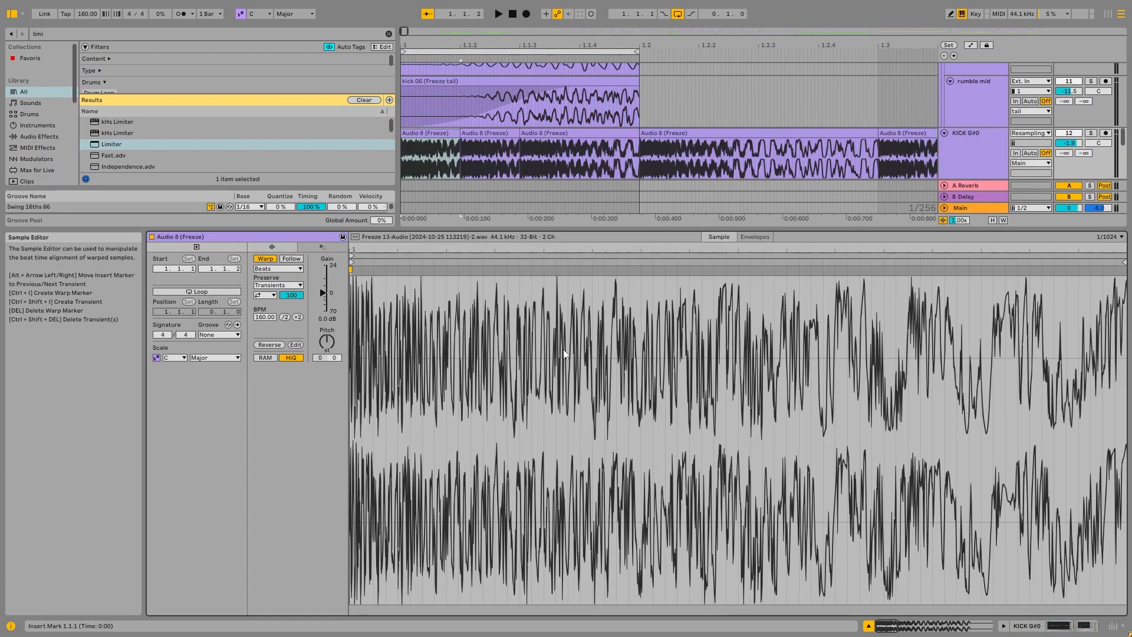
{"action": "left_click", "coordinate": [688, 131]}
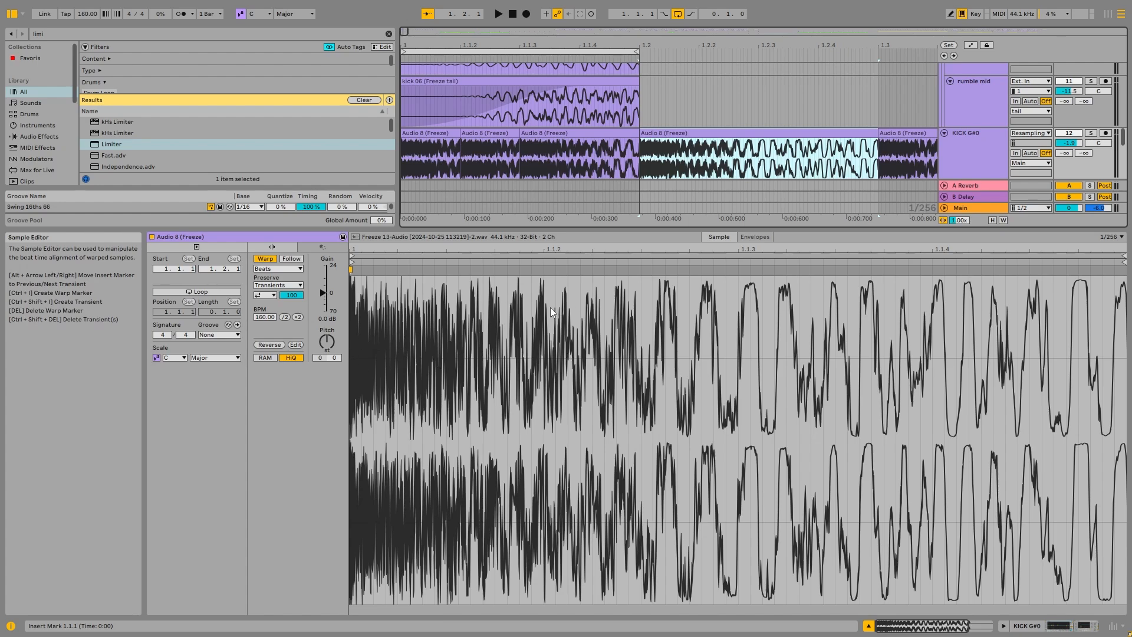
{"action": "double_click", "coordinate": [972, 156]}
Step: Go back to the high end track and enable its EQ Eight while playing the percussion layer
{"action": "scroll", "coordinate": [971, 156], "scroll_direction": "up", "scroll_amount": 10}
{"action": "left_click", "coordinate": [457, 204]}
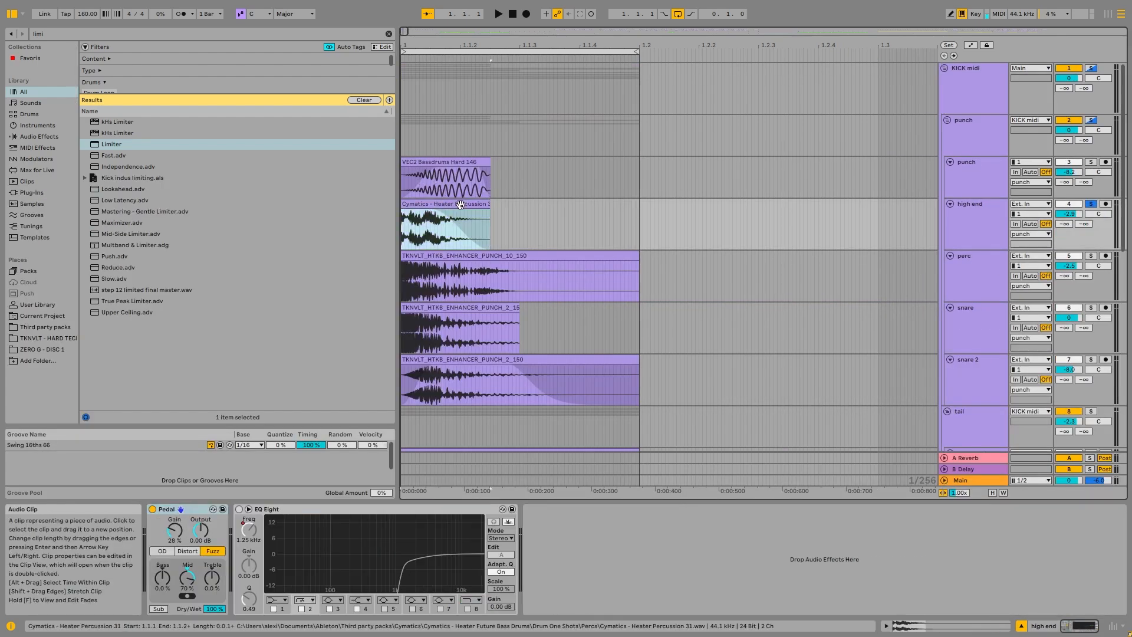
{"action": "left_click", "coordinate": [999, 227]}
{"action": "key", "text": "space"}
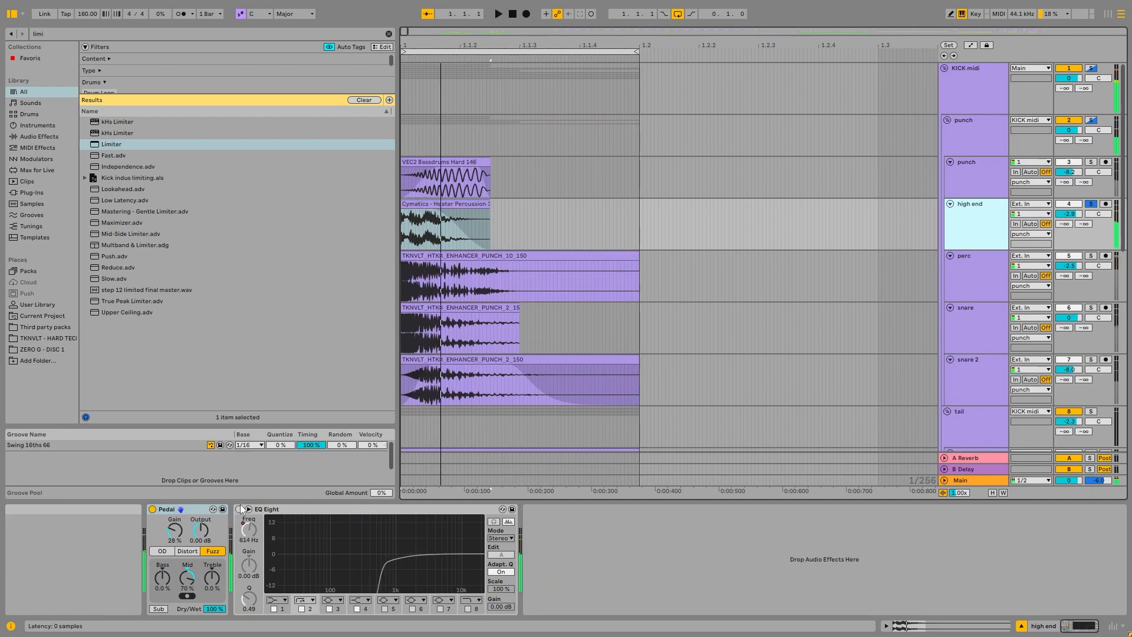
{"action": "left_click", "coordinate": [239, 509]}
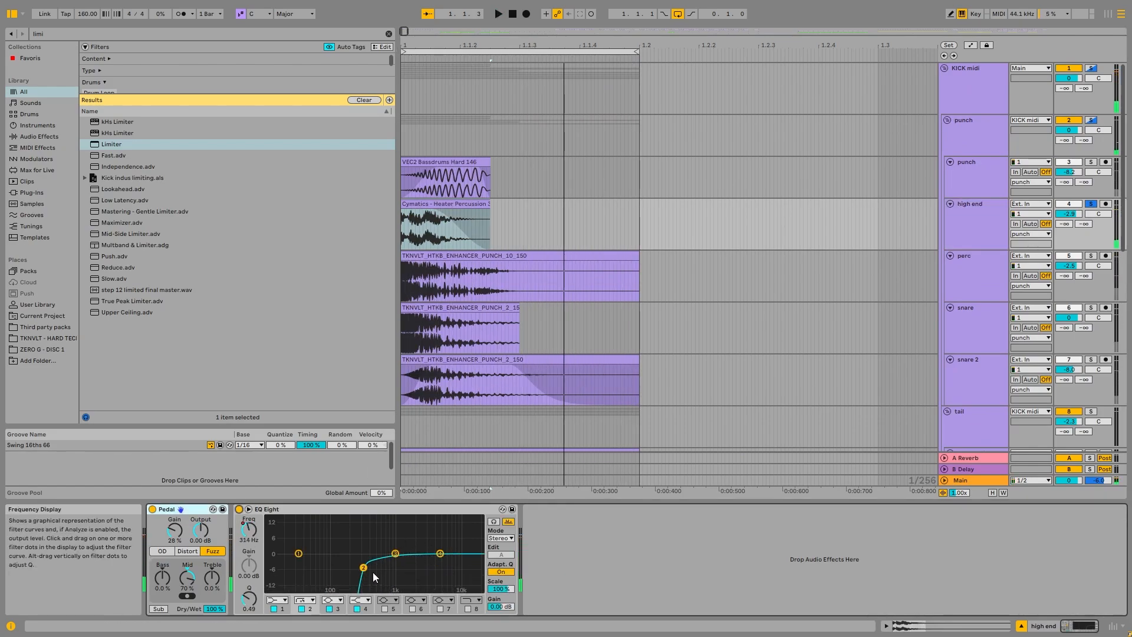
Step: Show the automation for band 2's frequency in the high end track's EQ Eight
{"action": "right_click", "coordinate": [248, 526]}
{"action": "left_click", "coordinate": [292, 425]}
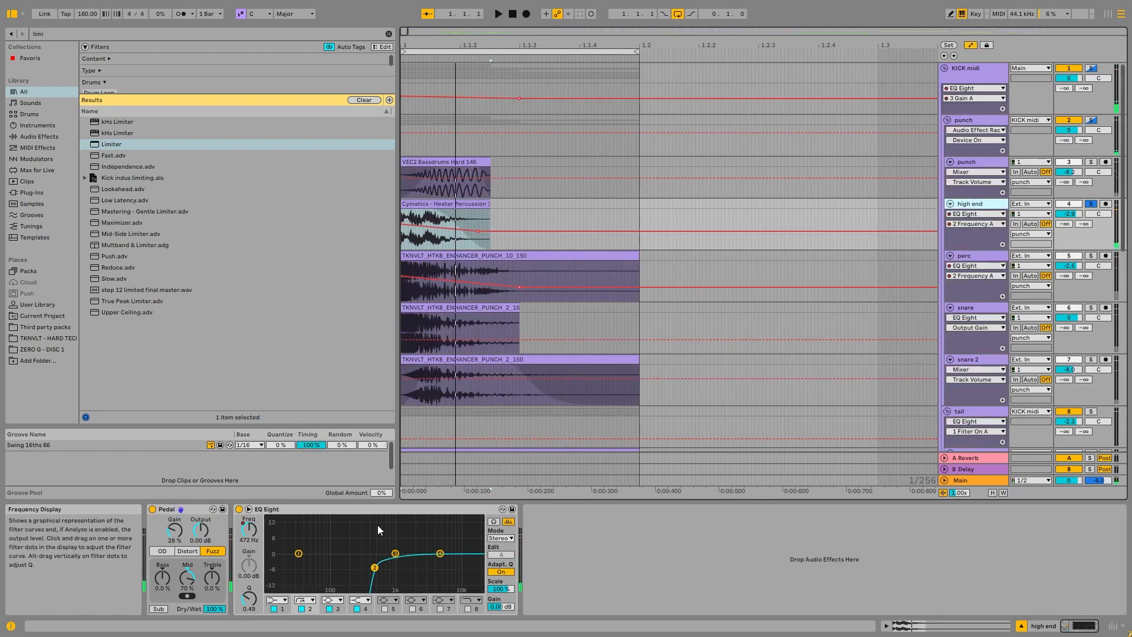
{"action": "left_click", "coordinate": [384, 509]}
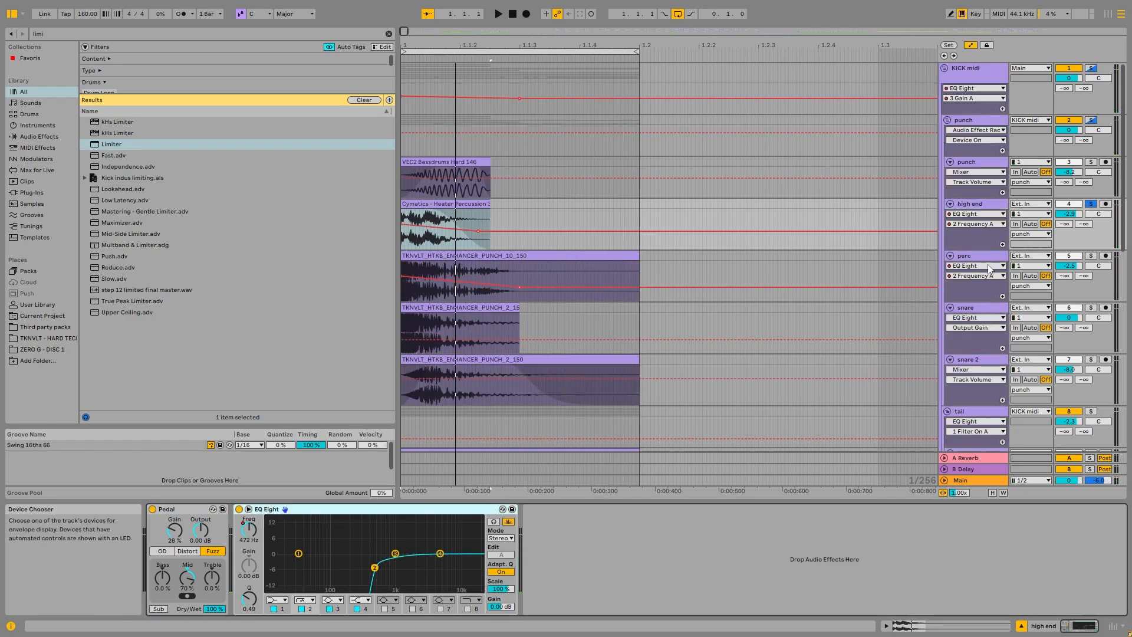
Step: Select the perc track's clip, solo the track in place of high end and play the layer
{"action": "left_click", "coordinate": [995, 255]}
{"action": "left_click", "coordinate": [985, 309]}
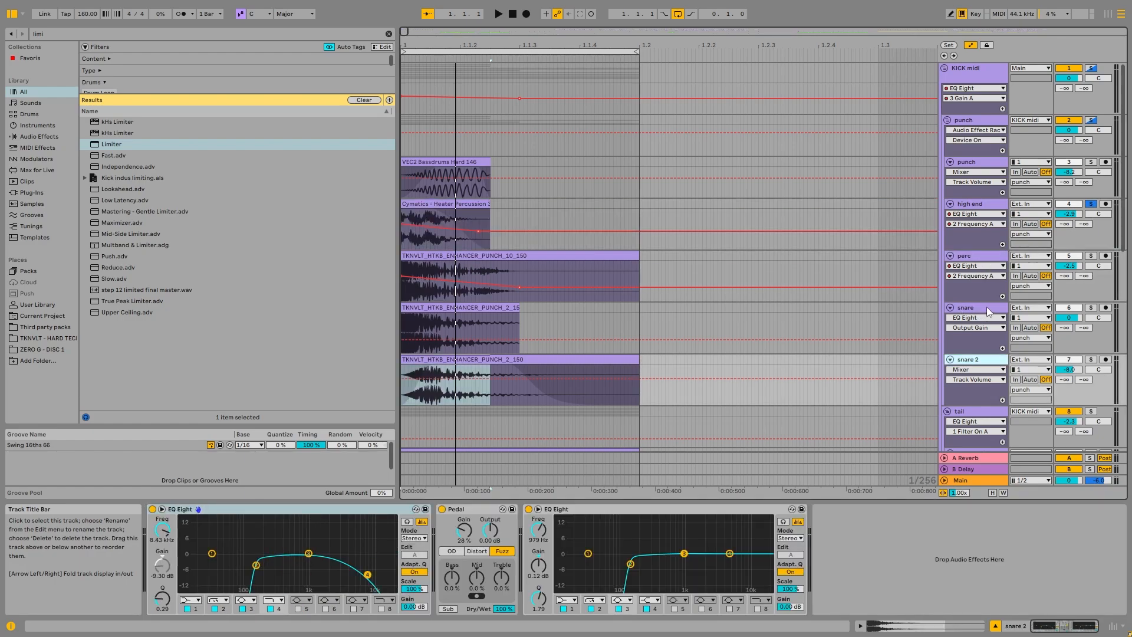
{"action": "left_click", "coordinate": [988, 266]}
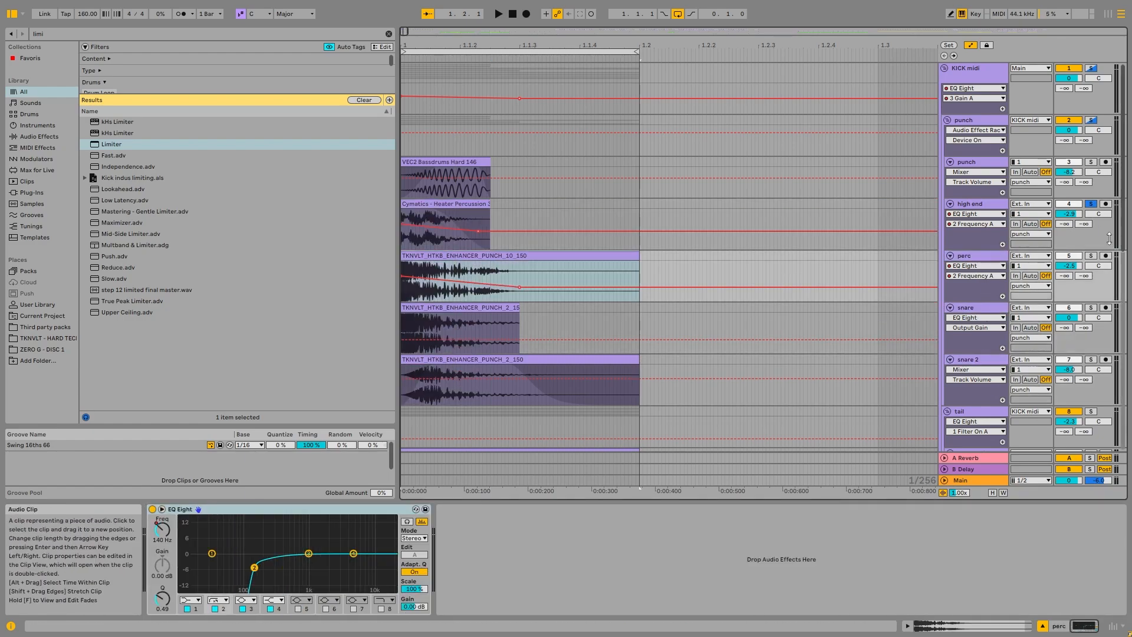
{"action": "key", "text": "space"}
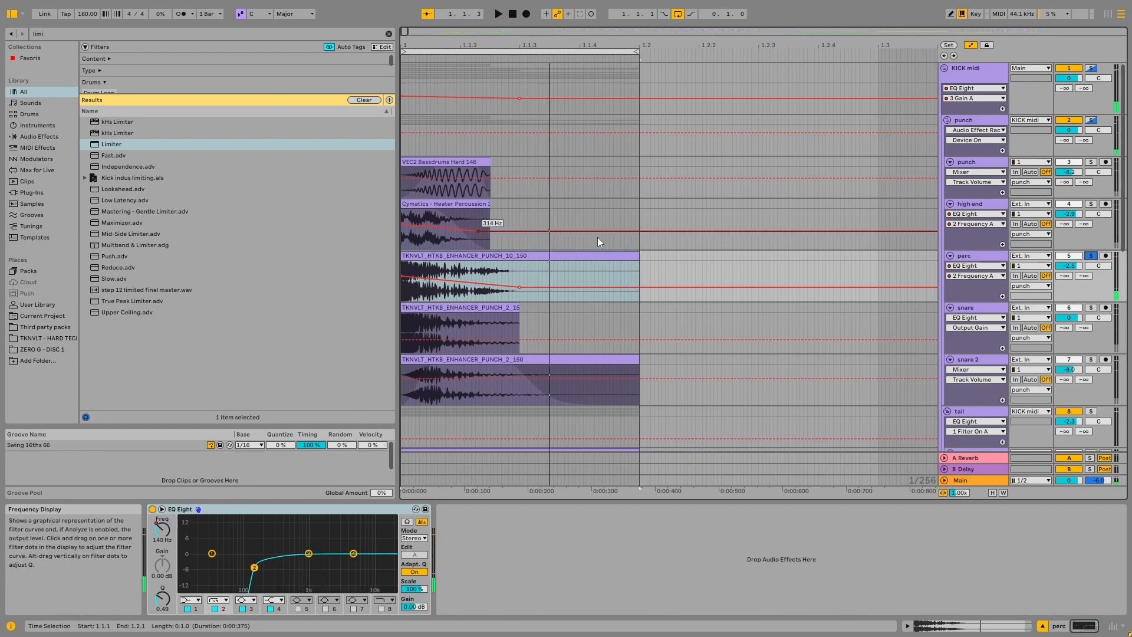
Step: Disable the perc track's EQ Eight to hear it unfiltered and open the TKNVLT_HTKB_ENHANCER_PUNCH_10_150 clip's waveform
{"action": "left_click", "coordinate": [152, 509]}
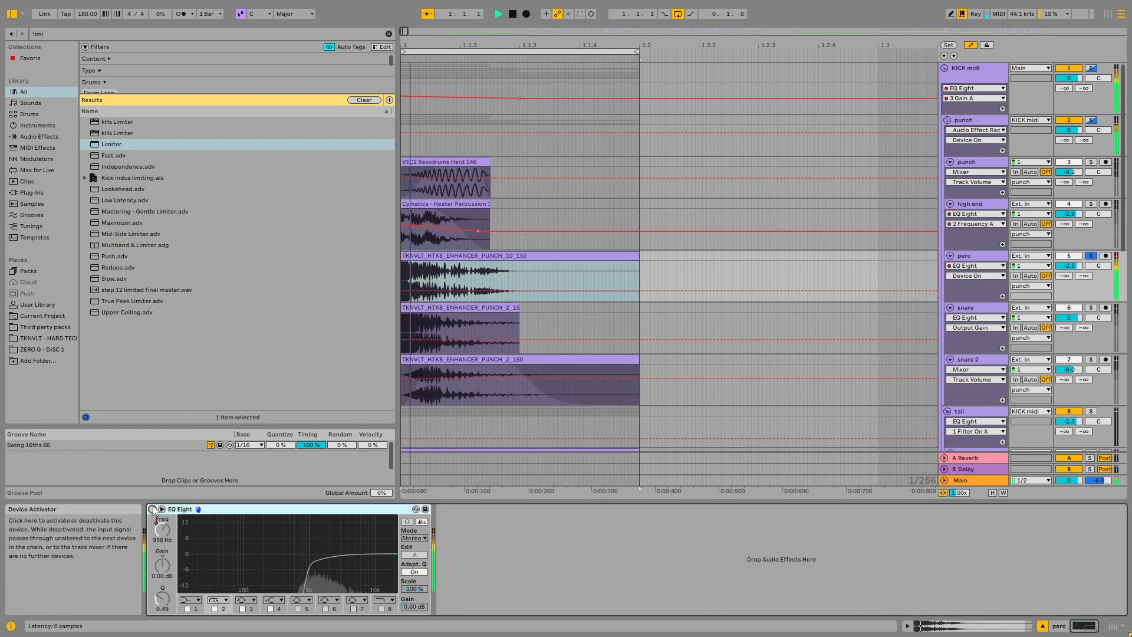
{"action": "key", "text": "space"}
{"action": "double_click", "coordinate": [480, 256]}
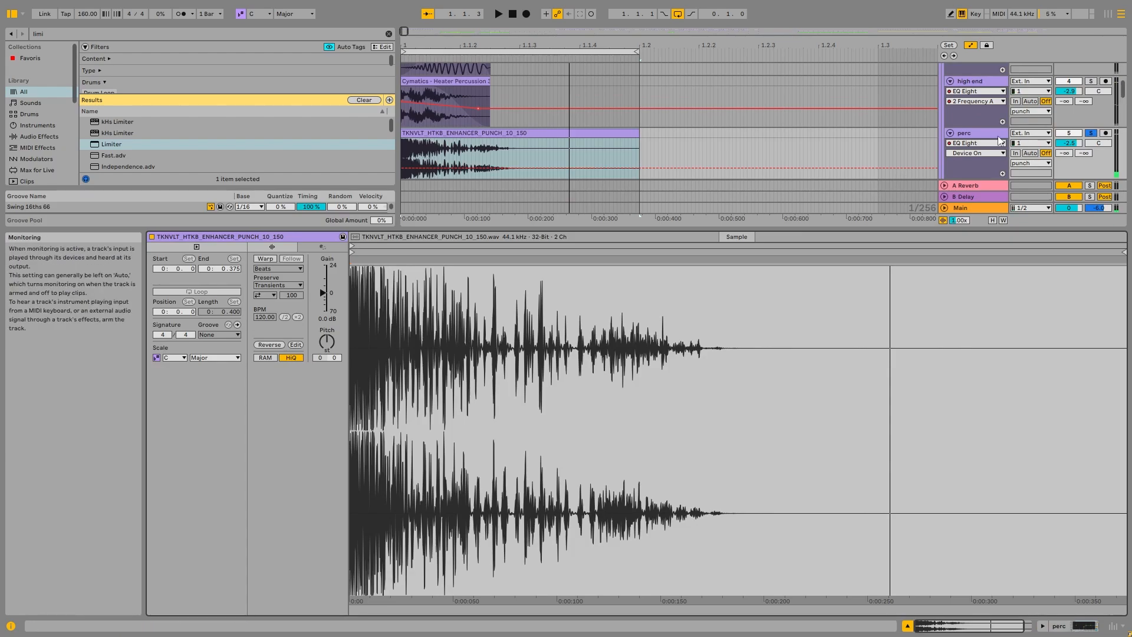
Step: Return to the perc track's effects, play the unfiltered layer and re-enable its EQ Eight
{"action": "double_click", "coordinate": [975, 134]}
{"action": "scroll", "coordinate": [489, 259], "scroll_direction": "up", "scroll_amount": 2}
{"action": "scroll", "coordinate": [488, 259], "scroll_direction": "up", "scroll_amount": 1}
{"action": "key", "text": "space"}
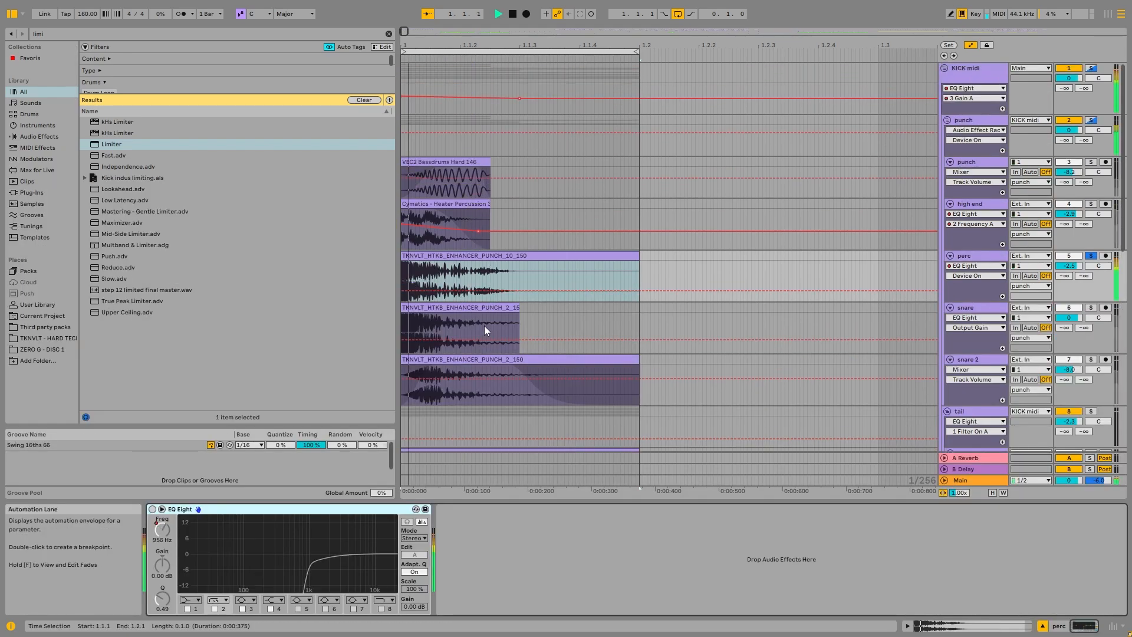
{"action": "left_click", "coordinate": [152, 510]}
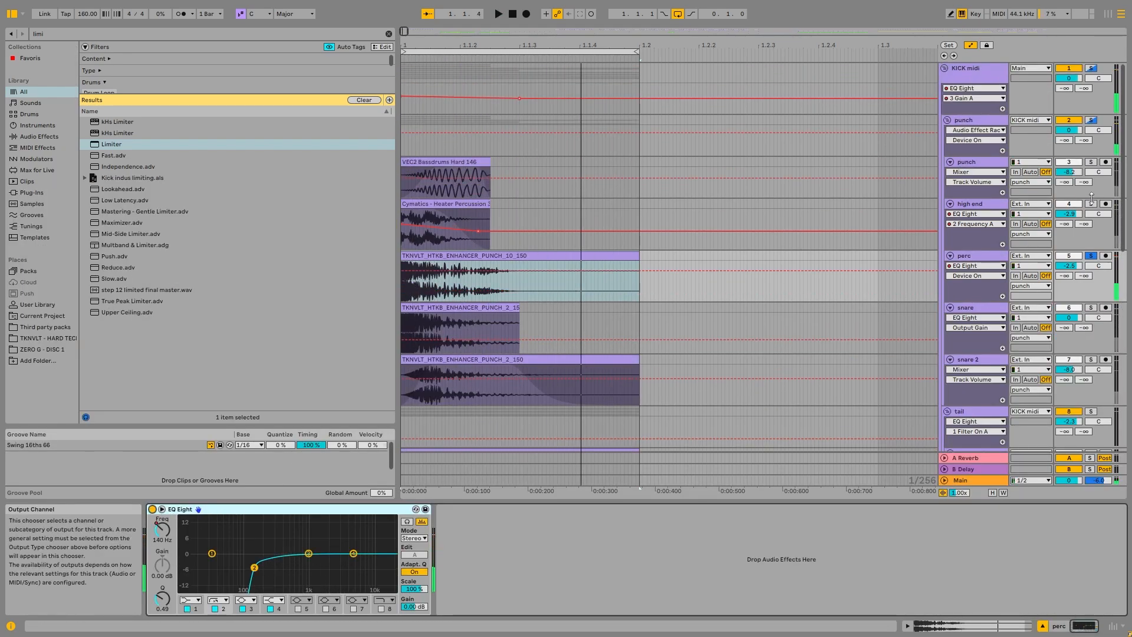
Step: Solo the high end and punch layers alongside perc and play the growing layer stack
{"action": "left_click", "coordinate": [1092, 204]}
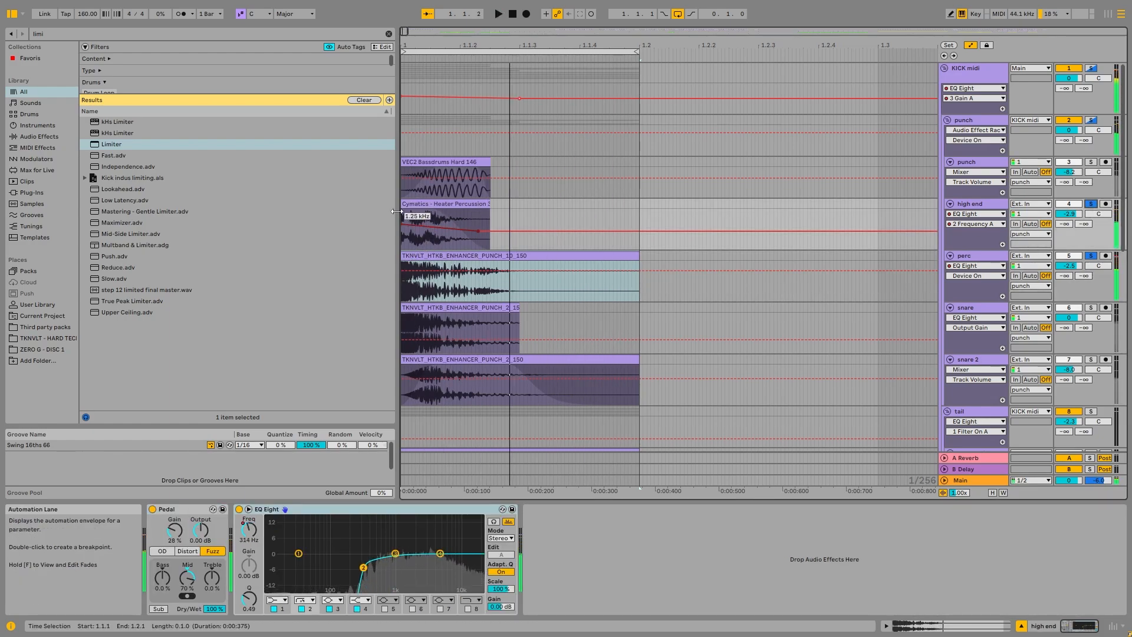
{"action": "left_click", "coordinate": [946, 267]}
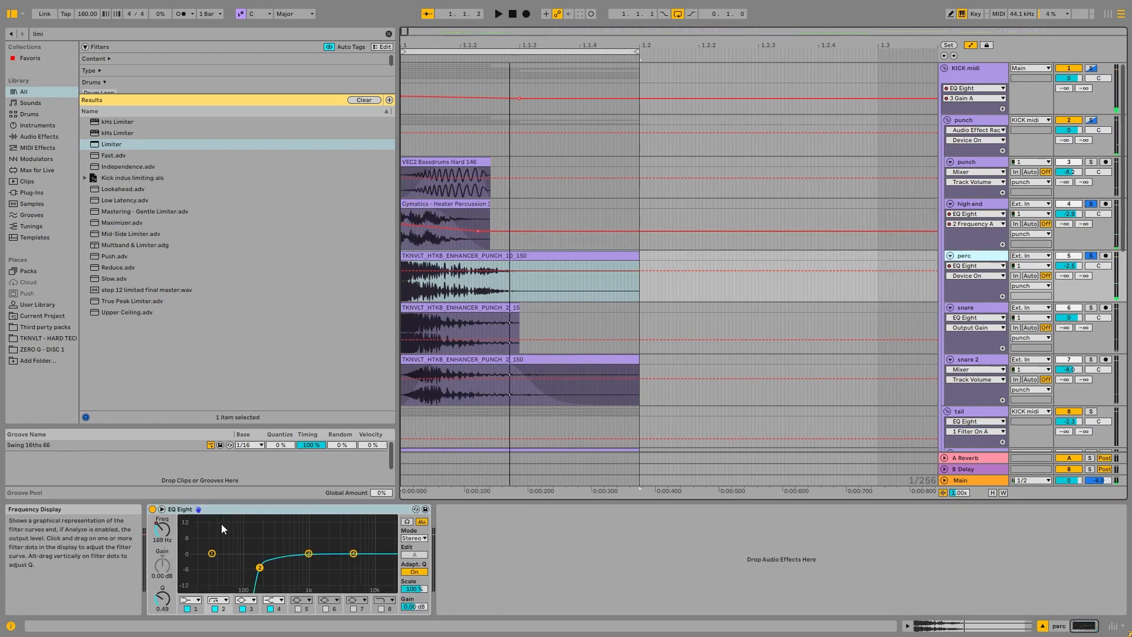
{"action": "key", "text": "space"}
{"action": "key", "text": "space"}
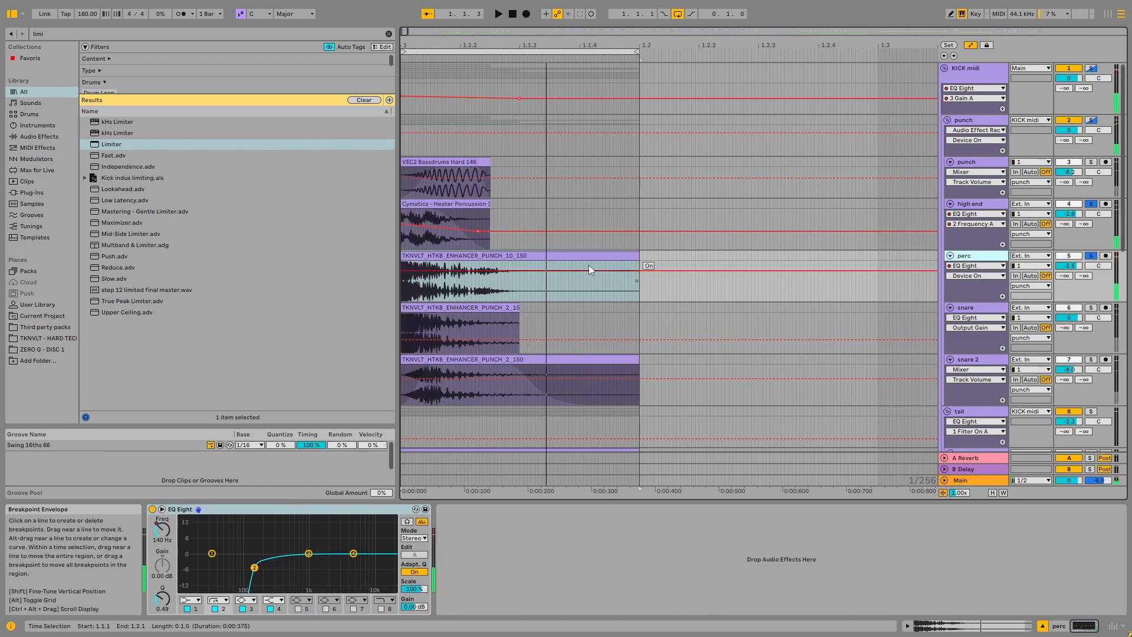
{"action": "left_click", "coordinate": [1091, 162]}
{"action": "key", "text": "space"}
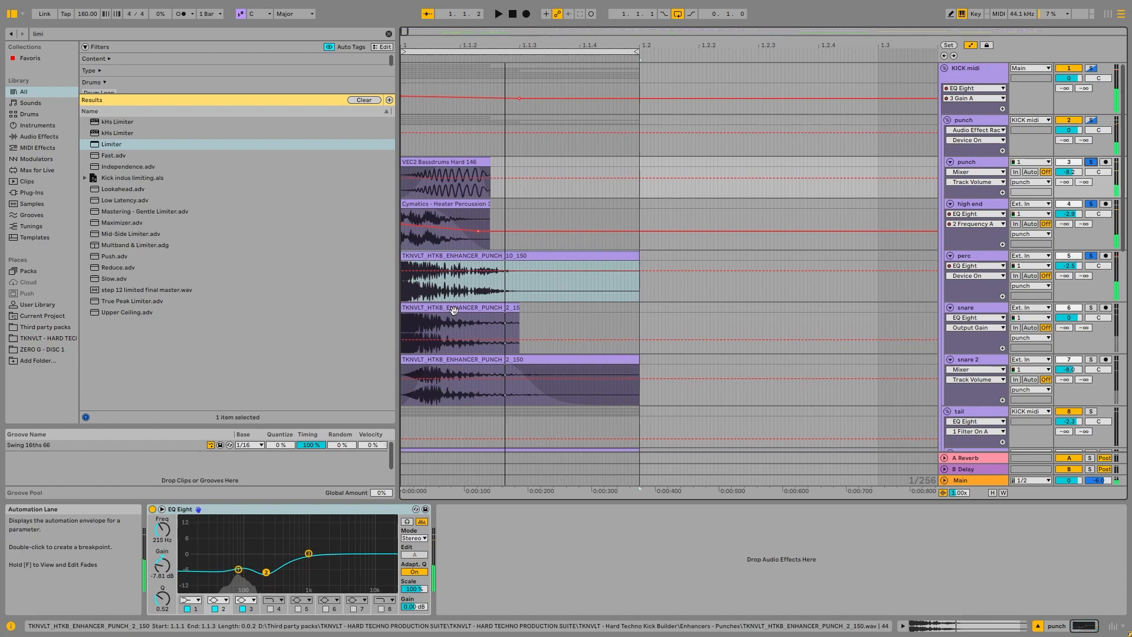
Step: Examine the snare clip's waveform up close and compare its attack with the opening section of the punch clip
{"action": "left_click", "coordinate": [451, 340]}
{"action": "scroll", "coordinate": [408, 176], "scroll_direction": "up", "scroll_amount": 3}
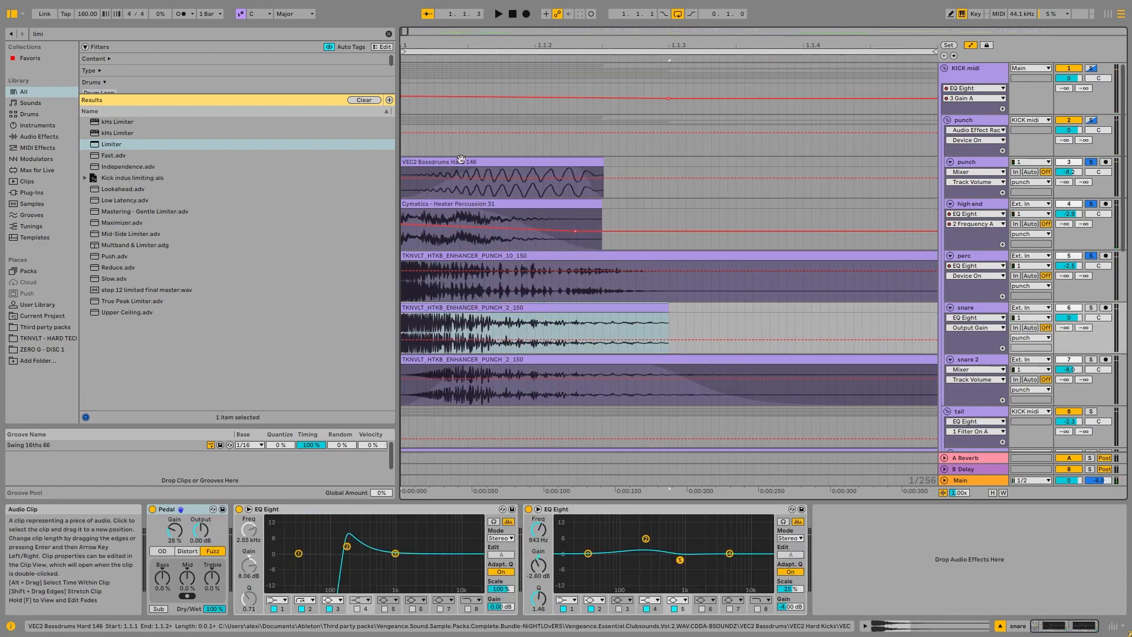
{"action": "left_click_drag", "start_coordinate": [466, 189], "coordinate": [423, 188]}
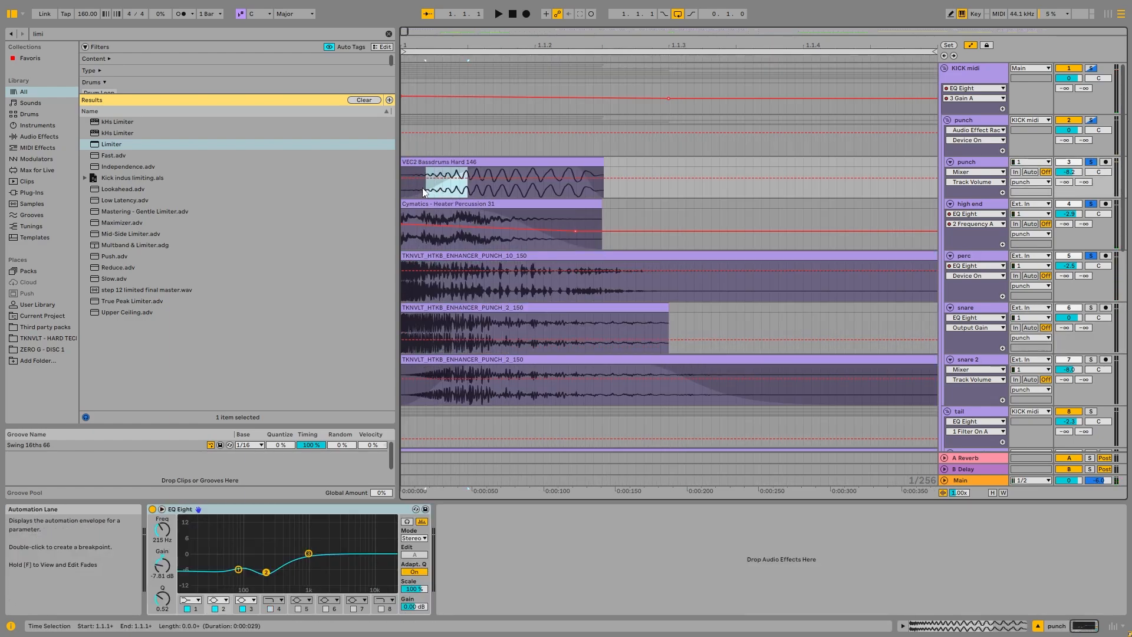
{"action": "left_click", "coordinate": [962, 307]}
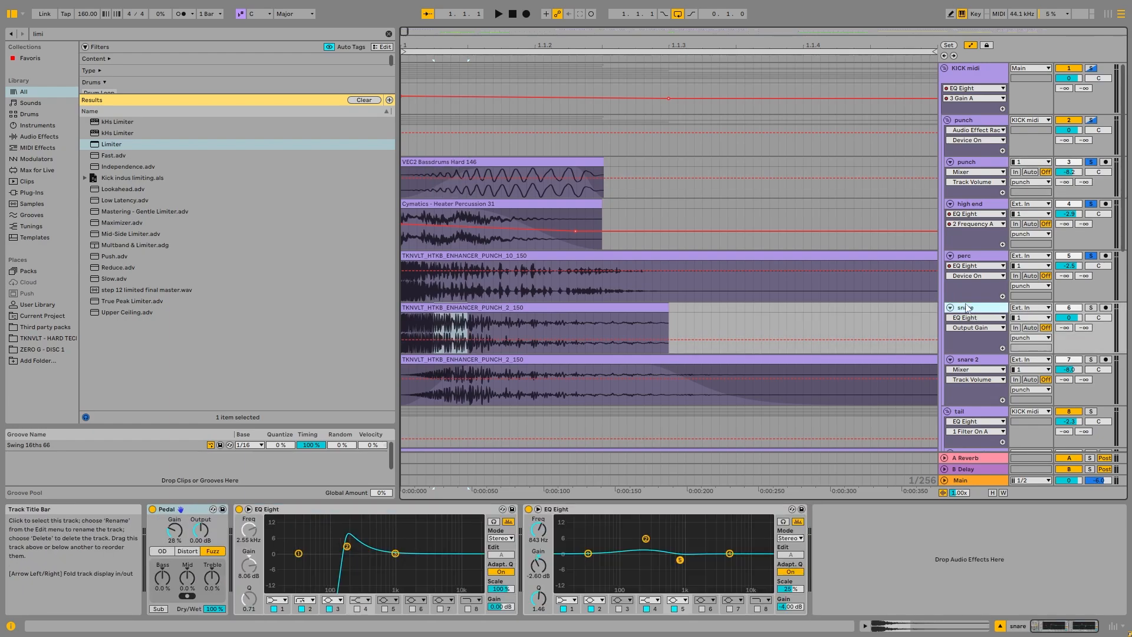
{"action": "left_click", "coordinate": [522, 309]}
{"action": "scroll", "coordinate": [737, 309], "scroll_direction": "right", "scroll_amount": 1}
Step: Solo only the snare track and play its clip with all effects active
{"action": "left_click", "coordinate": [1091, 308]}
{"action": "left_click", "coordinate": [979, 308]}
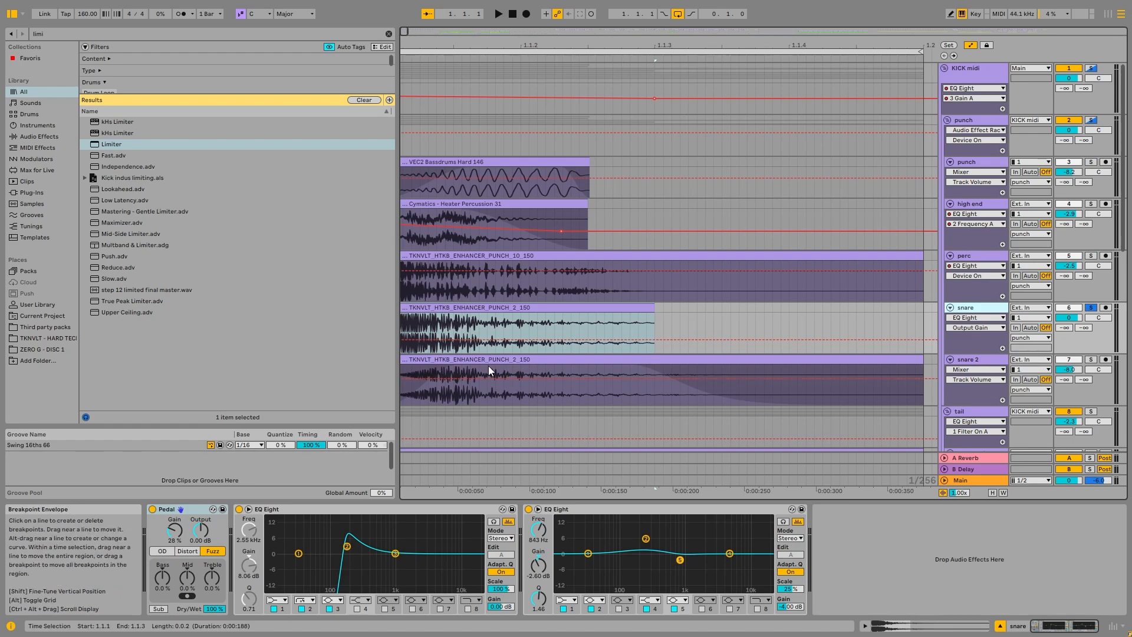
{"action": "scroll", "coordinate": [413, 322], "scroll_direction": "down", "scroll_amount": 3}
{"action": "key", "text": "space"}
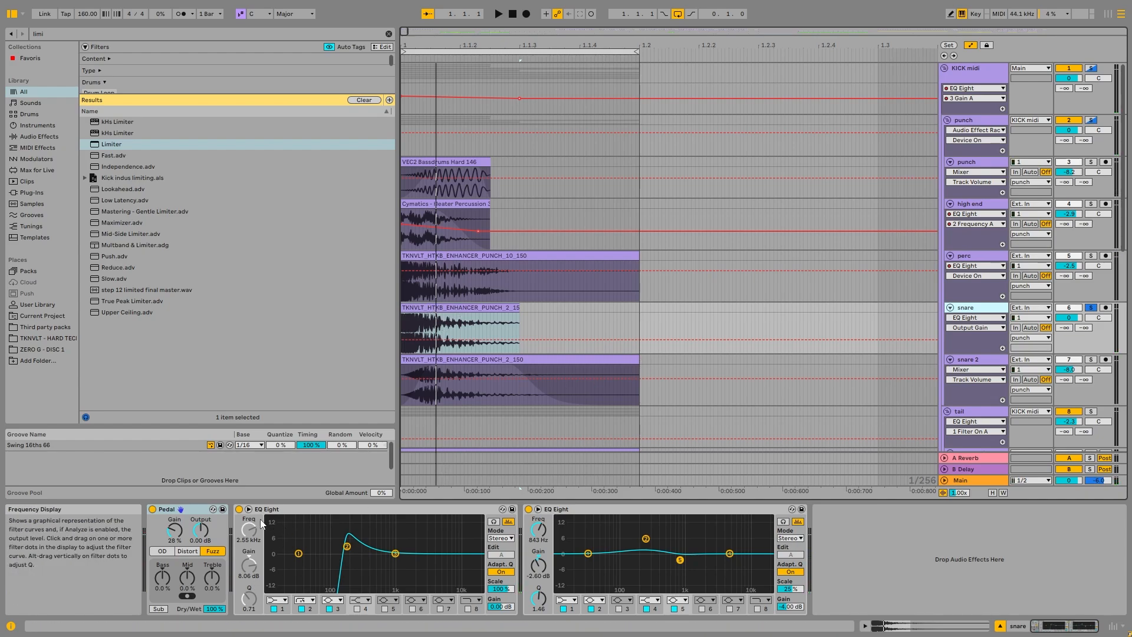
Step: Reset the snare clip's pitch to 0 semitones, disable its Pedal and both EQ Eights, and play it dry
{"action": "key", "text": "shift+Tab"}
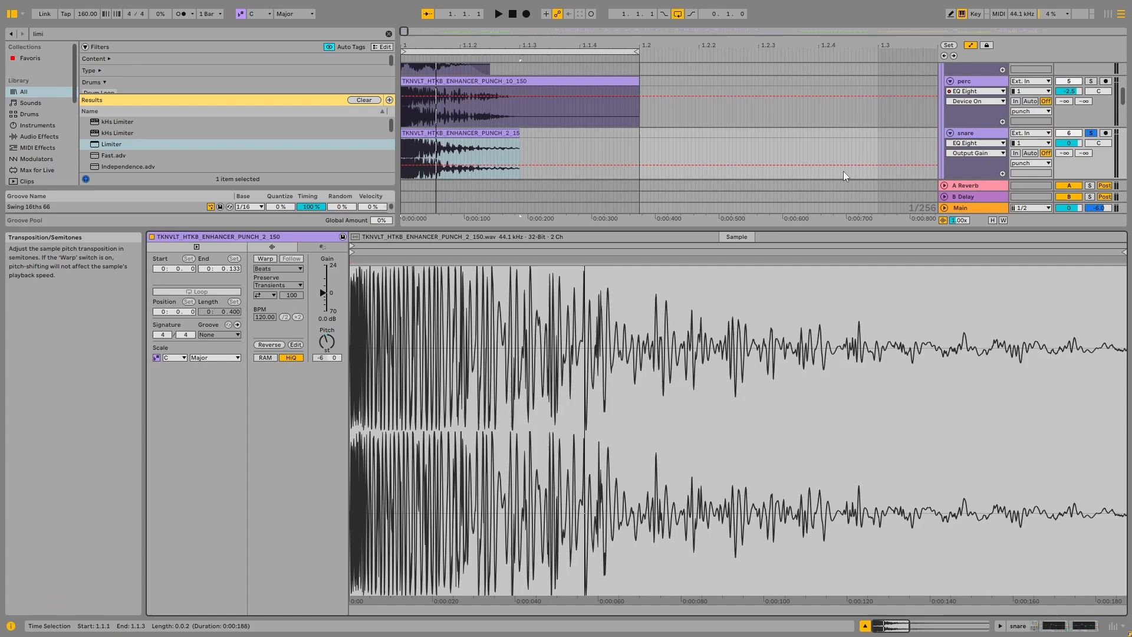
{"action": "double_click", "coordinate": [327, 341]}
{"action": "left_click", "coordinate": [990, 134]}
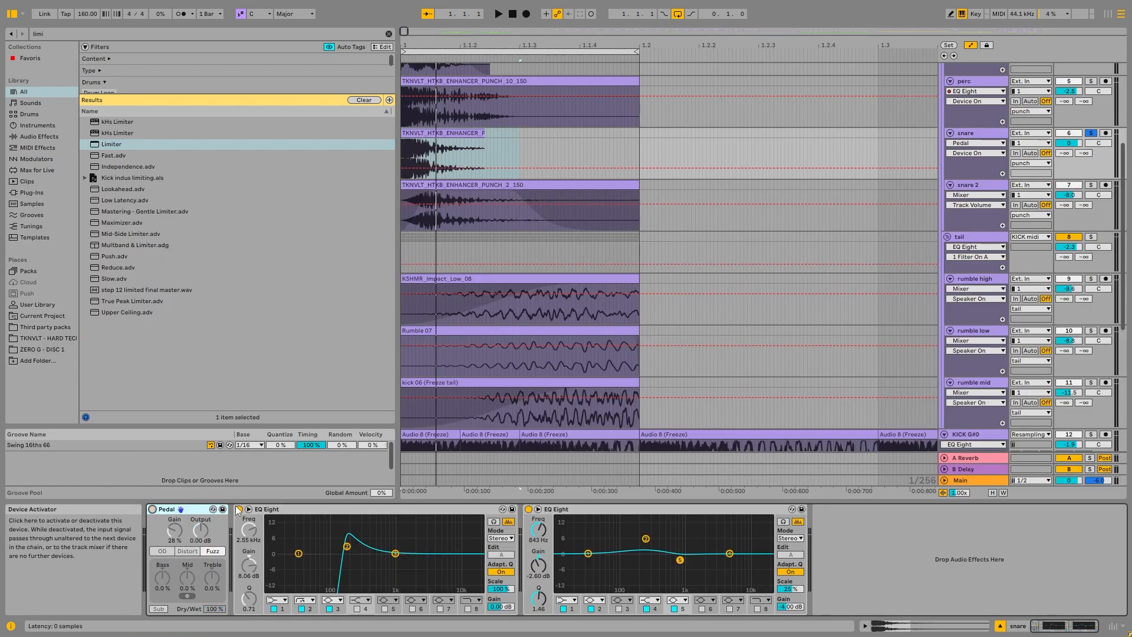
{"action": "left_click", "coordinate": [529, 509]}
{"action": "key", "text": "space"}
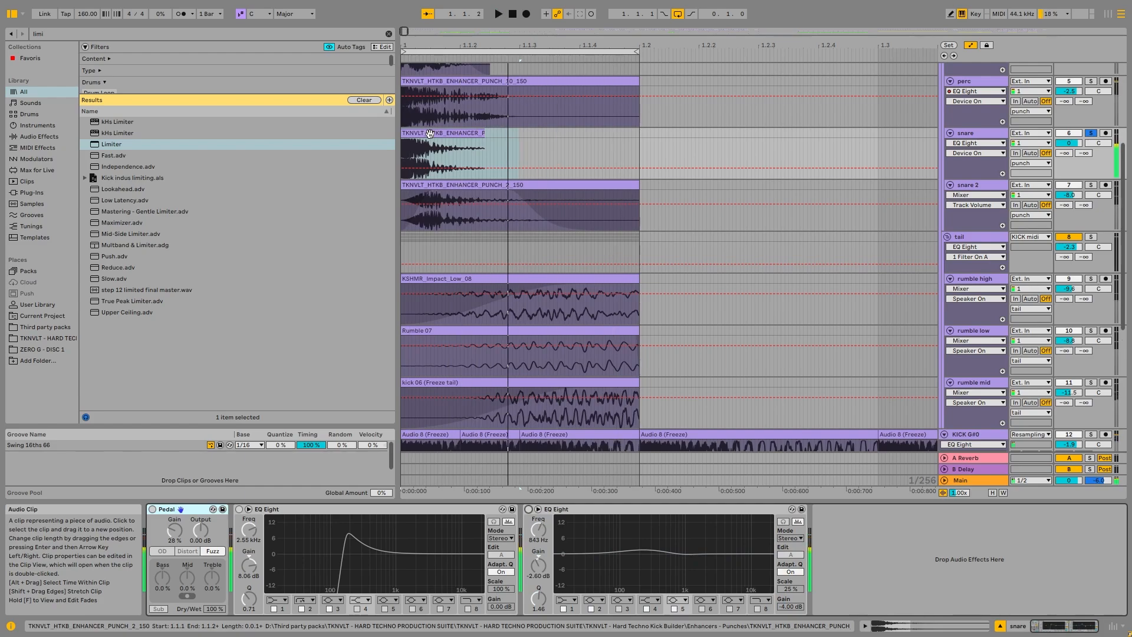
Step: Show the punch group's effects and disable its Audio Effect Rack to hear the snare without it
{"action": "scroll", "coordinate": [743, 194], "scroll_direction": "up", "scroll_amount": 3}
{"action": "left_click", "coordinate": [981, 119]}
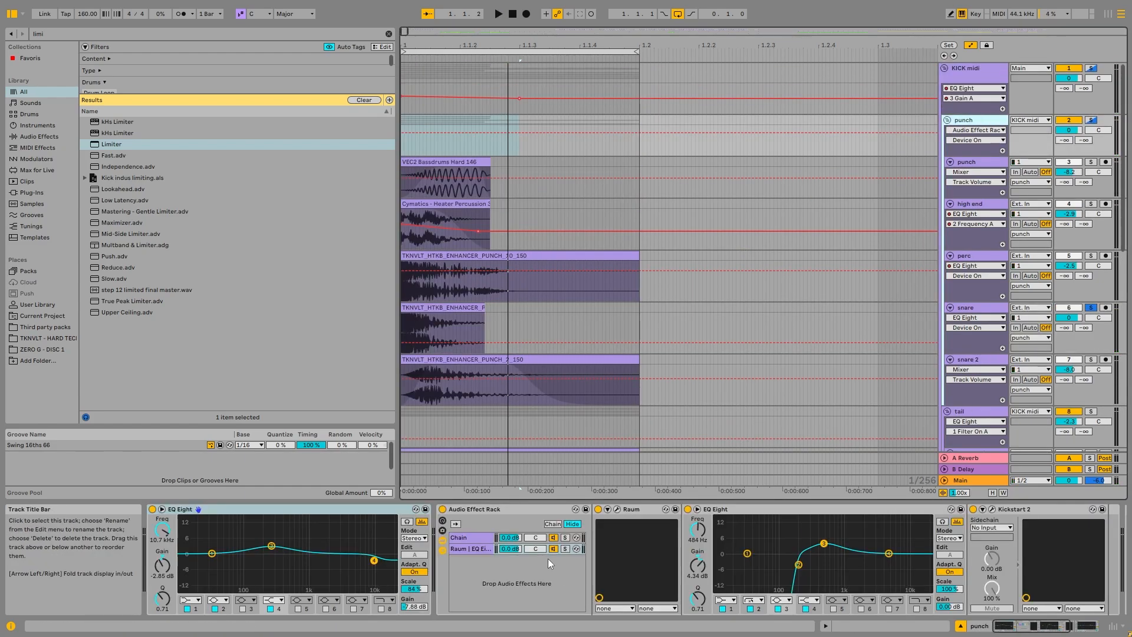
{"action": "left_click", "coordinate": [443, 510]}
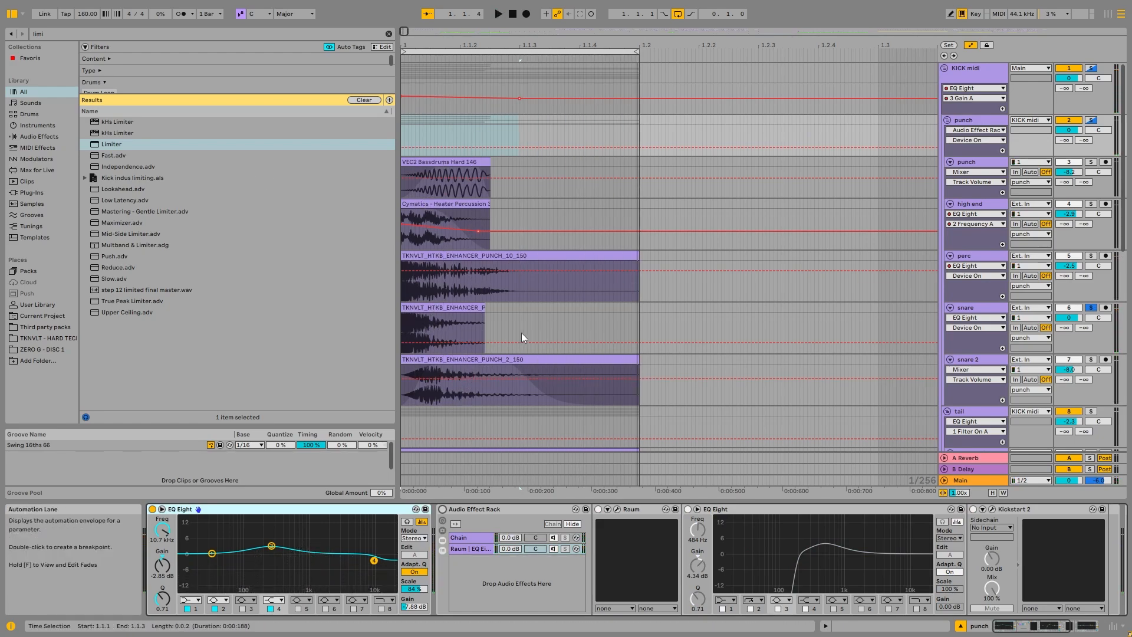
Step: Open the snare clip and set its pitch to -6 semitones while listening to the result
{"action": "left_click", "coordinate": [440, 329]}
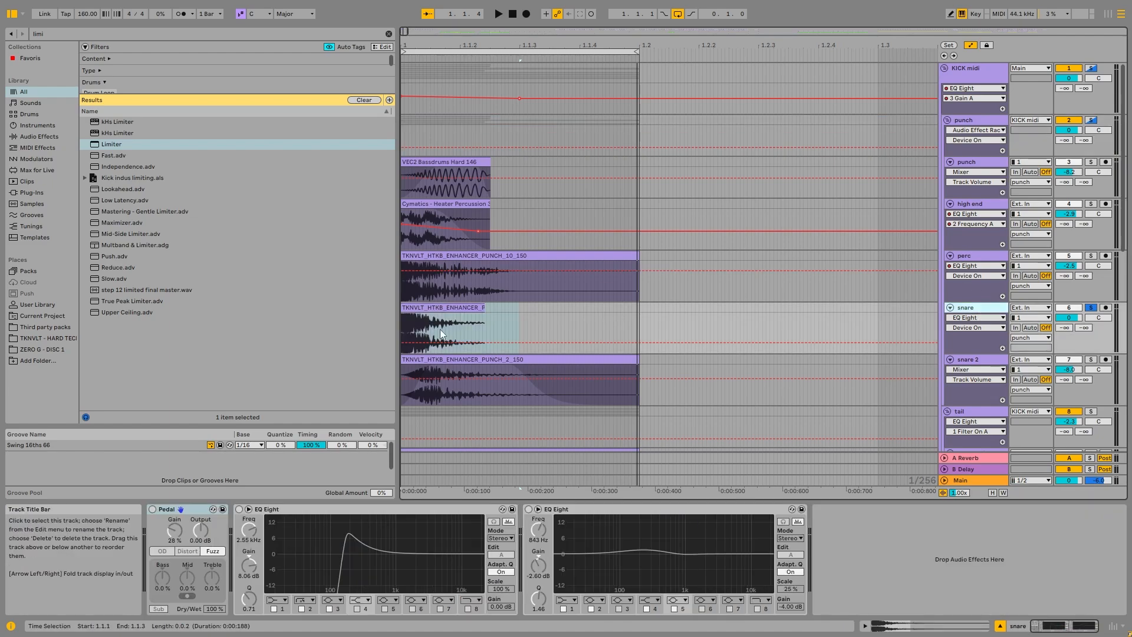
{"action": "double_click", "coordinate": [440, 310]}
{"action": "left_click_drag", "start_coordinate": [326, 341], "coordinate": [326, 358]}
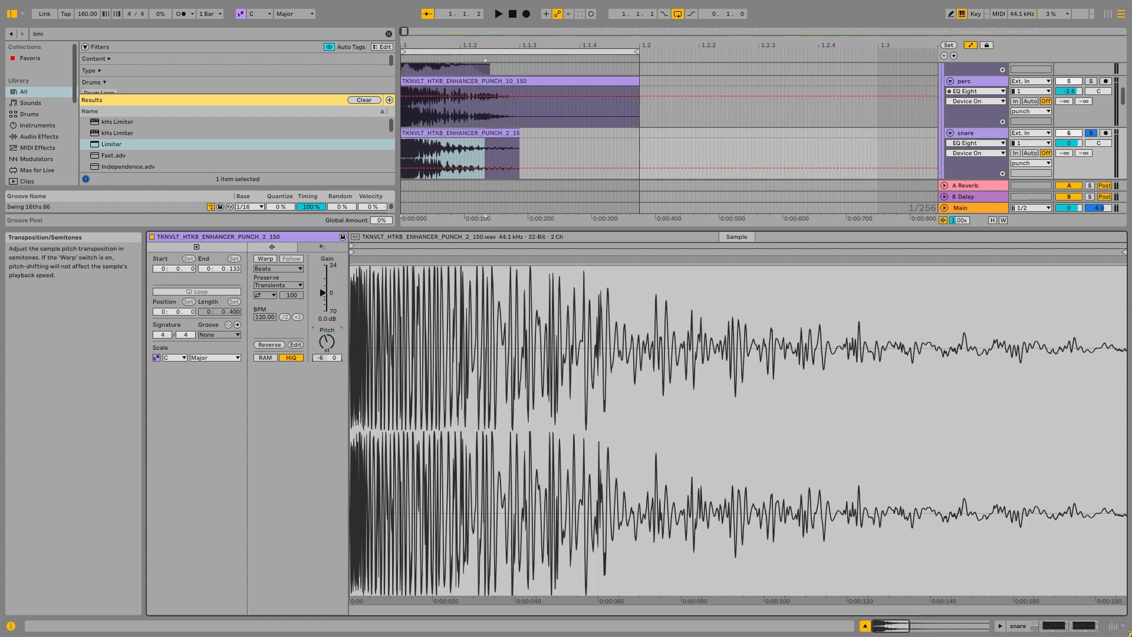
{"action": "key", "text": "space"}
Step: Play the pitched snare and enable its Pedal followed by its first EQ Eight
{"action": "double_click", "coordinate": [967, 133]}
{"action": "key", "text": "space"}
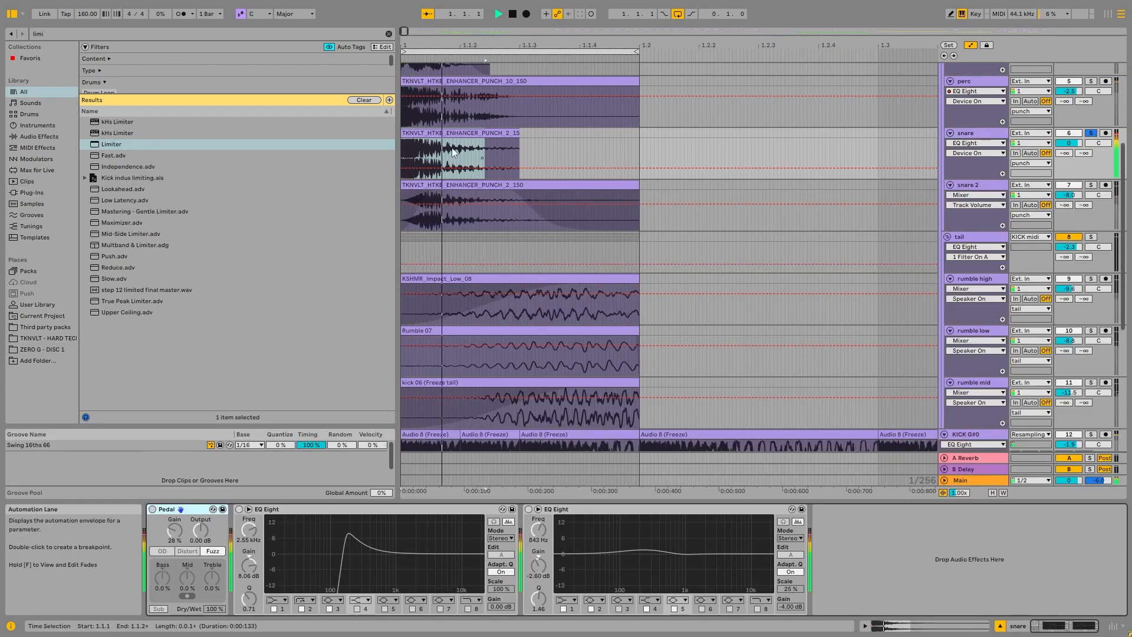
{"action": "left_click", "coordinate": [153, 511]}
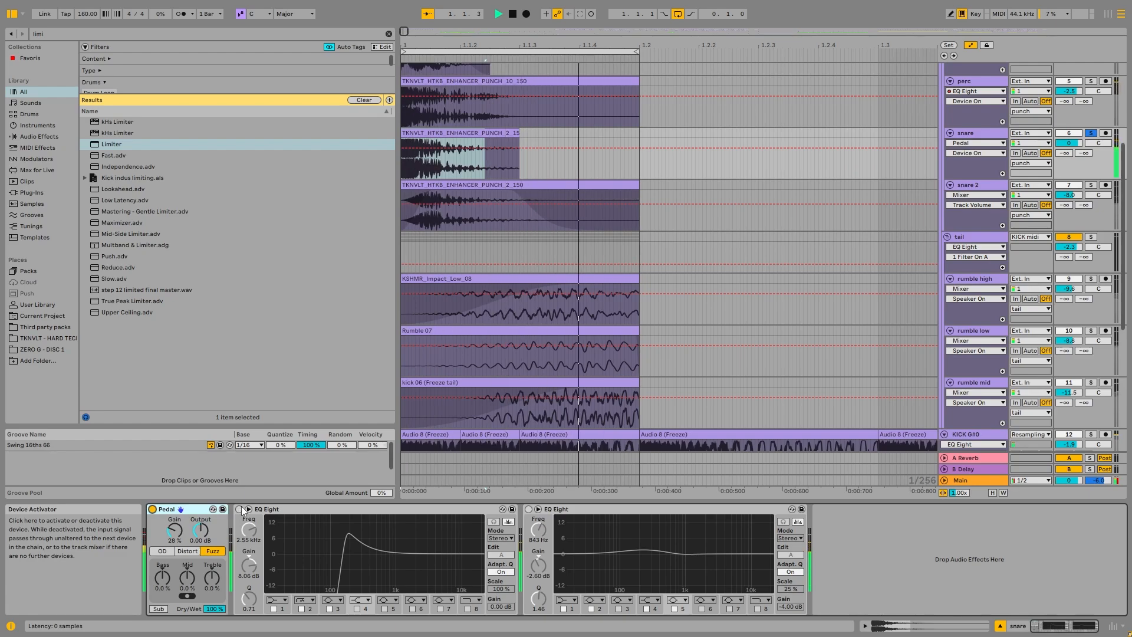
{"action": "key", "text": "space"}
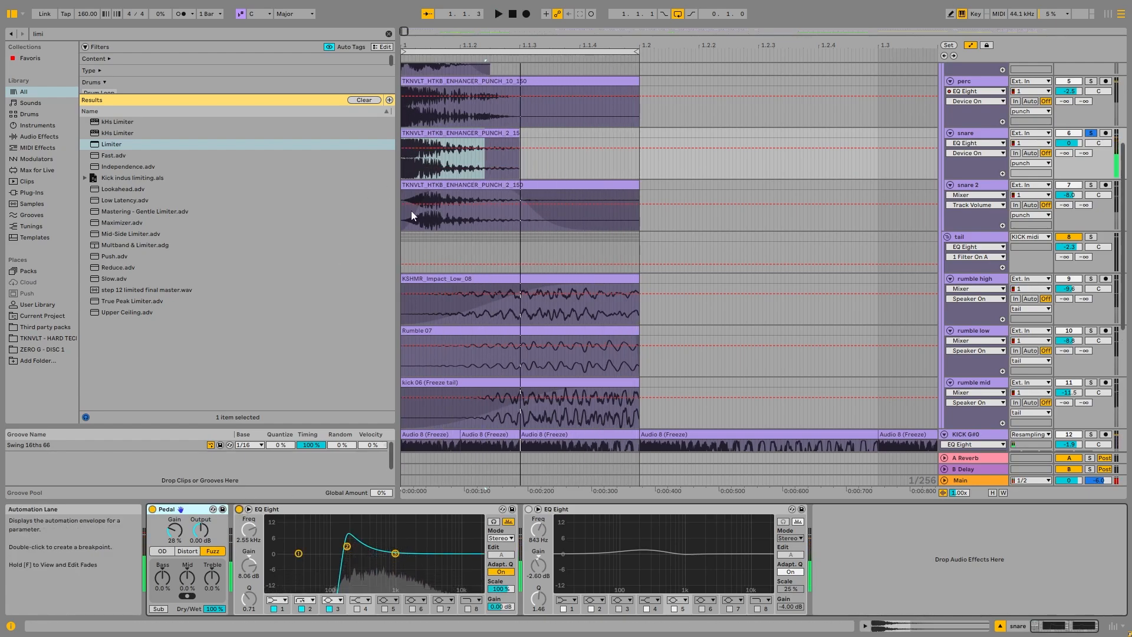
Step: Inspect the bands of the snare's first EQ Eight, and enable the second EQ Eight during playback
{"action": "left_click", "coordinate": [348, 547]}
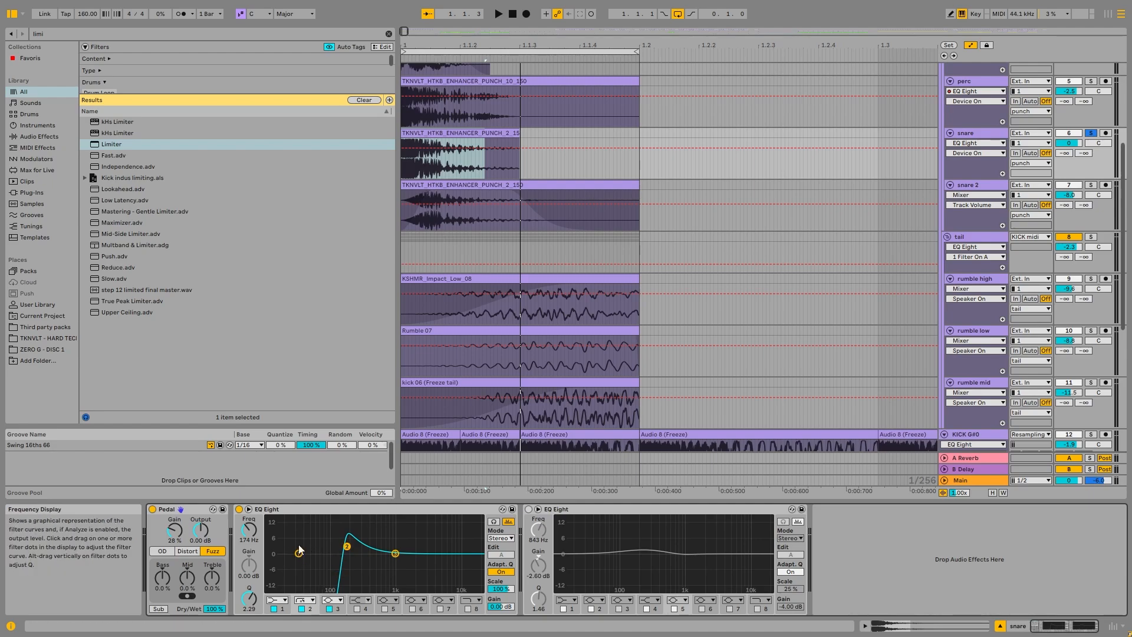
{"action": "scroll", "coordinate": [473, 153], "scroll_direction": "up", "scroll_amount": 3}
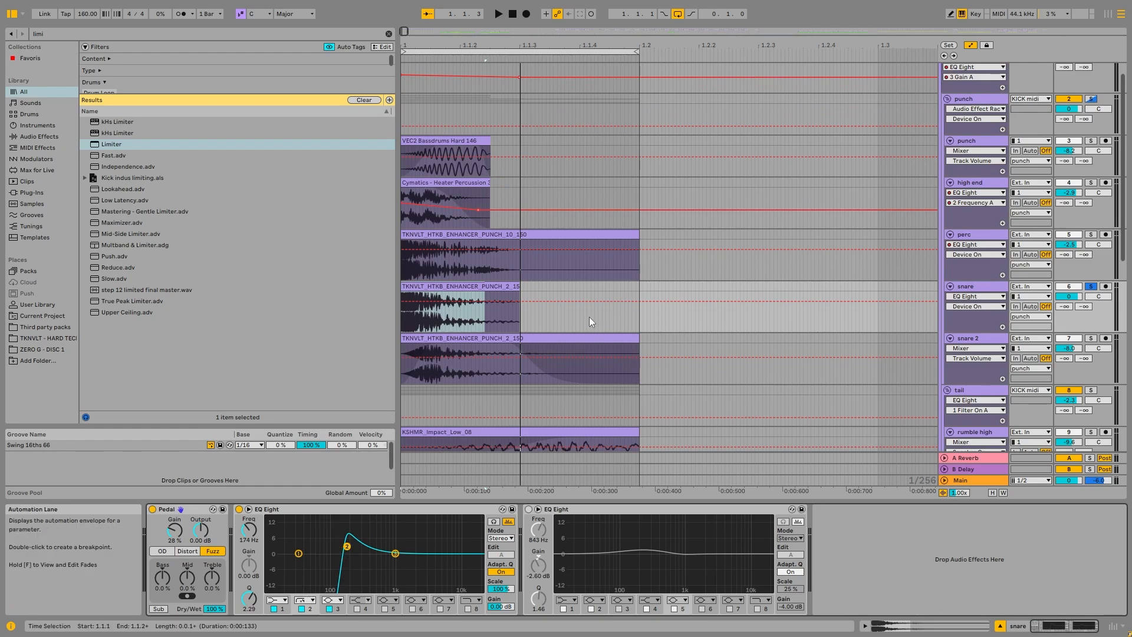
{"action": "key", "text": "space"}
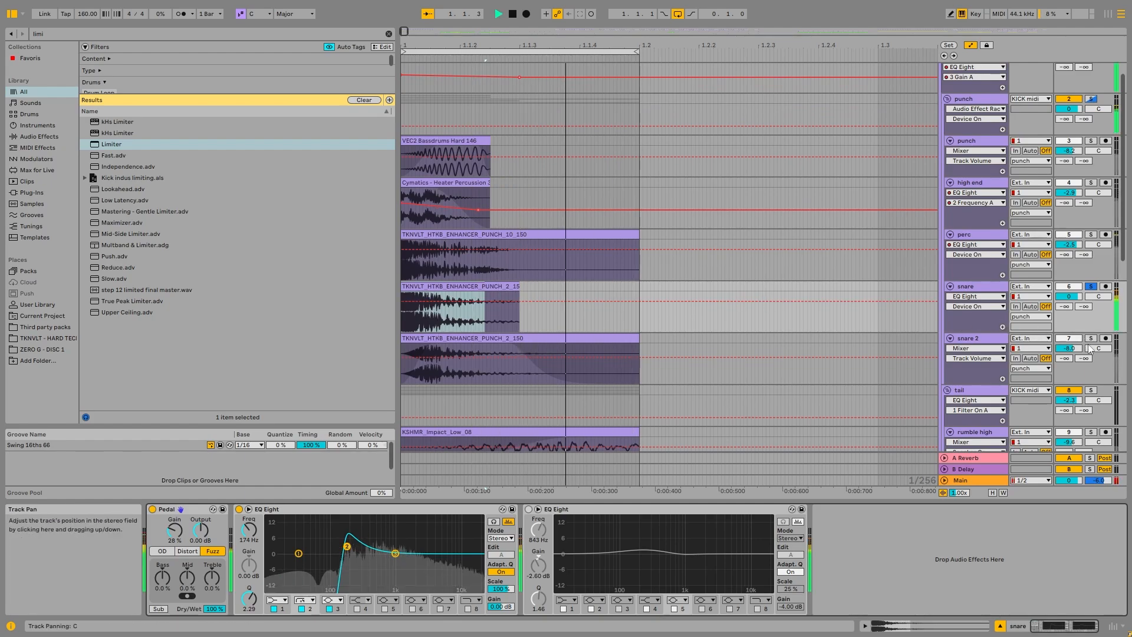
{"action": "left_click", "coordinate": [529, 509]}
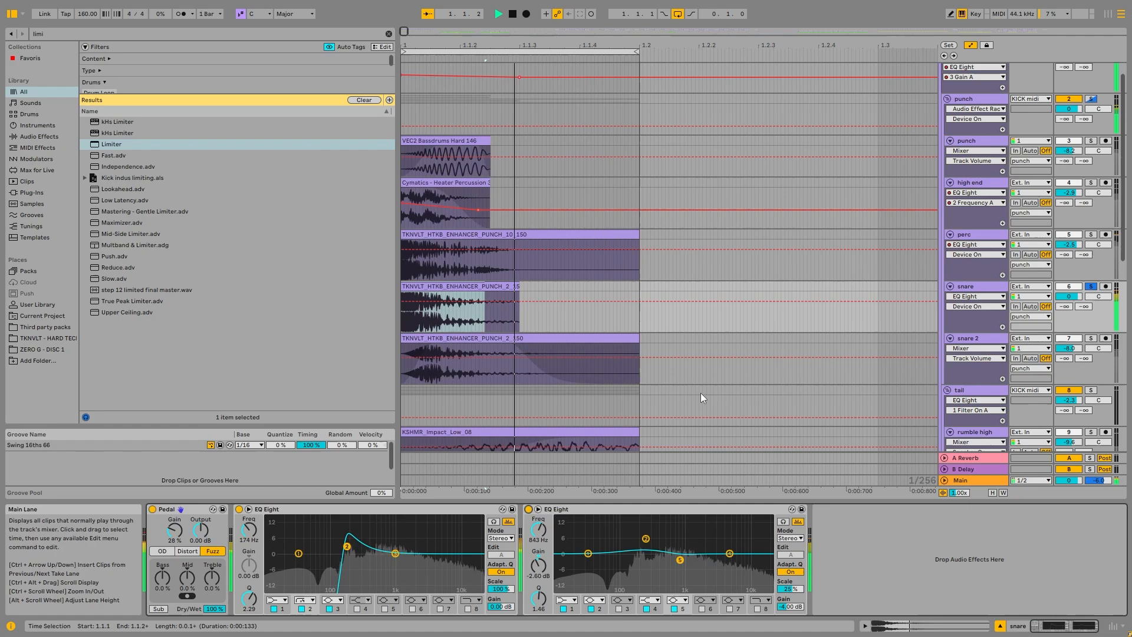
{"action": "key", "text": "space"}
Step: Solo only the snare 2 track, select its clip and play the layer
{"action": "left_click", "coordinate": [1091, 338]}
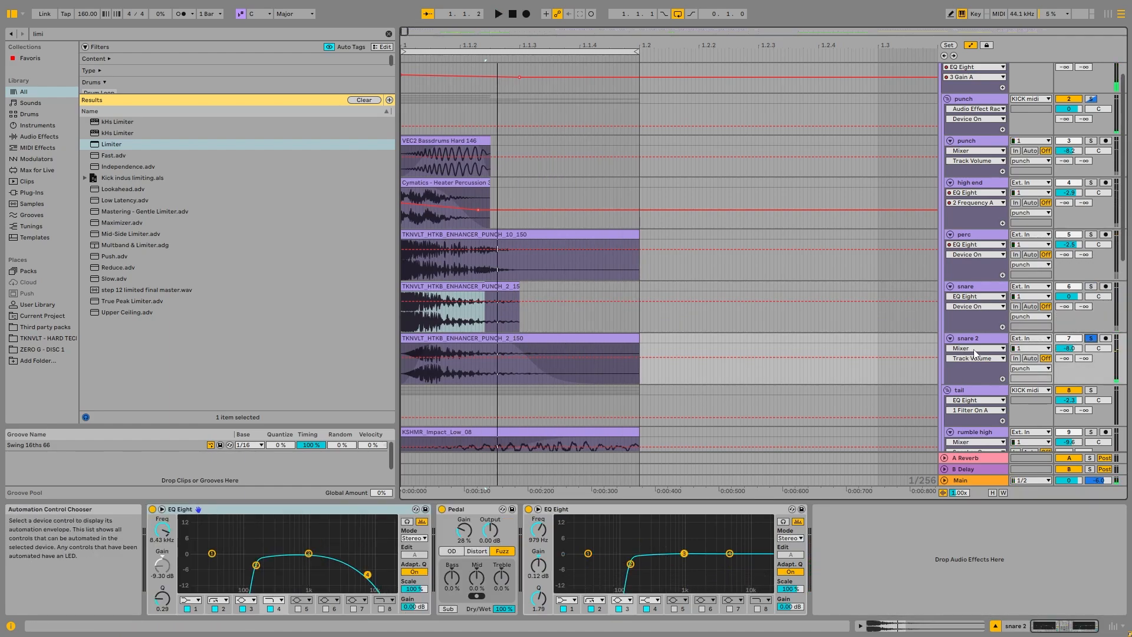
{"action": "left_click", "coordinate": [973, 338]}
{"action": "left_click", "coordinate": [487, 340]}
{"action": "key", "text": "space"}
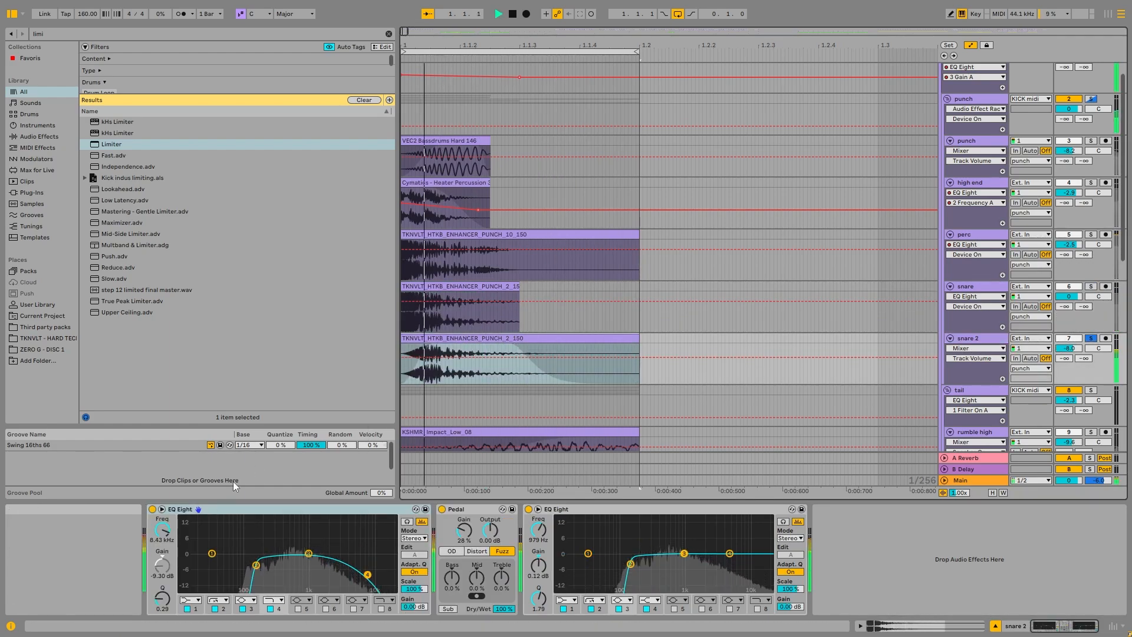
Step: Inspect the snare 2 clip's pitch and waveform, and return to the track's effect chain
{"action": "double_click", "coordinate": [472, 338]}
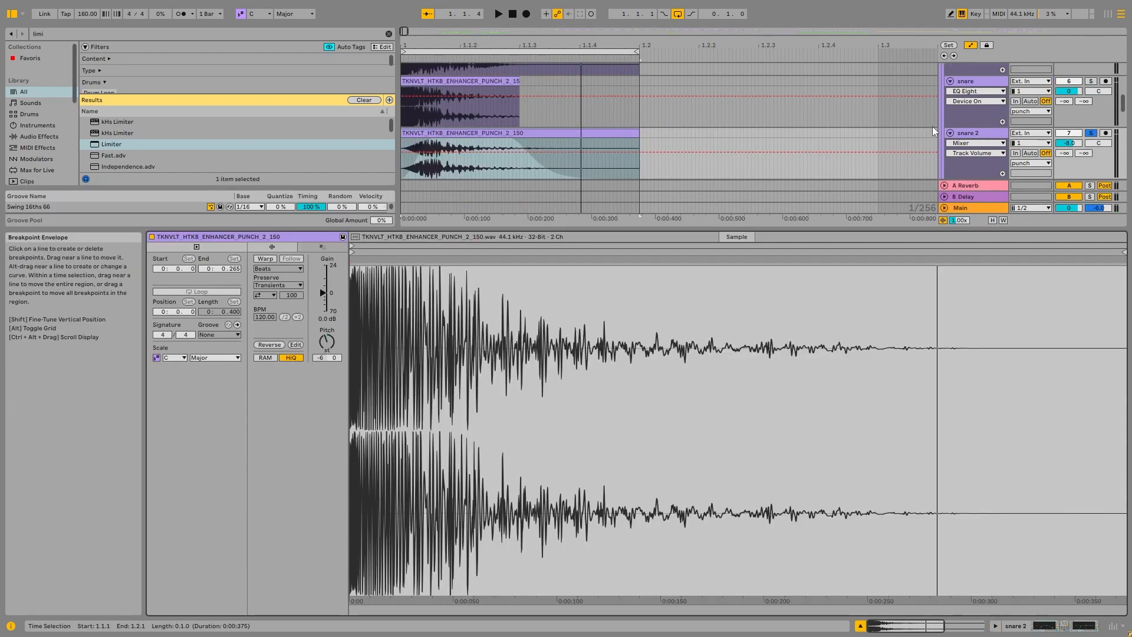
{"action": "left_click", "coordinate": [982, 136]}
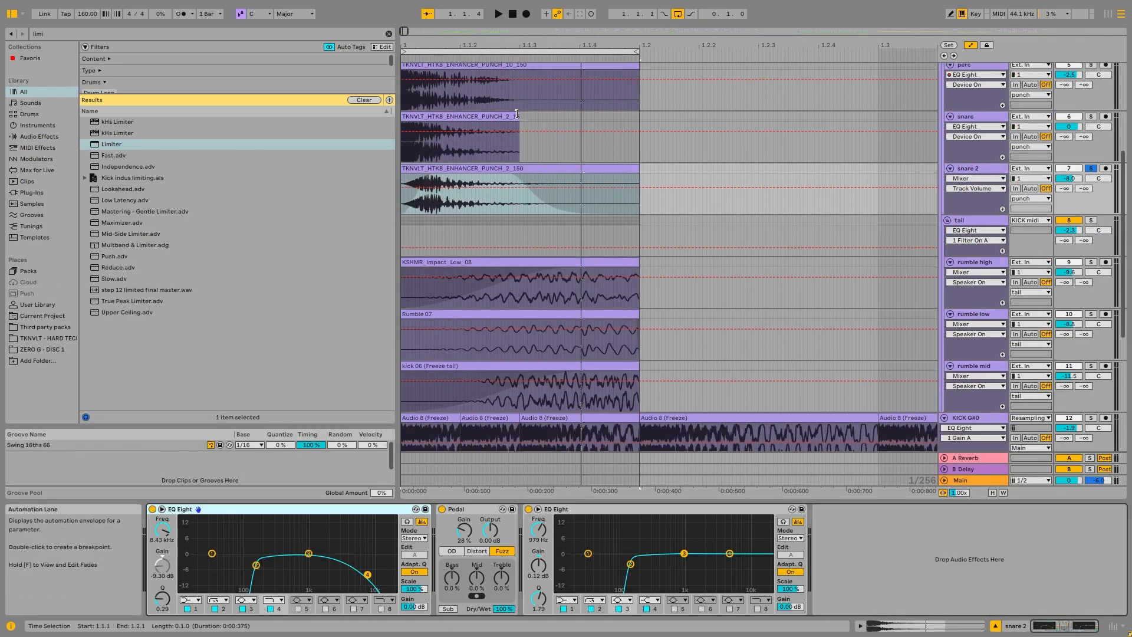
{"action": "left_click", "coordinate": [970, 146]}
{"action": "left_click", "coordinate": [999, 176]}
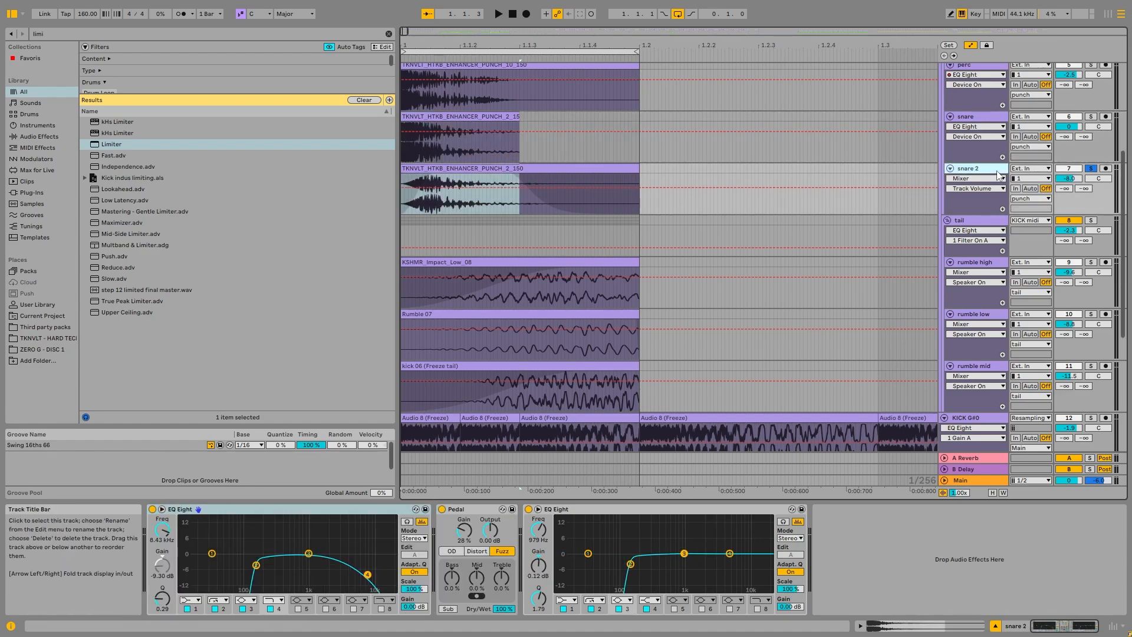
Step: Play the snare 2 layer, solo the snare track alongside it and select the same early stretch of both snare clips
{"action": "key", "text": "space"}
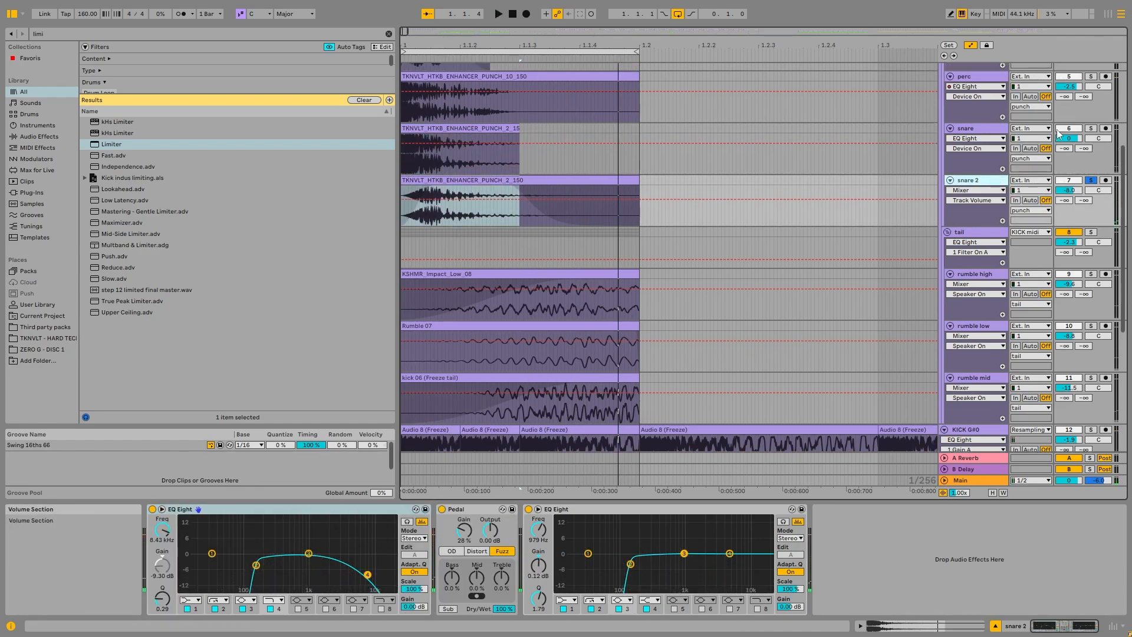
{"action": "scroll", "coordinate": [767, 354], "scroll_direction": "up", "scroll_amount": 2}
{"action": "left_click", "coordinate": [1090, 165]}
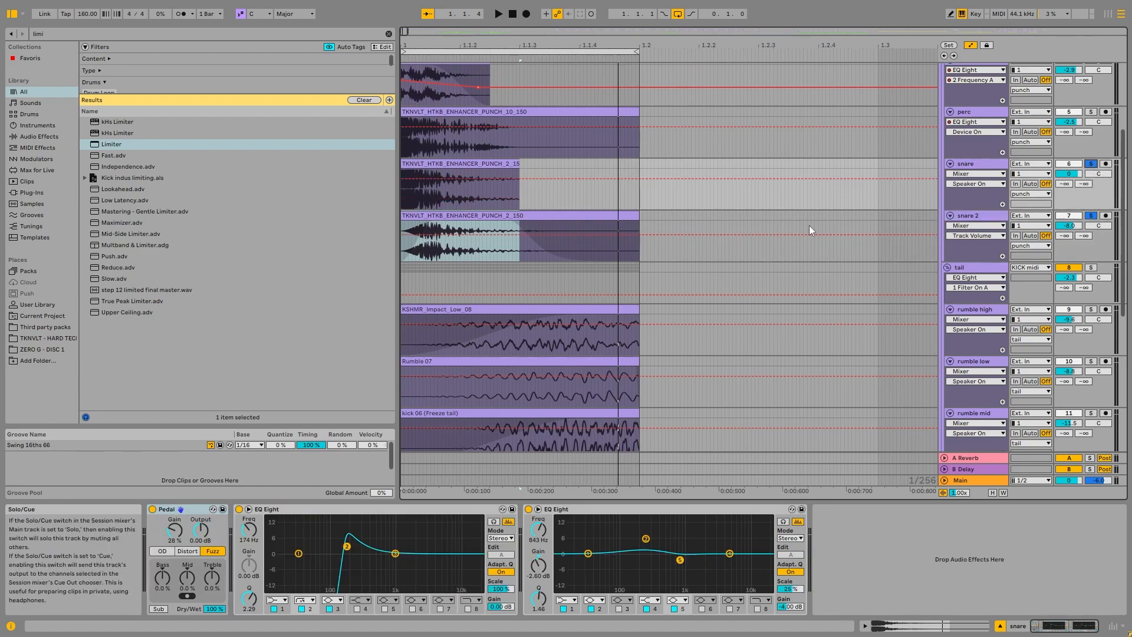
{"action": "left_click", "coordinate": [409, 193]}
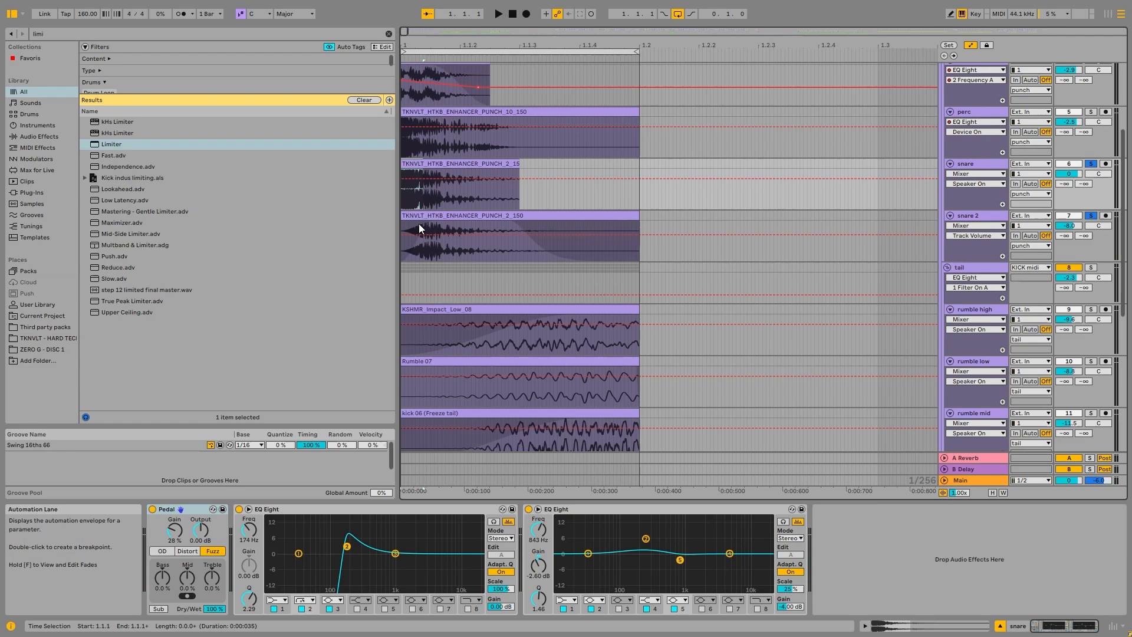
{"action": "left_click_drag", "start_coordinate": [426, 222], "coordinate": [453, 210]}
{"action": "scroll", "coordinate": [518, 207], "scroll_direction": "up", "scroll_amount": 2}
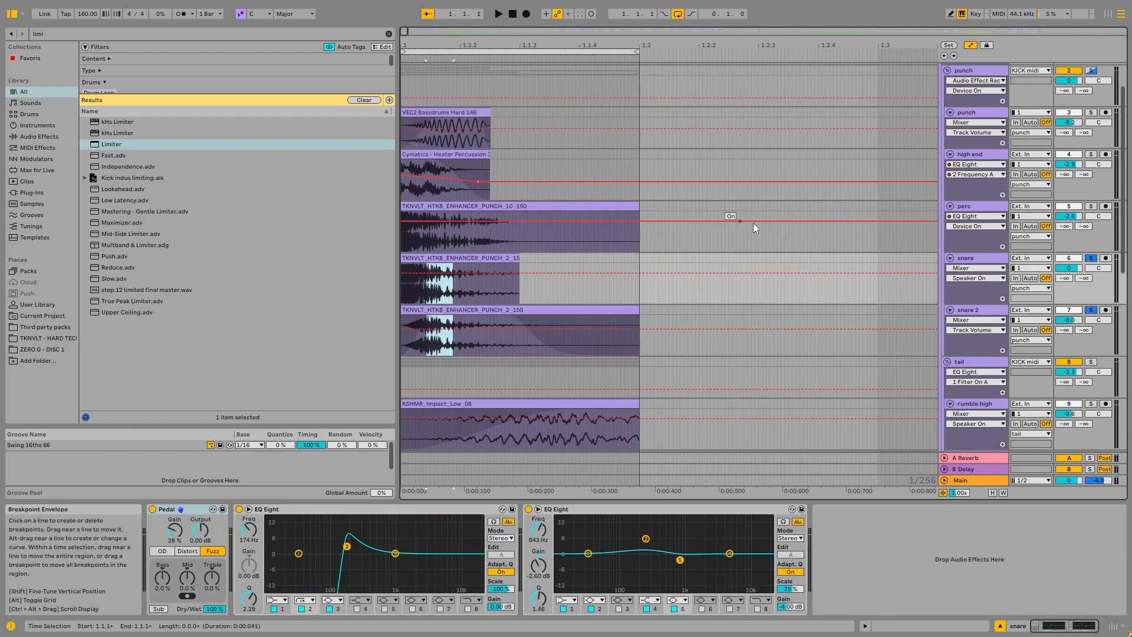
Step: Solo the whole punch group and play it, then inspect the effect chains of the high end track and the punch group
{"action": "left_click", "coordinate": [1095, 120]}
{"action": "key", "text": "space"}
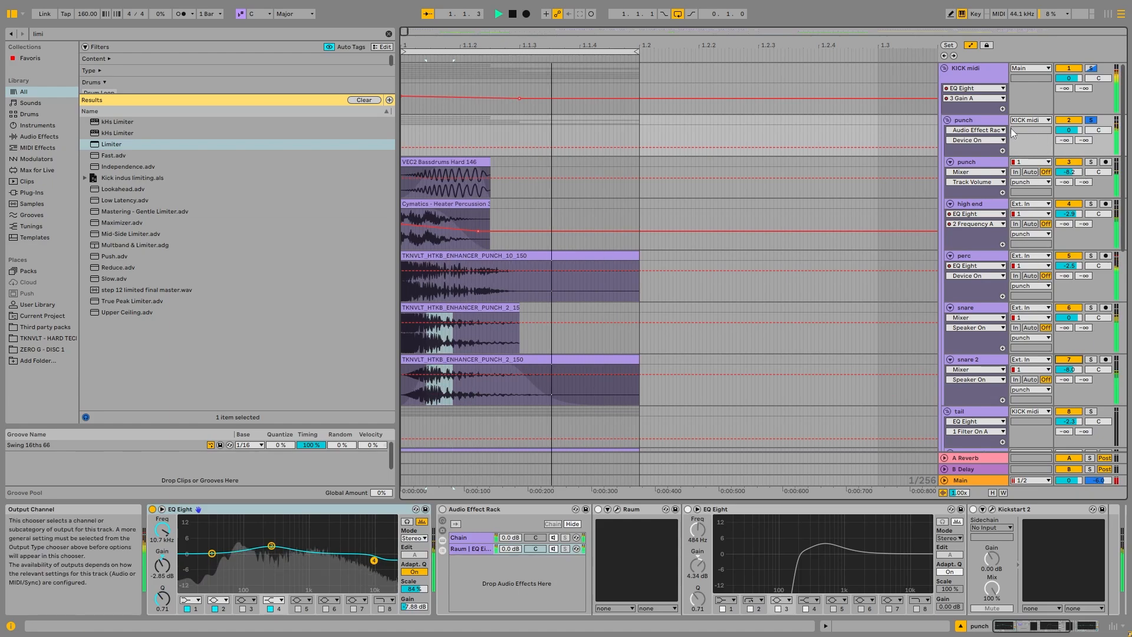
{"action": "key", "text": "space"}
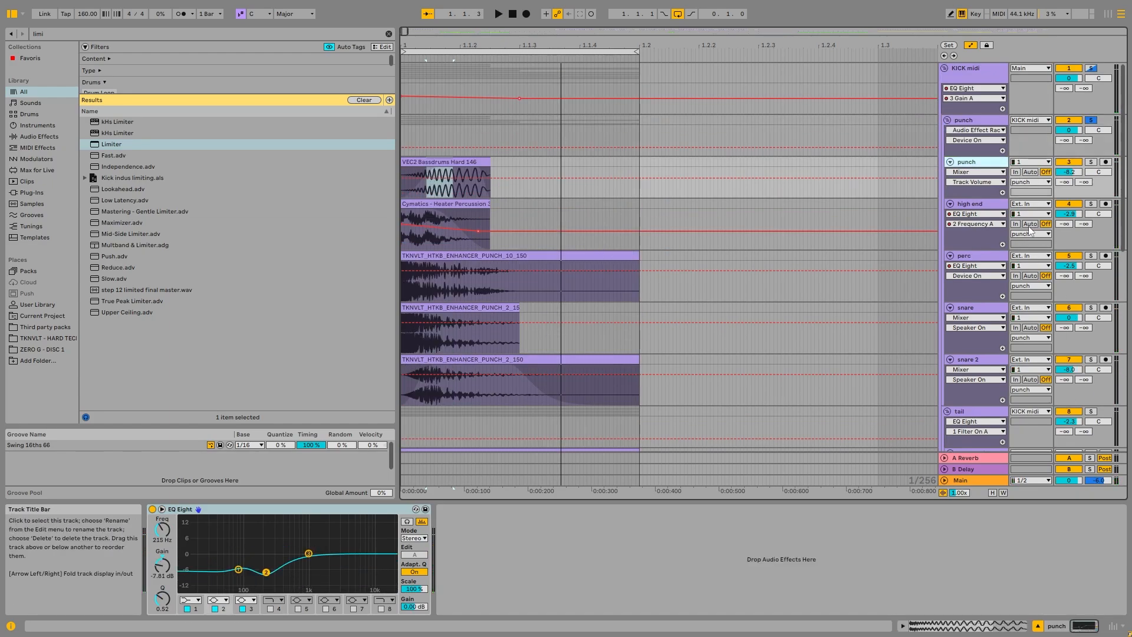
{"action": "left_click", "coordinate": [994, 205]}
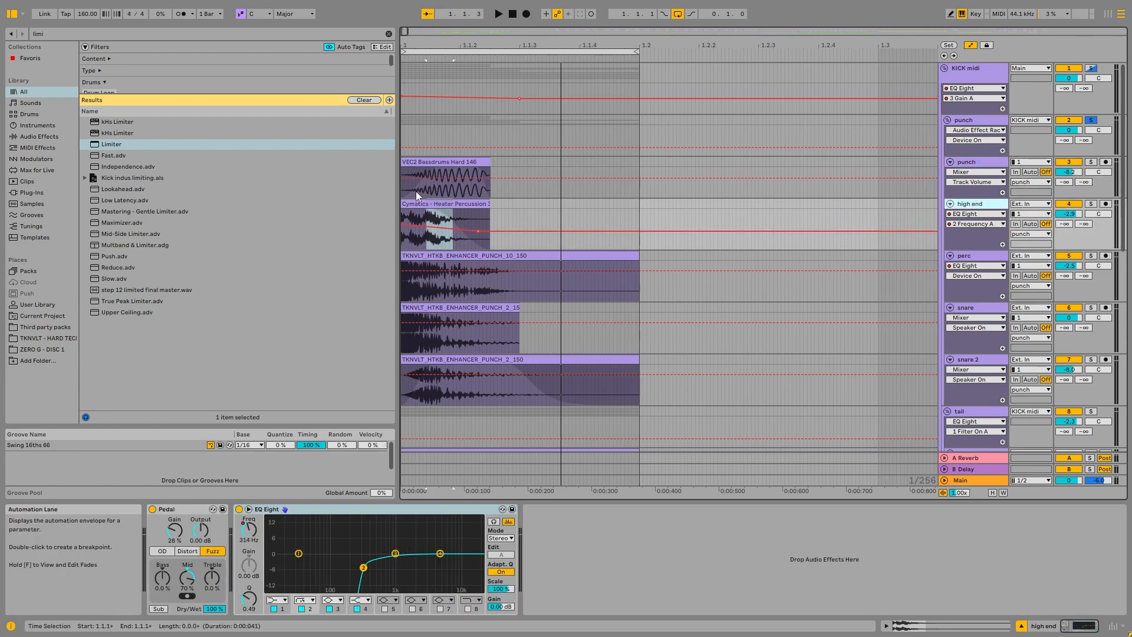
{"action": "left_click", "coordinate": [993, 123]}
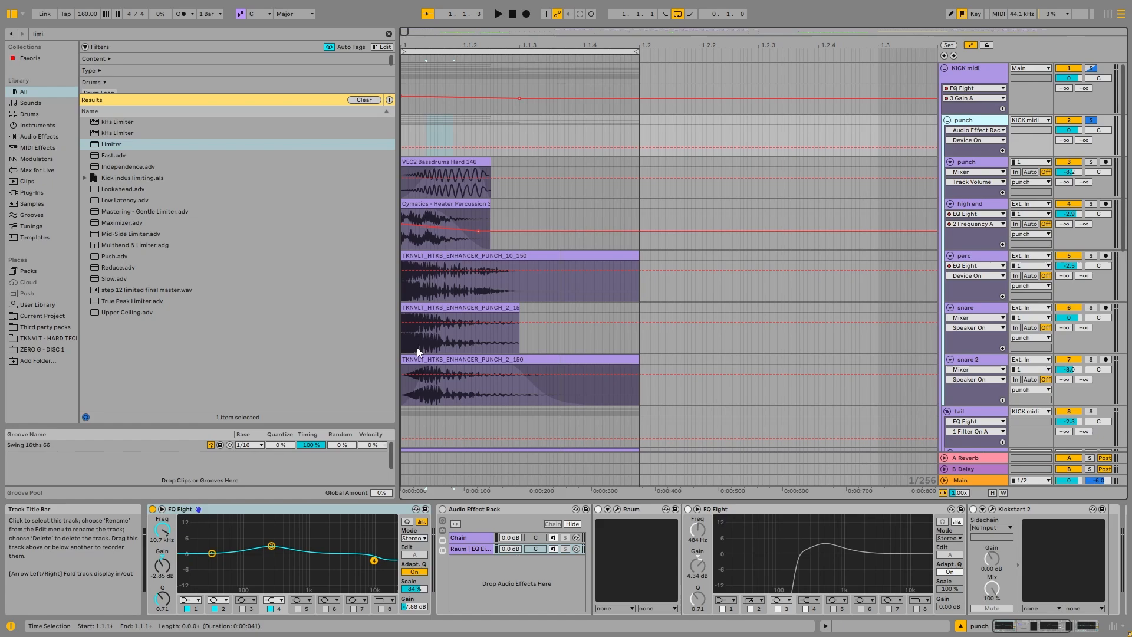
Step: Solo the KICK midi group, select the VEC2 Bassdrums Hard 146 clip and play the full kick
{"action": "left_click", "coordinate": [1095, 69]}
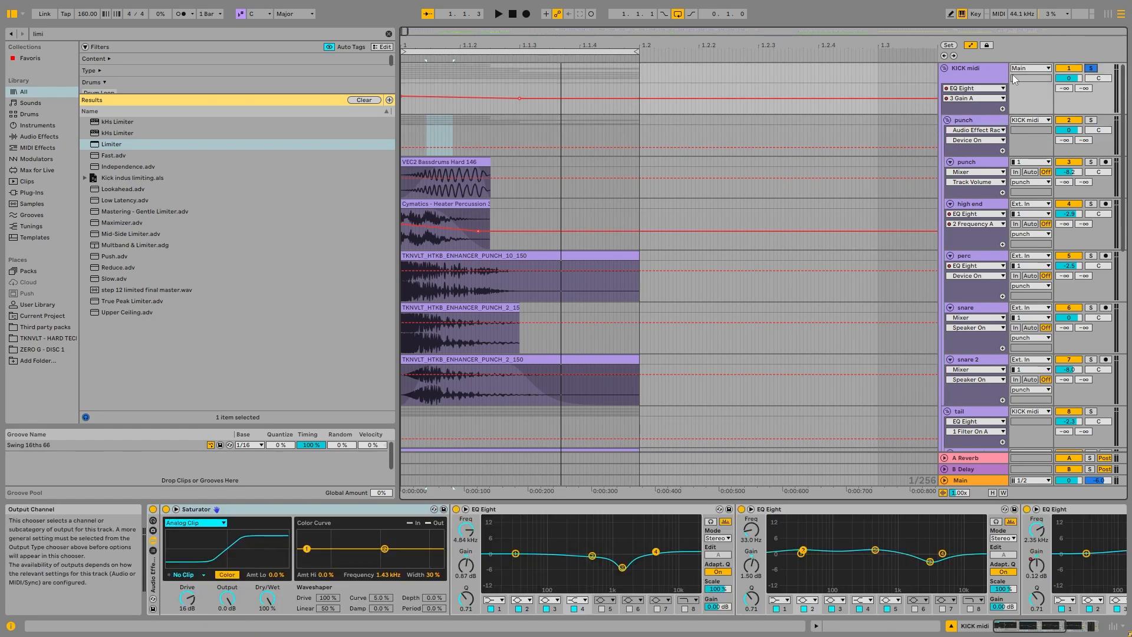
{"action": "left_click", "coordinate": [435, 162]}
{"action": "key", "text": "space"}
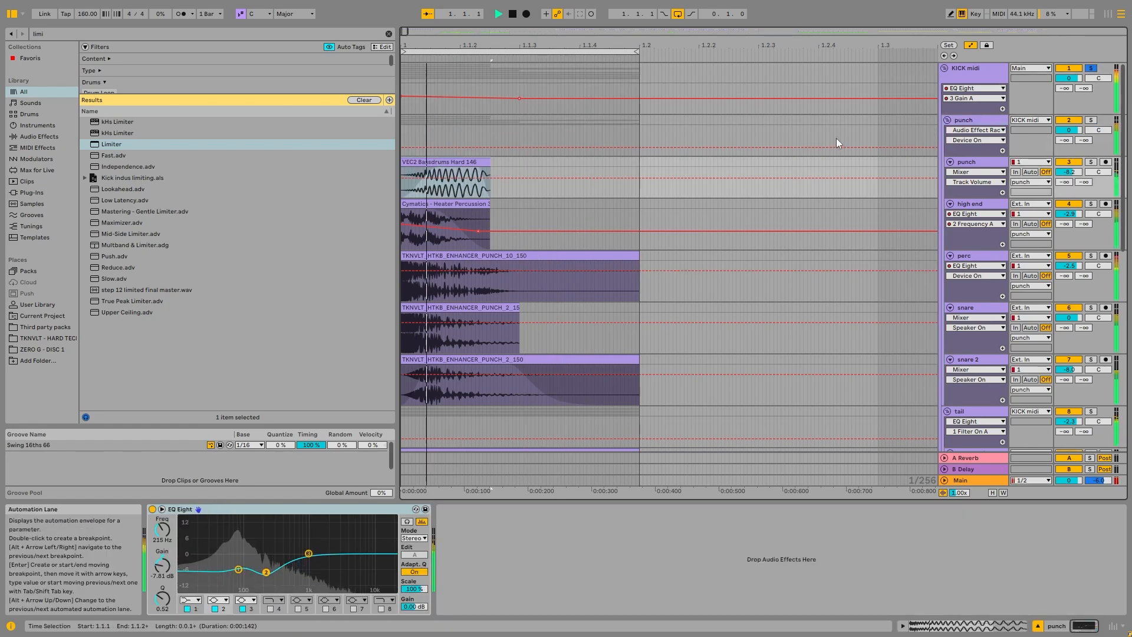
Step: Solo the punch group, enable its Audio Effect Rack and rename the rack's first chain as dry
{"action": "left_click", "coordinate": [974, 123]}
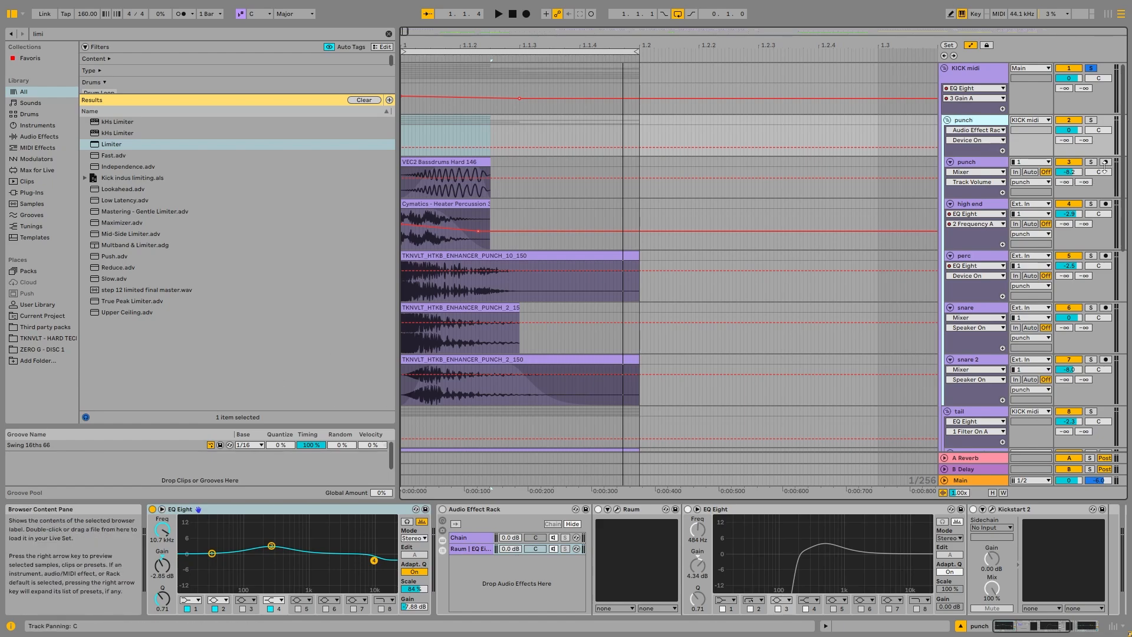
{"action": "left_click", "coordinate": [1091, 121]}
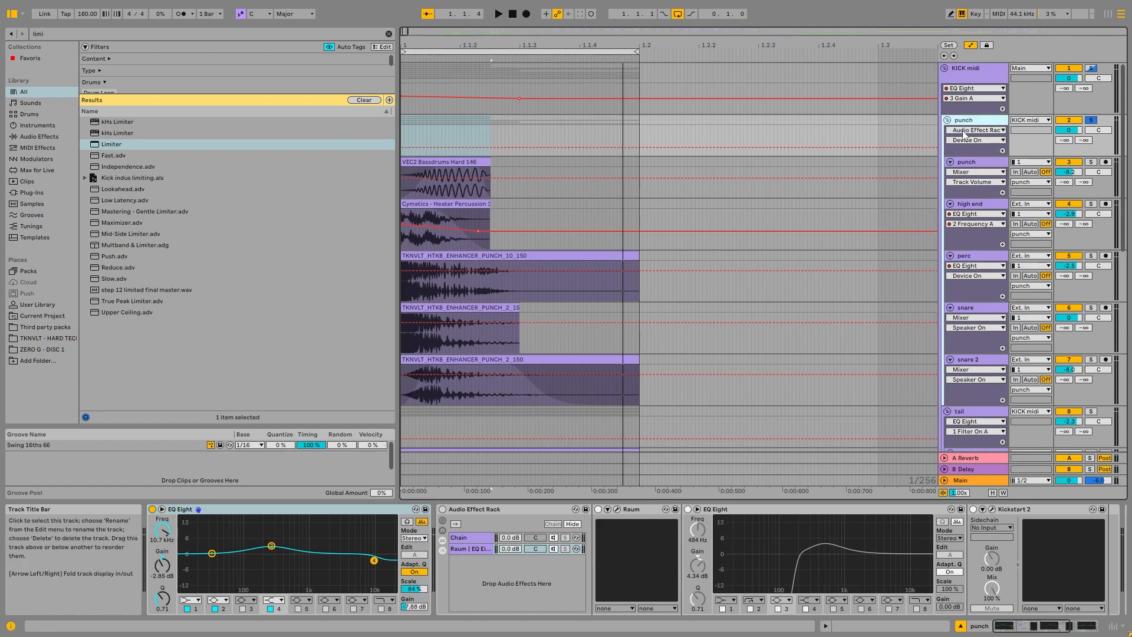
{"action": "left_click", "coordinate": [443, 509]}
{"action": "left_click", "coordinate": [466, 536]}
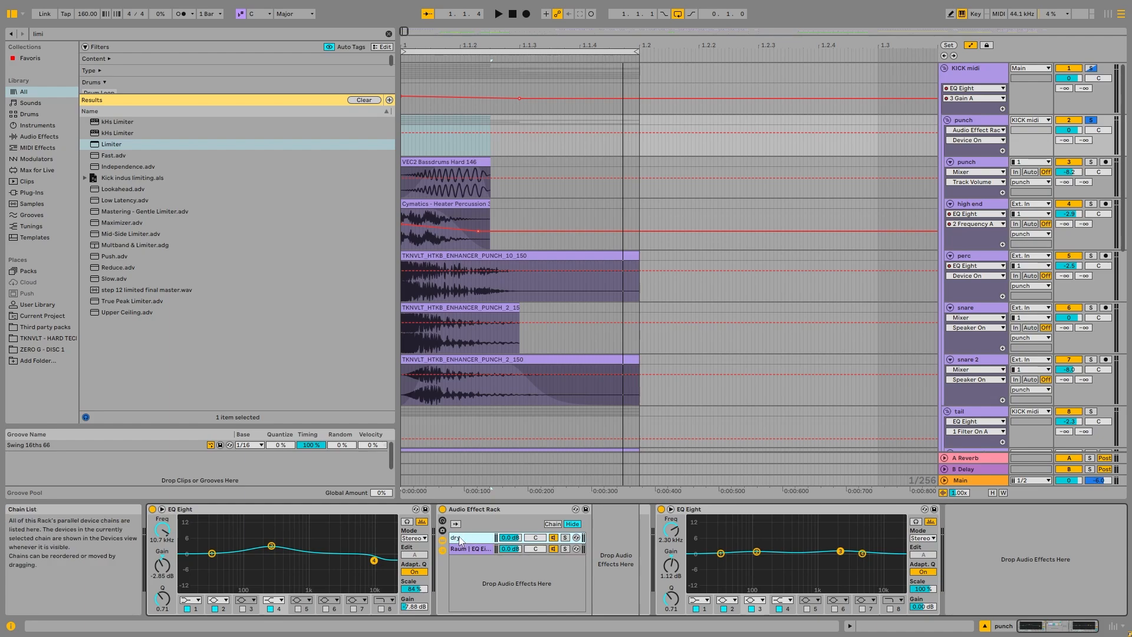
Step: Inspect the Raum chain's reverb and Kickstart 2 plug-in settings, and compare the chain with the dry chain
{"action": "left_click", "coordinate": [452, 549]}
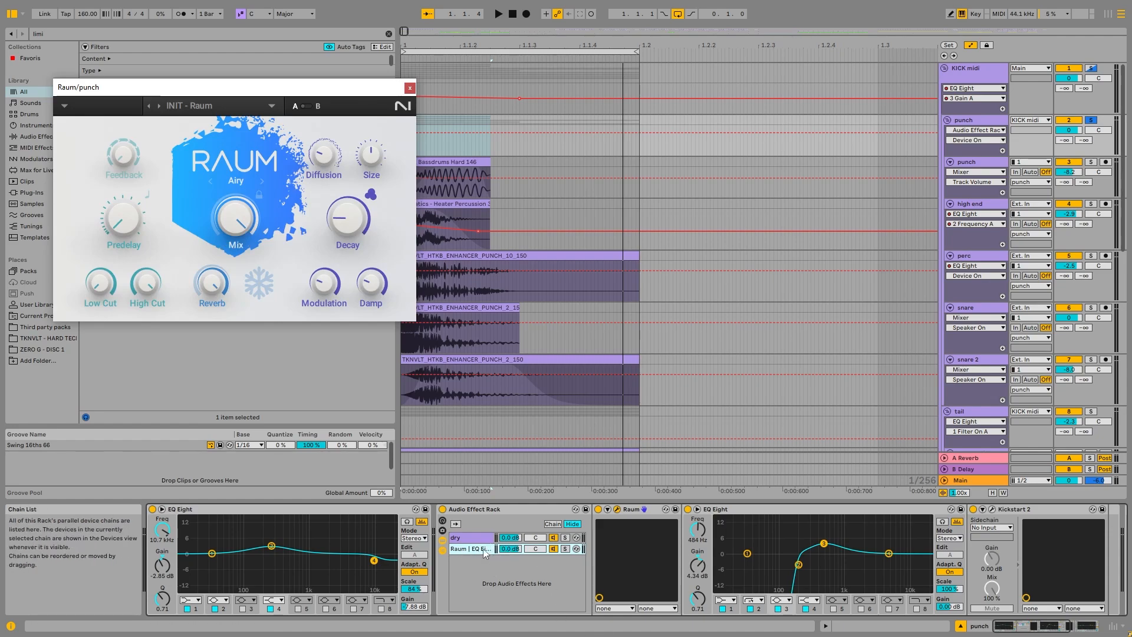
{"action": "left_click", "coordinate": [992, 510]}
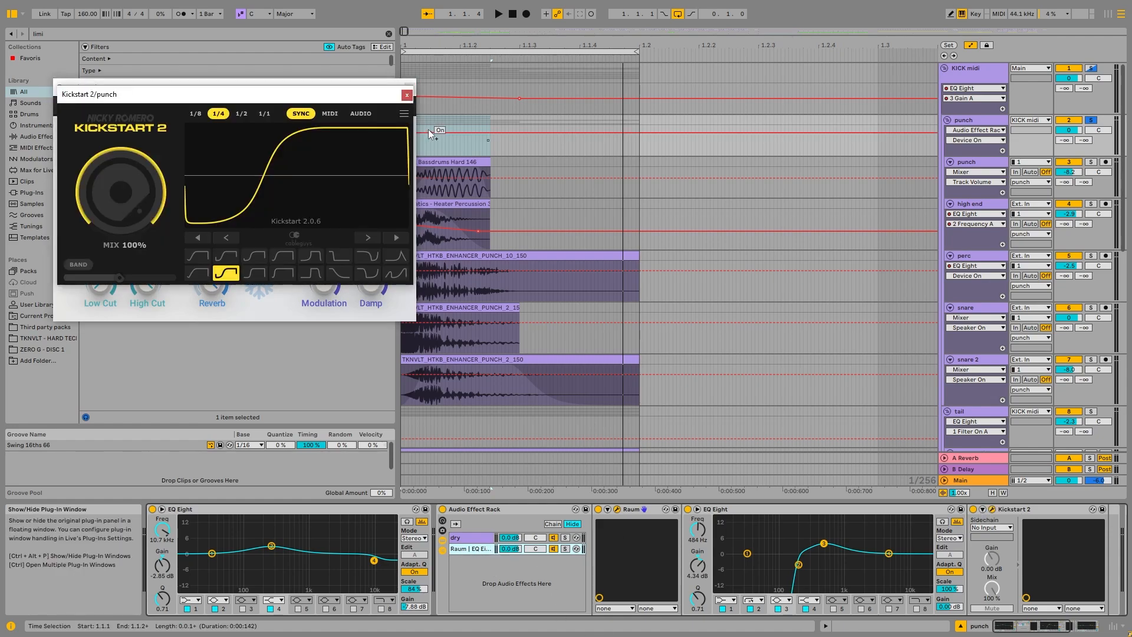
{"action": "left_click", "coordinate": [412, 88]}
{"action": "left_click", "coordinate": [484, 538]}
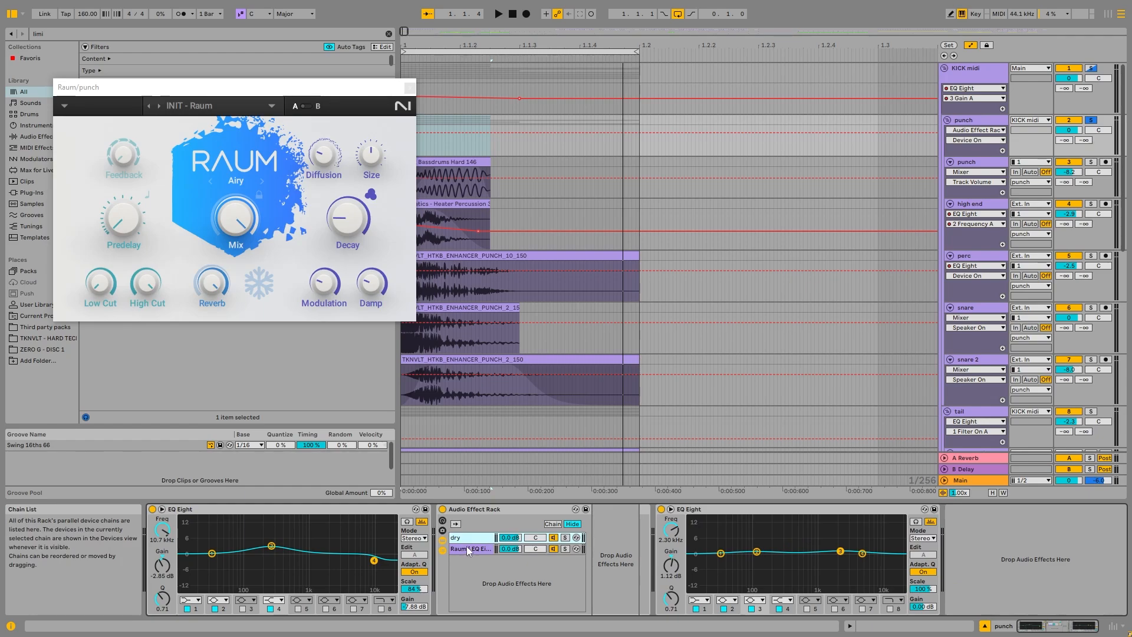
{"action": "left_click", "coordinate": [465, 547]}
Step: Play the punch group and solo the rack's Raum chain to audition the reverb alone
{"action": "key", "text": "space"}
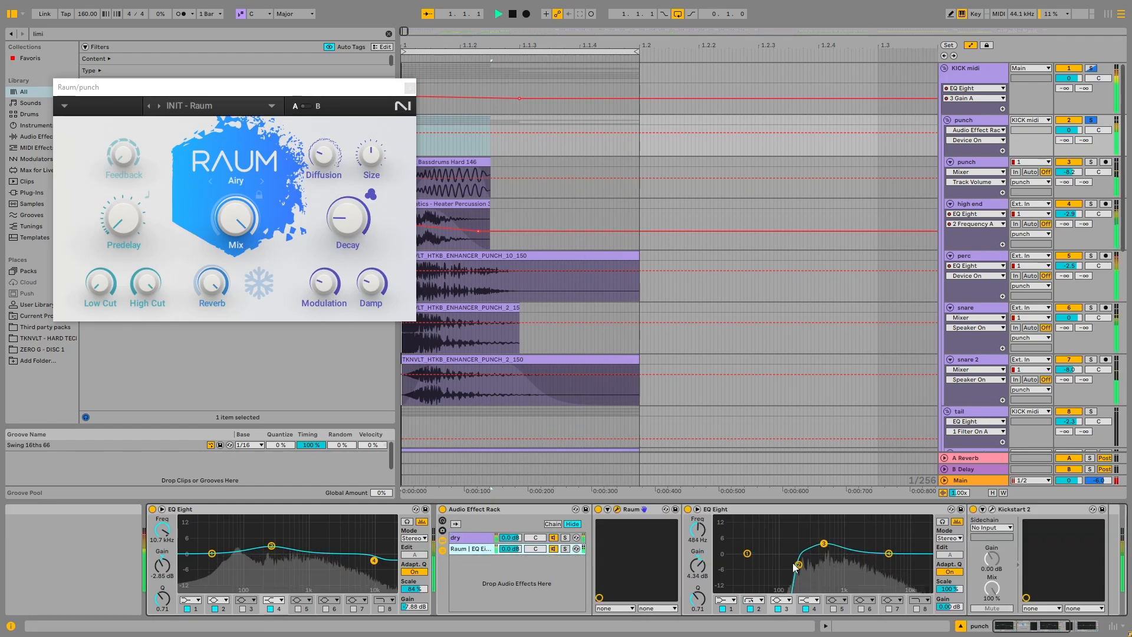
{"action": "left_click", "coordinate": [565, 548]}
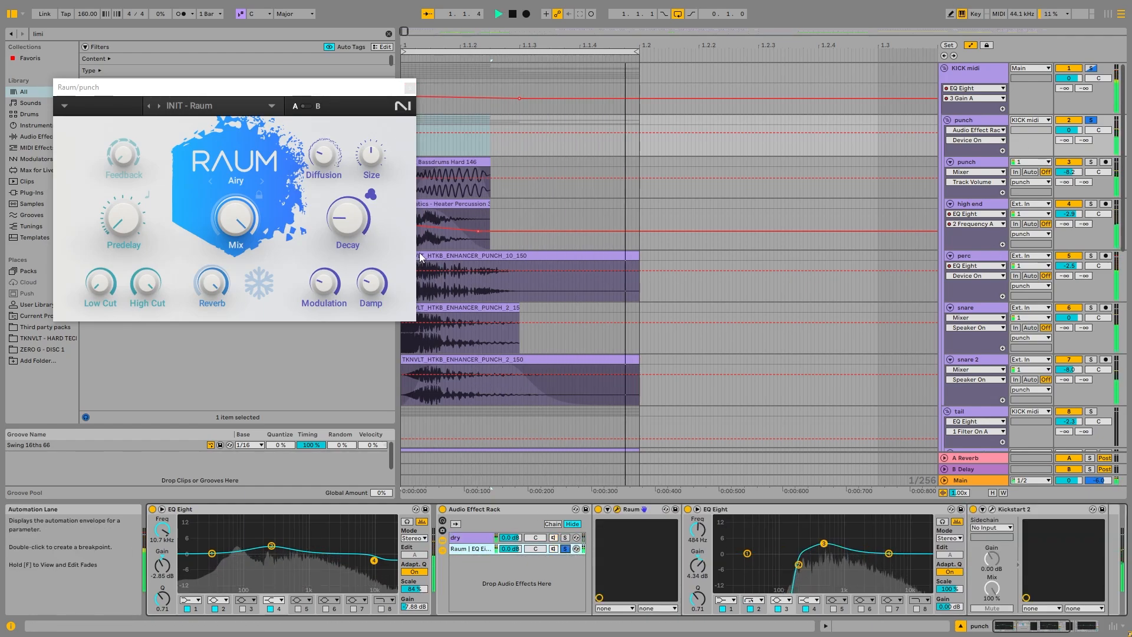
{"action": "key", "text": "space"}
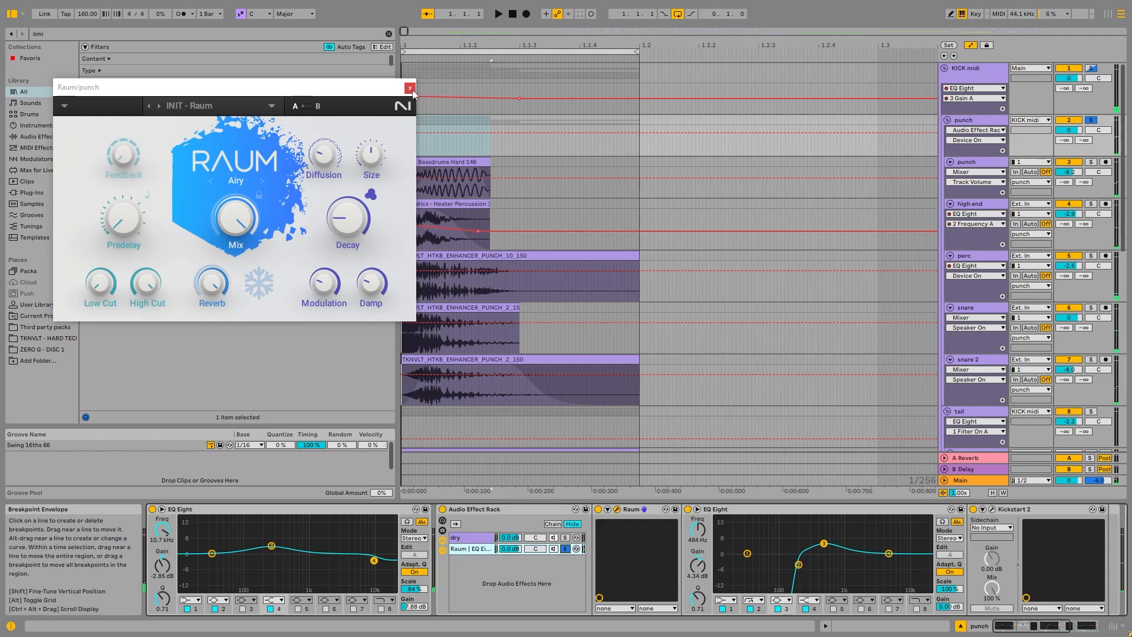
Step: Examine the tail group's rumble layers and its effect chain, and return to the punch group's devices
{"action": "scroll", "coordinate": [513, 177], "scroll_direction": "down", "scroll_amount": 3}
{"action": "scroll", "coordinate": [545, 304], "scroll_direction": "up", "scroll_amount": 3}
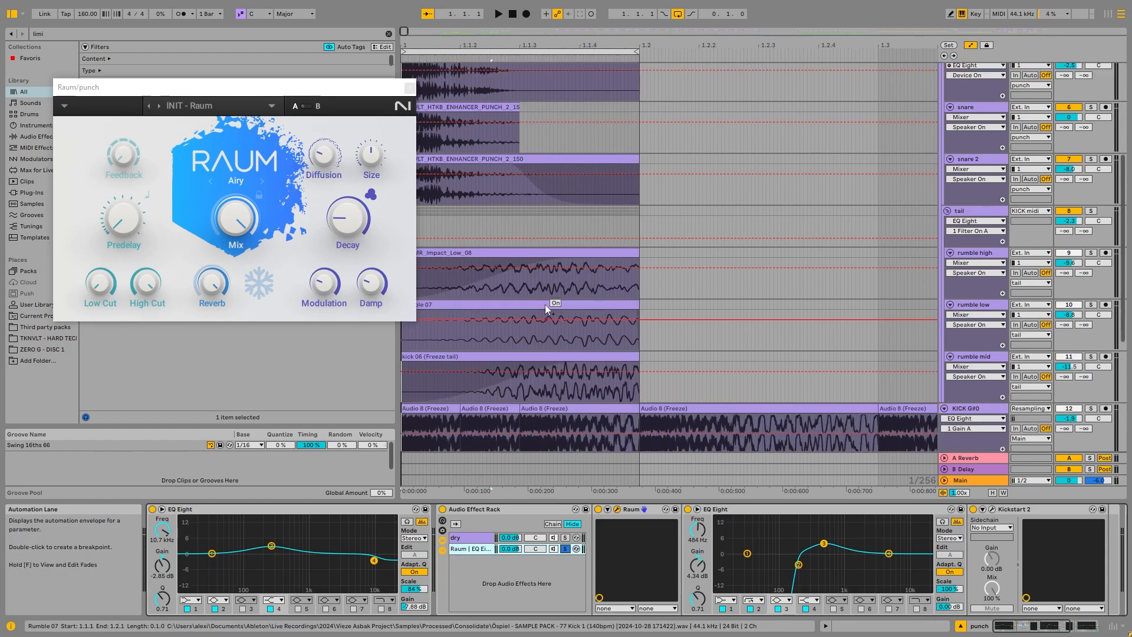
{"action": "scroll", "coordinate": [612, 314], "scroll_direction": "down", "scroll_amount": 5}
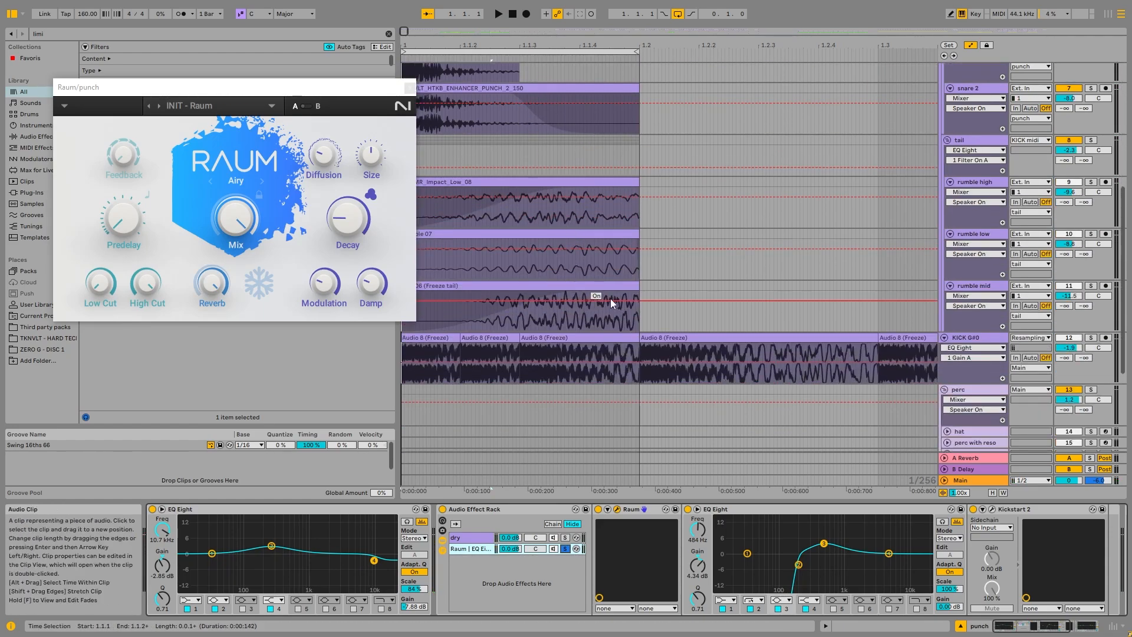
{"action": "left_click", "coordinate": [886, 159]}
{"action": "scroll", "coordinate": [667, 265], "scroll_direction": "up", "scroll_amount": 4}
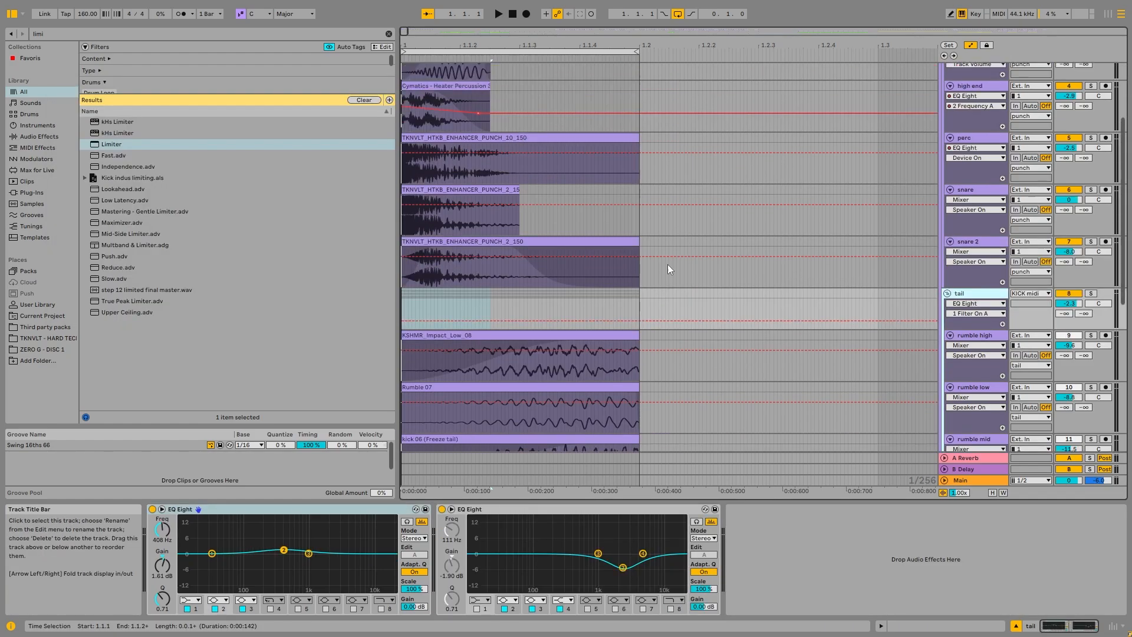
{"action": "scroll", "coordinate": [1029, 136], "scroll_direction": "up", "scroll_amount": 2}
{"action": "left_click", "coordinate": [973, 120]}
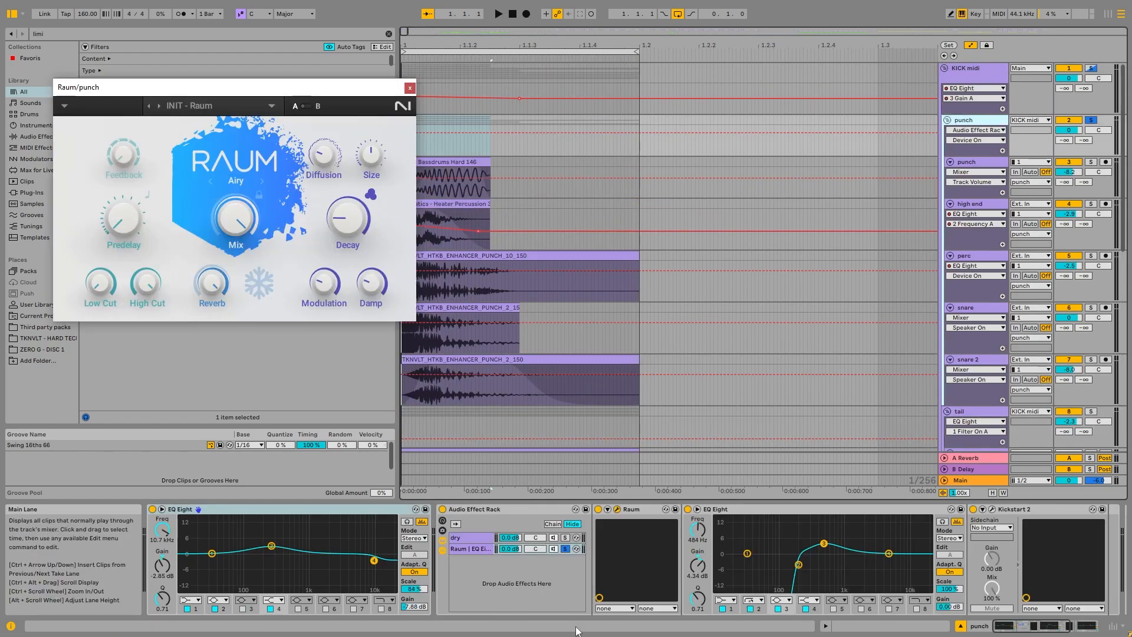
Step: Solo the KICK midi group, clear the Raum chain's solo and play the kick with the punch group's rack active
{"action": "left_click", "coordinate": [1091, 120]}
{"action": "left_click", "coordinate": [1089, 70]}
{"action": "key", "text": "space"}
{"action": "left_click", "coordinate": [973, 120]}
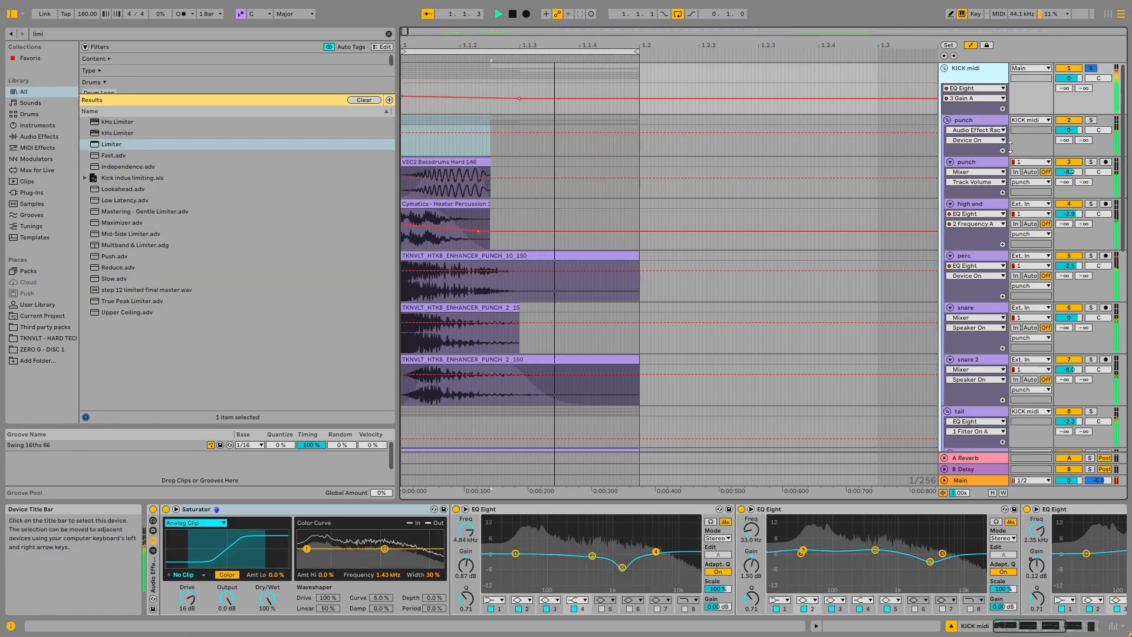
{"action": "left_click", "coordinate": [973, 120]}
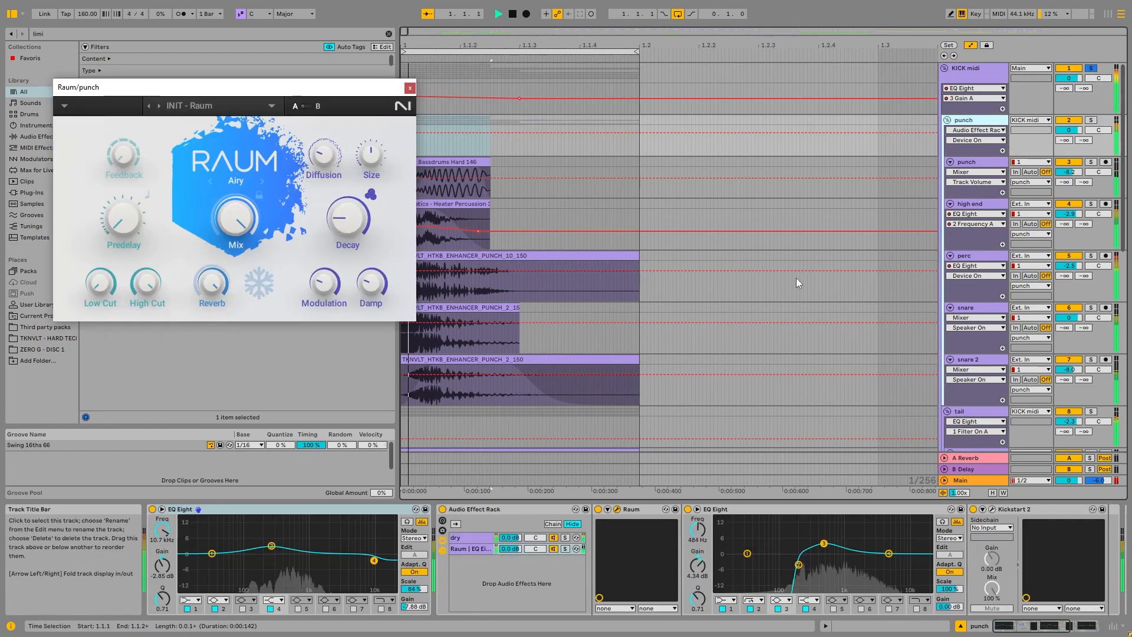
Step: Compare the kick with the punch group's Audio Effect Rack bypassed and enabled, close the Raum window and look over the device chain
{"action": "left_click", "coordinate": [446, 523]}
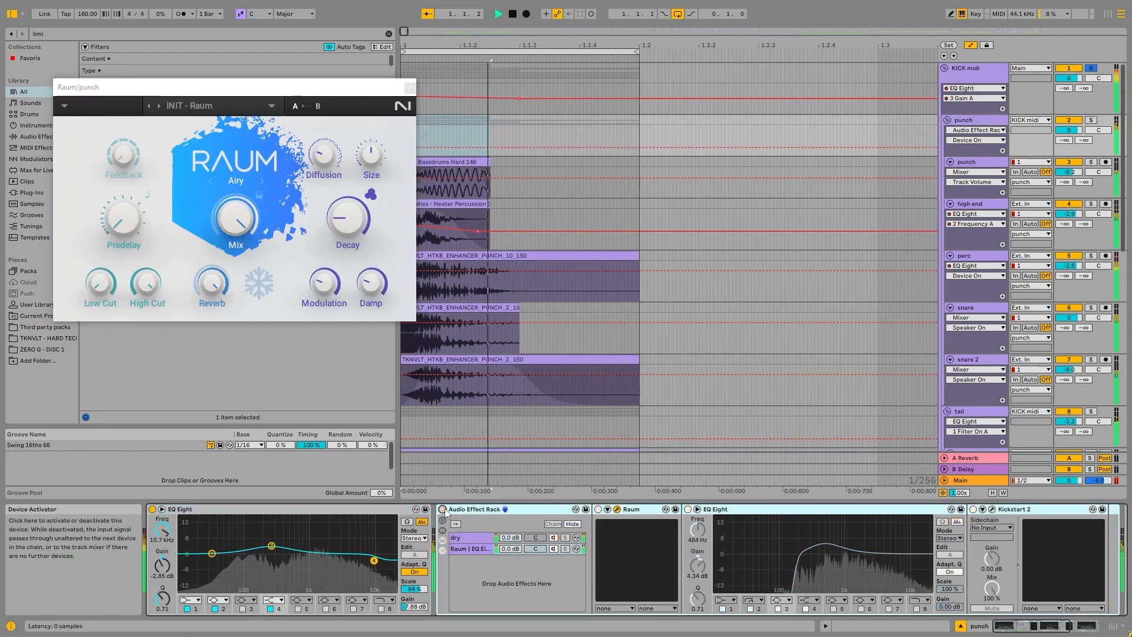
{"action": "key", "text": "space"}
{"action": "left_click", "coordinate": [410, 88]}
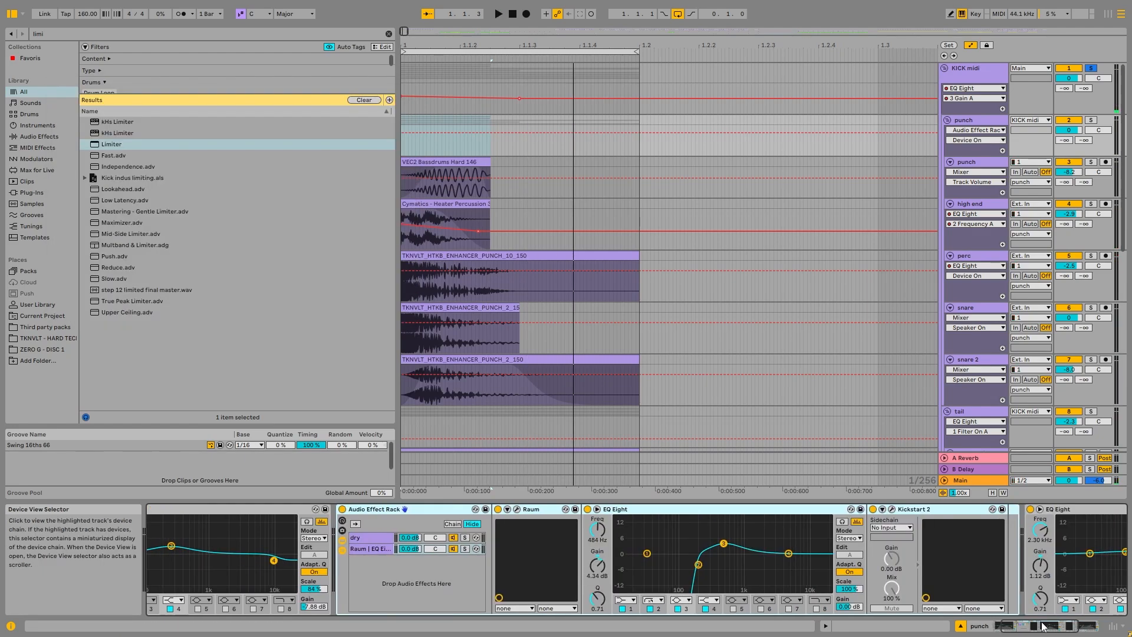
{"action": "left_click_drag", "start_coordinate": [1039, 627], "coordinate": [1027, 626]}
Step: Fold the punch group, solo the tail group, select the rumble high clip and play the tail layers
{"action": "left_click", "coordinate": [948, 120]}
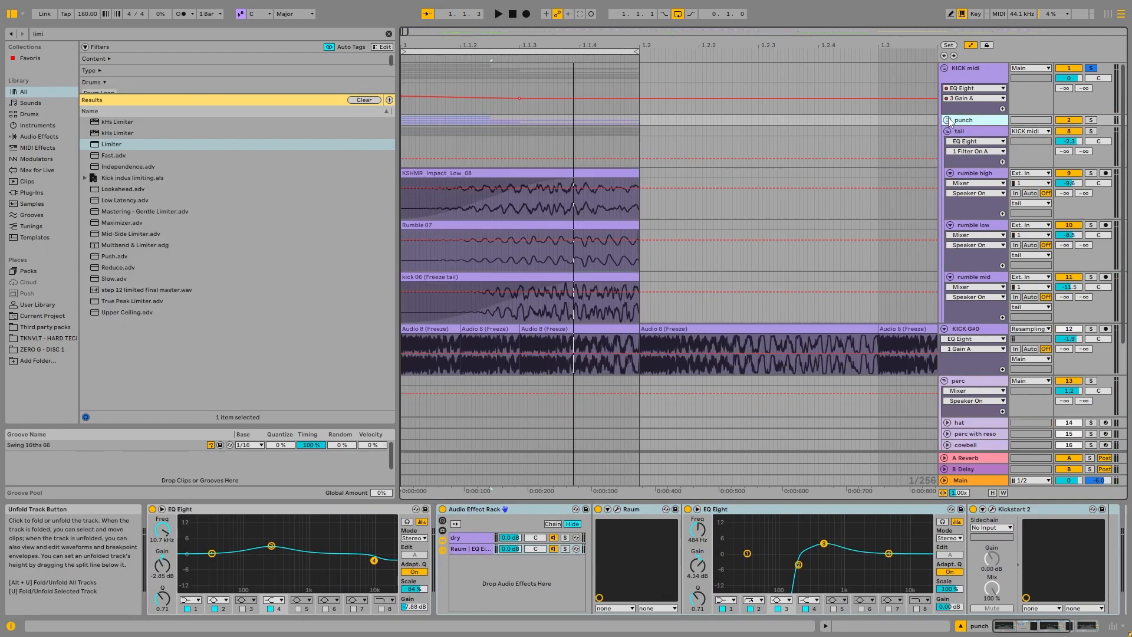
{"action": "left_click", "coordinate": [1091, 131]}
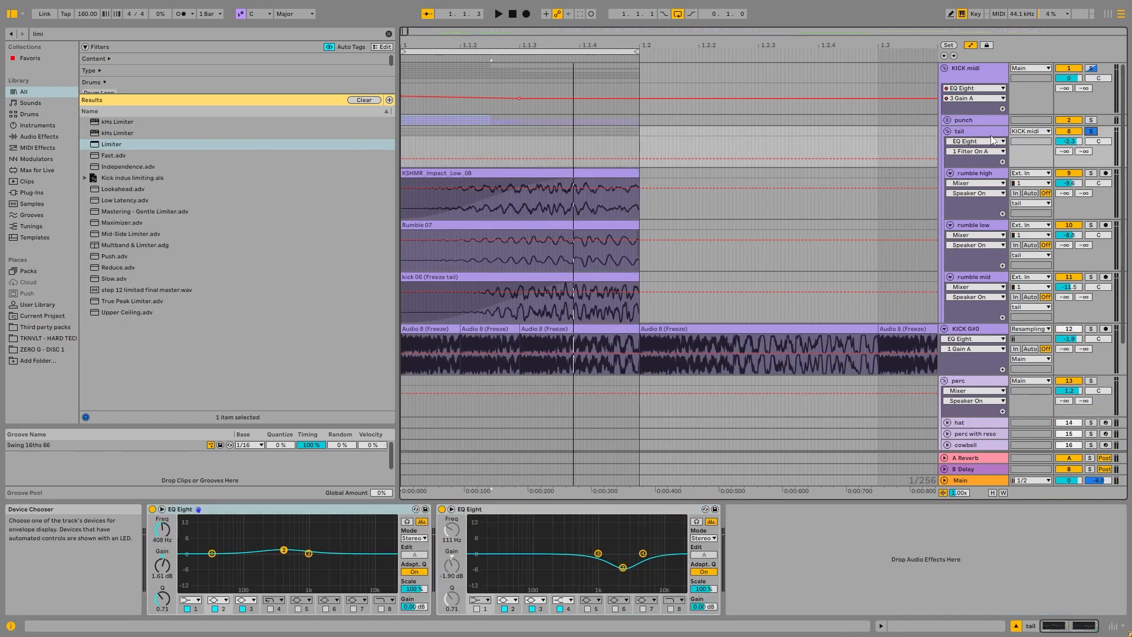
{"action": "left_click", "coordinate": [988, 132]}
{"action": "left_click", "coordinate": [479, 173]}
{"action": "key", "text": "space"}
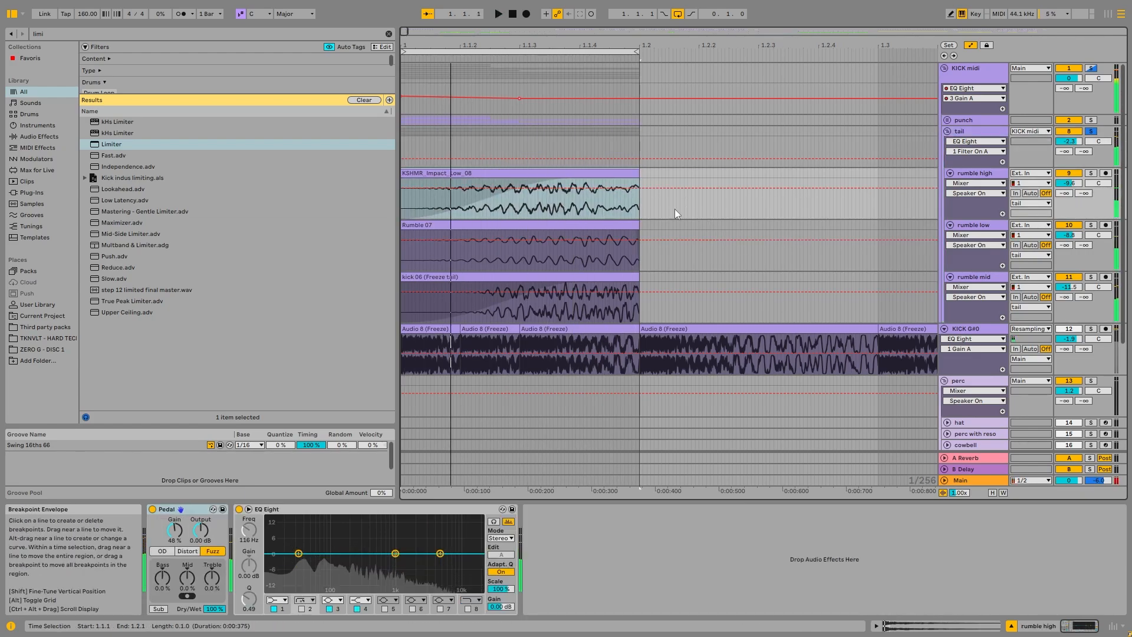
{"action": "key", "text": "space"}
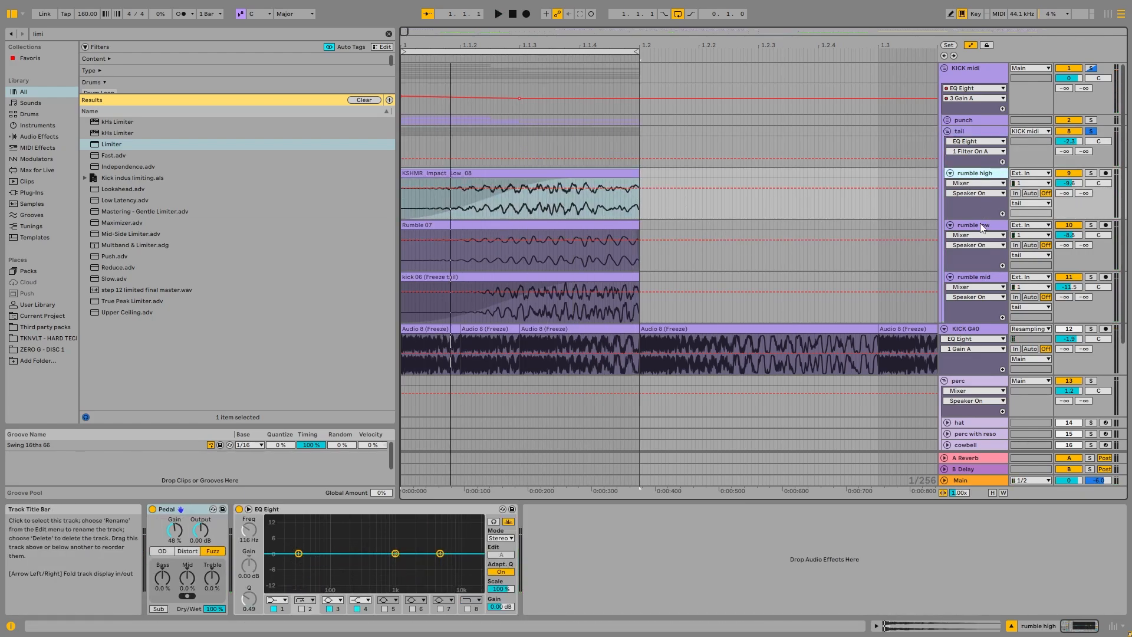
Step: Inspect the rumble low and rumble mid tracks, play the tail group and expand the display of its second EQ Eight
{"action": "left_click", "coordinate": [980, 224]}
{"action": "left_click", "coordinate": [1003, 282]}
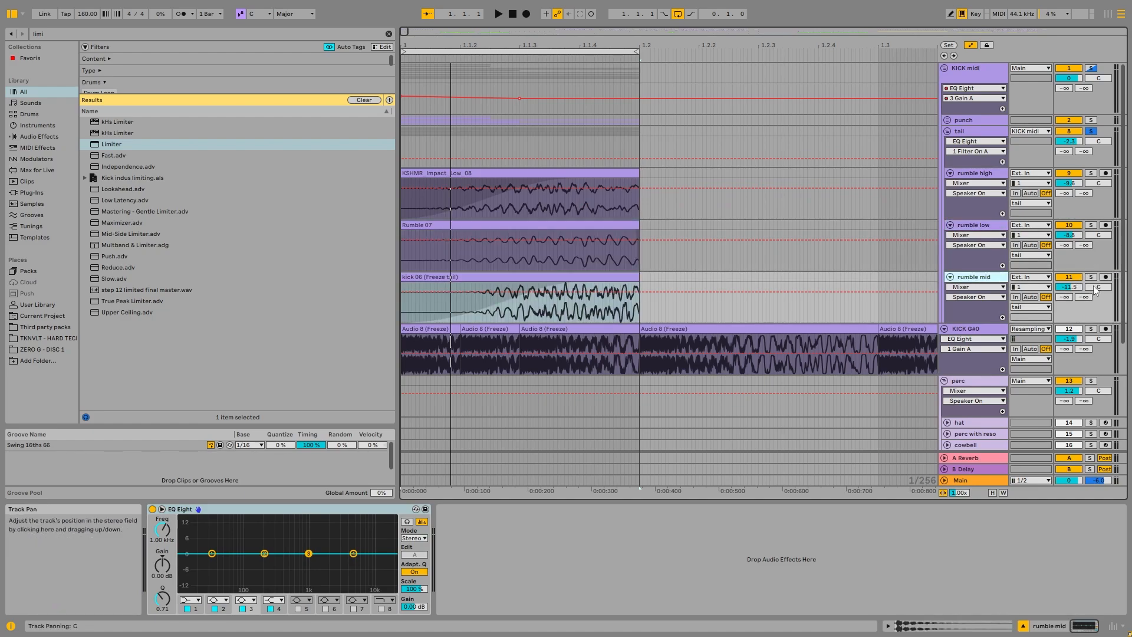
{"action": "left_click", "coordinate": [997, 143]}
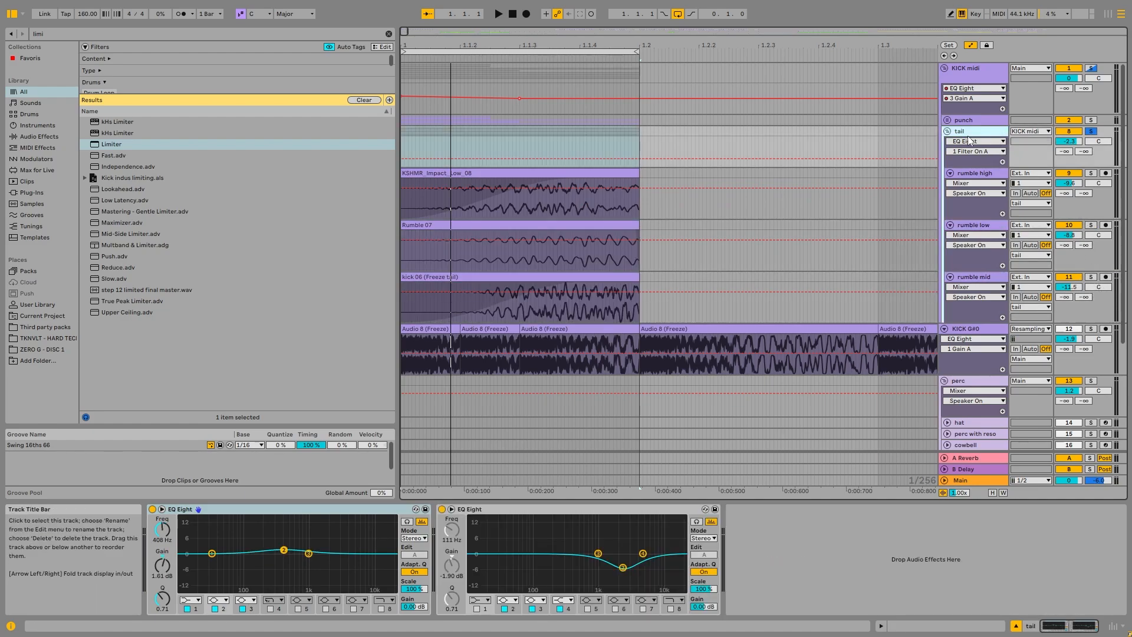
{"action": "key", "text": "space"}
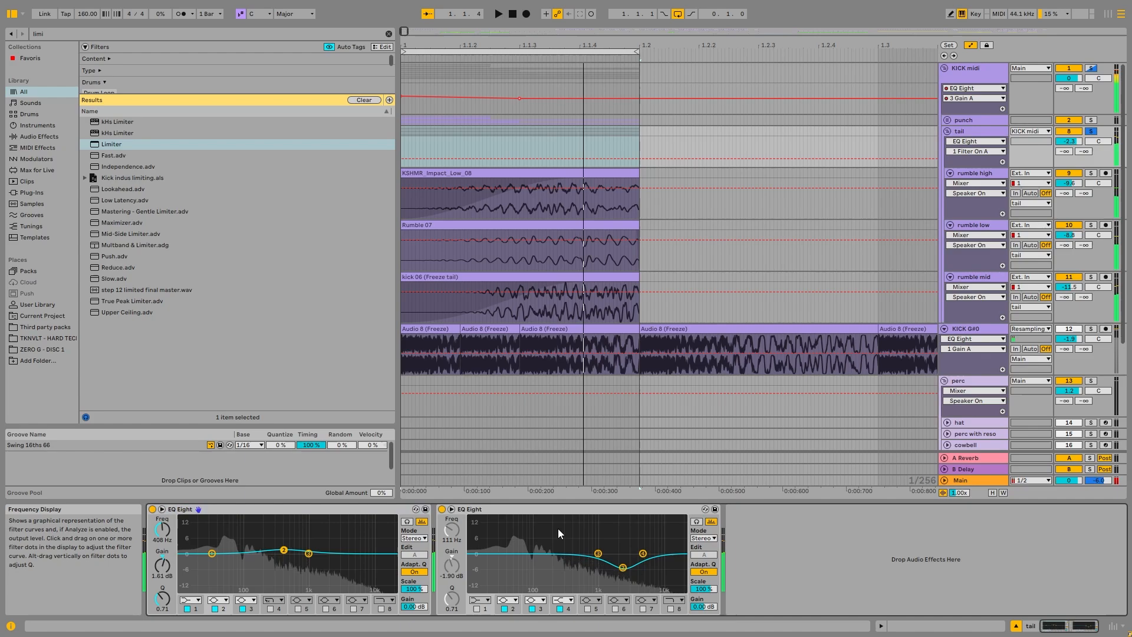
{"action": "left_click", "coordinate": [558, 529]}
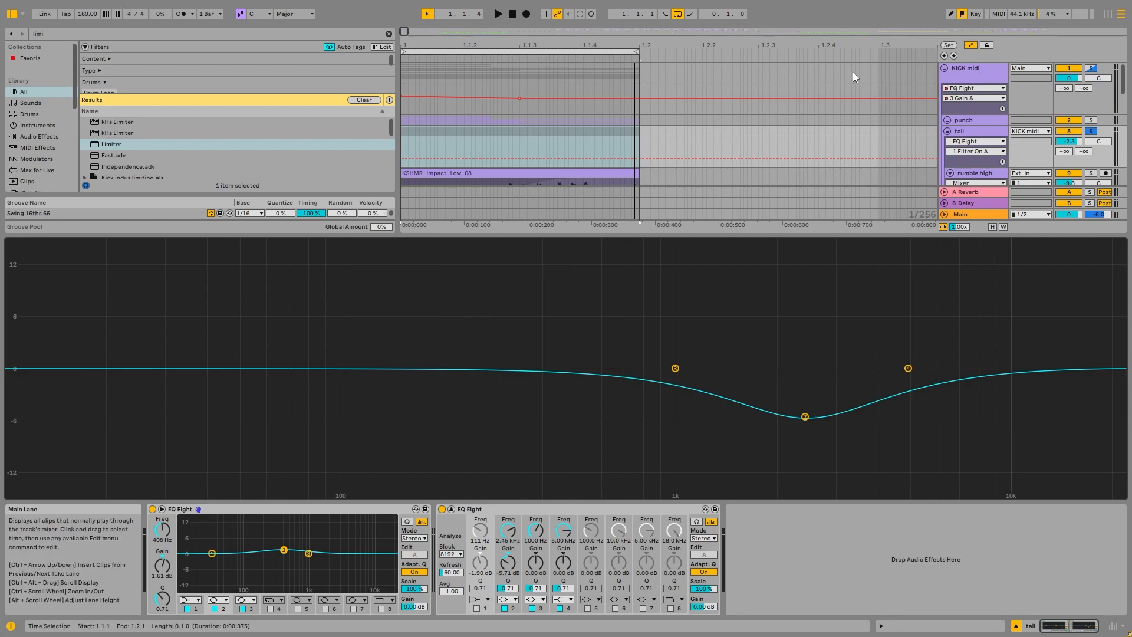
Step: Look over the KICK midi group's device chain, solo the rumble high track and play it
{"action": "left_click", "coordinate": [970, 79]}
{"action": "left_click", "coordinate": [571, 160]}
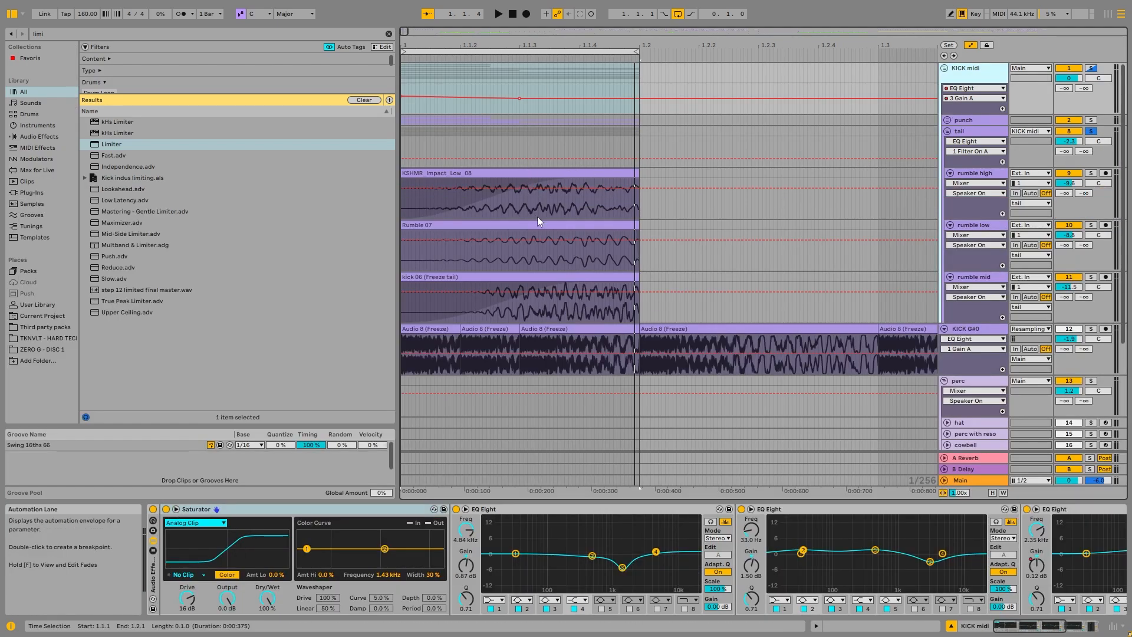
{"action": "left_click", "coordinate": [570, 187]}
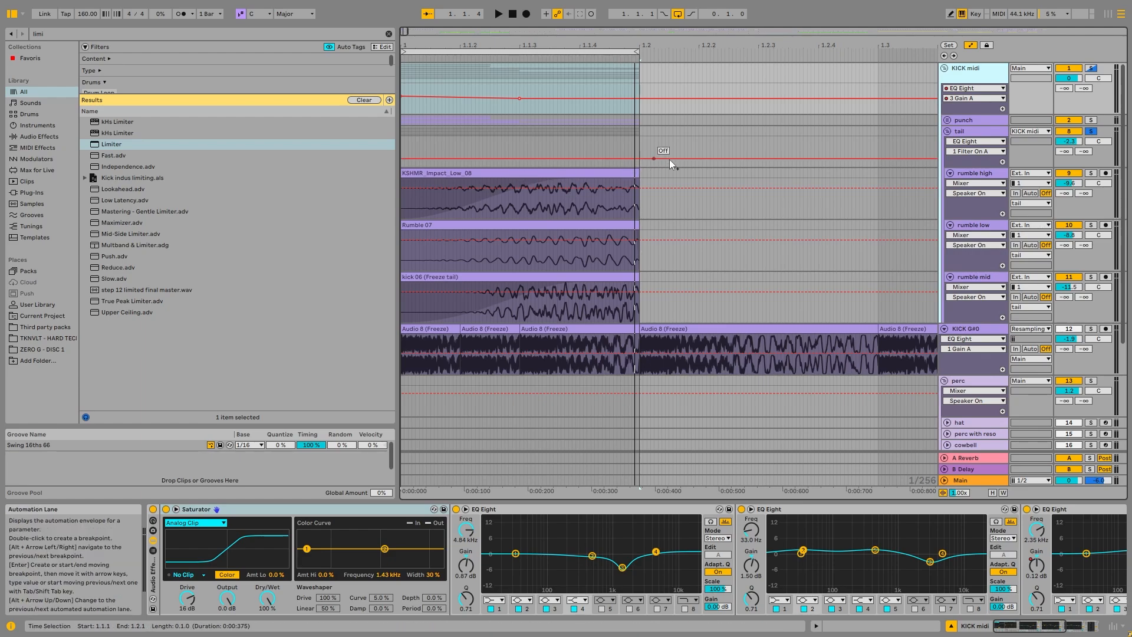
{"action": "left_click", "coordinate": [982, 176]}
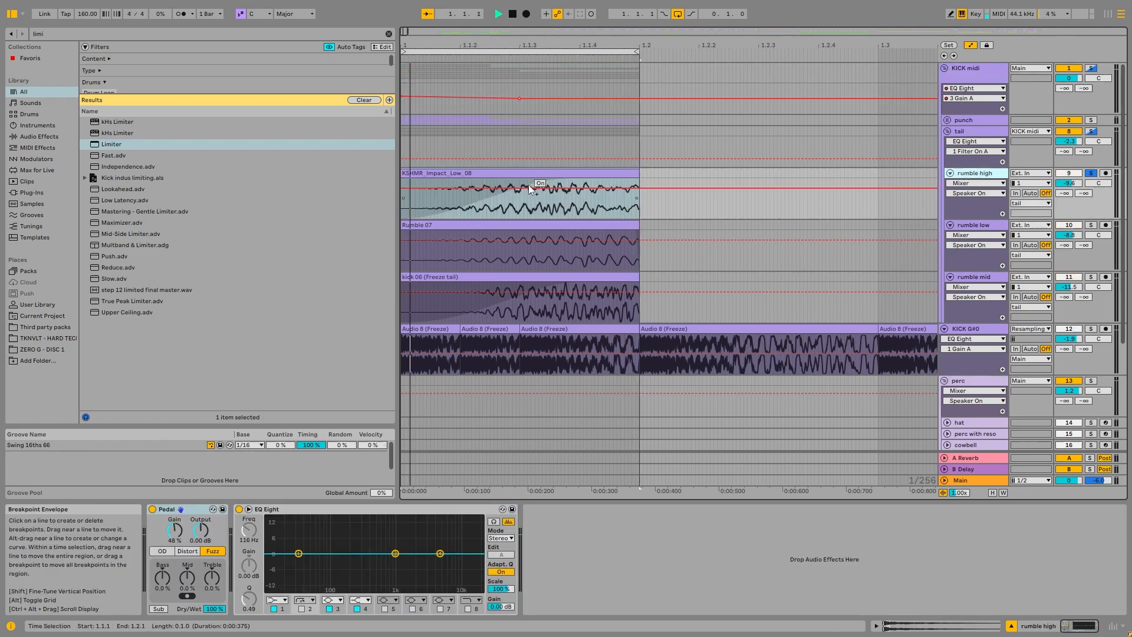
{"action": "key", "text": "space"}
Step: Bypass Pedal and EQ Eight on rumble high, view the KSHMR_Impact_Low_08 clip's sample and play the layer unprocessed
{"action": "left_click", "coordinate": [152, 510]}
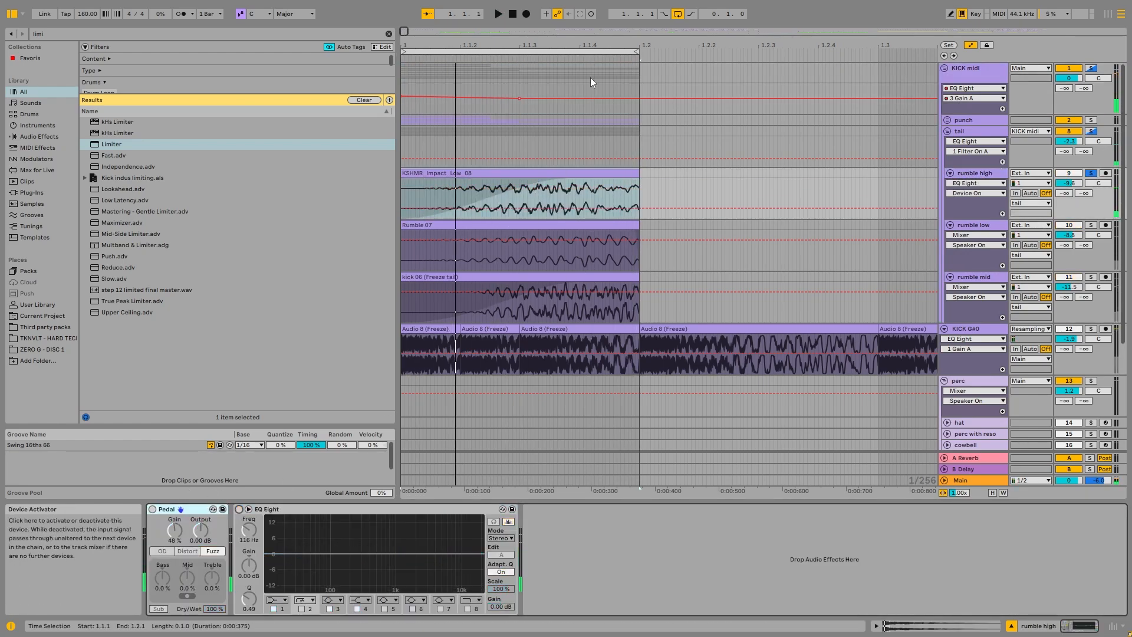
{"action": "double_click", "coordinate": [531, 173]}
{"action": "key", "text": "space"}
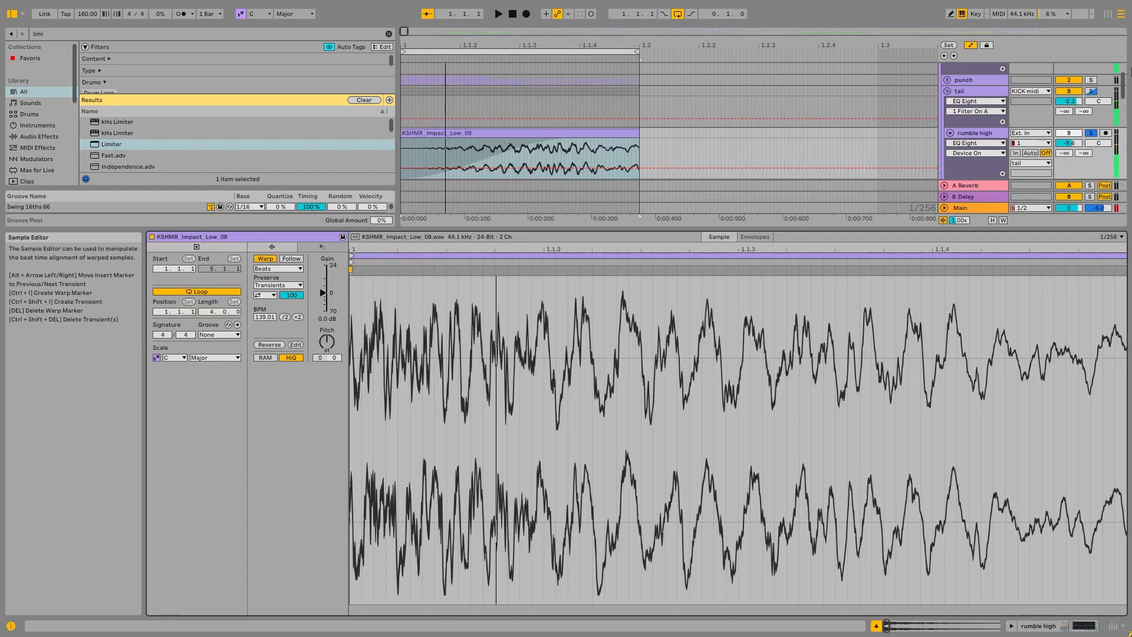
{"action": "double_click", "coordinate": [987, 134]}
{"action": "key", "text": "space"}
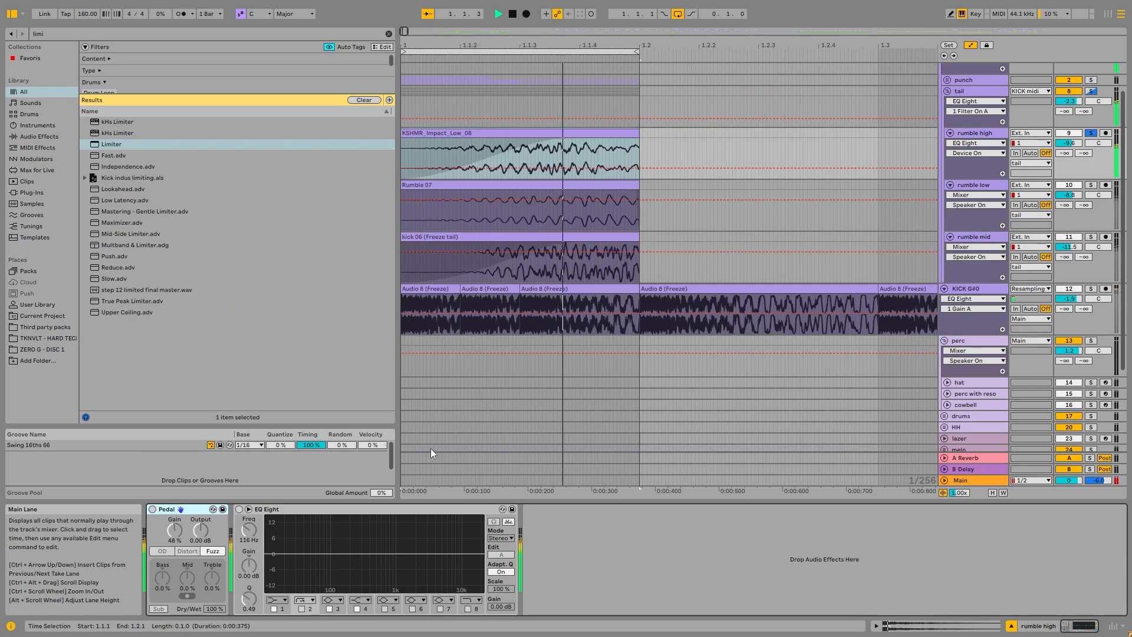
{"action": "scroll", "coordinate": [631, 224], "scroll_direction": "up", "scroll_amount": 2}
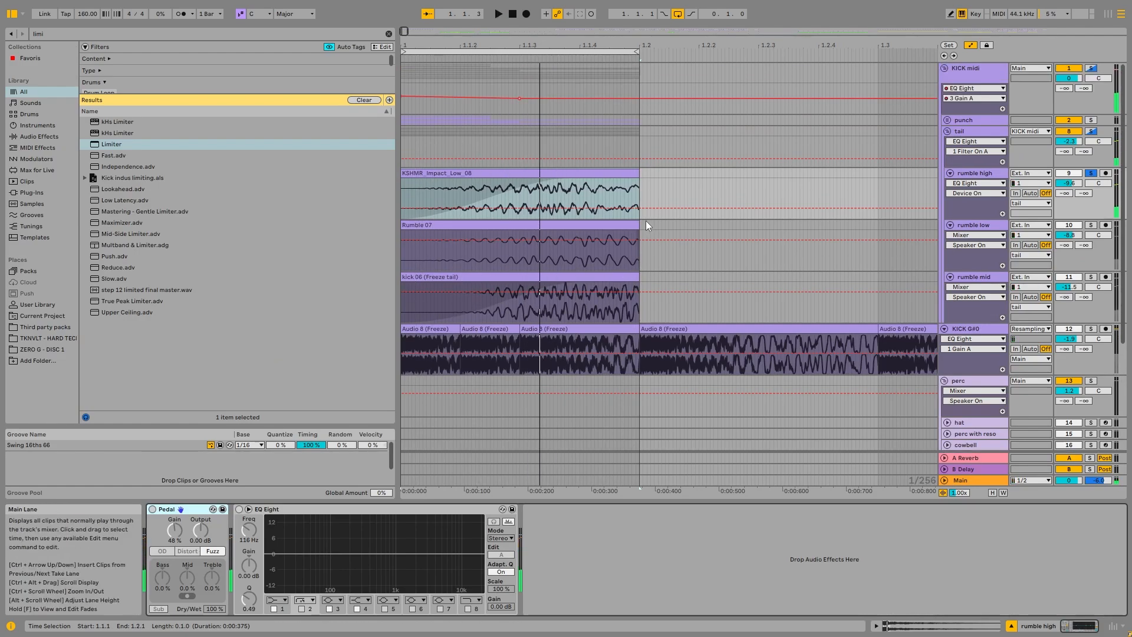
{"action": "key", "text": "space"}
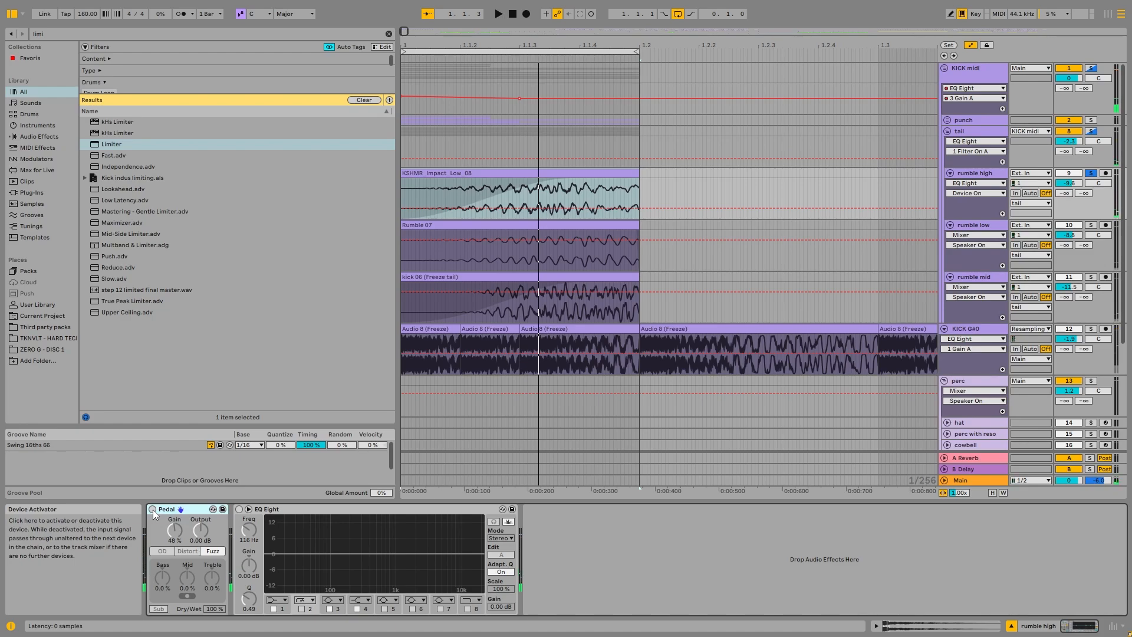
Step: Re-enable Pedal and EQ Eight on rumble high, play the layer and check its spectrum in the expanded EQ display
{"action": "left_click", "coordinate": [152, 509]}
{"action": "key", "text": "space"}
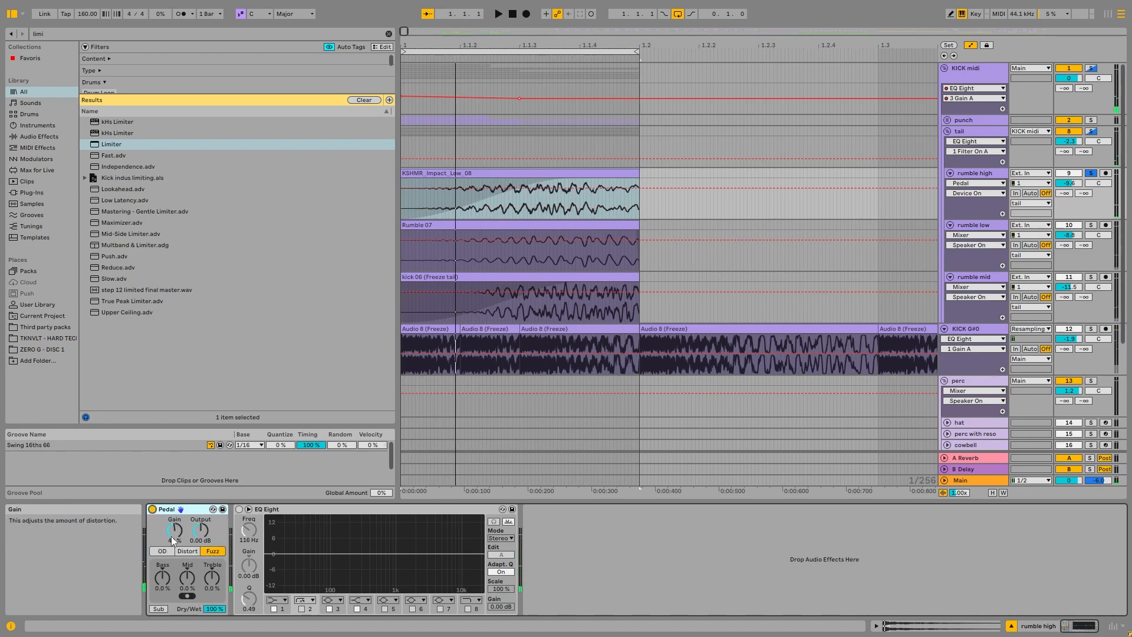
{"action": "key", "text": "space"}
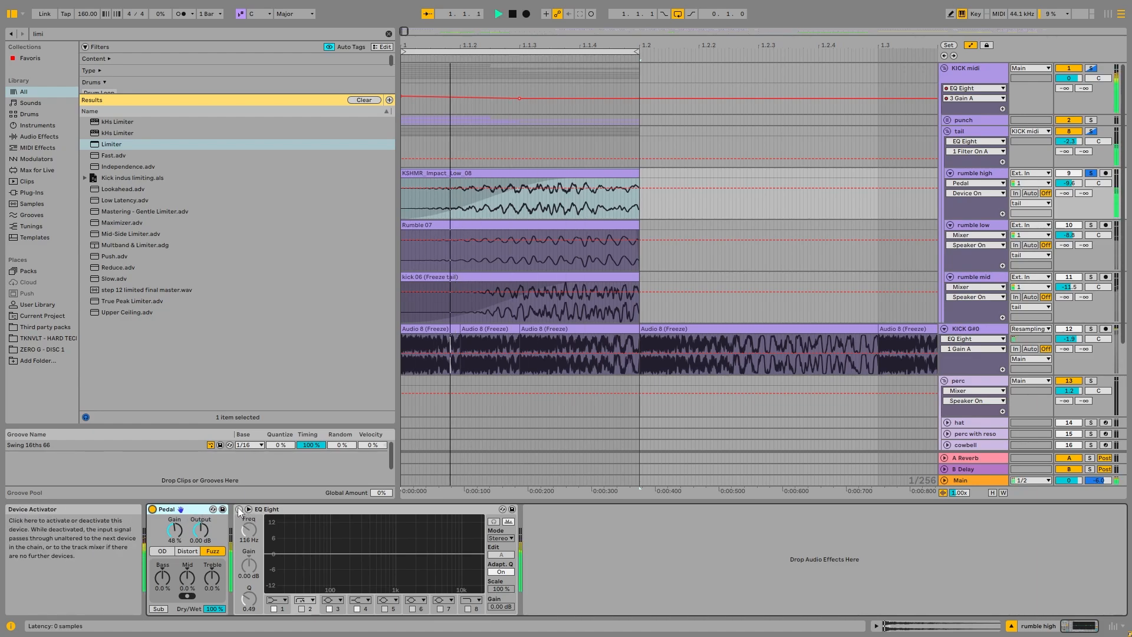
{"action": "left_click", "coordinate": [238, 509]}
{"action": "double_click", "coordinate": [366, 526]}
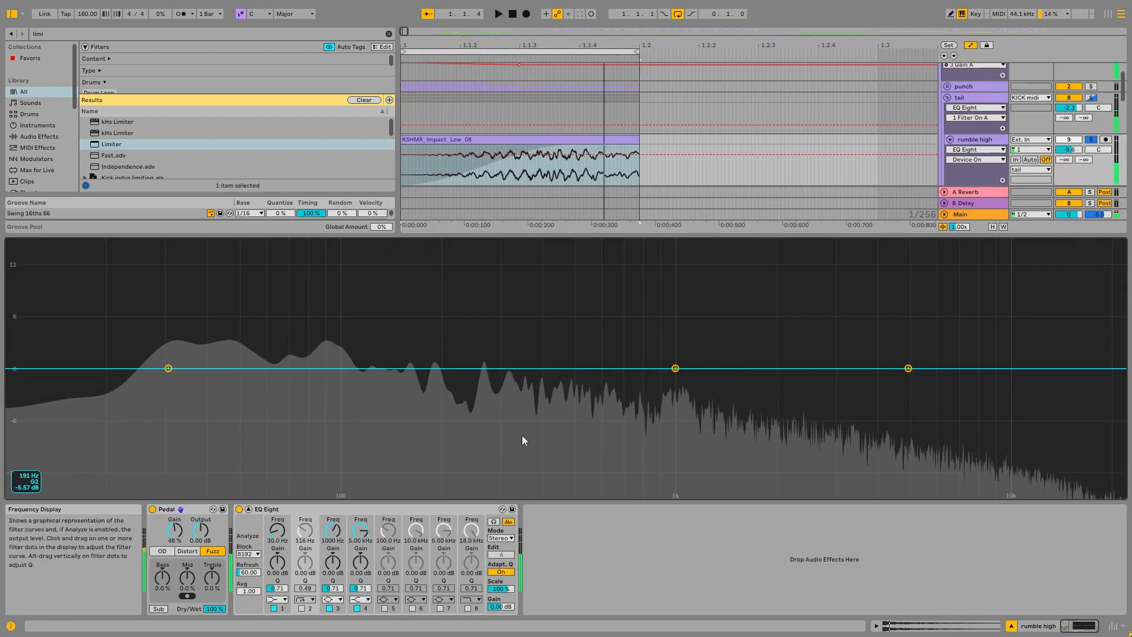
{"action": "double_click", "coordinate": [617, 299]}
{"action": "key", "text": "space"}
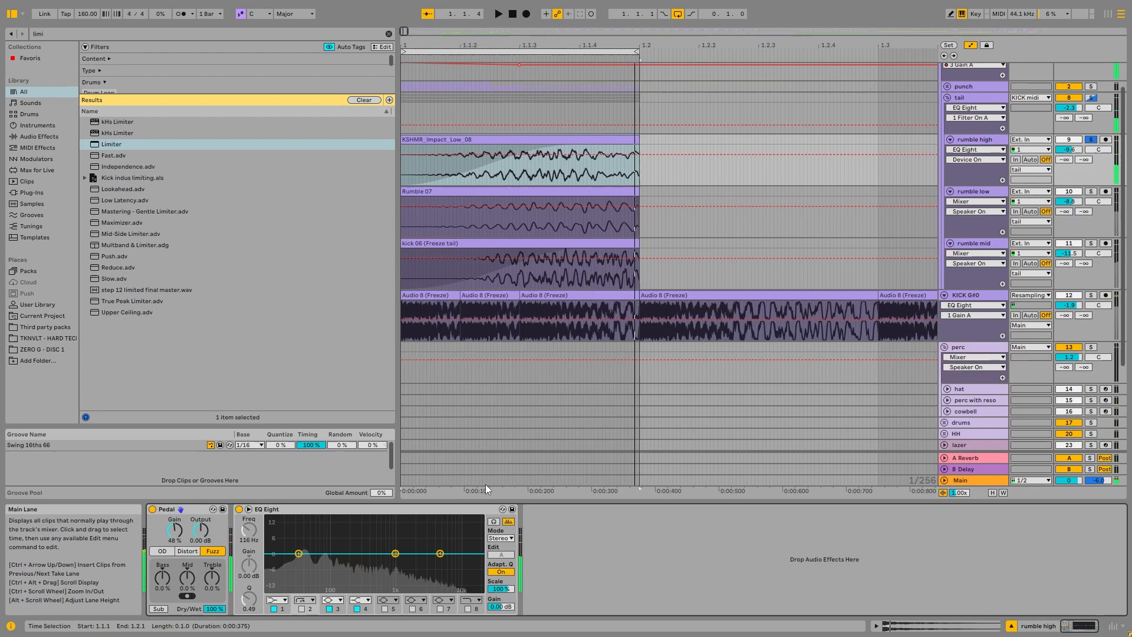
Step: Solo the rumble low track, play the Rumble 07 layer and check its spectrum in the expanded EQ Eight display
{"action": "left_click", "coordinate": [1093, 192]}
{"action": "left_click", "coordinate": [1090, 191]}
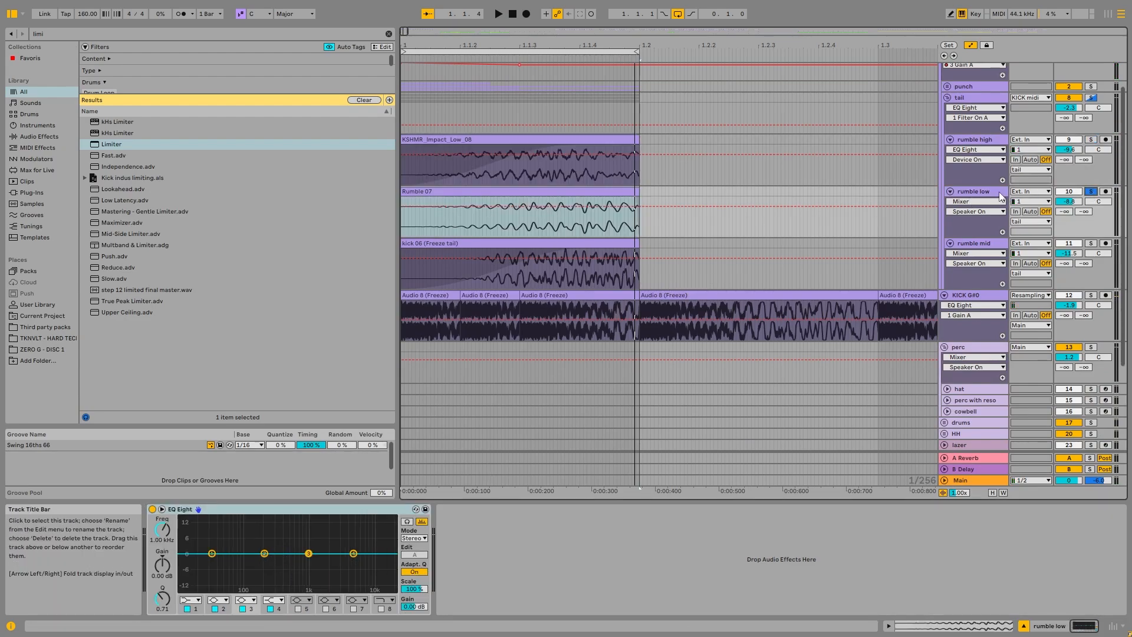
{"action": "key", "text": "space"}
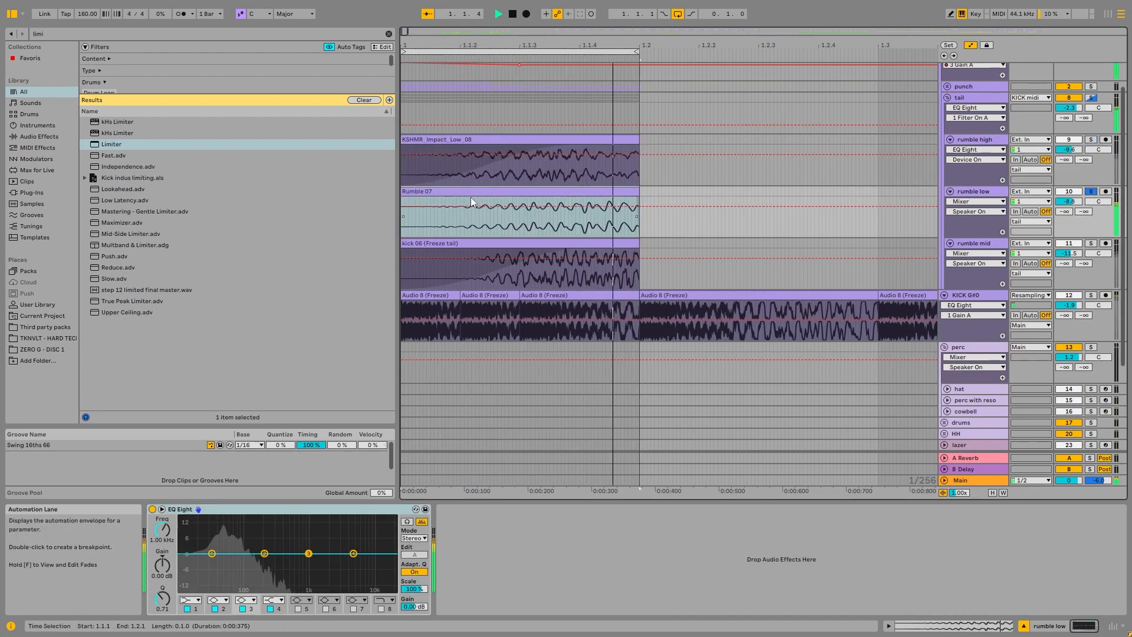
{"action": "key", "text": "space"}
{"action": "scroll", "coordinate": [495, 235], "scroll_direction": "up", "scroll_amount": 2}
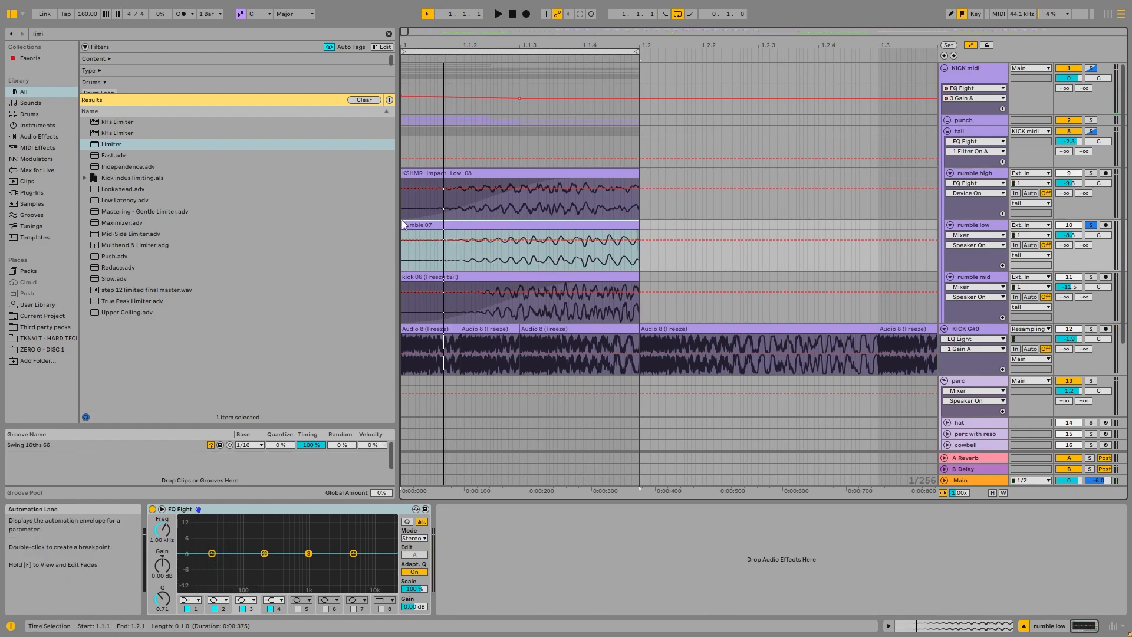
{"action": "key", "text": "space"}
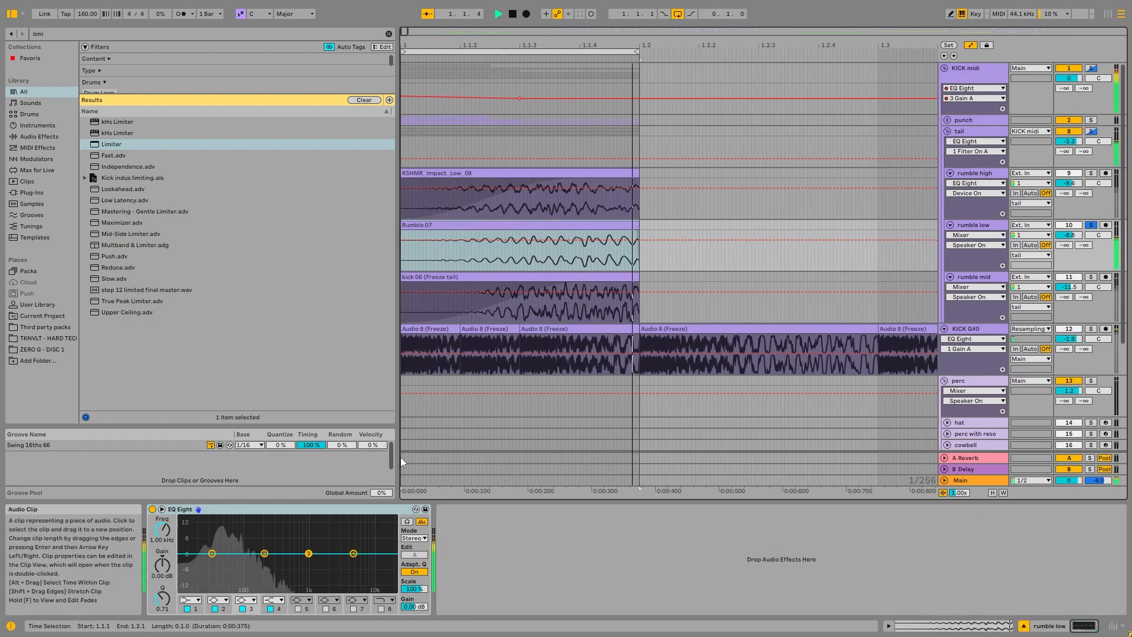
{"action": "double_click", "coordinate": [243, 519]}
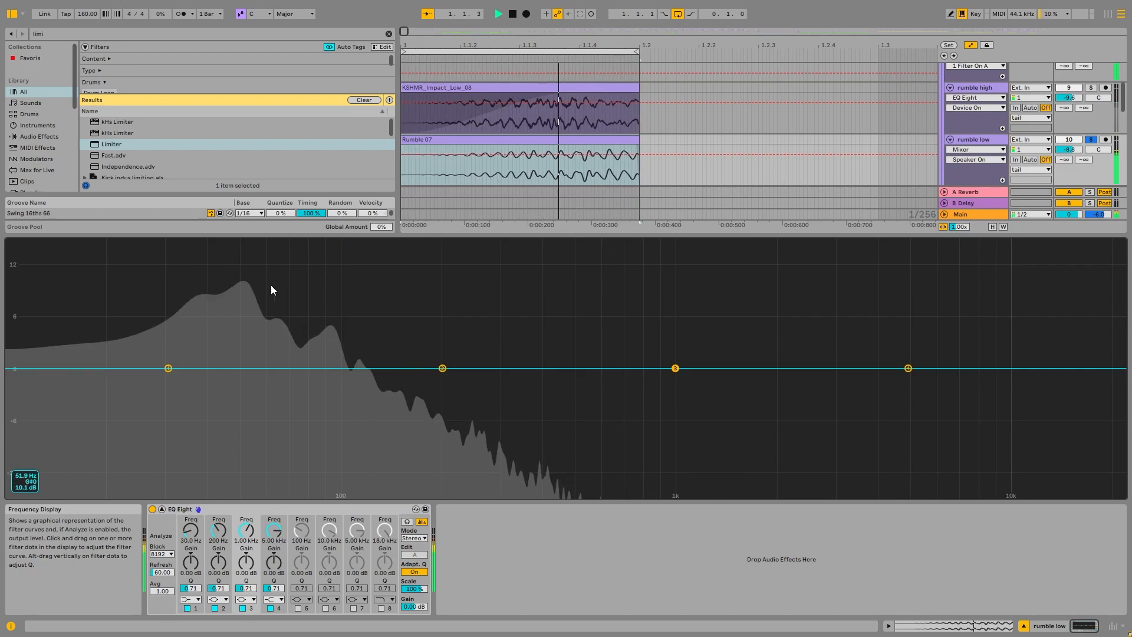
Step: Solo the rumble mid track, play it, check its spectrum in the expanded EQ Eight display and collapse the display
{"action": "left_click", "coordinate": [1091, 263]}
{"action": "key", "text": "space"}
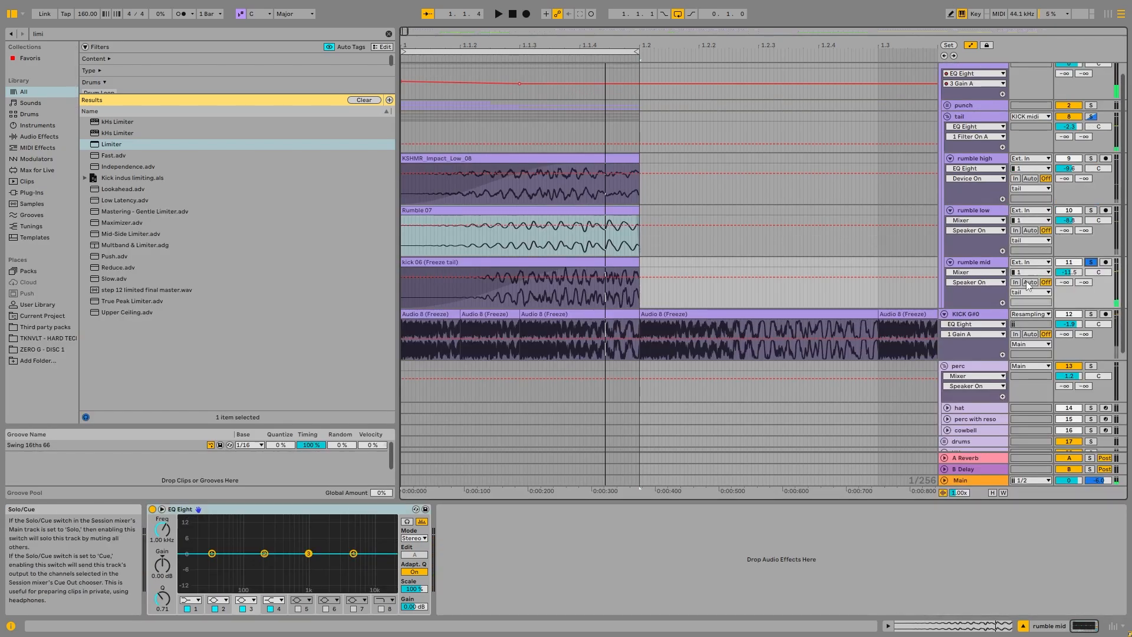
{"action": "left_click", "coordinate": [1001, 263]}
{"action": "key", "text": "space"}
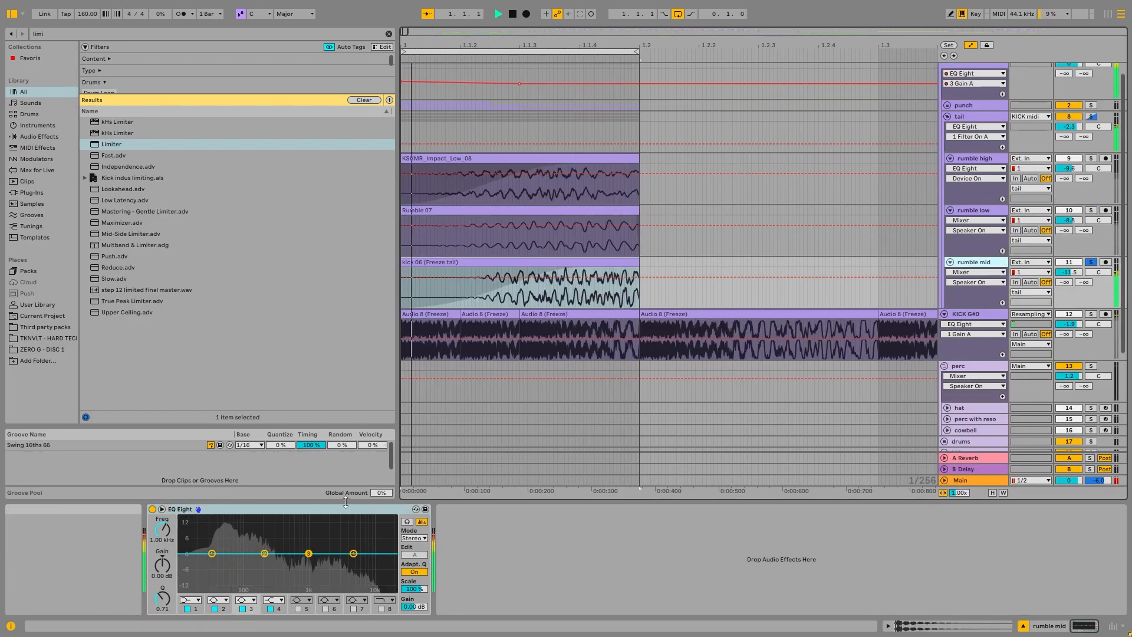
{"action": "double_click", "coordinate": [273, 533]}
{"action": "key", "text": "space"}
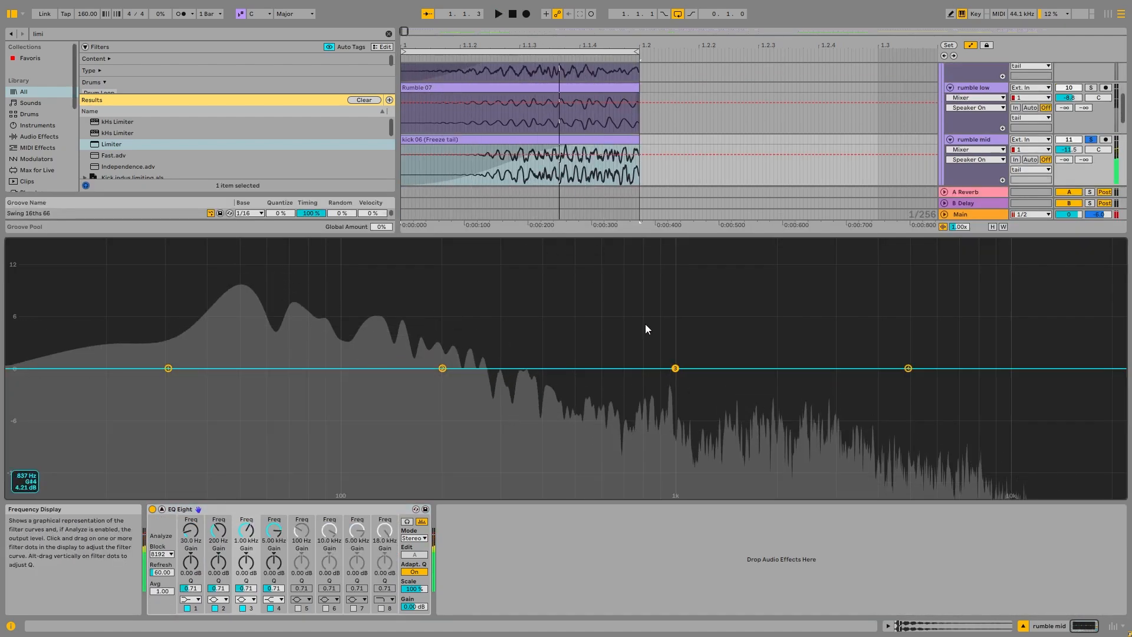
{"action": "double_click", "coordinate": [639, 295]}
{"action": "scroll", "coordinate": [553, 187], "scroll_direction": "up", "scroll_amount": 4}
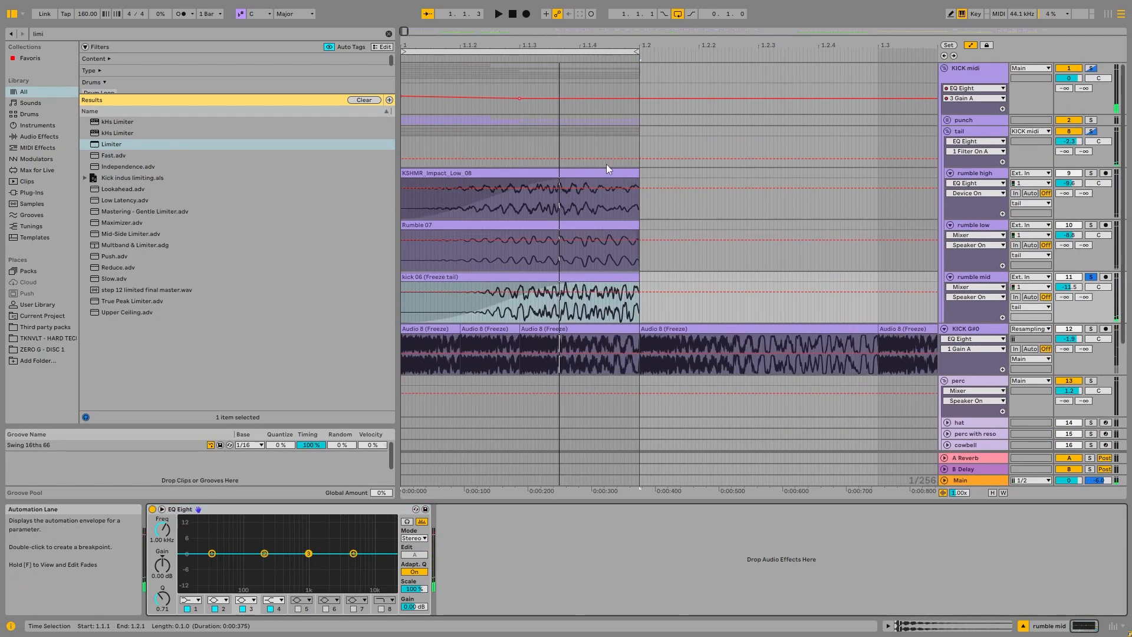
Step: Unfold the punch group to view its clips, fold it again and select the kick 06 (Freeze tail) clip on rumble mid
{"action": "left_click", "coordinate": [947, 121]}
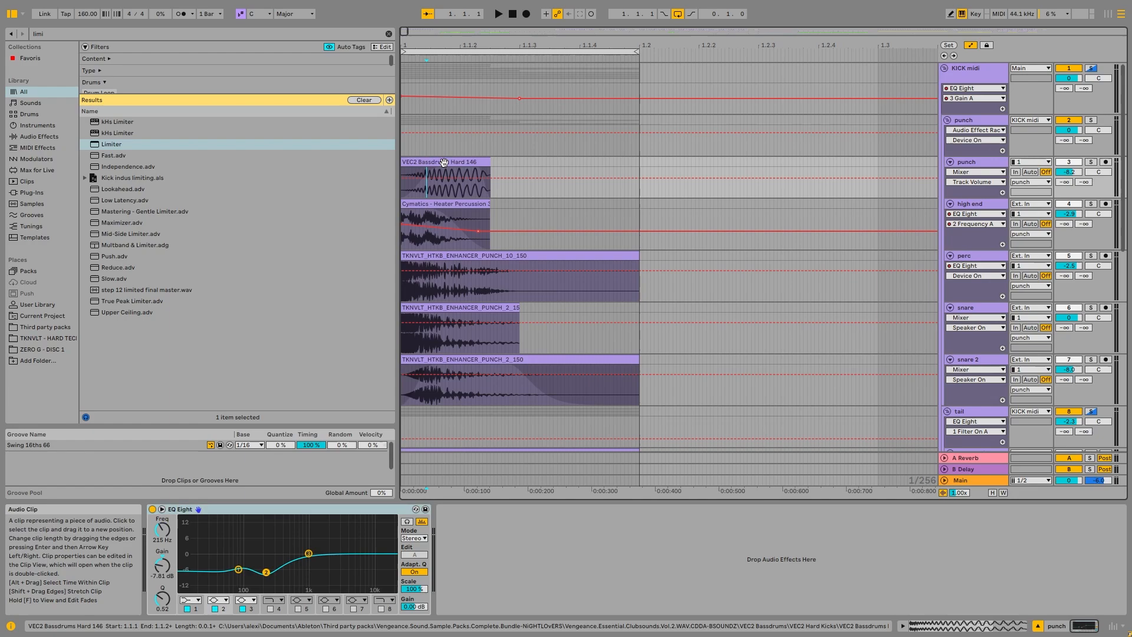
{"action": "left_click", "coordinate": [947, 120]}
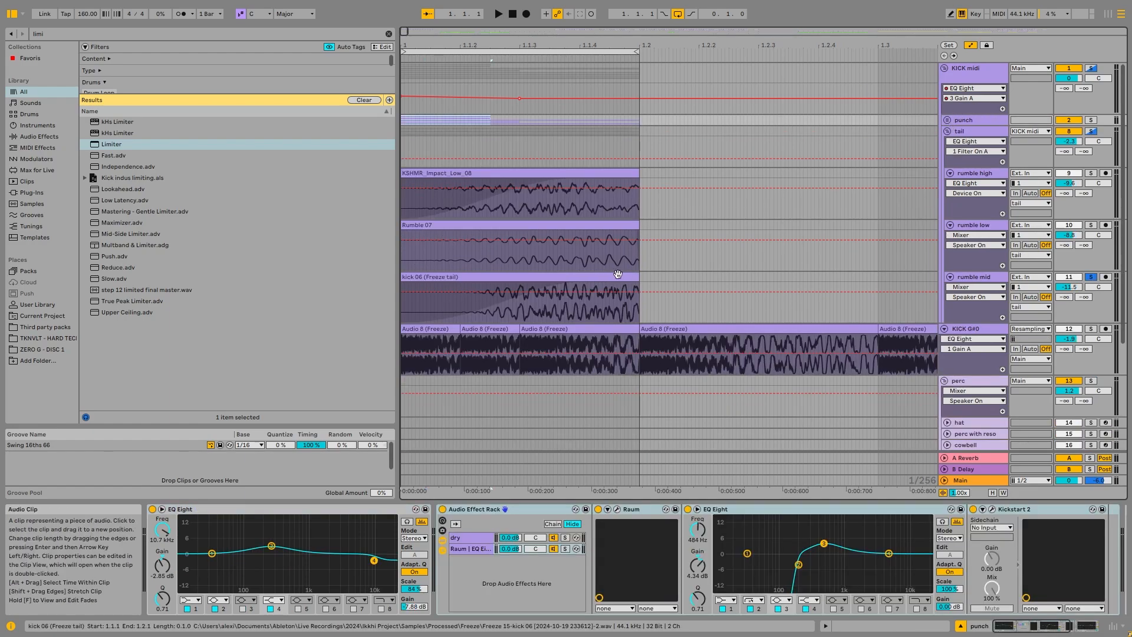
{"action": "left_click", "coordinate": [968, 278]}
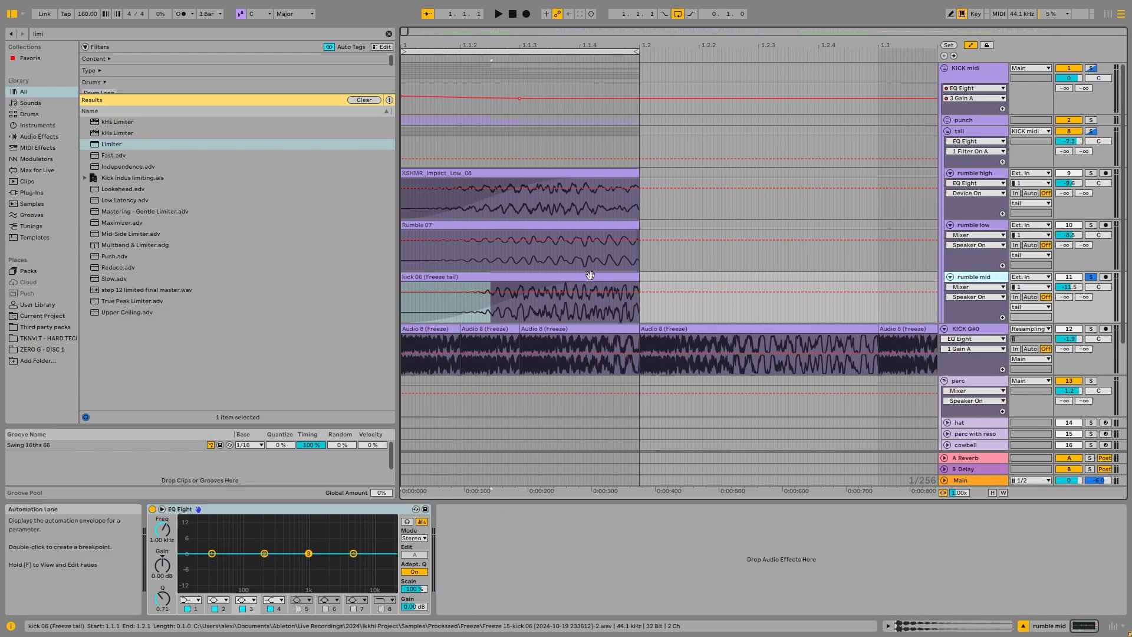
{"action": "left_click", "coordinate": [619, 276]}
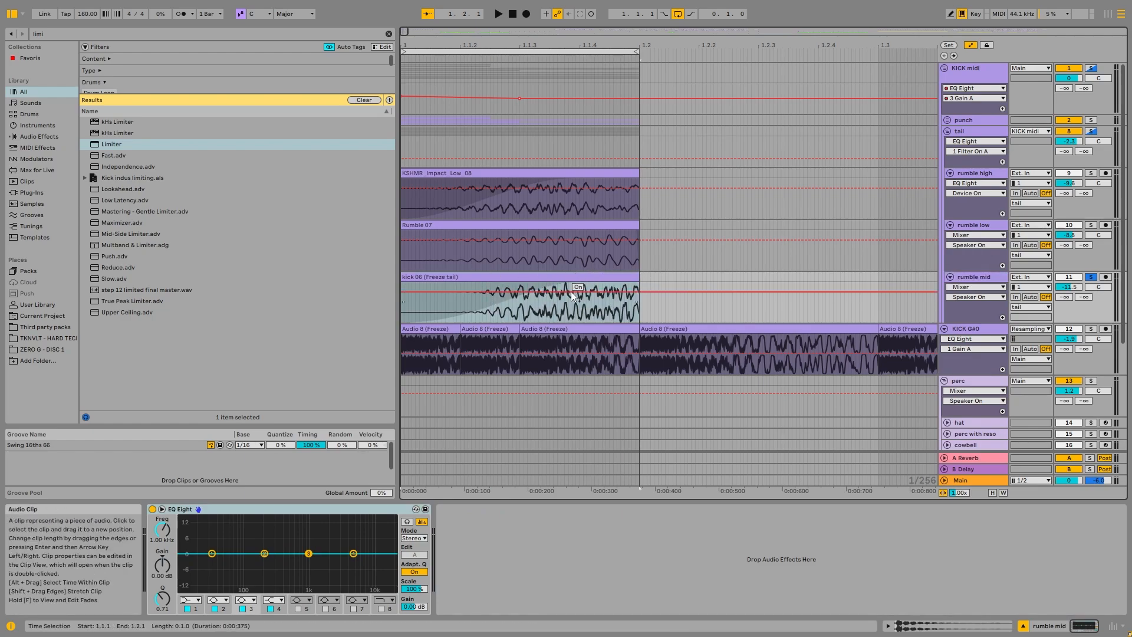
{"action": "left_click", "coordinate": [972, 277]}
Step: Switch off automation mode for all tracks and play the soloed rumble mid clip
{"action": "left_click", "coordinate": [973, 45]}
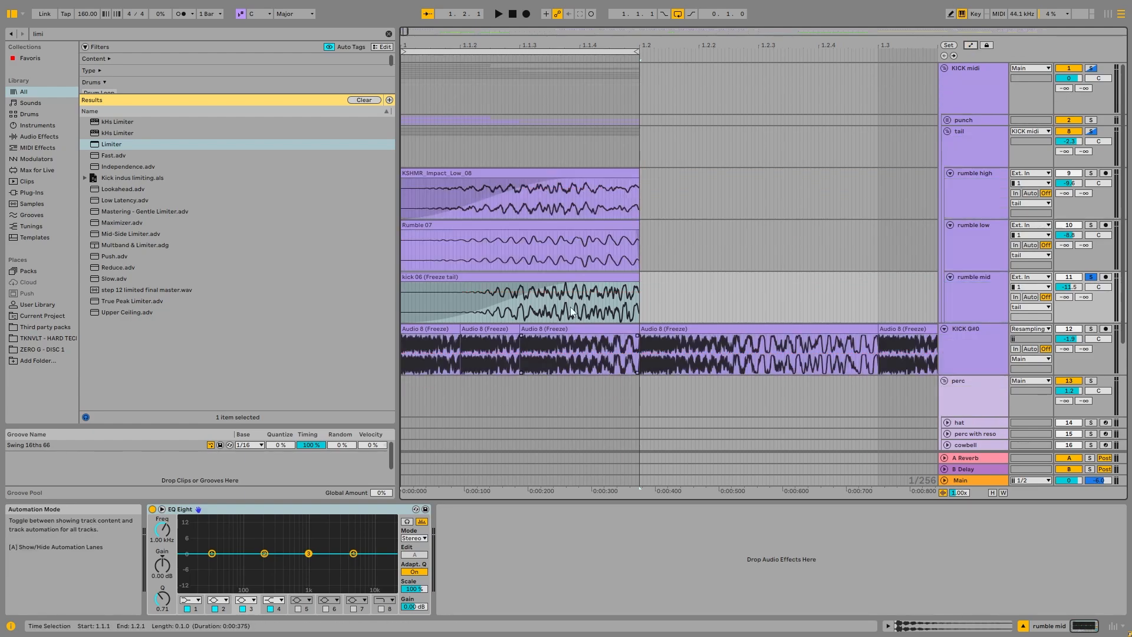
{"action": "key", "text": "space"}
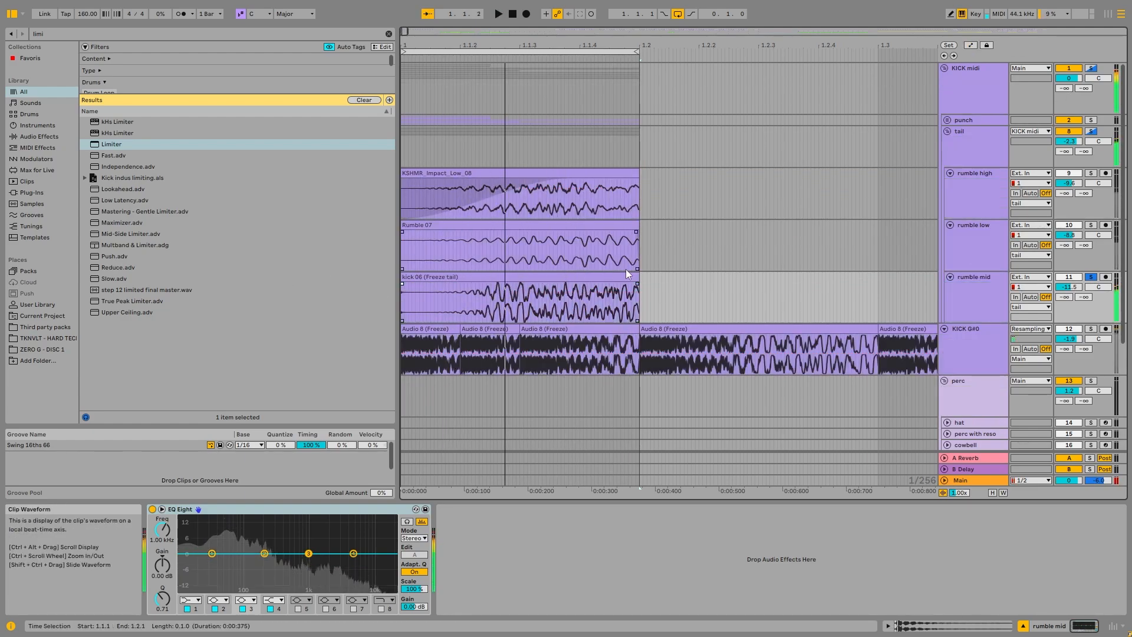
{"action": "left_click", "coordinate": [593, 295]}
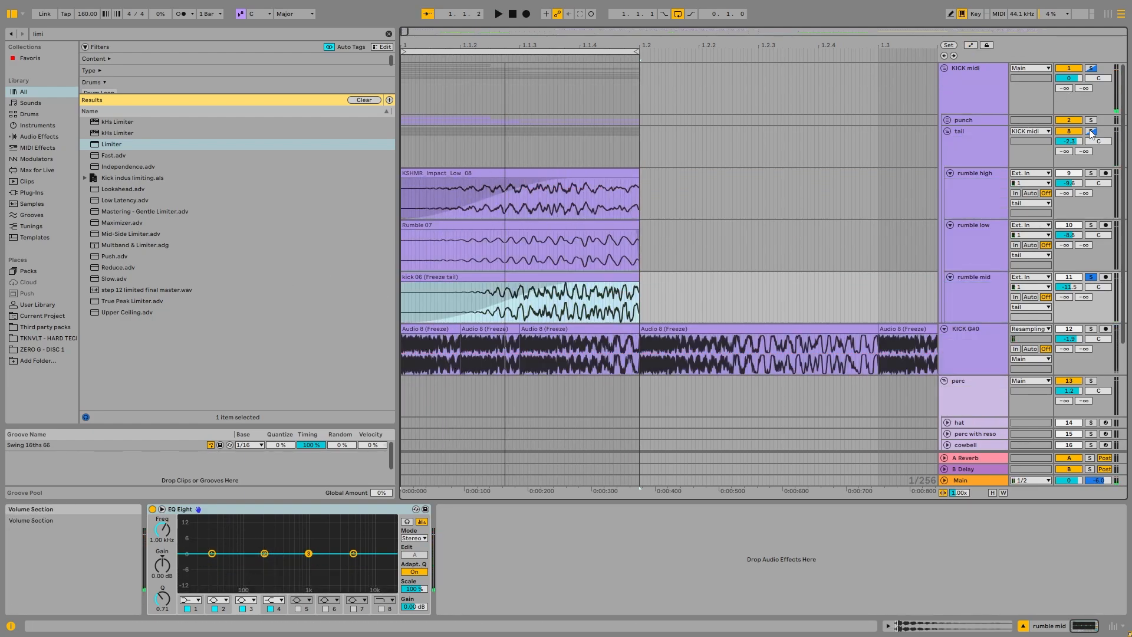
Step: Solo the tail group, collapse its expanded EQ Eight display and play all three rumble layers together
{"action": "left_click", "coordinate": [963, 151]}
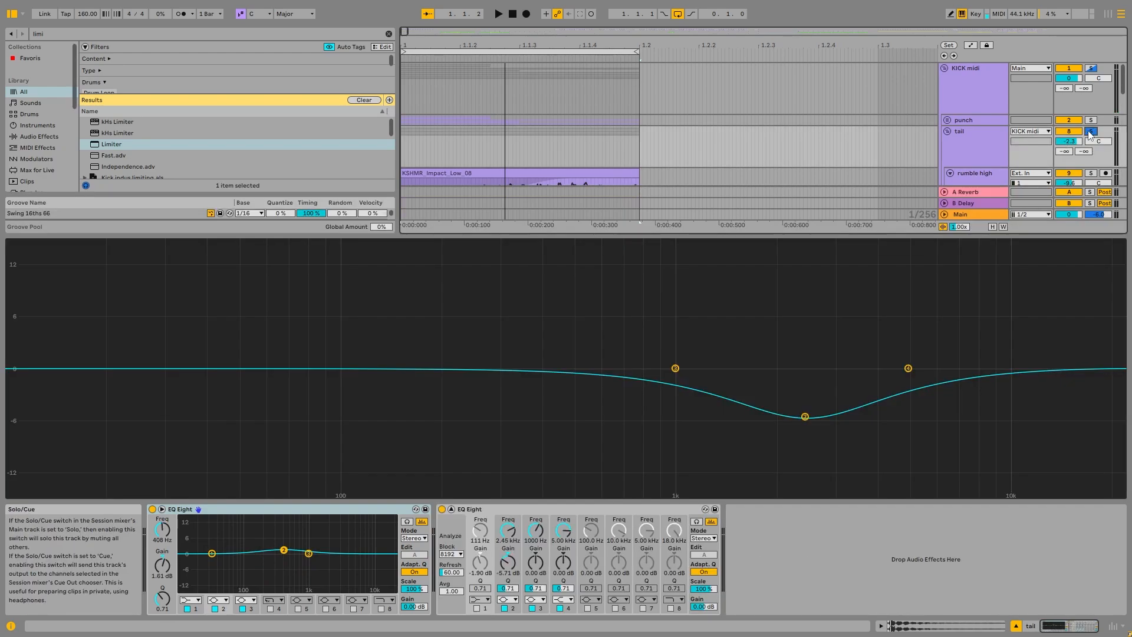
{"action": "double_click", "coordinate": [965, 148]}
{"action": "left_click", "coordinate": [937, 352]}
{"action": "key", "text": "Escape"}
{"action": "key", "text": "Escape"}
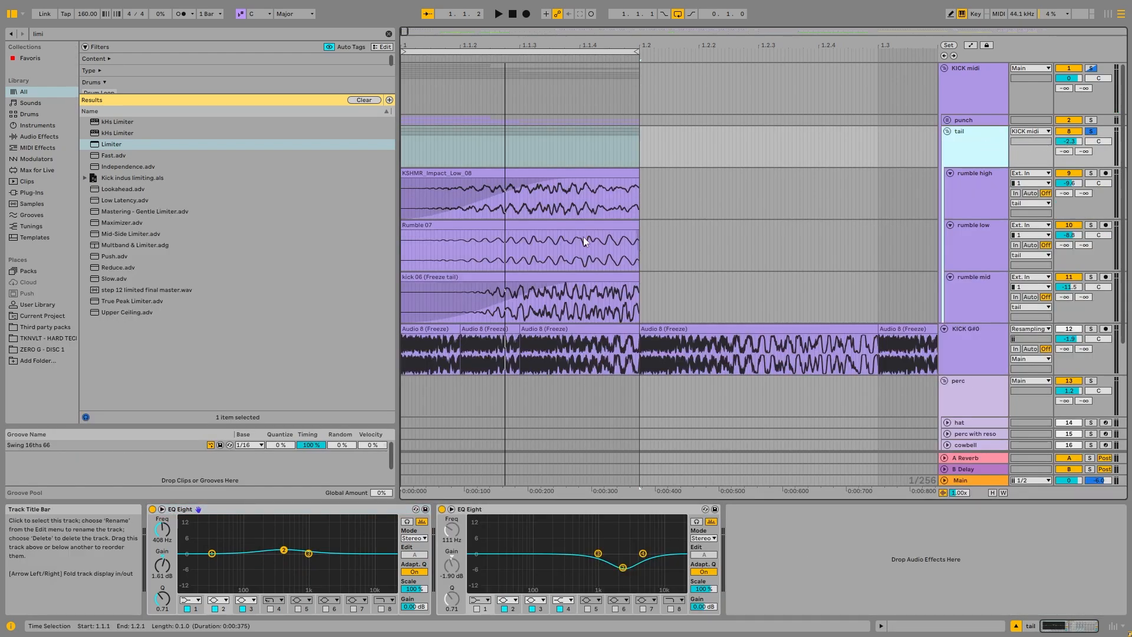
{"action": "key", "text": "space"}
{"action": "key", "text": "space"}
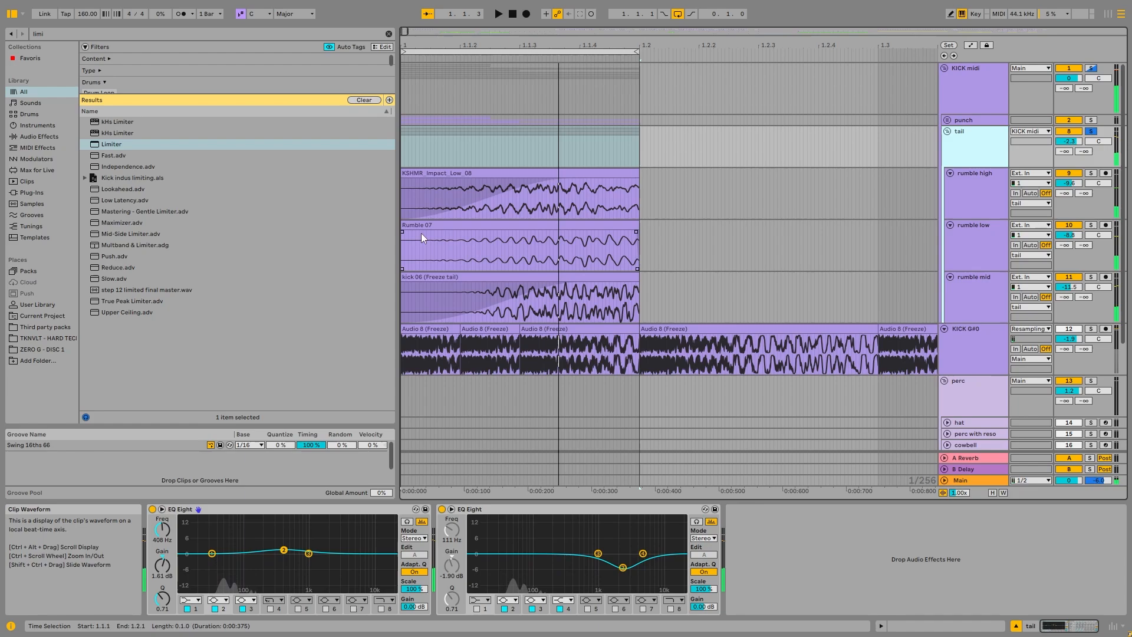
Step: Examine the starts of the three rumble clips, selecting about 88 ms of the fade-in on KSHMR_Impact_Low_08
{"action": "left_click", "coordinate": [489, 229]}
{"action": "left_click_drag", "start_coordinate": [470, 237], "coordinate": [482, 240]}
{"action": "left_click", "coordinate": [505, 303]}
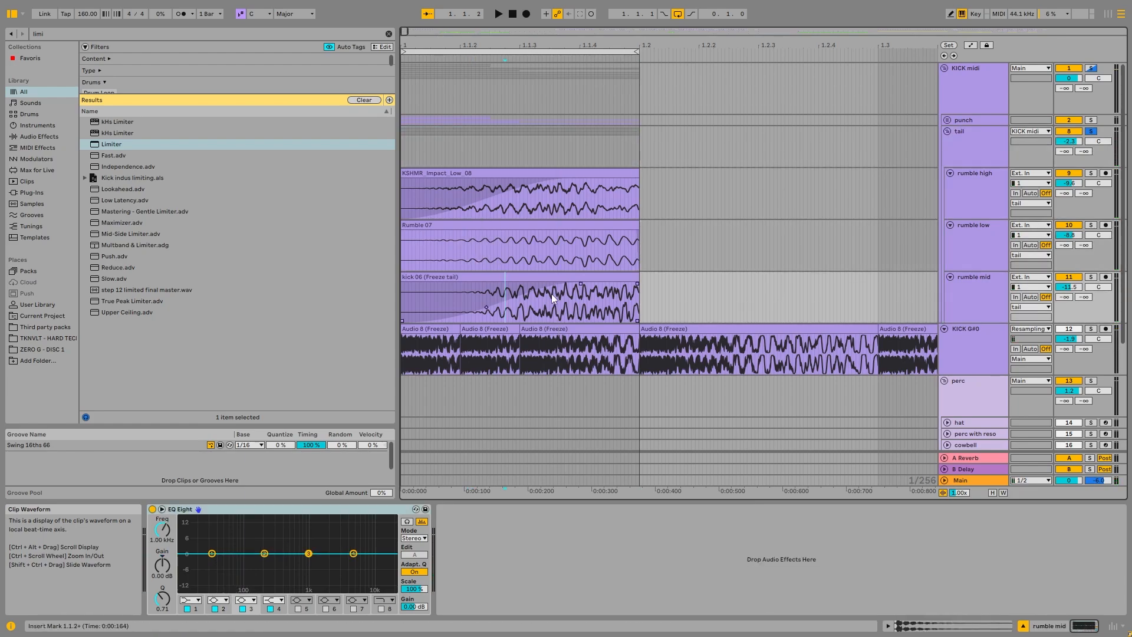
{"action": "left_click", "coordinate": [452, 195]}
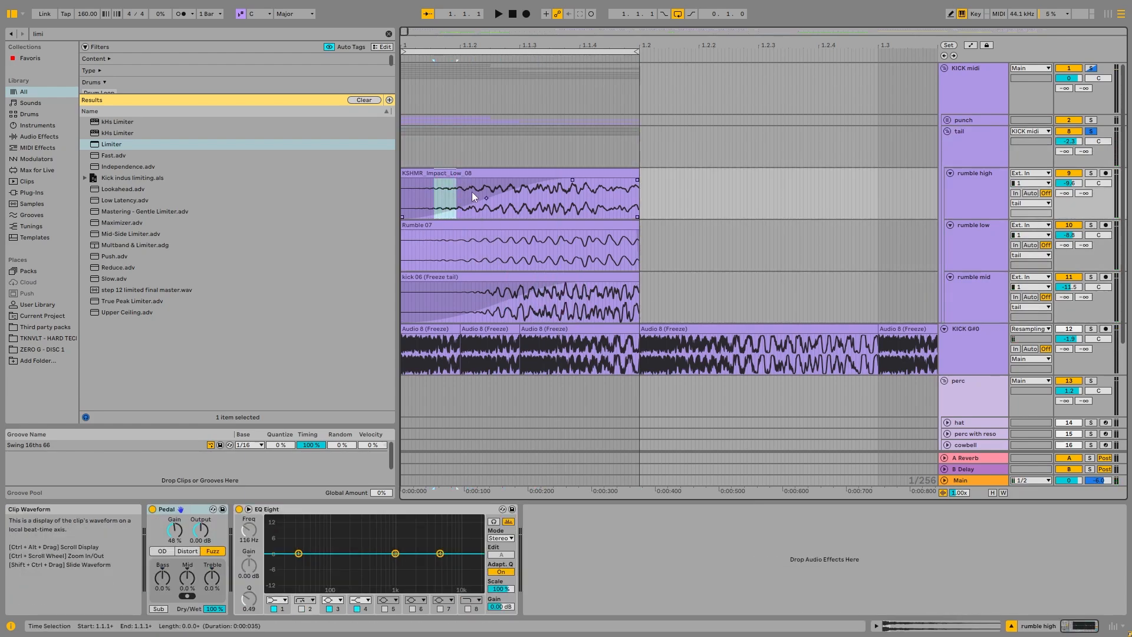
{"action": "left_click_drag", "start_coordinate": [471, 192], "coordinate": [490, 190]}
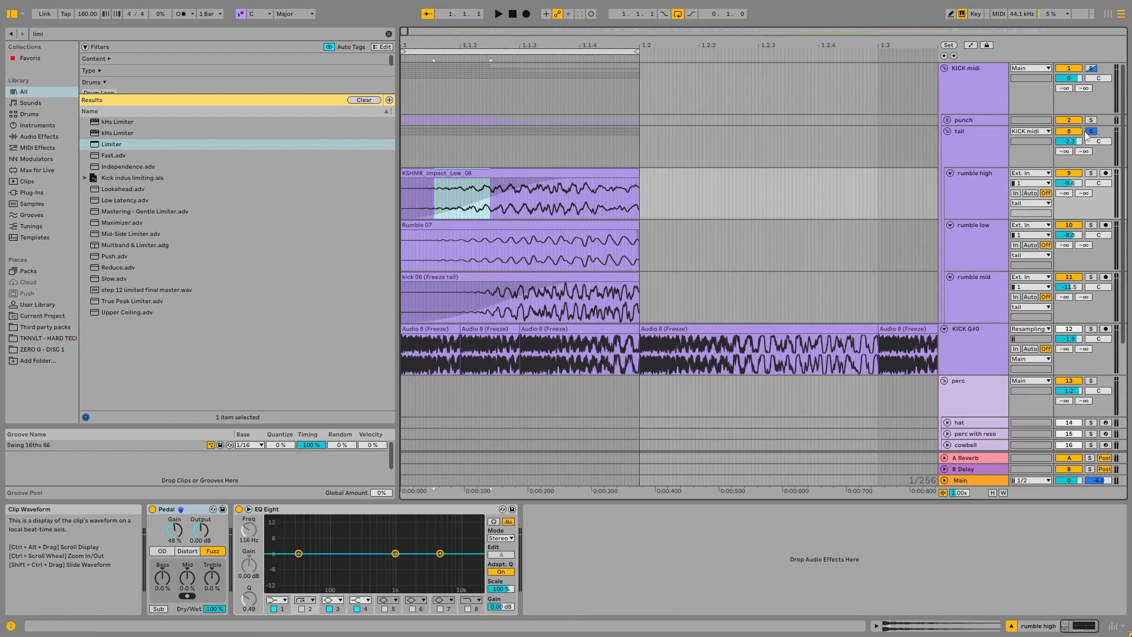
Step: Play the tail group and reshape the kick 06 (Freeze tail) clip's fade-in curve so it rises more slowly
{"action": "key", "text": "space"}
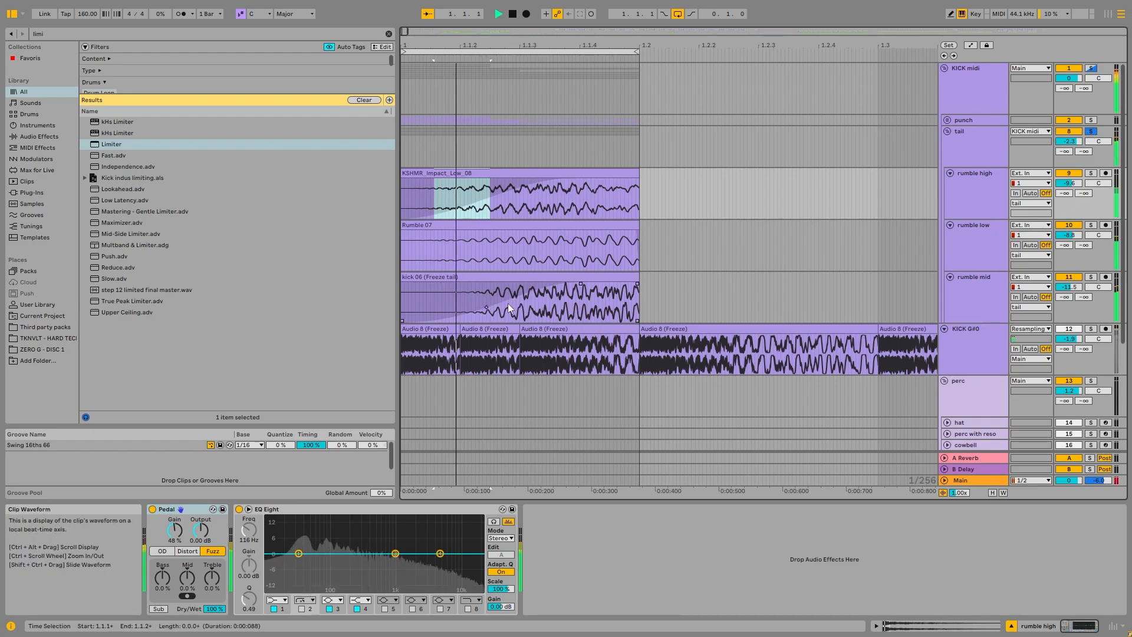
{"action": "left_click_drag", "start_coordinate": [487, 308], "coordinate": [552, 312]}
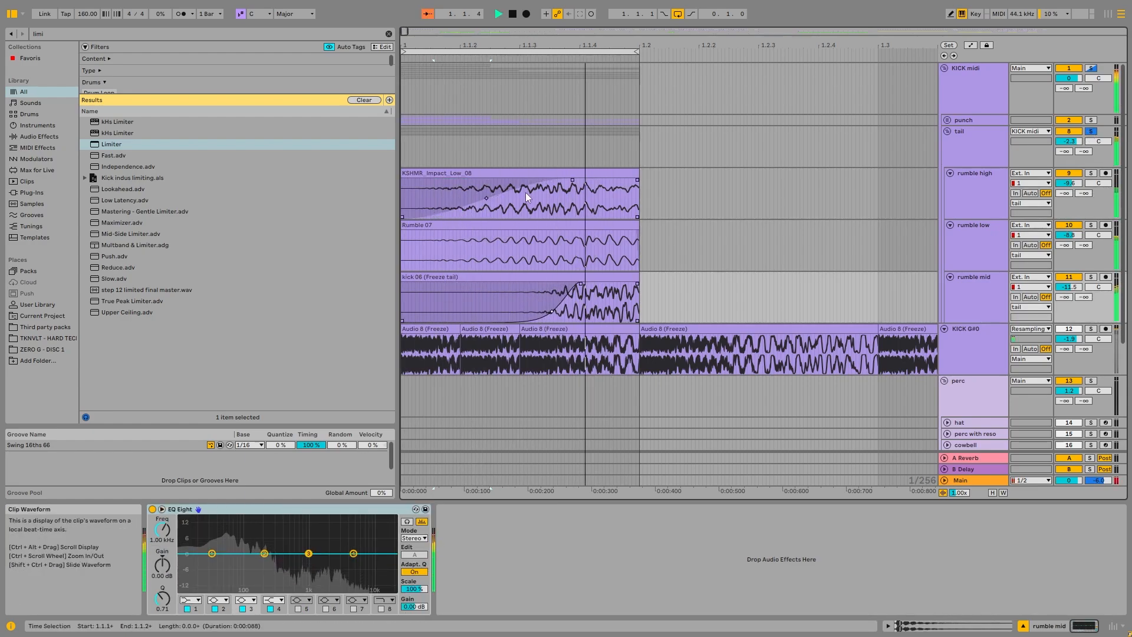
Step: Reshape the KSHMR_Impact_Low_08 clip's fade-in curve so it rises more slowly and play the tail layers with it
{"action": "key", "text": "space"}
{"action": "left_click", "coordinate": [500, 217]}
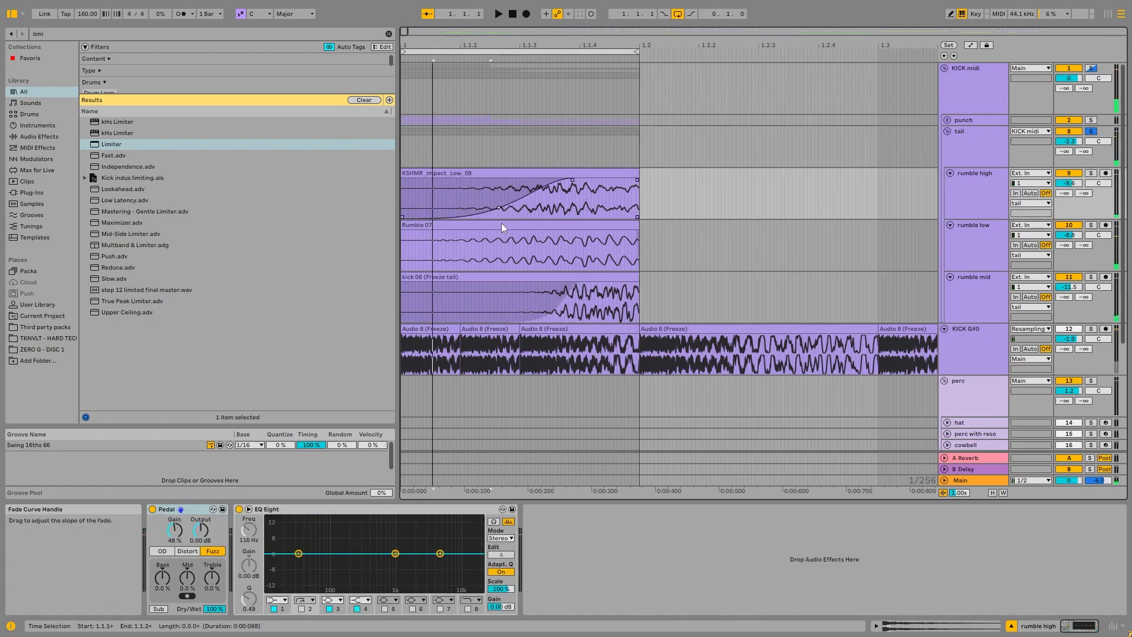
{"action": "key", "text": "space"}
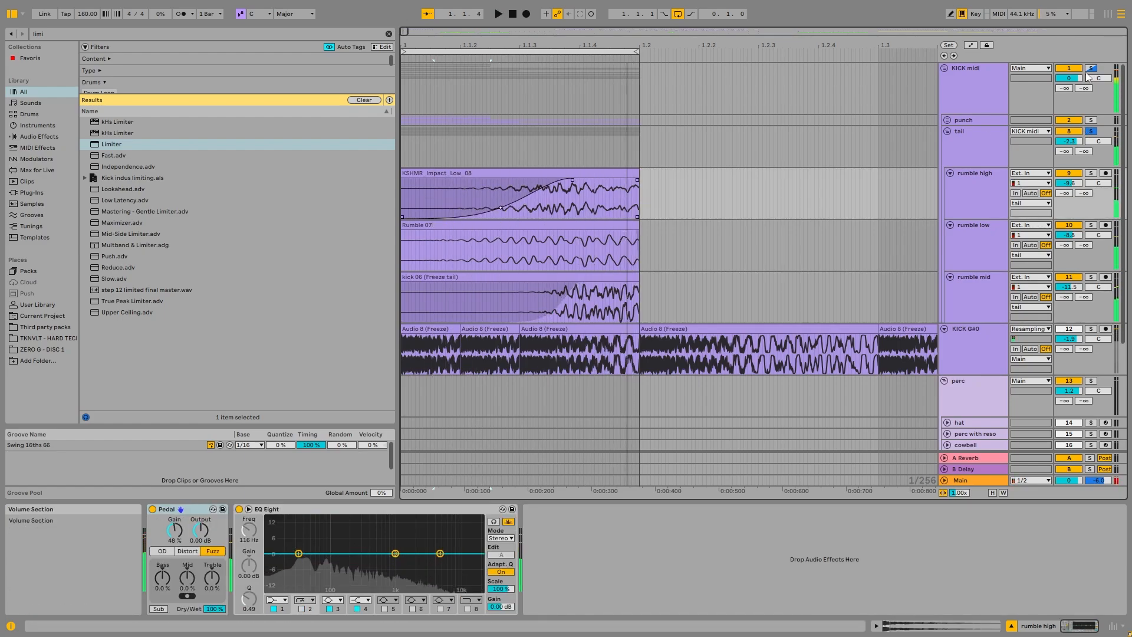
{"action": "left_click", "coordinate": [520, 256]}
{"action": "key", "text": "space"}
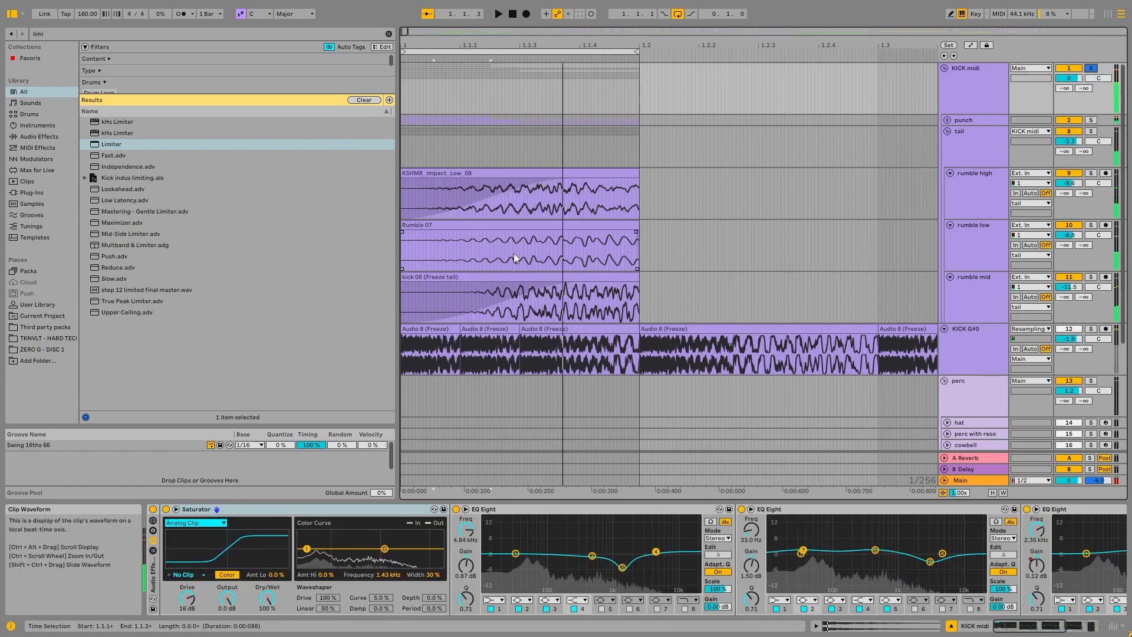
Step: Solo the tail group and play it while inspecting its second EQ Eight in the enlarged display
{"action": "left_click", "coordinate": [562, 190]}
{"action": "left_click", "coordinate": [969, 154]}
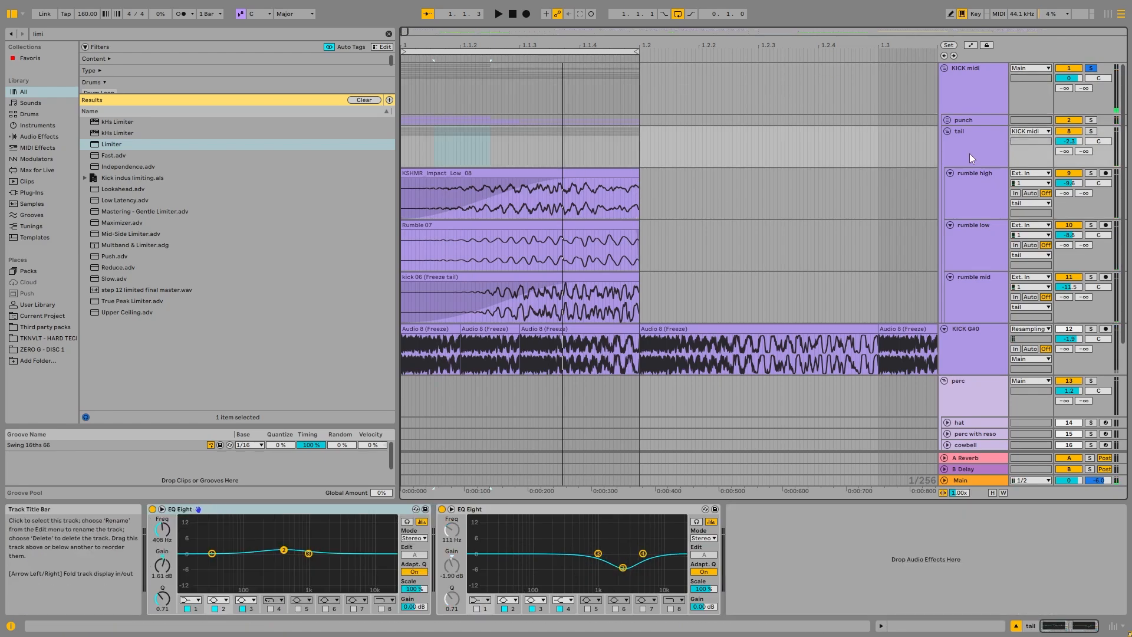
{"action": "left_click", "coordinate": [1092, 131]}
{"action": "key", "text": "space"}
{"action": "left_click", "coordinate": [451, 509]}
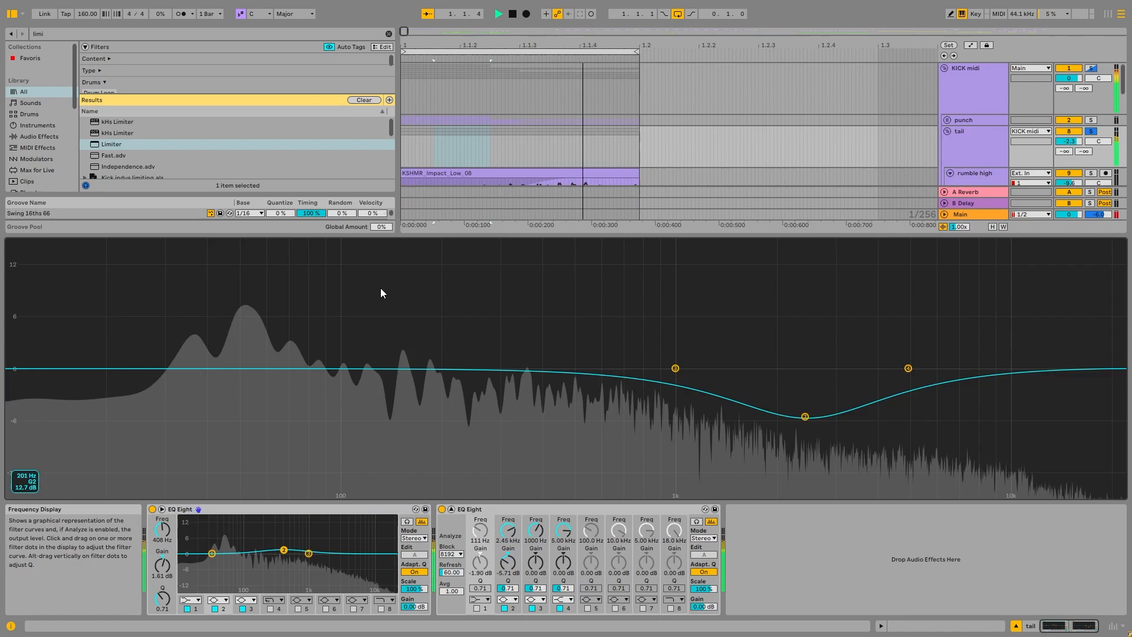
{"action": "key", "text": "space"}
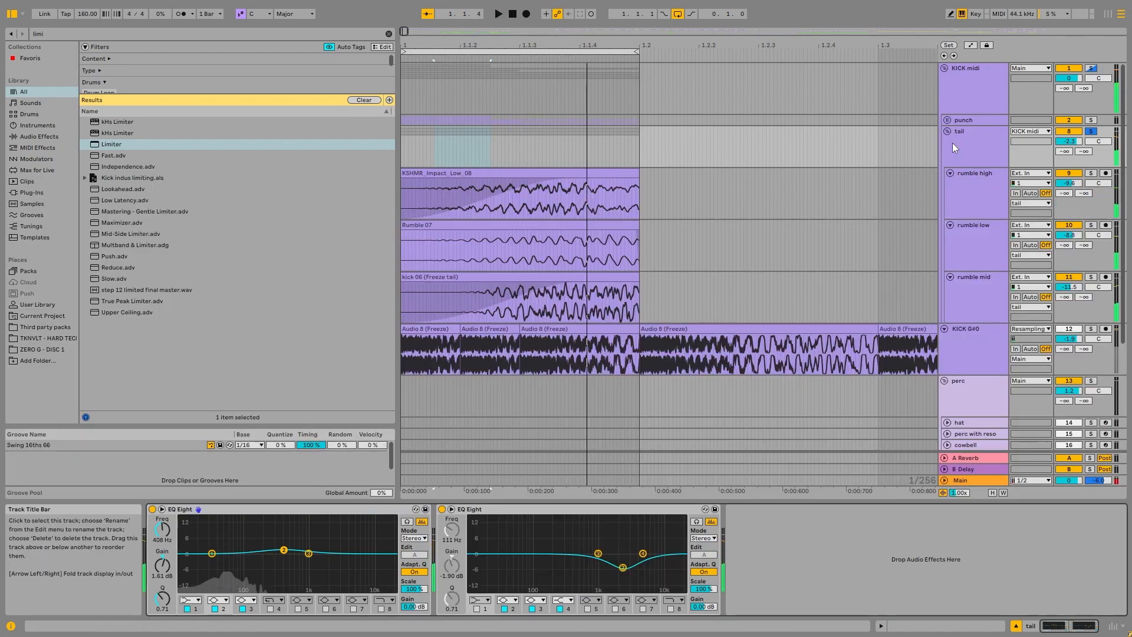
Step: Fold the rumble high, rumble low and rumble mid tracks and play the whole soloed KICK midi group
{"action": "left_click", "coordinate": [985, 98]}
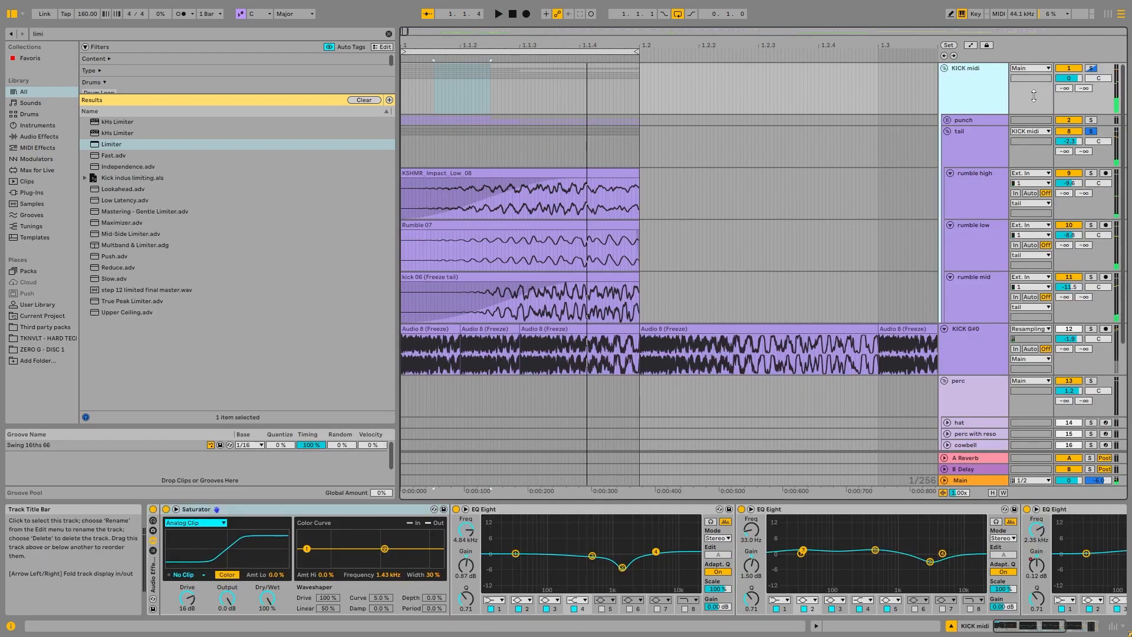
{"action": "mouse_move", "coordinate": [1001, 626]}
{"action": "left_mouse_down"}
{"action": "mouse_move", "coordinate": [1032, 630]}
{"action": "mouse_move", "coordinate": [999, 635]}
{"action": "left_mouse_up"}
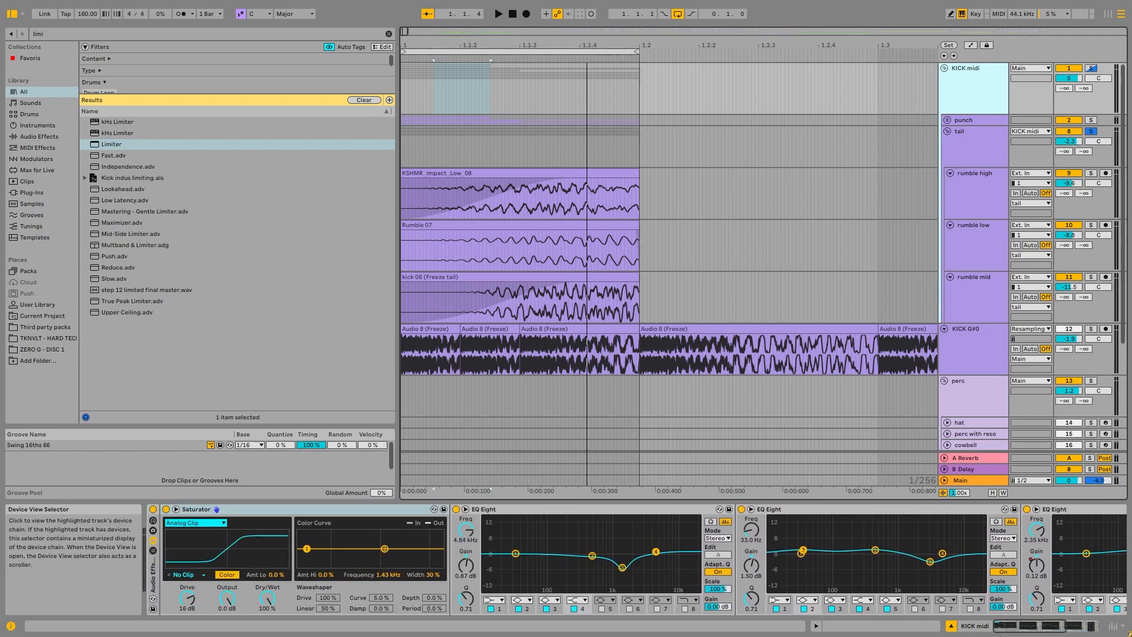
{"action": "left_click", "coordinate": [972, 316]}
{"action": "left_click", "coordinate": [950, 225]}
{"action": "left_click", "coordinate": [950, 173]}
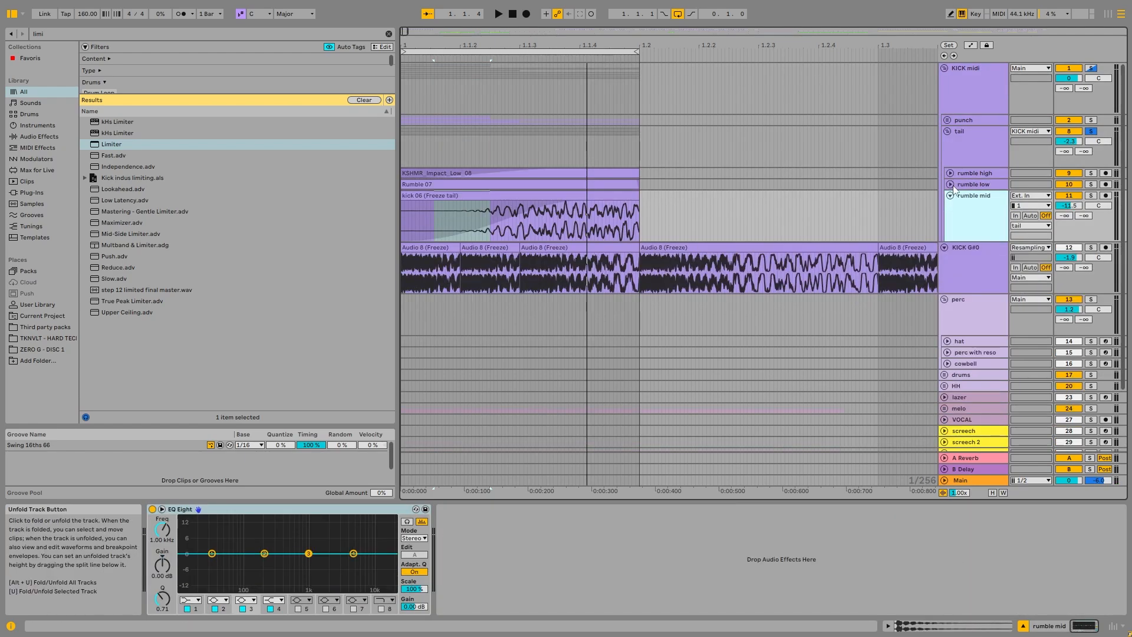
{"action": "left_click", "coordinate": [950, 195]}
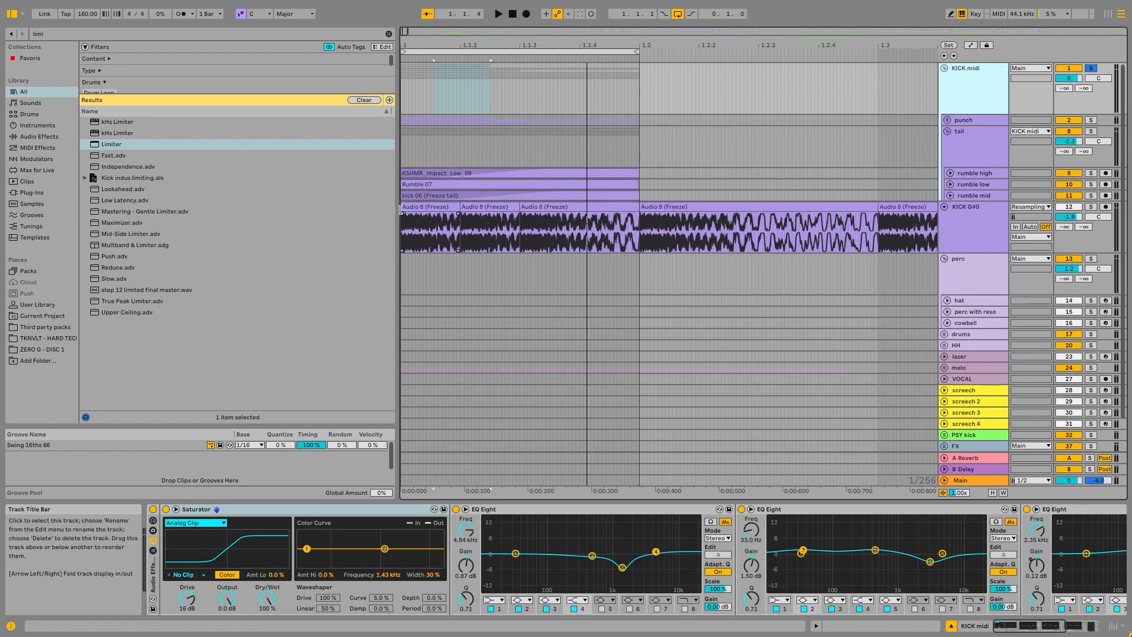
{"action": "key", "text": "space"}
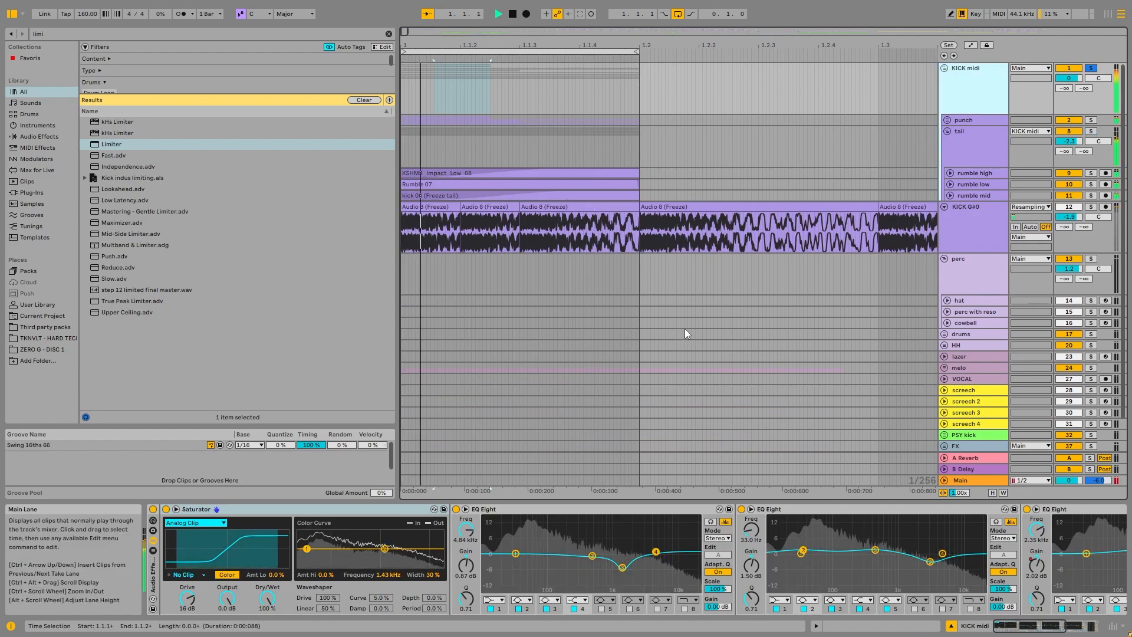
{"action": "key", "text": "space"}
Step: Unfold and solo the rumble high track, duplicate it and play the soloed copy
{"action": "left_click", "coordinate": [950, 173]}
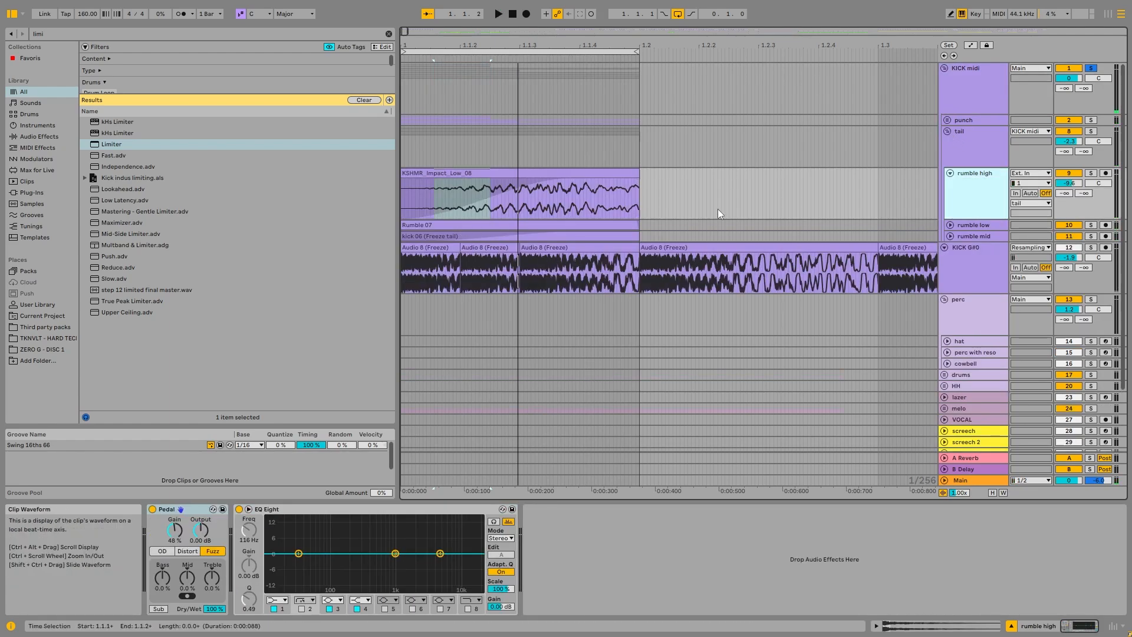
{"action": "key", "text": "s"}
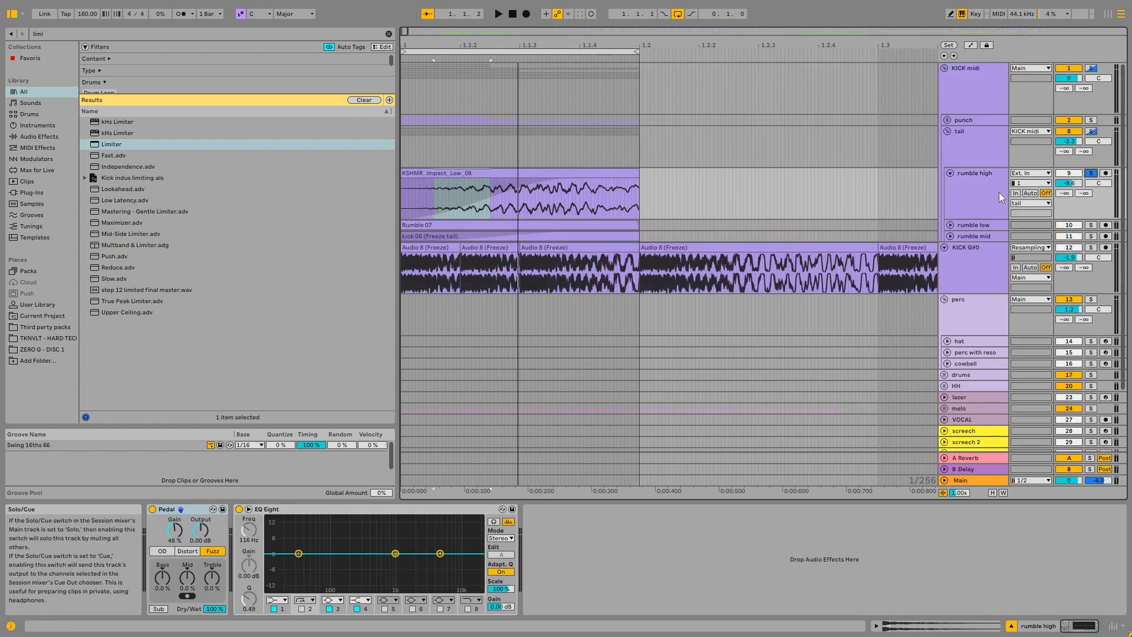
{"action": "key", "text": "ctrl+d"}
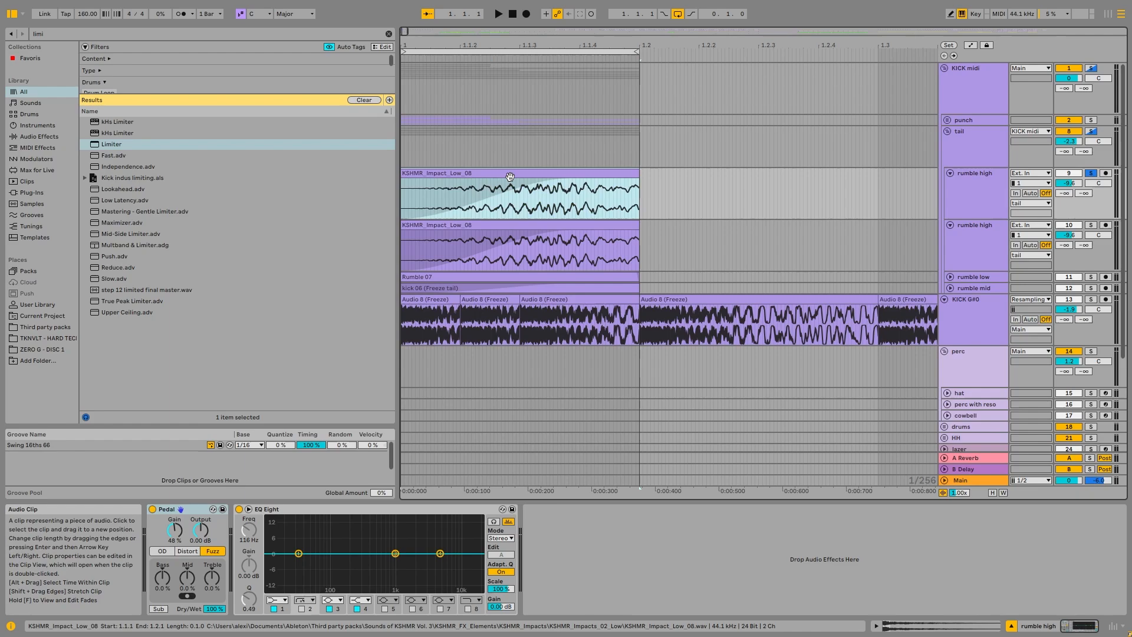
{"action": "key", "text": "space"}
Step: Search the browser for "impact" and preview samples from the Cymatics - 50k Impact series
{"action": "left_click", "coordinate": [172, 35]}
{"action": "key", "text": "BackSpace"}
{"action": "key", "text": "BackSpace"}
{"action": "key", "text": "BackSpace"}
{"action": "key", "text": "BackSpace"}
{"action": "type", "text": "impact"}
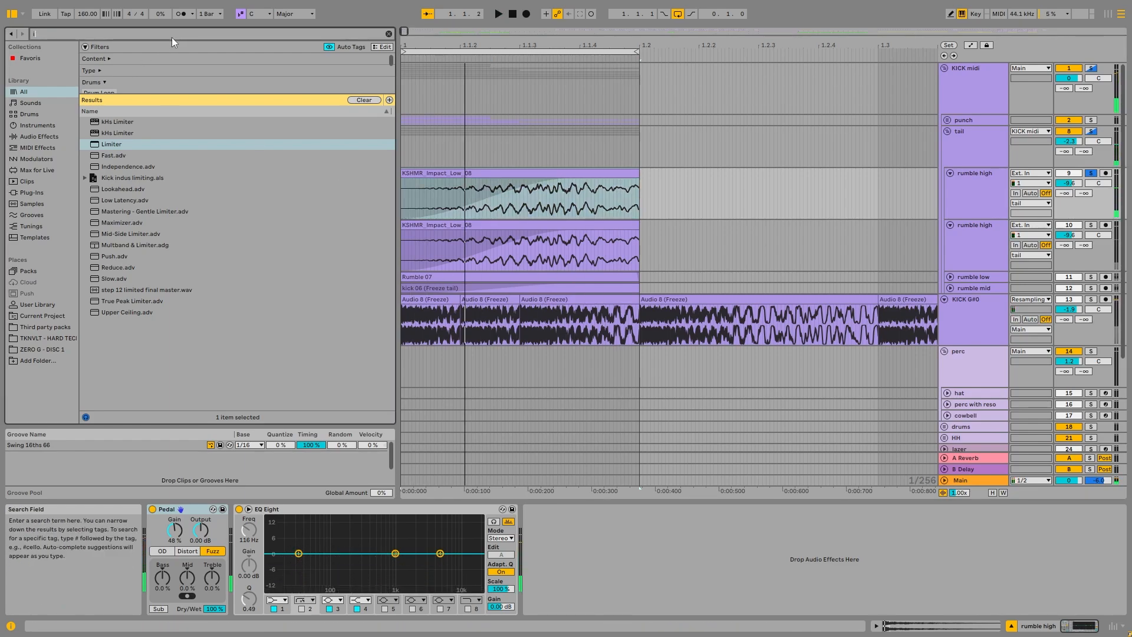
{"action": "left_click", "coordinate": [185, 291]}
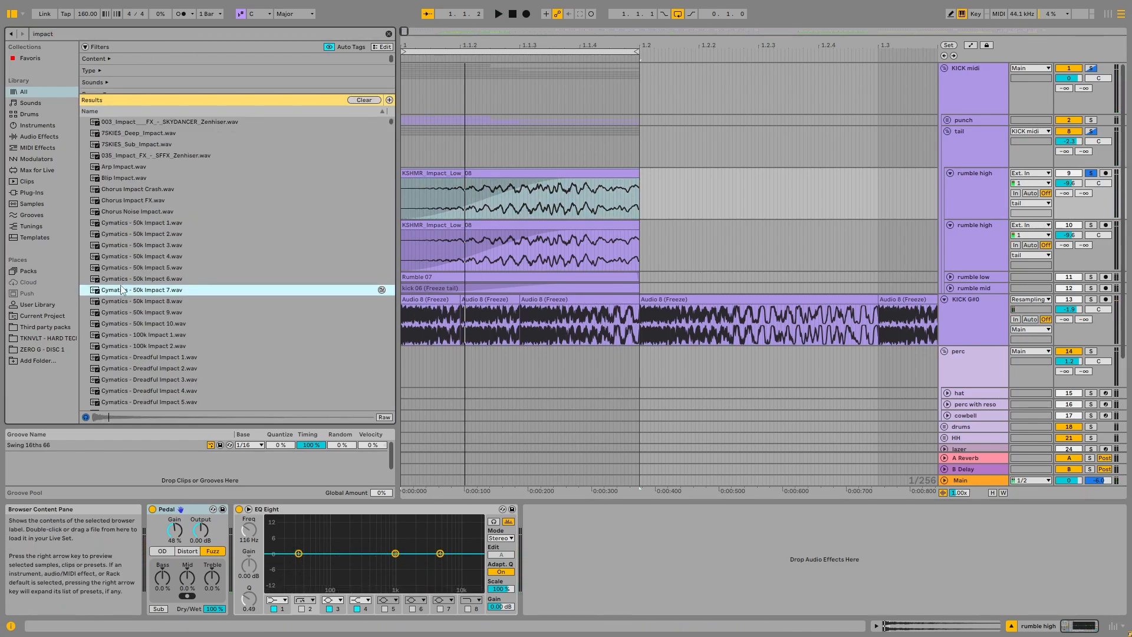
Step: Place Cymatics - 50k Impact 8.wav at the start of the soloed rumble high track and play it
{"action": "left_click_drag", "start_coordinate": [124, 301], "coordinate": [404, 199]}
{"action": "key", "text": "space"}
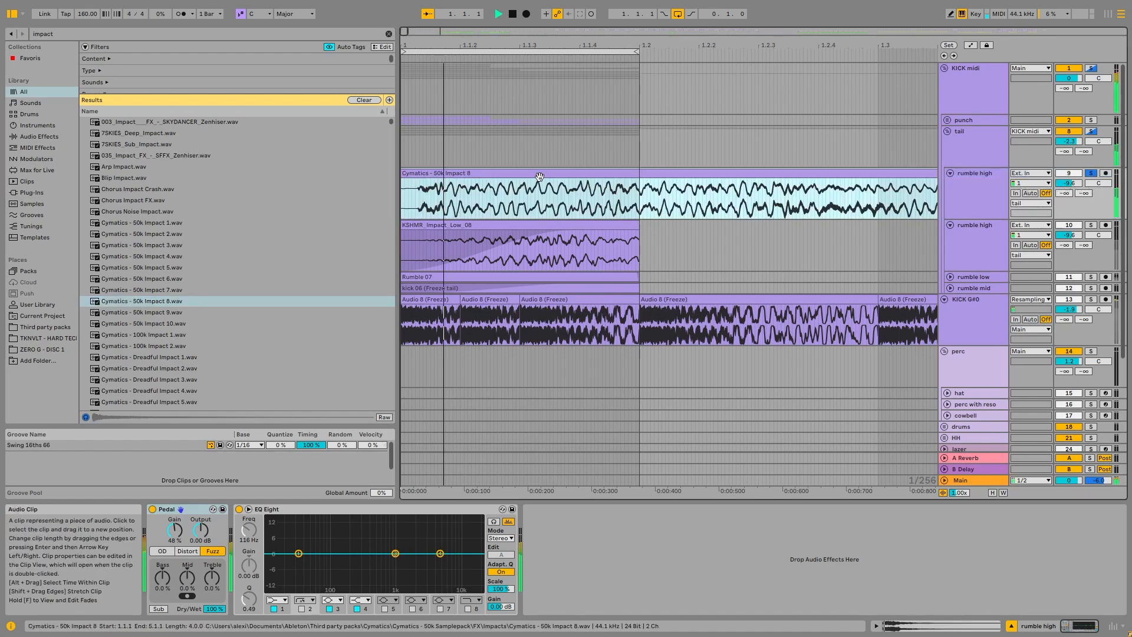
{"action": "key", "text": "space"}
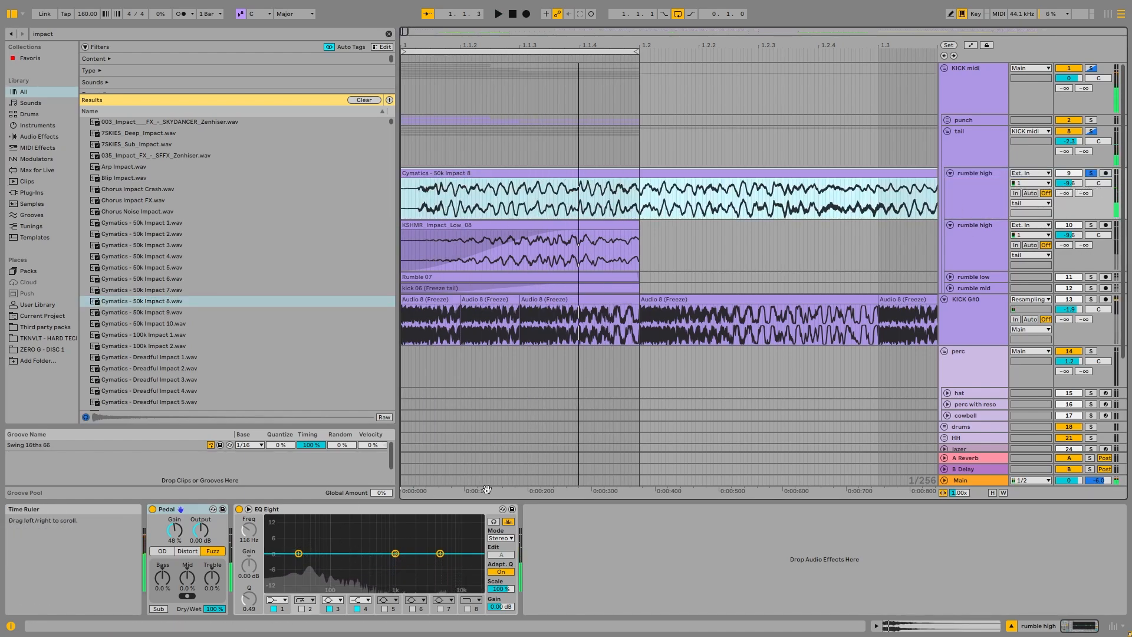
{"action": "key", "text": "space"}
Step: Transpose the Cymatics - 50k Impact 8 clip up 13 semitones while listening to it
{"action": "double_click", "coordinate": [579, 174]}
{"action": "key", "text": "space"}
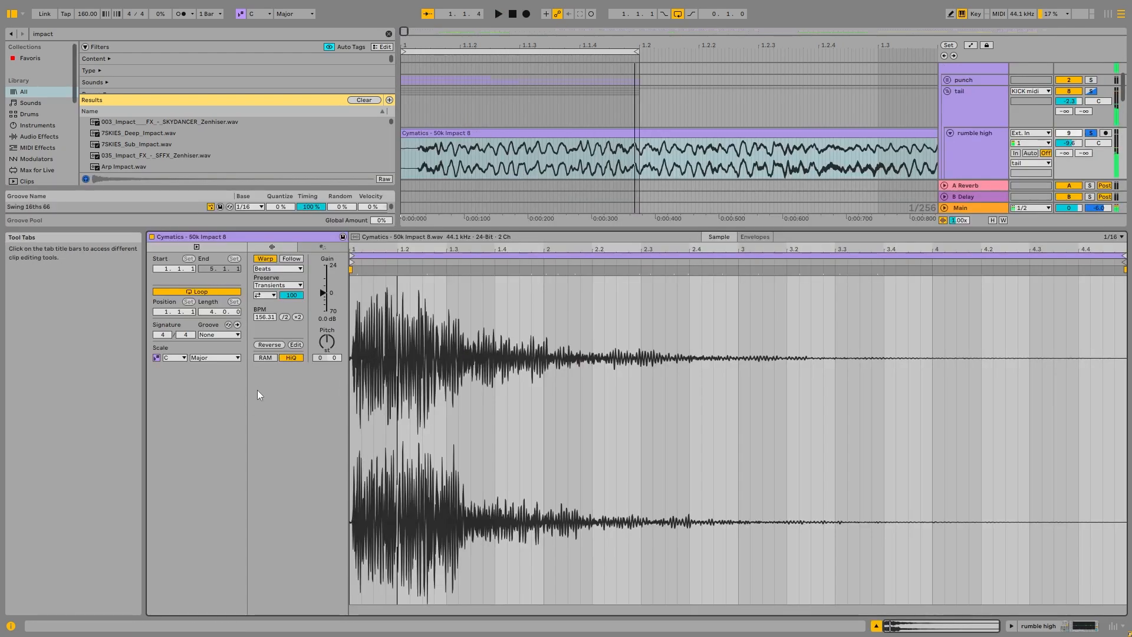
{"action": "key", "text": "space"}
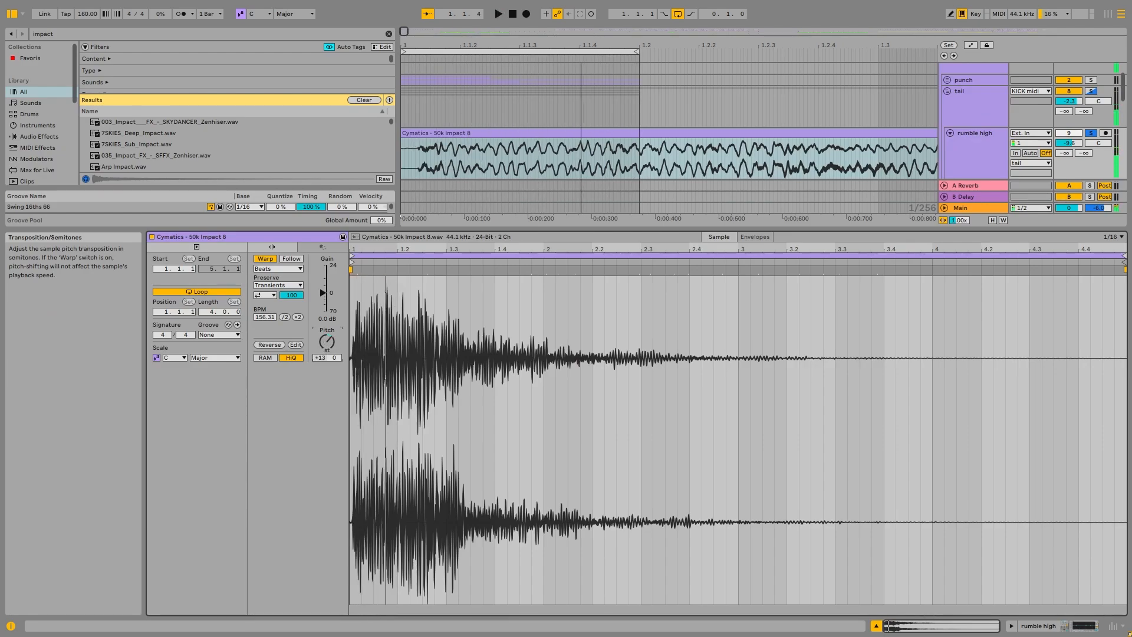
{"action": "key", "text": "space"}
Step: Replace the soloed rumble high clip with Cymatics - Drum & Bass Impact 1.wav, give it a long fade-in and play it
{"action": "double_click", "coordinate": [957, 152]}
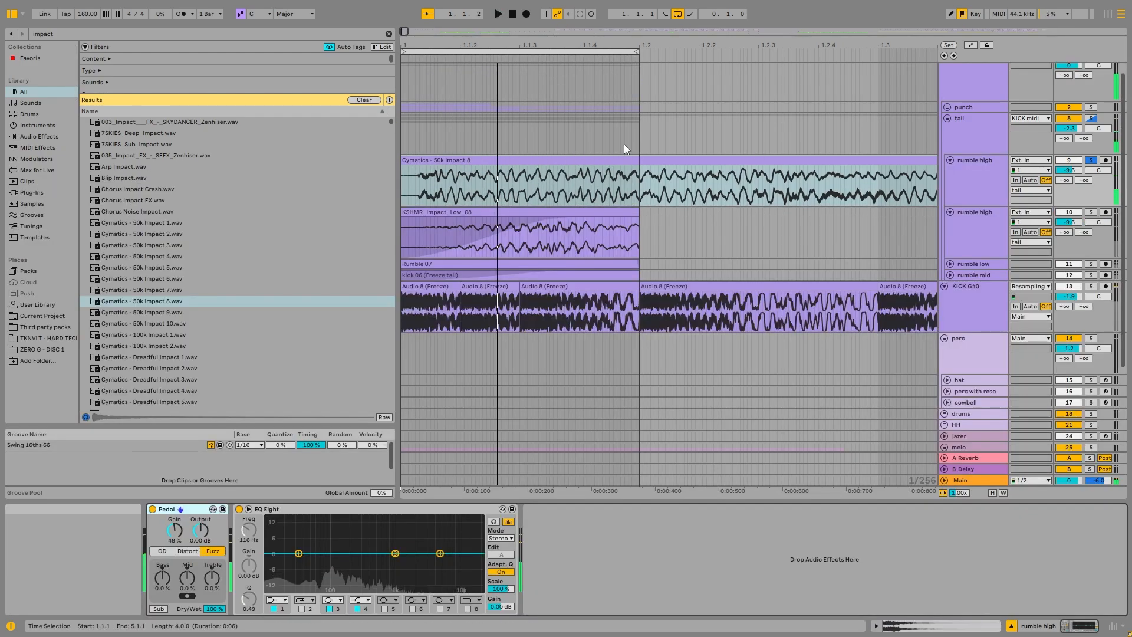
{"action": "scroll", "coordinate": [131, 270], "scroll_direction": "down", "scroll_amount": 5}
{"action": "left_click_drag", "start_coordinate": [139, 278], "coordinate": [539, 167]}
{"action": "key", "text": "space"}
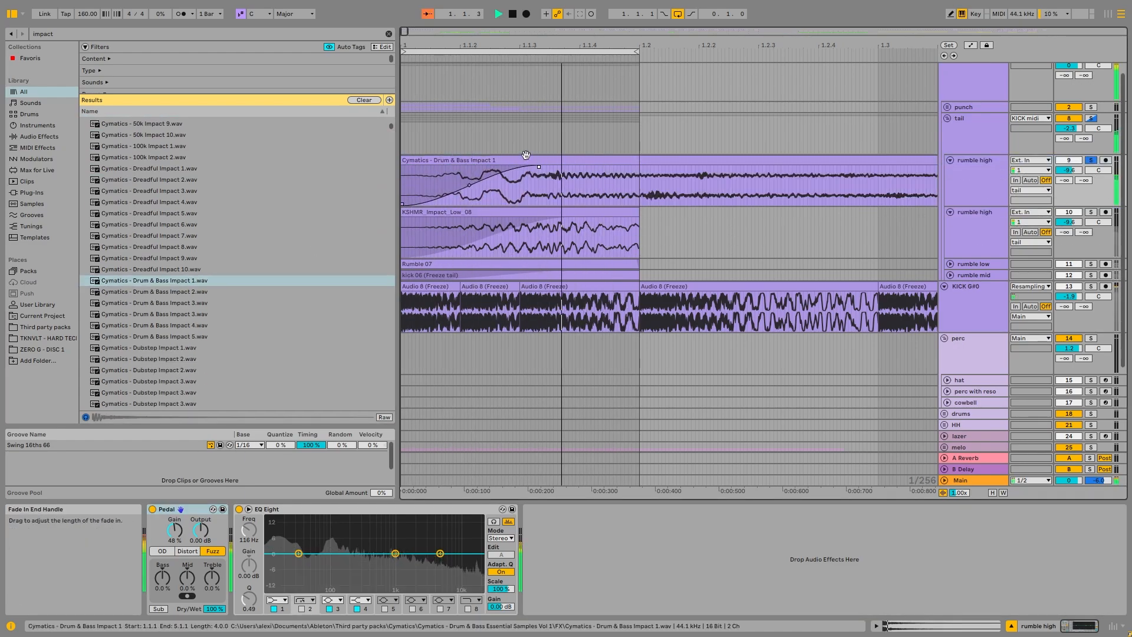
{"action": "key", "text": "space"}
Step: Audition the new impact layer within the soloed tail group and within the whole KICK midi group
{"action": "left_click", "coordinate": [1092, 120]}
{"action": "scroll", "coordinate": [1095, 89], "scroll_direction": "up", "scroll_amount": 1}
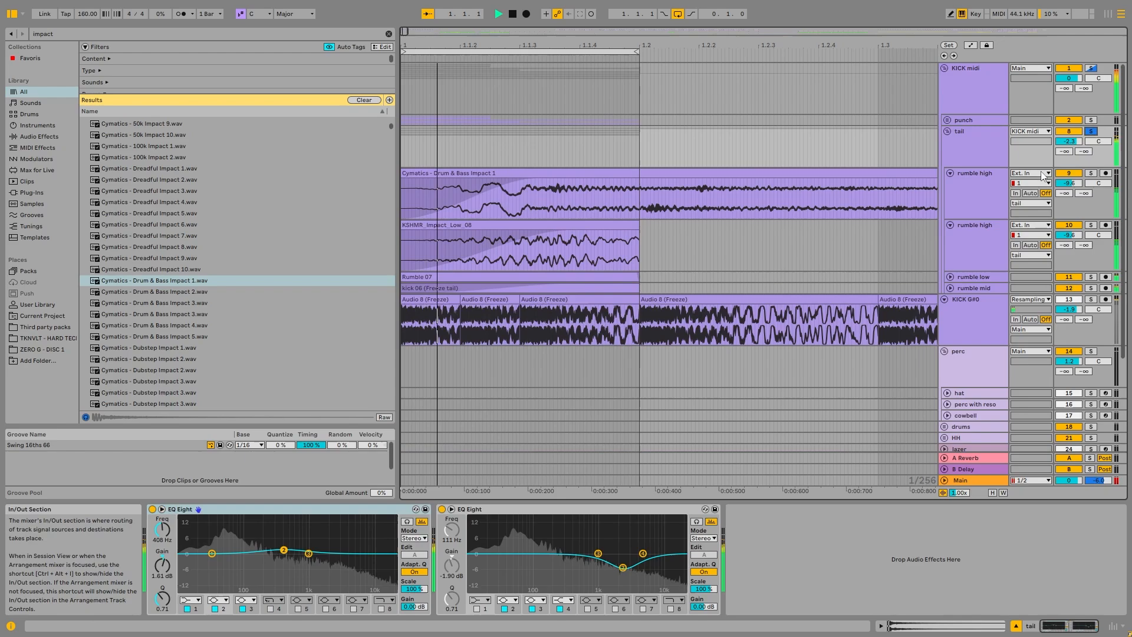
{"action": "left_click", "coordinate": [1091, 69]}
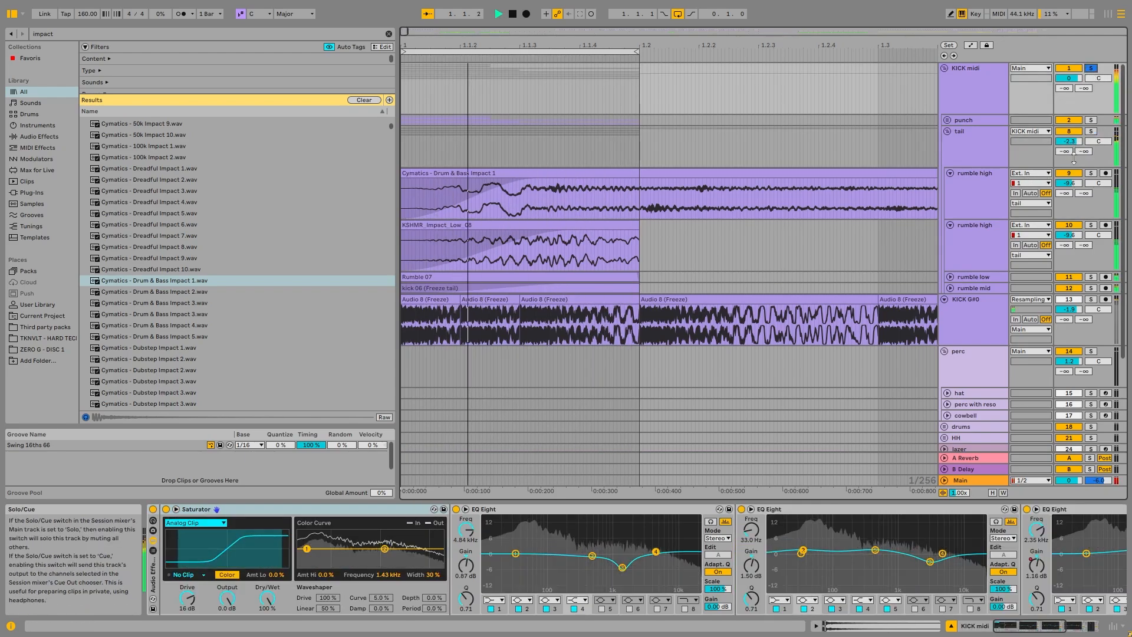
Step: Compare the two rumble high tracks, fold the KSHMR_Impact_Low_08 one and delete the one holding Cymatics - Drum & Bass Impact 1
{"action": "left_click", "coordinate": [975, 199]}
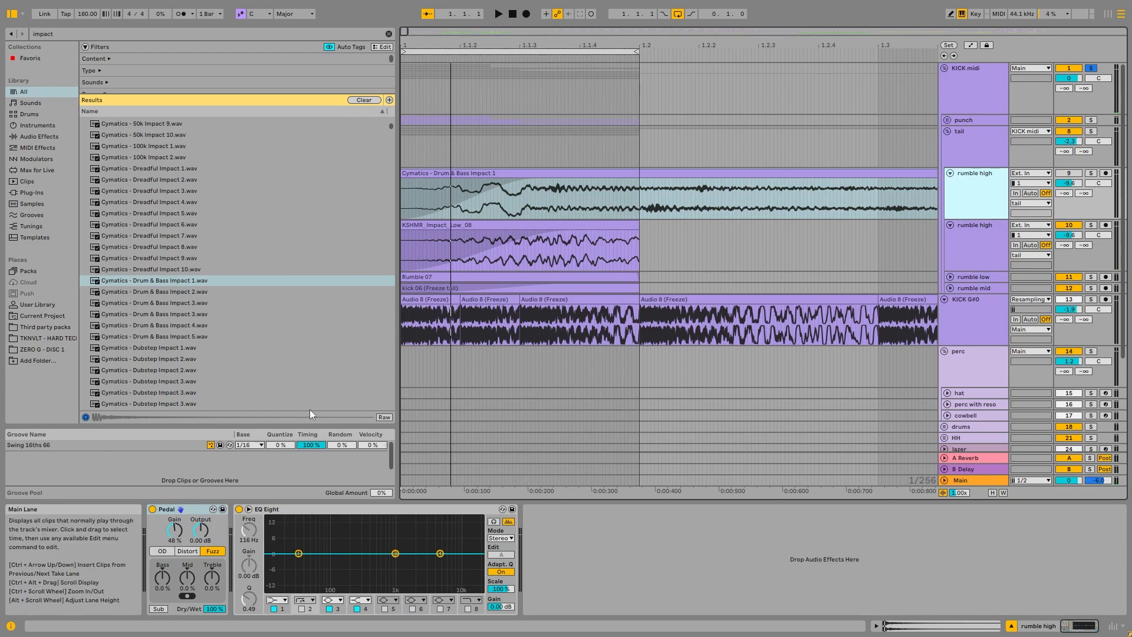
{"action": "left_click", "coordinate": [969, 257]}
{"action": "left_click", "coordinate": [971, 190]}
{"action": "left_click", "coordinate": [971, 251]}
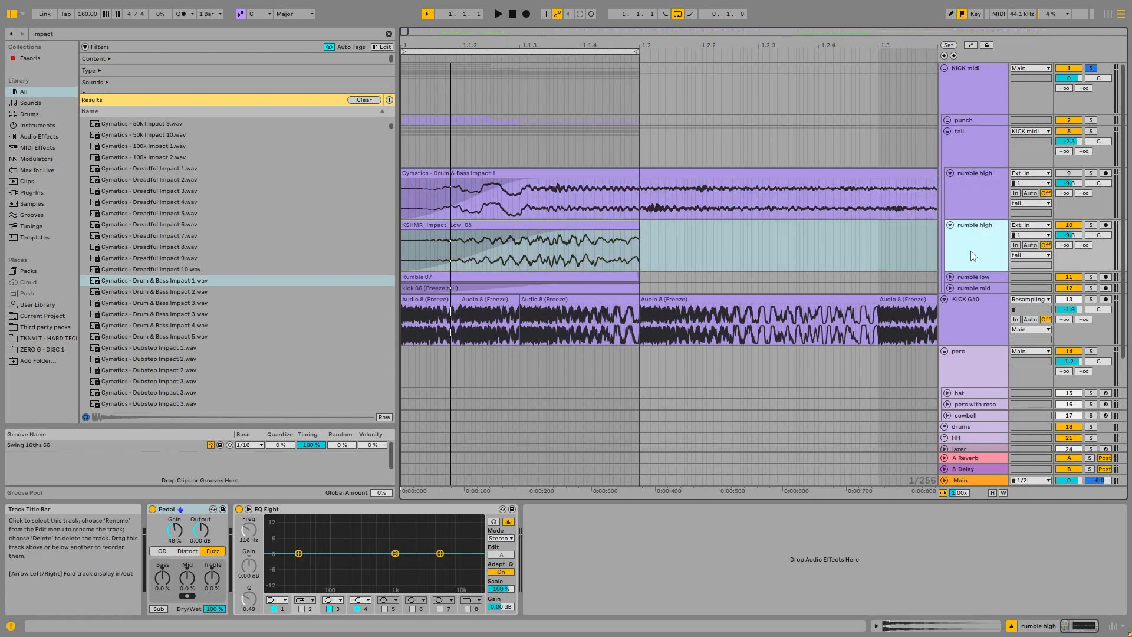
{"action": "left_click", "coordinate": [951, 226]}
{"action": "left_click", "coordinate": [982, 197]}
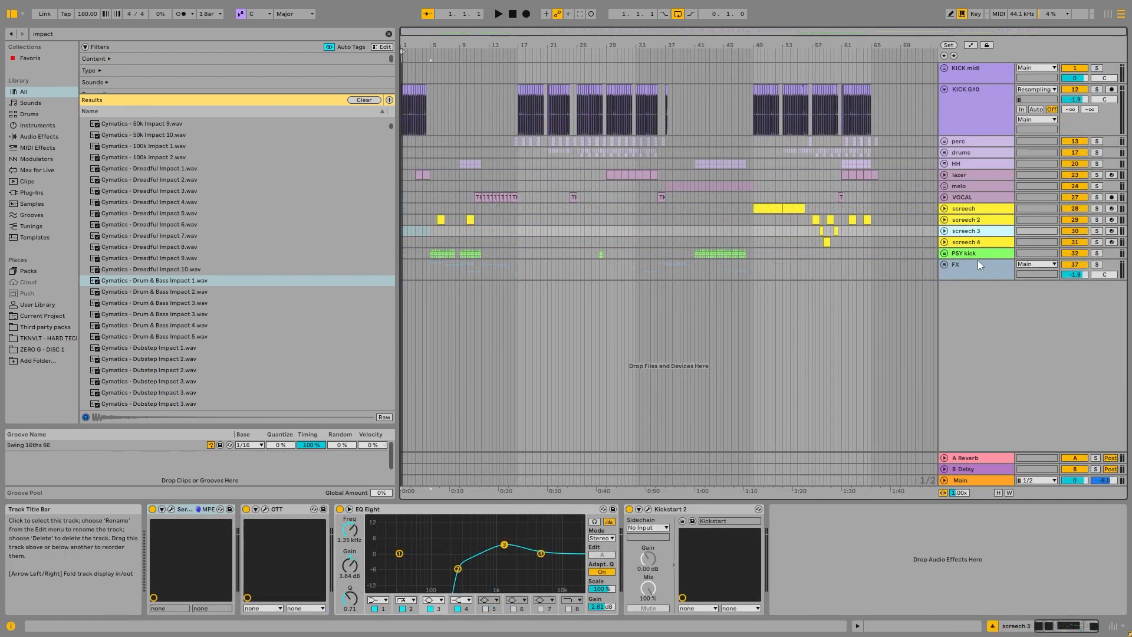
Step: Unfold the PSY kick group and loop the Cymatics - FX Essentials Impact 2 clip at the start of bar 6
{"action": "left_click", "coordinate": [962, 255]}
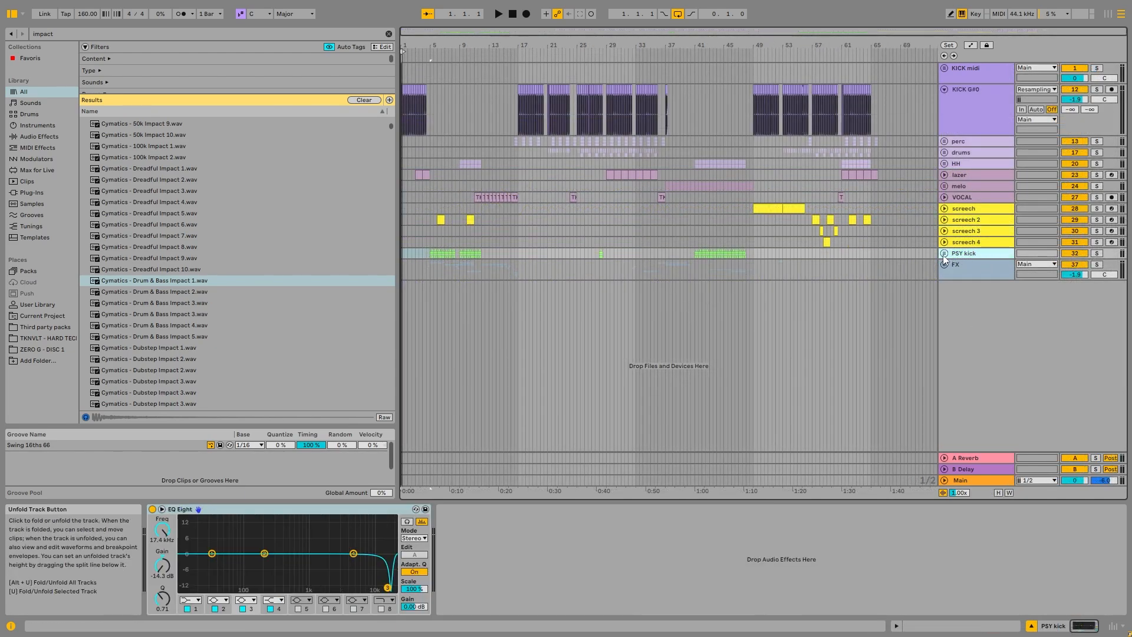
{"action": "left_click", "coordinate": [944, 255]}
{"action": "scroll", "coordinate": [437, 308], "scroll_direction": "up", "scroll_amount": 10}
{"action": "left_click", "coordinate": [489, 306]}
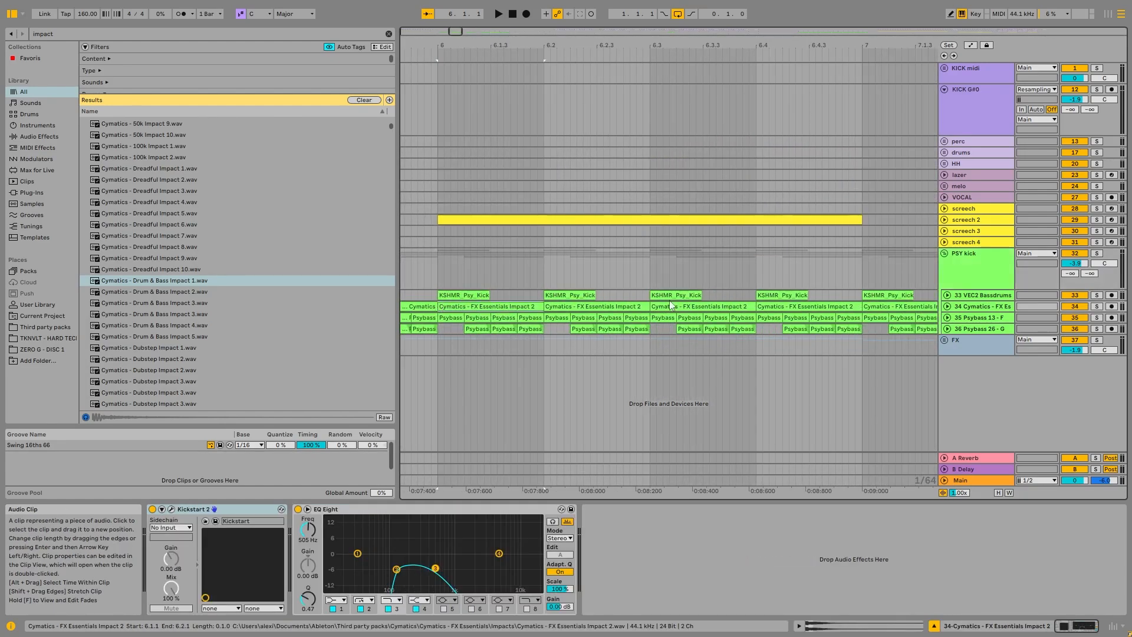
{"action": "key", "text": "ctrl+l"}
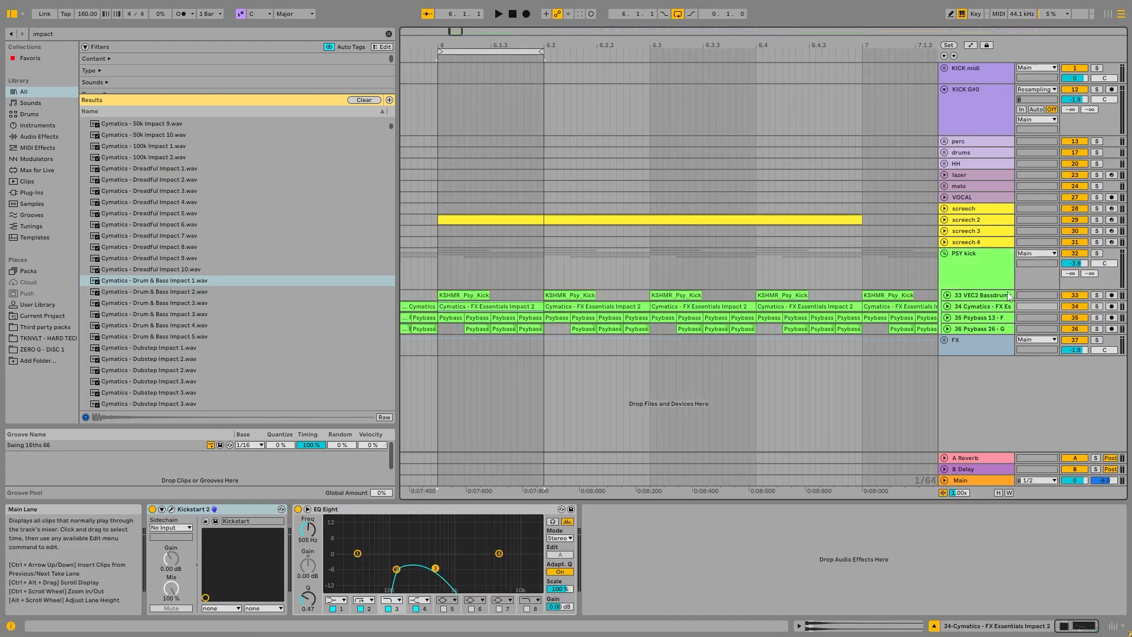
Step: Solo the PSY kick group, unfold its VEC2 Bassdrums track and play that track on its own
{"action": "left_click", "coordinate": [1096, 253]}
{"action": "left_click", "coordinate": [961, 295]}
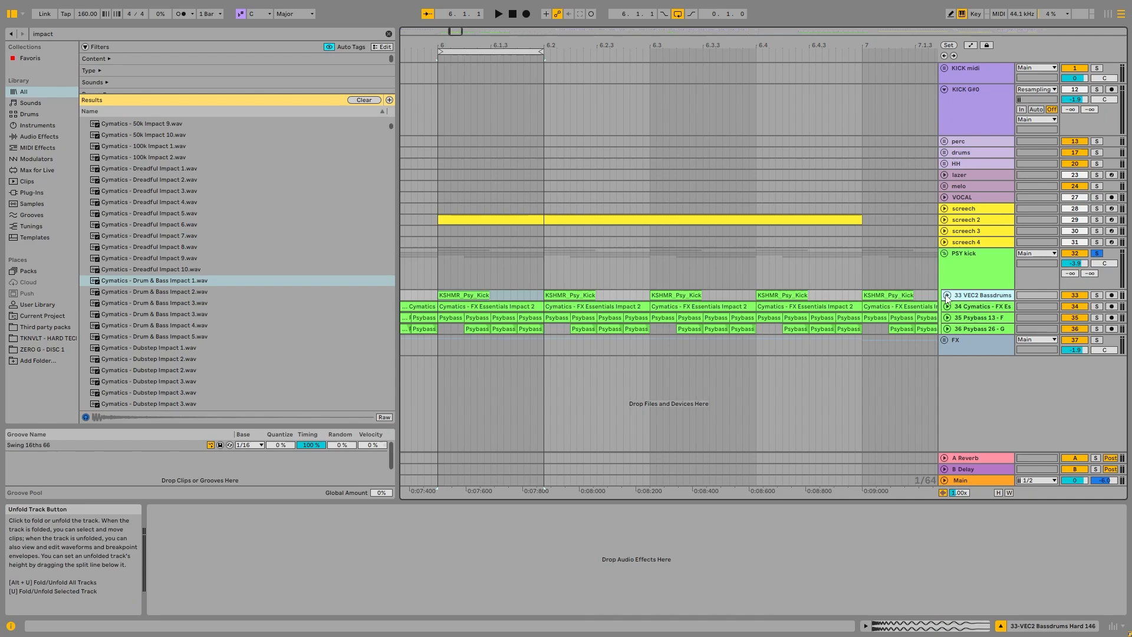
{"action": "left_click", "coordinate": [947, 295]}
{"action": "left_click", "coordinate": [459, 294]}
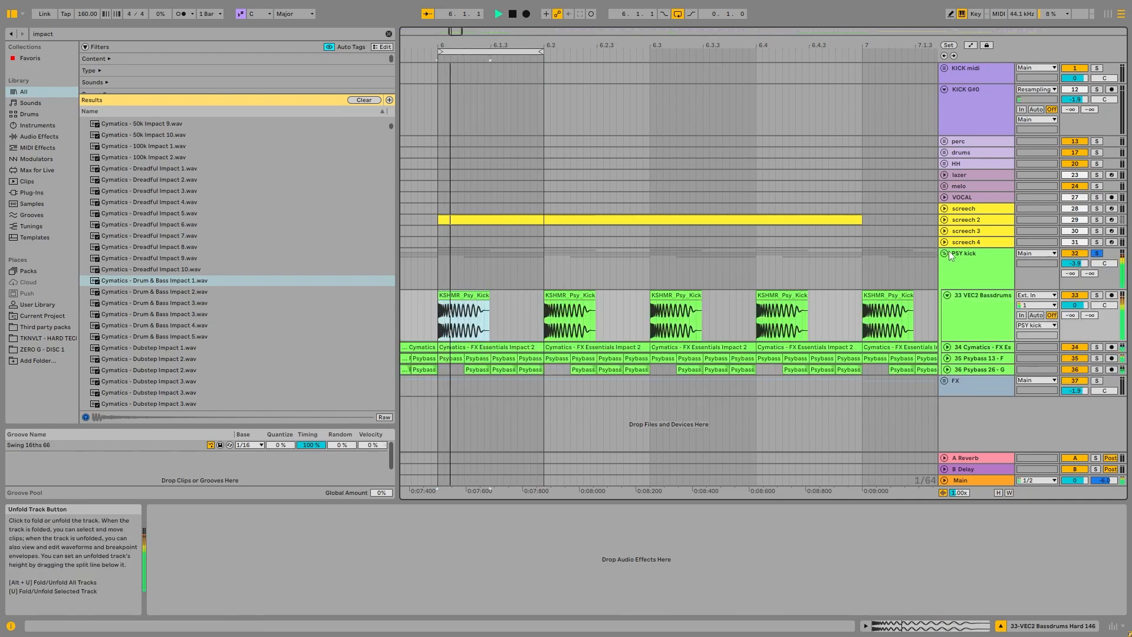
{"action": "left_click", "coordinate": [1097, 295]}
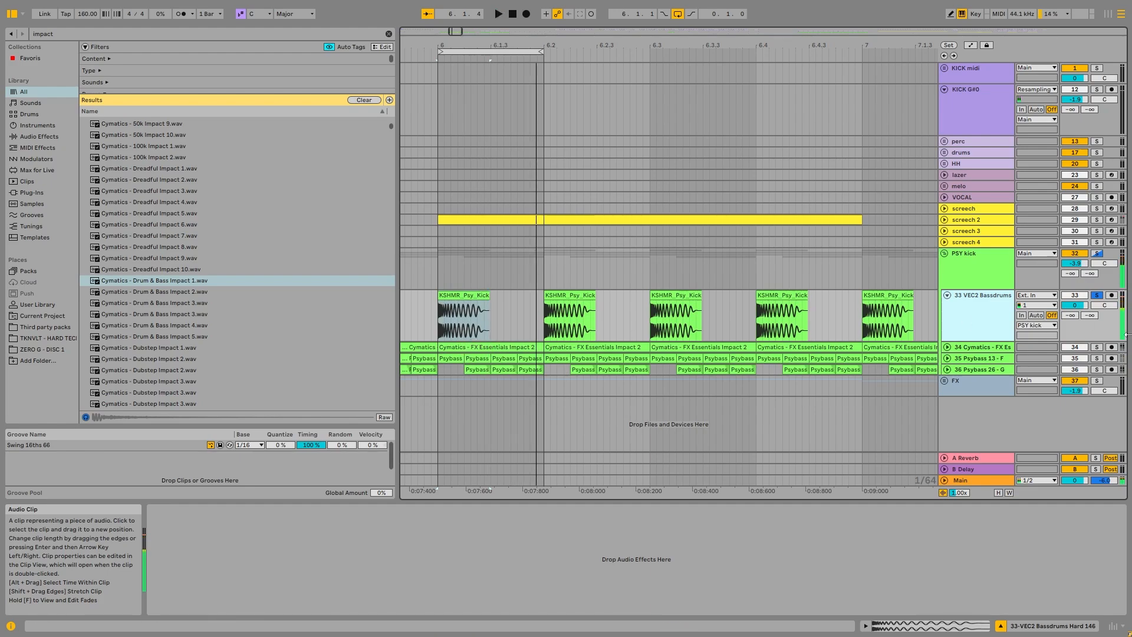
Step: Unfold the Cymatics - FX Essentials Impact 2 track, solo it and play its looped clip through Kickstart 2 and EQ Eight
{"action": "left_click", "coordinate": [947, 347]}
{"action": "left_click", "coordinate": [1092, 347]}
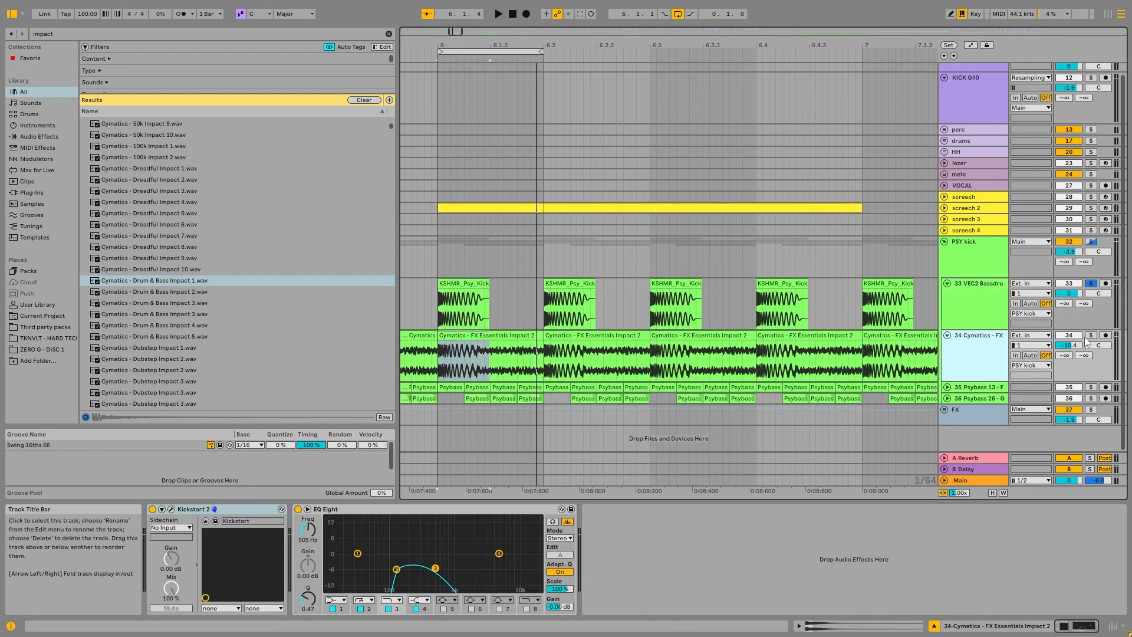
{"action": "key", "text": "space"}
{"action": "left_click", "coordinate": [533, 336]}
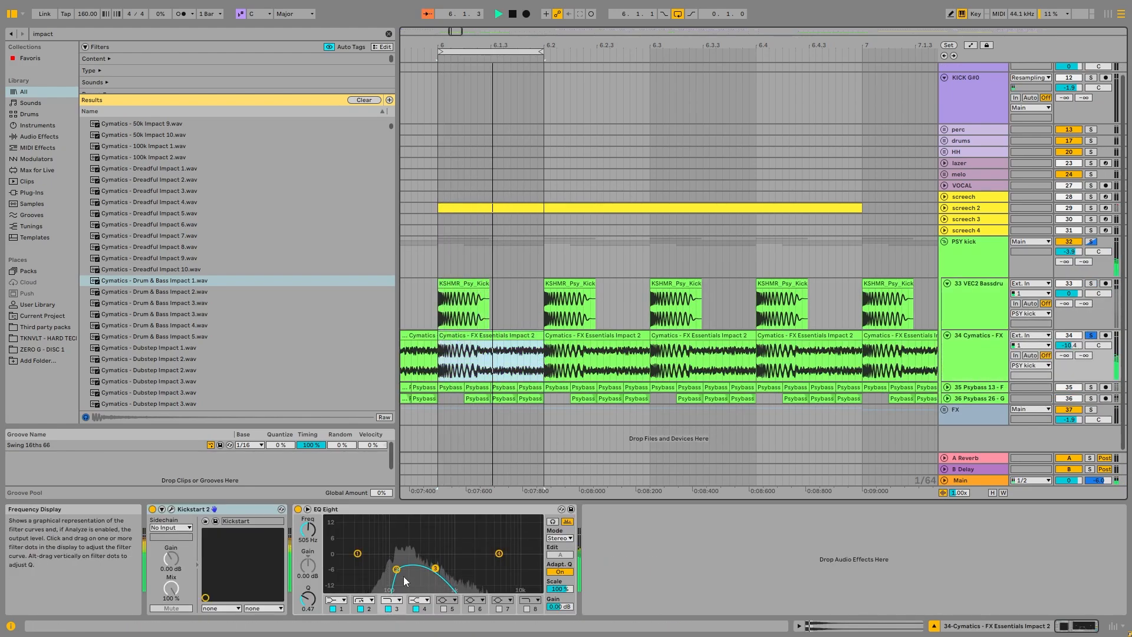
Step: Compare the Cymatics - FX Essentials Impact 2 track with EQ Eight off and on, and play it together with the VEC2 Bassdrums track
{"action": "left_click", "coordinate": [307, 508]}
{"action": "left_click", "coordinate": [307, 509]}
{"action": "left_click", "coordinate": [1091, 284], "text": "ctrl"}
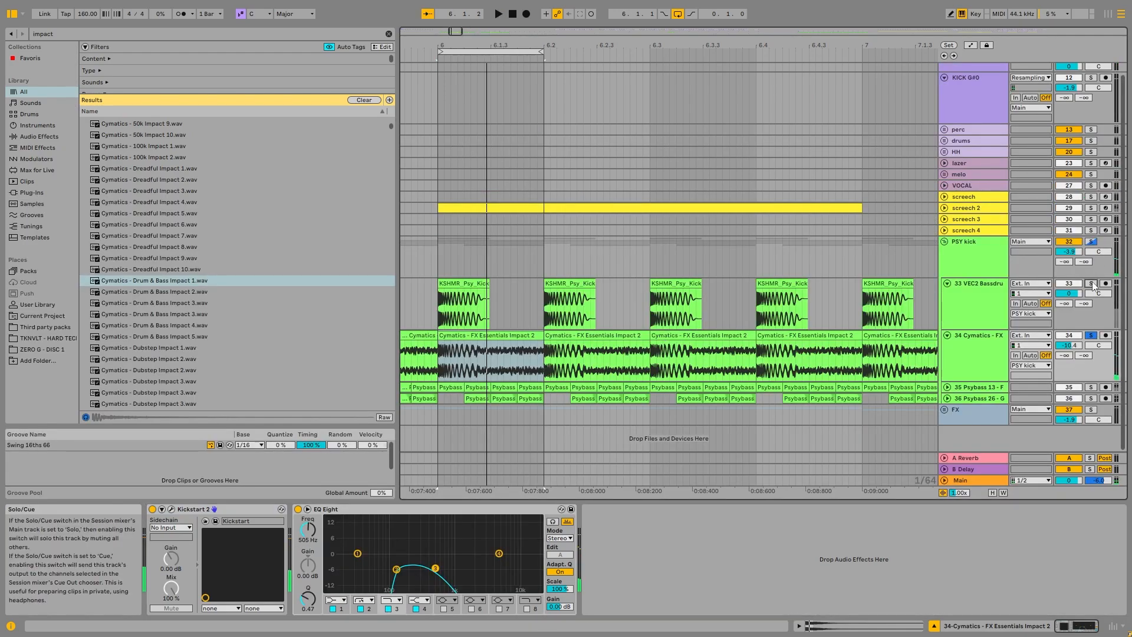
{"action": "key", "text": "space"}
Step: Unfold and solo the Psybass 13 - F track, and play its first bass clip in bar 6 through Kickstart 2 and EQ Eight
{"action": "left_click", "coordinate": [948, 388]}
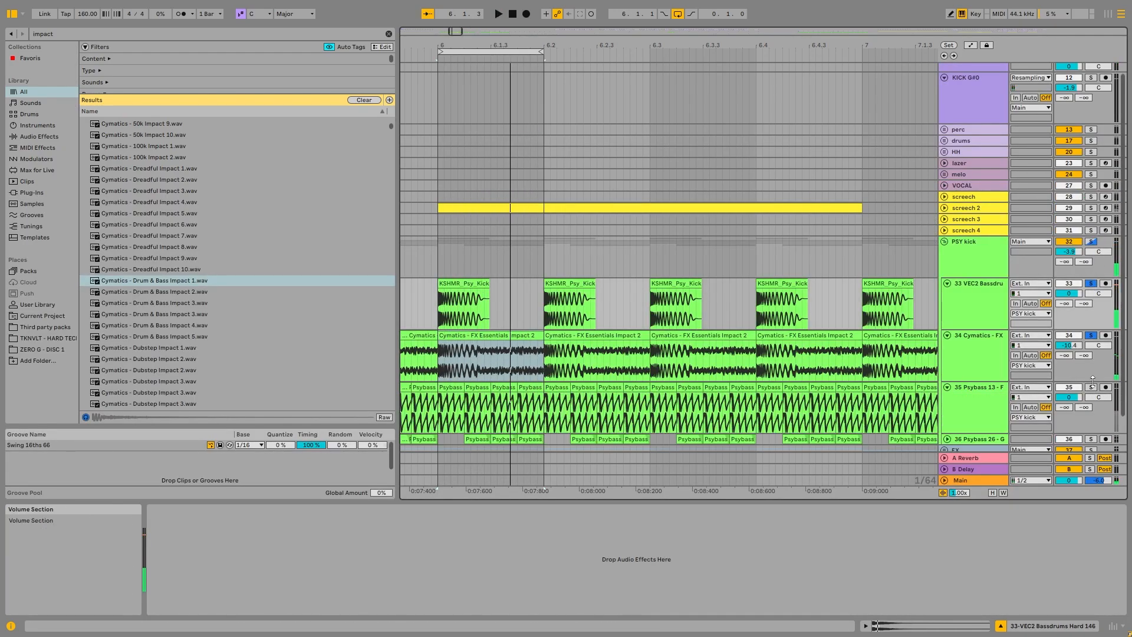
{"action": "left_click", "coordinate": [1091, 387]}
{"action": "scroll", "coordinate": [386, 392], "scroll_direction": "up", "scroll_amount": 1}
{"action": "left_click", "coordinate": [457, 389]}
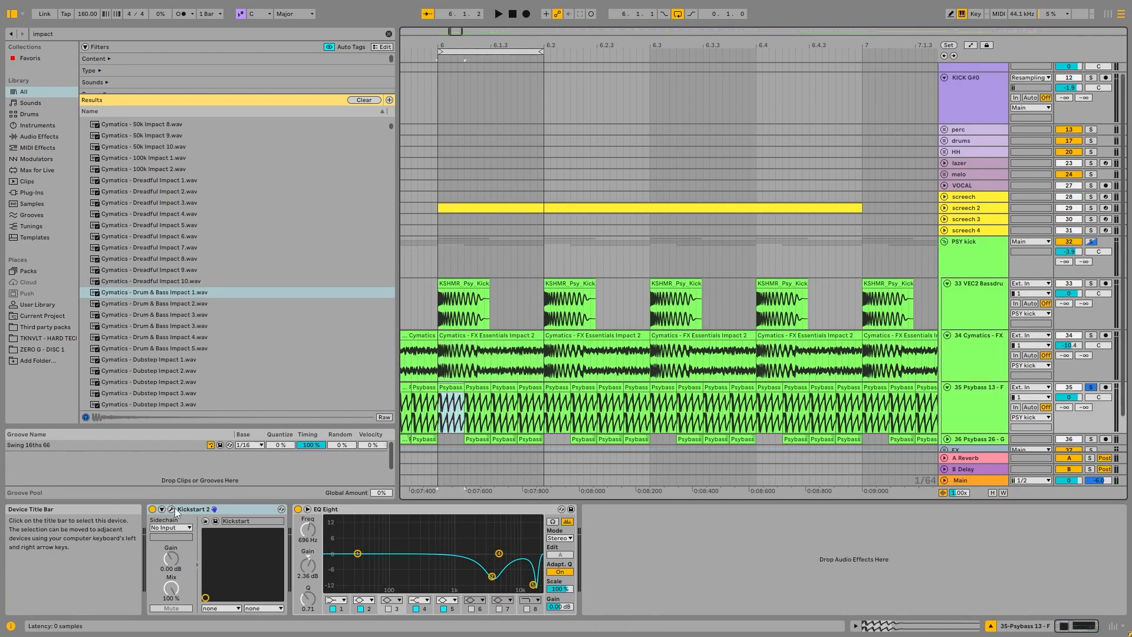
{"action": "left_click", "coordinate": [172, 509]}
{"action": "key", "text": "space"}
{"action": "left_click", "coordinate": [397, 113]}
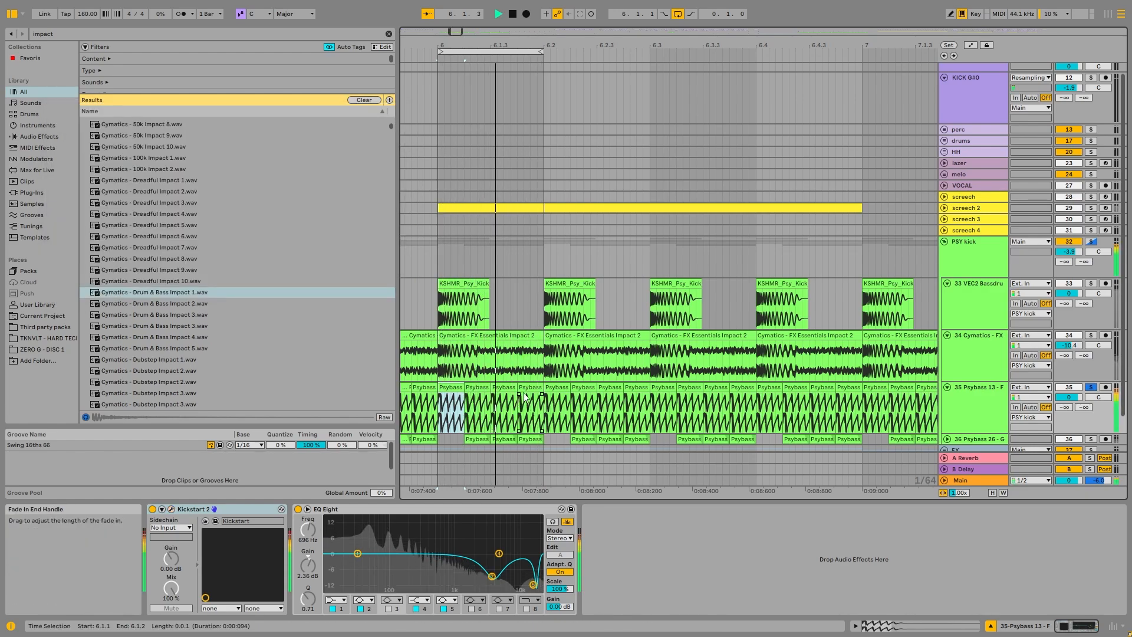
{"action": "key", "text": "space"}
Step: Select the four Psybass 13 - F clips across the first beat of bar 6 and play them
{"action": "scroll", "coordinate": [460, 413], "scroll_direction": "up", "scroll_amount": 3}
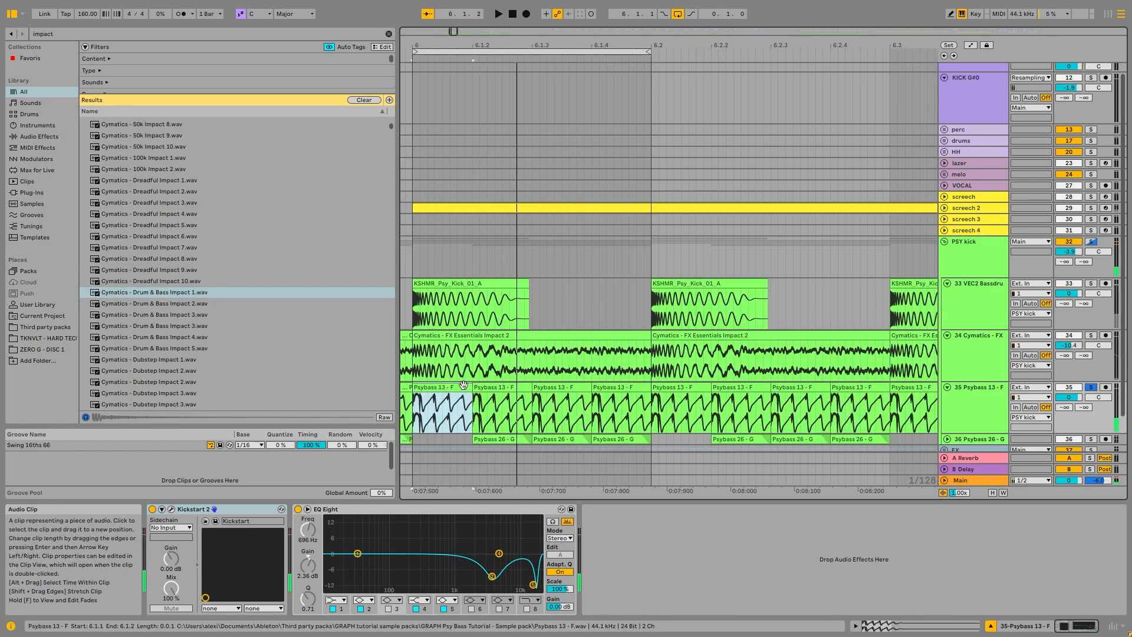
{"action": "left_click", "coordinate": [604, 387], "text": "shift"}
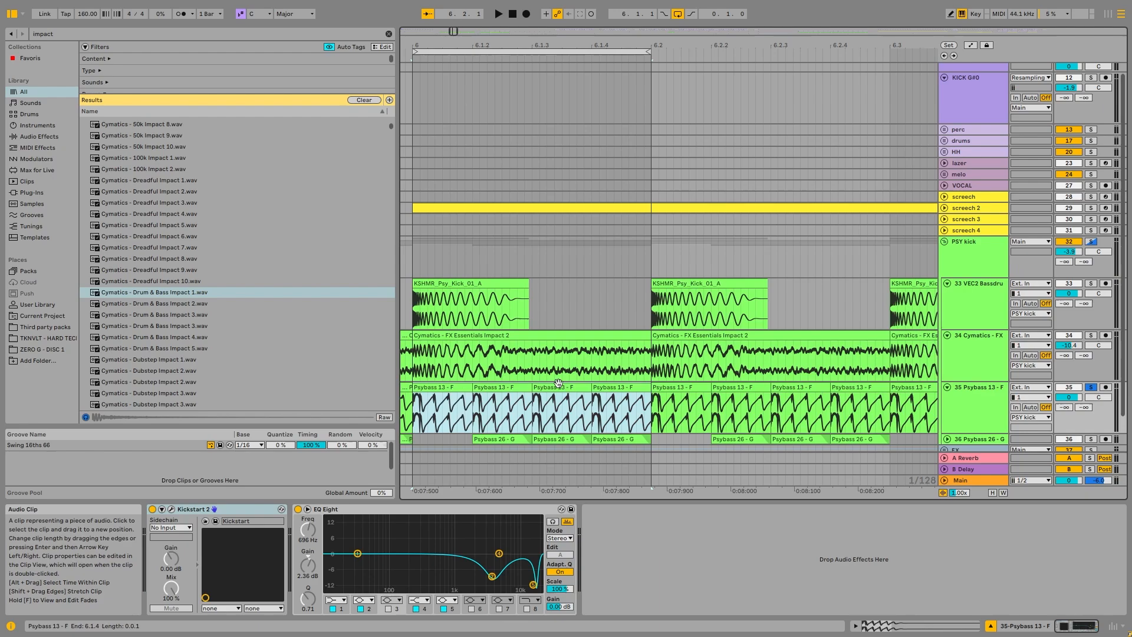
{"action": "key", "text": "space"}
{"action": "key", "text": "space"}
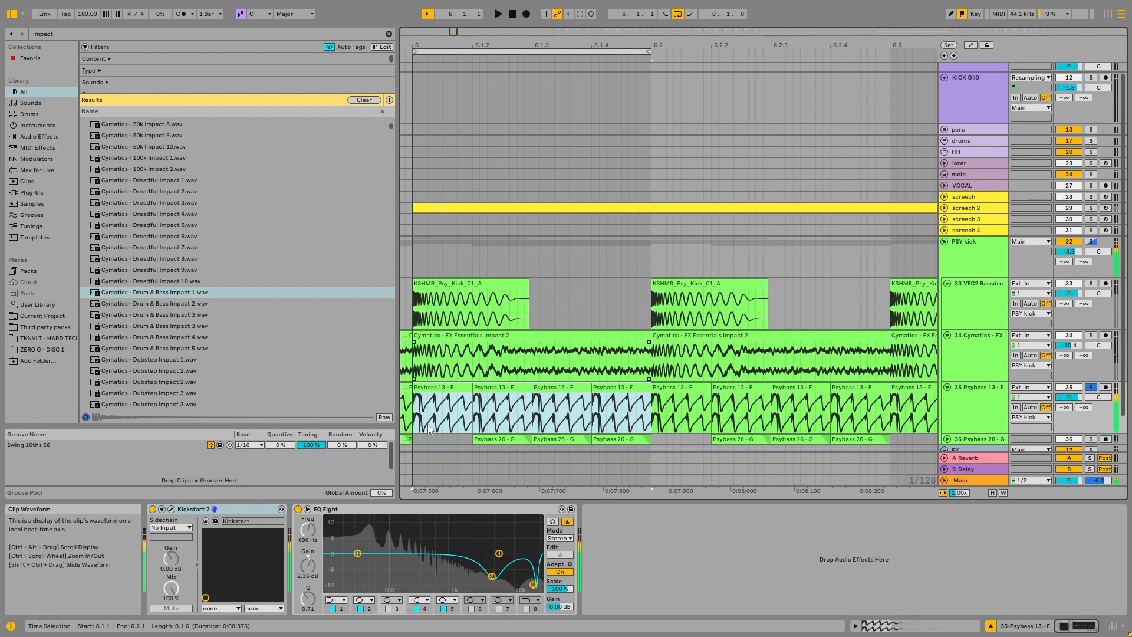
Step: Inspect the sample and transposition of the Psybass 13 - F clip at 6.1.2 and return to the track devices
{"action": "double_click", "coordinate": [488, 391]}
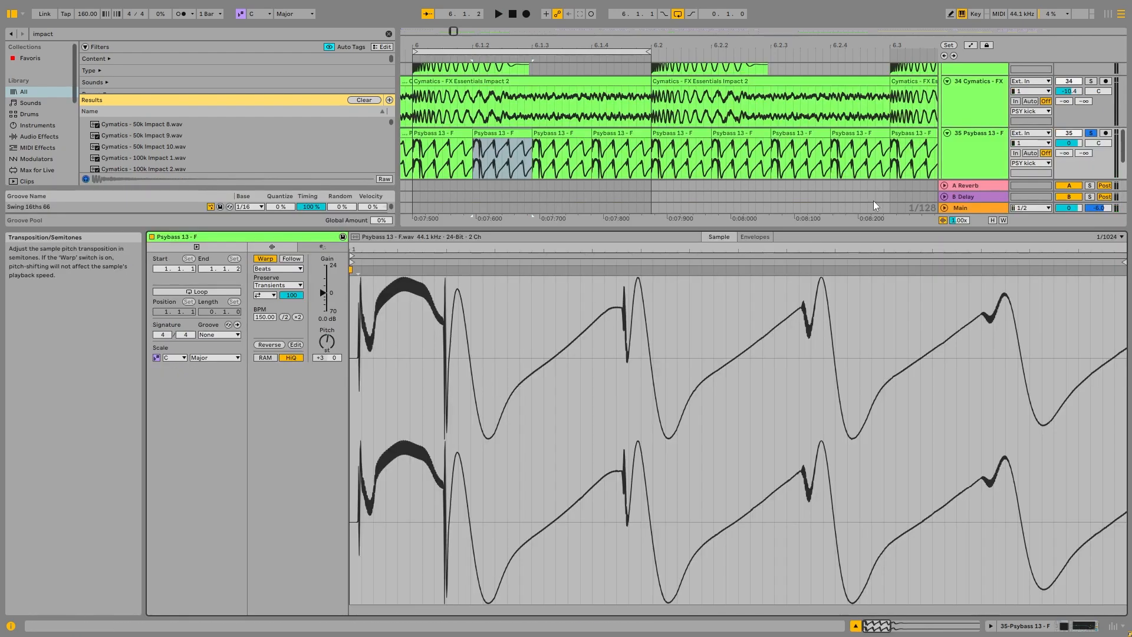
{"action": "double_click", "coordinate": [957, 157]}
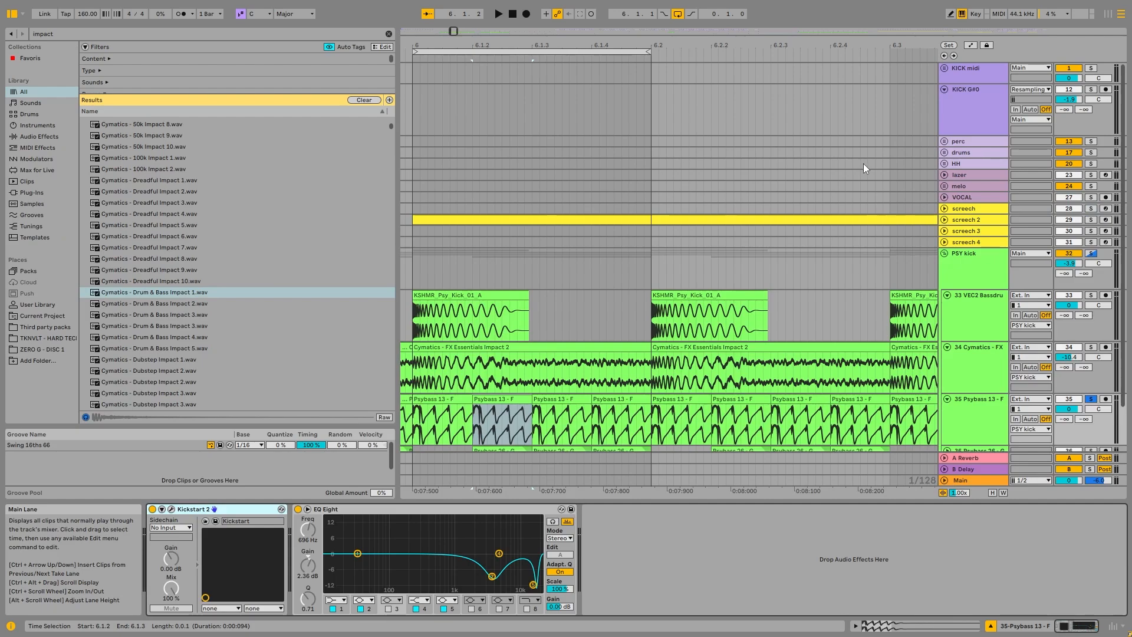
{"action": "left_click", "coordinate": [974, 117]}
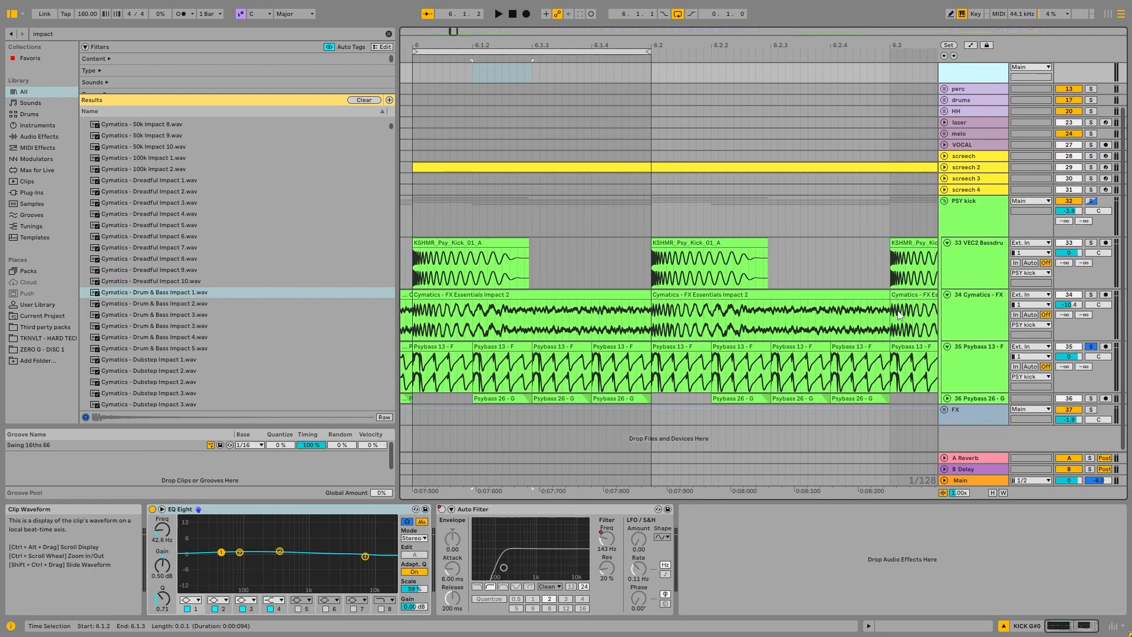
Step: Unfold and solo the Psybass 26 - G track and play its offbeat clips from bar 6 through EQ Eight
{"action": "scroll", "coordinate": [637, 413], "scroll_direction": "down", "scroll_amount": 3}
{"action": "left_click", "coordinate": [637, 435]}
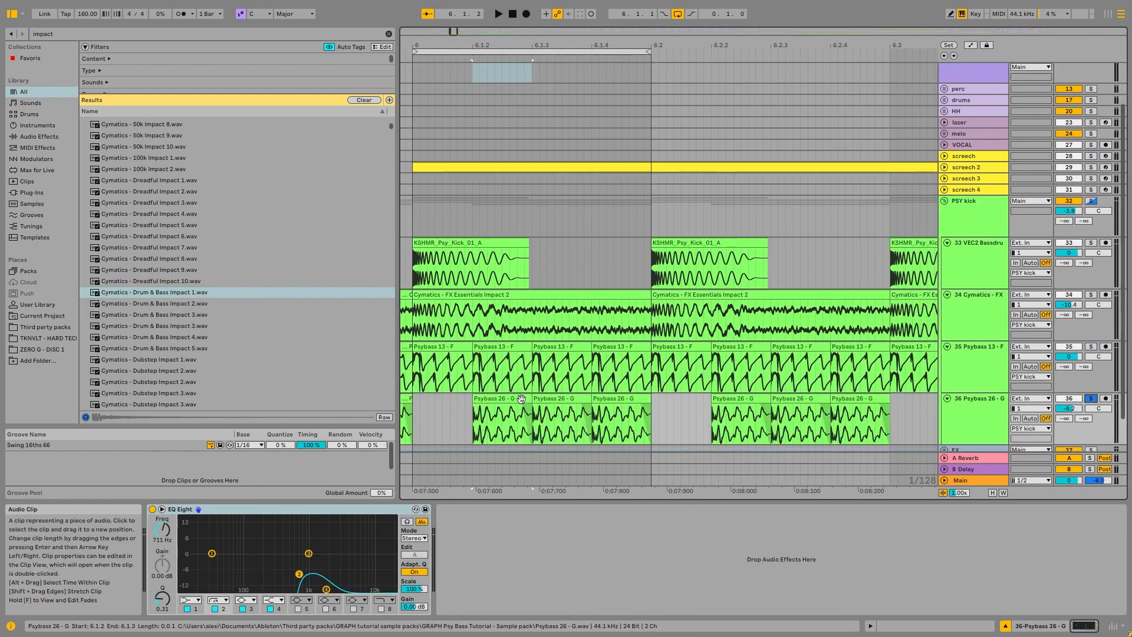
{"action": "left_click", "coordinate": [501, 399]}
{"action": "left_click", "coordinate": [415, 408]}
{"action": "key", "text": "space"}
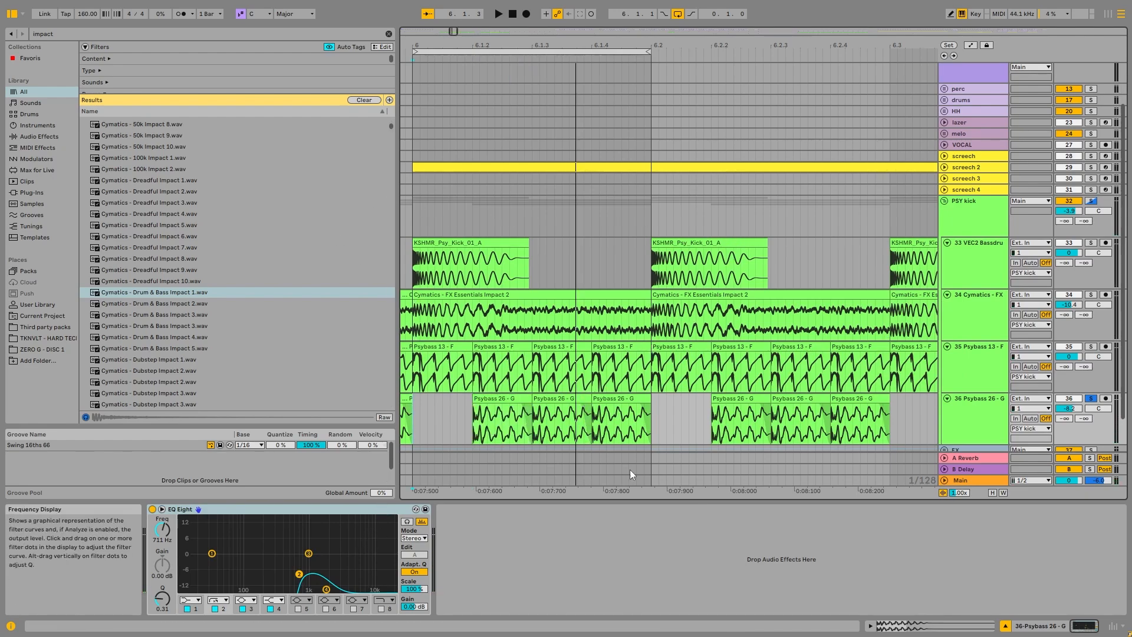
Step: Play the Psybass 13 - F and Psybass 26 - G tracks together, and solo the PSY kick group to play all its layers
{"action": "left_click", "coordinate": [1091, 347]}
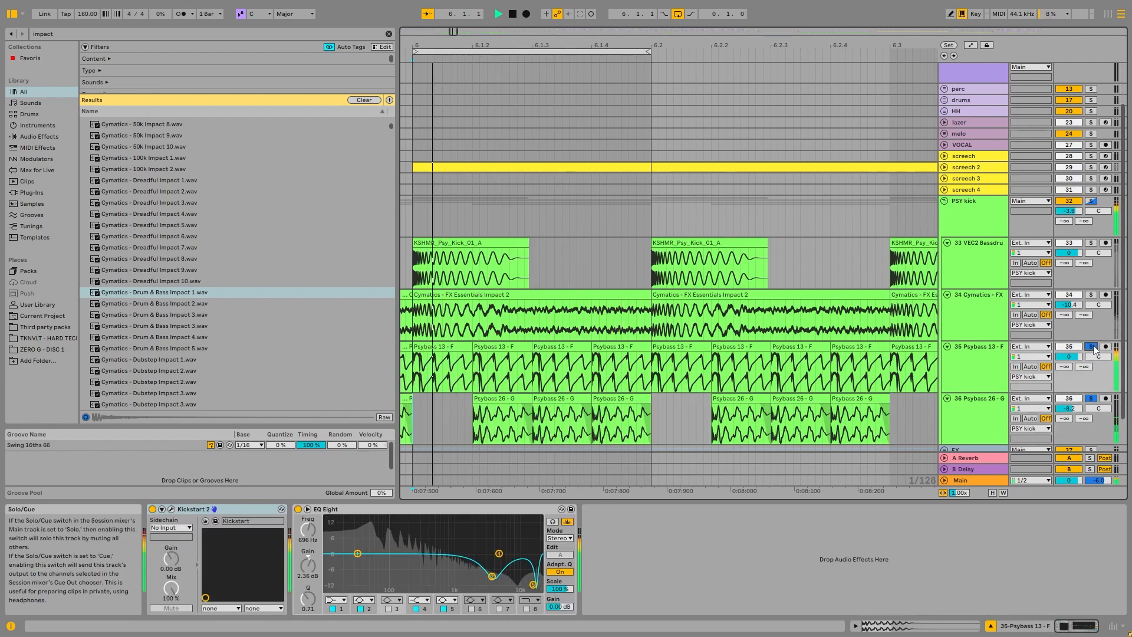
{"action": "left_click", "coordinate": [1092, 201]}
{"action": "key", "text": "space"}
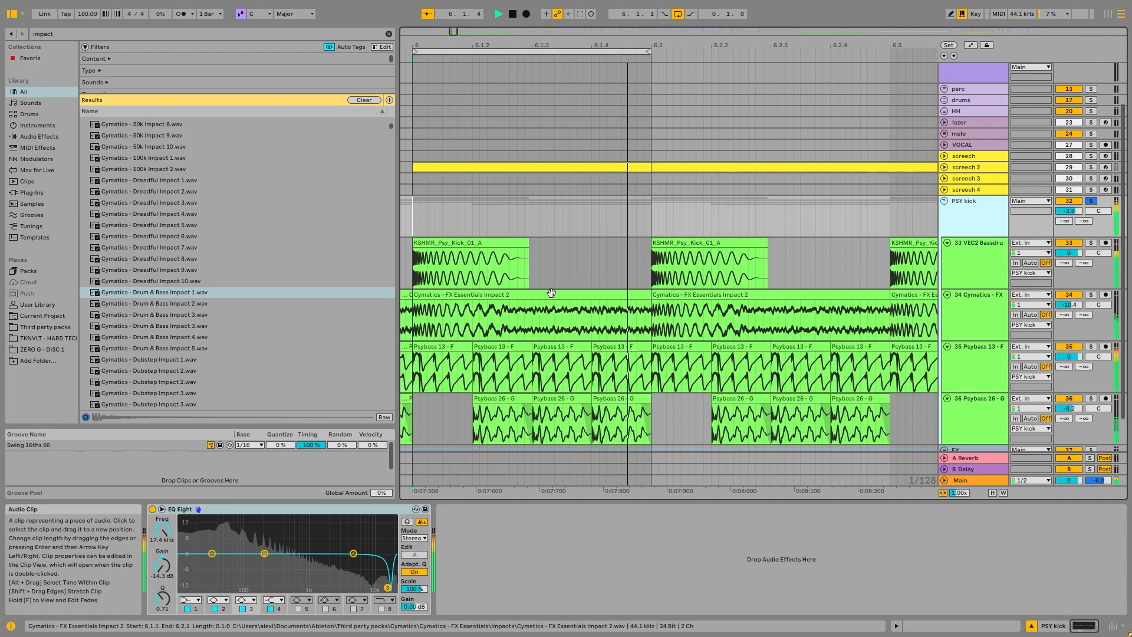
{"action": "key", "text": "space"}
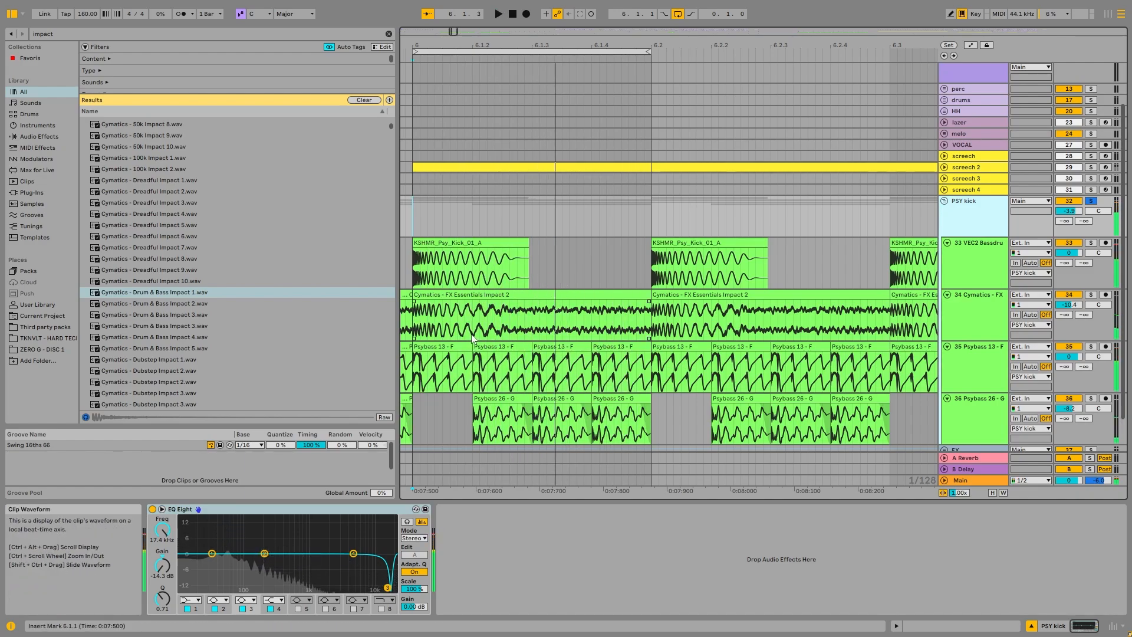
Step: Examine where the clips of the PSY kick layers fall across the wider arrangement
{"action": "scroll", "coordinate": [516, 336], "scroll_direction": "down", "scroll_amount": 4}
{"action": "scroll", "coordinate": [462, 334], "scroll_direction": "down", "scroll_amount": 5}
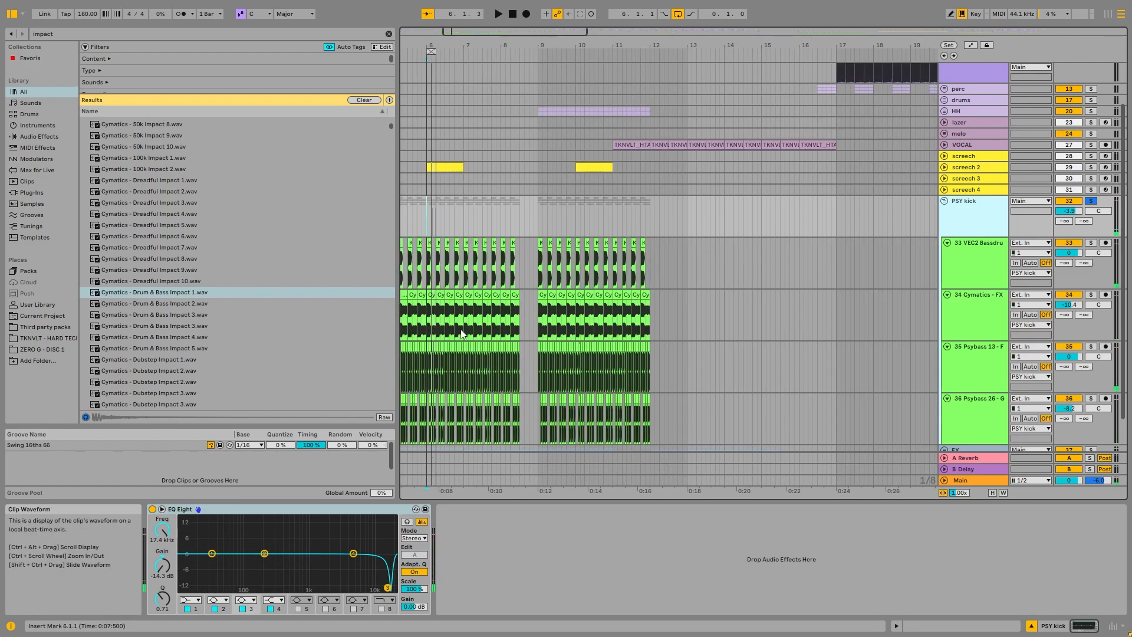
{"action": "scroll", "coordinate": [432, 321], "scroll_direction": "down", "scroll_amount": 5}
{"action": "scroll", "coordinate": [427, 299], "scroll_direction": "up", "scroll_amount": 3}
{"action": "left_click", "coordinate": [1091, 201]}
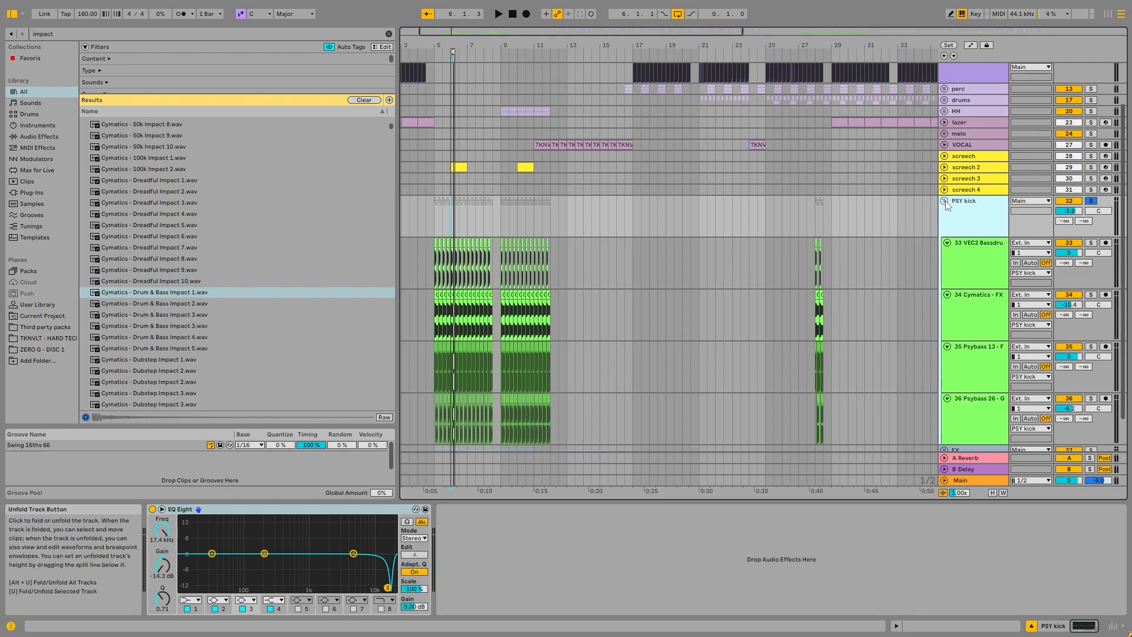
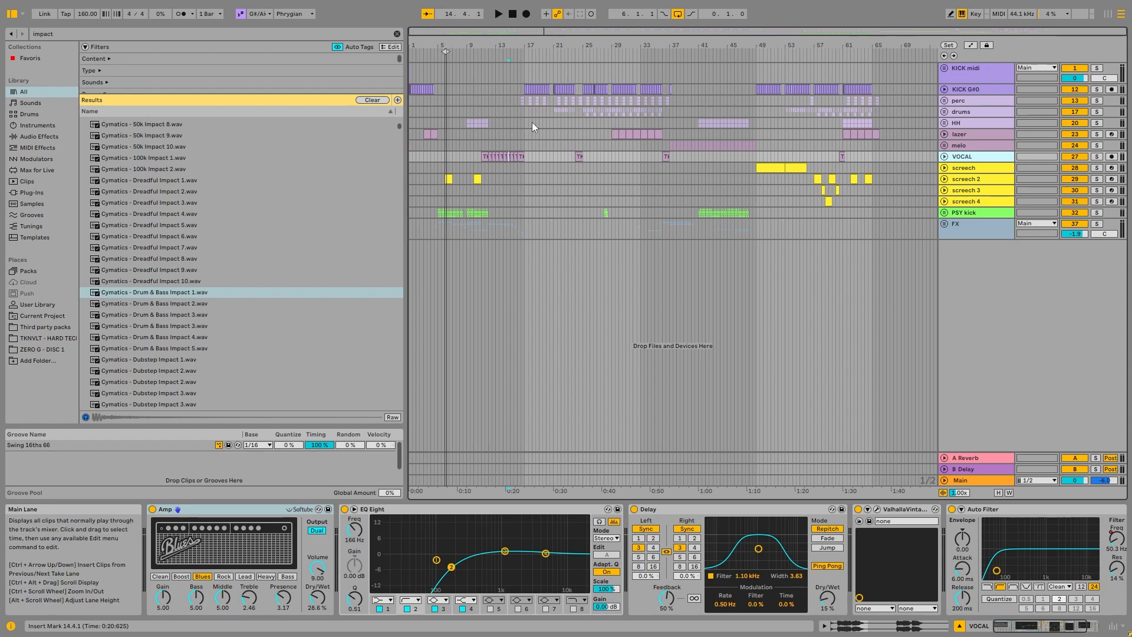
Step: Solo the KICK G#0 group and audition its kicks from bar 1
{"action": "left_click", "coordinate": [410, 125]}
{"action": "left_click", "coordinate": [965, 88]}
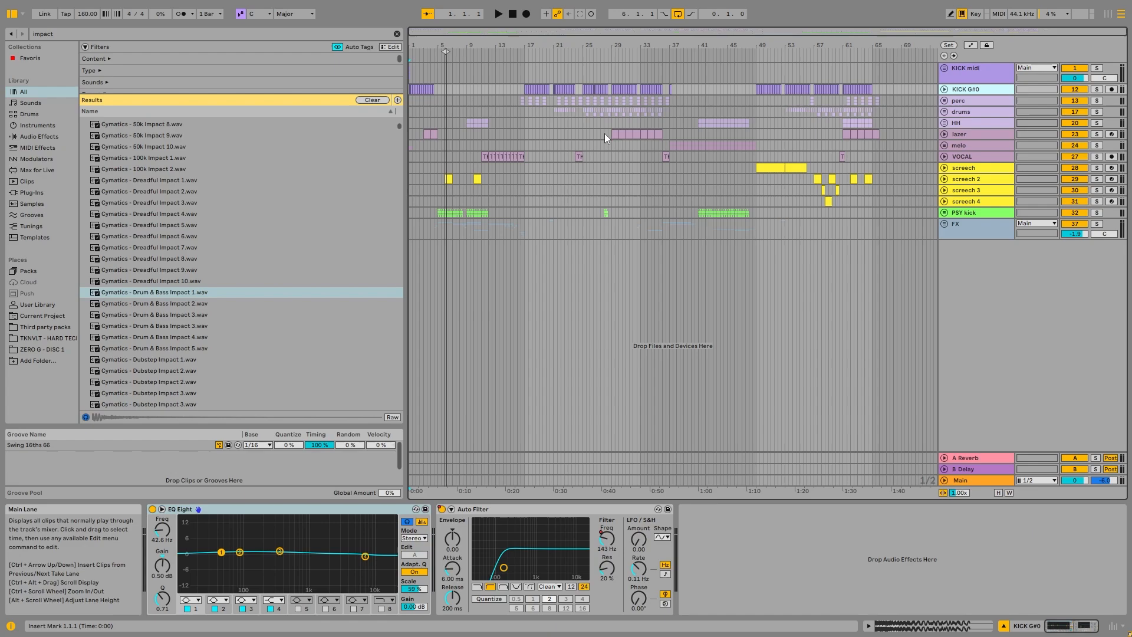
{"action": "key", "text": "space"}
{"action": "left_click", "coordinate": [1098, 90]}
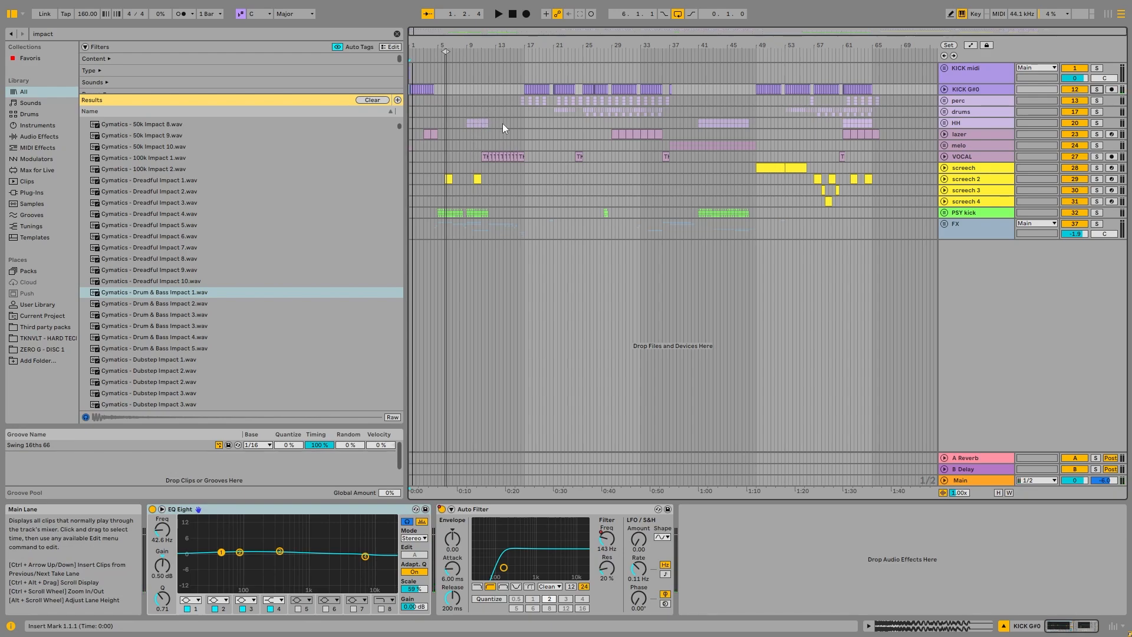
Step: Solo the PSY kick group briefly and play the section from bar 5
{"action": "left_click", "coordinate": [437, 225]}
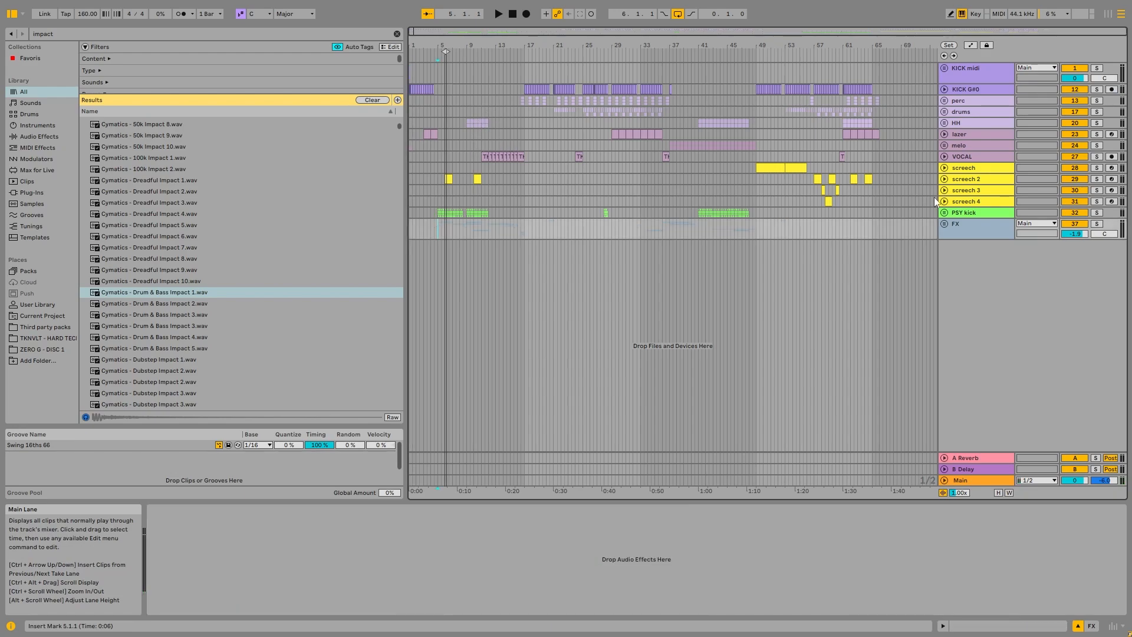
{"action": "left_click", "coordinate": [1097, 214]}
{"action": "key", "text": "space"}
{"action": "left_click", "coordinate": [1097, 214]}
Step: Listen to the screech 2 clip at bar 10 and inspect the track unfolded before folding it again
{"action": "left_click", "coordinate": [455, 182]}
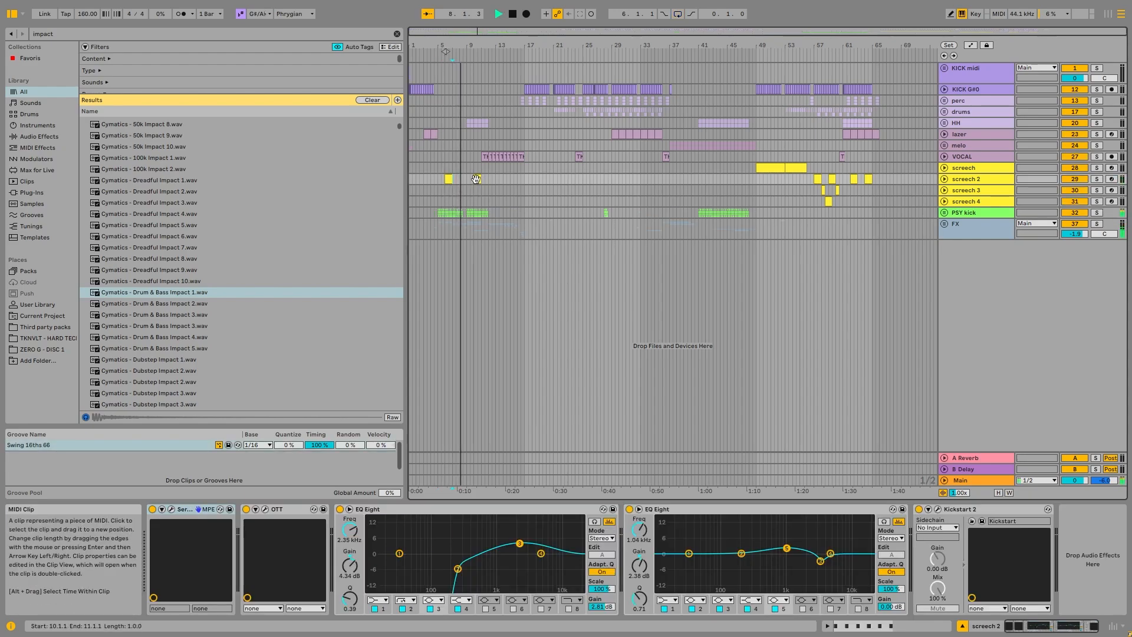
{"action": "left_click", "coordinate": [476, 180]}
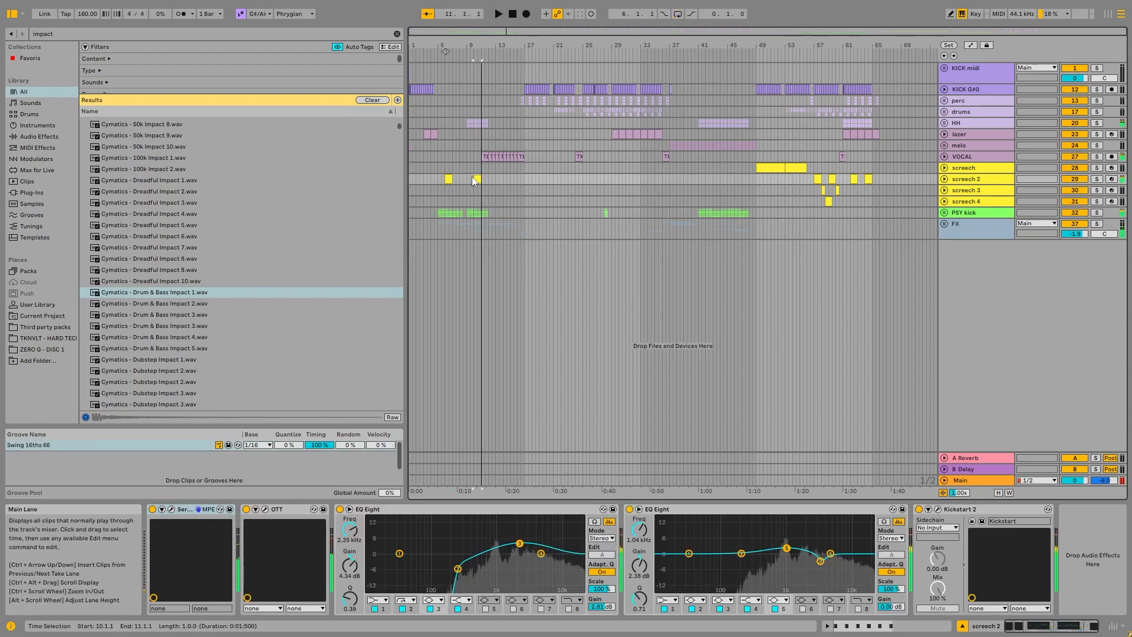
{"action": "key", "text": "space"}
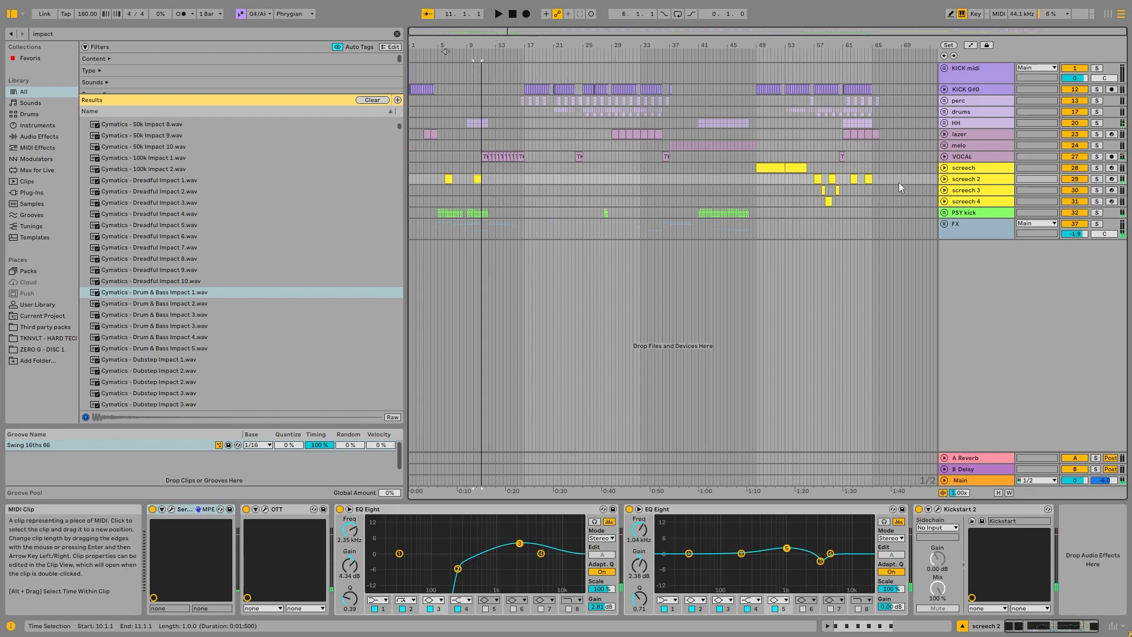
{"action": "left_click", "coordinate": [944, 178]}
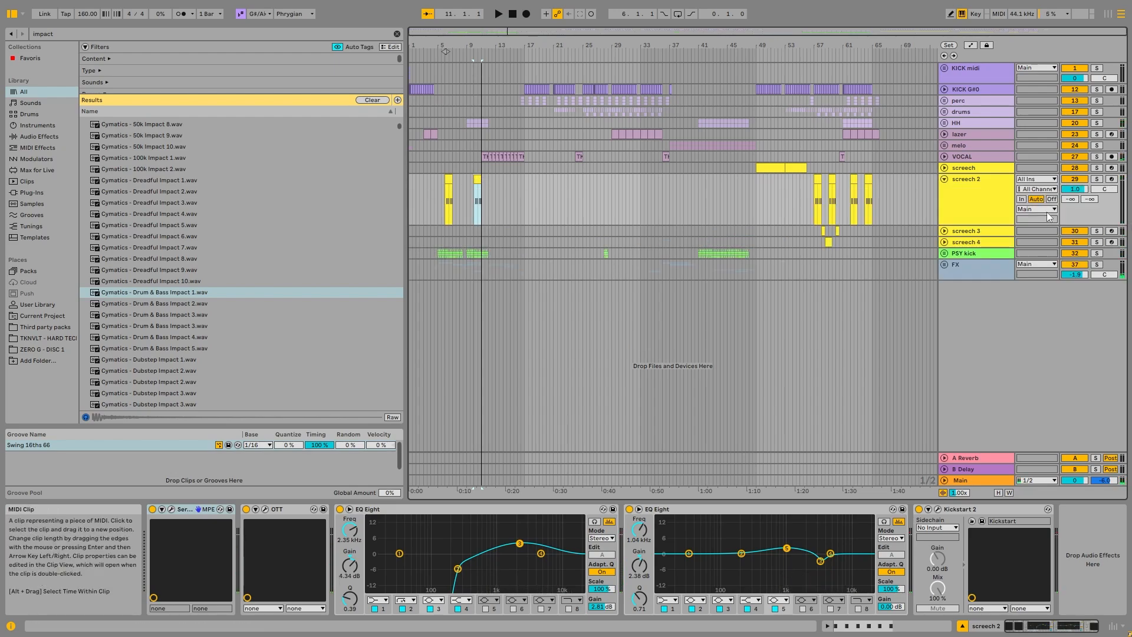
{"action": "left_click", "coordinate": [947, 181]}
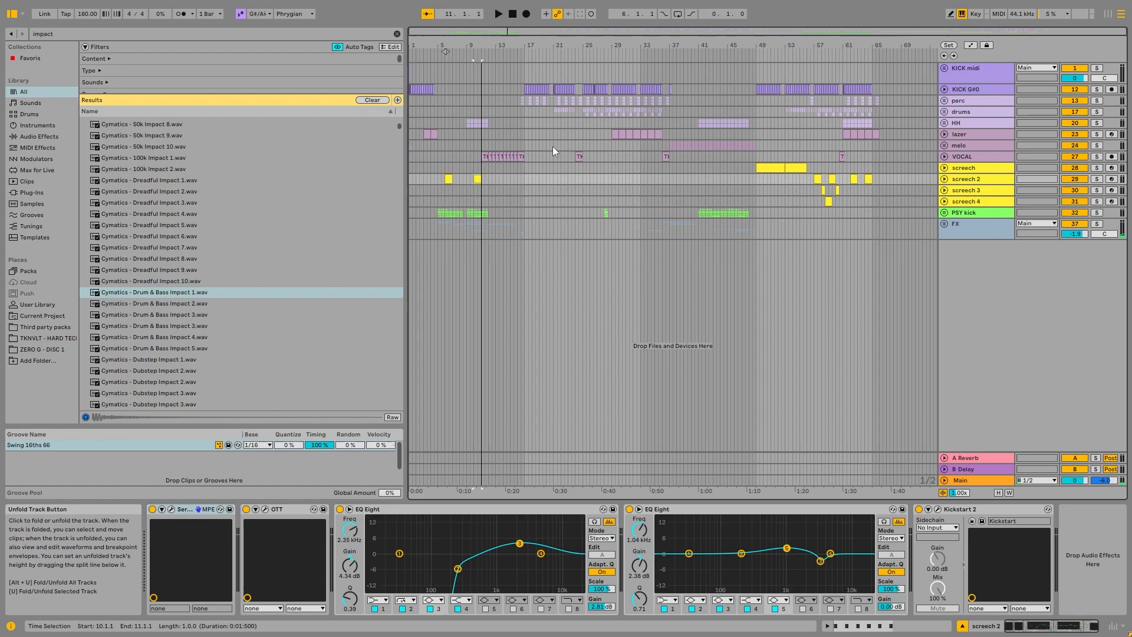
Step: Play from bar 9 and highlight bars 5 to 12 from the HH group down to the PSY kick group
{"action": "left_click", "coordinate": [472, 135]}
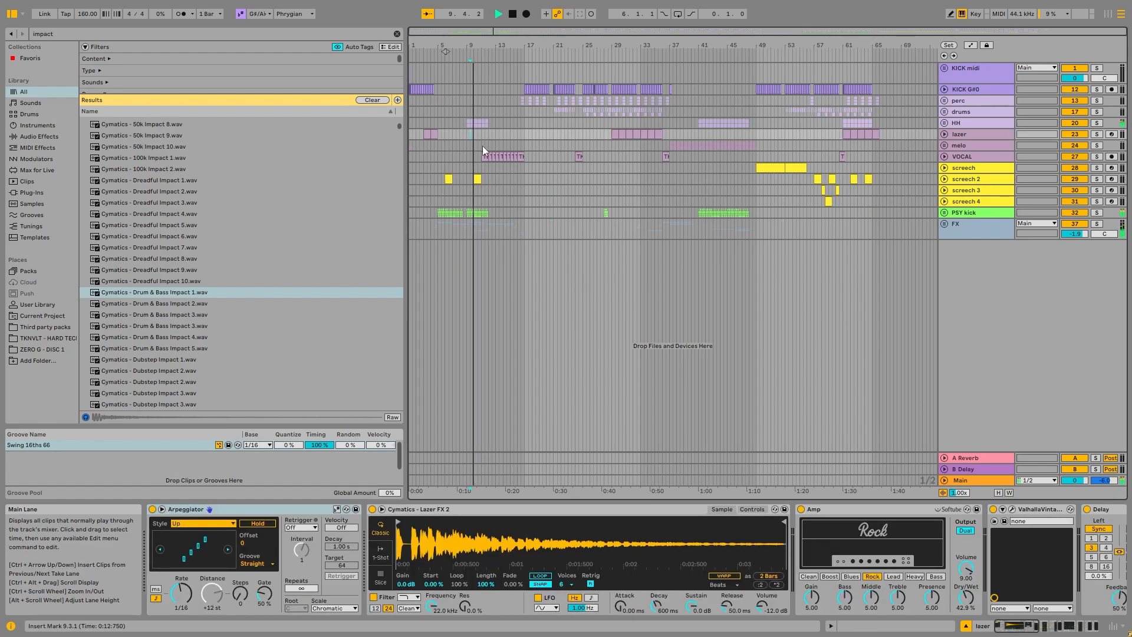
{"action": "key", "text": "space"}
{"action": "left_click_drag", "start_coordinate": [440, 122], "coordinate": [489, 215]}
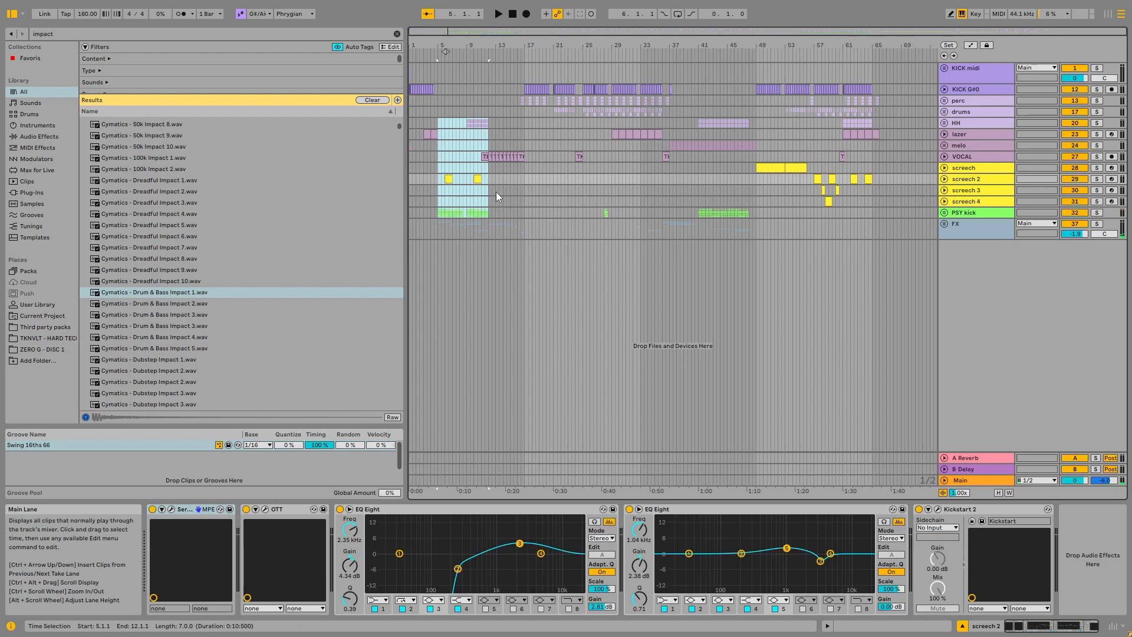
Step: Locate the end of the PSY kick section at bar 12 and examine the clips around it
{"action": "left_click", "coordinate": [462, 137]}
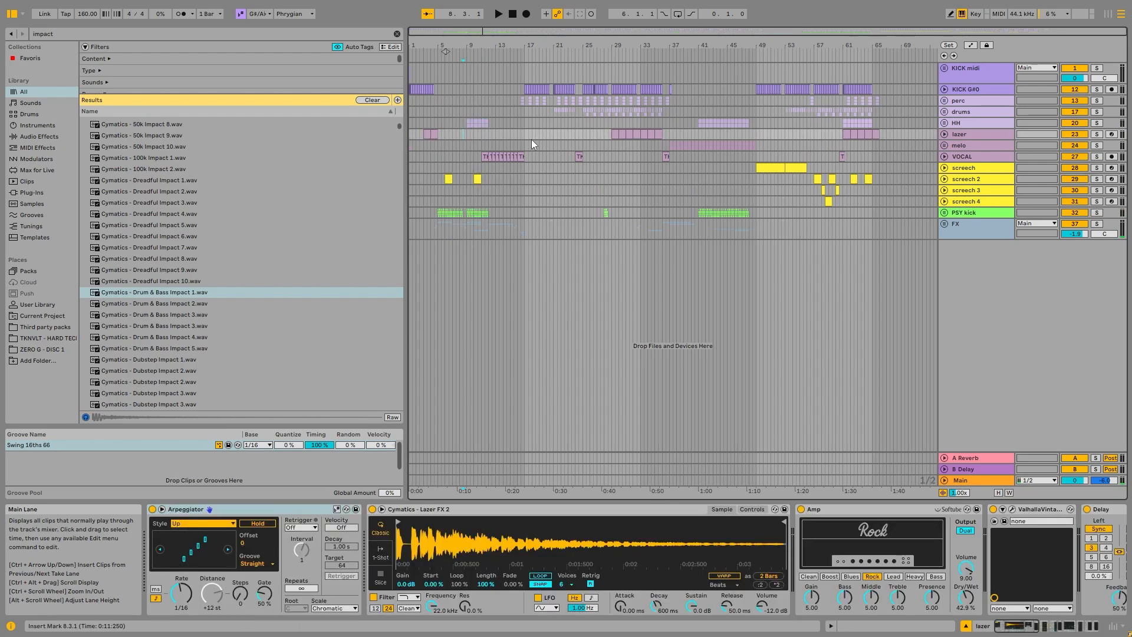
{"action": "left_click", "coordinate": [493, 179]}
{"action": "left_click", "coordinate": [486, 187]}
{"action": "scroll", "coordinate": [486, 188], "scroll_direction": "up", "scroll_amount": 5}
{"action": "left_click", "coordinate": [505, 211]}
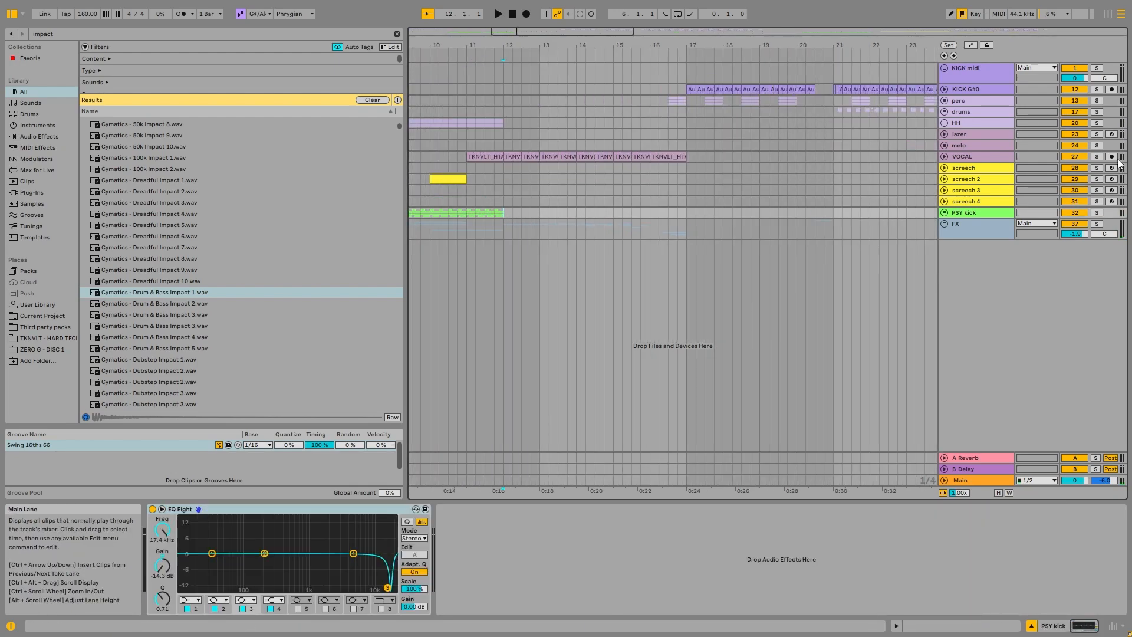
Step: Unfold and solo the VOCAL track and play its clips from bar 11
{"action": "scroll", "coordinate": [522, 197], "scroll_direction": "down", "scroll_amount": 3}
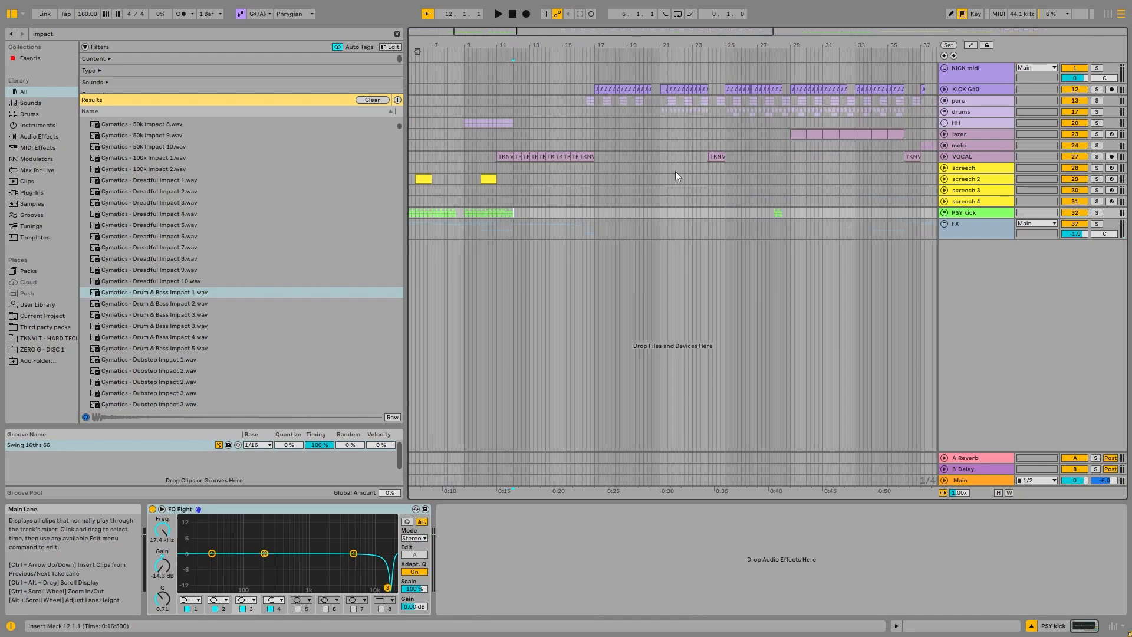
{"action": "left_click", "coordinate": [944, 157]}
{"action": "left_click", "coordinate": [1097, 157]}
{"action": "left_click", "coordinate": [503, 156]}
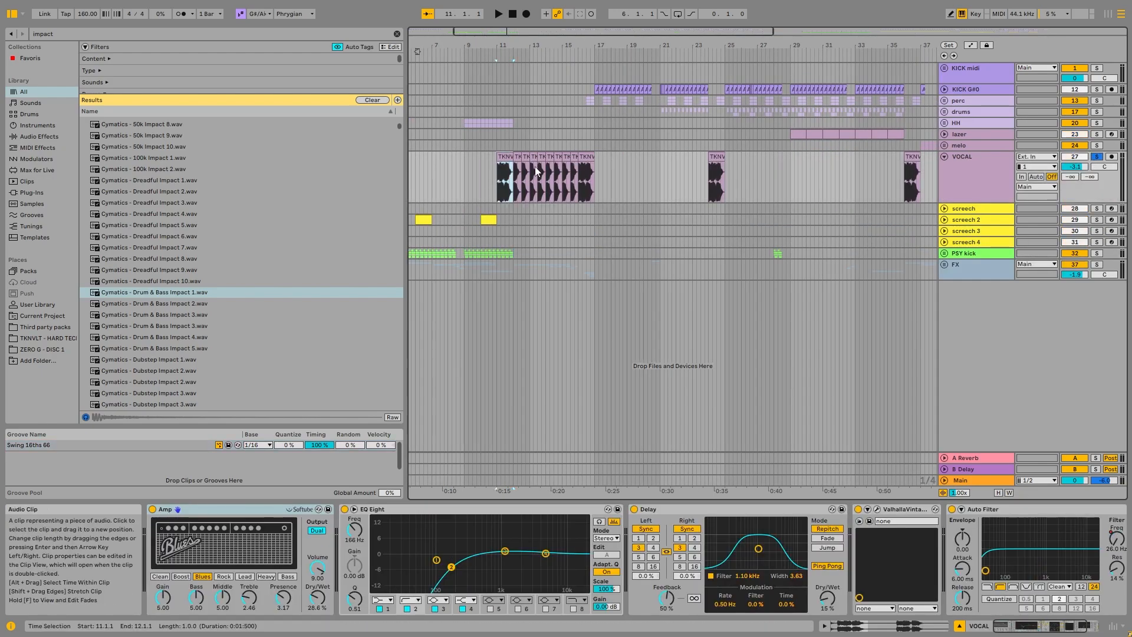
{"action": "key", "text": "space"}
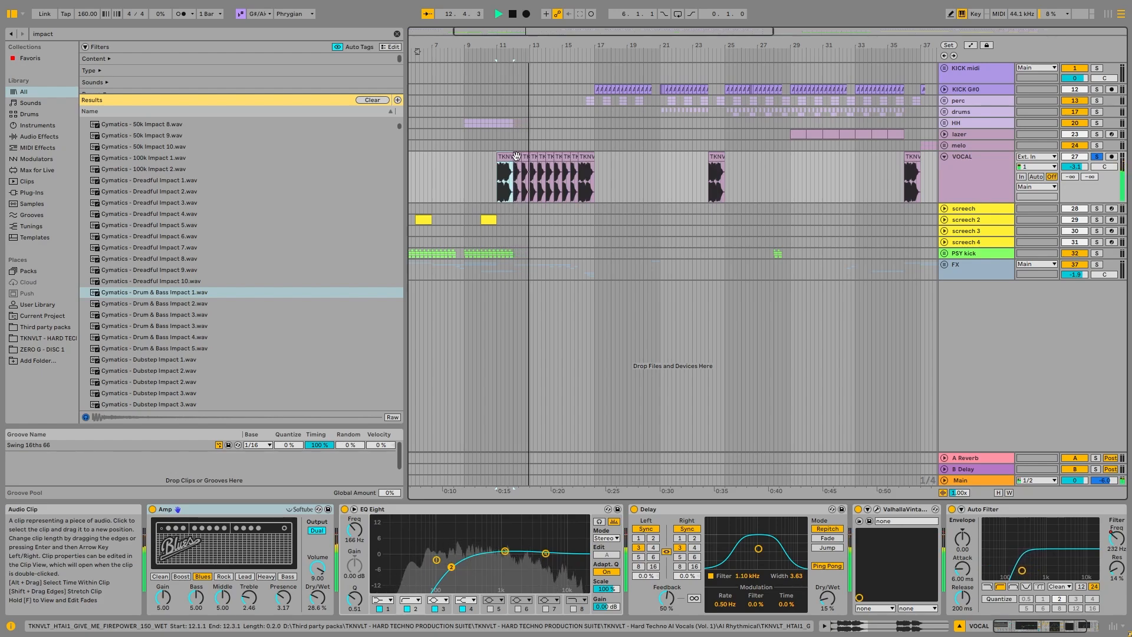
{"action": "key", "text": "space"}
Step: Show the Auto Filter Frequency automation on the VOCAL track and examine it across the clips from bar 12 to bar 17
{"action": "right_click", "coordinate": [1117, 538]}
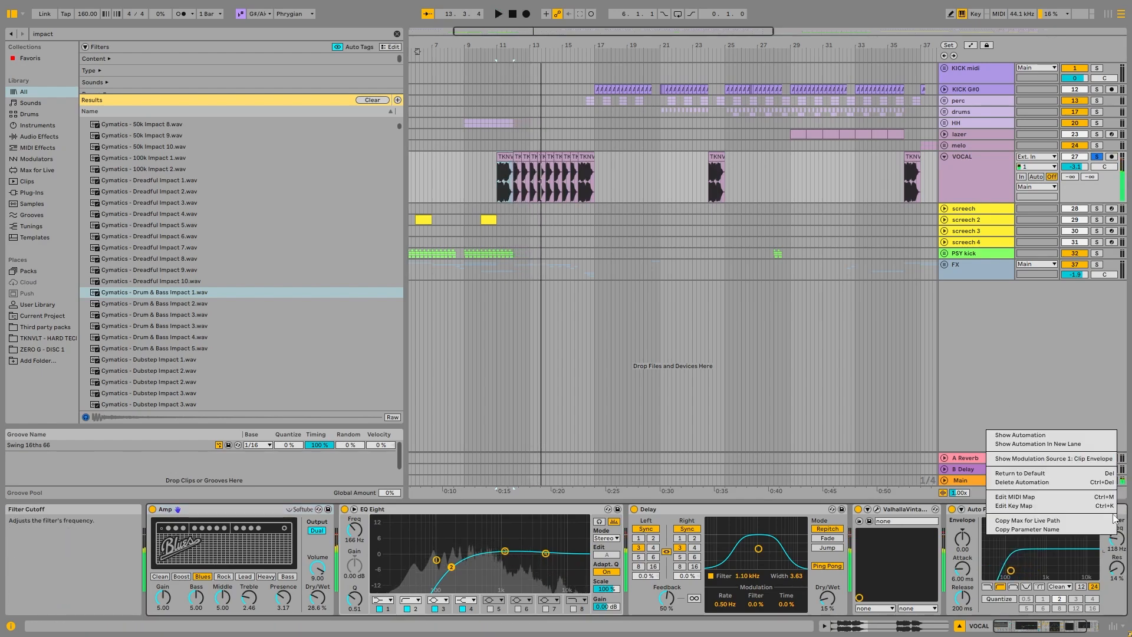
{"action": "left_click", "coordinate": [1031, 433]}
{"action": "left_click", "coordinate": [511, 190]}
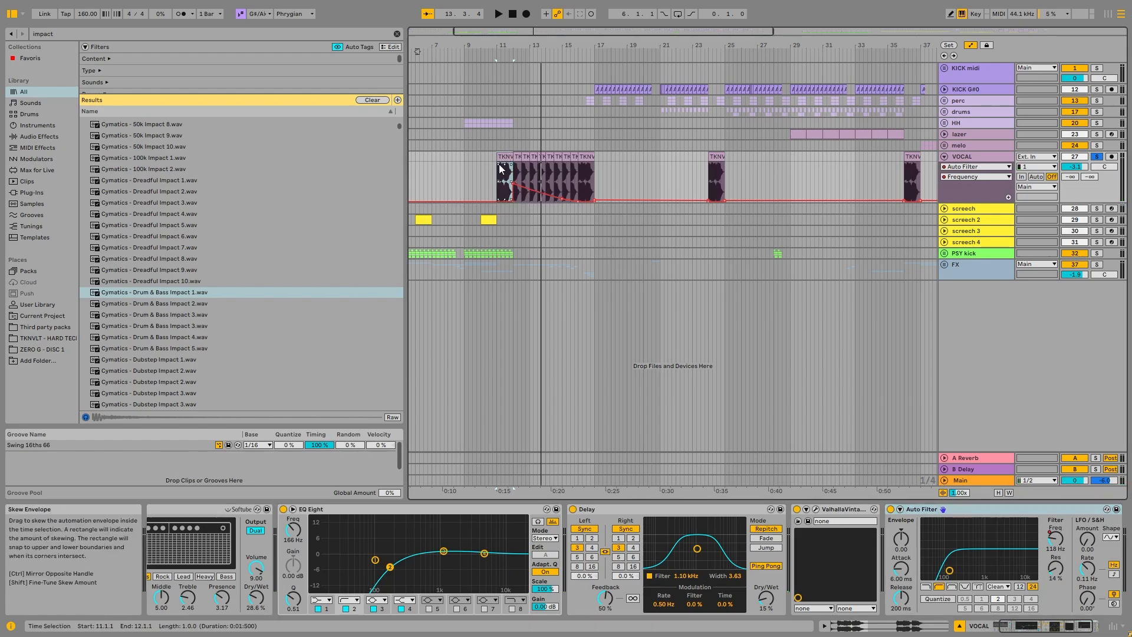
{"action": "scroll", "coordinate": [514, 159], "scroll_direction": "up", "scroll_amount": 3}
{"action": "left_click", "coordinate": [537, 158]}
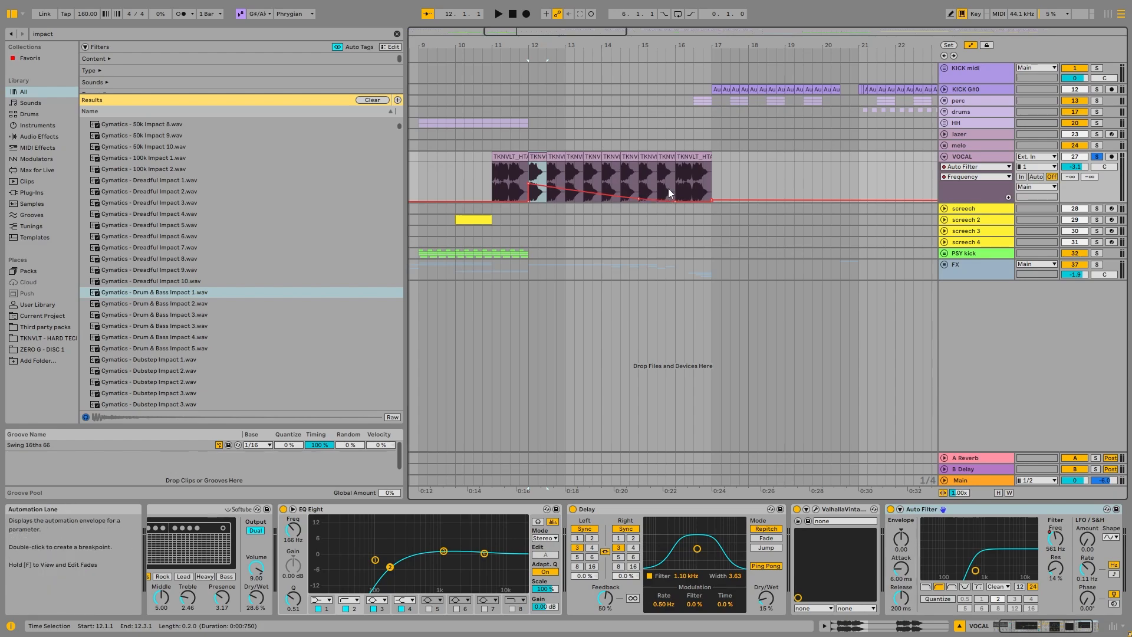
{"action": "scroll", "coordinate": [595, 183], "scroll_direction": "right", "scroll_amount": 5}
{"action": "left_click", "coordinate": [522, 166]}
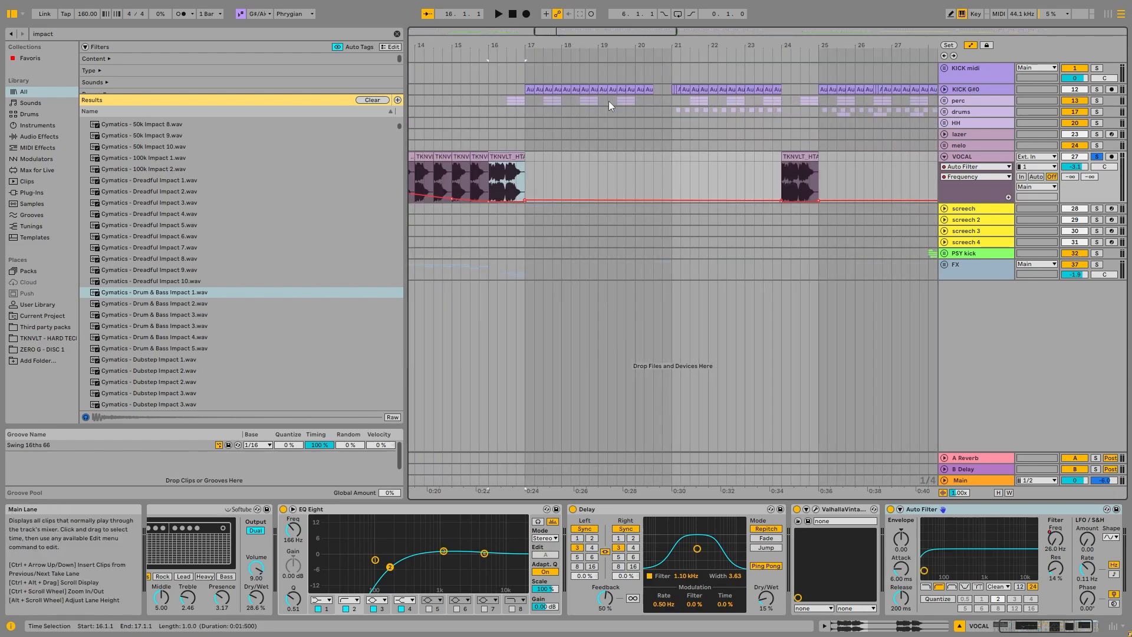
Step: Solo the perc group briefly and play its fill from 16.3.1 into bar 17
{"action": "scroll", "coordinate": [519, 115], "scroll_direction": "left", "scroll_amount": 2}
{"action": "left_click", "coordinate": [521, 111]}
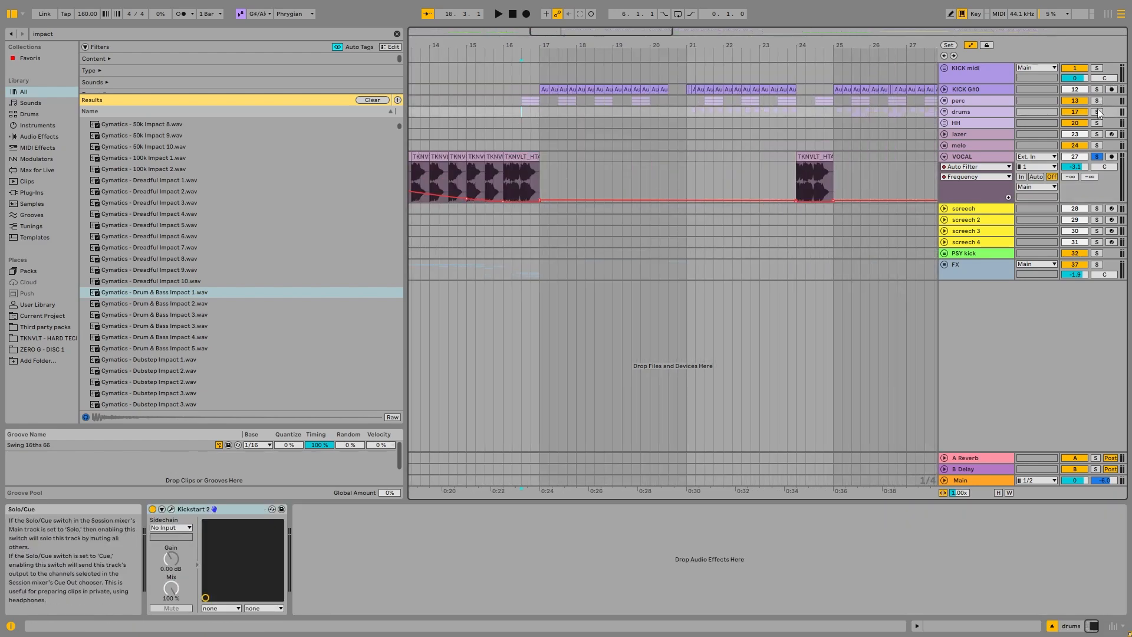
{"action": "left_click", "coordinate": [1098, 100]}
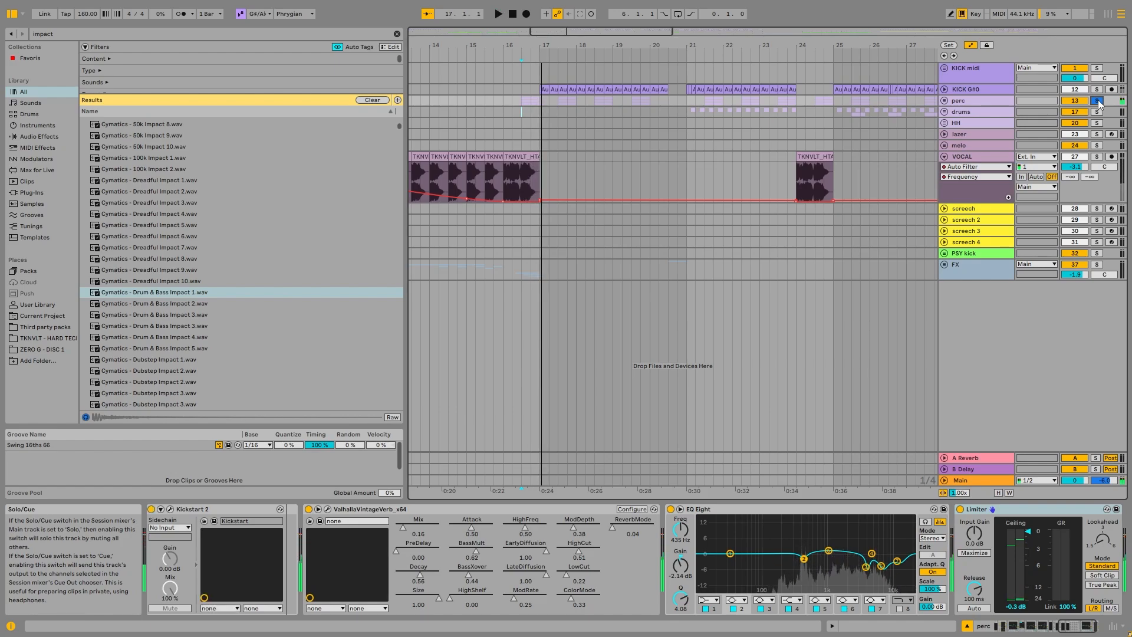
{"action": "left_click", "coordinate": [1098, 100]}
Step: Highlight the section from bar 17 to 36.3.1 and inspect the lazer clips that start at bar 29
{"action": "scroll", "coordinate": [570, 147], "scroll_direction": "down", "scroll_amount": 5}
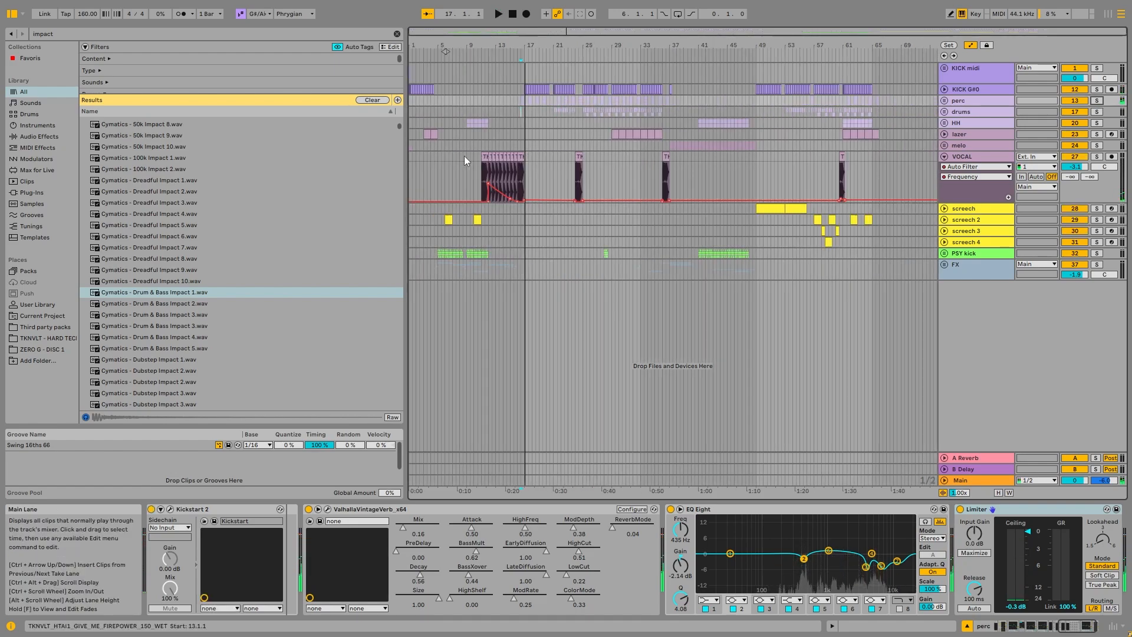
{"action": "left_click_drag", "start_coordinate": [529, 123], "coordinate": [688, 118]}
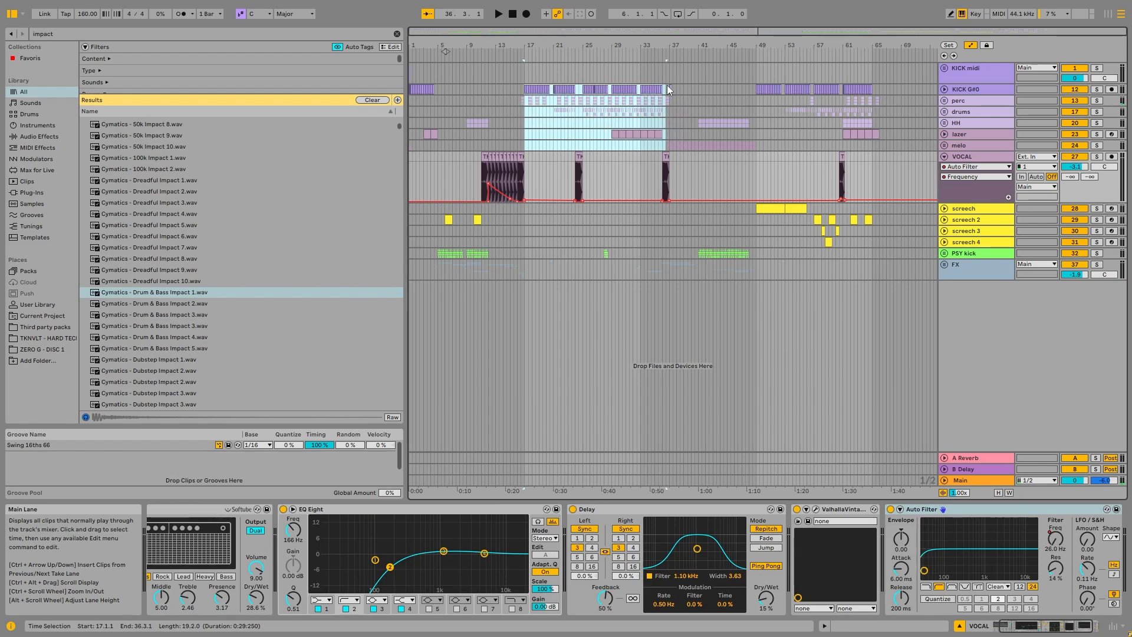
{"action": "left_click", "coordinate": [560, 134]}
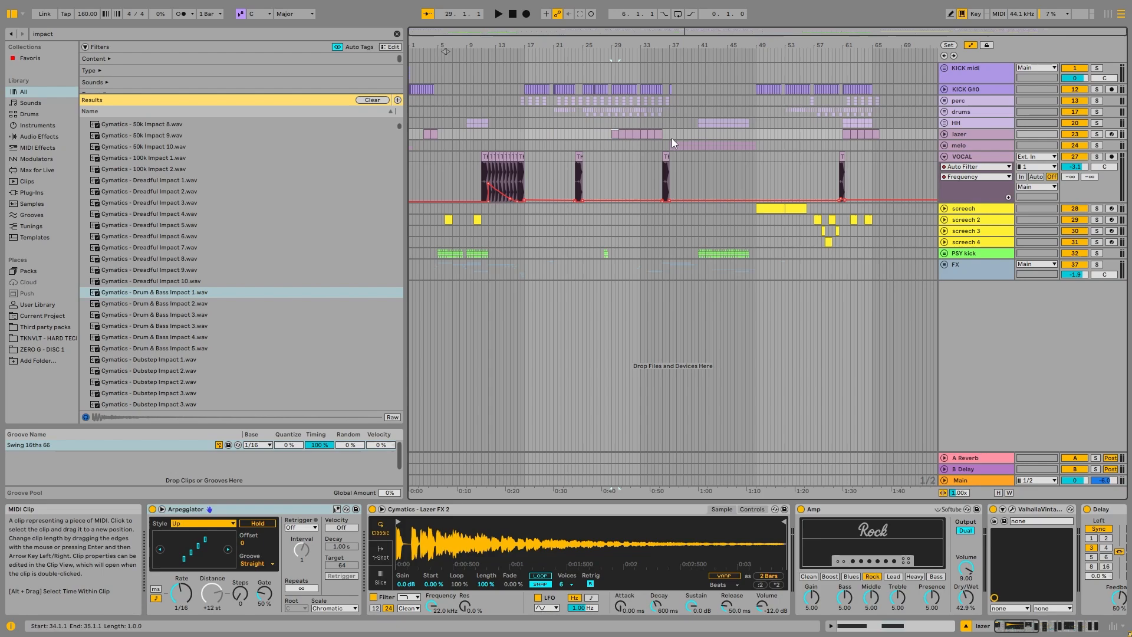
Step: Select the VOCAL clip at bar 36, fold the track and locate the start of the melo part at bar 37
{"action": "left_click", "coordinate": [655, 145]}
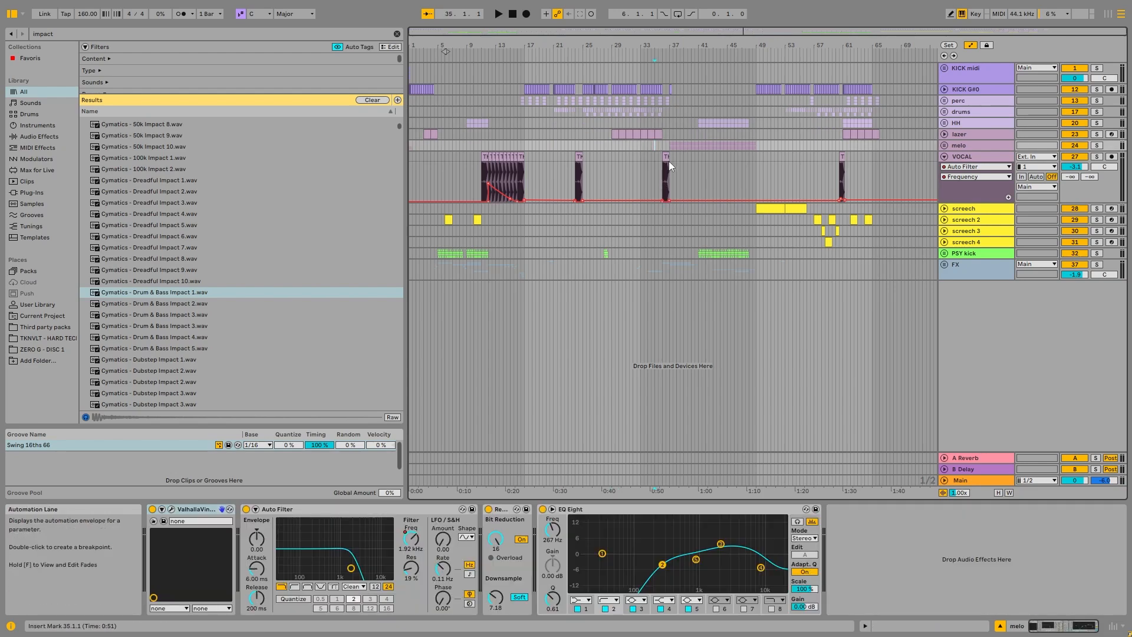
{"action": "left_click", "coordinate": [667, 158]}
{"action": "left_click", "coordinate": [945, 156]}
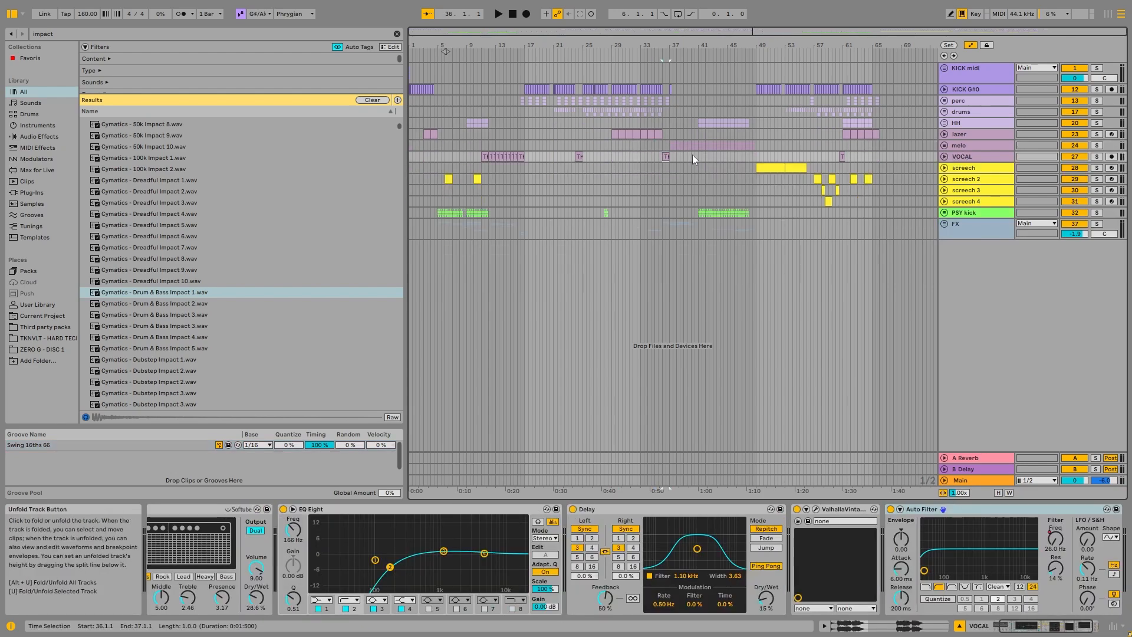
{"action": "left_click", "coordinate": [669, 147]}
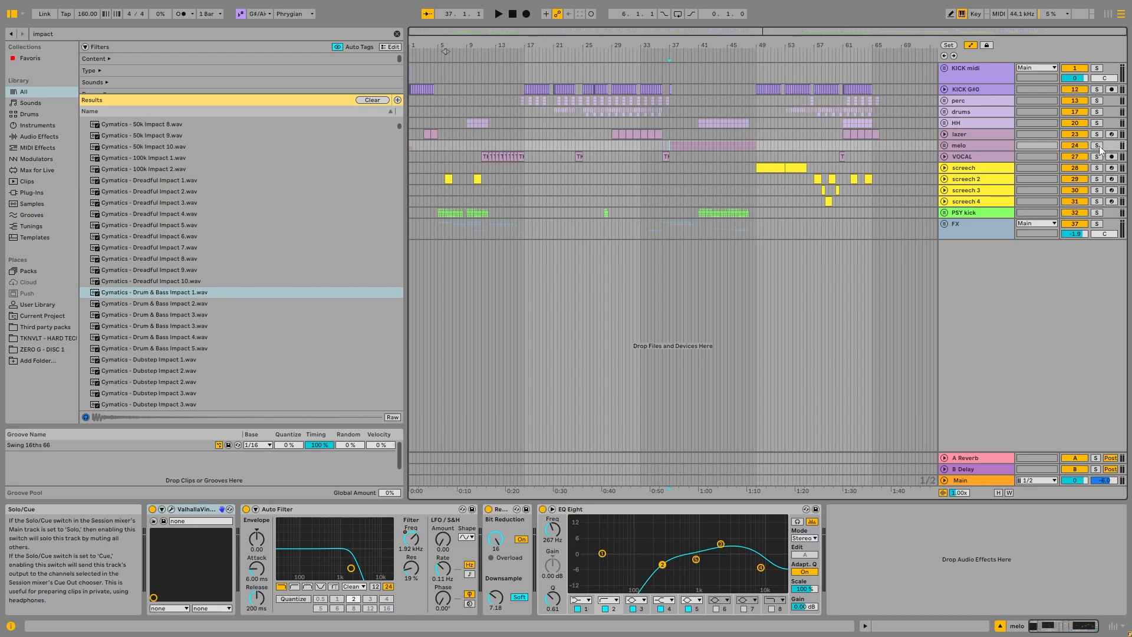
Step: Unfold and solo the screech track, play its clip from bar 49, and fold the track again
{"action": "left_click", "coordinate": [756, 100]}
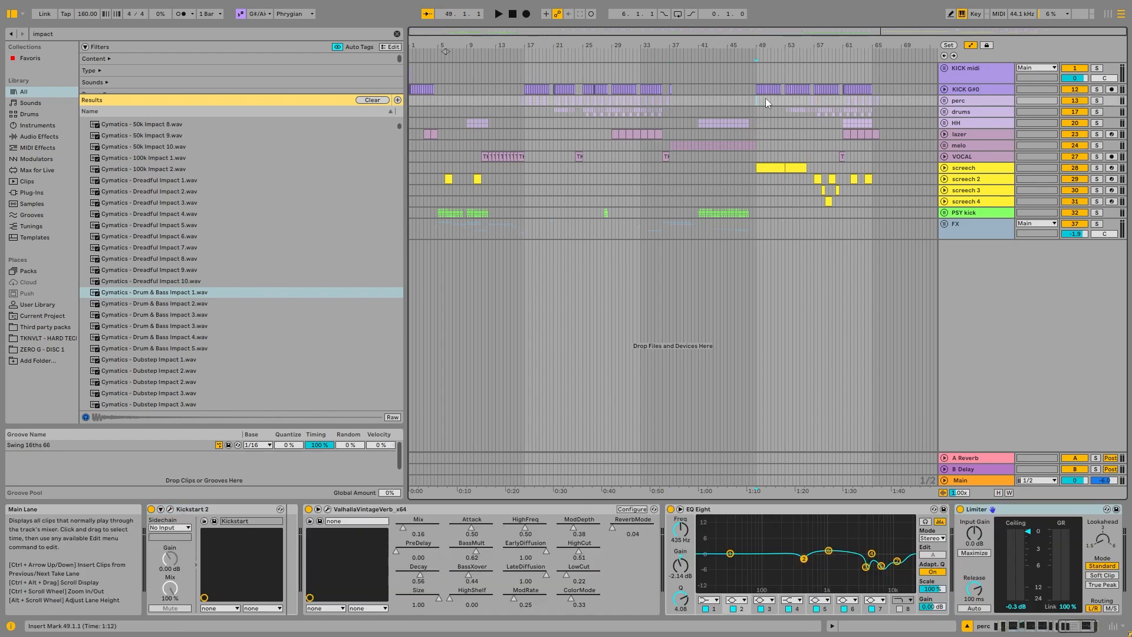
{"action": "left_click", "coordinate": [763, 168]}
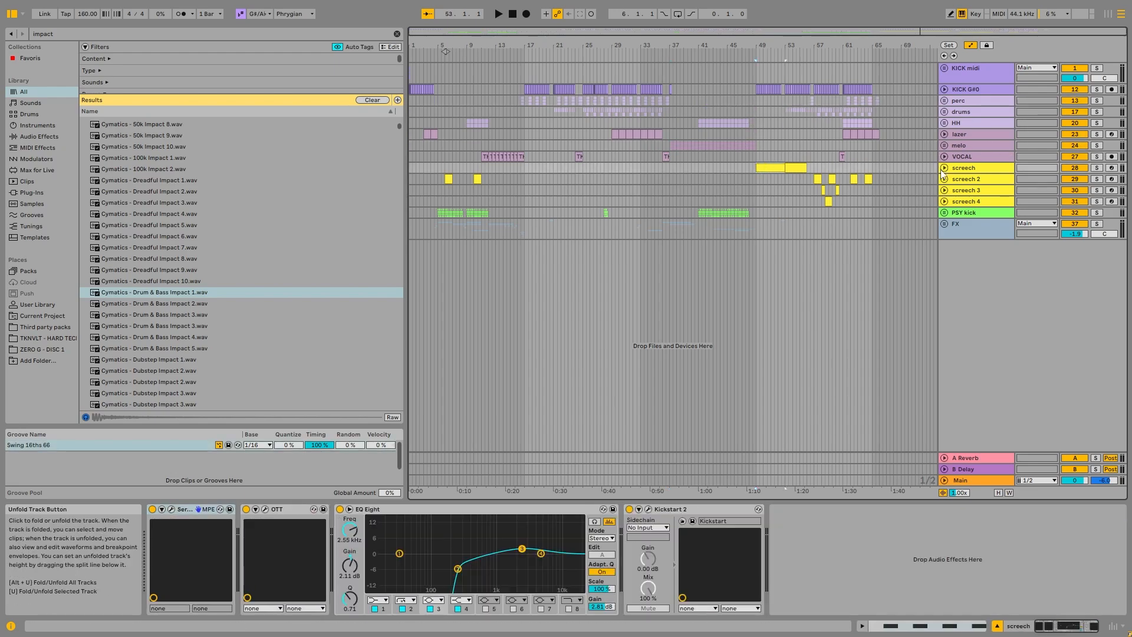
{"action": "left_click", "coordinate": [944, 169]}
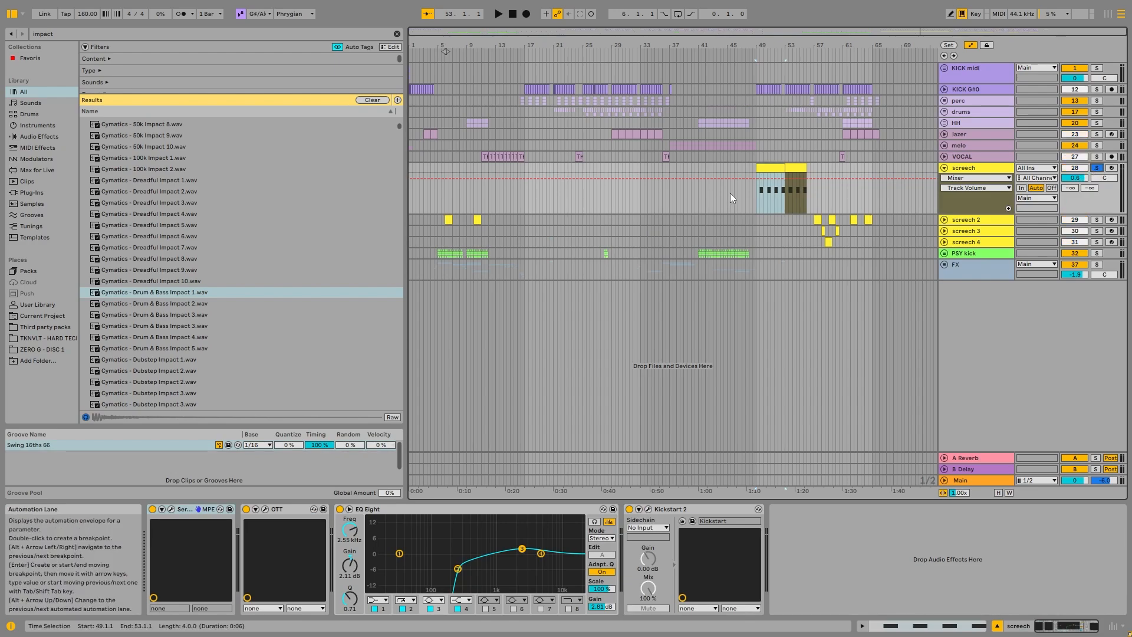
{"action": "left_click", "coordinate": [795, 169]}
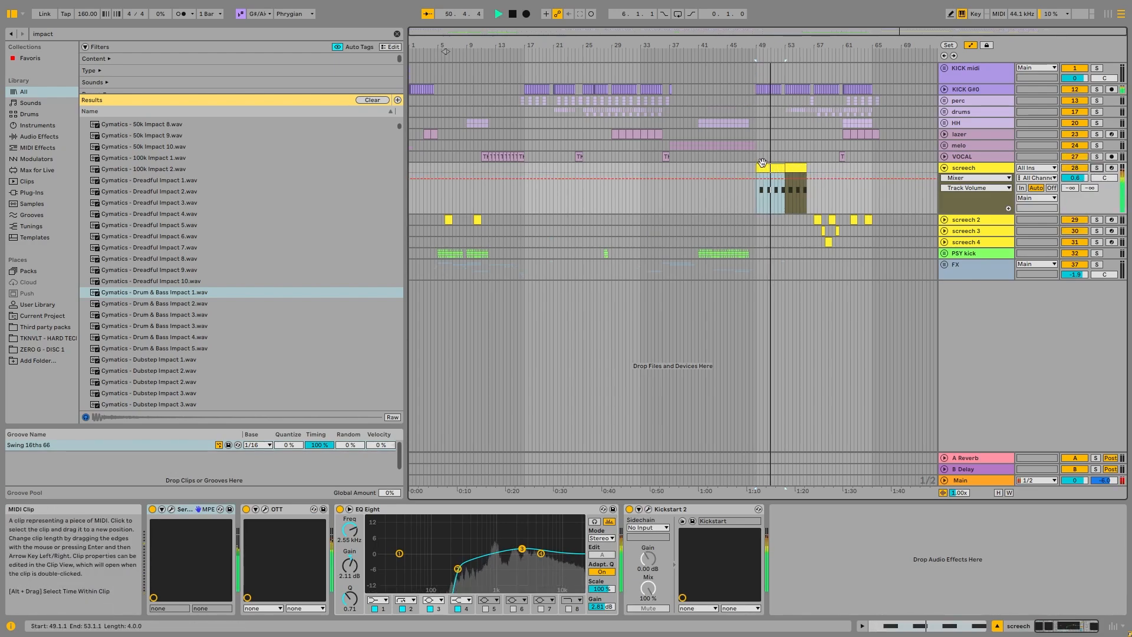
{"action": "left_click", "coordinate": [859, 130]}
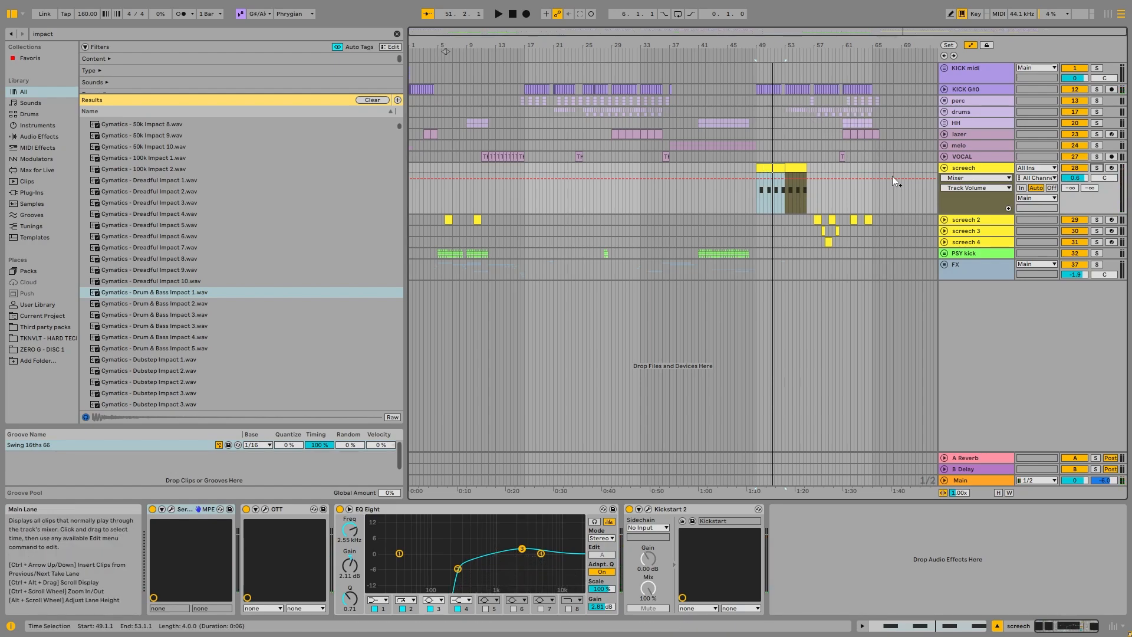
{"action": "left_click", "coordinate": [945, 168]}
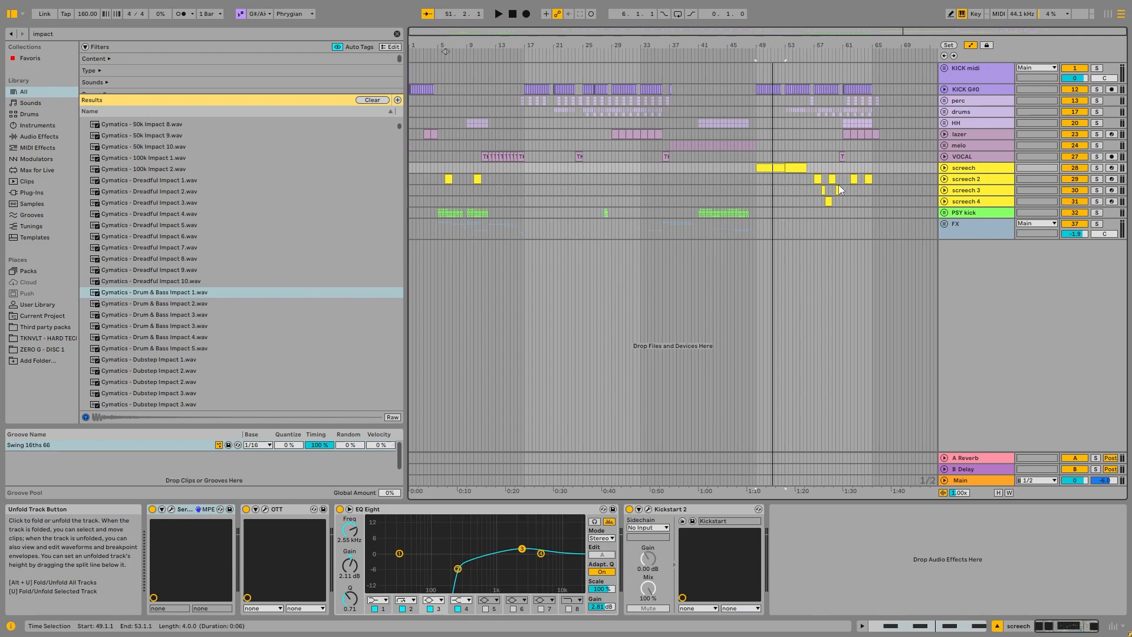
Step: Examine how the screech 2, 3 and 4 clips alternate from bar 57, and select the screech clip at bar 49
{"action": "left_click", "coordinate": [818, 179]}
{"action": "scroll", "coordinate": [545, 198], "scroll_direction": "up", "scroll_amount": 4}
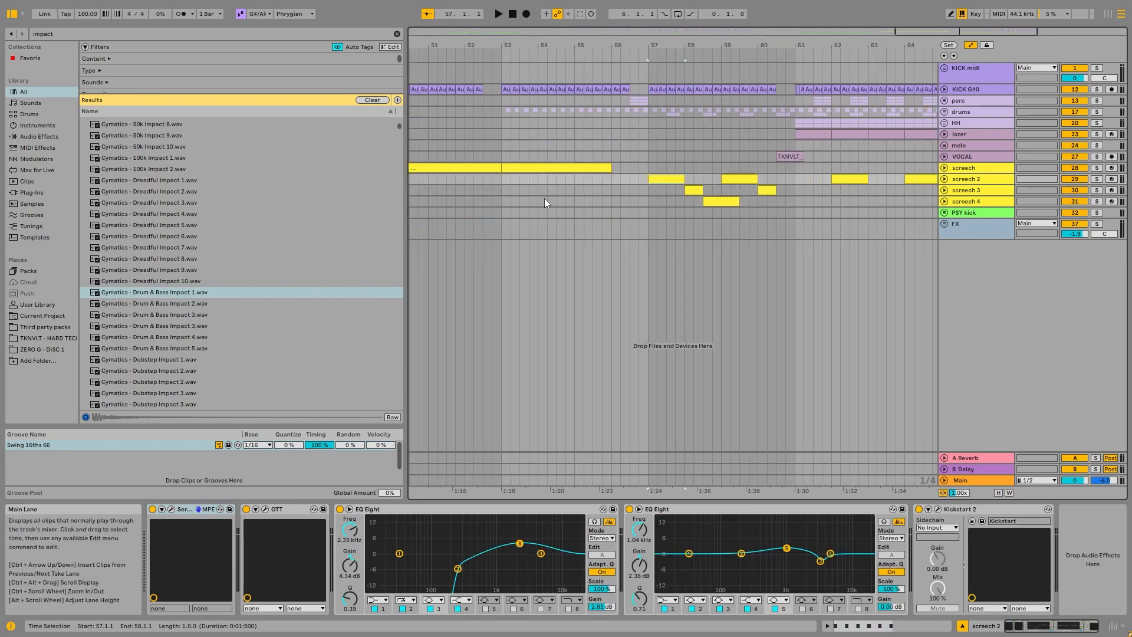
{"action": "scroll", "coordinate": [545, 197], "scroll_direction": "down", "scroll_amount": 2}
{"action": "left_click", "coordinate": [564, 165]}
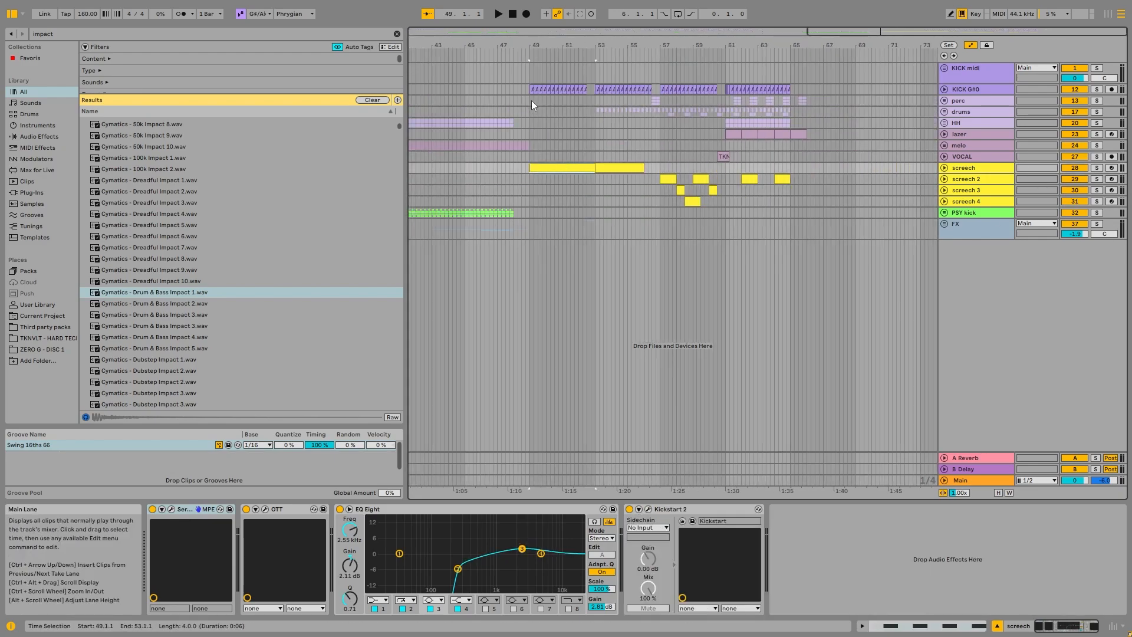
Step: Unfold the screech, screech 2 and screech 3 tracks, and select the screech 2 clip at bar 57
{"action": "left_click", "coordinate": [944, 168]}
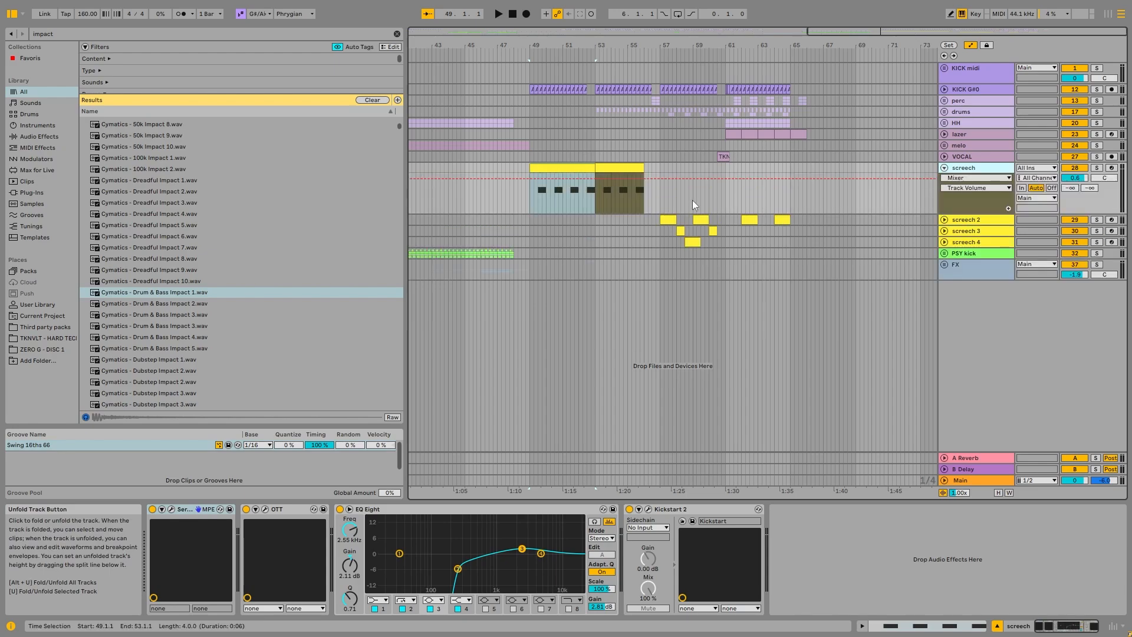
{"action": "left_click", "coordinate": [668, 220]}
{"action": "left_click", "coordinate": [944, 219]}
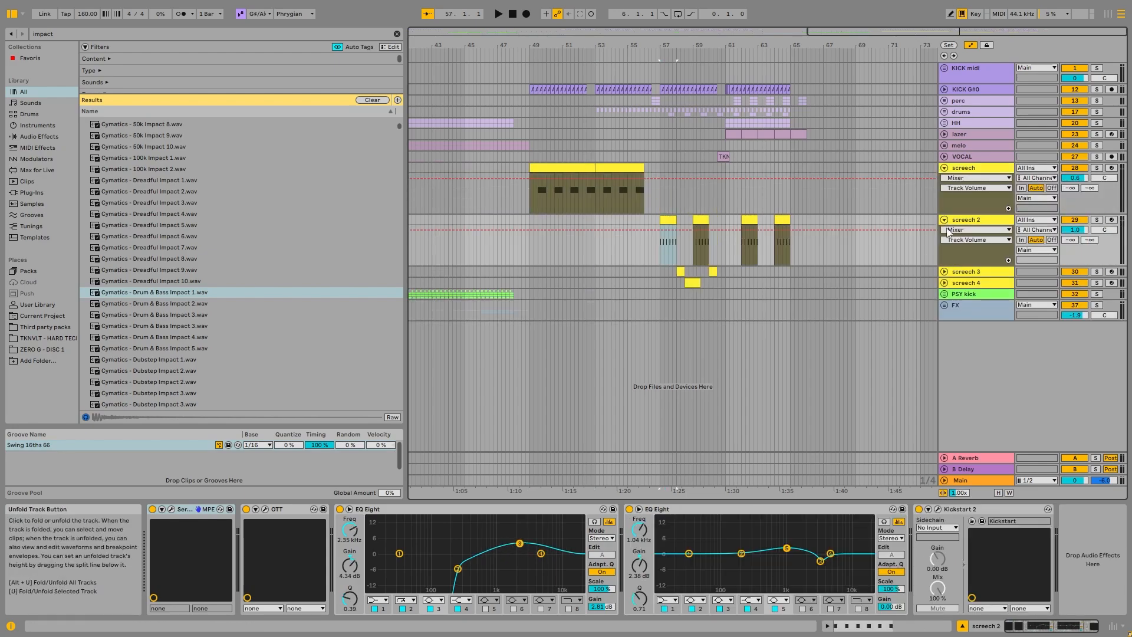
{"action": "left_click", "coordinate": [944, 271]}
Step: Solo screech 2, screech 3 and KICK G#0 together and play them from bar 57
{"action": "left_click", "coordinate": [1096, 220]}
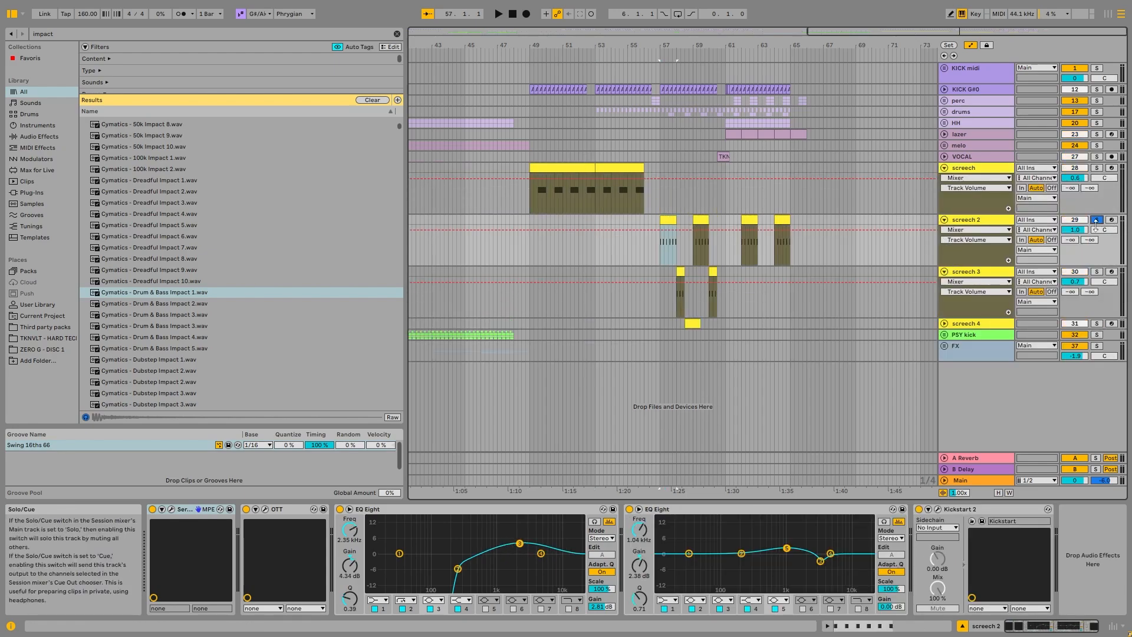
{"action": "left_click", "coordinate": [1096, 271]}
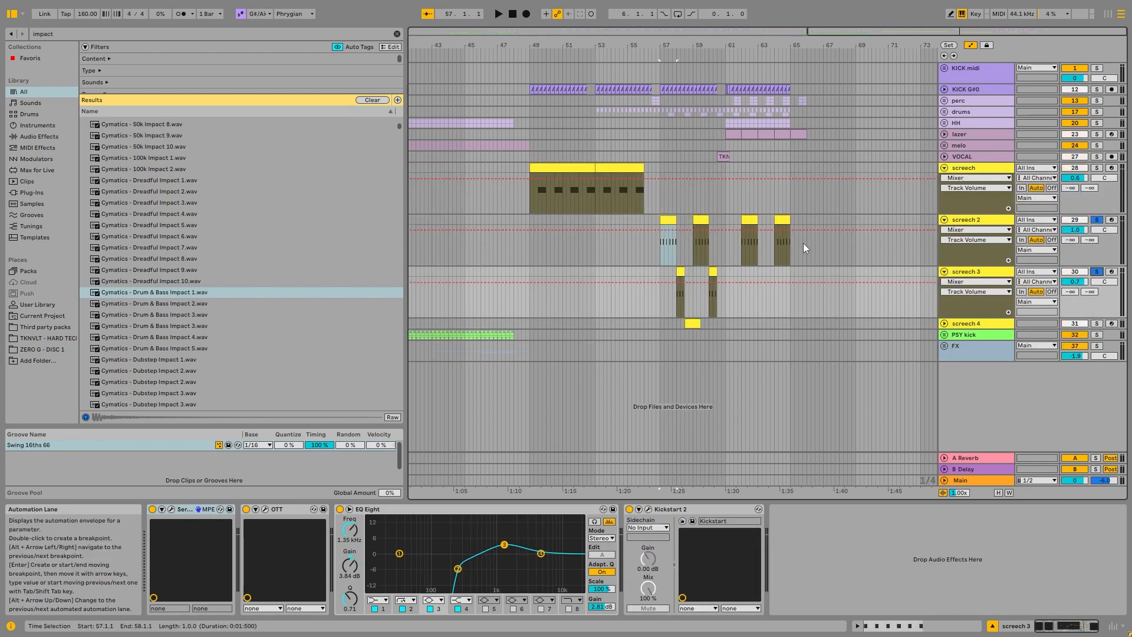
{"action": "left_click", "coordinate": [1095, 89]}
{"action": "key", "text": "space"}
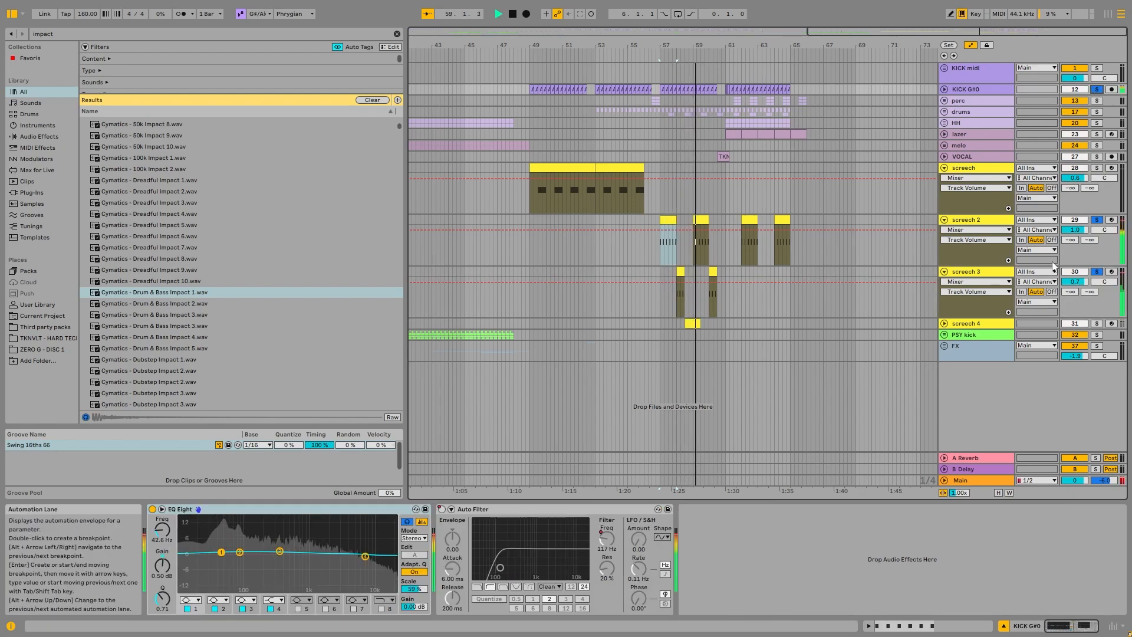
Step: Add screech 4 to the soloed tracks and audition its clip from 58.3.1 to 59.3.1
{"action": "left_click", "coordinate": [1097, 323]}
{"action": "key", "text": "space"}
{"action": "key", "text": "space"}
{"action": "left_click_drag", "start_coordinate": [700, 324], "coordinate": [696, 323]}
{"action": "key", "text": "space"}
{"action": "key", "text": "space"}
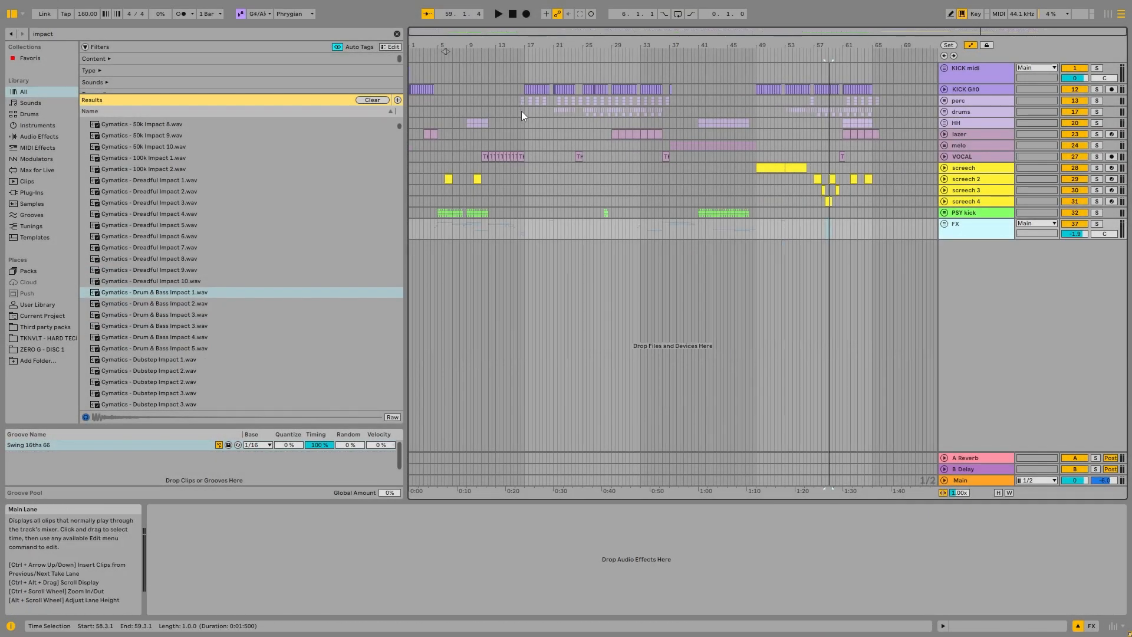
Step: Place the insert marker at 16.3.1 on the drums track and unfold the perc group
{"action": "left_click", "coordinate": [521, 111]}
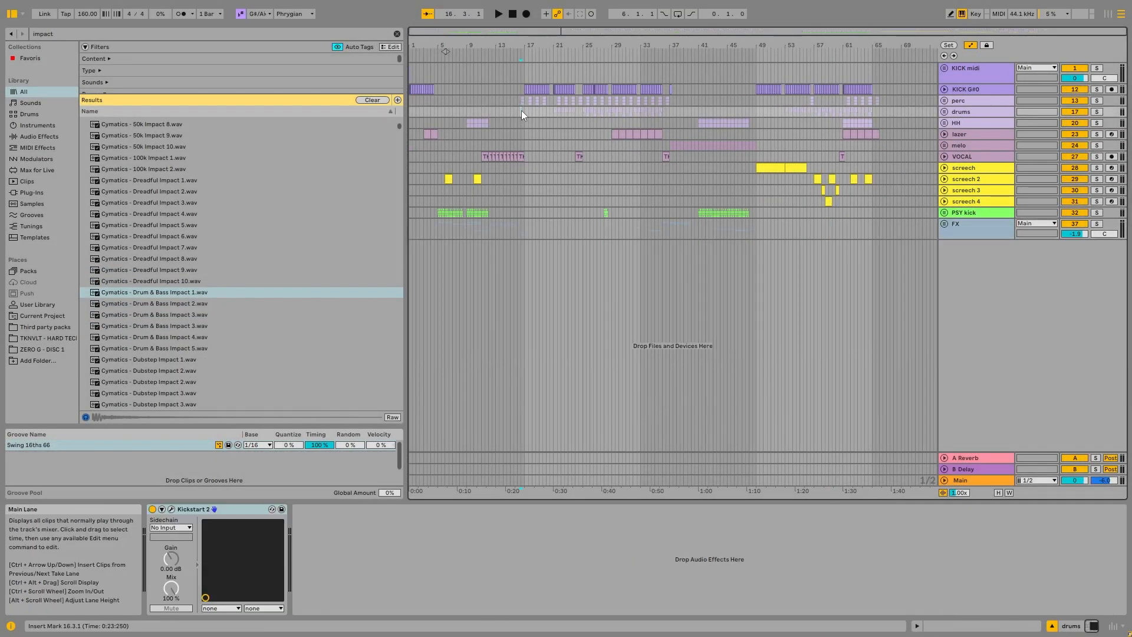
{"action": "scroll", "coordinate": [521, 111], "scroll_direction": "up", "scroll_amount": 5}
{"action": "left_click", "coordinate": [946, 100]}
{"action": "scroll", "coordinate": [606, 177], "scroll_direction": "down", "scroll_amount": 8}
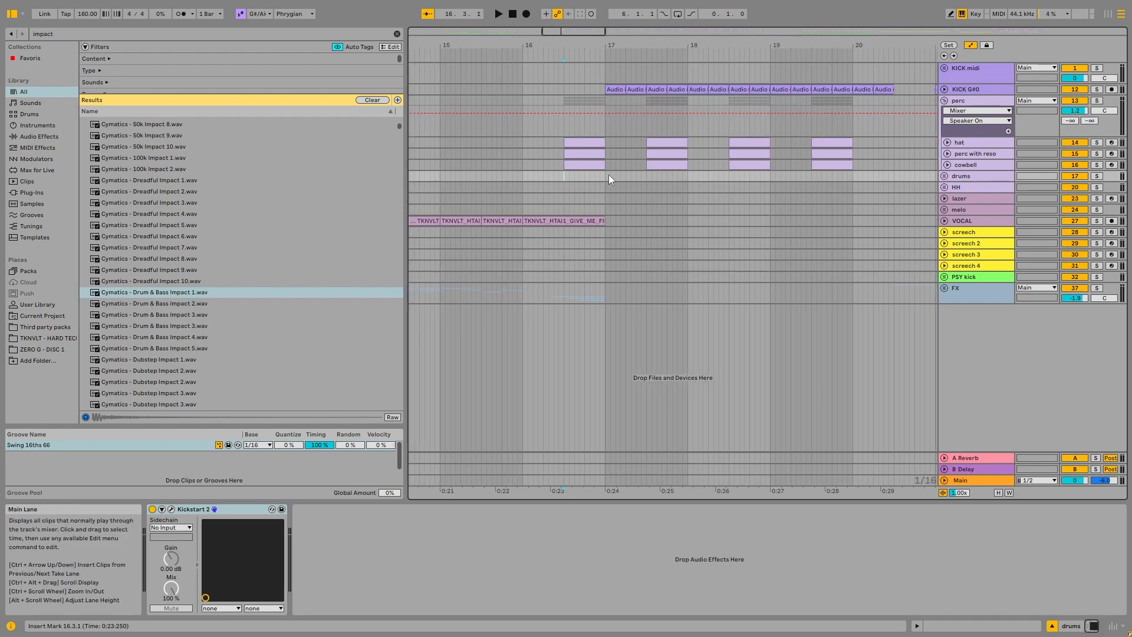
Step: Select the hat clip at 16.3.1, solo the perc group and play its pattern from there
{"action": "left_click_drag", "start_coordinate": [664, 45], "coordinate": [590, 45]}
{"action": "left_click", "coordinate": [602, 142]}
{"action": "left_click", "coordinate": [1099, 101]}
{"action": "key", "text": "space"}
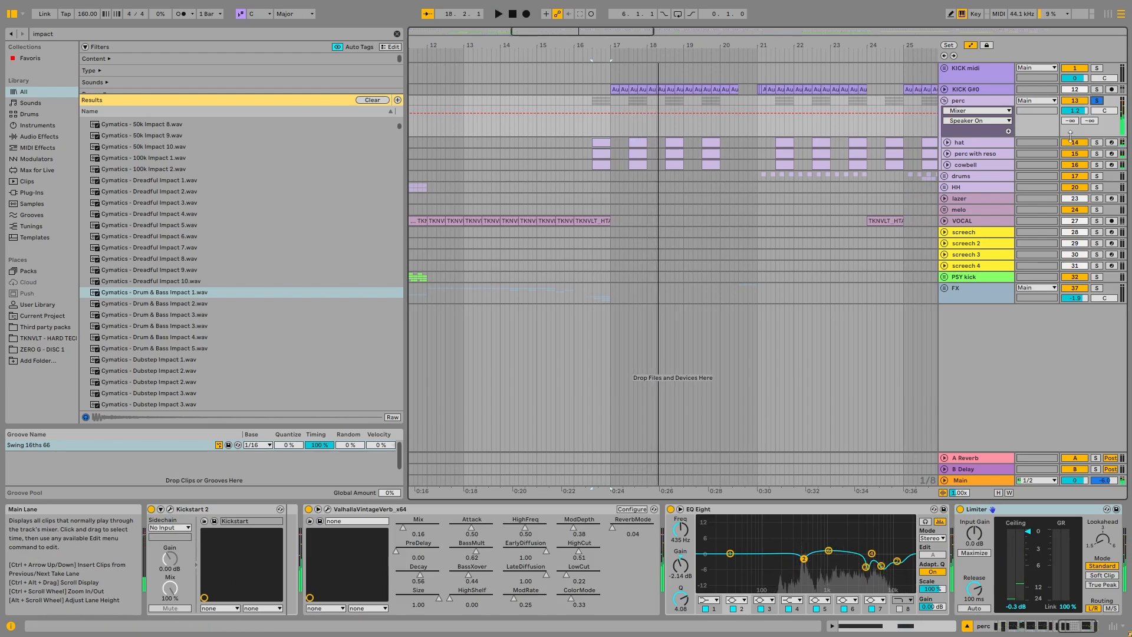
{"action": "key", "text": "space"}
Step: Select the hat track and unfold the hat, perc with reso and cowbell tracks
{"action": "left_click", "coordinate": [987, 142]}
{"action": "left_click", "coordinate": [948, 154]}
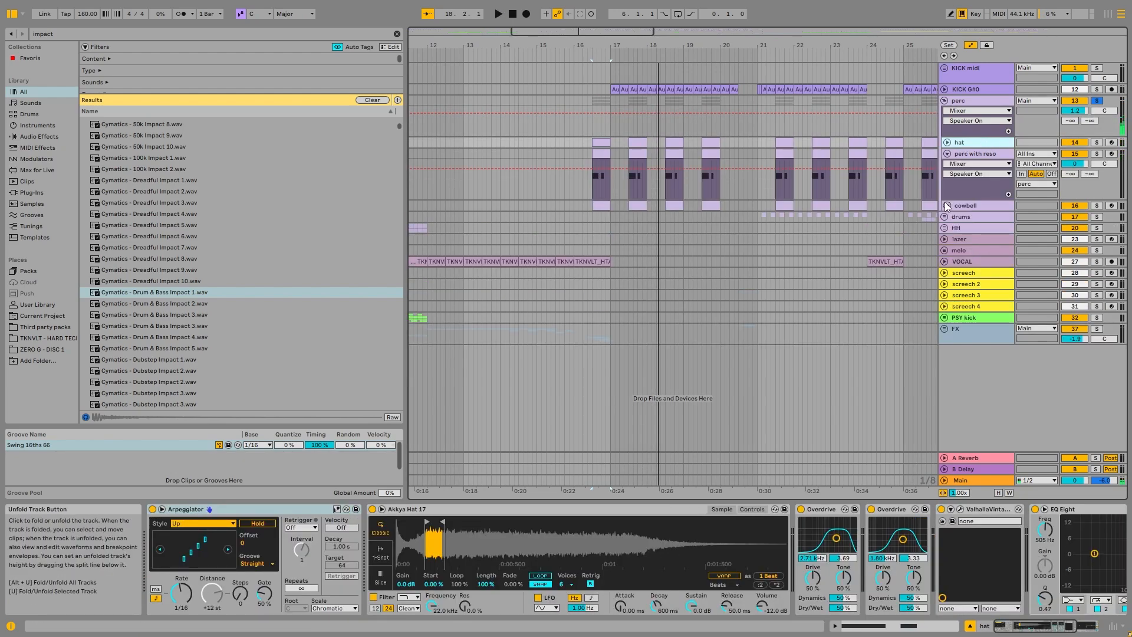
{"action": "left_click", "coordinate": [948, 205]}
{"action": "left_click", "coordinate": [947, 142]}
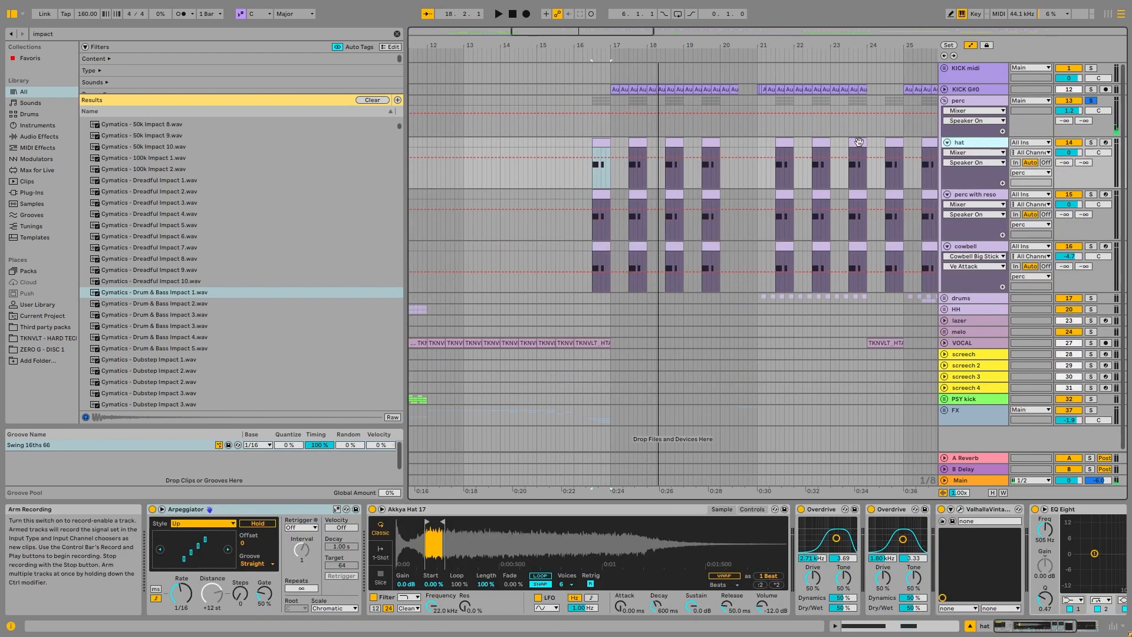
Step: Inspect the notes of the hat clip at 16.3.1, play it soloed, and return to the track's devices
{"action": "double_click", "coordinate": [598, 147]}
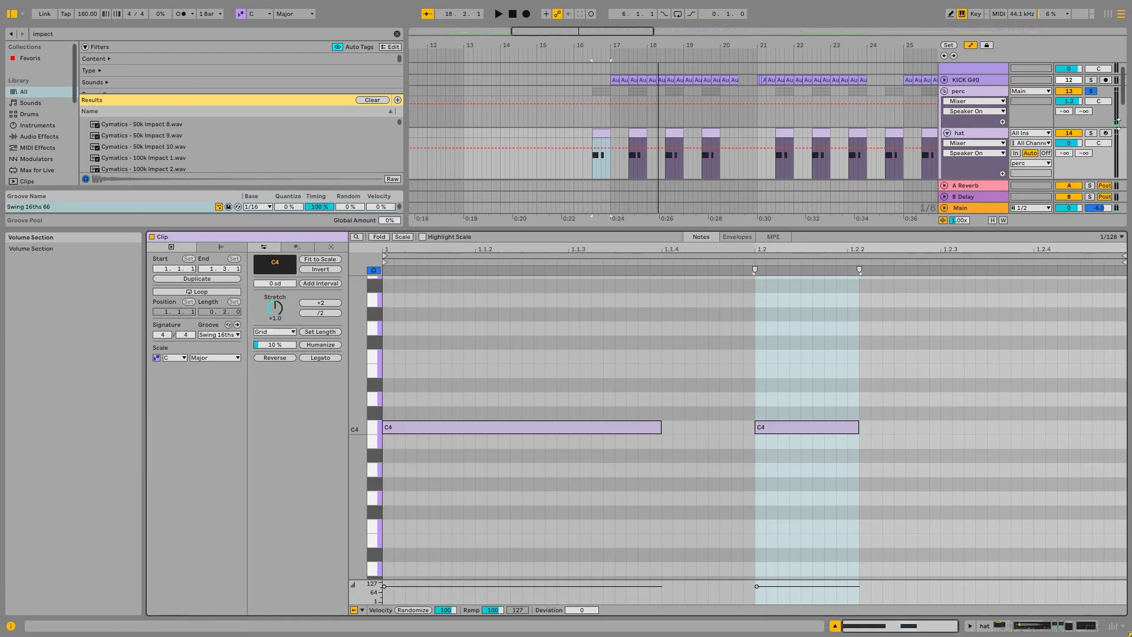
{"action": "left_click", "coordinate": [1091, 133]}
{"action": "key", "text": "space"}
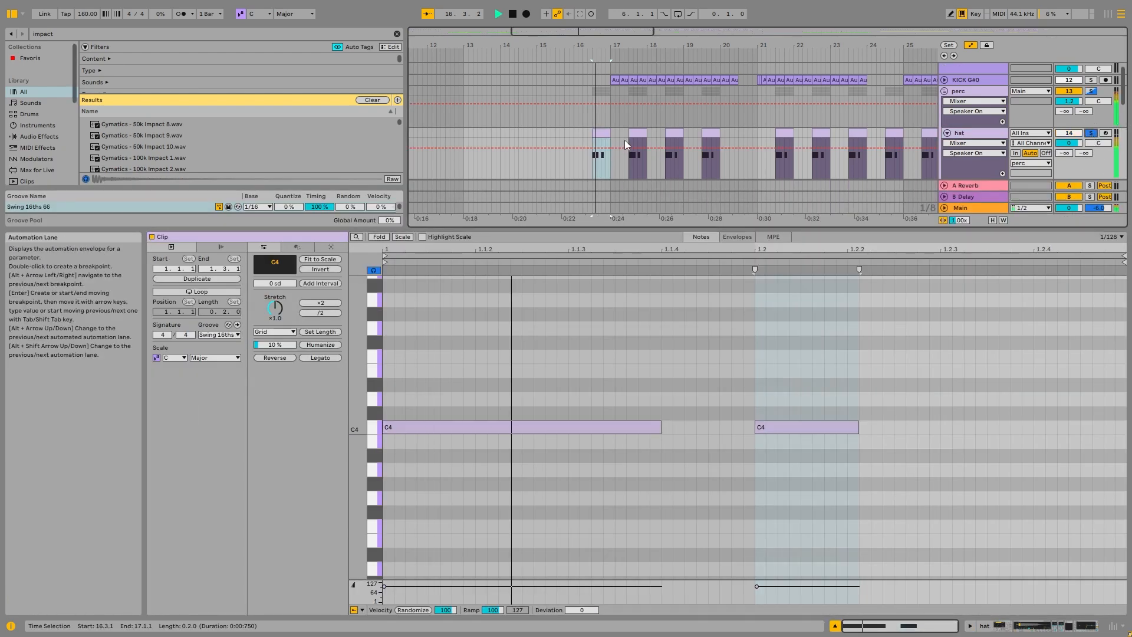
{"action": "key", "text": "space"}
{"action": "key", "text": "shift+Tab"}
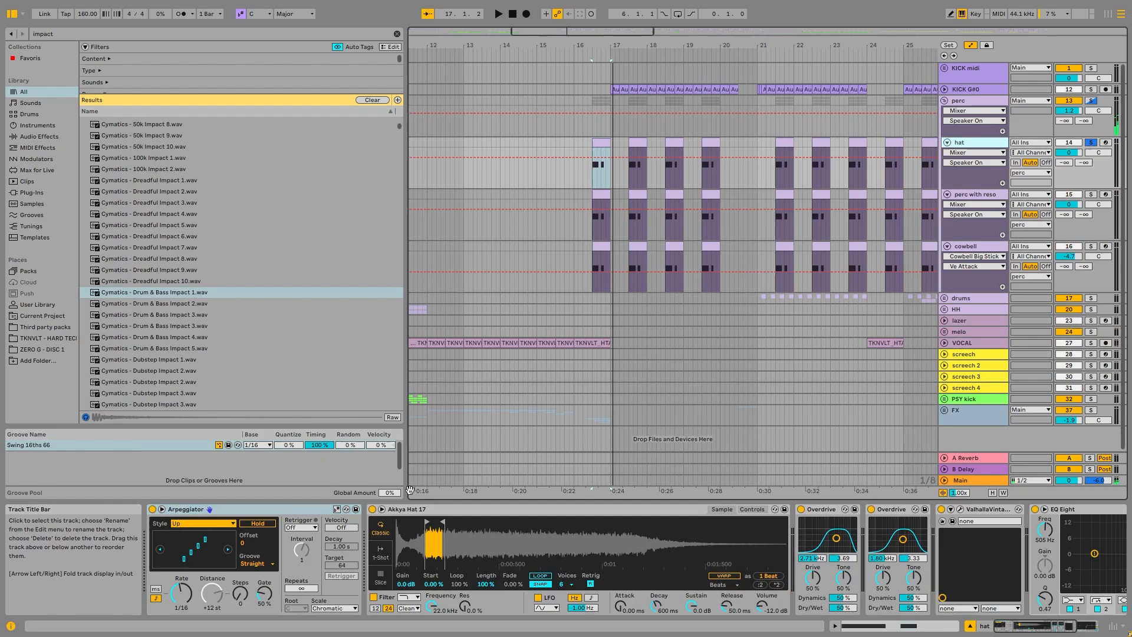
Step: Play the hat and inspect its device chain, enlarging the EQ Eight spectrum before returning to the start of the chain
{"action": "key", "text": "space"}
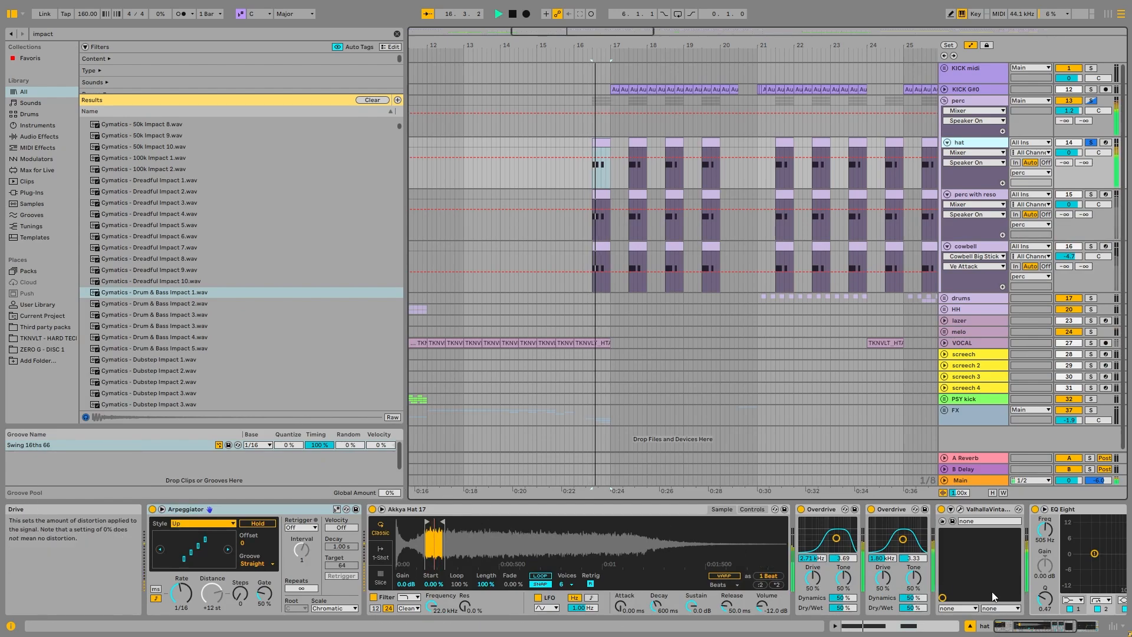
{"action": "scroll", "coordinate": [955, 598], "scroll_direction": "right", "scroll_amount": 5}
{"action": "key", "text": "space"}
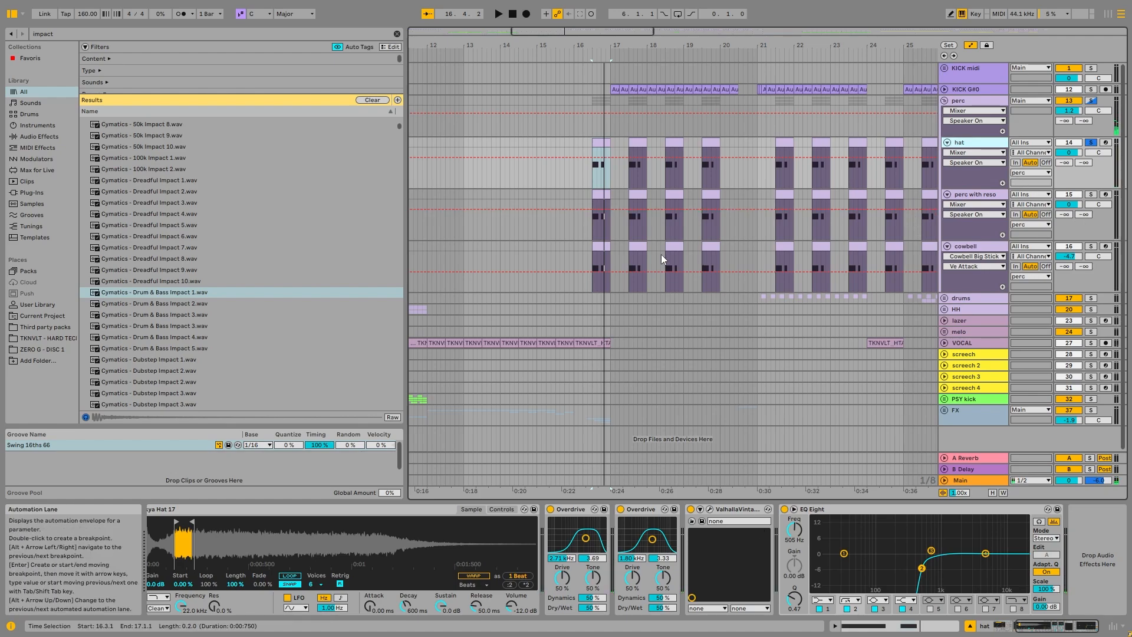
{"action": "left_click", "coordinate": [794, 509]}
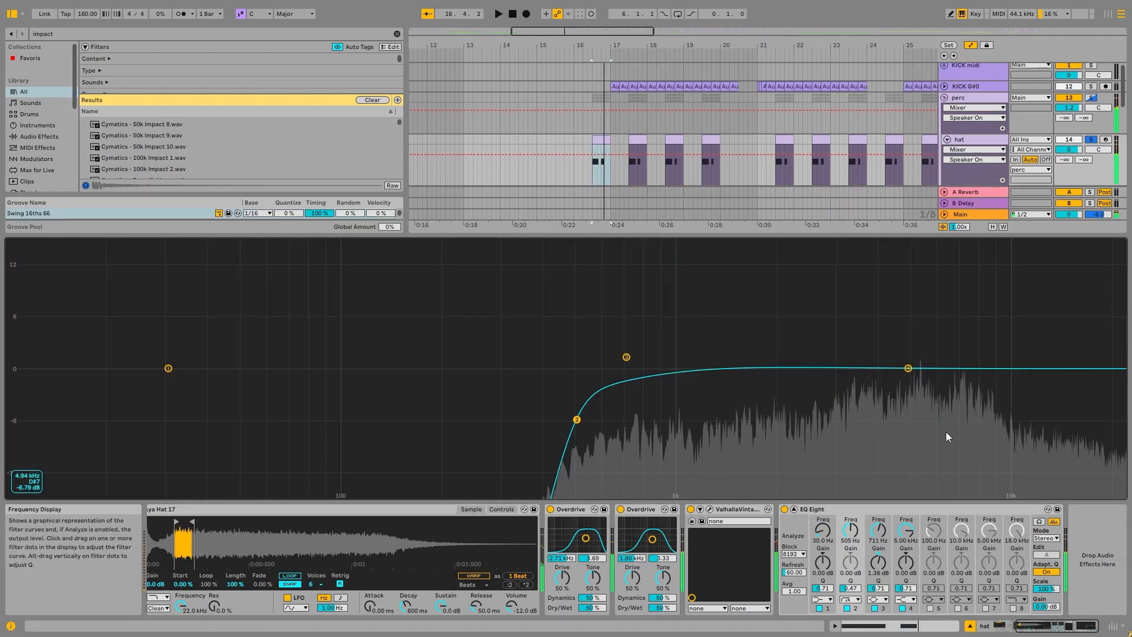
{"action": "left_click", "coordinate": [794, 509]}
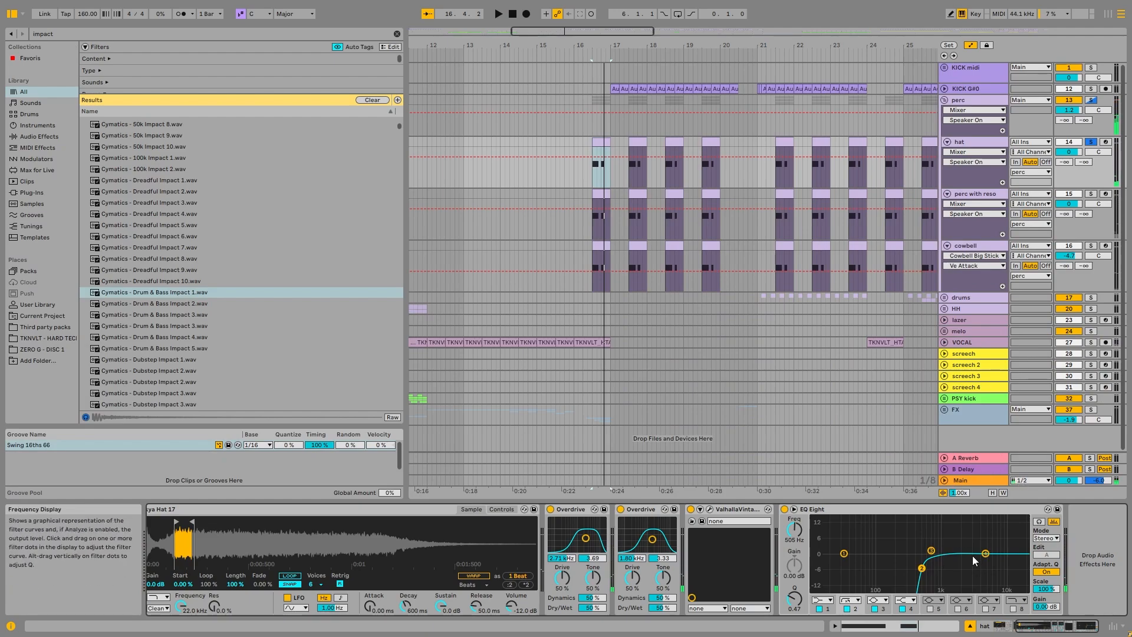
{"action": "left_click", "coordinate": [1028, 624]}
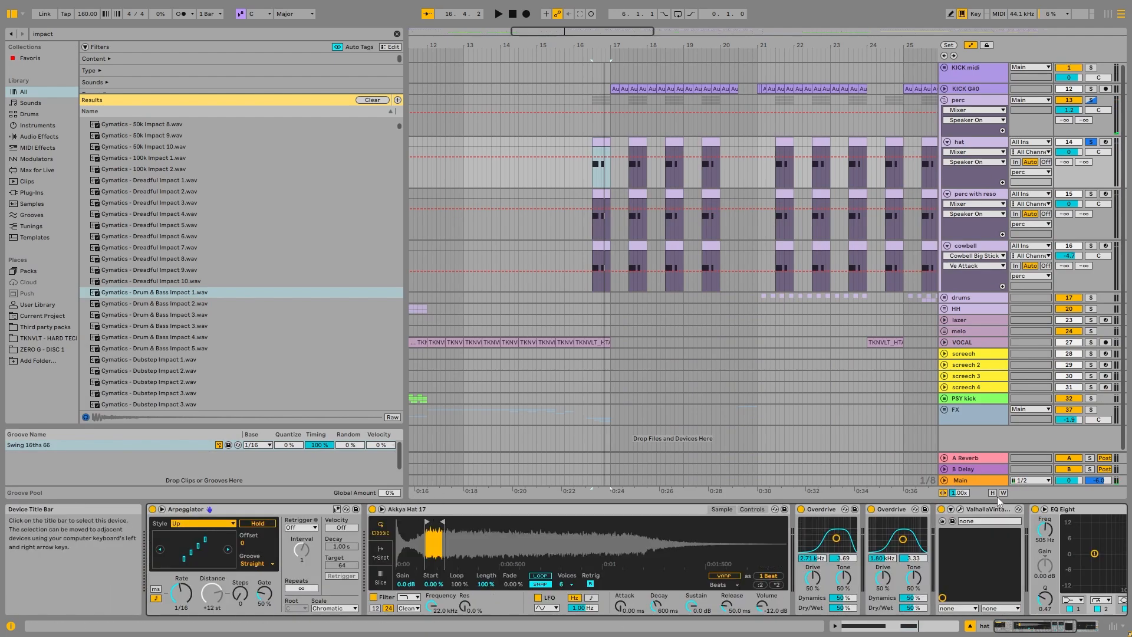
Step: Inspect the hat's ValhallaVintageVerb settings, close the plug-in window and review its EQ Eight
{"action": "left_click", "coordinate": [962, 509]}
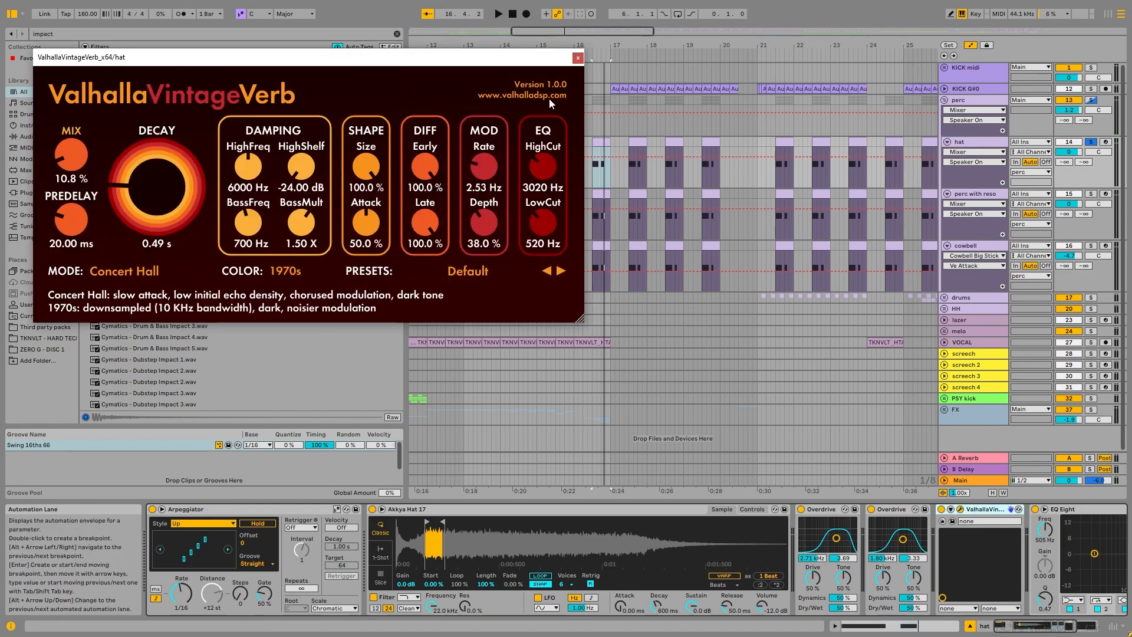
{"action": "left_click", "coordinate": [578, 59]}
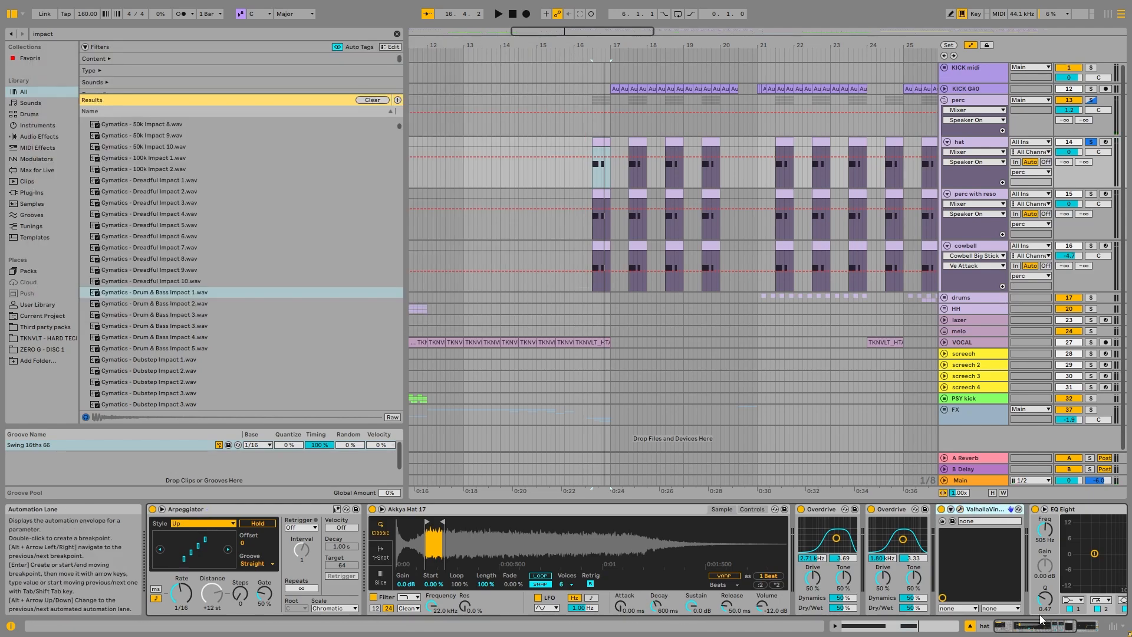
{"action": "left_click", "coordinate": [1083, 625]}
{"action": "left_click", "coordinate": [862, 511]}
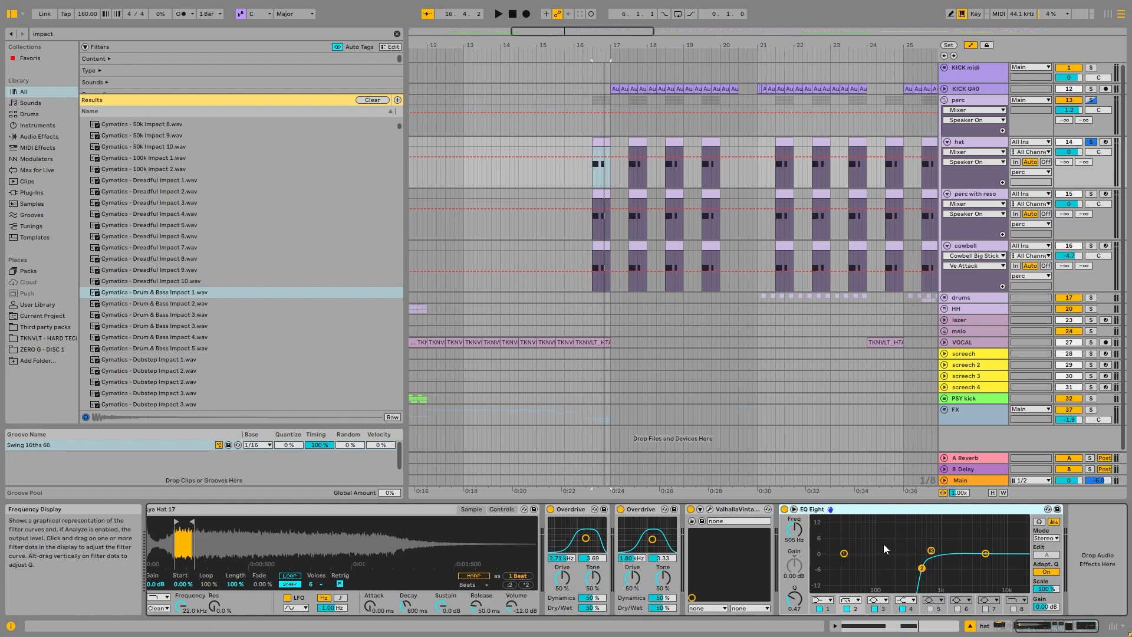
Step: Select and solo the perc with reso track, and play its clip at 16.3.1
{"action": "left_click", "coordinate": [975, 193]}
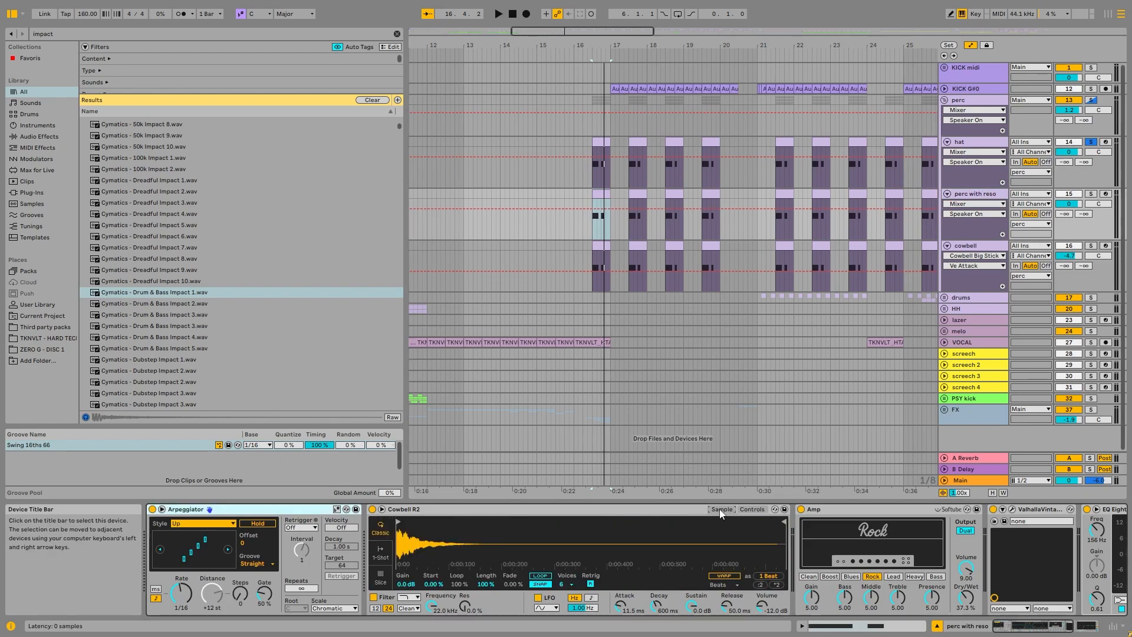
{"action": "left_click", "coordinate": [1091, 193]}
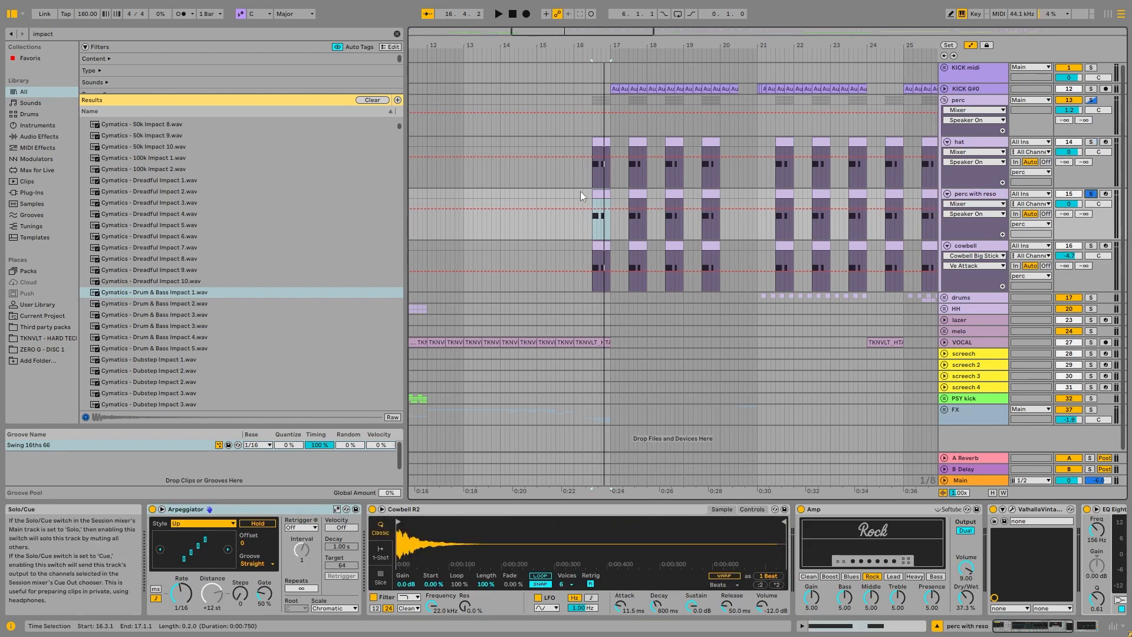
{"action": "key", "text": "space"}
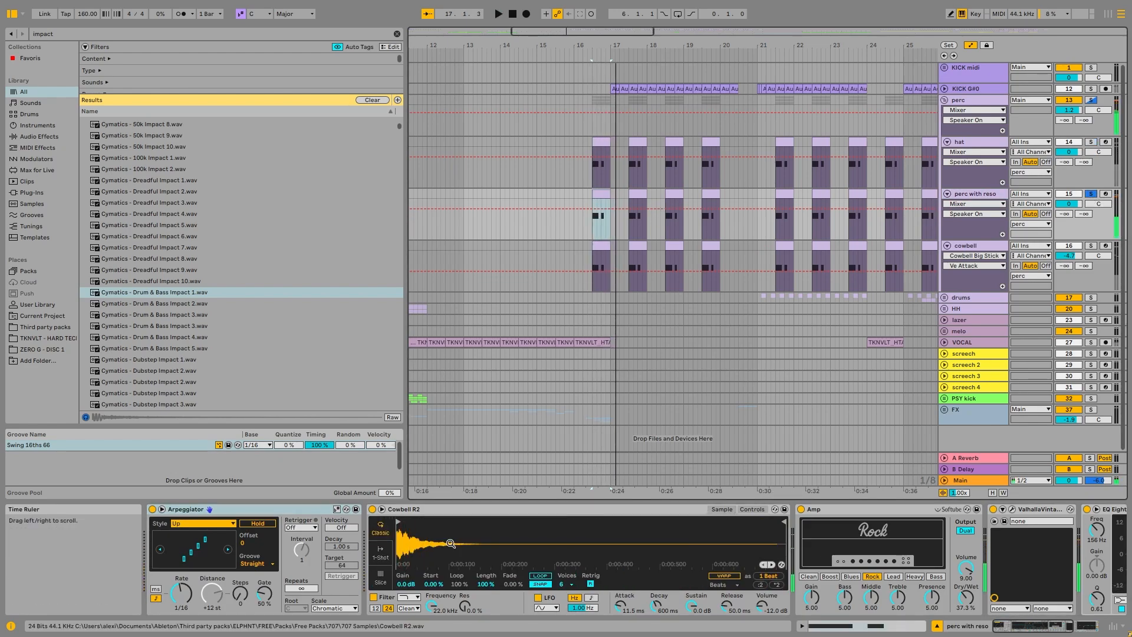
Step: Compare the perc with reso sound with its Rock Amp bypassed and active
{"action": "left_click", "coordinate": [460, 511]}
{"action": "scroll", "coordinate": [483, 519], "scroll_direction": "right", "scroll_amount": 5}
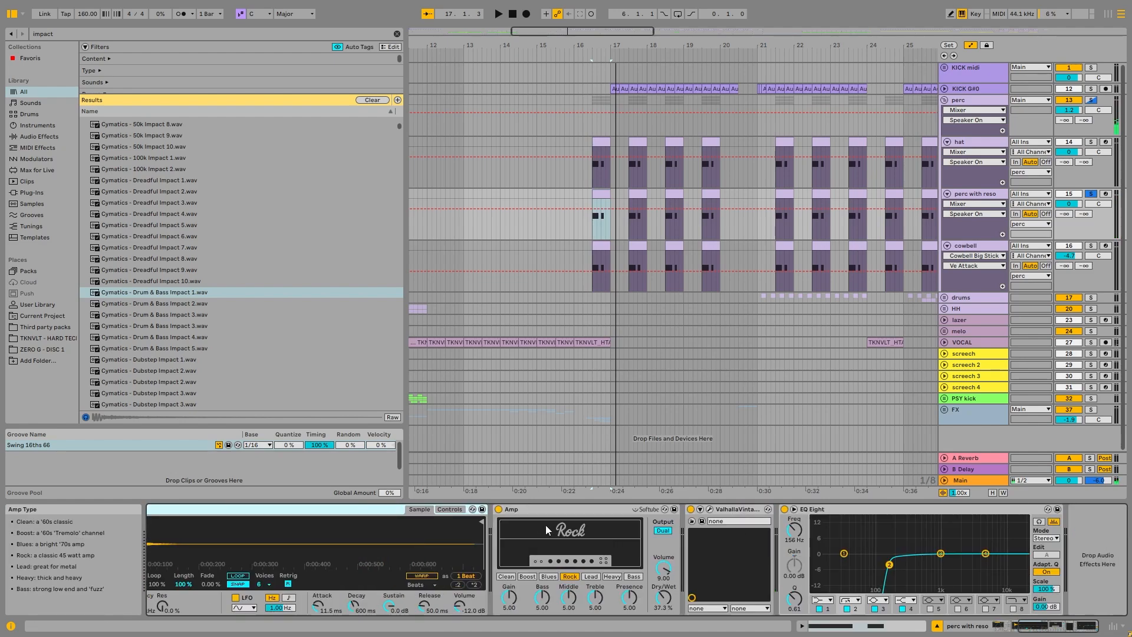
{"action": "left_click", "coordinate": [500, 510]}
{"action": "key", "text": "space"}
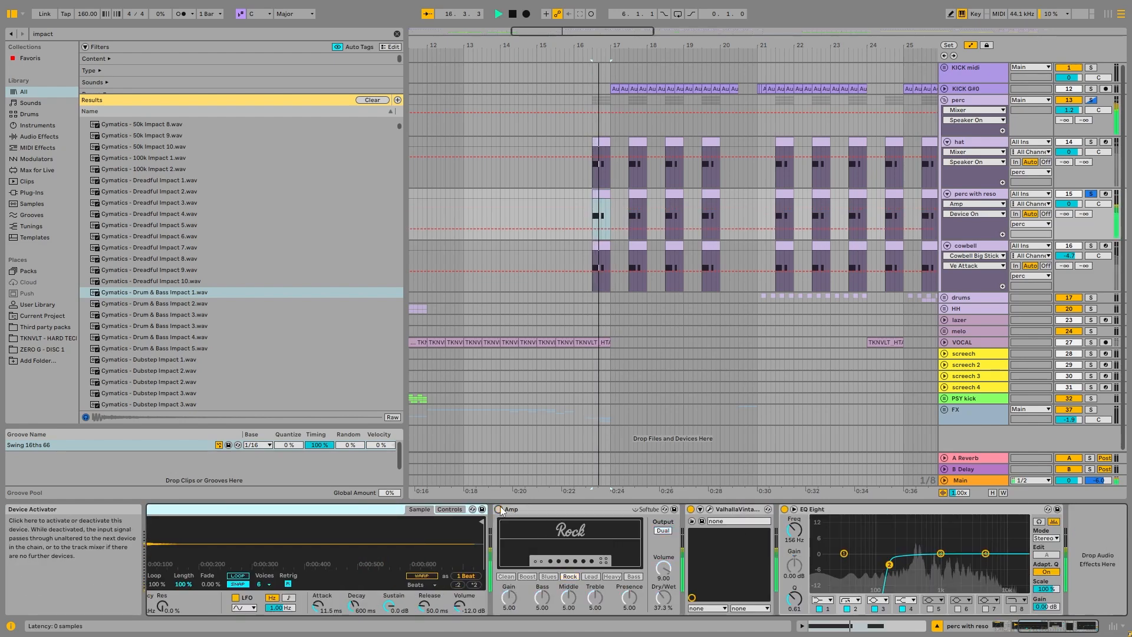
{"action": "left_click", "coordinate": [500, 510]}
{"action": "key", "text": "space"}
{"action": "key", "text": "space"}
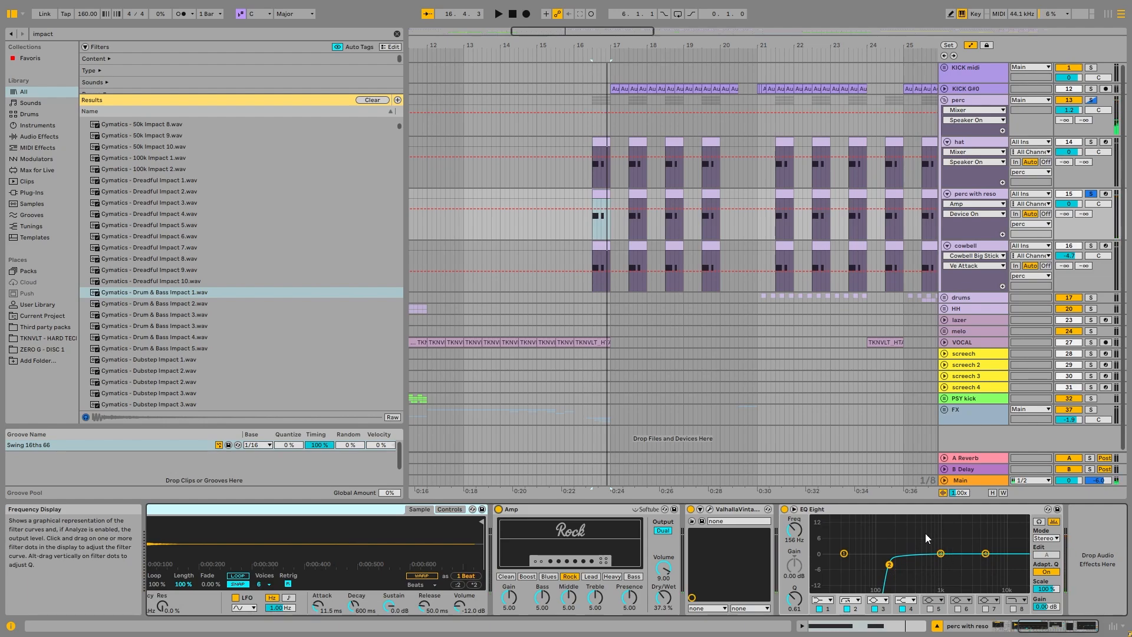
Step: Play perc with reso without the Amp while examining its frequencies in the enlarged EQ Eight display
{"action": "mouse_move", "coordinate": [1054, 625]}
{"action": "left_mouse_down"}
{"action": "mouse_move", "coordinate": [1032, 626]}
{"action": "mouse_move", "coordinate": [1076, 625]}
{"action": "left_mouse_up"}
{"action": "key", "text": "space"}
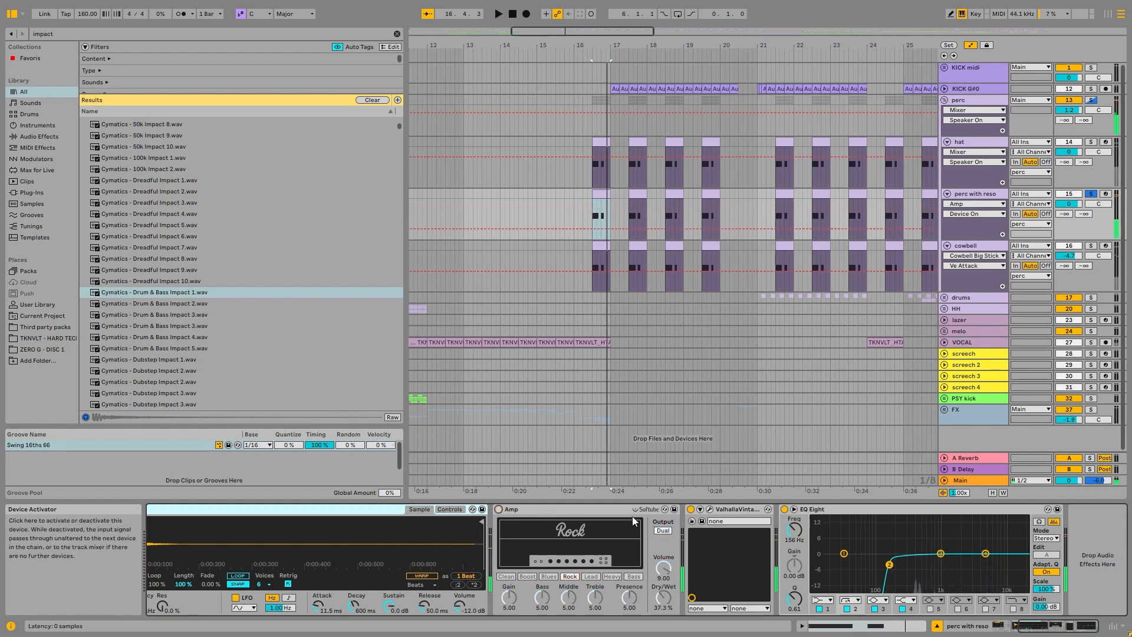
{"action": "left_click", "coordinate": [795, 509]}
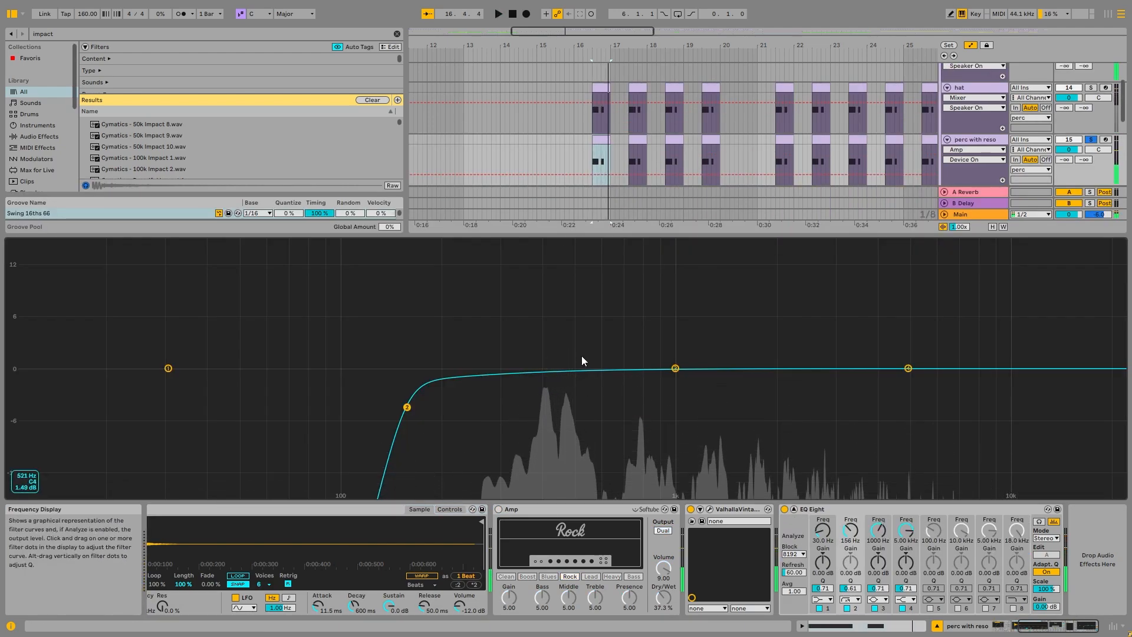
{"action": "key", "text": "space"}
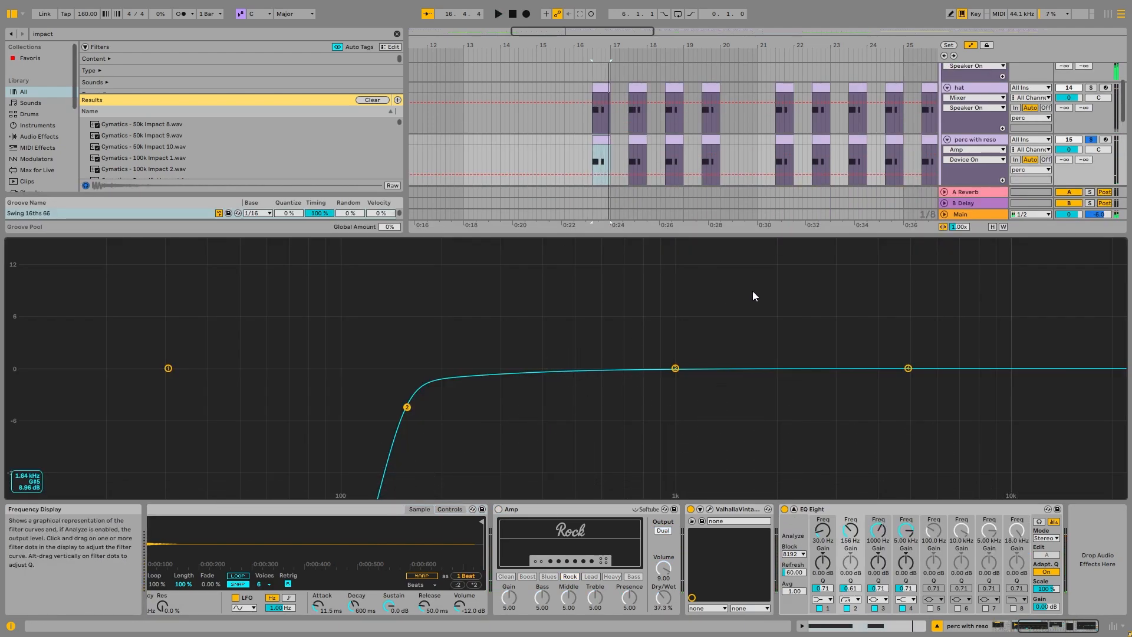
{"action": "double_click", "coordinate": [766, 292]}
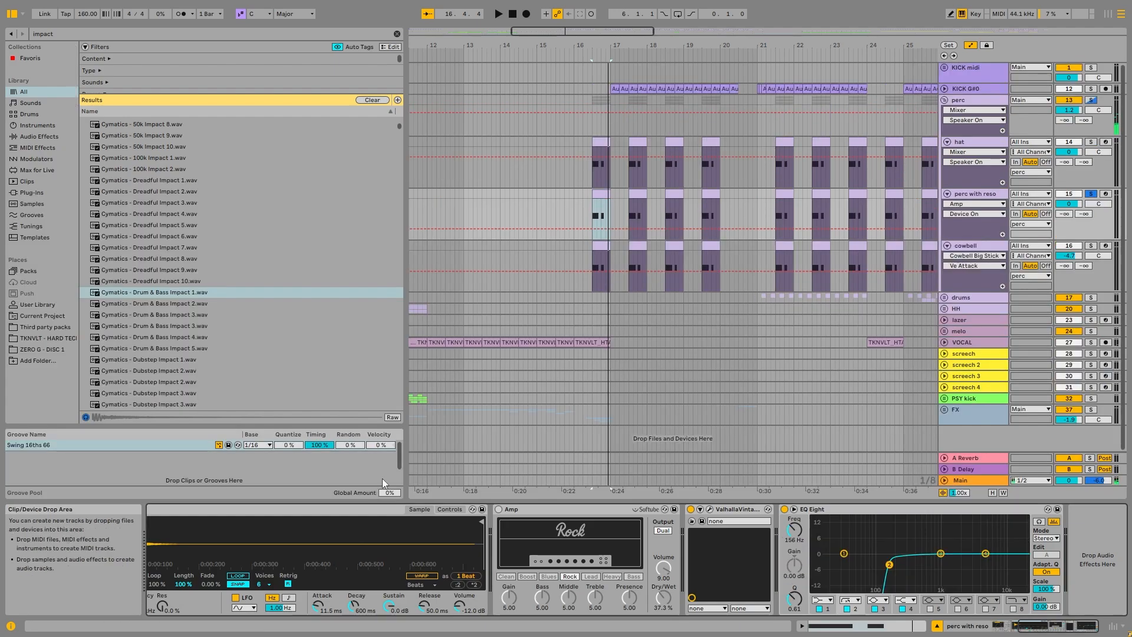
Step: Show the Cowbell R2 sampler's controls to inspect its transposition, and switch the Amp back on
{"action": "left_click", "coordinate": [449, 509]}
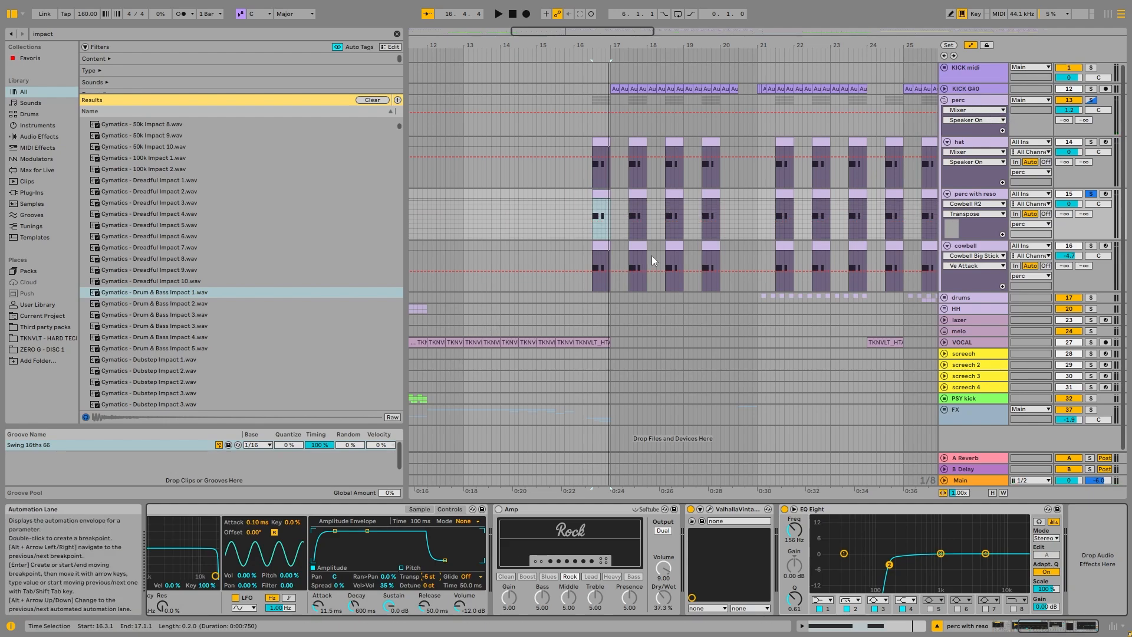
{"action": "left_click", "coordinate": [498, 510]}
Step: Solo the cowbell track, play its clip at 16.3.1 and inspect its sample, Amp, reverb and EQ Eight
{"action": "left_click", "coordinate": [1091, 245]}
{"action": "left_click", "coordinate": [599, 248]}
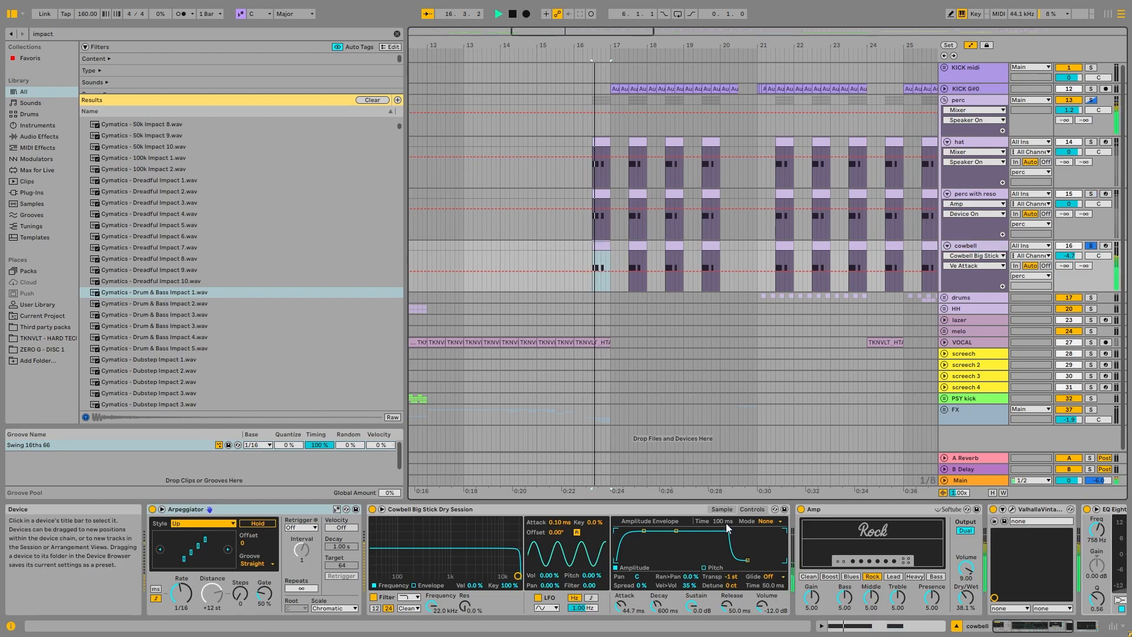
{"action": "left_click", "coordinate": [722, 509]}
{"action": "left_click", "coordinate": [1043, 627]}
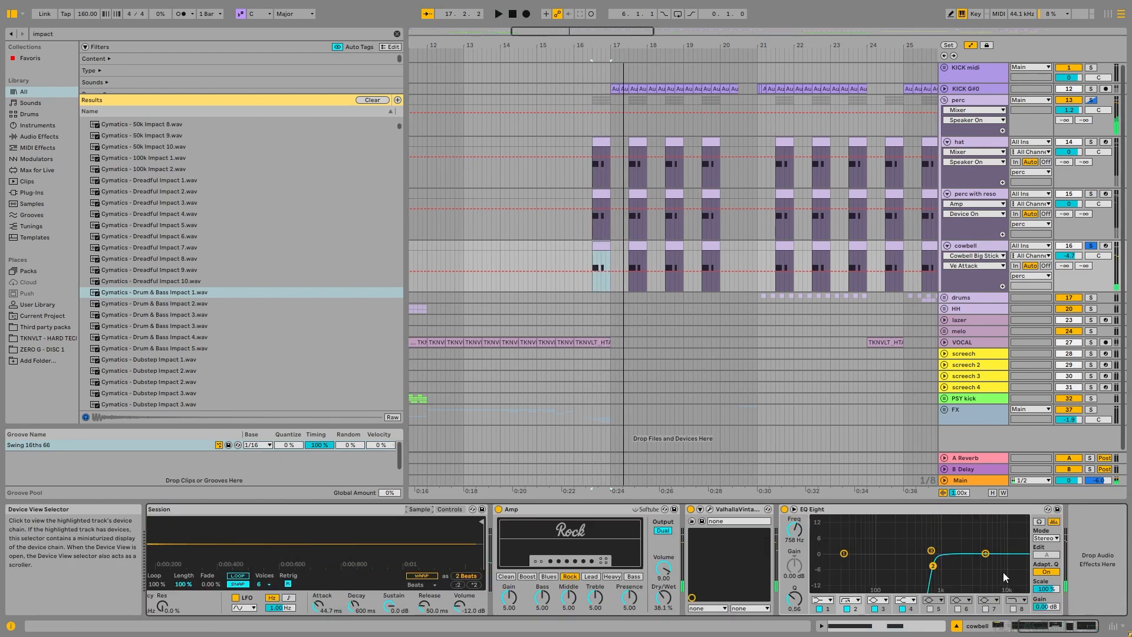
Step: Examine the cowbell's EQ Eight curve in the enlarged display
{"action": "double_click", "coordinate": [969, 536]}
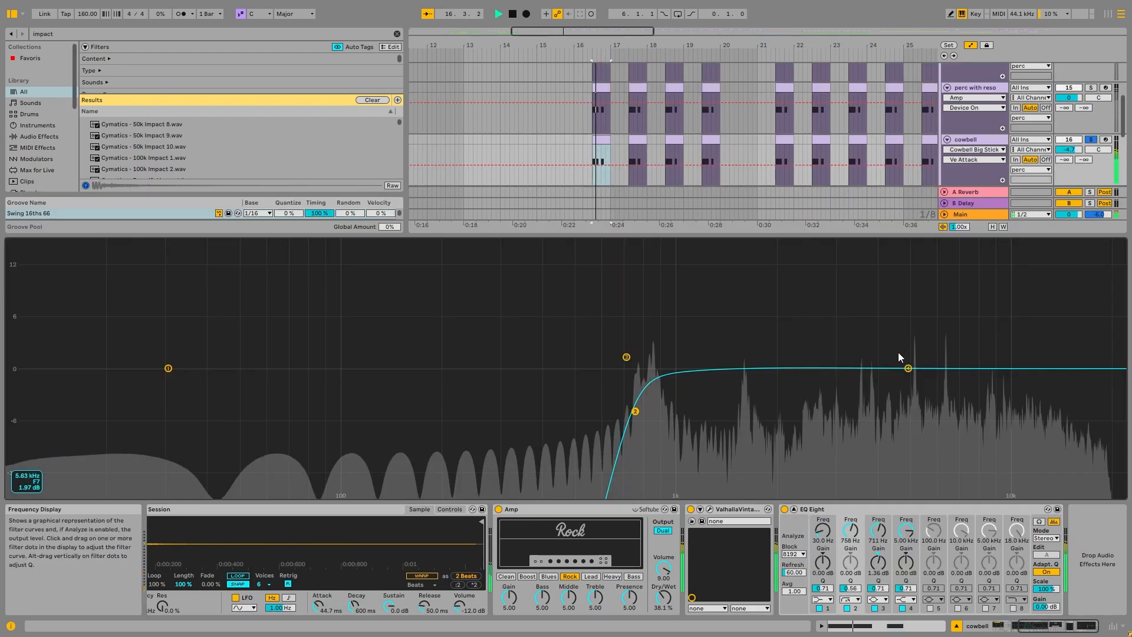
{"action": "double_click", "coordinate": [841, 319]}
Step: Solo the perc group and inspect the ValhallaVintageVerb, Delay and Saturator in its device chain
{"action": "left_click", "coordinate": [1091, 101]}
{"action": "left_click", "coordinate": [979, 101]}
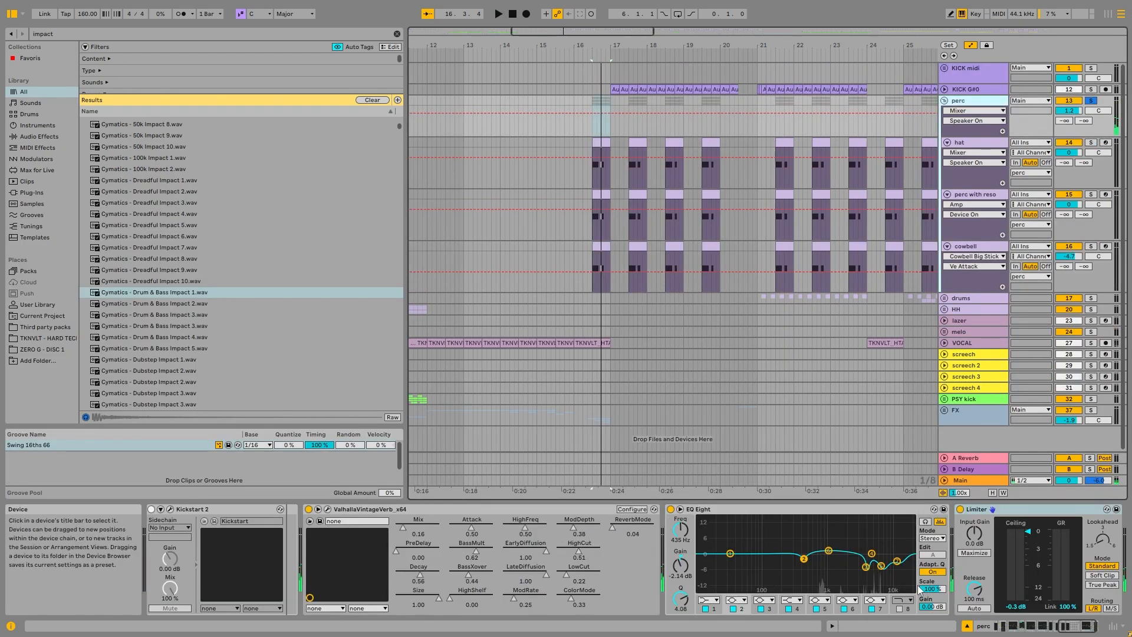
{"action": "left_click", "coordinate": [1006, 626]}
{"action": "left_click", "coordinate": [228, 509]}
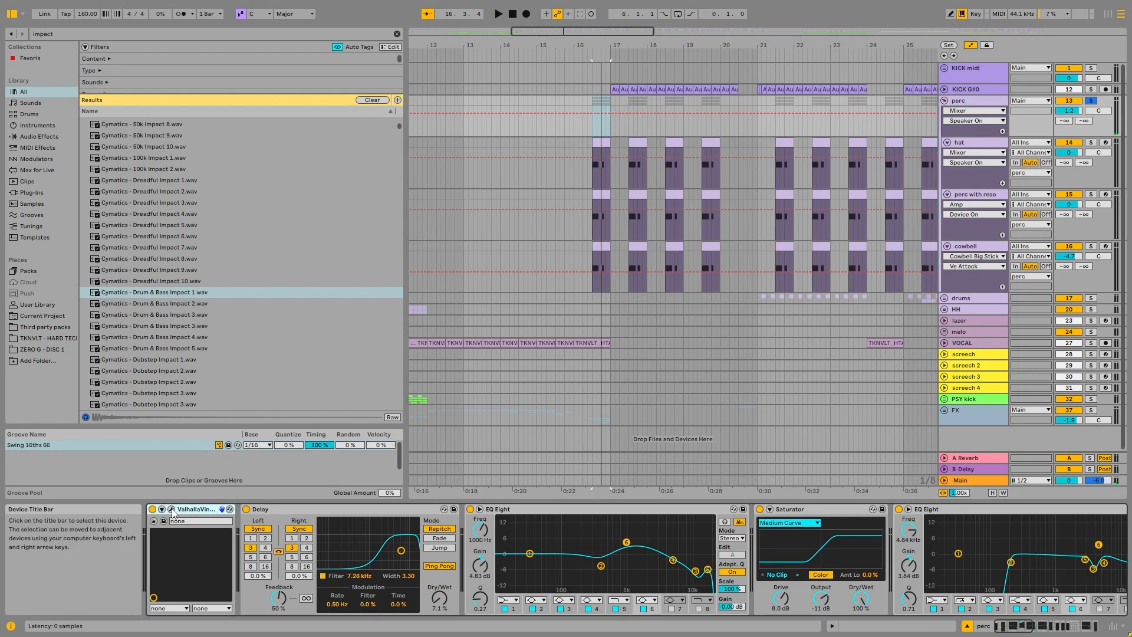
{"action": "left_click", "coordinate": [300, 511]}
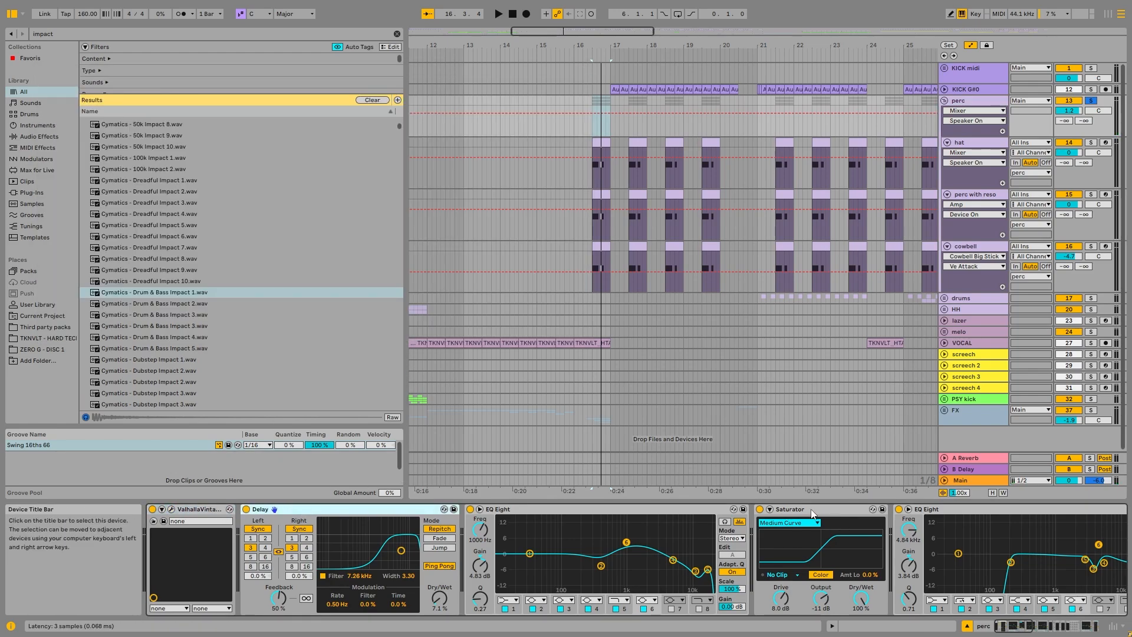
{"action": "left_click", "coordinate": [827, 515]}
Step: Play the perc group to compare its sound with the Saturator bypassed and active
{"action": "key", "text": "space"}
{"action": "left_click", "coordinate": [761, 509]}
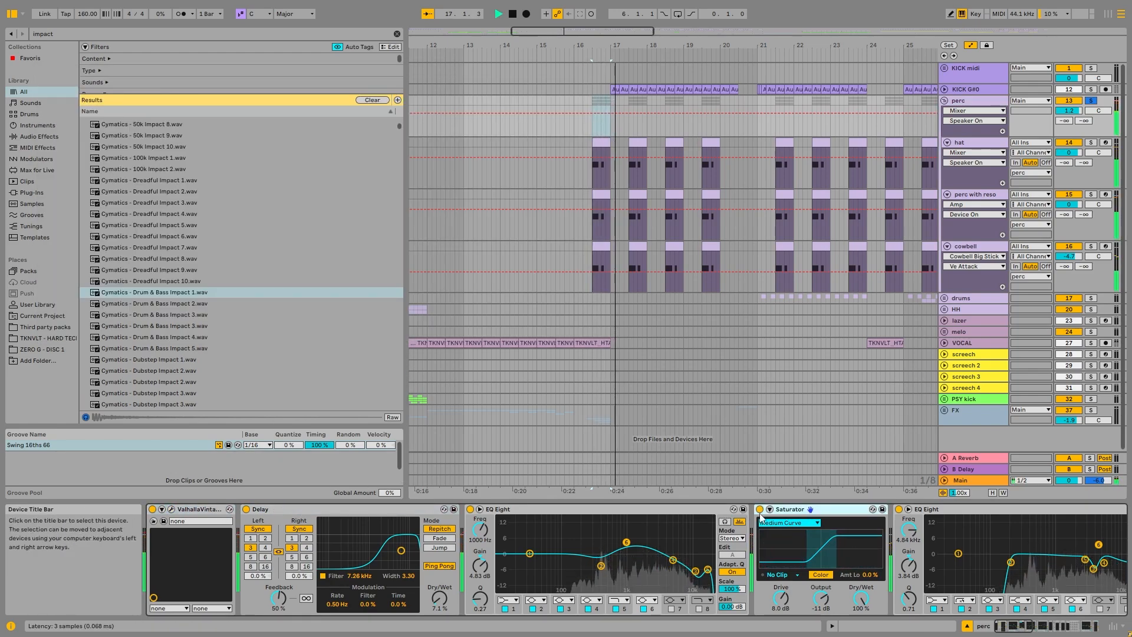
{"action": "key", "text": "space"}
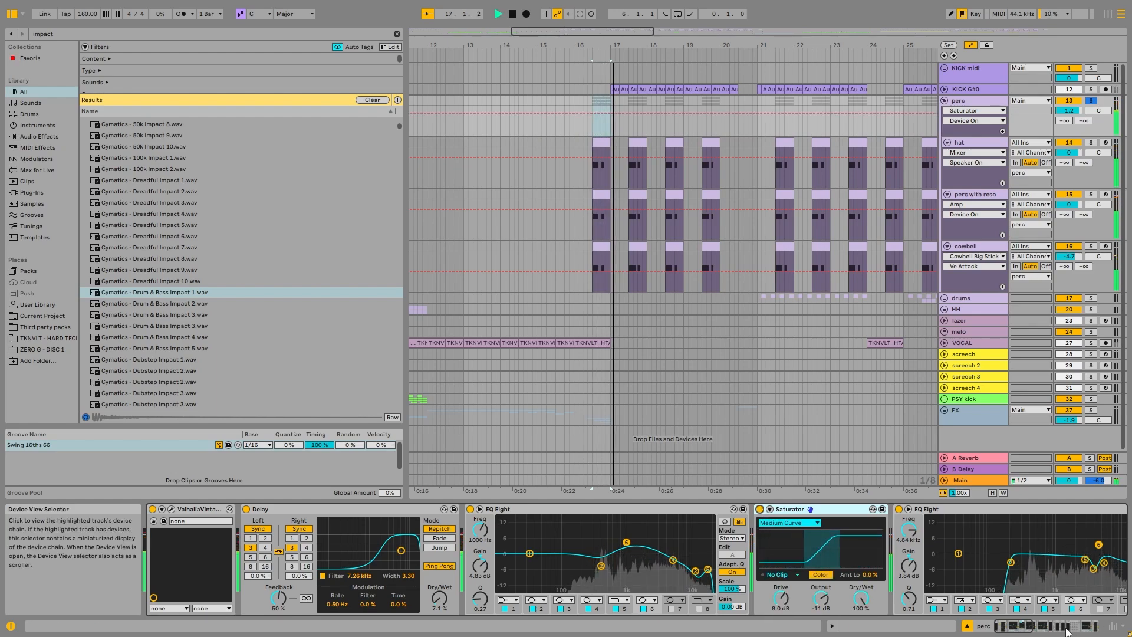
Step: Show the Device On automation of the perc group's Audio Effect Rack holding the two Kickstart 2 plug-ins
{"action": "left_click", "coordinate": [1037, 629]}
{"action": "mouse_move", "coordinate": [1034, 630]}
{"action": "left_mouse_down"}
{"action": "mouse_move", "coordinate": [1055, 631]}
{"action": "mouse_move", "coordinate": [1039, 635]}
{"action": "left_mouse_up"}
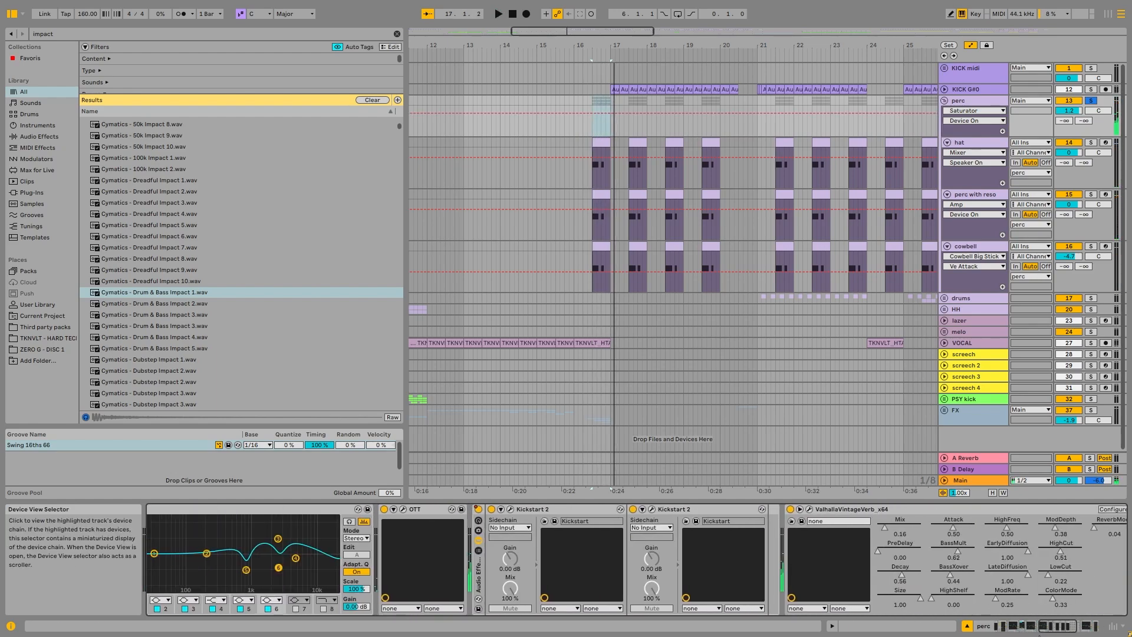
{"action": "right_click", "coordinate": [498, 517]}
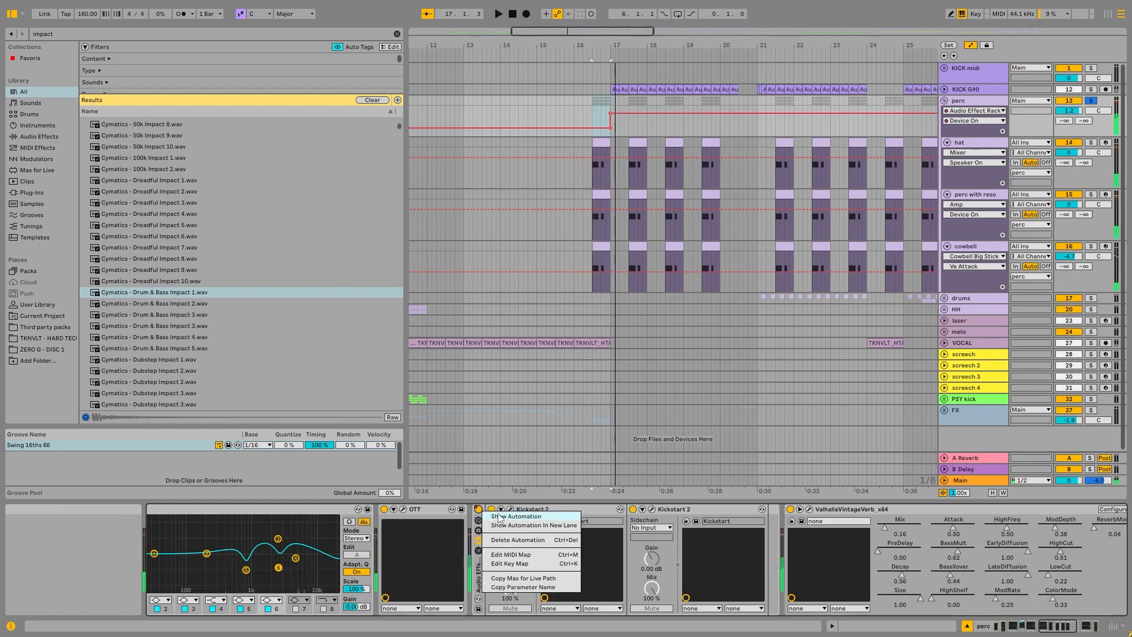
{"action": "left_click", "coordinate": [498, 516]}
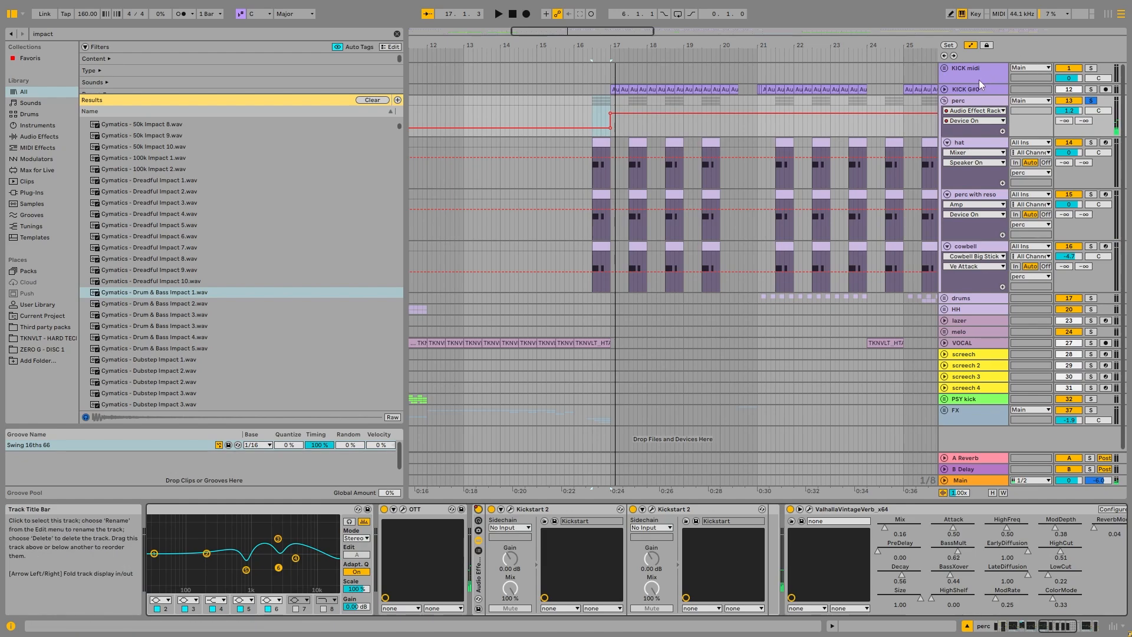
Step: Inspect the ducking curve, band and mix settings of both Kickstart 2 plug-ins in the perc group's rack
{"action": "left_click", "coordinate": [510, 509]}
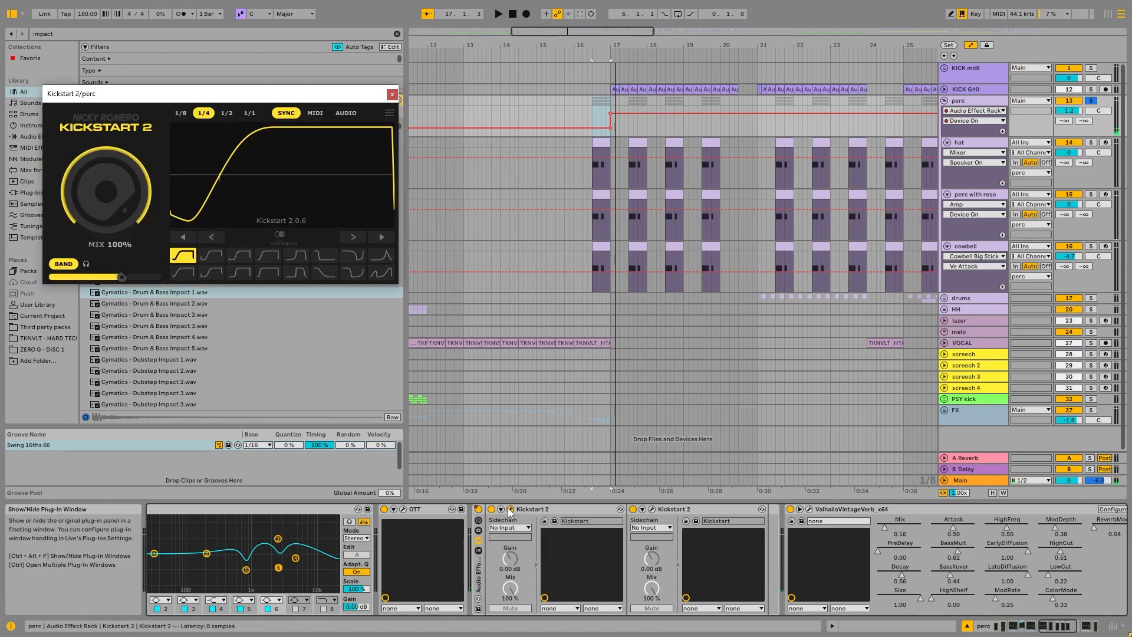
{"action": "left_click_drag", "start_coordinate": [281, 93], "coordinate": [542, 152]}
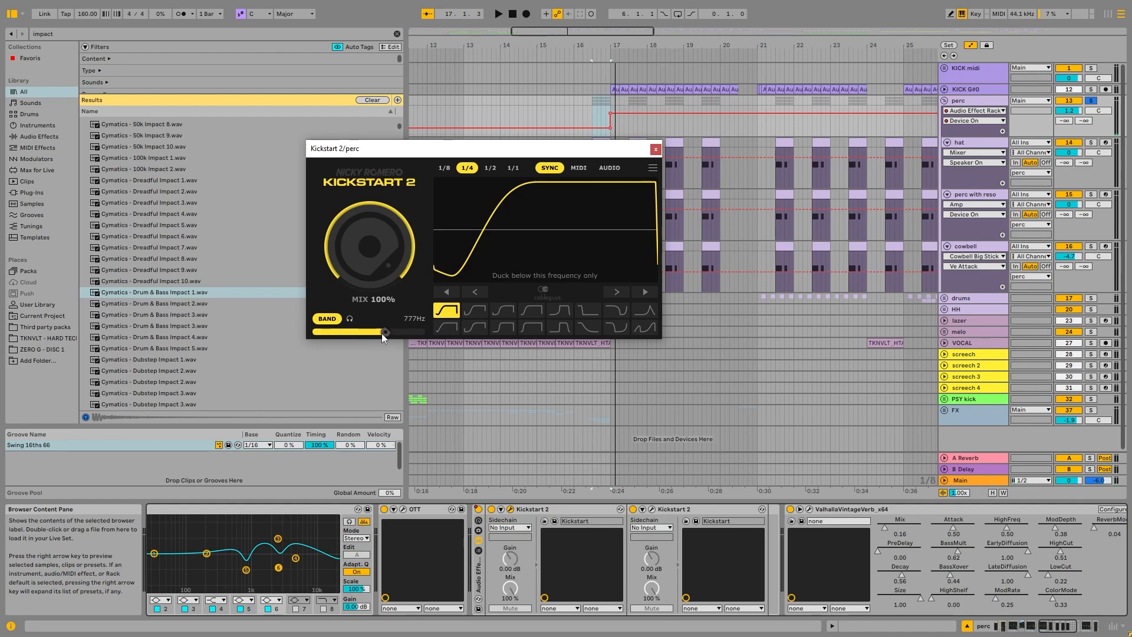
{"action": "left_click", "coordinate": [660, 149]}
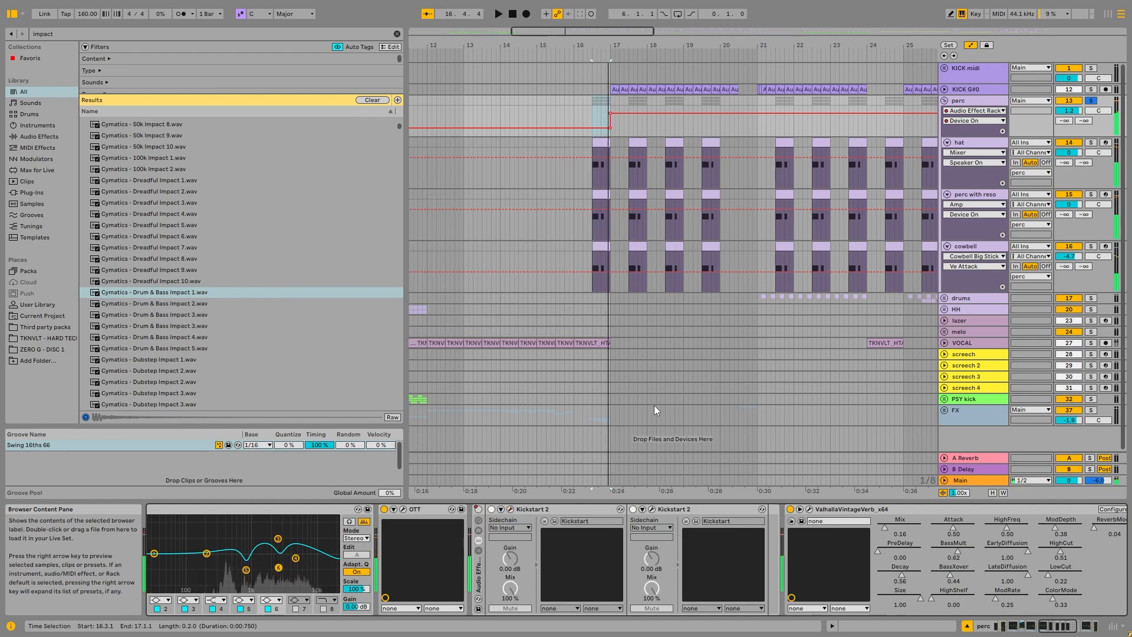
{"action": "left_click", "coordinate": [651, 509]}
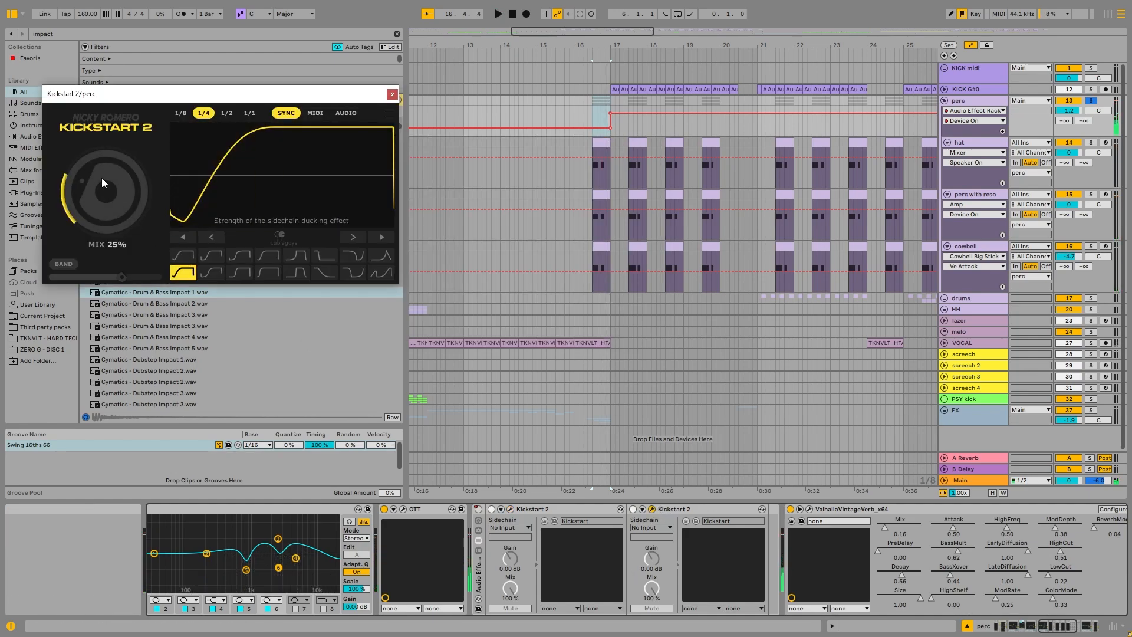
{"action": "left_click", "coordinate": [392, 94]}
Step: Select the hat clip at 17.3.1 and examine the perc layers and rack automation across the arrangement
{"action": "left_click", "coordinate": [644, 142]}
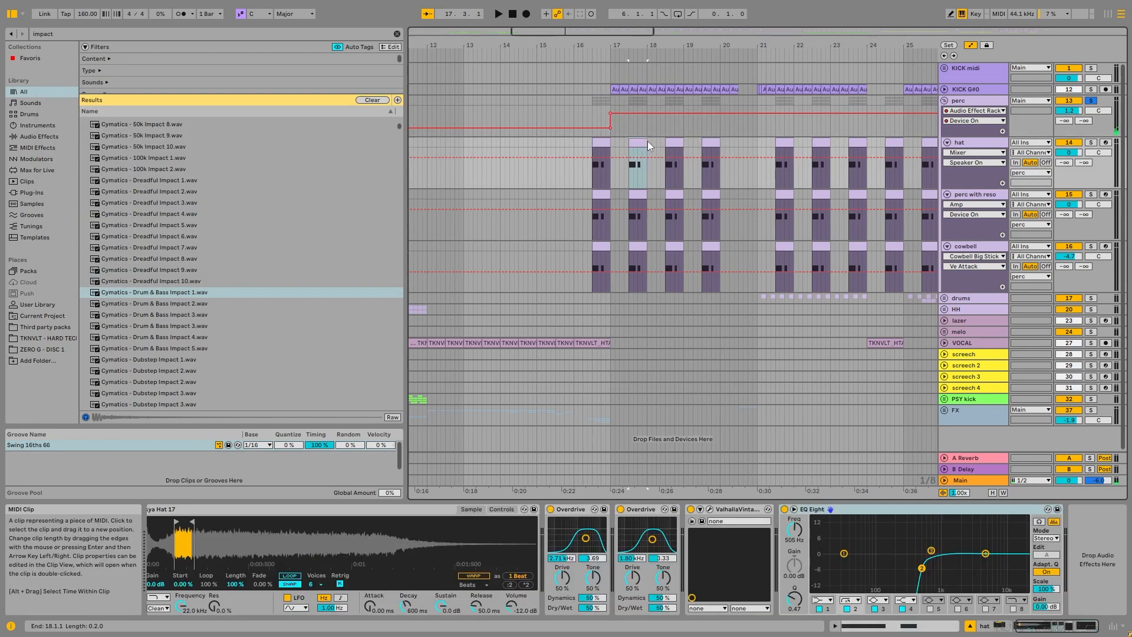
{"action": "left_click", "coordinate": [978, 142]}
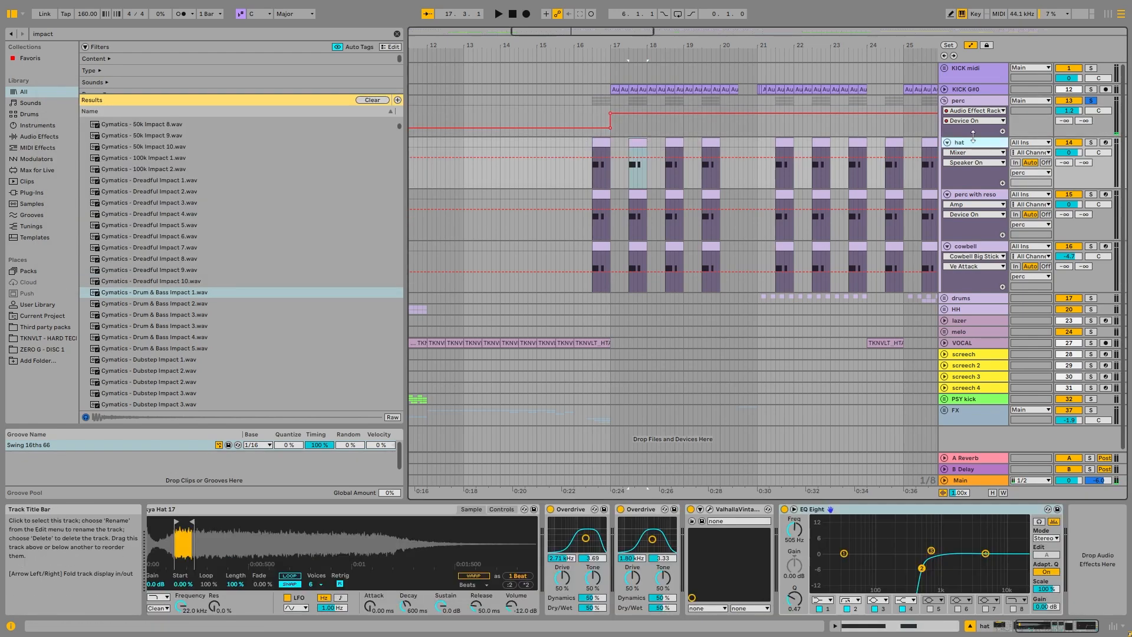
{"action": "scroll", "coordinate": [639, 155], "scroll_direction": "down", "scroll_amount": 5}
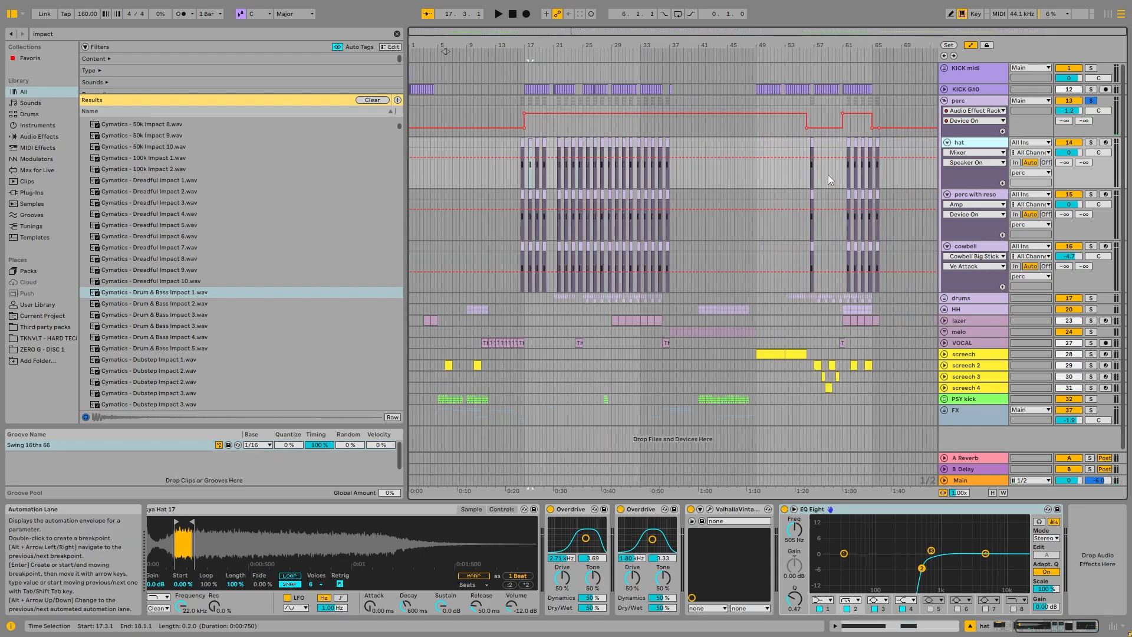
{"action": "scroll", "coordinate": [567, 161], "scroll_direction": "up", "scroll_amount": 8}
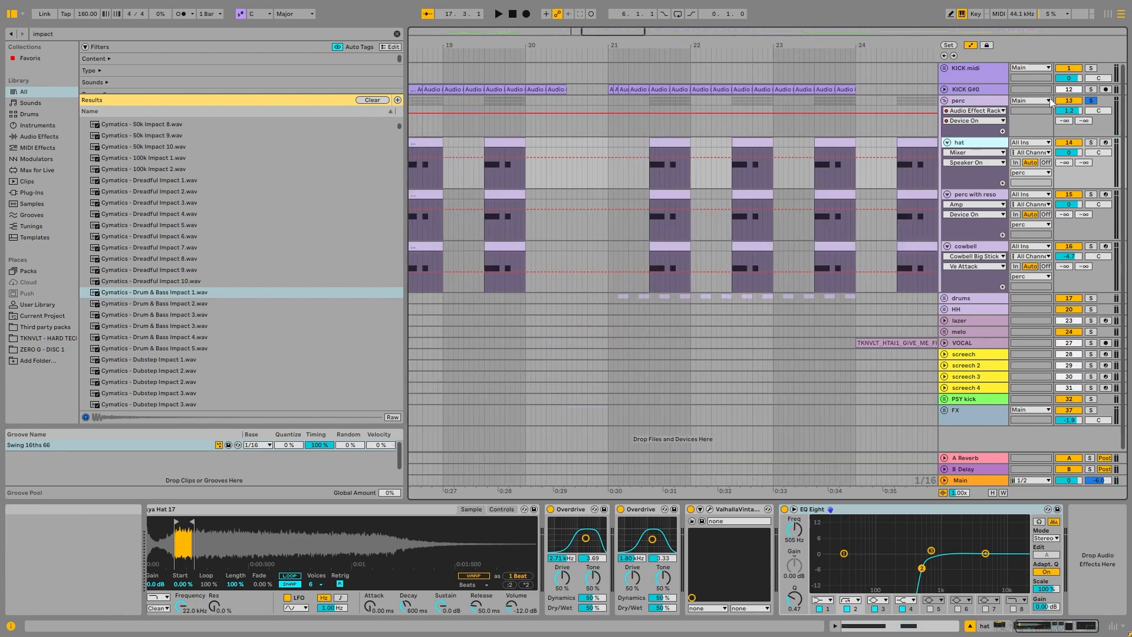
{"action": "scroll", "coordinate": [680, 196], "scroll_direction": "down", "scroll_amount": 4}
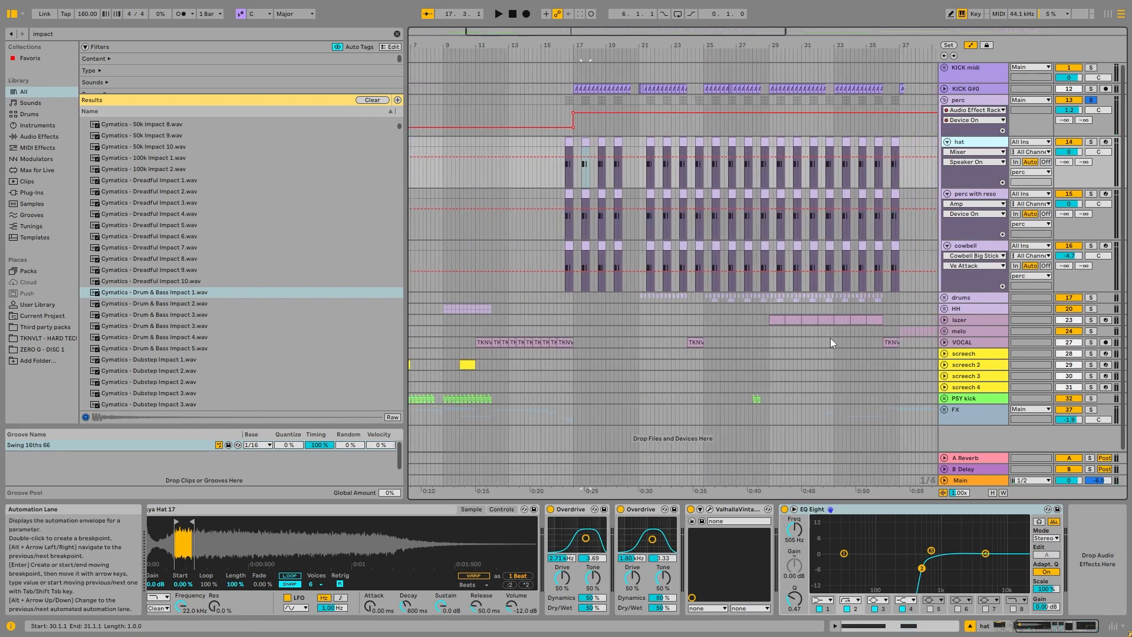
Step: Play the perc group to check the two EQ Eights after the Saturator, comparing the first one bypassed and active
{"action": "left_click", "coordinate": [959, 130]}
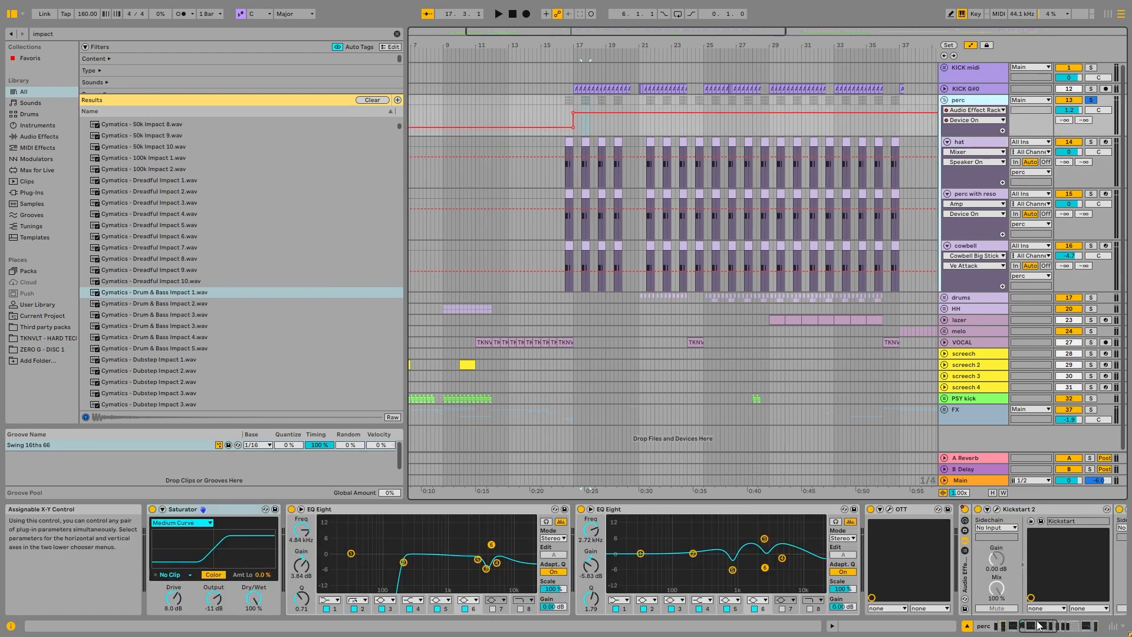
{"action": "scroll", "coordinate": [613, 531], "scroll_direction": "left", "scroll_amount": 3}
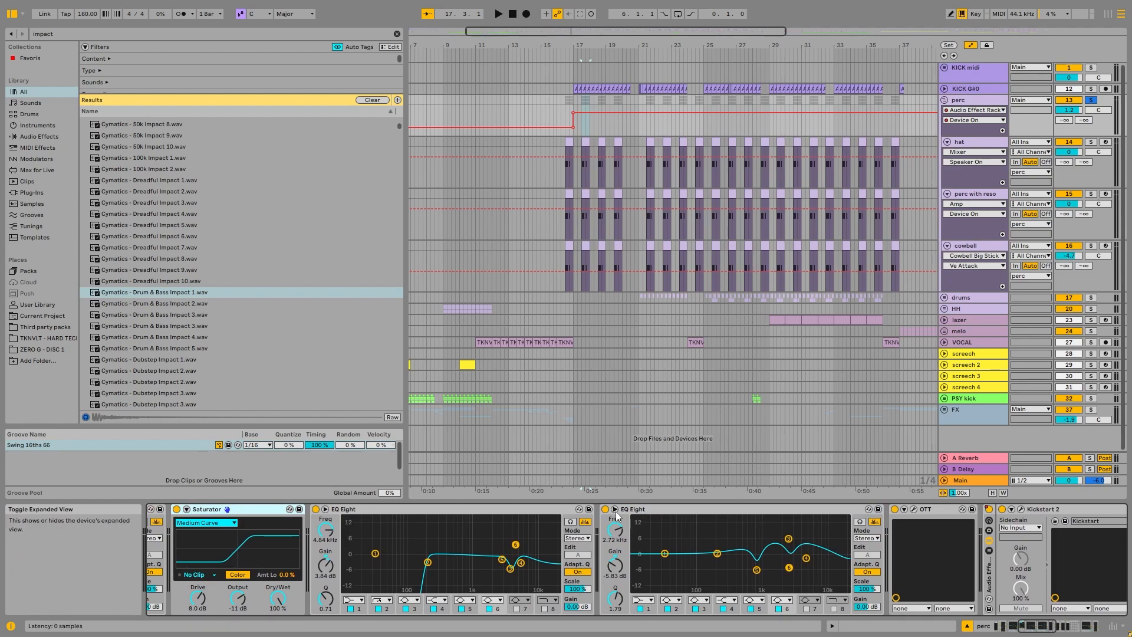
{"action": "key", "text": "space"}
{"action": "left_click", "coordinate": [315, 509]}
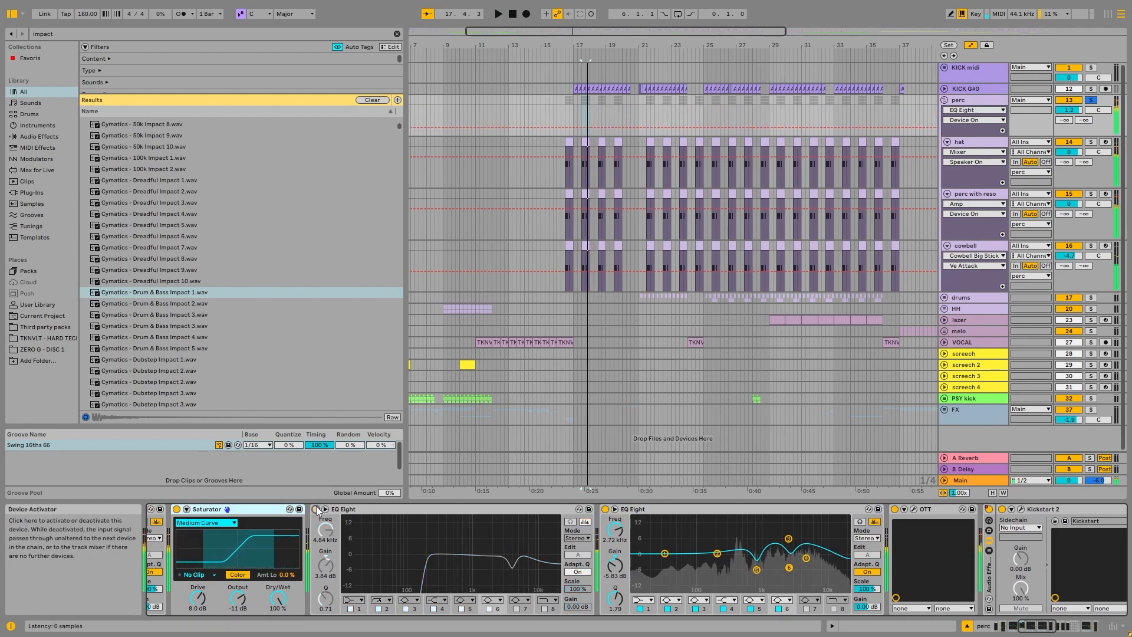
{"action": "left_click", "coordinate": [316, 509]}
{"action": "key", "text": "space"}
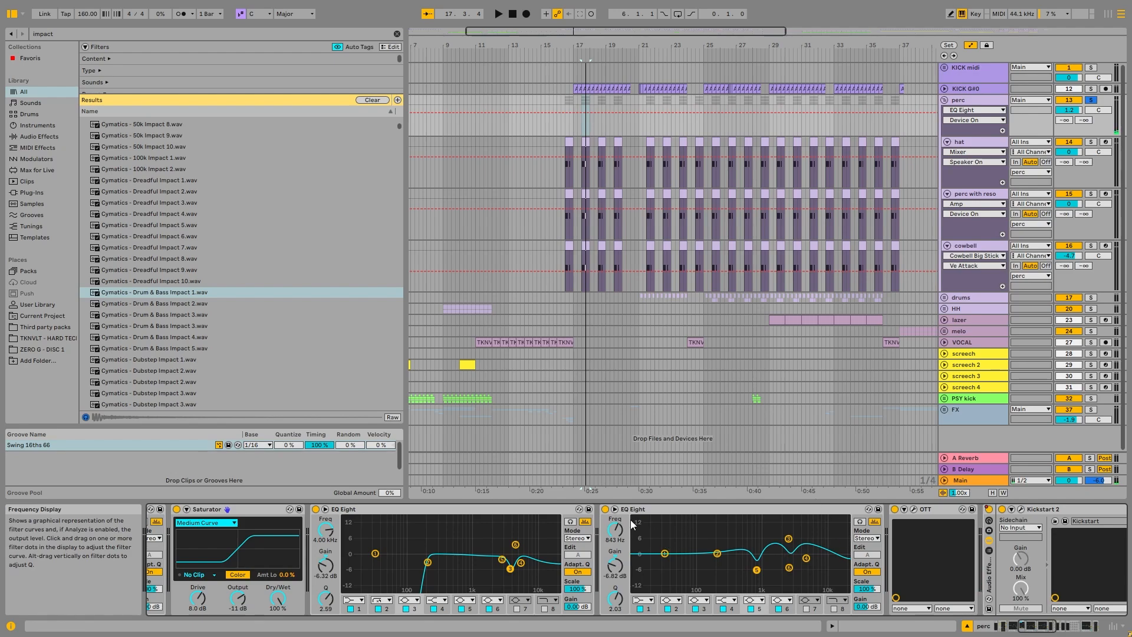
{"action": "key", "text": "space"}
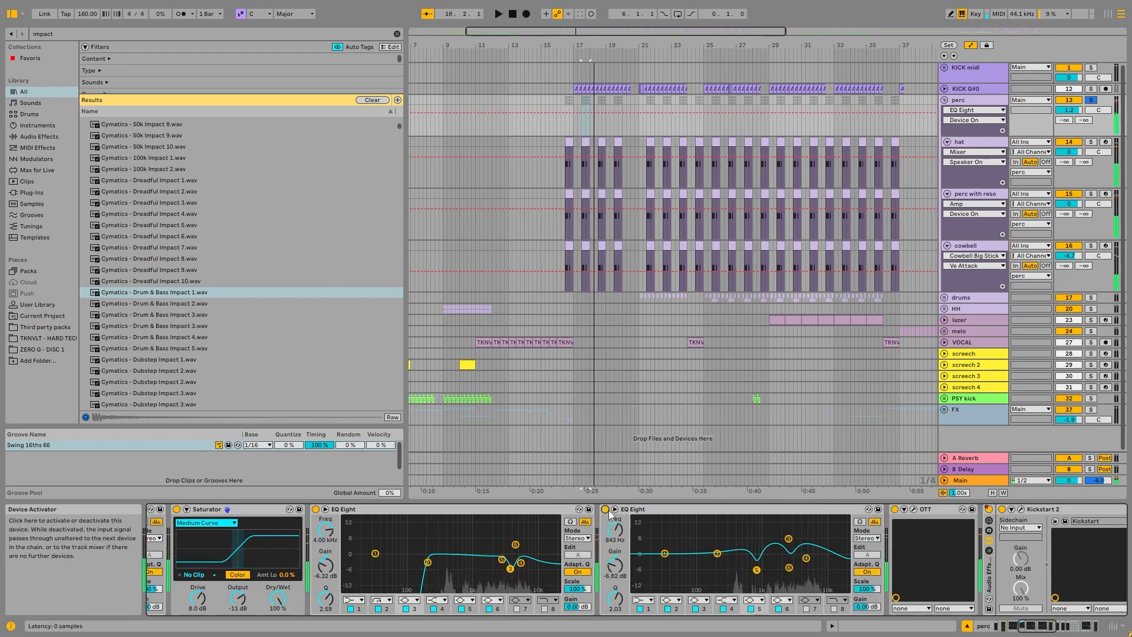
{"action": "key", "text": "space"}
Step: Inspect OTT's settings while the perc group plays, and compare the sound with OTT bypassed
{"action": "left_click", "coordinate": [1047, 625]}
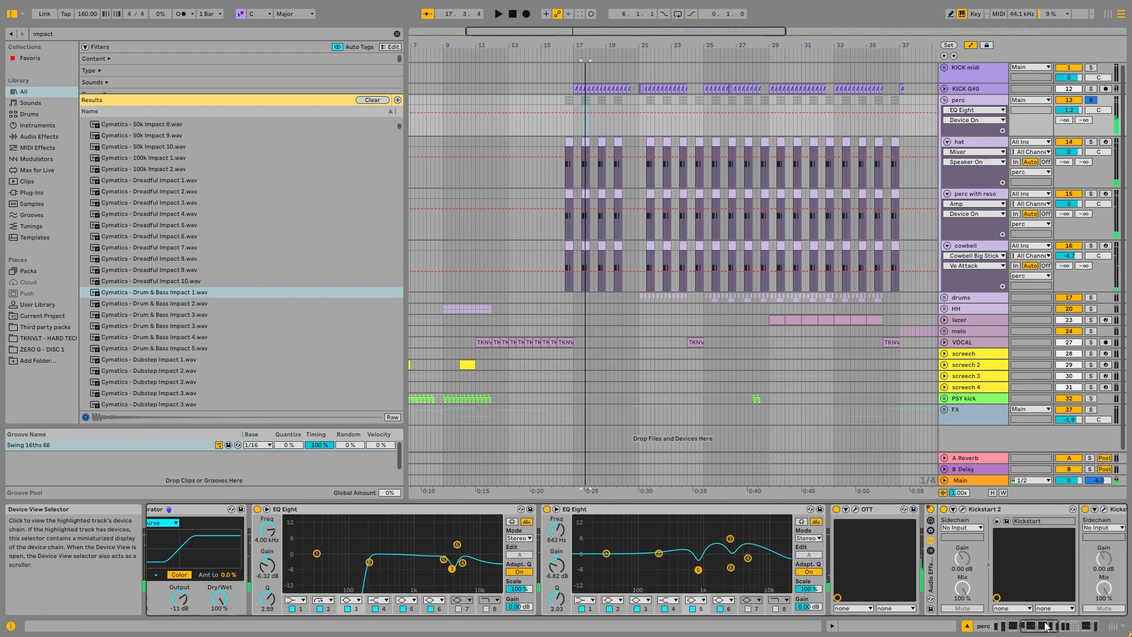
{"action": "left_click", "coordinate": [679, 510]}
{"action": "key", "text": "space"}
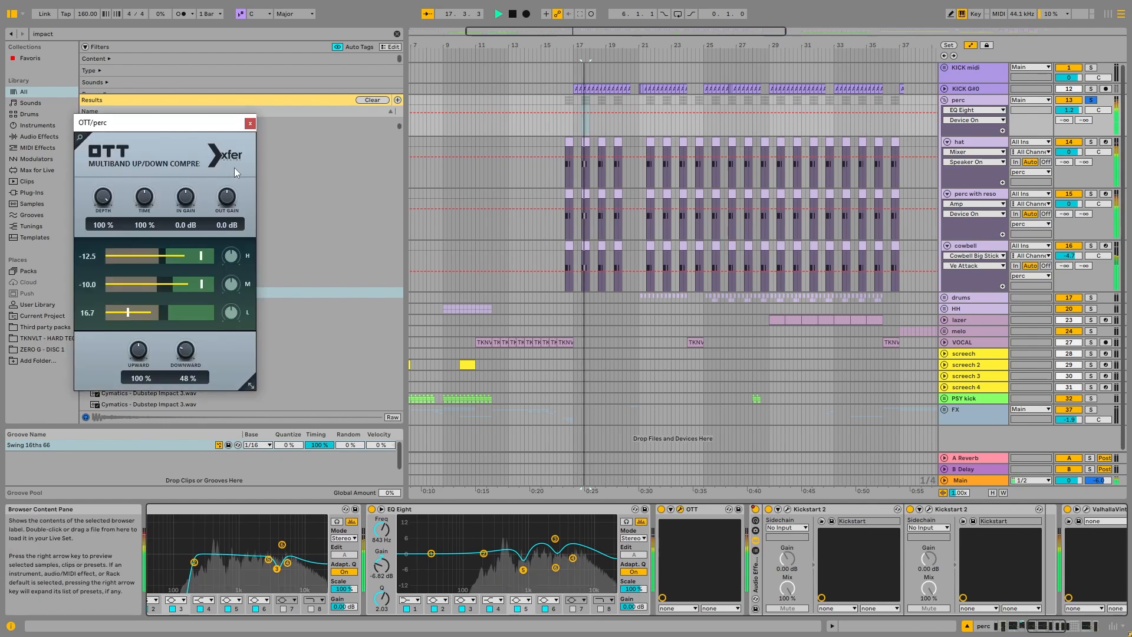
{"action": "key", "text": "space"}
{"action": "left_click", "coordinate": [250, 122]}
{"action": "key", "text": "space"}
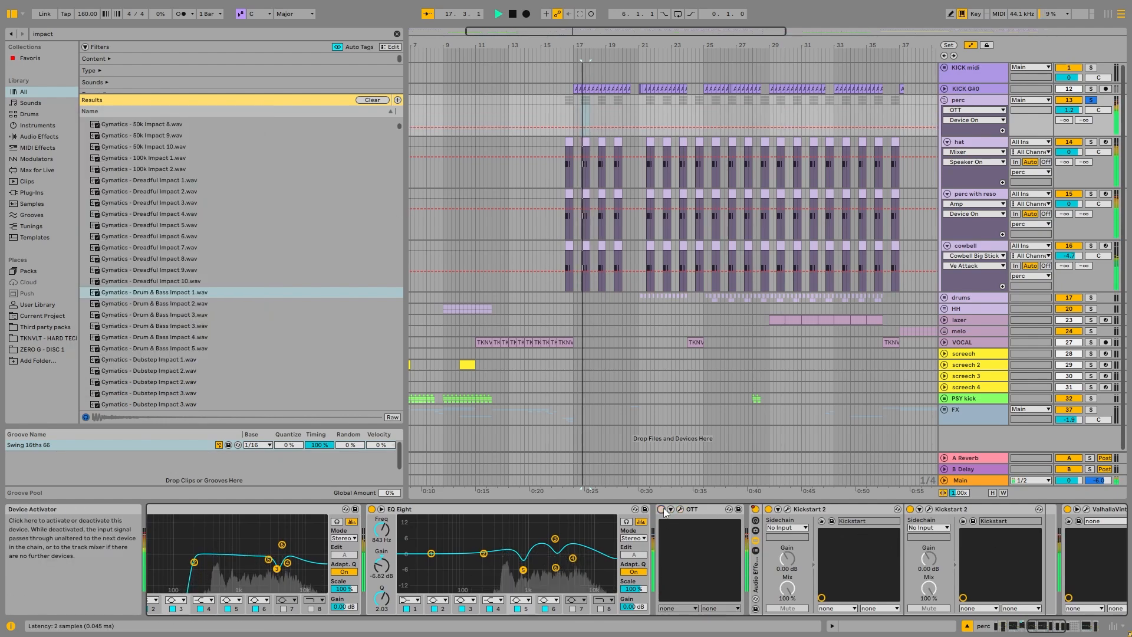
Step: Inspect the settings of the perc group's final ValhallaVintageVerb and review the rest of its device chain
{"action": "left_click_drag", "start_coordinate": [1038, 631], "coordinate": [1047, 631]}
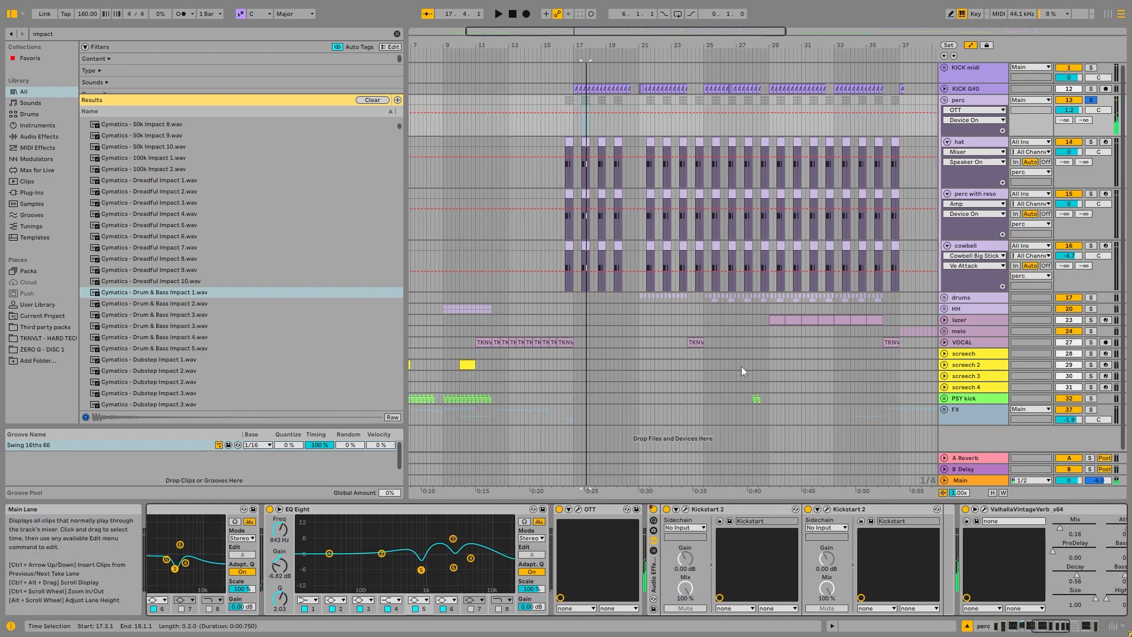
{"action": "left_click_drag", "start_coordinate": [1055, 624], "coordinate": [1076, 624]}
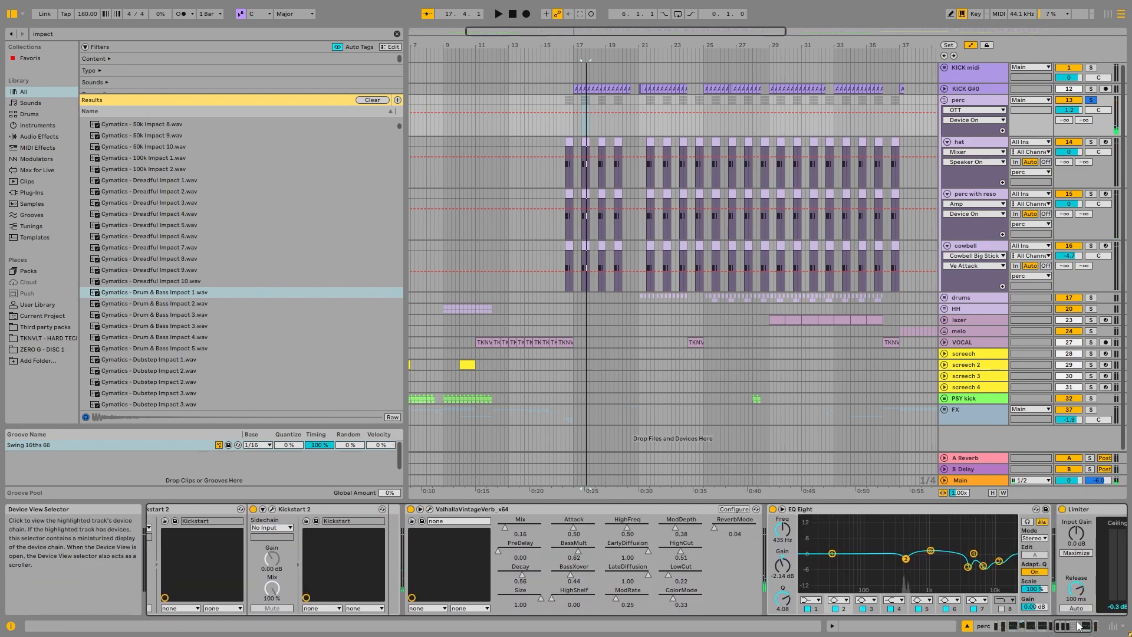
{"action": "left_click", "coordinate": [430, 509]}
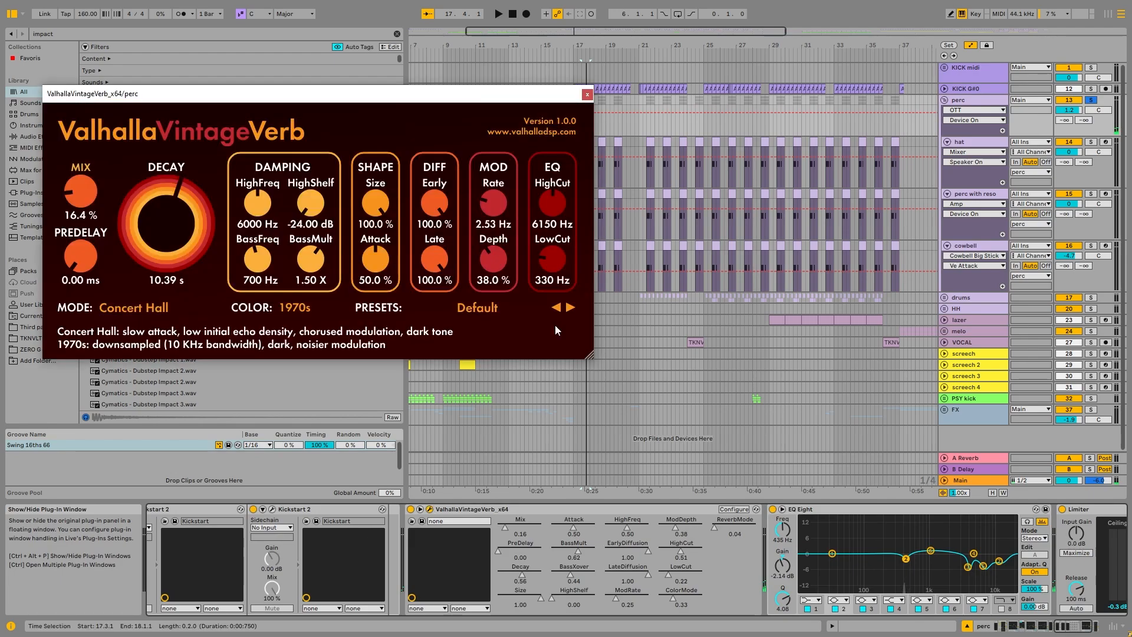
{"action": "left_click", "coordinate": [587, 95]}
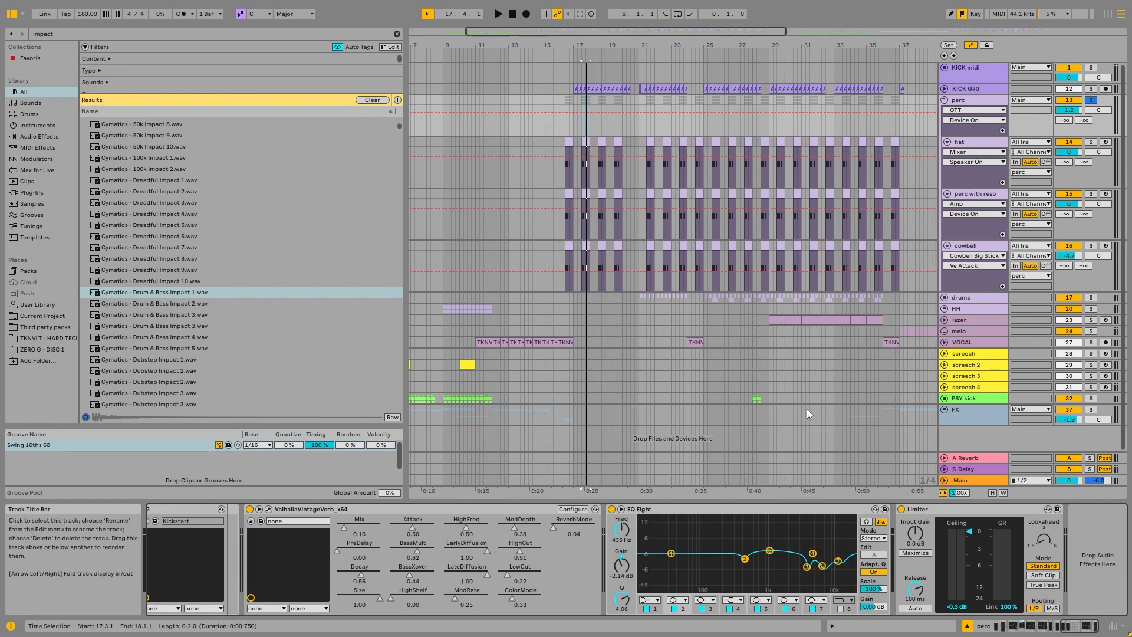
{"action": "left_click_drag", "start_coordinate": [1070, 628], "coordinate": [982, 632]}
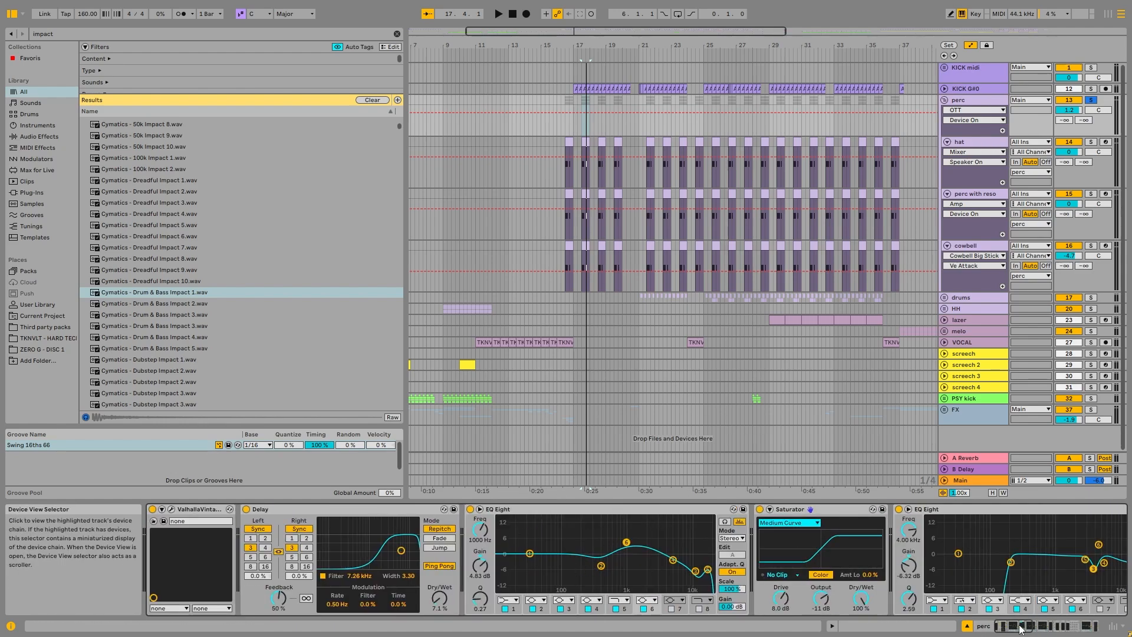
{"action": "left_click_drag", "start_coordinate": [1016, 627], "coordinate": [1086, 628]}
Step: Fold the hat track and the perc group
{"action": "left_click", "coordinate": [984, 141]}
{"action": "left_click", "coordinate": [947, 142]}
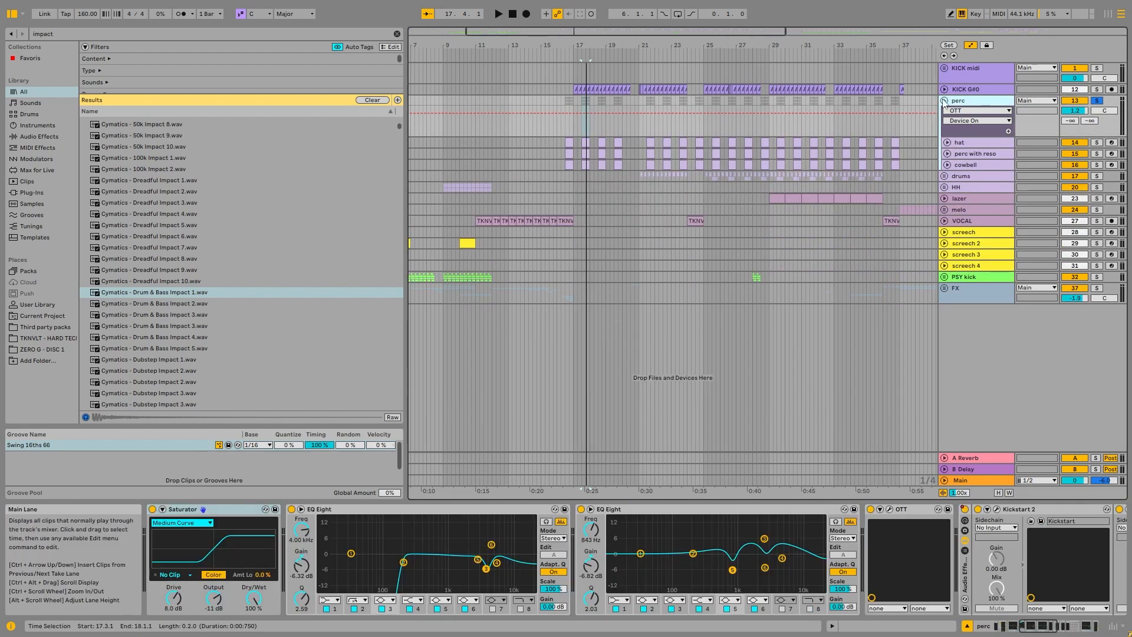
{"action": "left_click", "coordinate": [944, 100]}
Step: Set the playback start to 21.1.1, then solo and unfold the drums group to reveal its hi-hat tracks
{"action": "scroll", "coordinate": [688, 153], "scroll_direction": "up", "scroll_amount": 4}
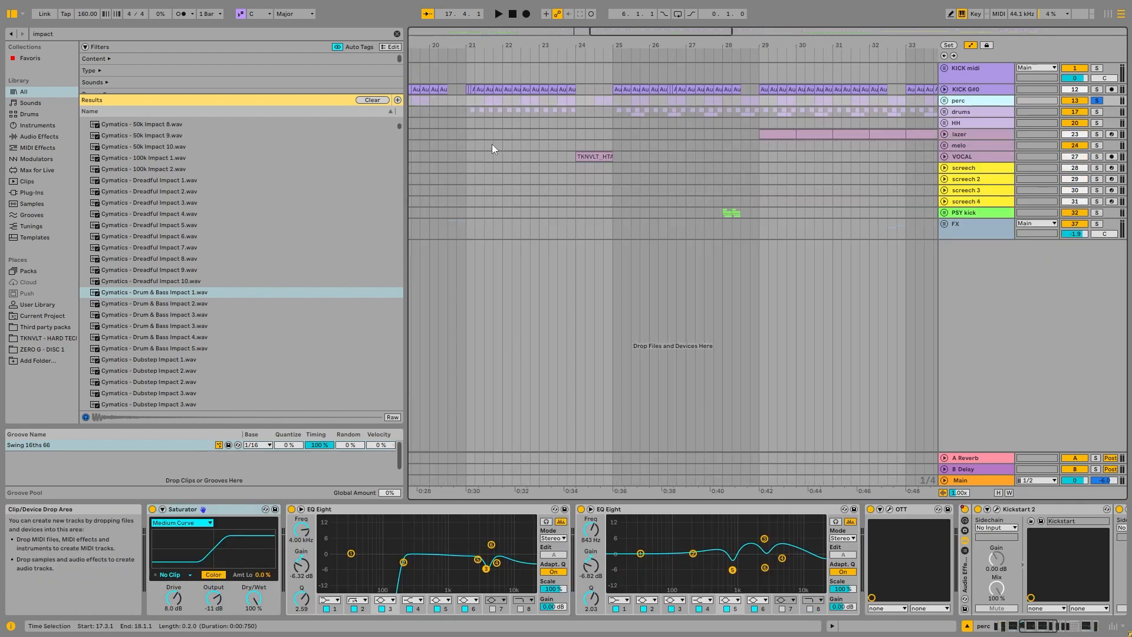
{"action": "left_click", "coordinate": [467, 123]}
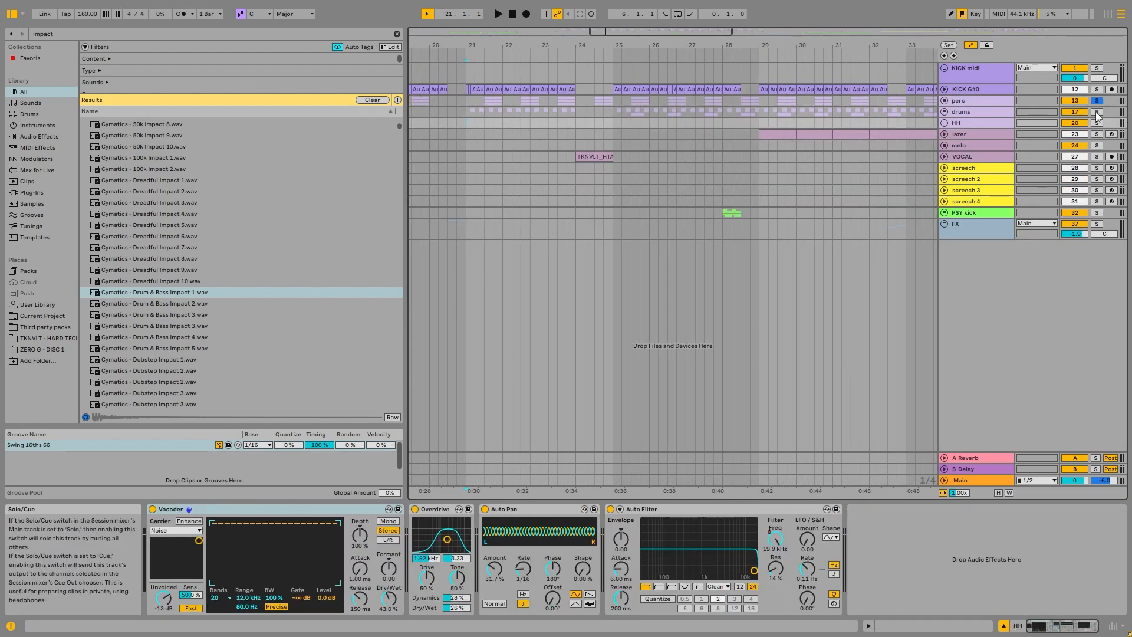
{"action": "left_click", "coordinate": [1097, 112]}
{"action": "double_click", "coordinate": [954, 114]}
{"action": "left_click", "coordinate": [467, 165]}
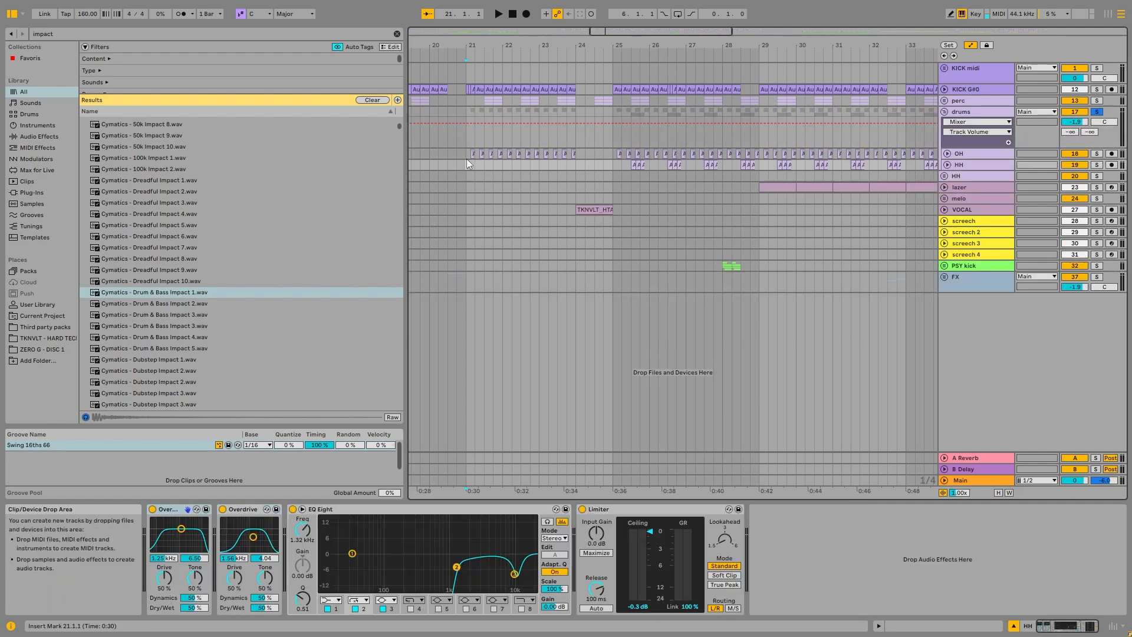
Step: Unfold the OH track and play it from bar 21, soloed and combined with the KICK G#0 track
{"action": "scroll", "coordinate": [468, 164], "scroll_direction": "up", "scroll_amount": 4}
{"action": "left_click", "coordinate": [947, 154]}
{"action": "key", "text": "space"}
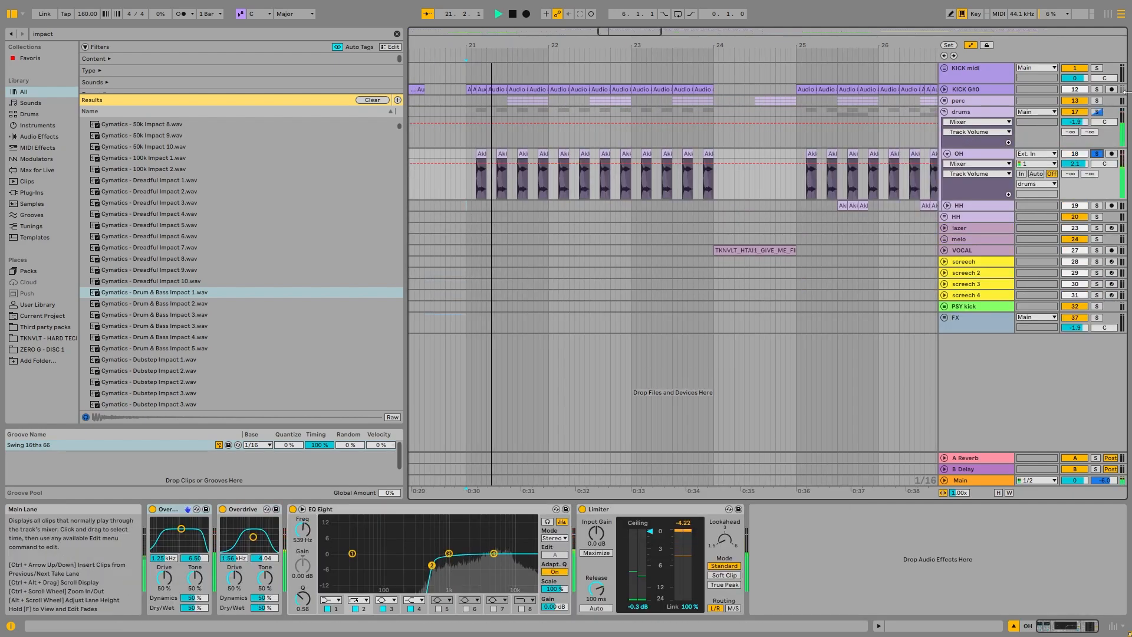
{"action": "left_click", "coordinate": [1097, 89]}
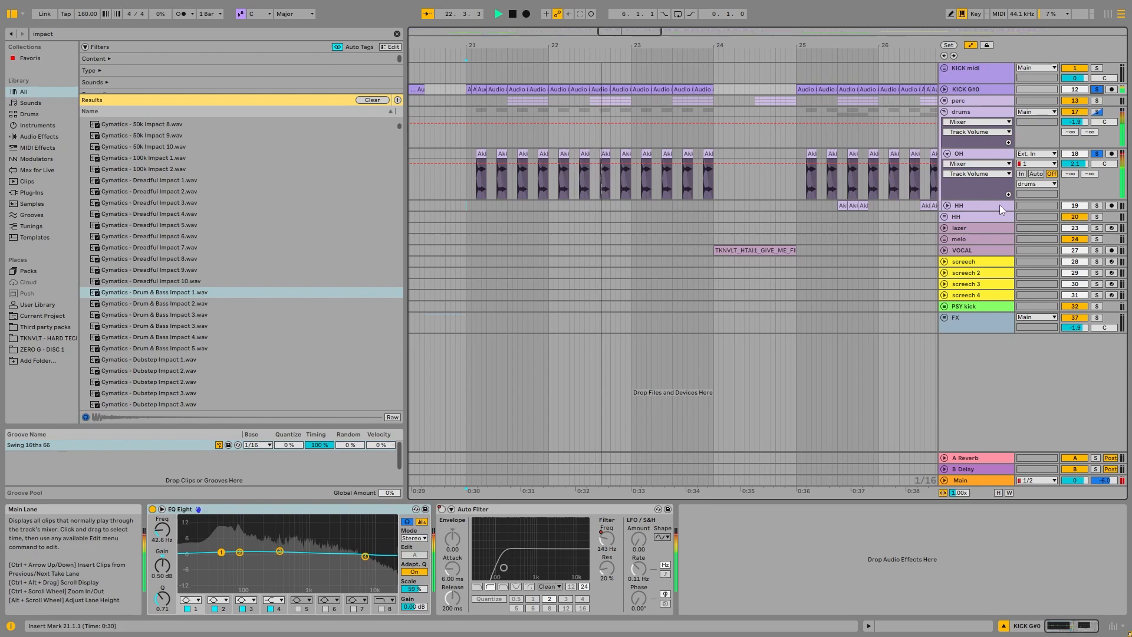
{"action": "key", "text": "space"}
Step: Hide the automation lanes and examine where the first Akkya Hat 17 clip sits between 21.1.1 and 21.2.1 on the OH track
{"action": "left_click", "coordinate": [466, 154]}
{"action": "scroll", "coordinate": [462, 155], "scroll_direction": "up", "scroll_amount": 5}
{"action": "left_click", "coordinate": [557, 154]}
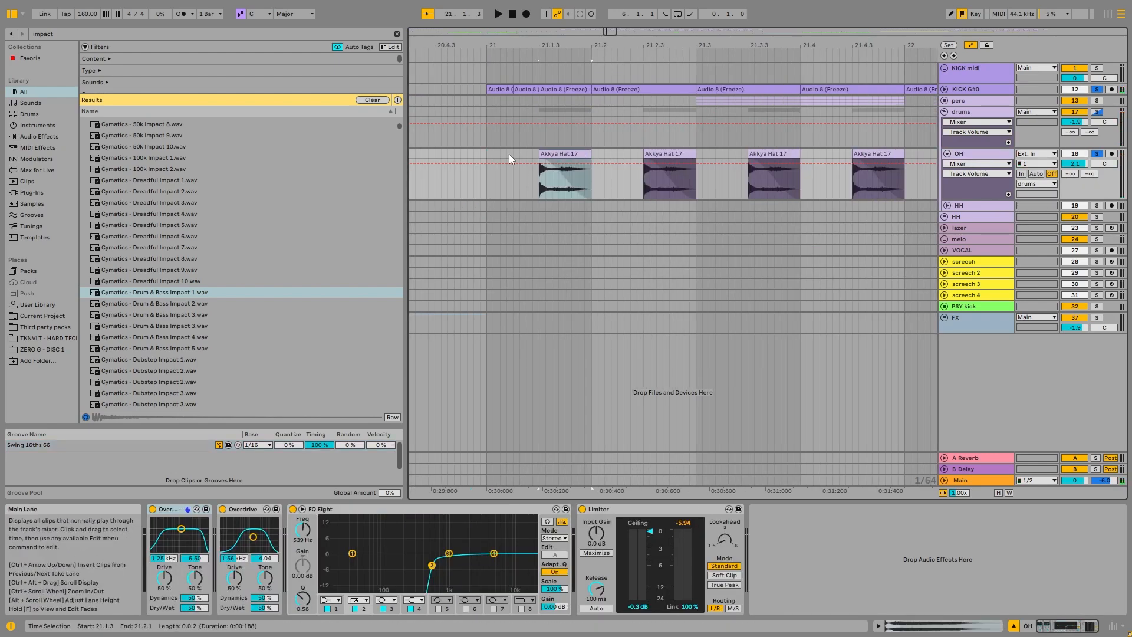
{"action": "left_click_drag", "start_coordinate": [487, 150], "coordinate": [600, 150]}
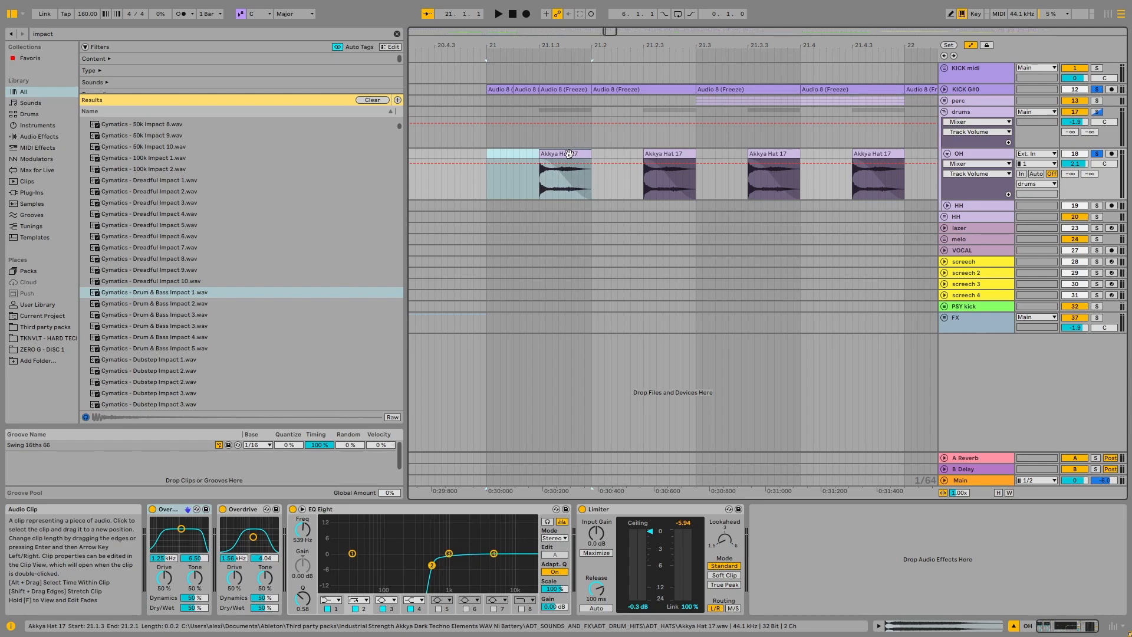
{"action": "key", "text": "a"}
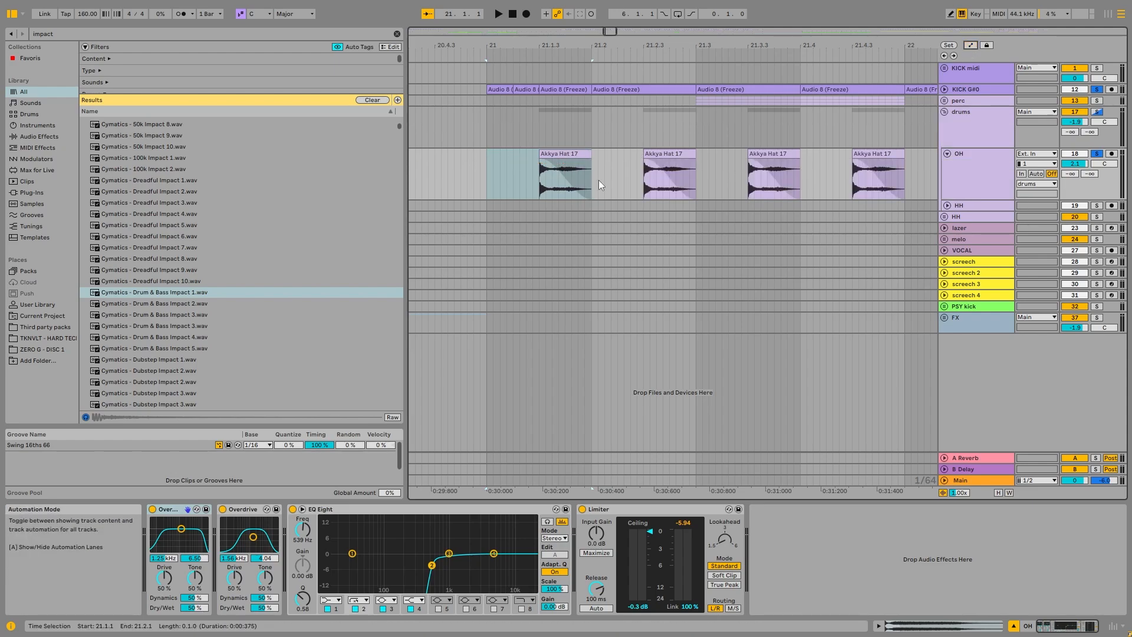
{"action": "left_click", "coordinate": [546, 163]}
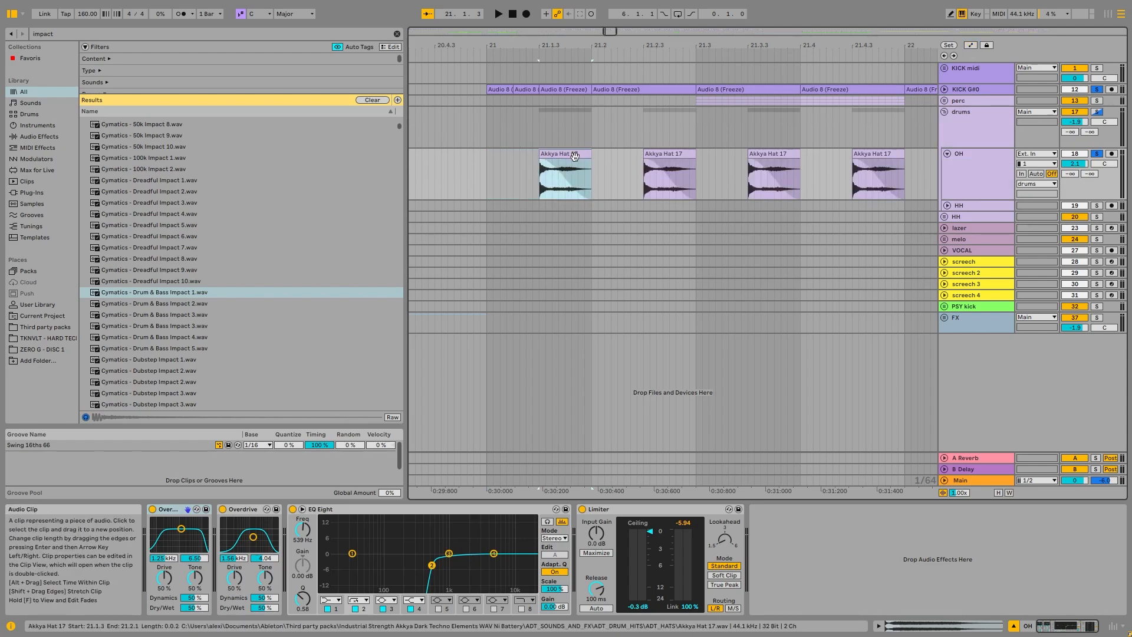
Step: Play the OH track and group its two Overdrives and EQ Eight into one Audio Effect Rack
{"action": "key", "text": "space"}
{"action": "key", "text": "space"}
{"action": "key", "text": "space"}
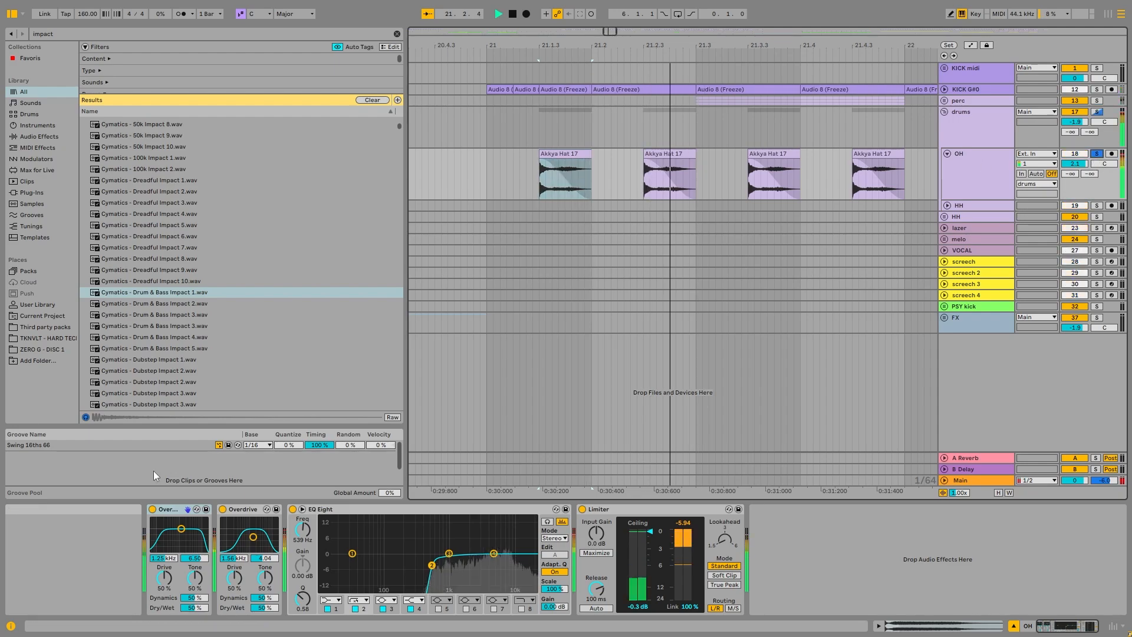
{"action": "key", "text": "space"}
{"action": "left_click", "coordinate": [172, 510]}
{"action": "left_click", "coordinate": [429, 510]}
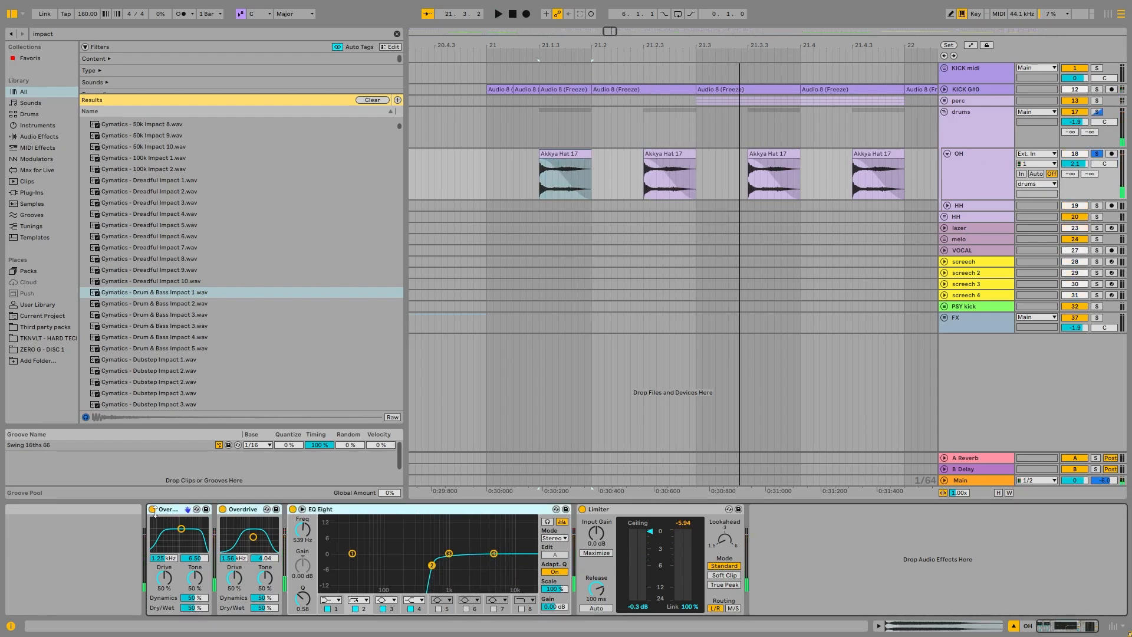
{"action": "key", "text": "ctrl+g"}
Step: Play the OH track to compare its sound with the new Audio Effect Rack on and off
{"action": "key", "text": "space"}
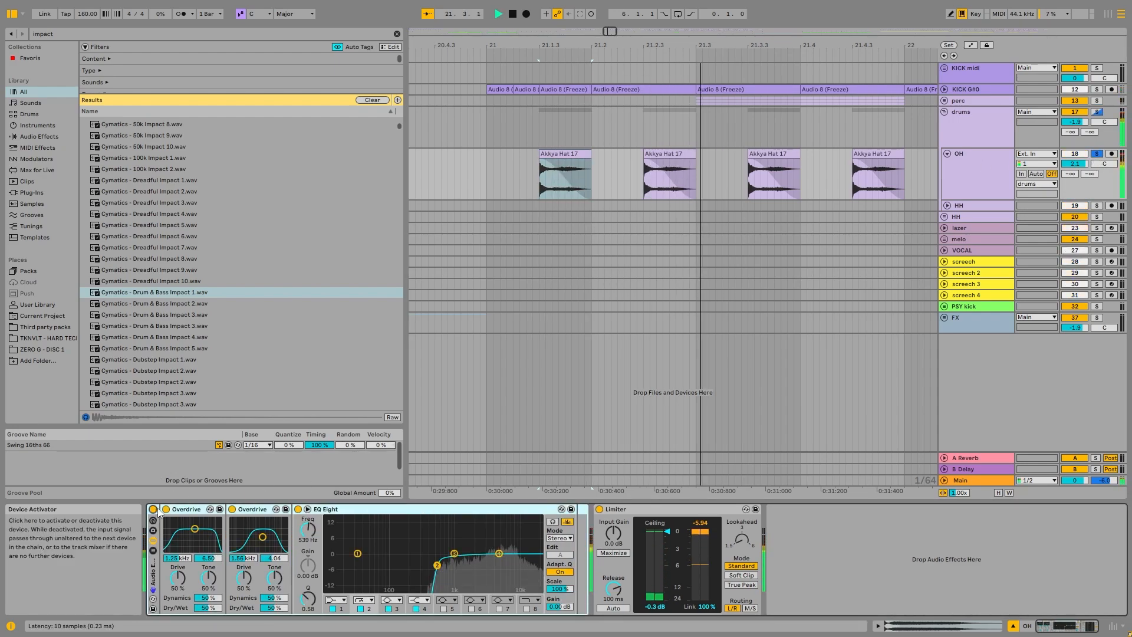
{"action": "key", "text": "space"}
{"action": "key", "text": "space"}
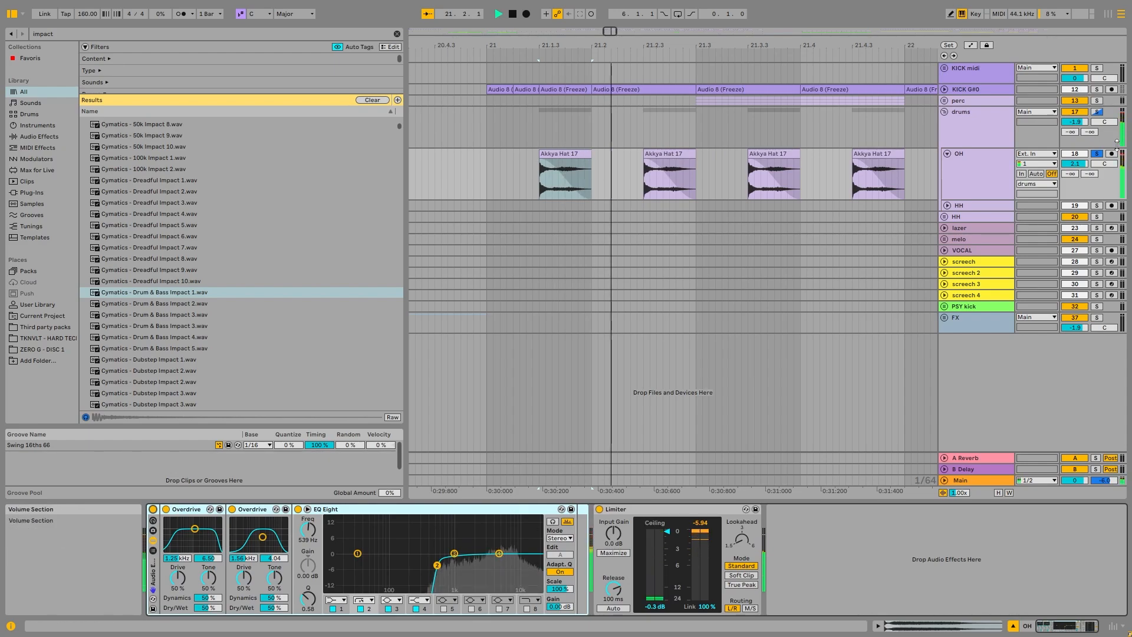
{"action": "key", "text": "space"}
Step: Set the playback start to 25.1.1, then unfold and solo the HH track in the drums group
{"action": "left_click", "coordinate": [950, 158]}
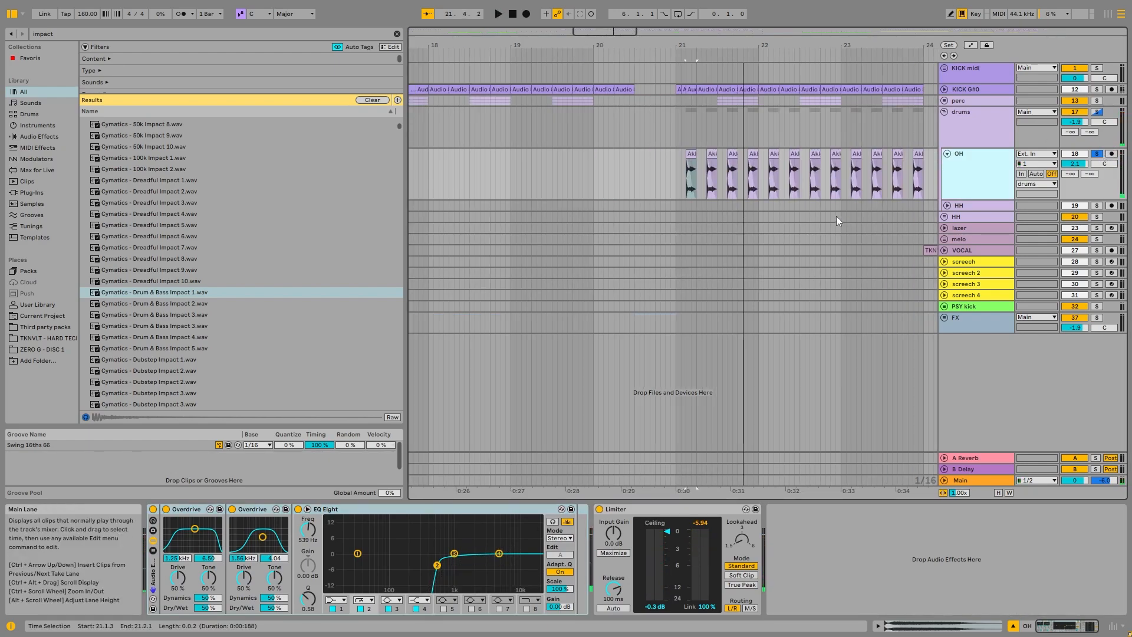
{"action": "scroll", "coordinate": [836, 216], "scroll_direction": "right", "scroll_amount": 10}
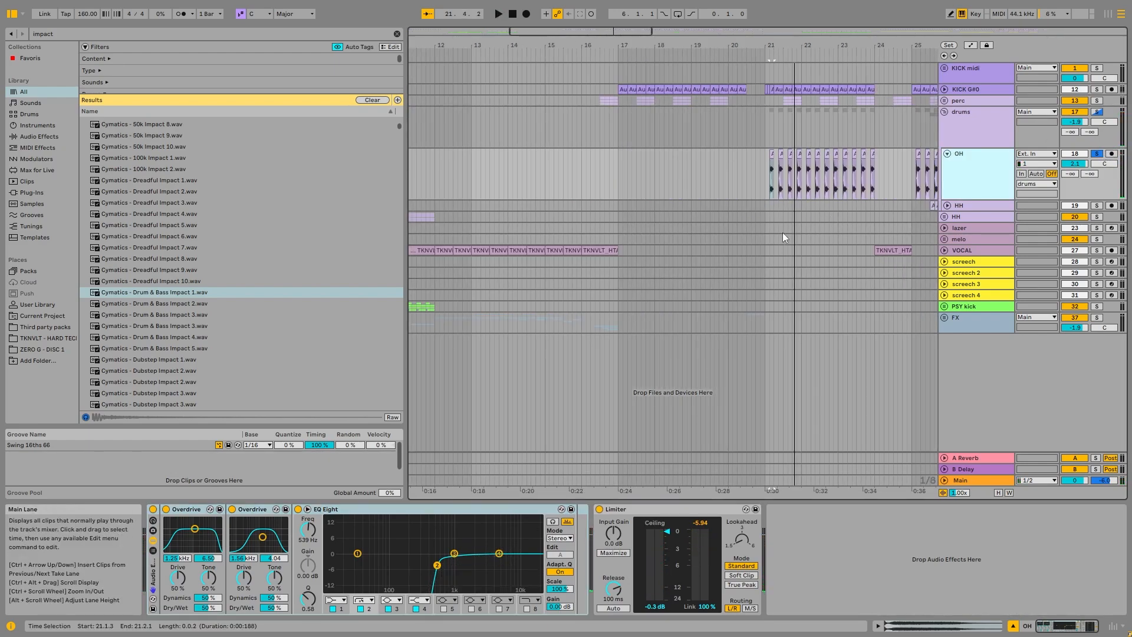
{"action": "left_click", "coordinate": [624, 156]}
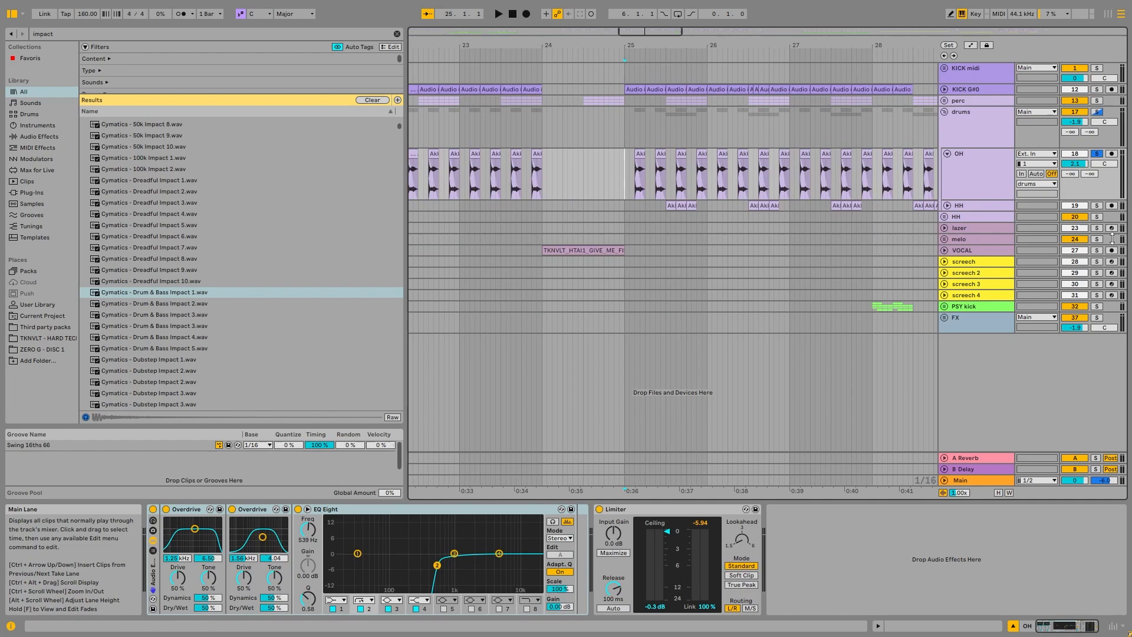
{"action": "left_click", "coordinate": [949, 208]}
{"action": "left_click", "coordinate": [949, 206]}
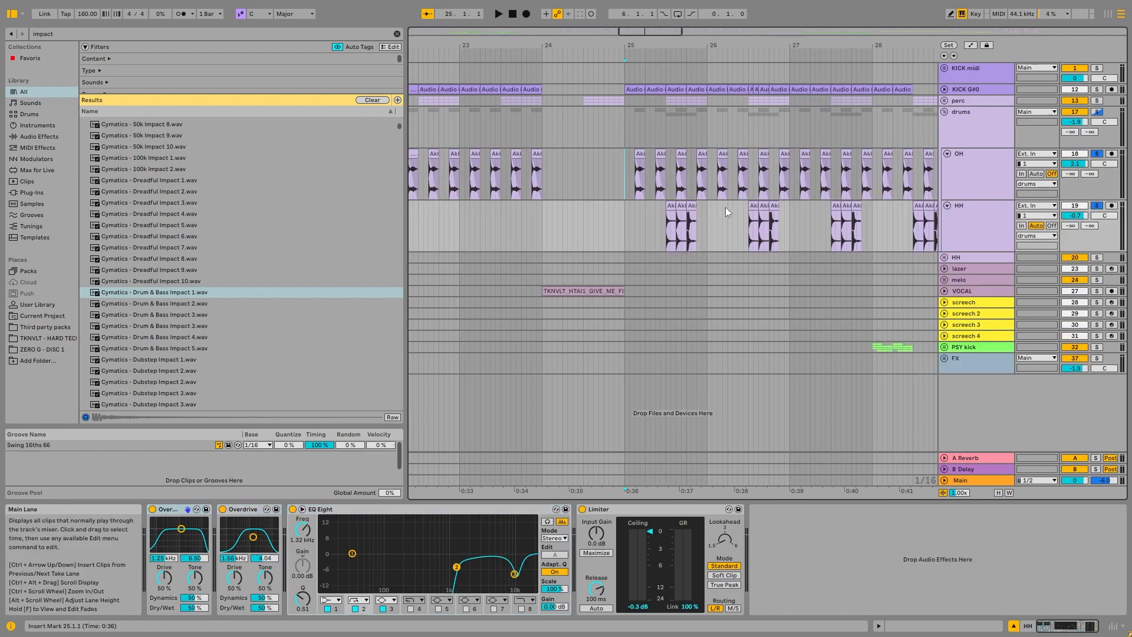
Step: Play the OH and HH tracks from bar 25 and examine the Akkya Hat clips starting at 25.3.1
{"action": "scroll", "coordinate": [725, 207], "scroll_direction": "up", "scroll_amount": 5}
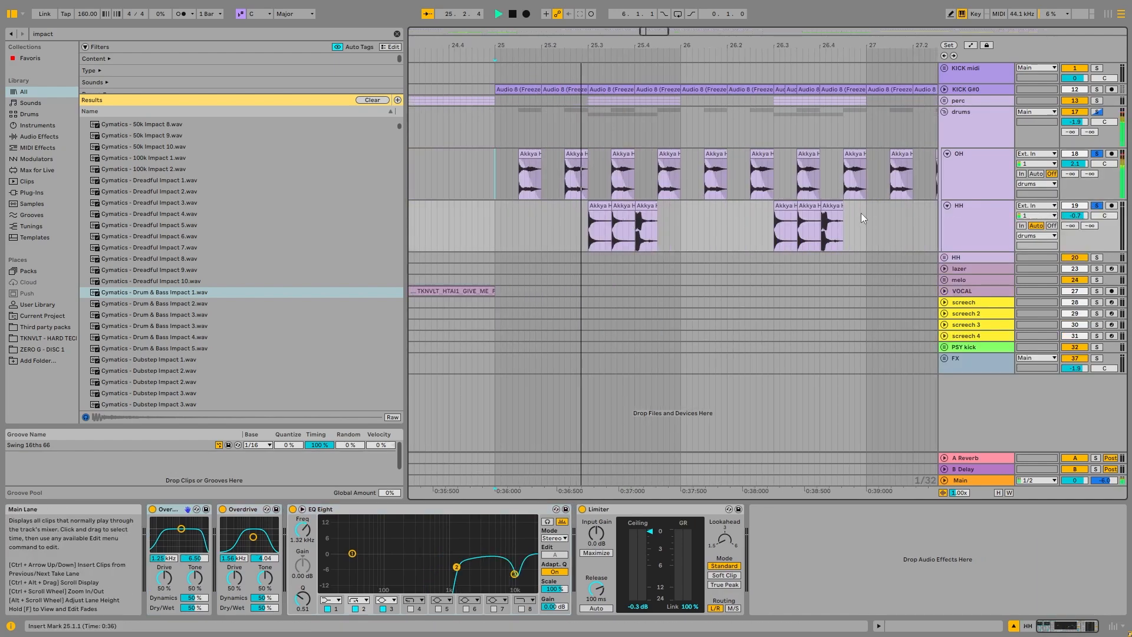
{"action": "mouse_move", "coordinate": [841, 215]}
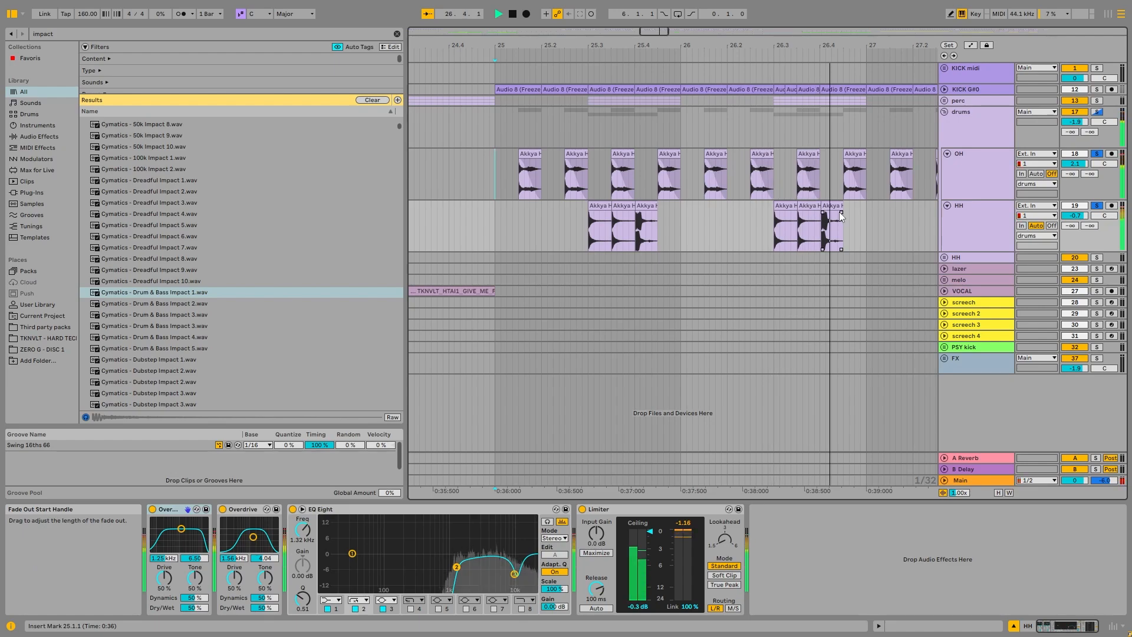
{"action": "key", "text": "space"}
{"action": "left_click", "coordinate": [599, 230]}
{"action": "scroll", "coordinate": [593, 228], "scroll_direction": "up", "scroll_amount": 3}
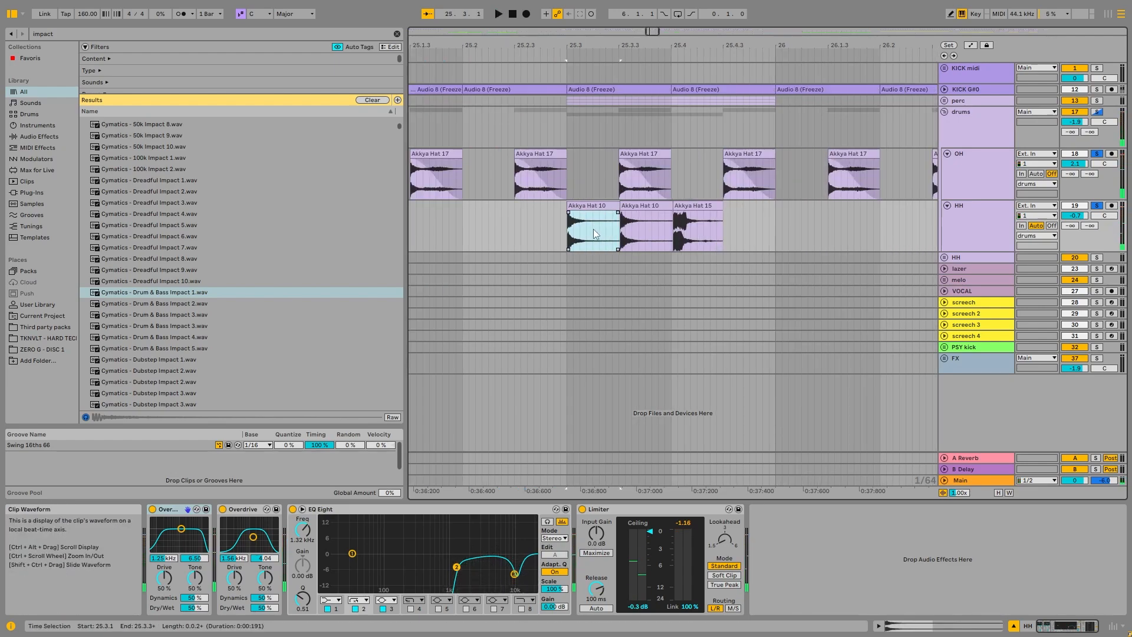
{"action": "scroll", "coordinate": [593, 229], "scroll_direction": "up", "scroll_amount": 3}
{"action": "scroll", "coordinate": [630, 235], "scroll_direction": "down", "scroll_amount": 3}
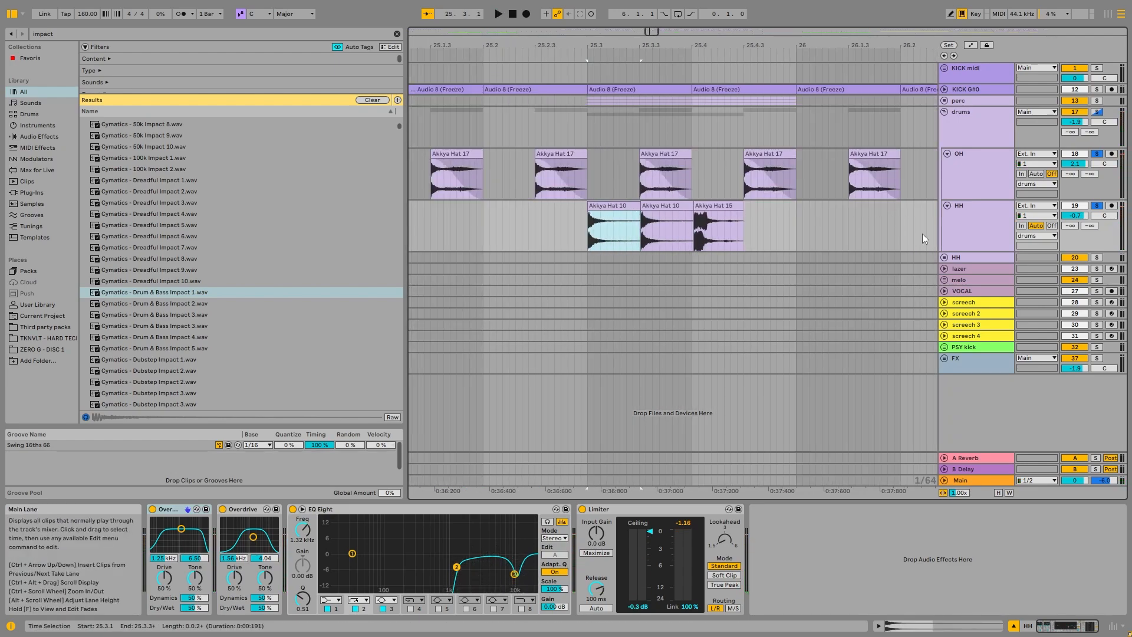
Step: Try the third band of the HH track's EQ Eight at 10.9 kHz, undo it, and play the hats from 25.3.1
{"action": "left_click", "coordinate": [515, 574]}
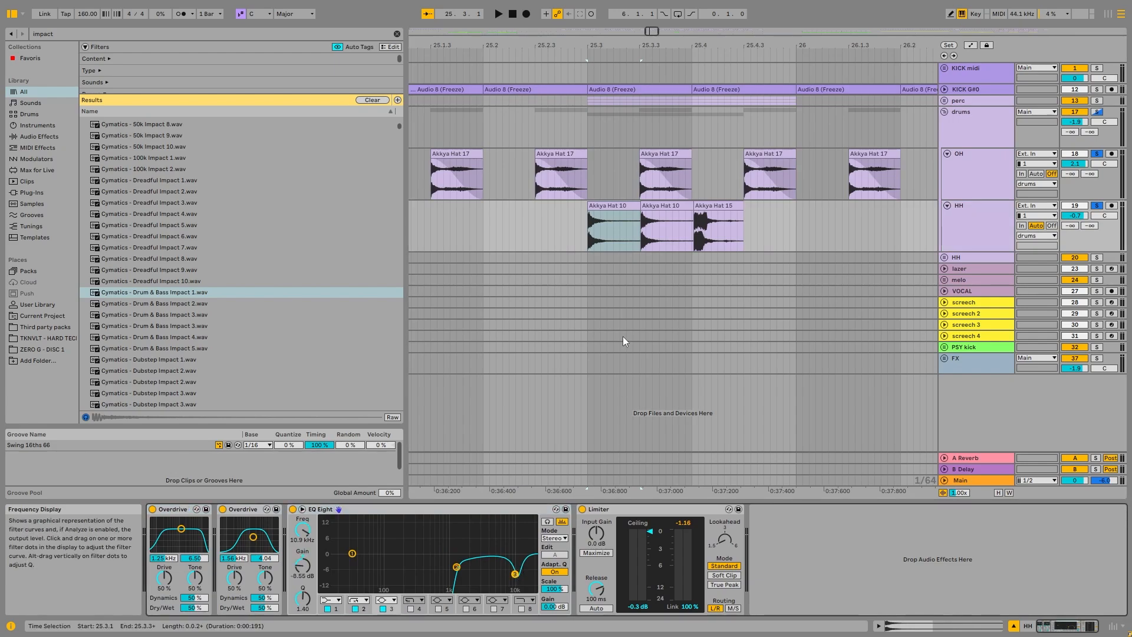
{"action": "key", "text": "ctrl+z"}
{"action": "scroll", "coordinate": [693, 209], "scroll_direction": "down", "scroll_amount": 3}
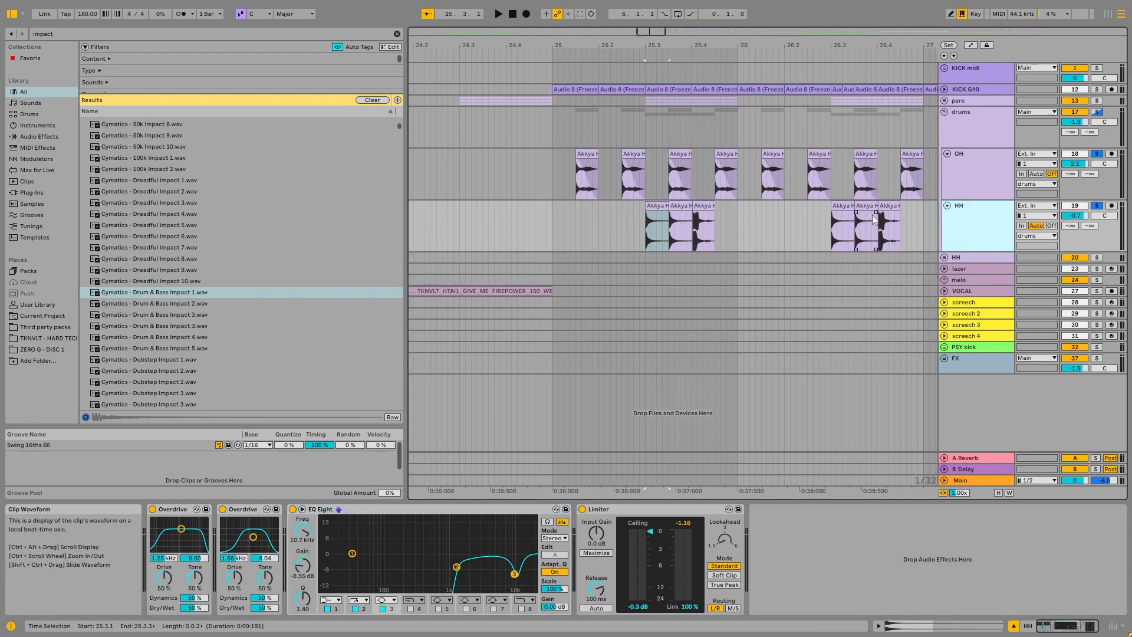
{"action": "key", "text": "space"}
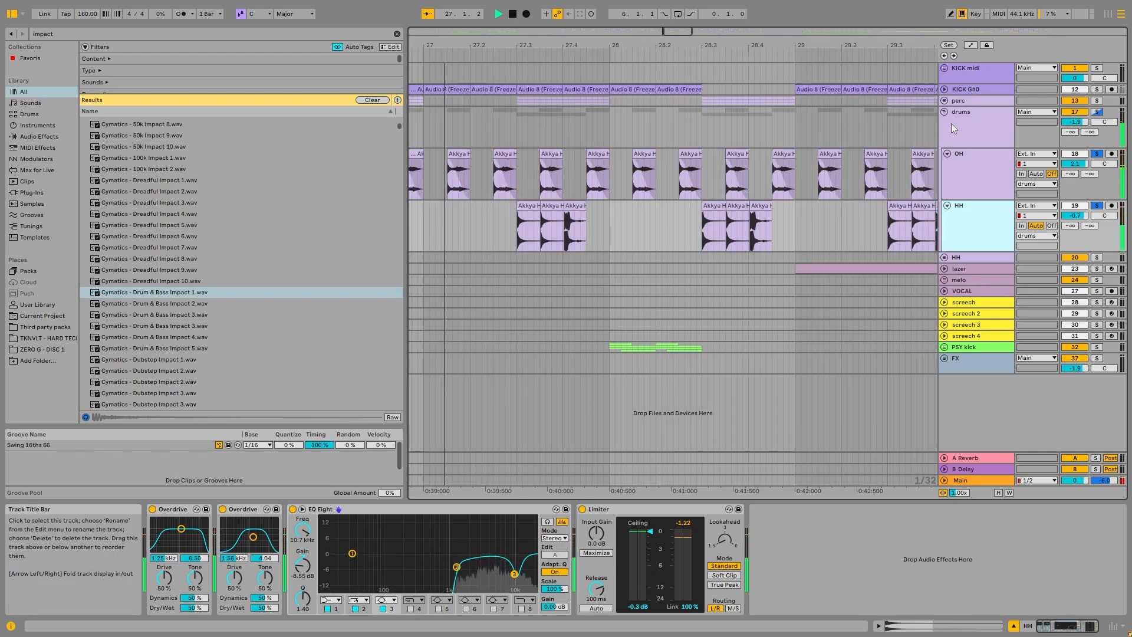
{"action": "key", "text": "space"}
Step: Check the Kickstart 2 device on the drums group, then fold that group and unfold the separate HH group
{"action": "left_click", "coordinate": [960, 121]}
{"action": "key", "text": "x"}
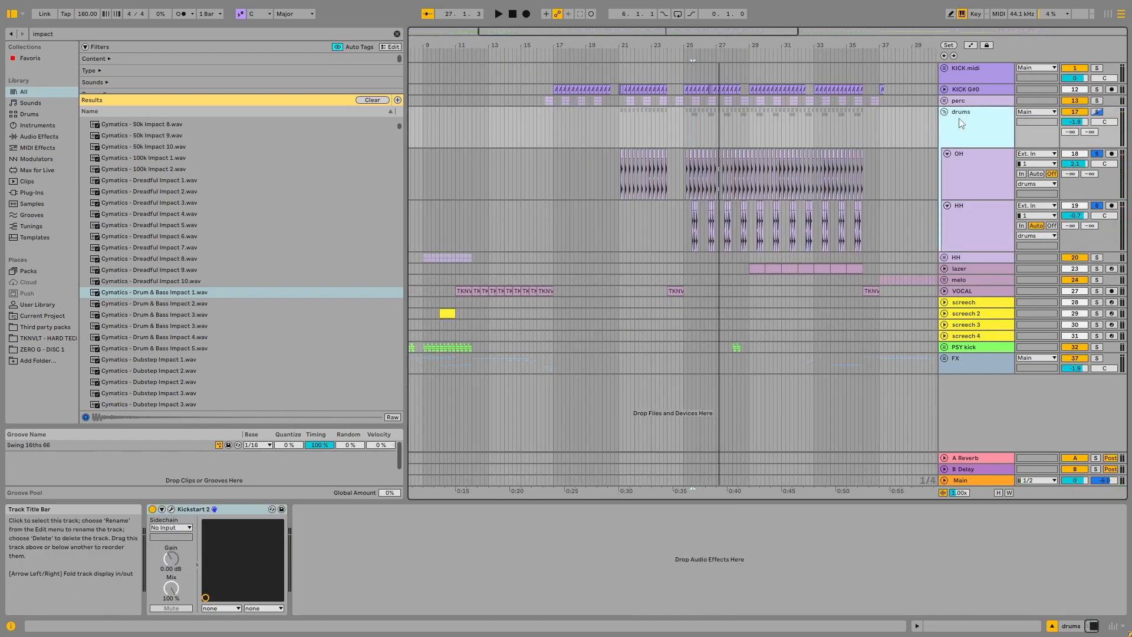
{"action": "left_click", "coordinate": [944, 112]}
{"action": "left_click", "coordinate": [944, 123]}
Step: Select the first OH clip at 9.1.1, then solo the HH group and play it from there
{"action": "left_click", "coordinate": [427, 165]}
{"action": "key", "text": "x"}
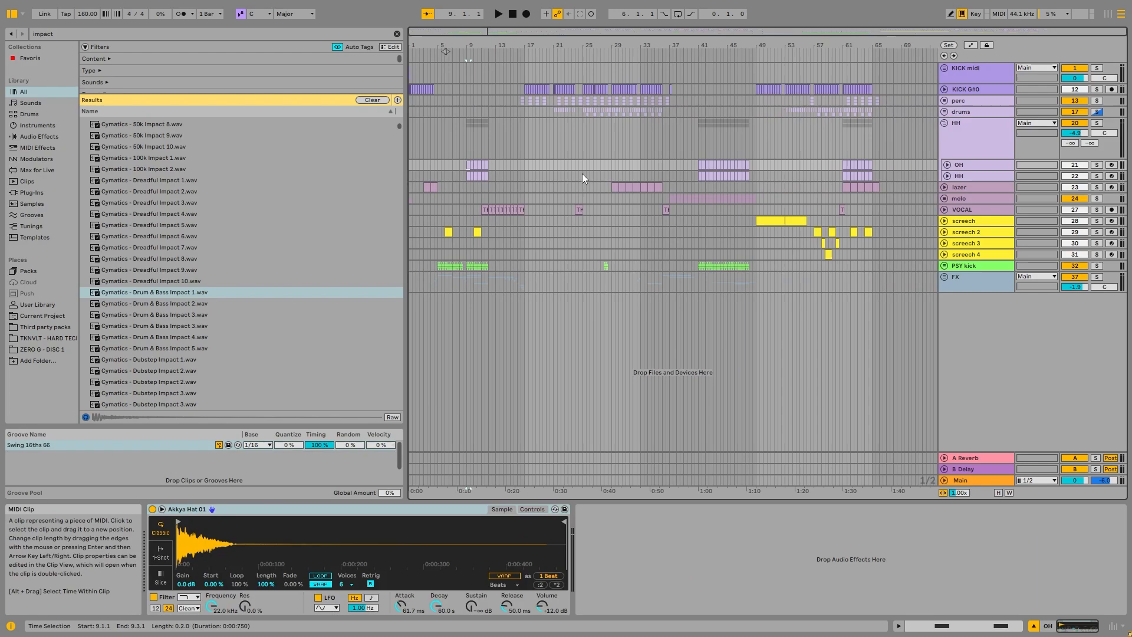
{"action": "left_click", "coordinate": [1097, 123]}
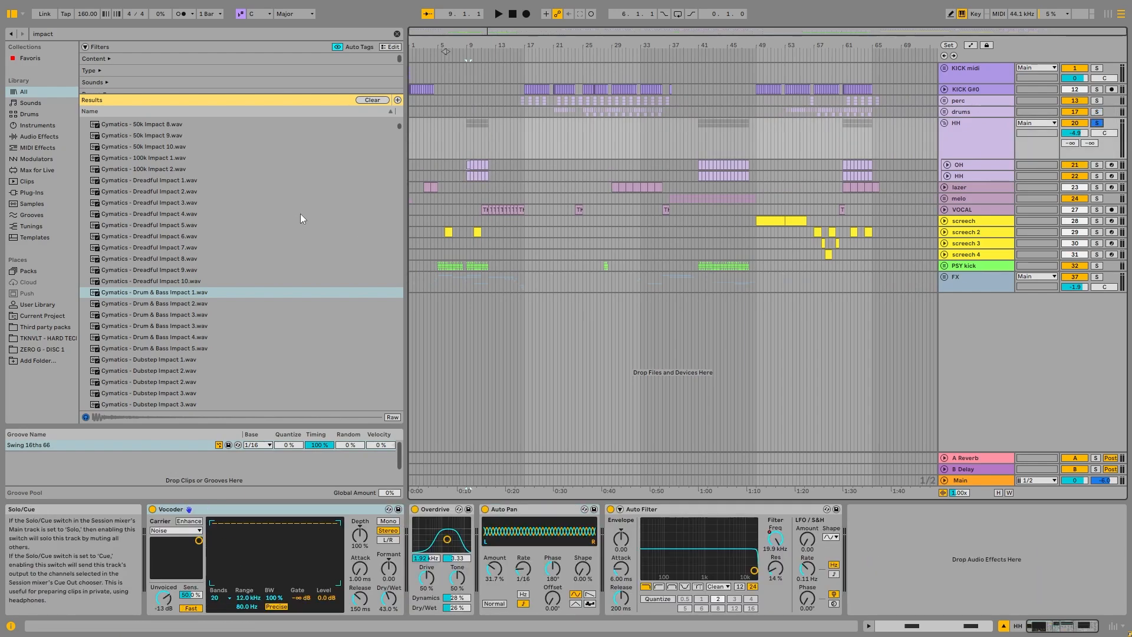
{"action": "scroll", "coordinate": [487, 177], "scroll_direction": "up", "scroll_amount": 5}
{"action": "key", "text": "space"}
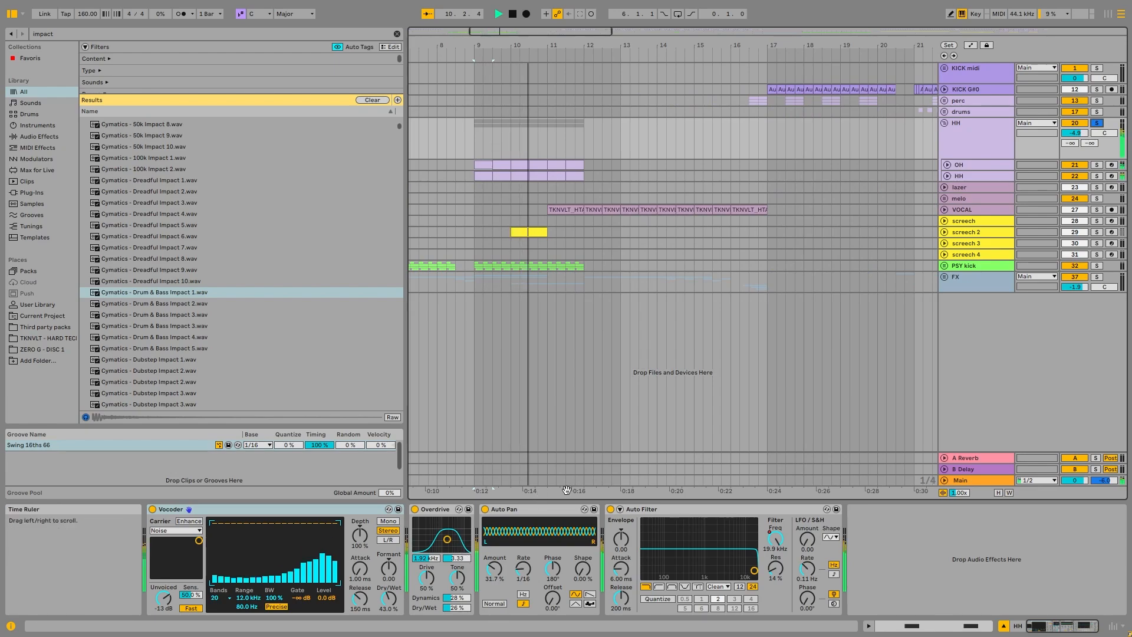
Step: Unfold the HH group's OH and HH tracks and examine their MIDI clips and Simpler samples
{"action": "left_click", "coordinate": [967, 165]}
{"action": "left_click", "coordinate": [947, 165]}
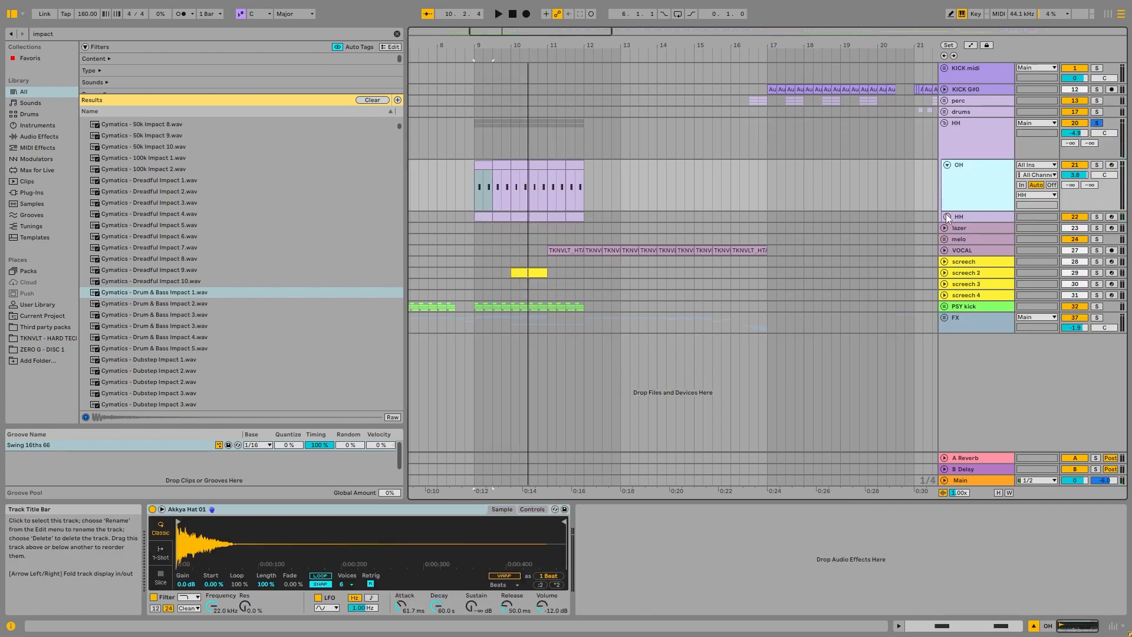
{"action": "left_click", "coordinate": [947, 215]}
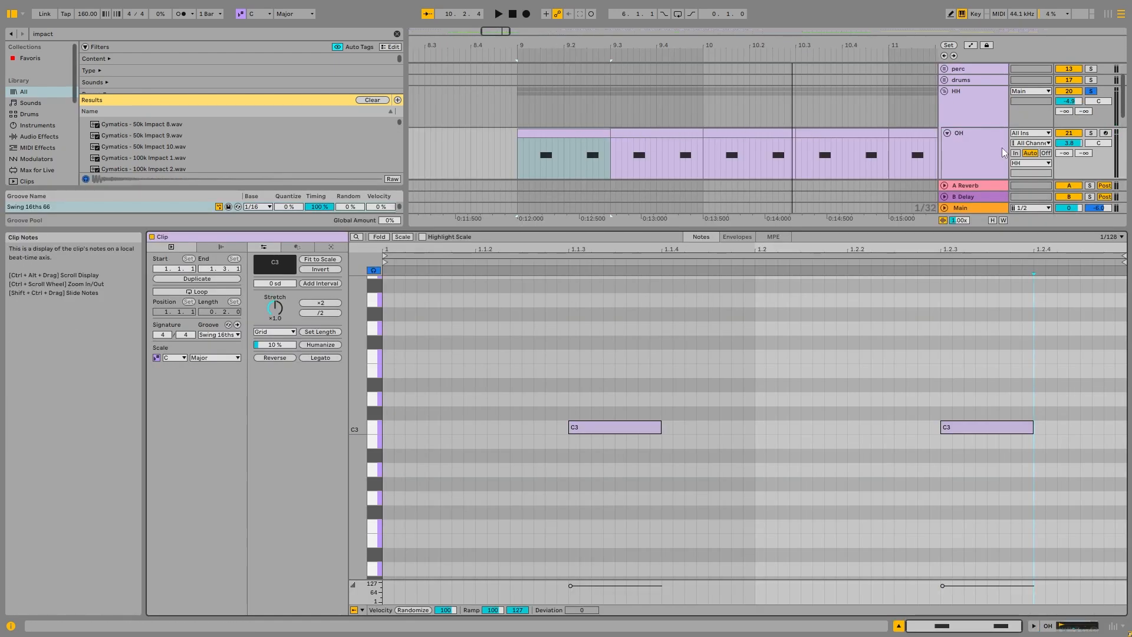
{"action": "left_click", "coordinate": [973, 155]}
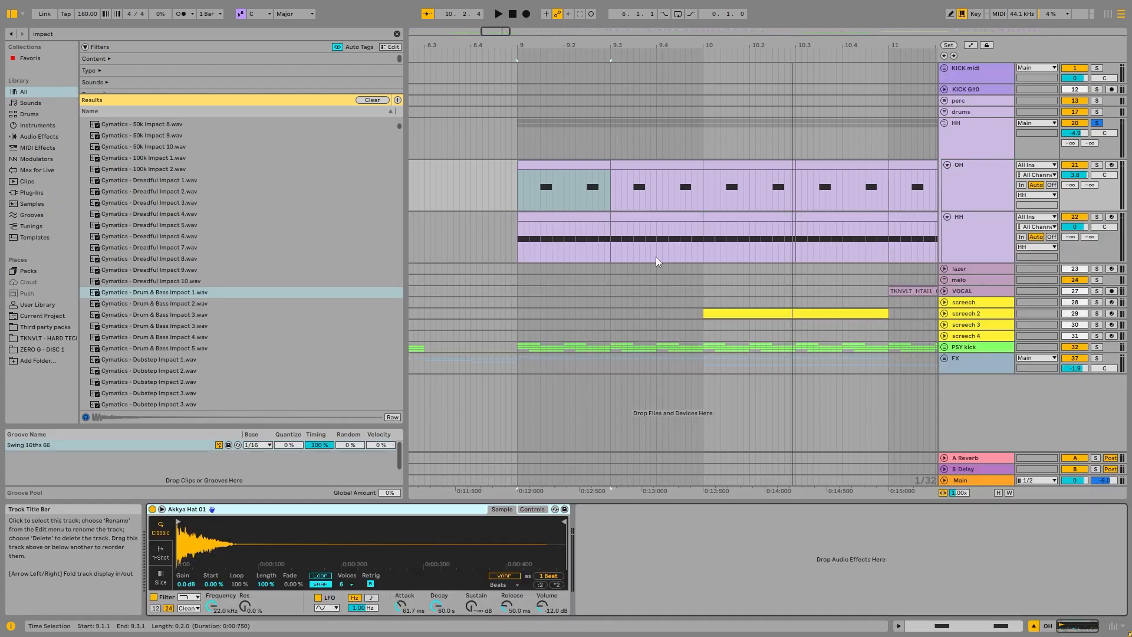
{"action": "left_click", "coordinate": [563, 243]}
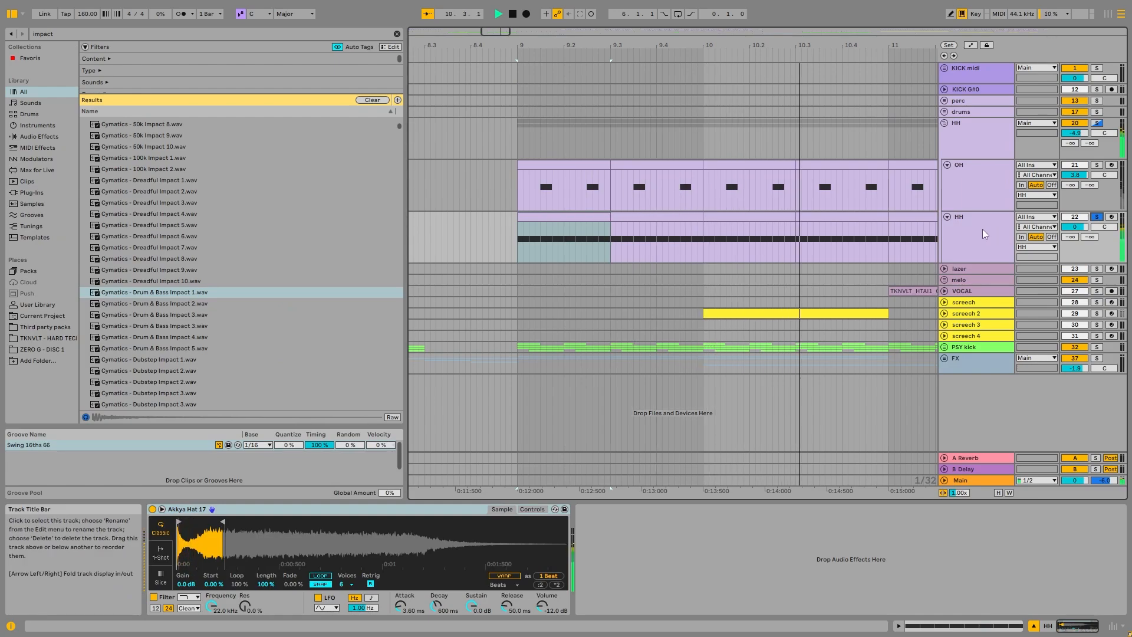
Step: Inspect the Vocoder on the HH group and compare the hats with it bypassed and enabled during playback
{"action": "left_click", "coordinate": [994, 195]}
{"action": "left_click", "coordinate": [994, 141]}
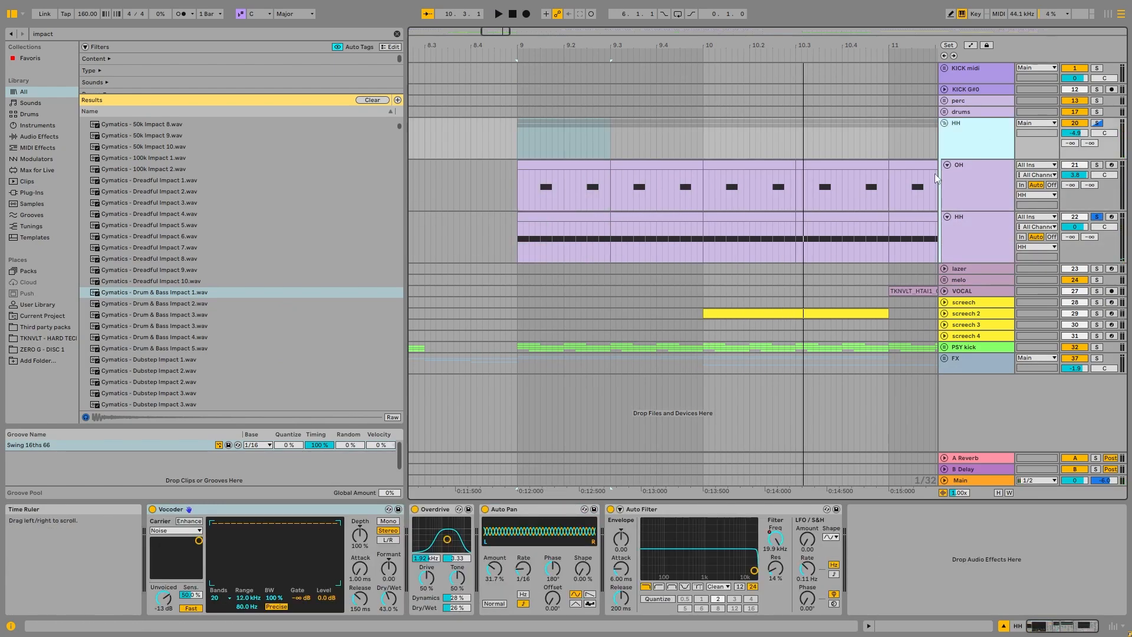
{"action": "left_click", "coordinate": [323, 511]}
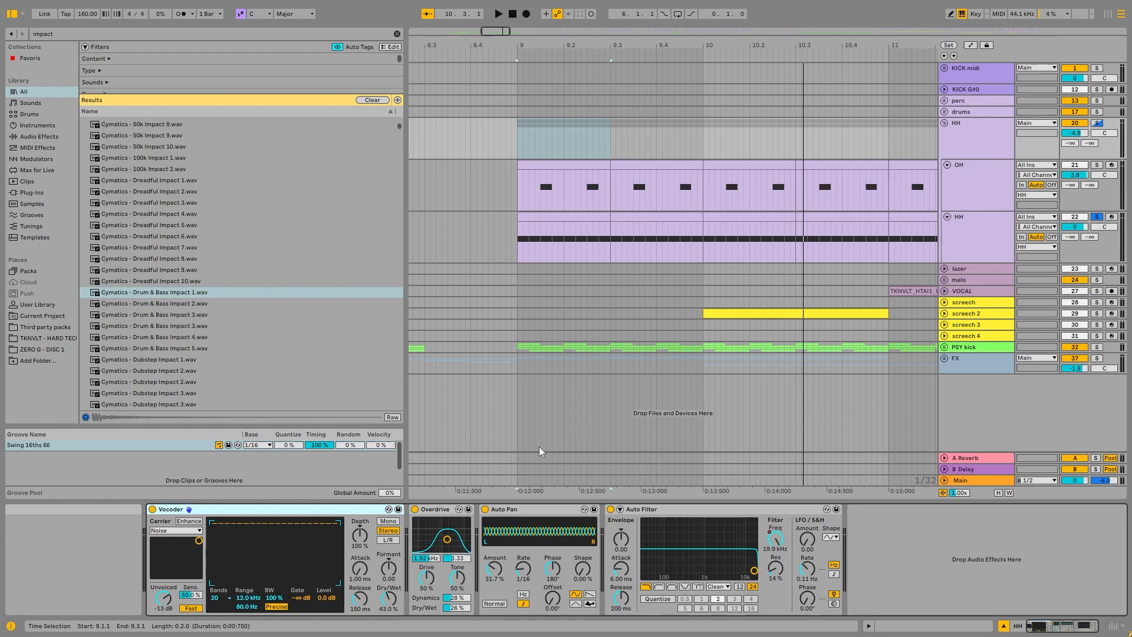
{"action": "scroll", "coordinate": [626, 263], "scroll_direction": "down", "scroll_amount": 4}
{"action": "key", "text": "space"}
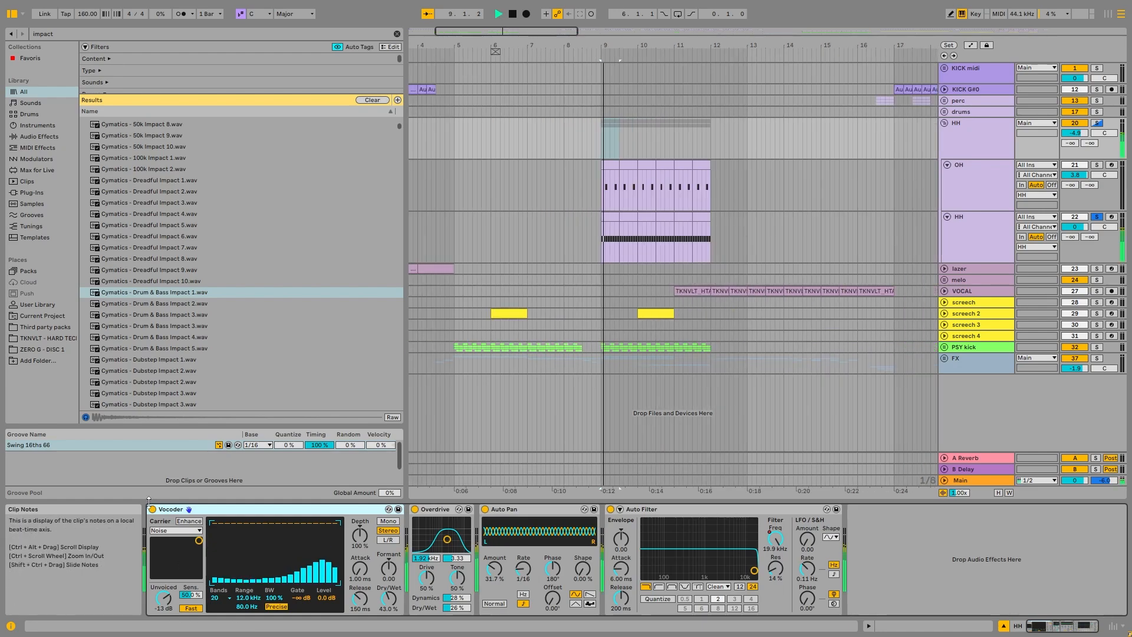
{"action": "left_click", "coordinate": [152, 510]}
{"action": "left_click", "coordinate": [153, 509]}
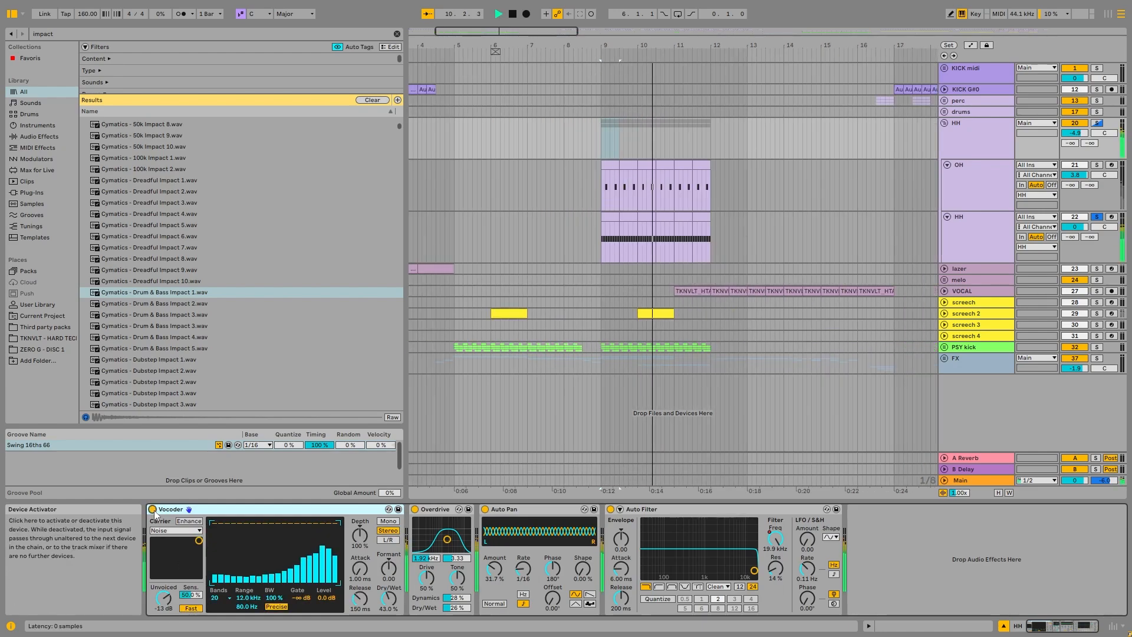
Step: Add an EQ Eight to the end of the HH group's chain, with its low-cut band at 563 Hz, and select Auto Pan
{"action": "left_click", "coordinate": [435, 510]}
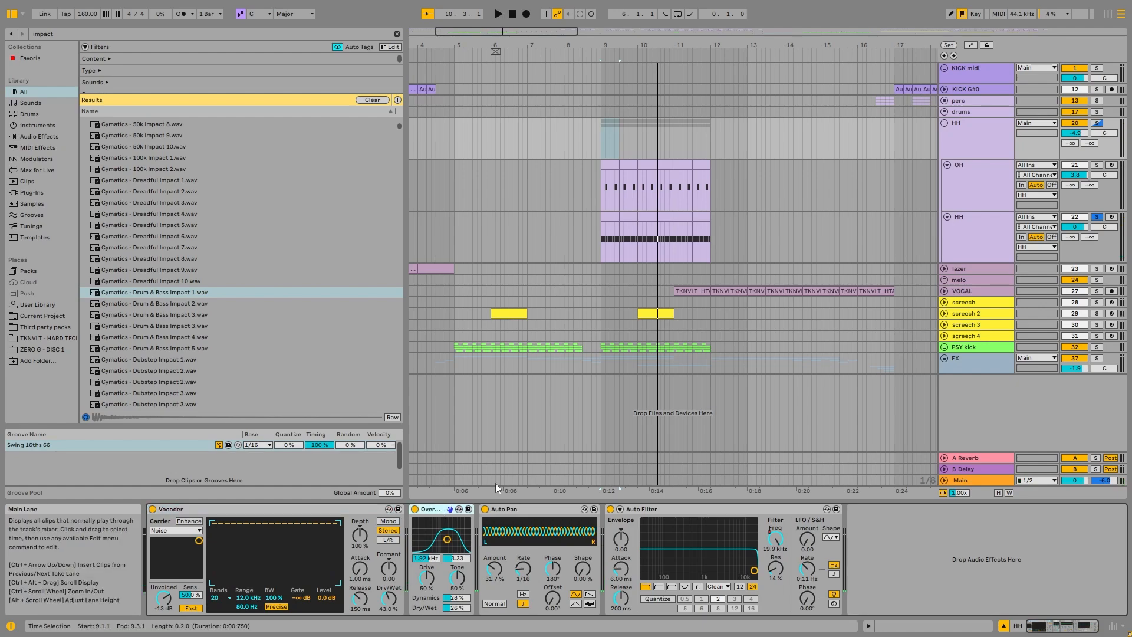
{"action": "left_click", "coordinate": [980, 140]}
{"action": "left_click", "coordinate": [81, 35]}
{"action": "type", "text": "eq"}
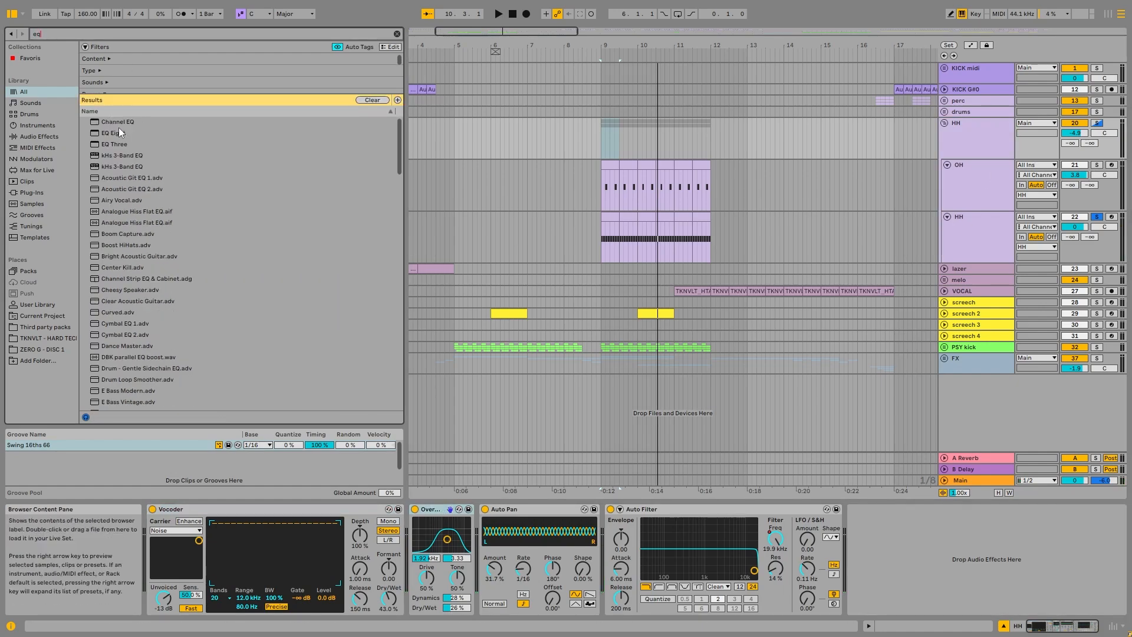
{"action": "double_click", "coordinate": [120, 131]}
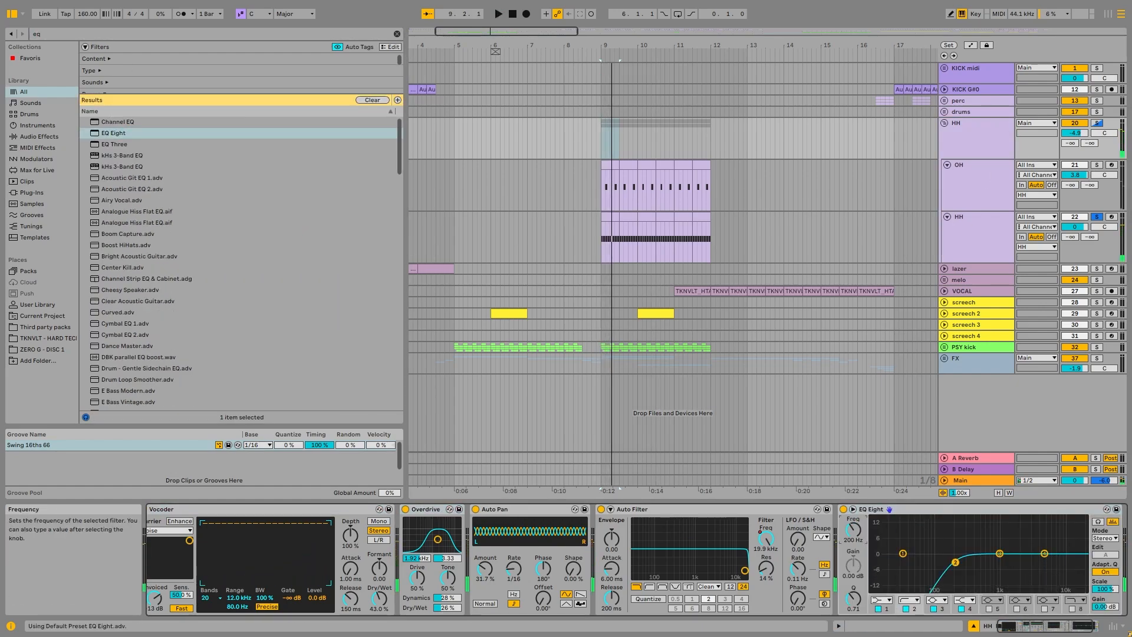
{"action": "left_click", "coordinate": [513, 511]}
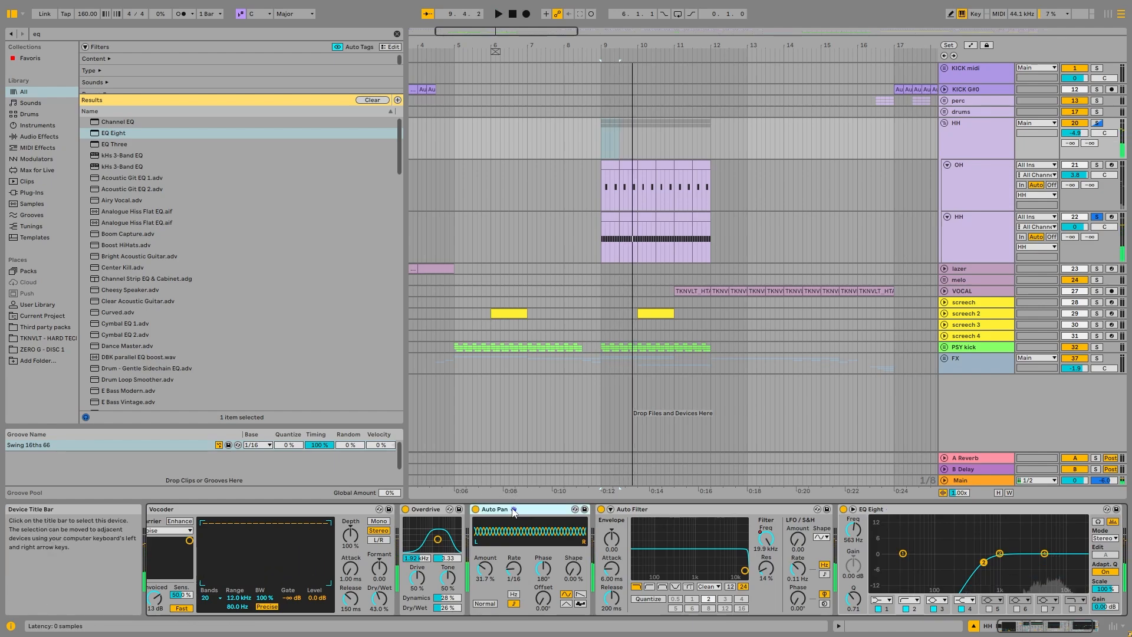
Step: Play the hats with Auto Pan bypassed, then select and solo the whole HH group and play it
{"action": "key", "text": "space"}
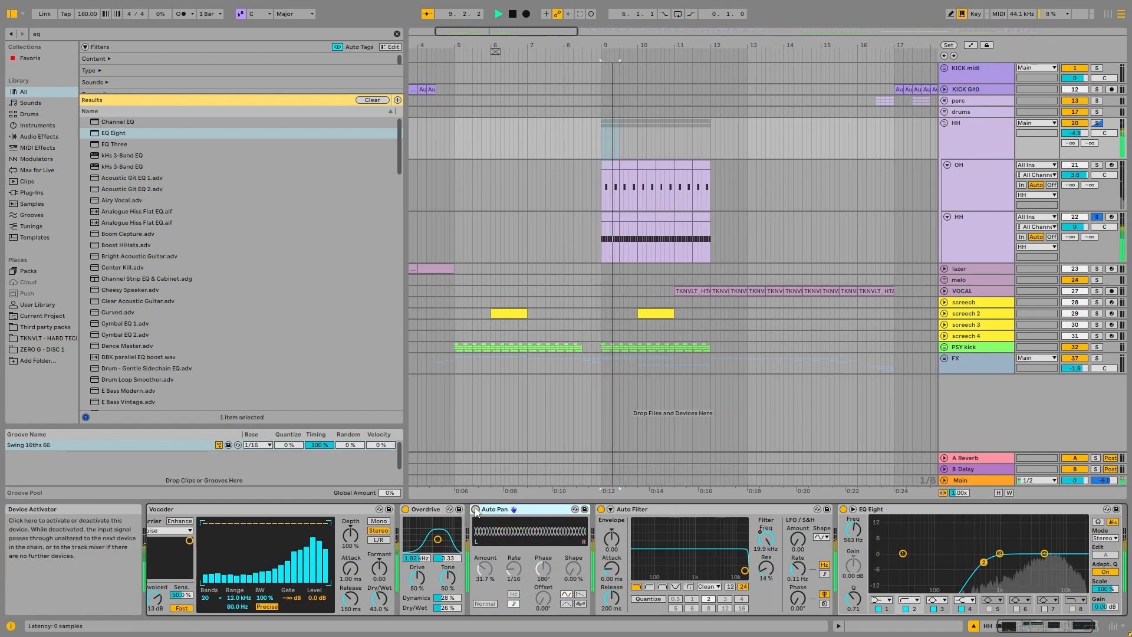
{"action": "key", "text": "space"}
{"action": "left_click", "coordinate": [974, 171]}
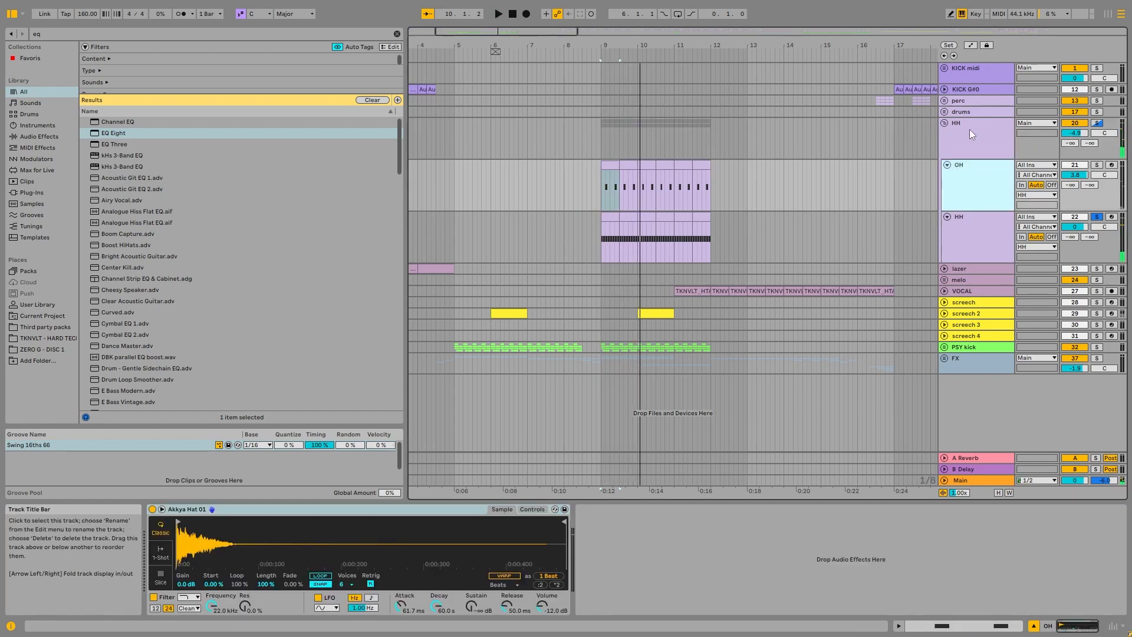
{"action": "left_click", "coordinate": [969, 130]}
{"action": "left_click", "coordinate": [1097, 122]}
{"action": "key", "text": "space"}
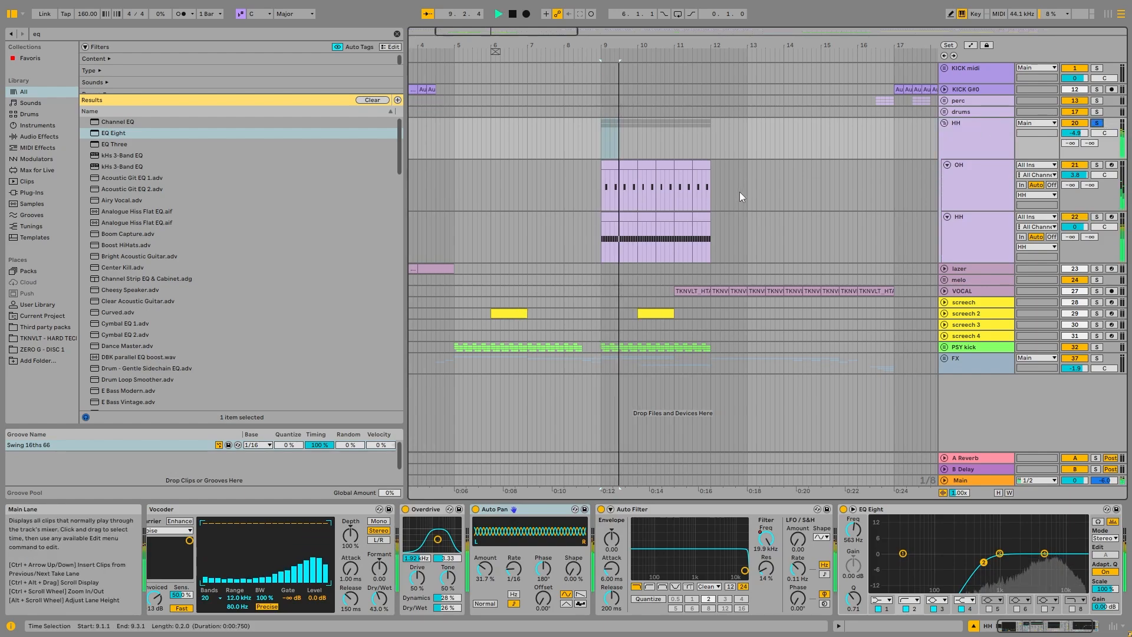
{"action": "key", "text": "space"}
Step: Fold the HH group, then unfold and solo the lazer track
{"action": "key", "text": "w"}
{"action": "left_click", "coordinate": [964, 150]}
{"action": "left_click", "coordinate": [945, 123]}
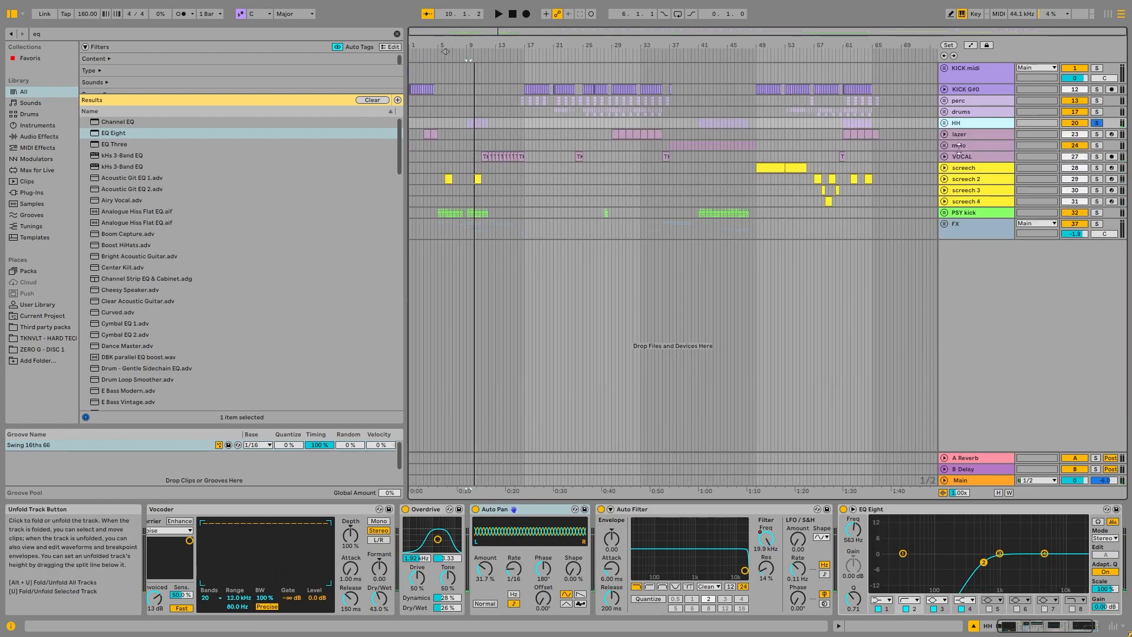
{"action": "left_click", "coordinate": [969, 132]}
{"action": "key", "text": "z"}
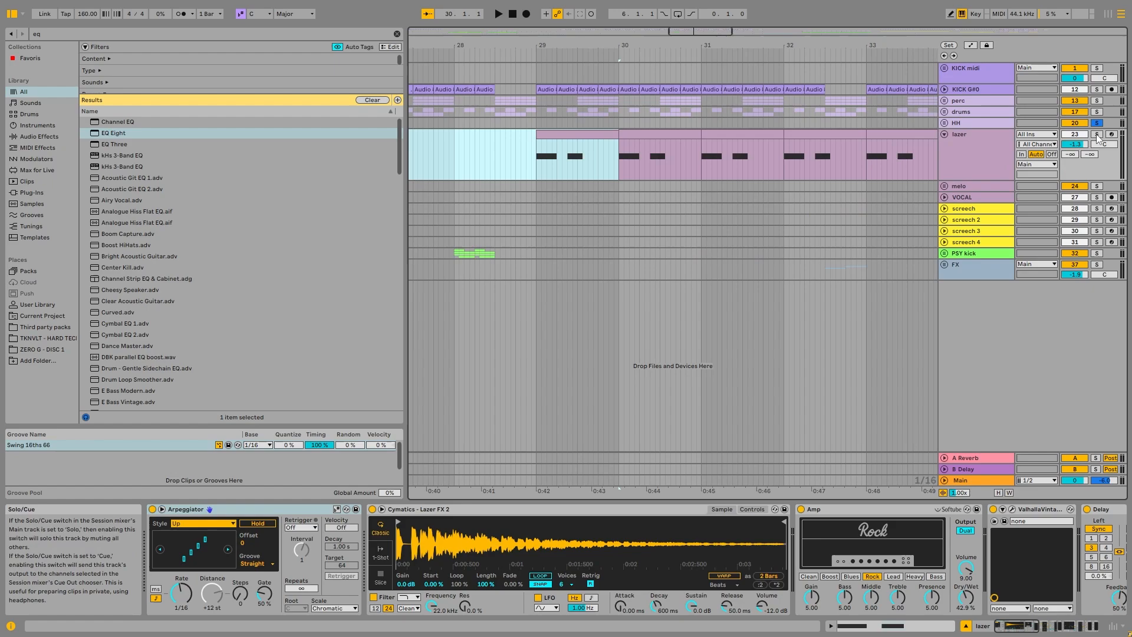
{"action": "key", "text": "s"}
{"action": "scroll", "coordinate": [599, 144], "scroll_direction": "down", "scroll_amount": 3}
Step: Play the soloed lazer track from its clip at 3.1.1 and again from its clip at 29.1.1
{"action": "left_click", "coordinate": [472, 134]}
{"action": "key", "text": "space"}
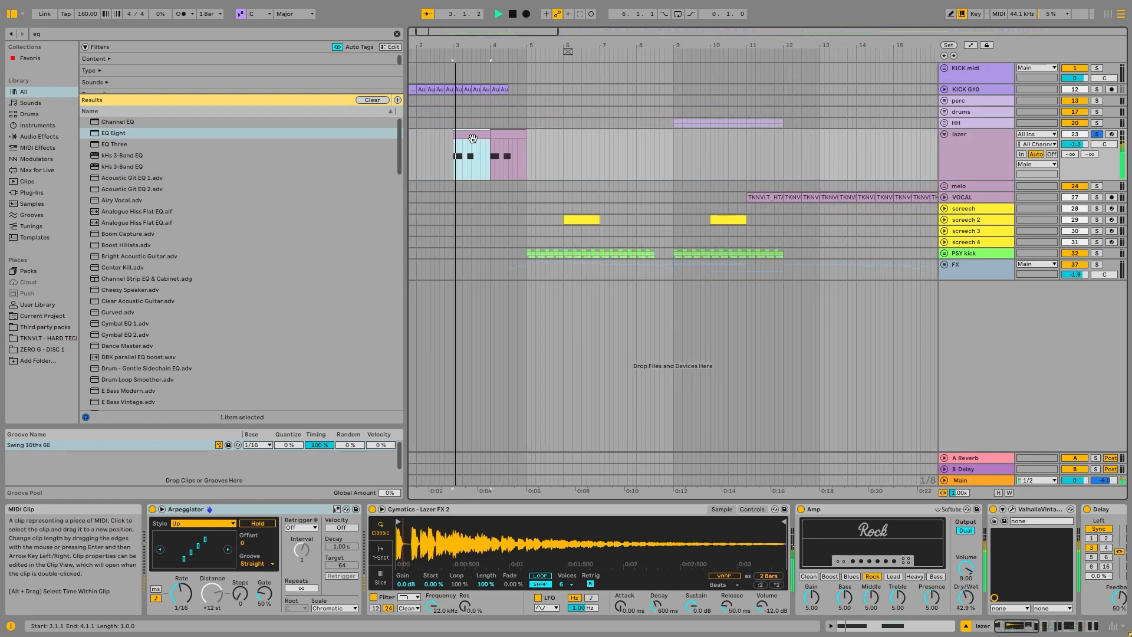
{"action": "scroll", "coordinate": [599, 140], "scroll_direction": "down", "scroll_amount": 5}
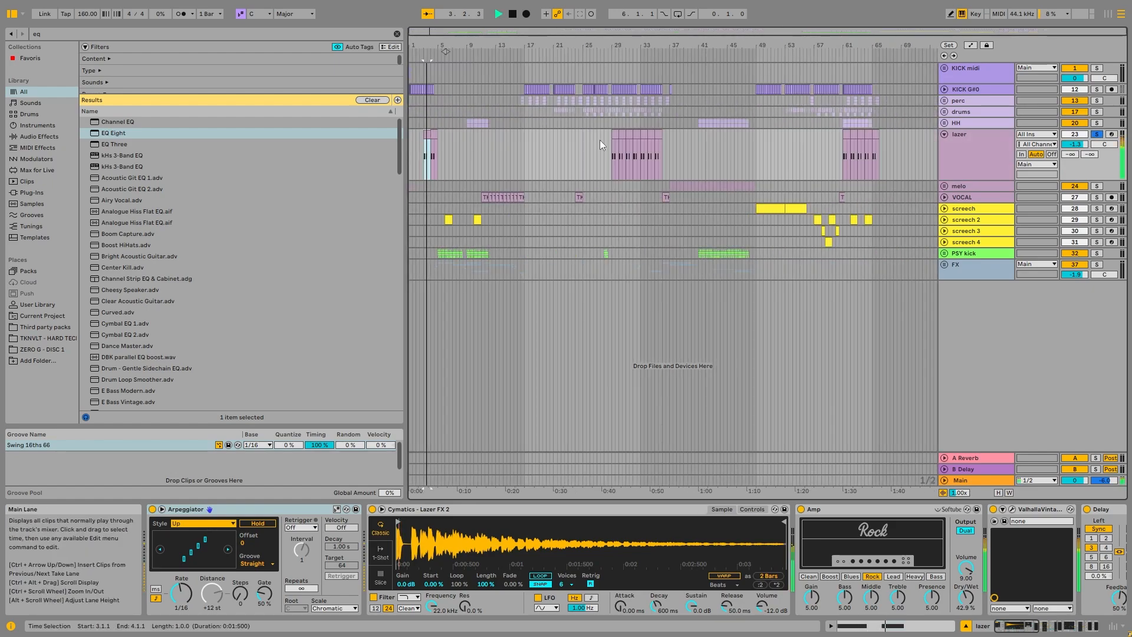
{"action": "left_click", "coordinate": [614, 131]}
{"action": "key", "text": "space"}
{"action": "key", "text": "space"}
Step: Examine the pitch envelope settings in the lazer track's Simpler
{"action": "scroll", "coordinate": [603, 143], "scroll_direction": "up", "scroll_amount": 3}
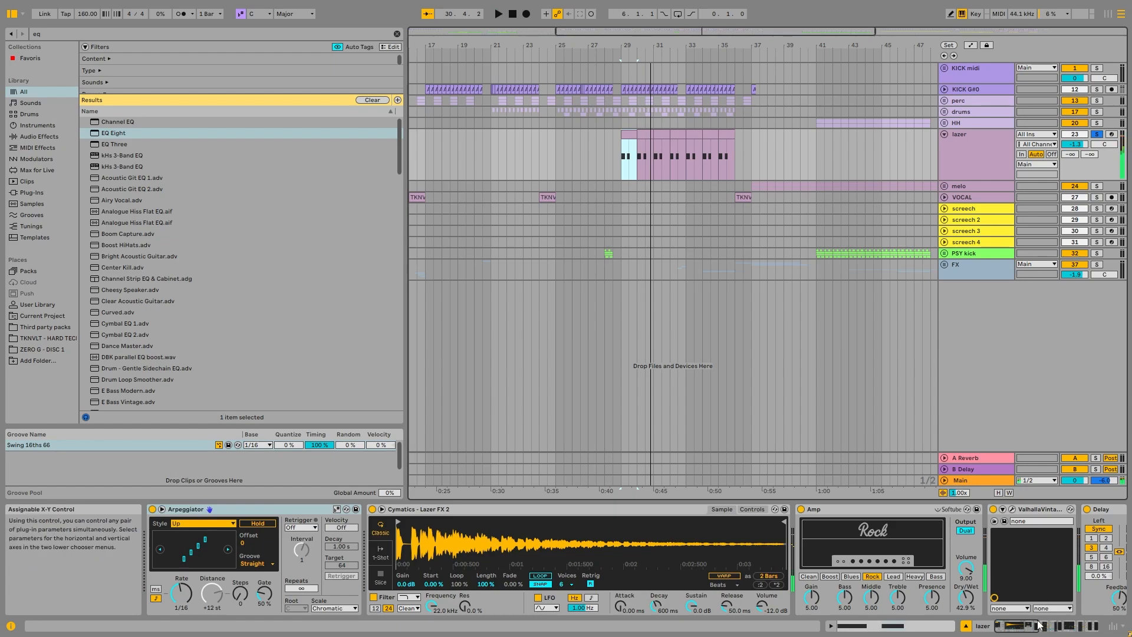
{"action": "left_click", "coordinate": [748, 507]}
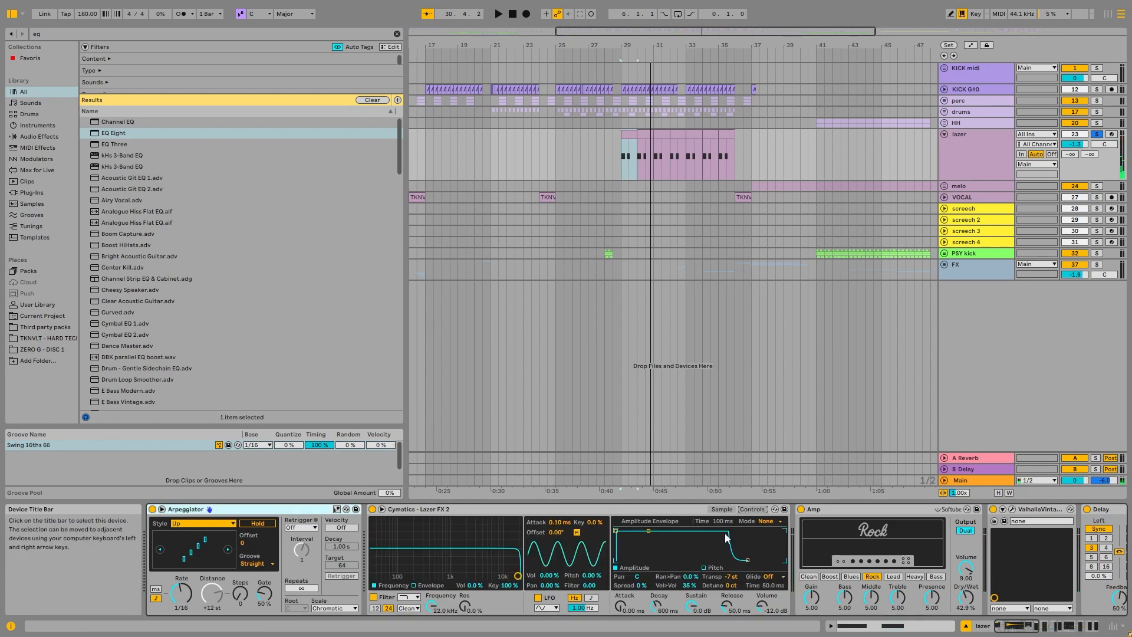
{"action": "left_click", "coordinate": [715, 569]}
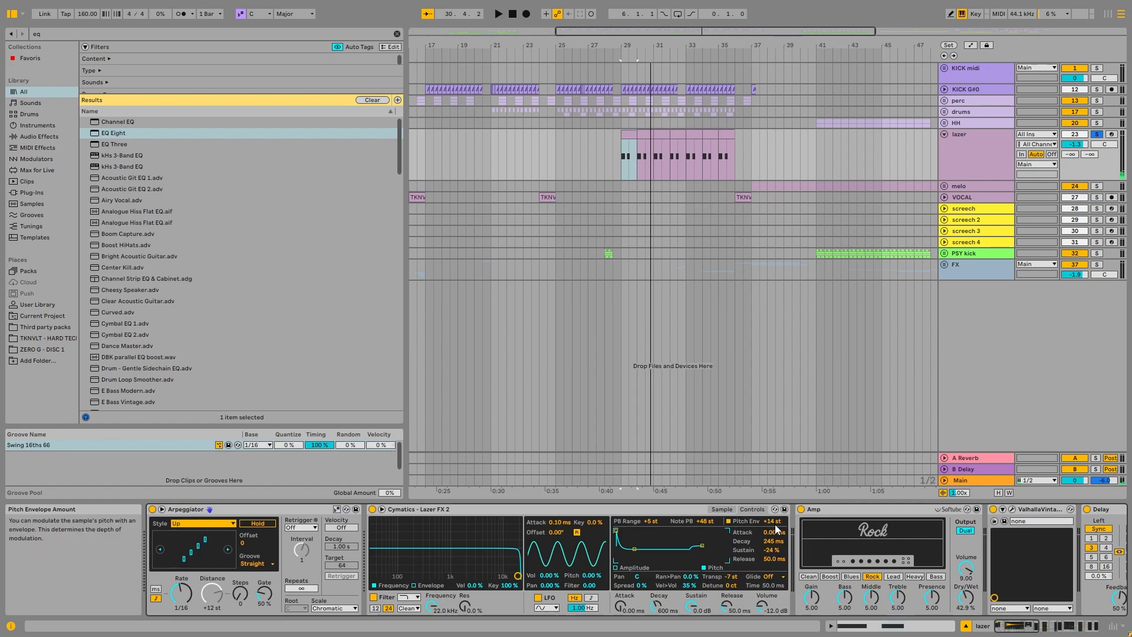
Step: Insert a new MIDI track below the lazer track and solo it
{"action": "right_click", "coordinate": [982, 142]}
{"action": "left_click", "coordinate": [1003, 258]}
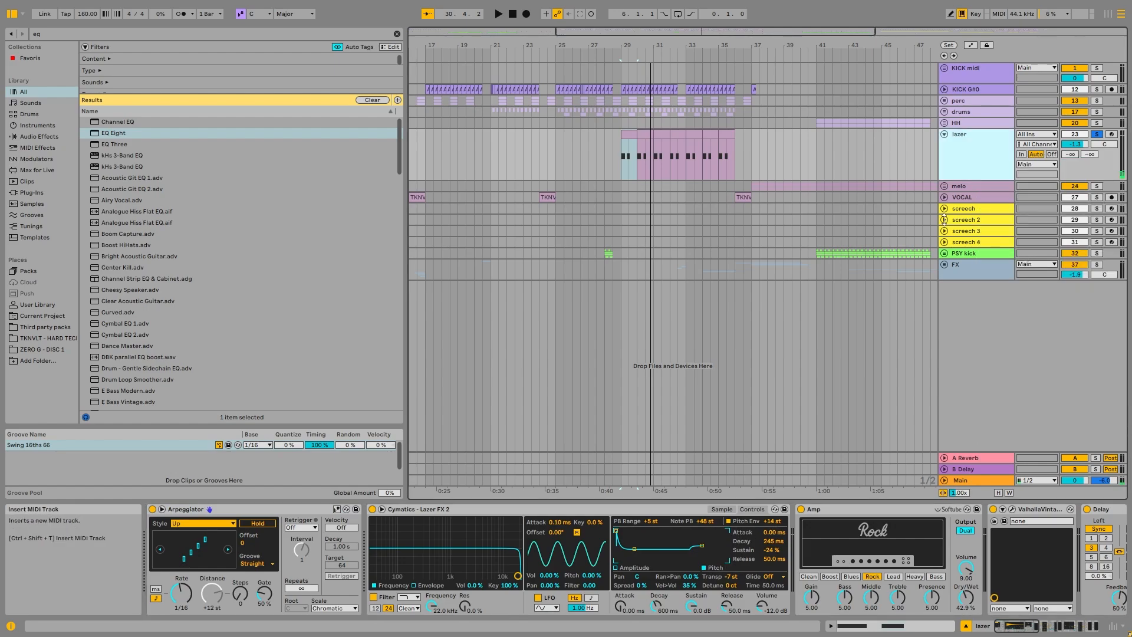
{"action": "left_click", "coordinate": [1098, 186]}
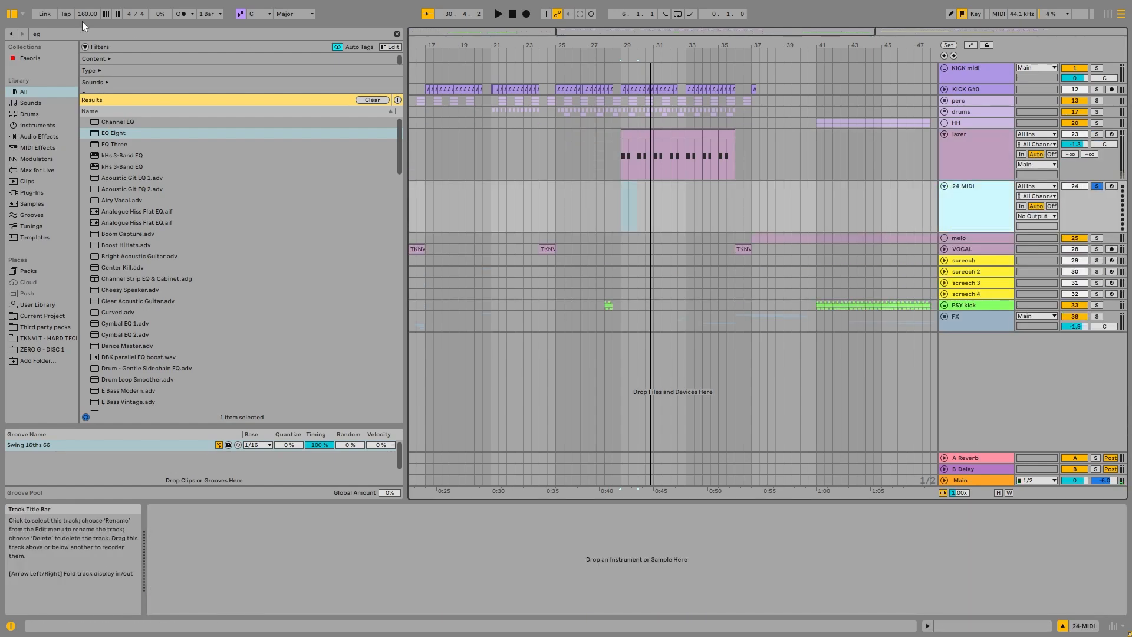
Step: Load Akkya Perc 05.wav into the new track, with pitch envelope +28 st, decay 2.94 s, sustain -100 % and transpose +10 st
{"action": "left_click", "coordinate": [183, 33]}
{"action": "type", "text": "perc"}
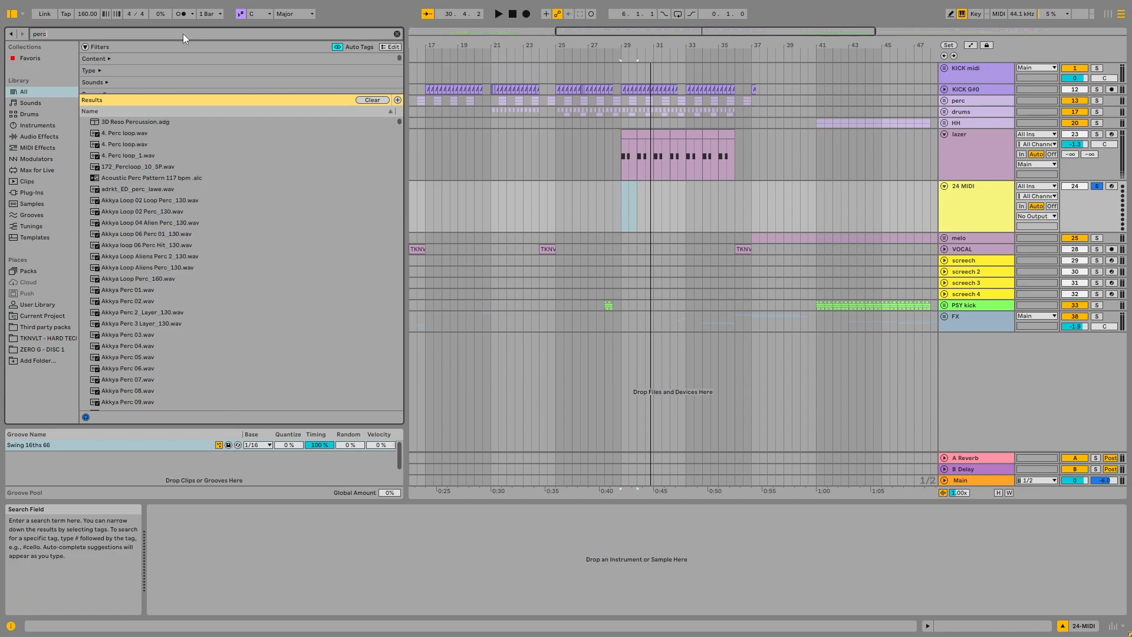
{"action": "double_click", "coordinate": [126, 357]}
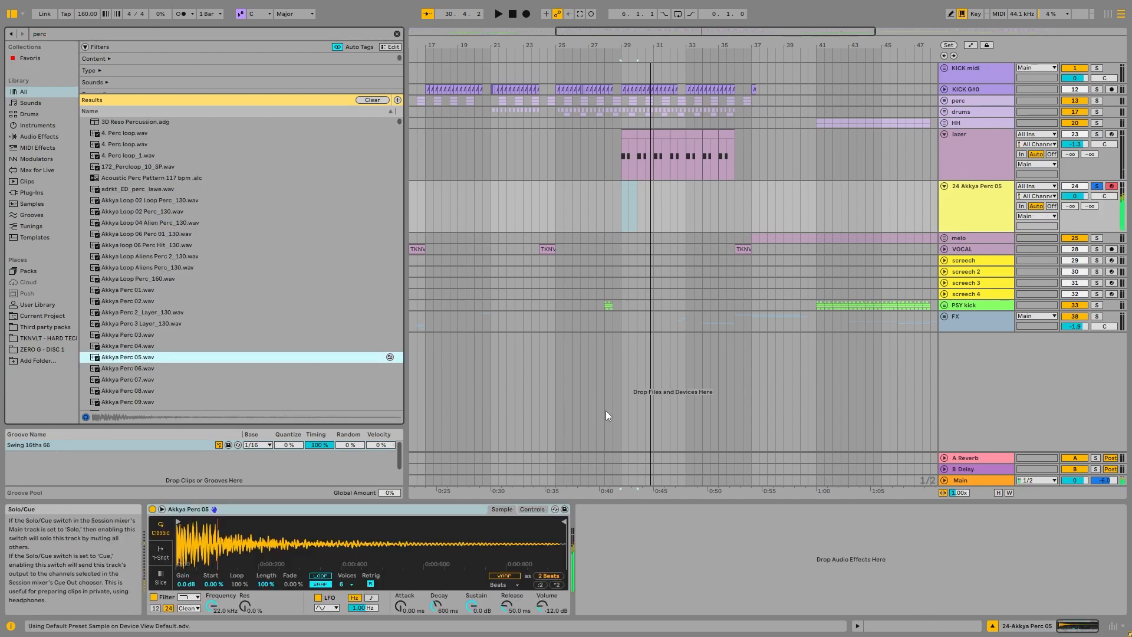
{"action": "left_click", "coordinate": [532, 510]}
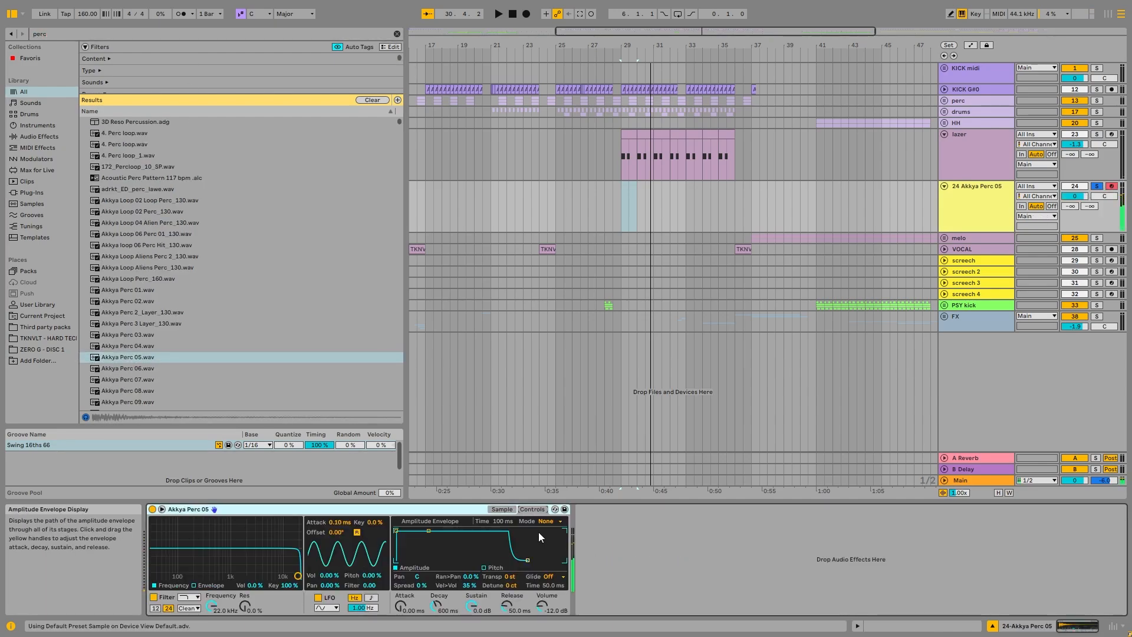
{"action": "left_click", "coordinate": [483, 567]}
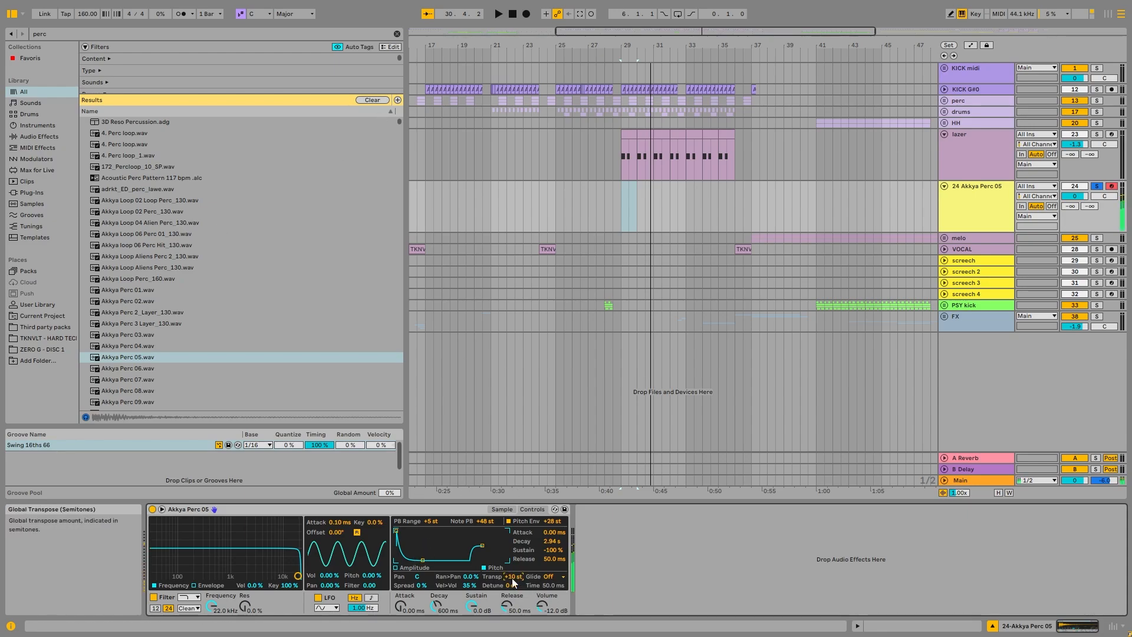
Step: Add an Amp after the Akkya Perc 05 Simpler, with Dual output and Dry/Wet at 48.4 %
{"action": "left_click", "coordinate": [86, 30]}
{"action": "type", "text": "amp"}
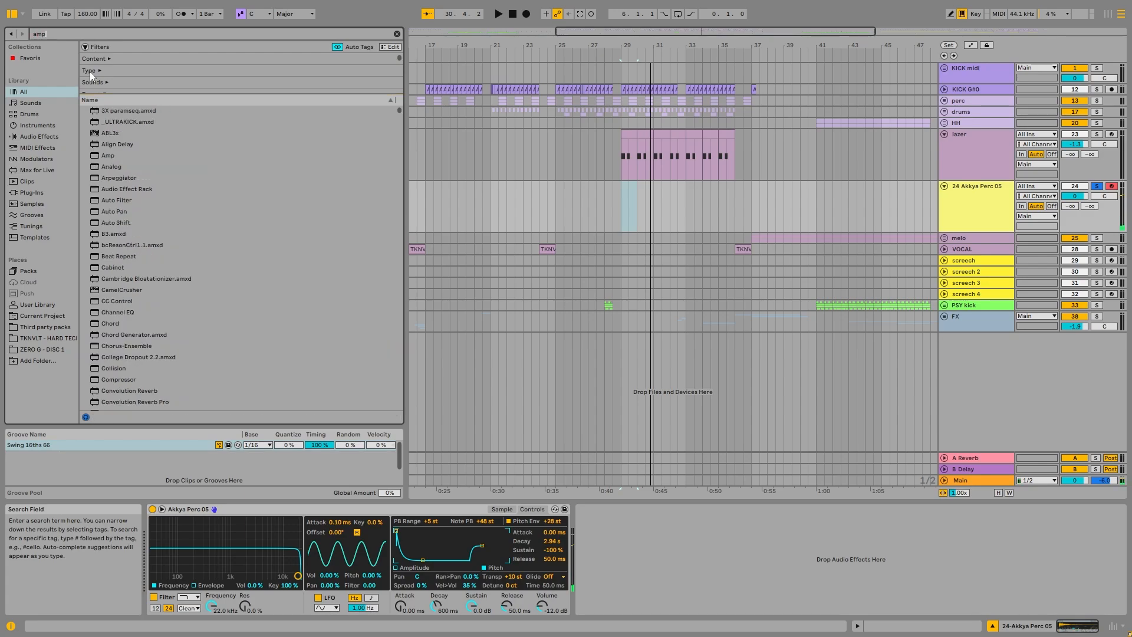
{"action": "left_click_drag", "start_coordinate": [108, 121], "coordinate": [721, 535]}
{"action": "left_click", "coordinate": [745, 530]}
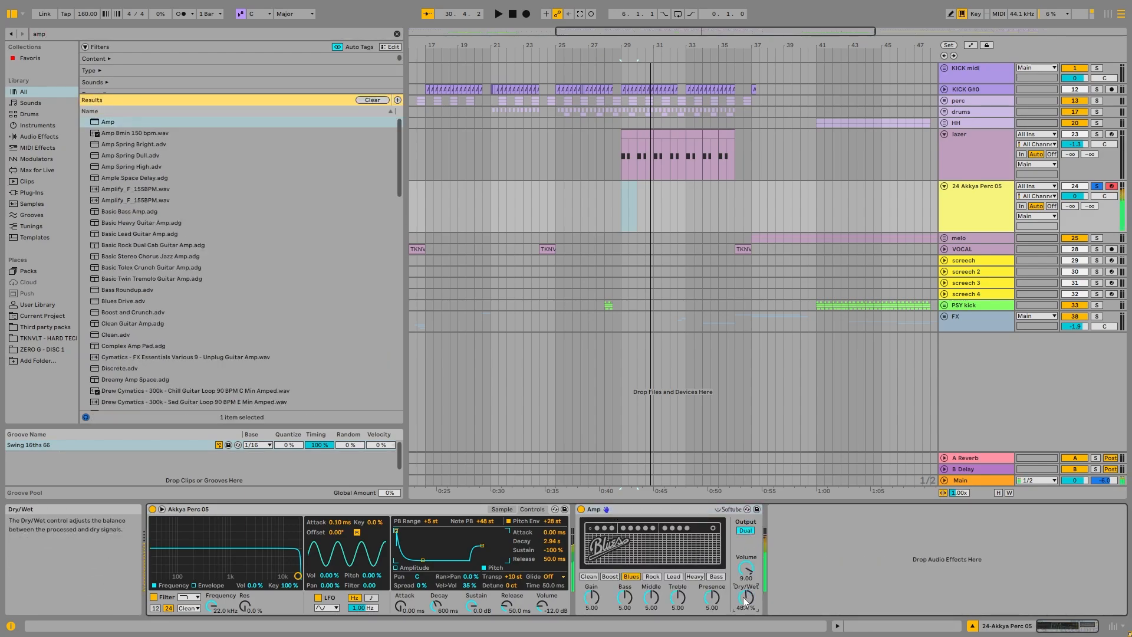
Step: Add a Convolution Reverb after the Amp, set its Dry/Wet to 22.4 % and play the result
{"action": "left_click", "coordinate": [101, 36]}
{"action": "type", "text": "rever"}
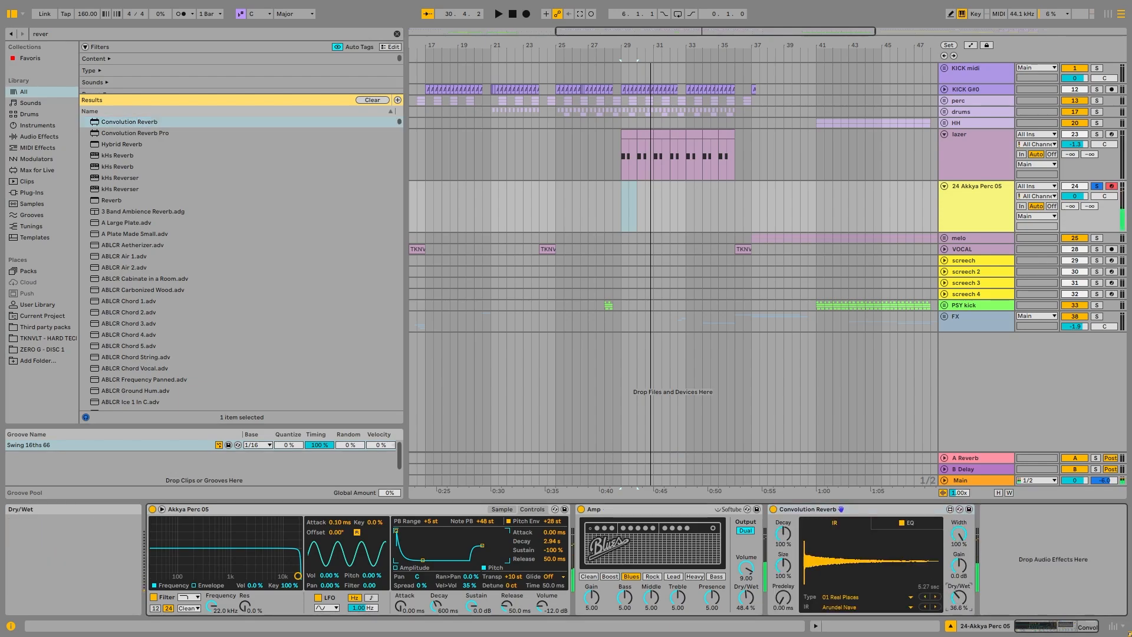
{"action": "left_click_drag", "start_coordinate": [959, 598], "coordinate": [959, 600]}
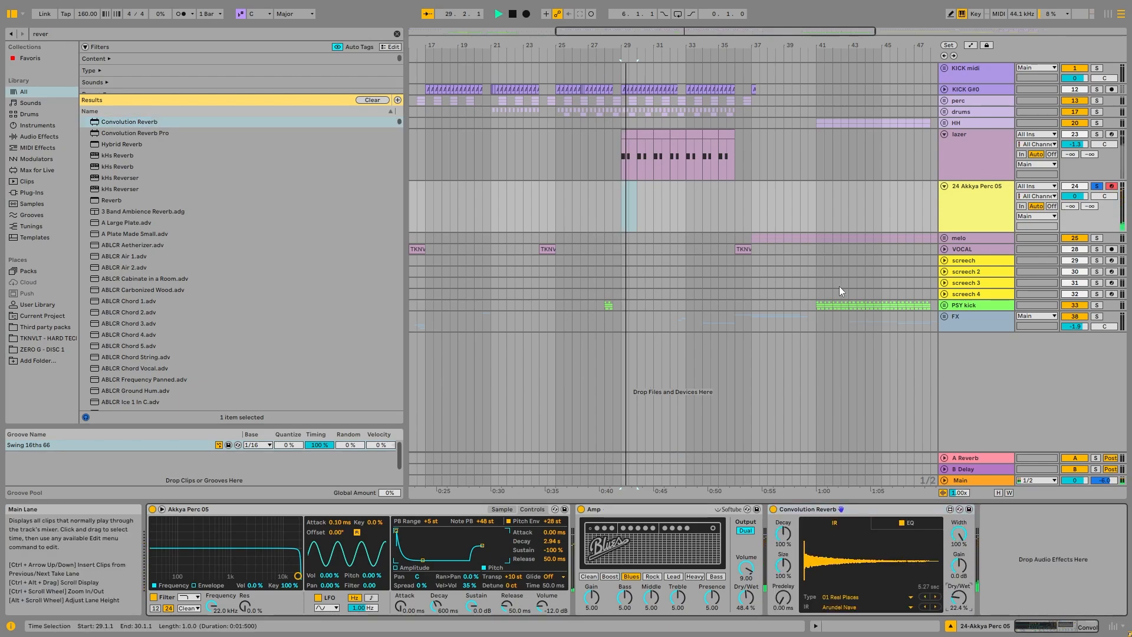
Step: Delete the Akkya Perc 05 track and solo the lazer track again
{"action": "left_click", "coordinate": [977, 187]}
{"action": "key", "text": "Delete"}
{"action": "left_click", "coordinate": [979, 146]}
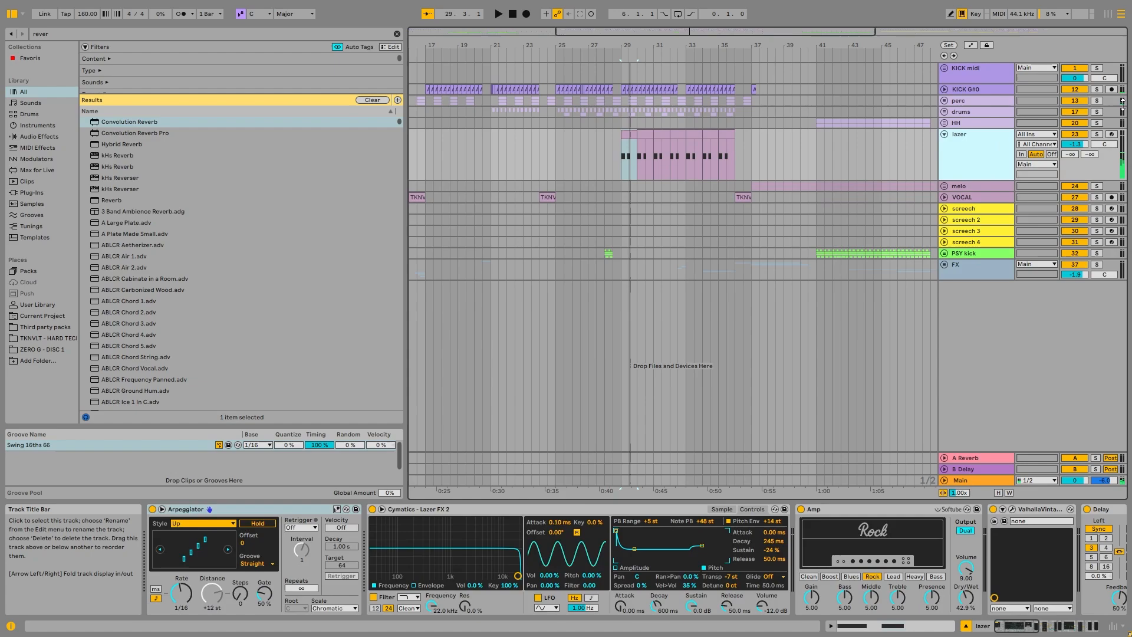
{"action": "left_click", "coordinate": [1097, 135]}
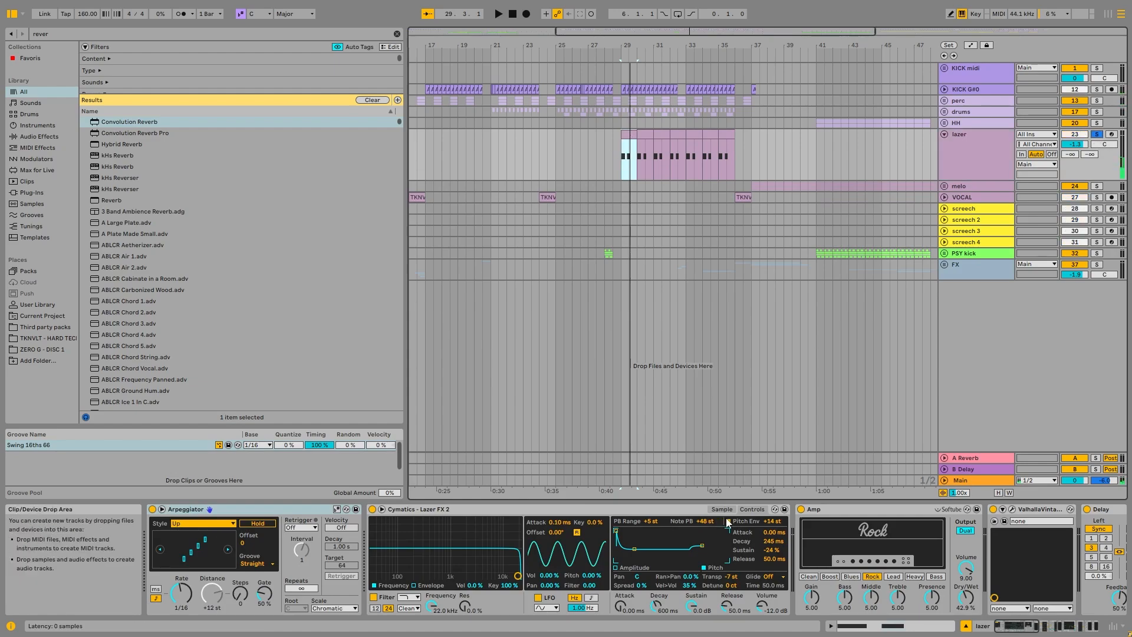
Step: Play the lazer clip with the Simpler's pitch envelope amount at 0 st, then restore the amount to +14 st
{"action": "left_click", "coordinate": [772, 521]}
{"action": "key", "text": "space"}
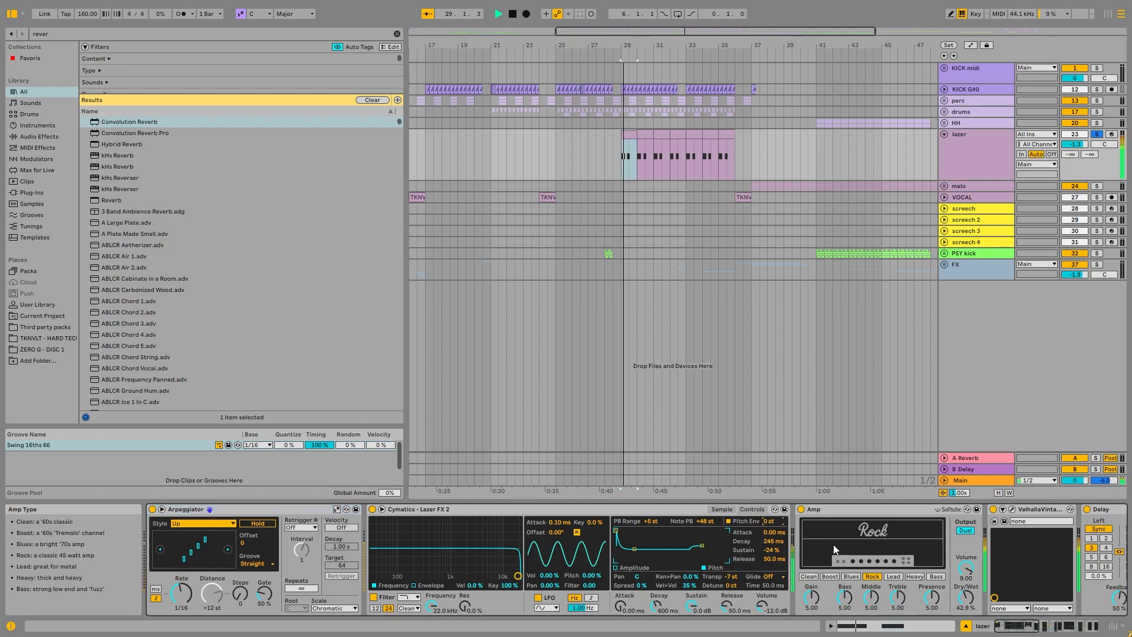
{"action": "key", "text": "space"}
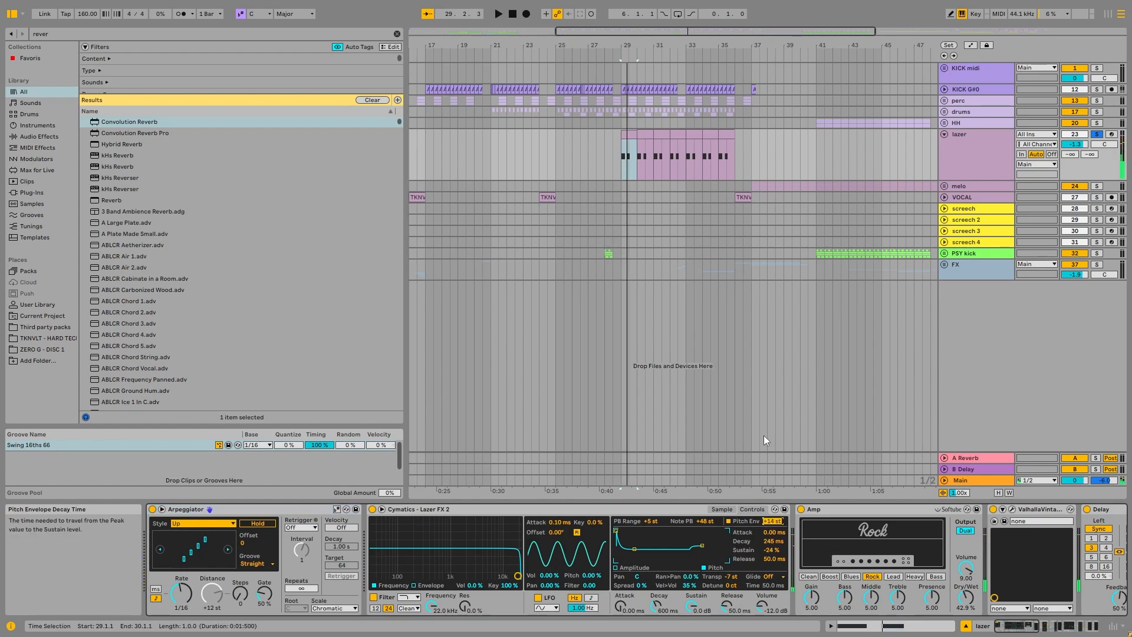
Step: Examine the MIDI notes of the lazer clip at 29.1.1 and compare their placement with the perc group's tracks
{"action": "double_click", "coordinate": [625, 155]}
{"action": "left_click_drag", "start_coordinate": [453, 321], "coordinate": [674, 480]}
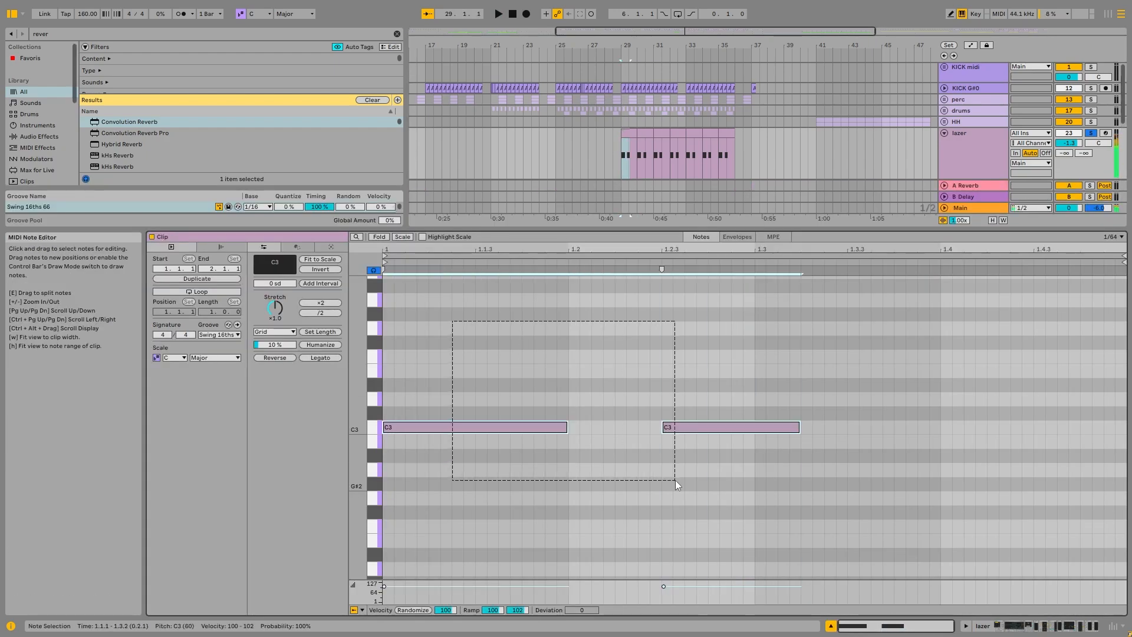
{"action": "left_click", "coordinate": [945, 99]}
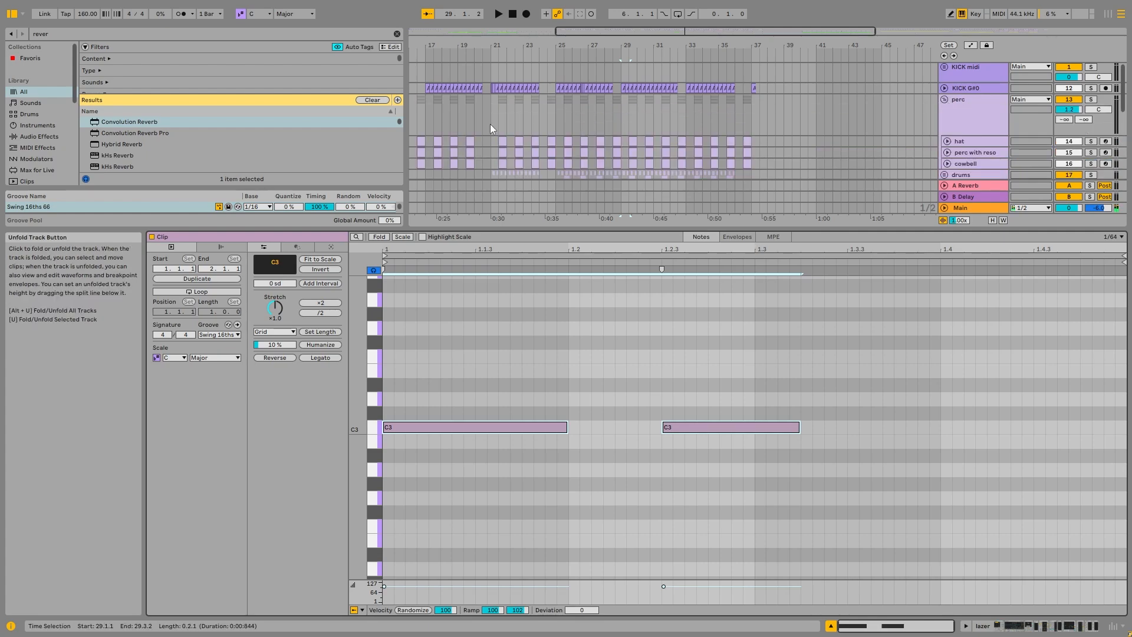
{"action": "left_click", "coordinate": [947, 108]}
{"action": "left_click", "coordinate": [945, 99]}
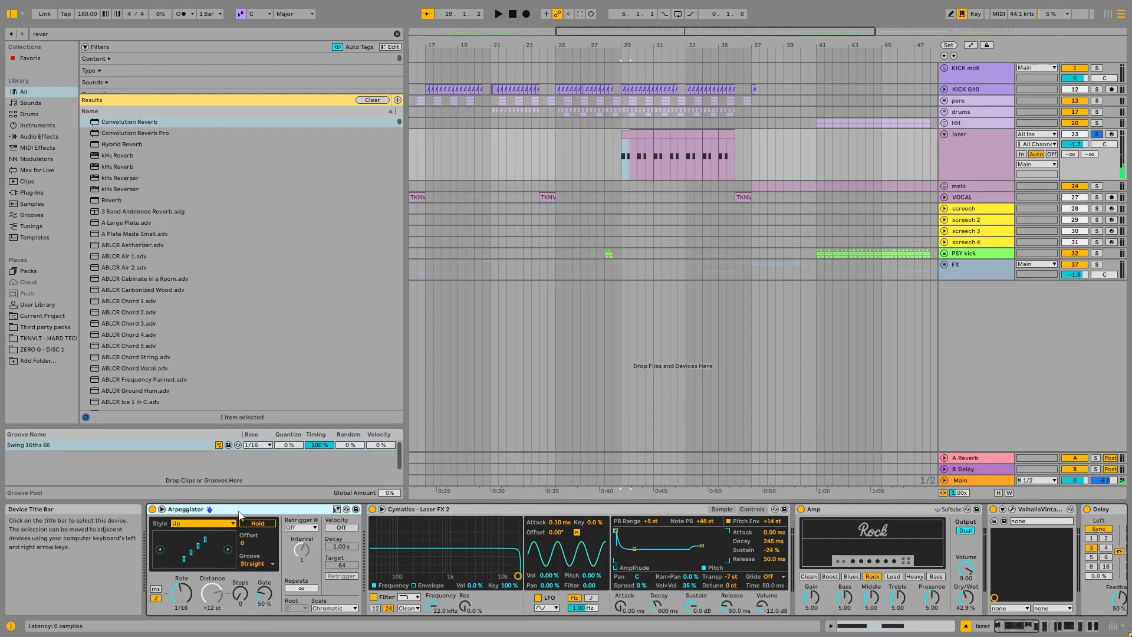
Step: Examine the lazer chain from the Simpler sample through Amp, reverb and Delay, and play it with Drum Buss bypassed
{"action": "left_click", "coordinate": [722, 509]}
{"action": "left_click", "coordinate": [1026, 626]}
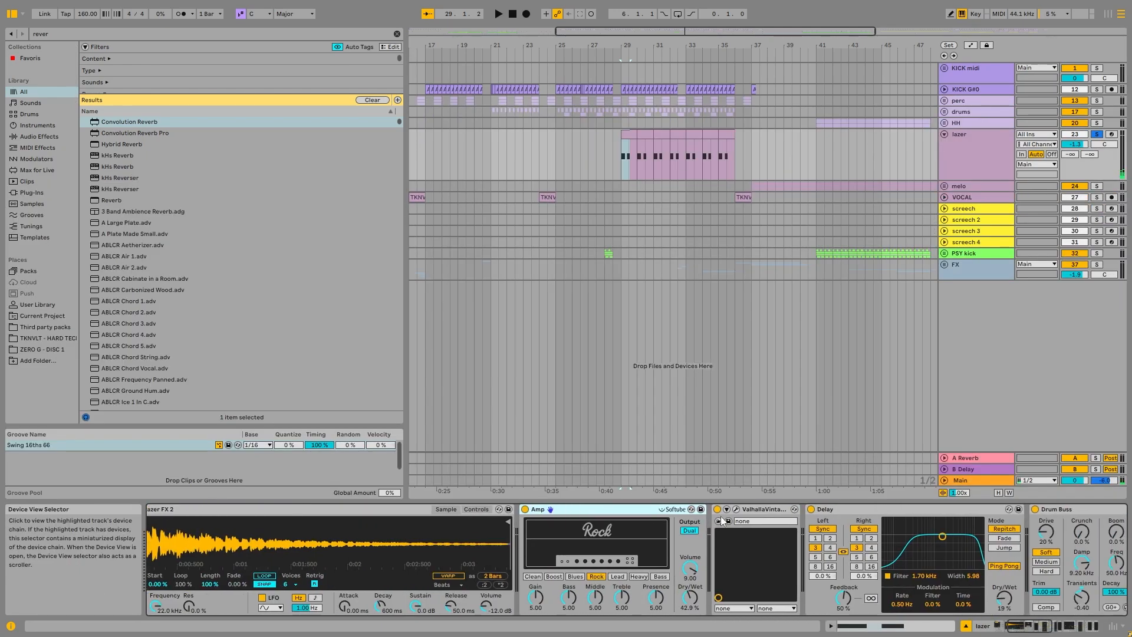
{"action": "left_click", "coordinate": [1038, 624]}
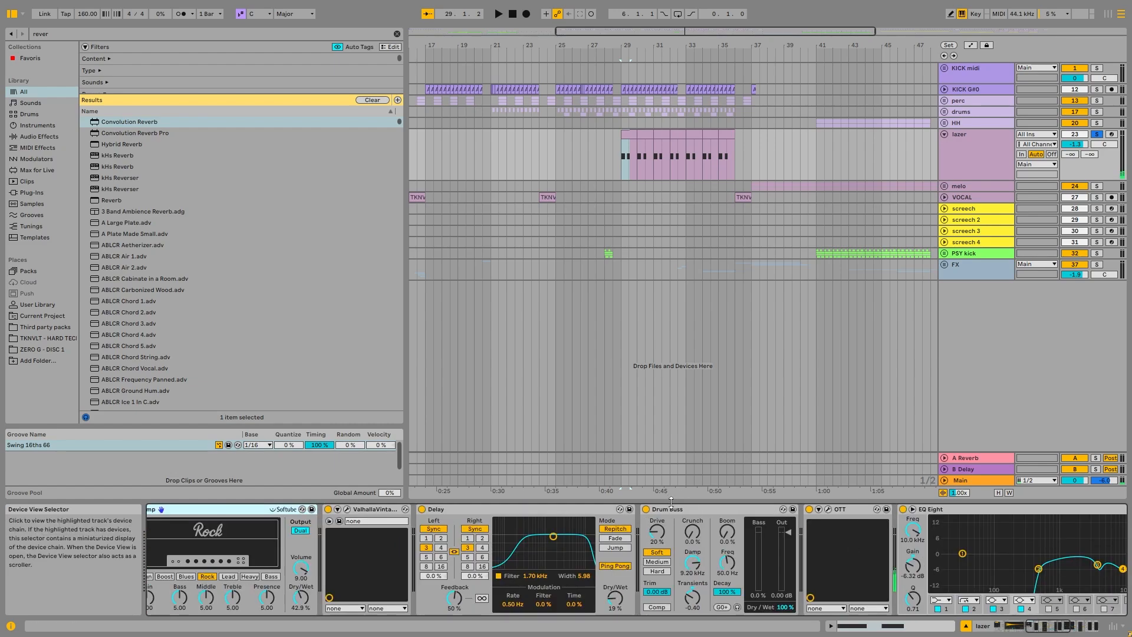
{"action": "left_click", "coordinate": [688, 505]}
{"action": "key", "text": "space"}
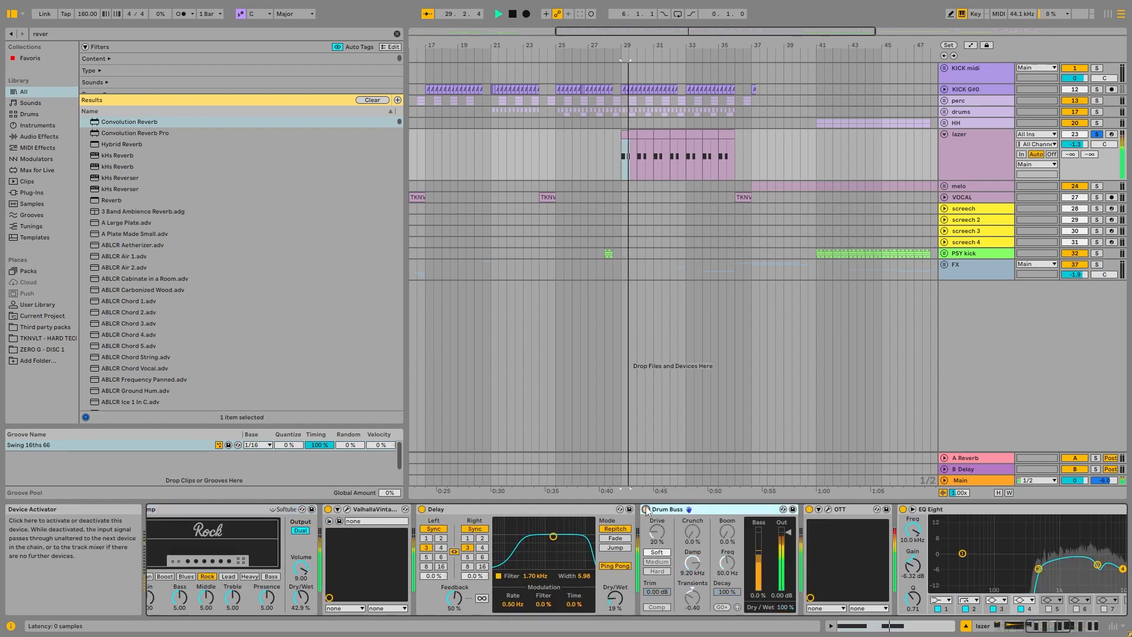
Step: Inspect the OTT plug-in settings on the lazer track, compare its effect during playback, and examine the Limiter and Kickstart rack
{"action": "left_click", "coordinate": [1014, 630]}
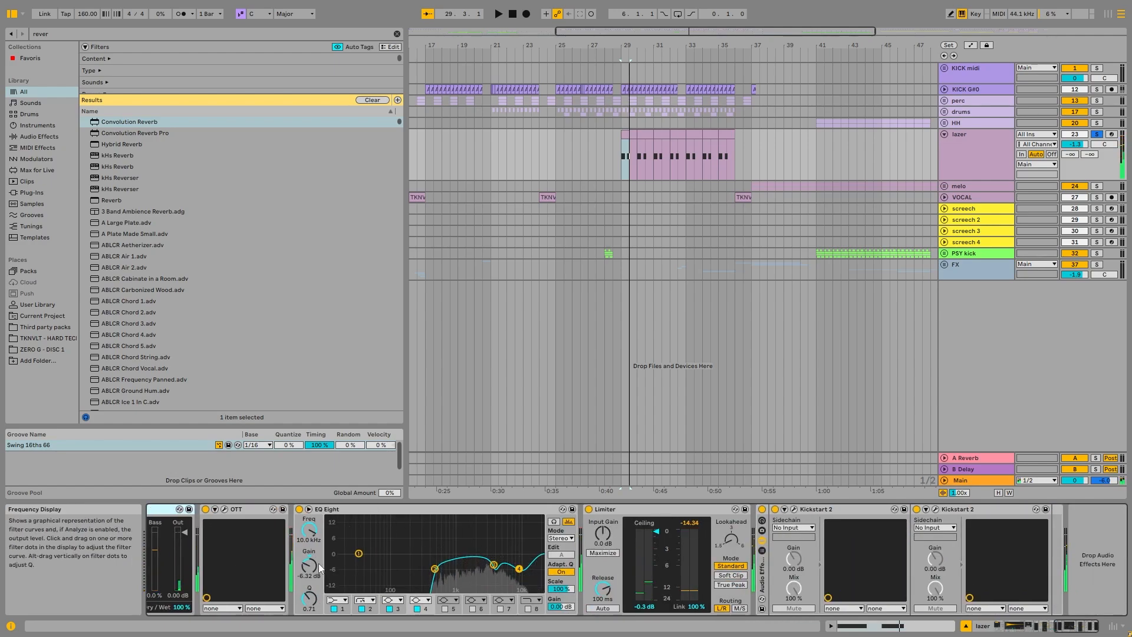
{"action": "left_click", "coordinate": [238, 508]}
{"action": "left_click", "coordinate": [224, 509]}
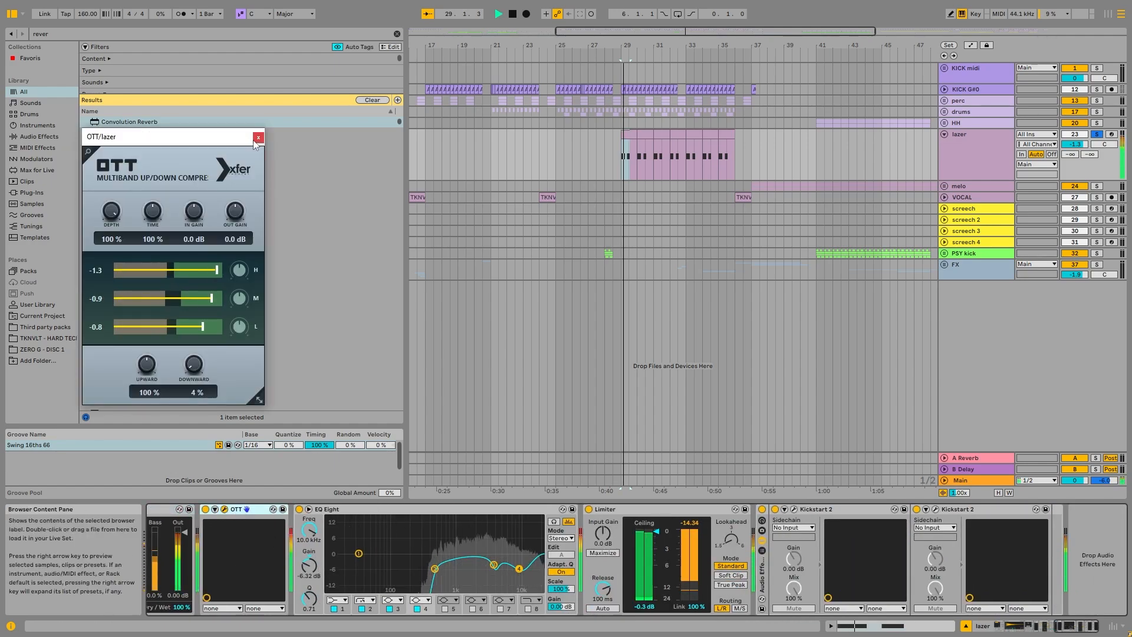
{"action": "left_click", "coordinate": [224, 510]}
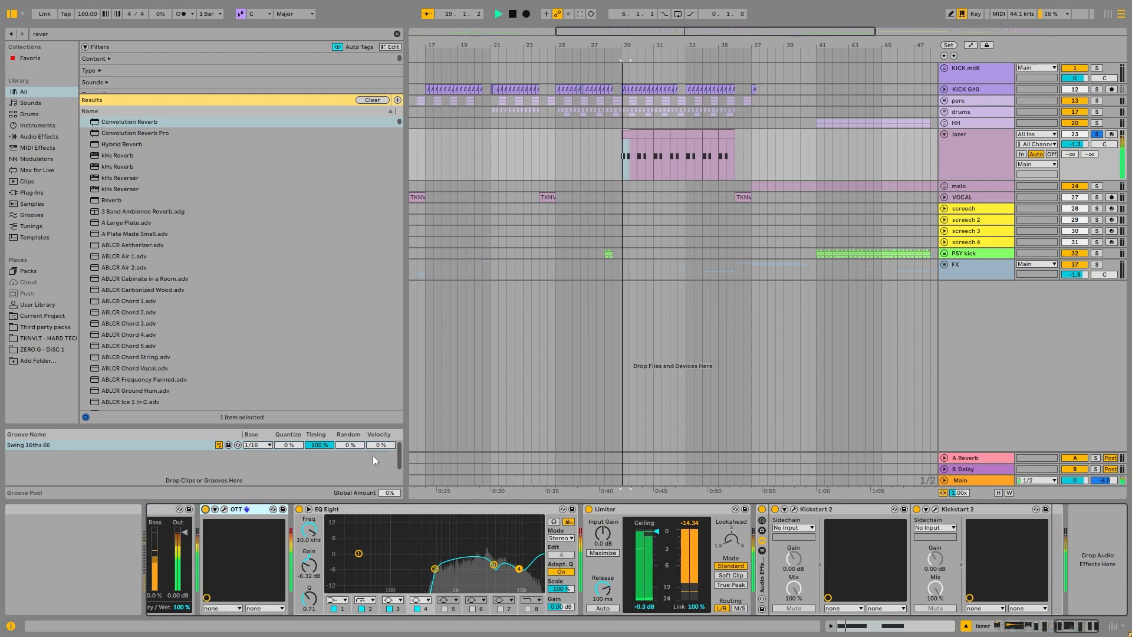
{"action": "key", "text": "space"}
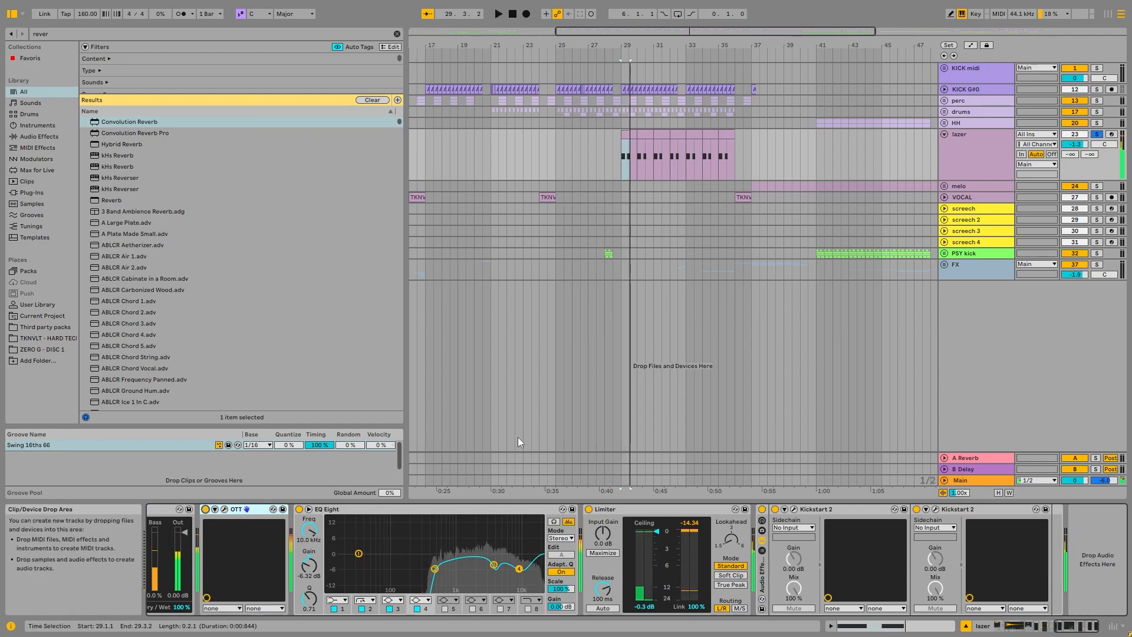
{"action": "left_click", "coordinate": [696, 509]}
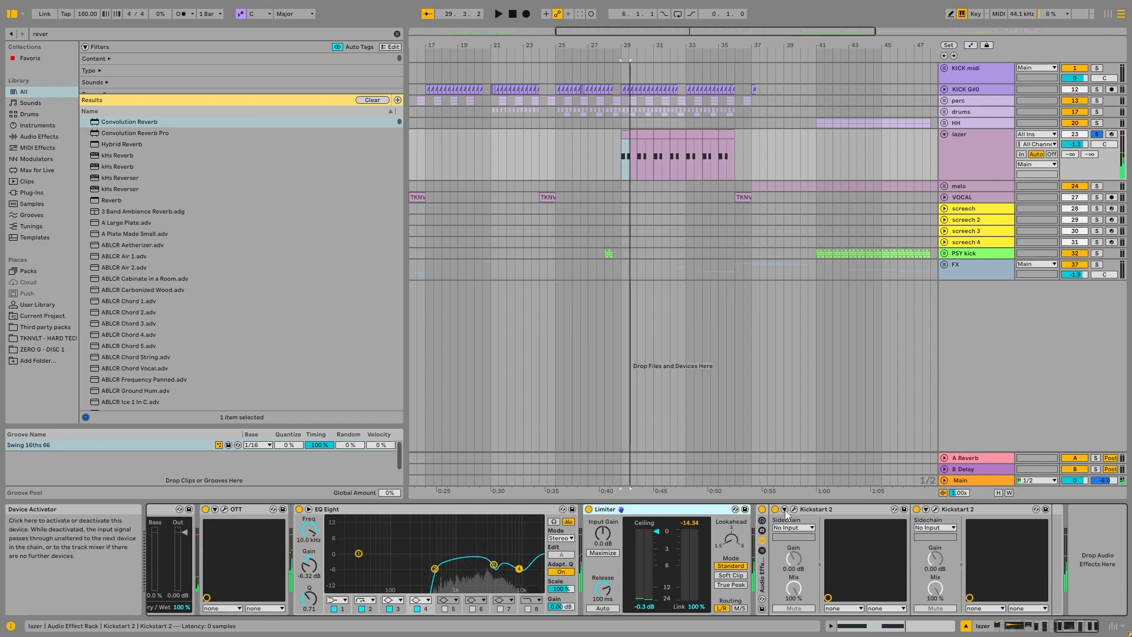
Step: Reselect the lazer track and focus the arrangement on its clip selection at 29.1.1
{"action": "left_click", "coordinate": [992, 101]}
{"action": "left_click", "coordinate": [969, 140]}
{"action": "key", "text": "z"}
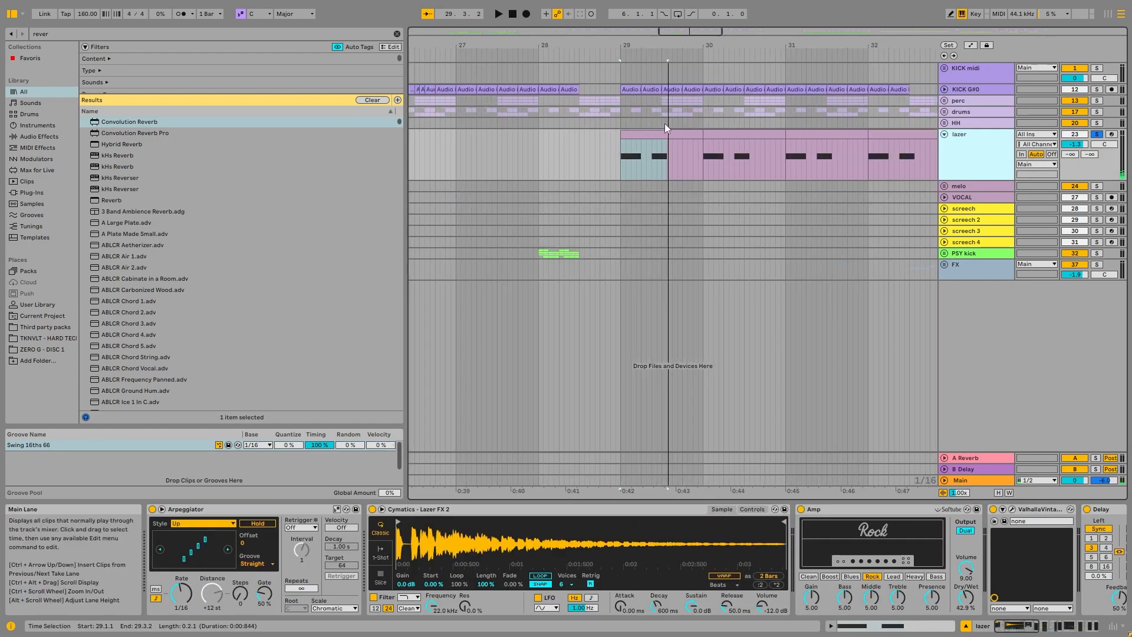
Step: Solo the perc group alongside the lazer track, play them together from bar 29, and fold the lazer track
{"action": "left_click", "coordinate": [1096, 100]}
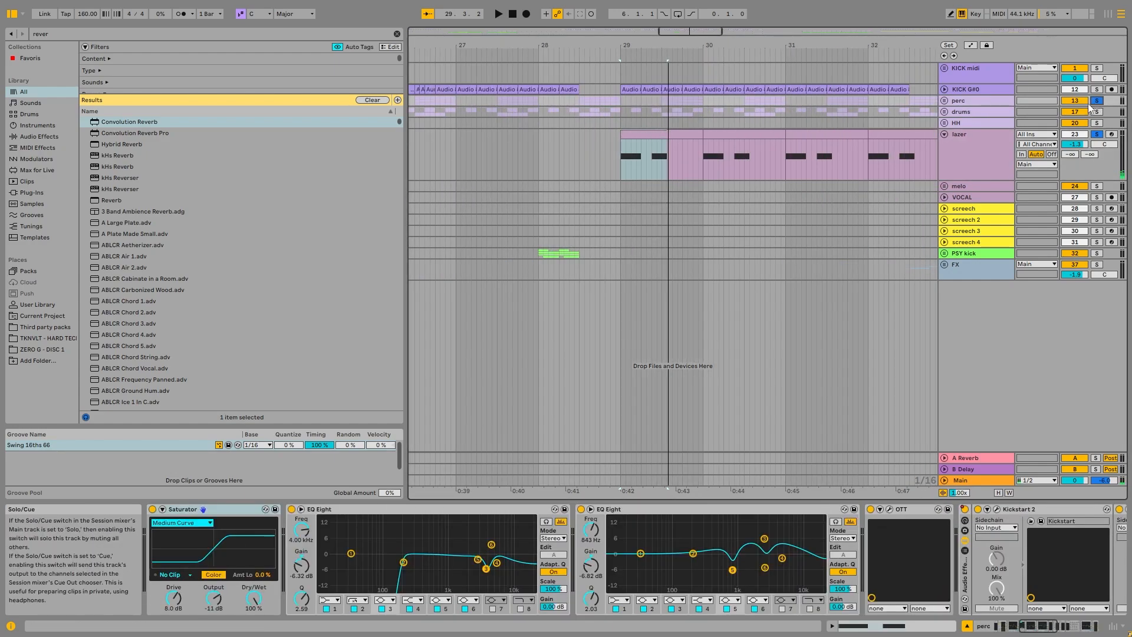
{"action": "key", "text": "space"}
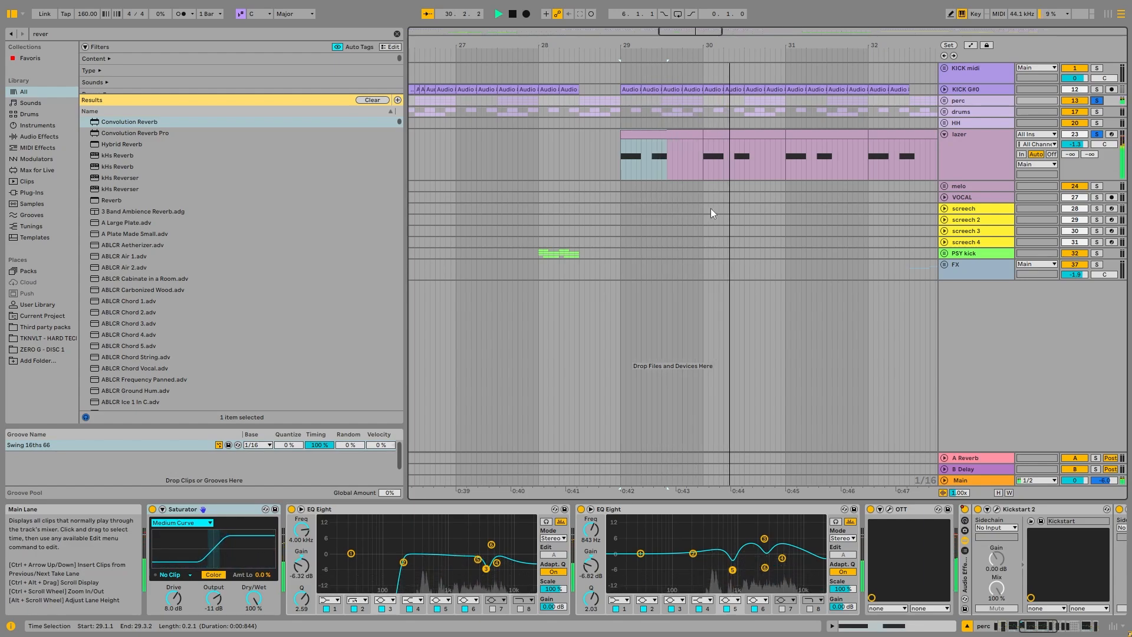
{"action": "scroll", "coordinate": [776, 189], "scroll_direction": "down", "scroll_amount": 5, "text": "ctrl"}
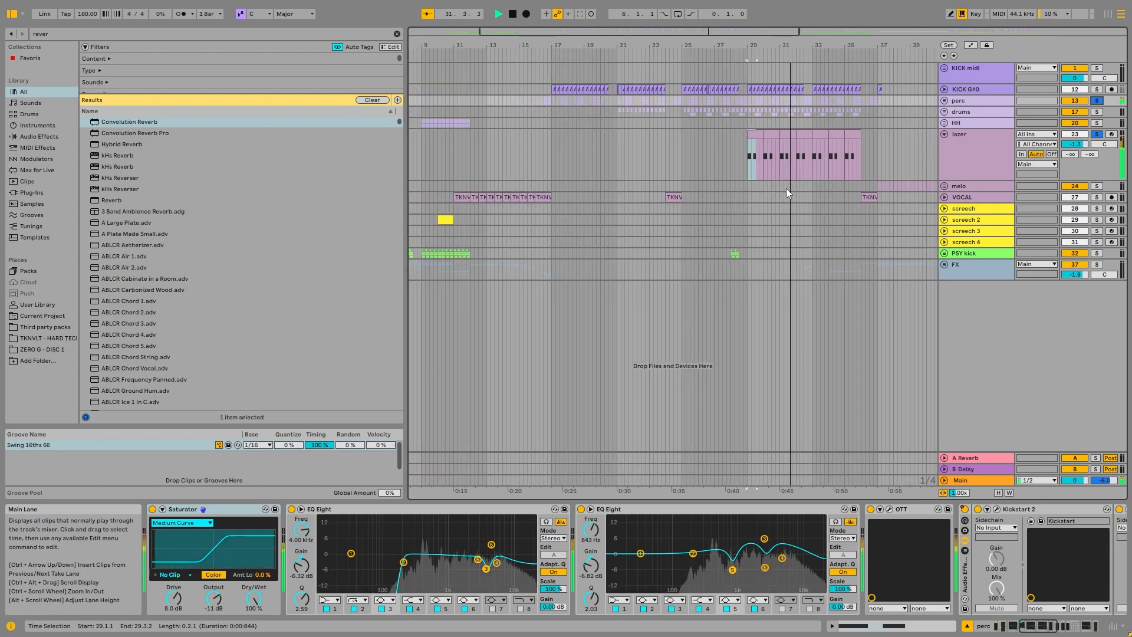
{"action": "left_click", "coordinate": [973, 144]}
{"action": "key", "text": "space"}
{"action": "left_click", "coordinate": [945, 135]}
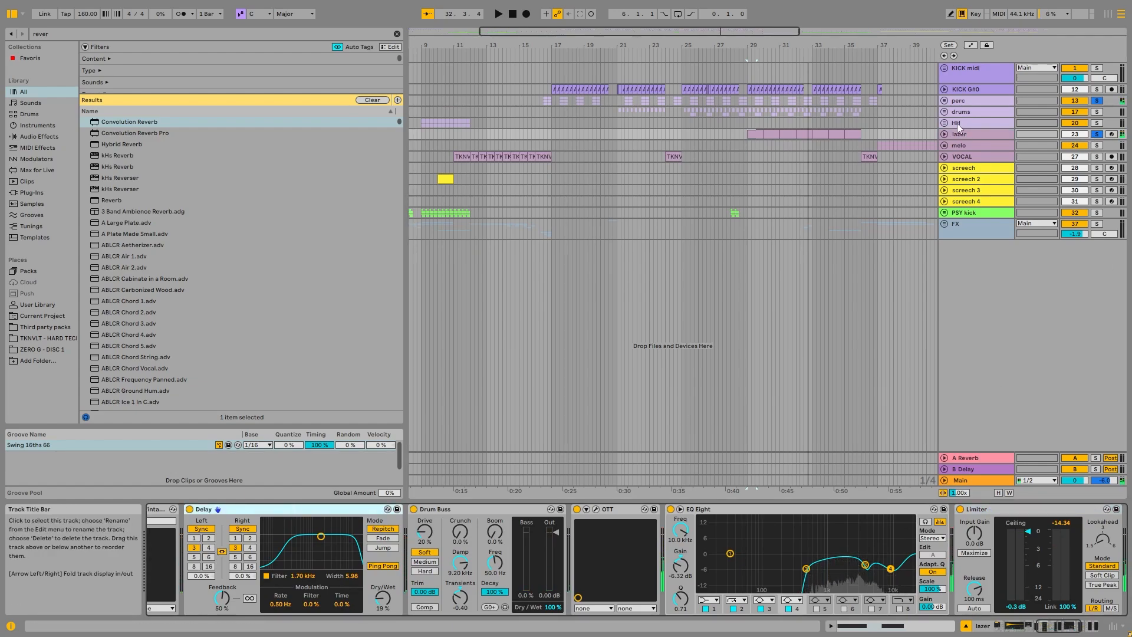
Step: Unfold and solo the melo group, and expand its 25-Serum and 26-Serum tracks around bar 37
{"action": "scroll", "coordinate": [845, 131], "scroll_direction": "down", "scroll_amount": 3, "text": "ctrl"}
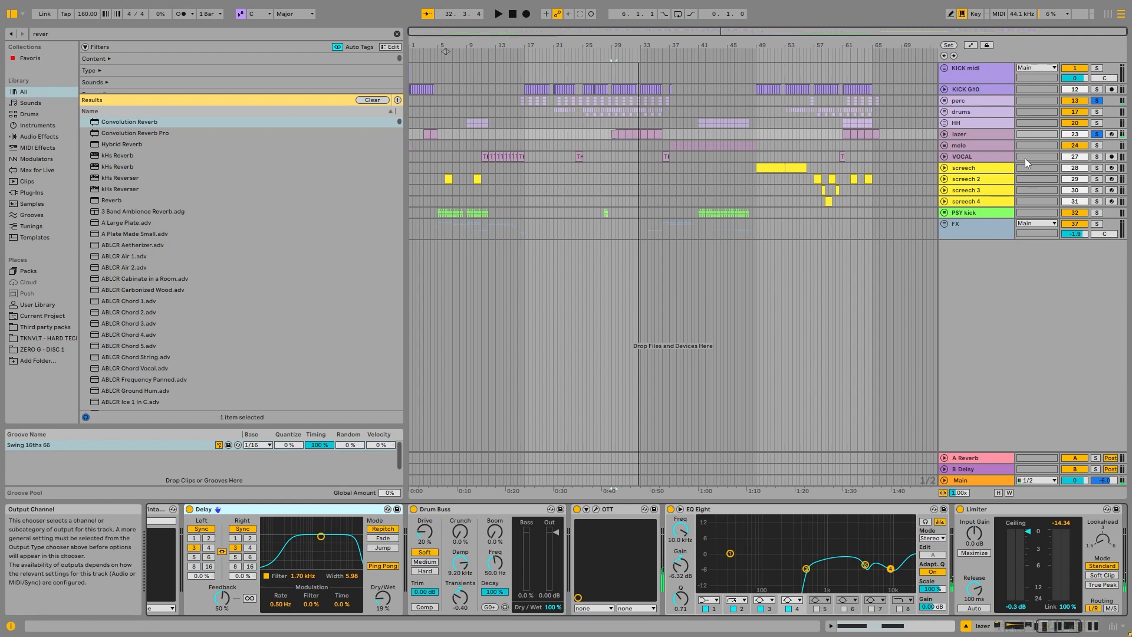
{"action": "left_click", "coordinate": [945, 146]}
{"action": "left_click", "coordinate": [1097, 145]}
{"action": "left_click", "coordinate": [683, 187]}
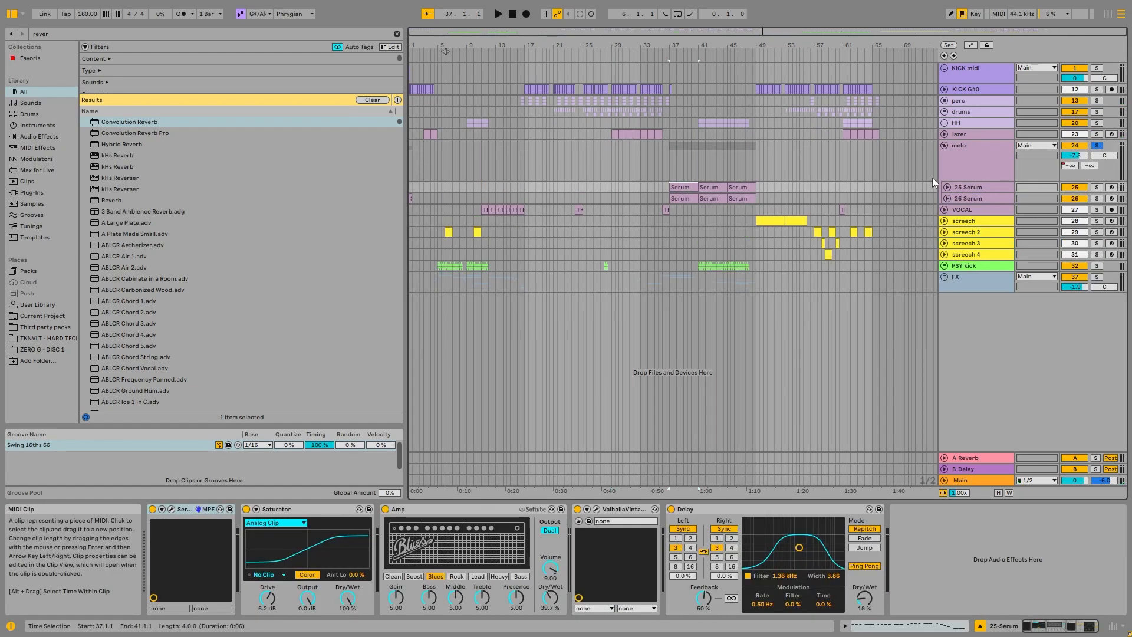
{"action": "left_click", "coordinate": [947, 188]}
{"action": "left_click", "coordinate": [948, 239]}
{"action": "scroll", "coordinate": [737, 236], "scroll_direction": "up", "scroll_amount": 6, "text": "ctrl"}
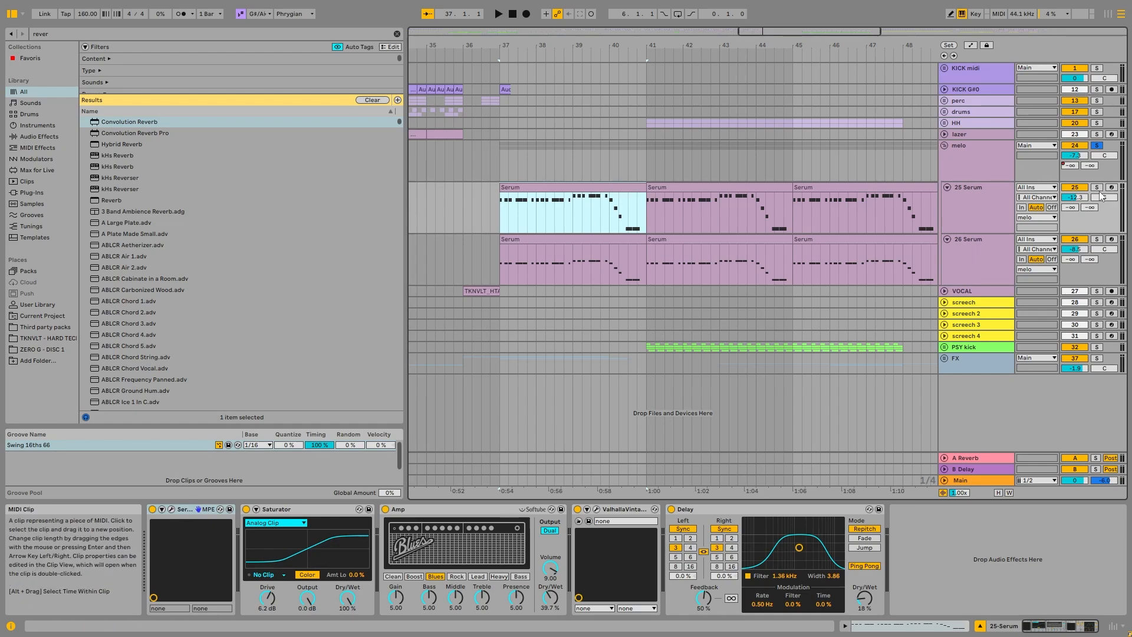
Step: Solo the 25-Serum track and examine the note phrases in its clip at bar 37, including the closing descent
{"action": "left_click", "coordinate": [1097, 187]}
{"action": "double_click", "coordinate": [560, 187]}
{"action": "scroll", "coordinate": [569, 354], "scroll_direction": "up", "scroll_amount": 2}
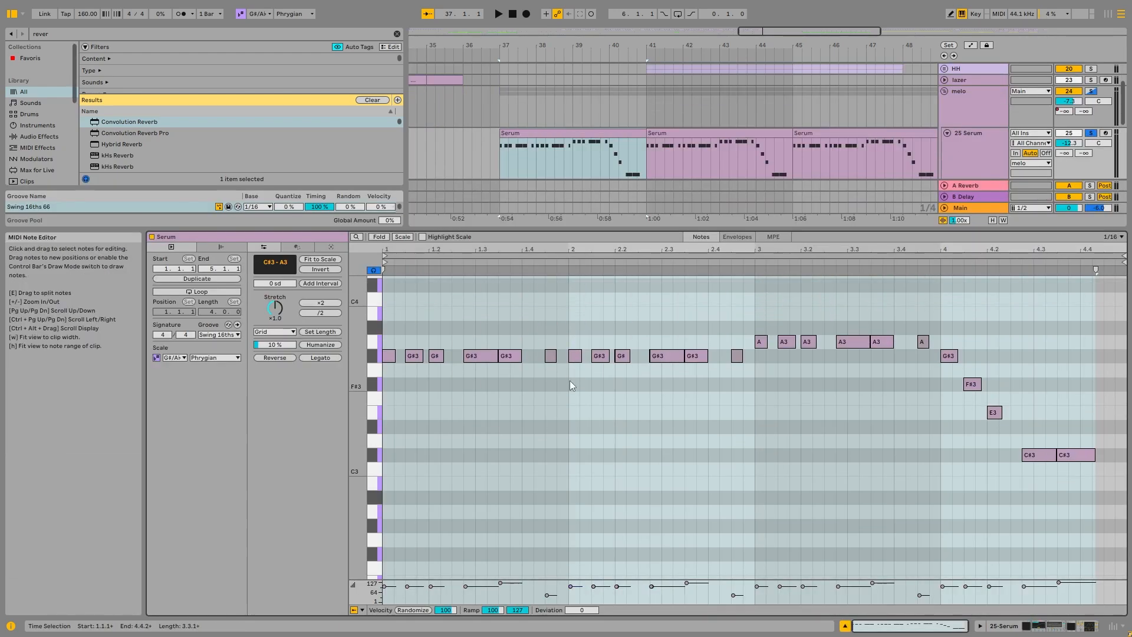
{"action": "left_click_drag", "start_coordinate": [565, 338], "coordinate": [392, 406]}
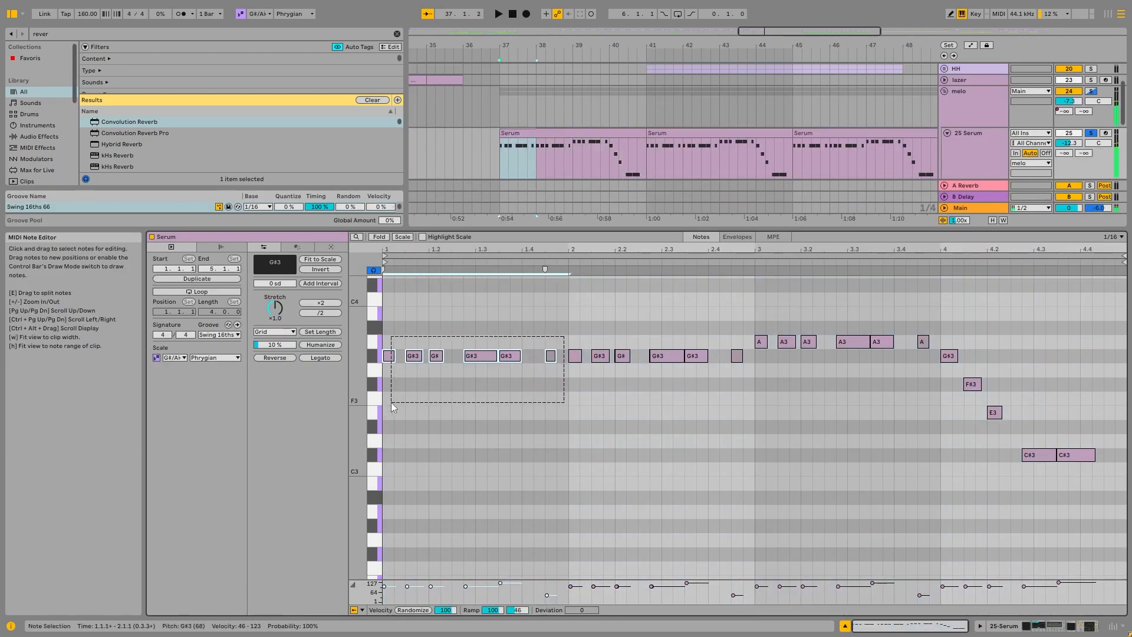
{"action": "left_click_drag", "start_coordinate": [556, 385], "coordinate": [766, 343]}
{"action": "left_click", "coordinate": [890, 420]}
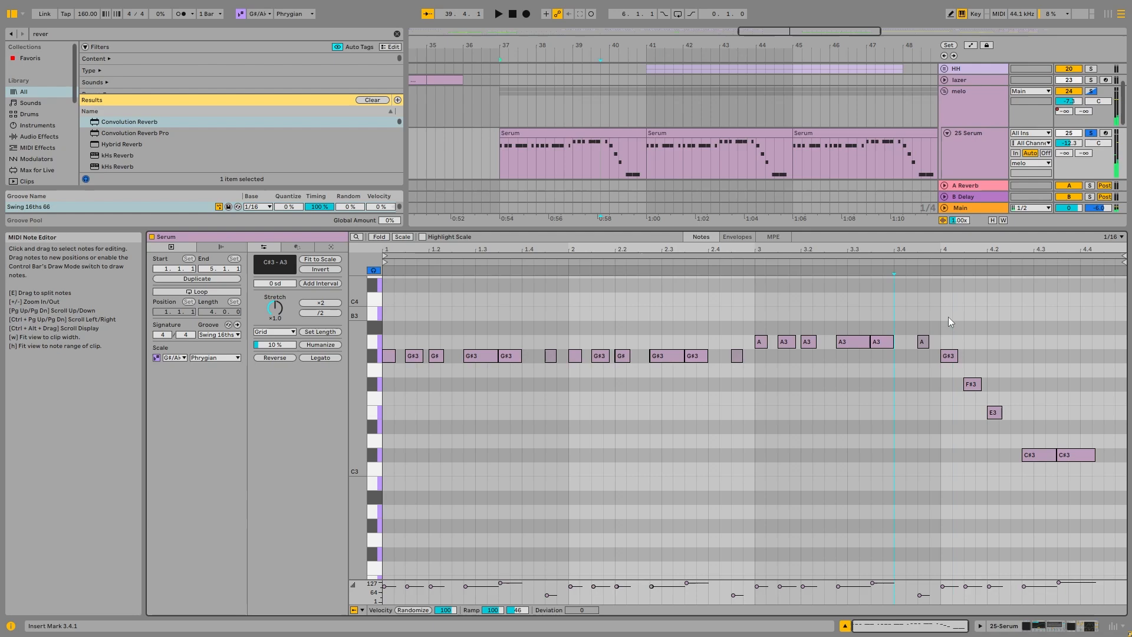
{"action": "left_click_drag", "start_coordinate": [948, 317], "coordinate": [1111, 498]}
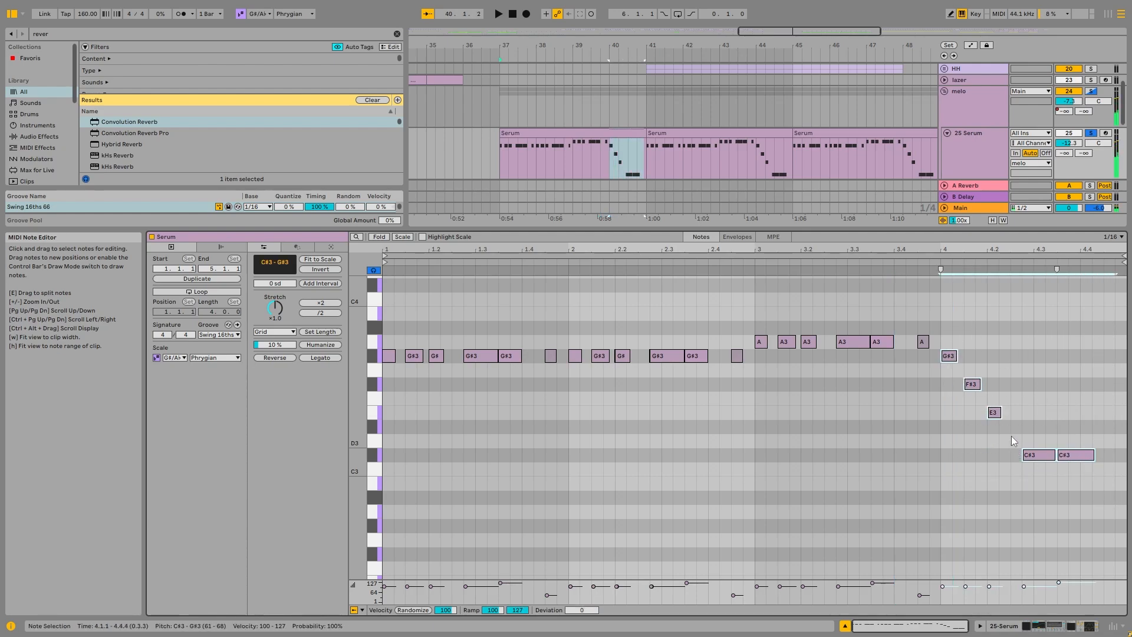
Step: Play the 25-Serum clip from bar 37 and return to the track's device chain
{"action": "left_click", "coordinate": [531, 133]}
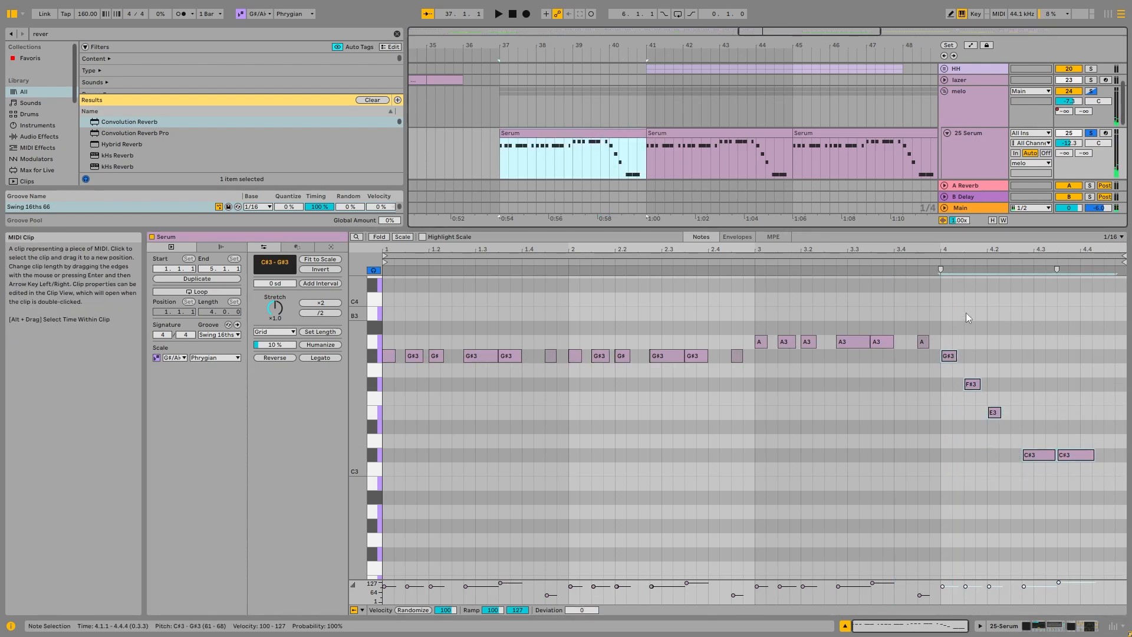
{"action": "key", "text": "space"}
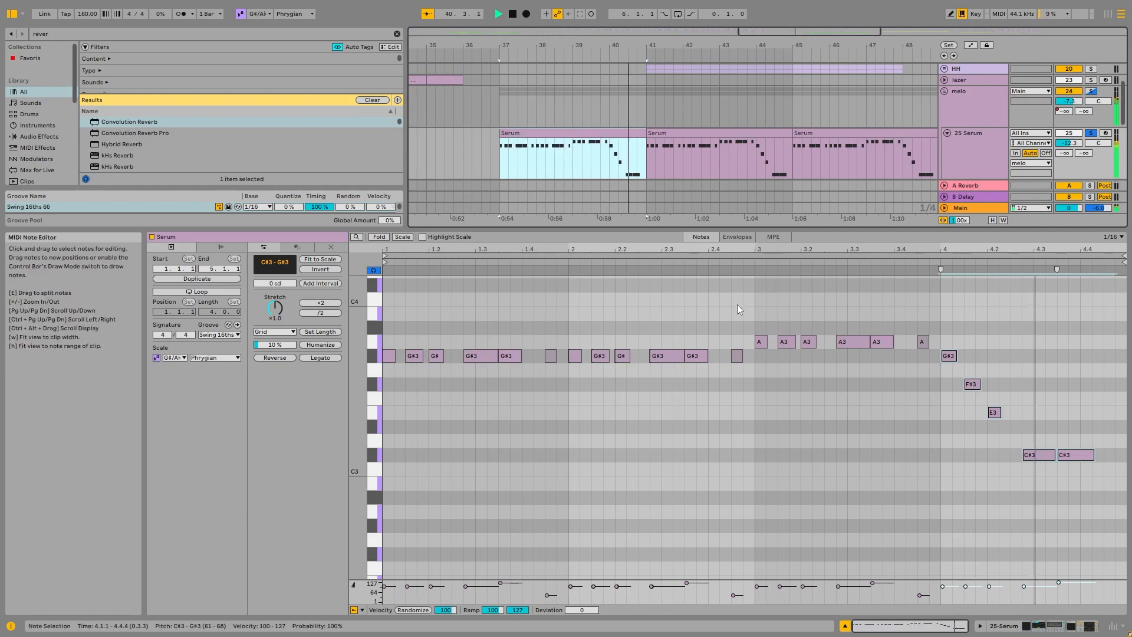
{"action": "key", "text": "space"}
{"action": "key", "text": "shift+Tab"}
{"action": "left_click", "coordinate": [597, 189]}
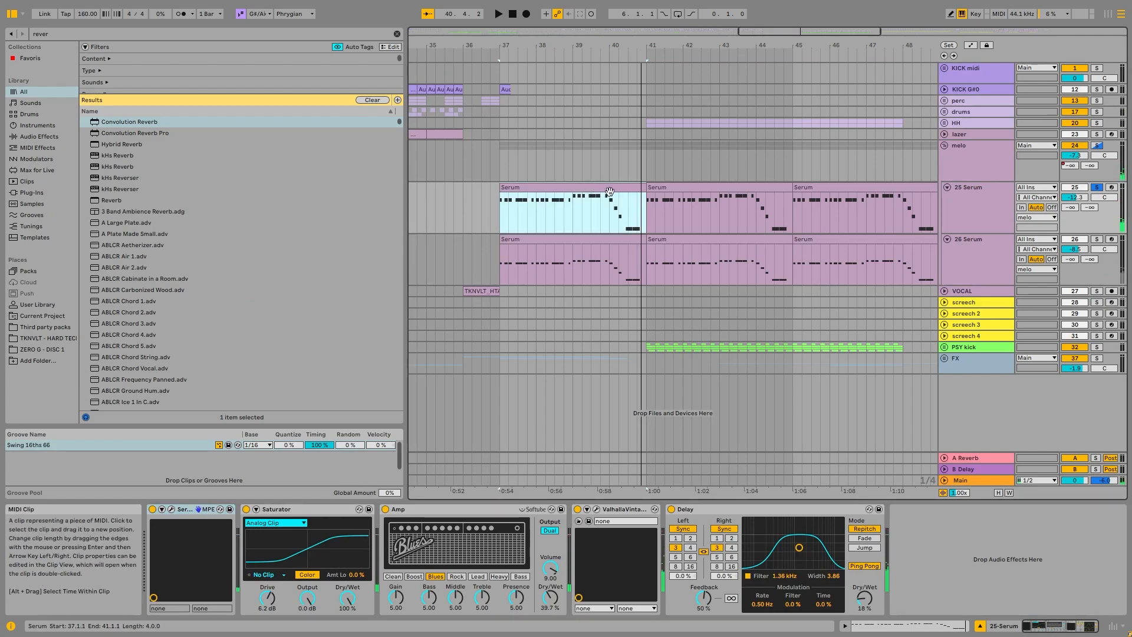
Step: Show the melo group's device chain and compare the sound with Redux bypassed and active during playback
{"action": "left_click", "coordinate": [951, 195]}
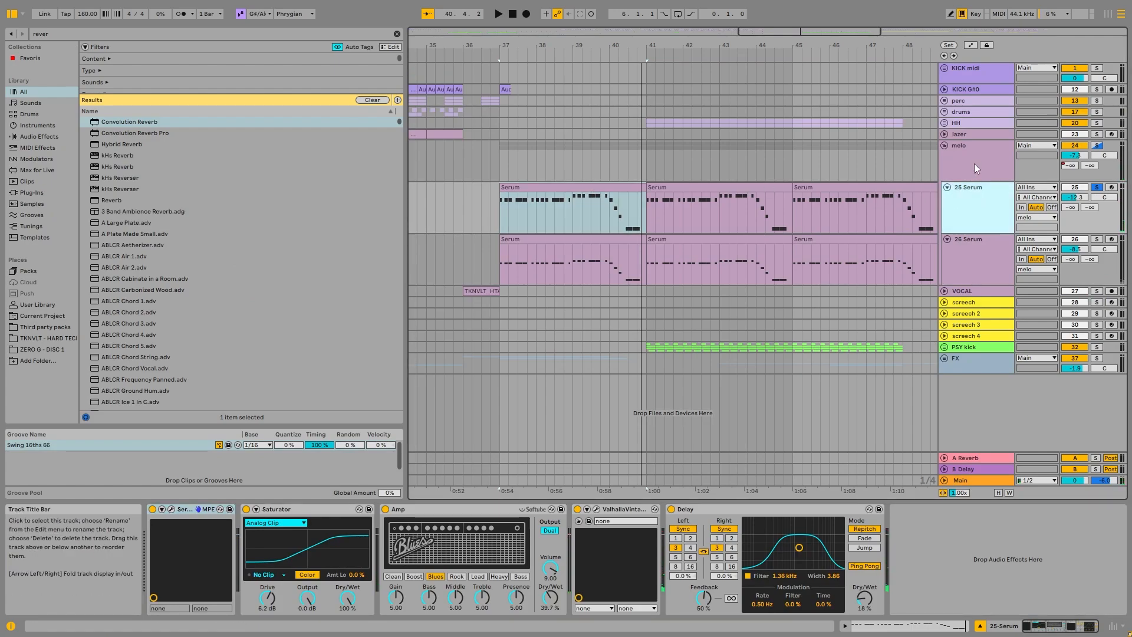
{"action": "left_click", "coordinate": [987, 172]}
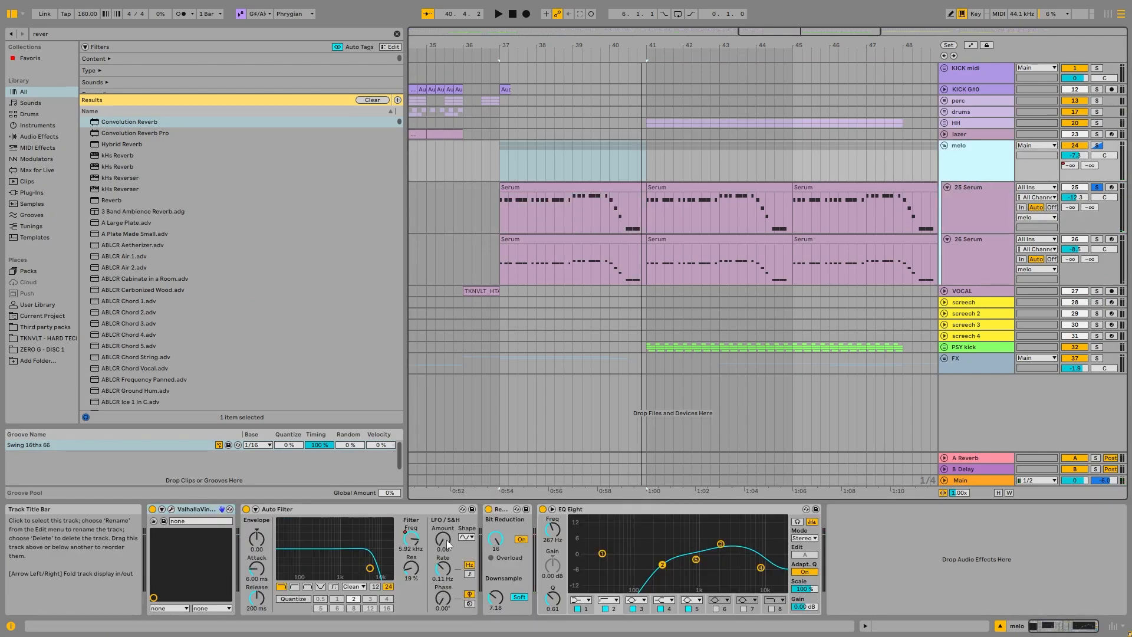
{"action": "left_click", "coordinate": [489, 509]}
{"action": "key", "text": "space"}
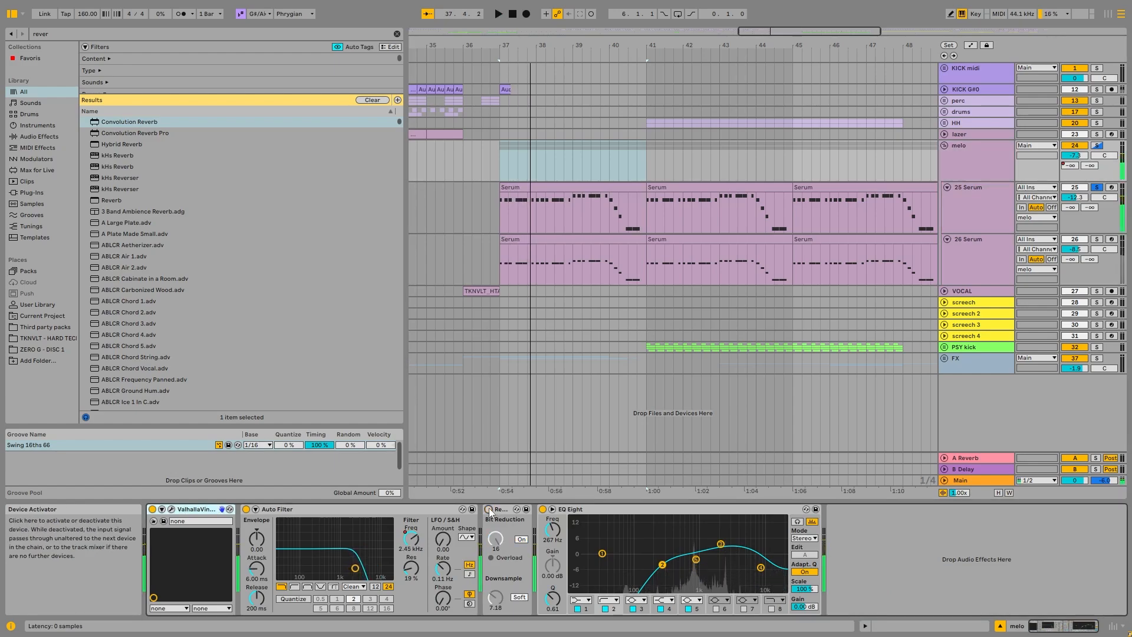
{"action": "left_click", "coordinate": [489, 509]}
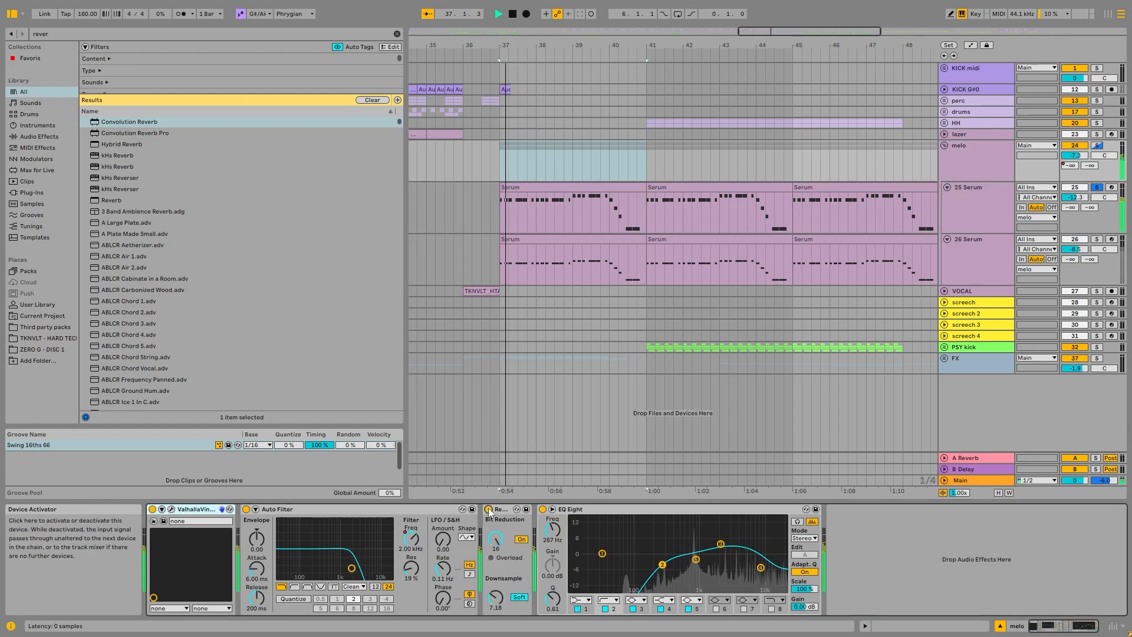
{"action": "key", "text": "space"}
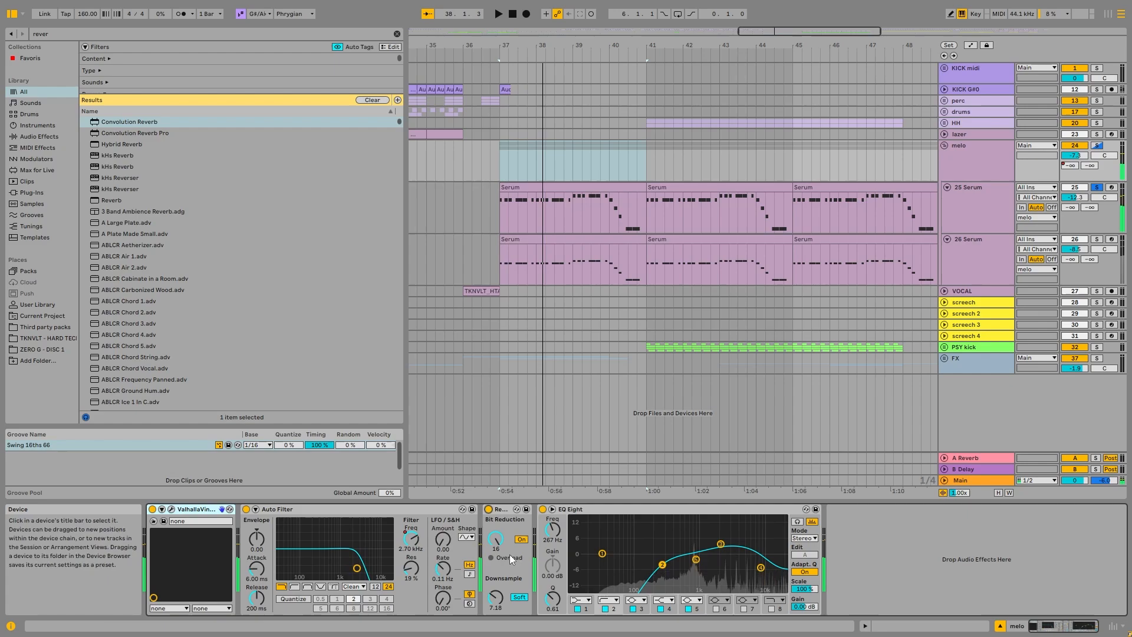
{"action": "key", "text": "space"}
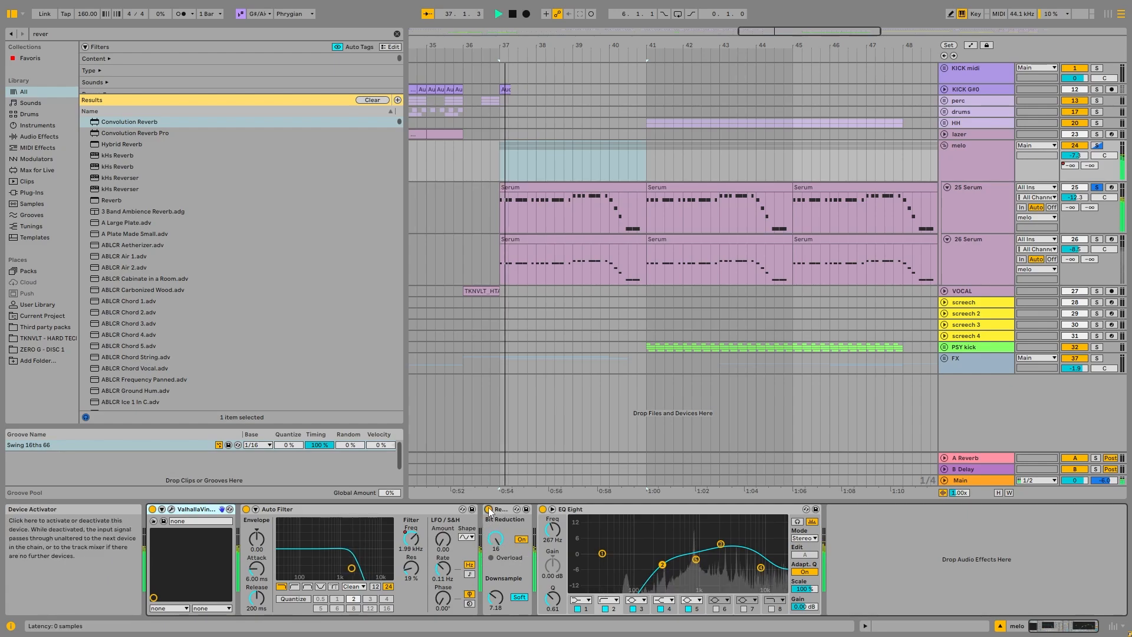
{"action": "key", "text": "space"}
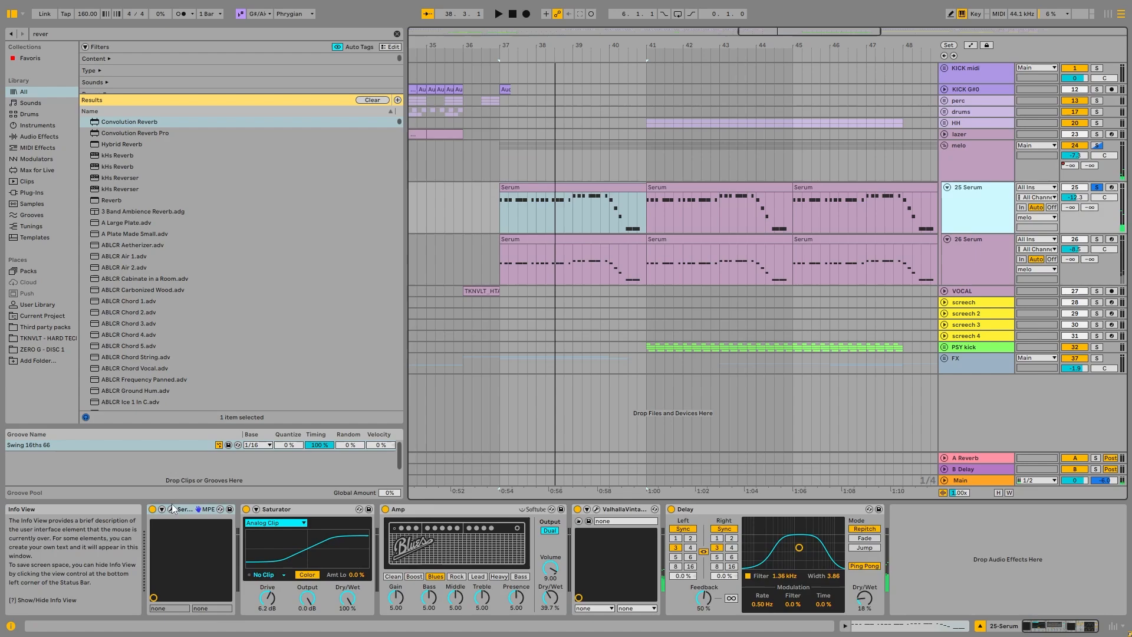
Step: Inspect the PL So Dreamy [FP] preset in the 25-Serum track's Serum plug-in and close its window
{"action": "left_click", "coordinate": [171, 508]}
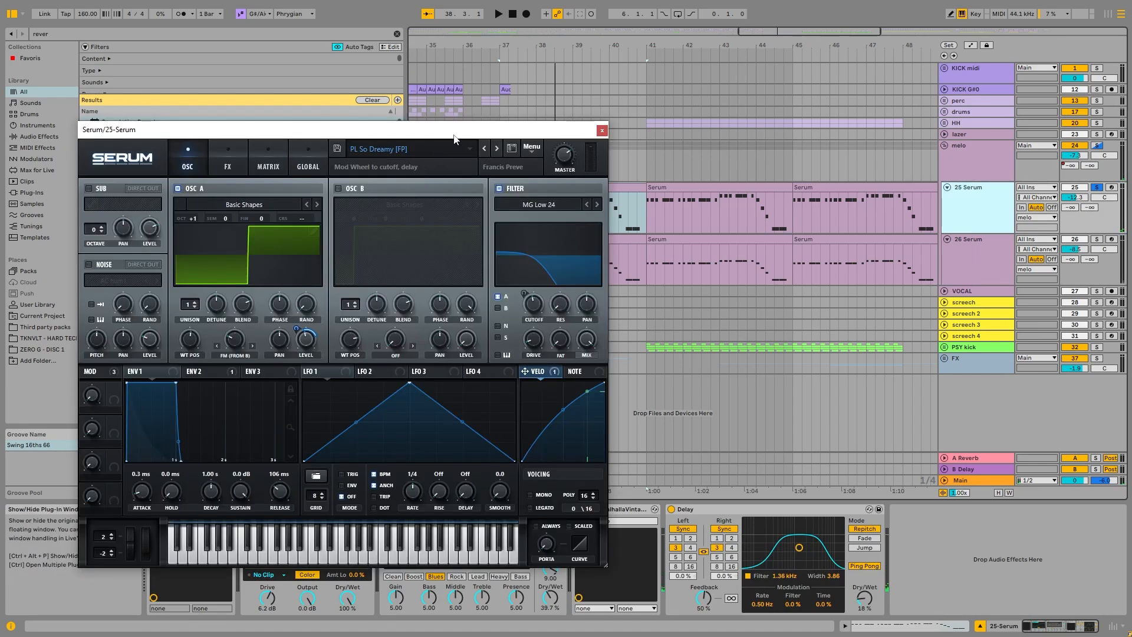
{"action": "left_click_drag", "start_coordinate": [454, 136], "coordinate": [530, 97]}
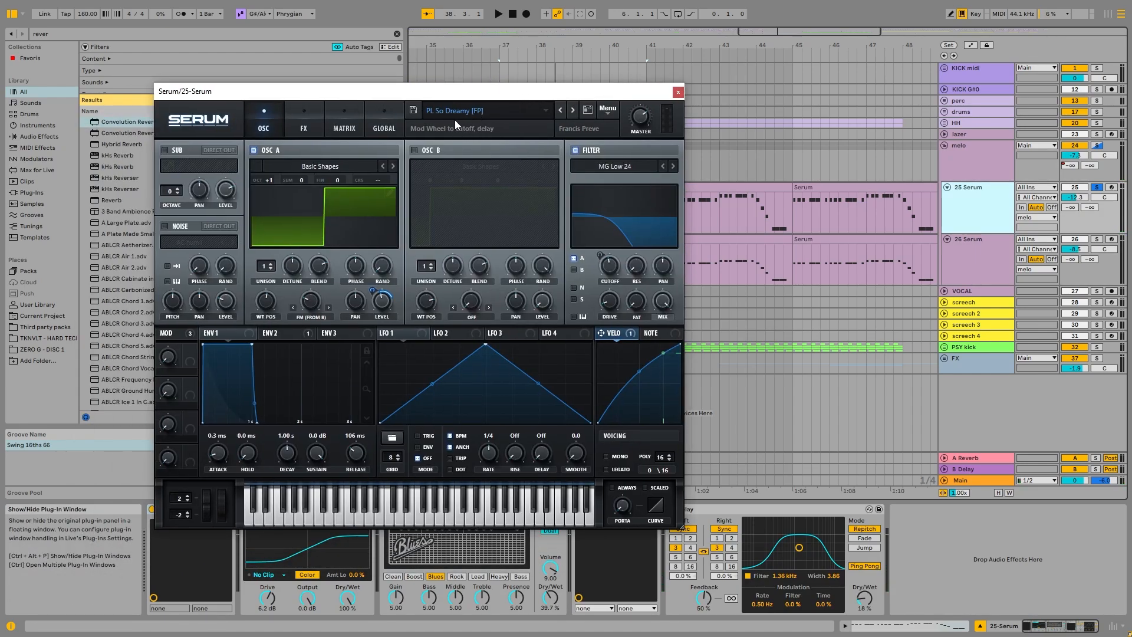
{"action": "left_click", "coordinate": [679, 92]}
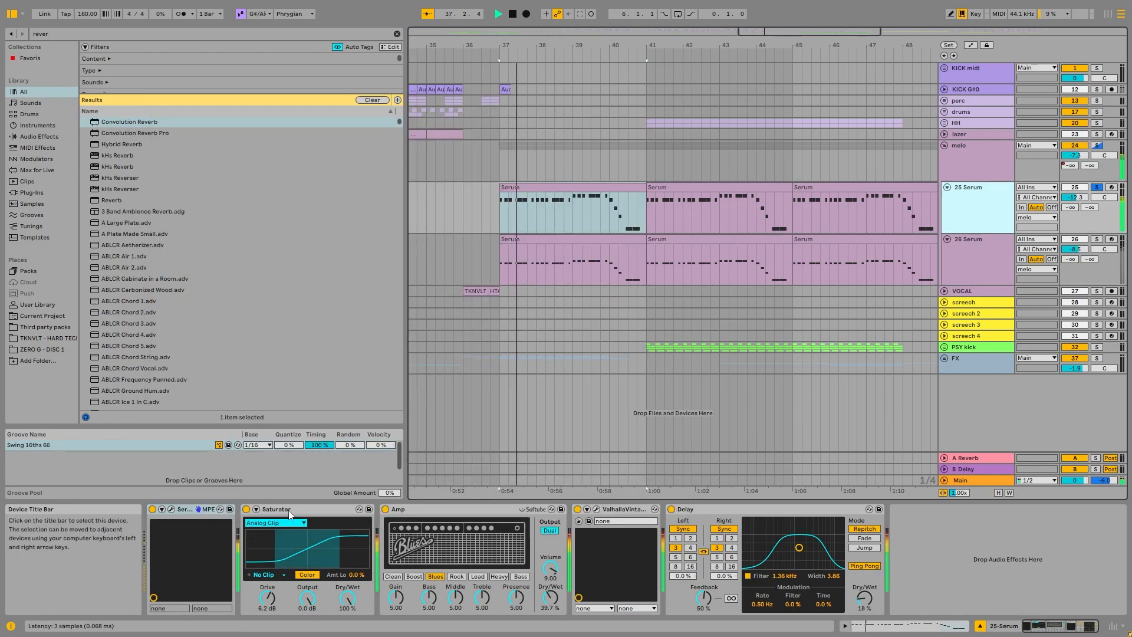
Step: Compare the 25-Serum sound with Saturator and Amp bypassed, and the soloed 26-Serum sound with Saturator bypassed
{"action": "left_click", "coordinate": [246, 509]}
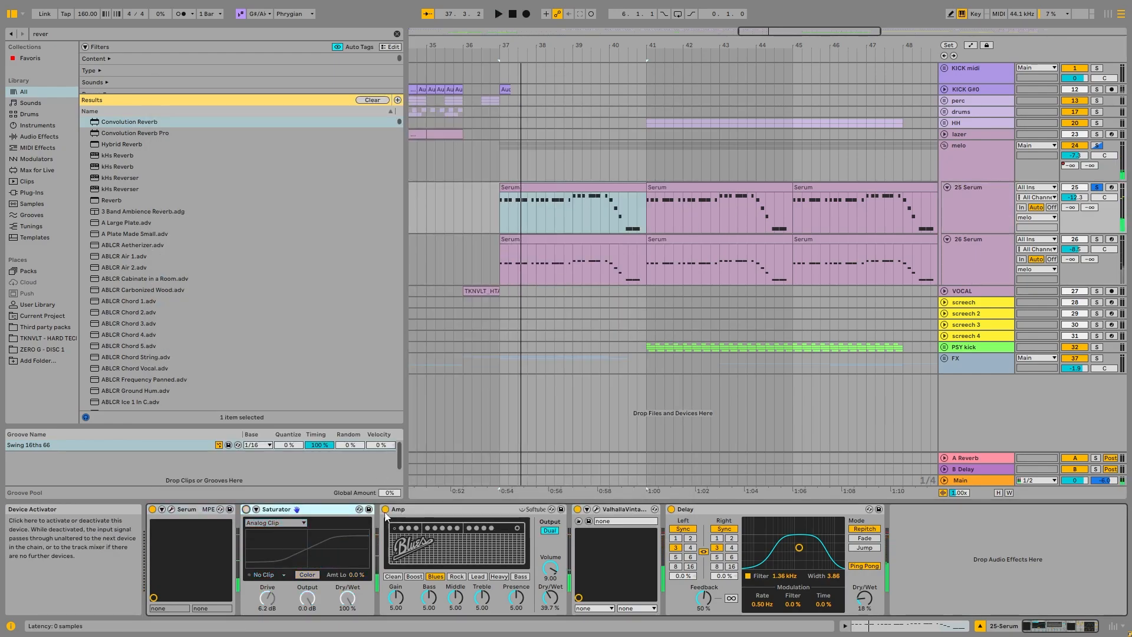
{"action": "key", "text": "space"}
{"action": "left_click", "coordinate": [247, 509]}
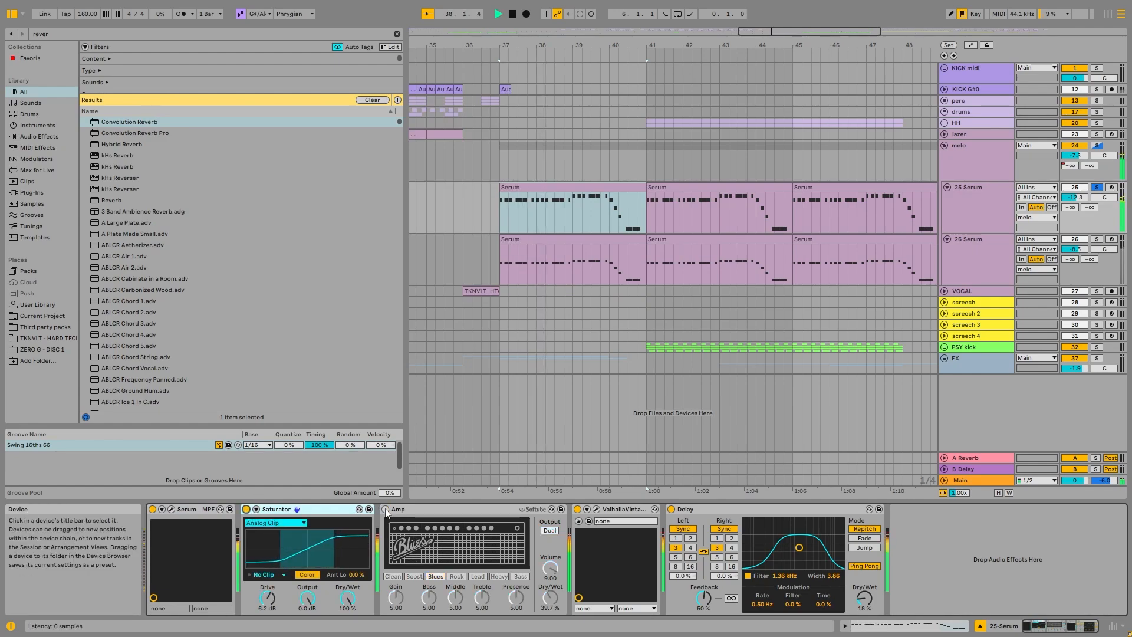
{"action": "key", "text": "space"}
{"action": "key", "text": "space"}
{"action": "left_click", "coordinate": [996, 256]}
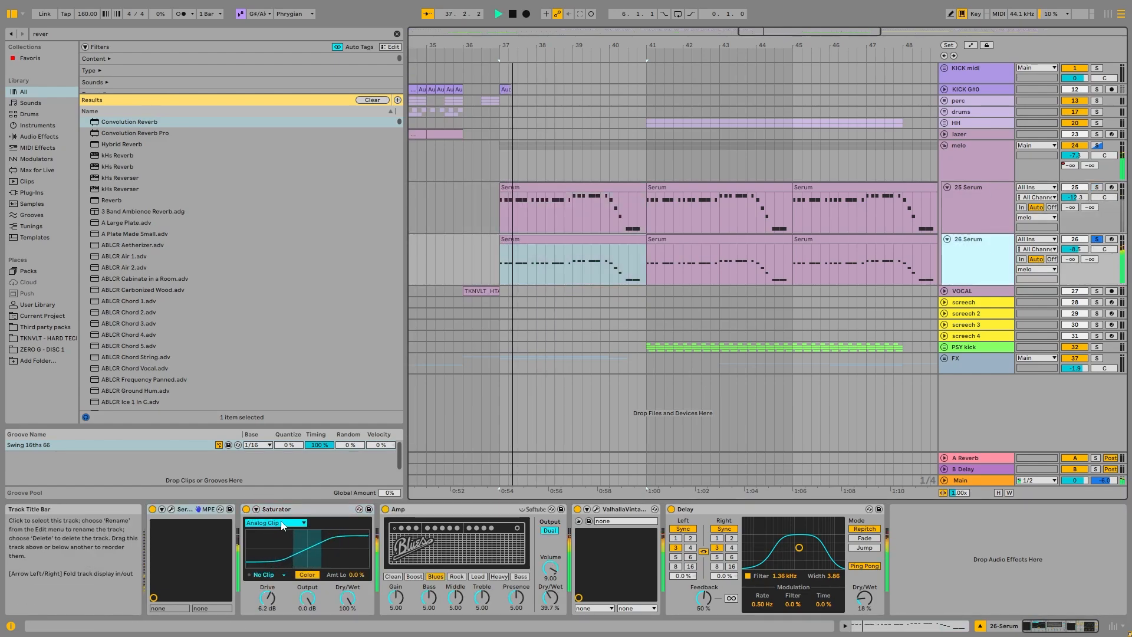
{"action": "left_click", "coordinate": [246, 509]}
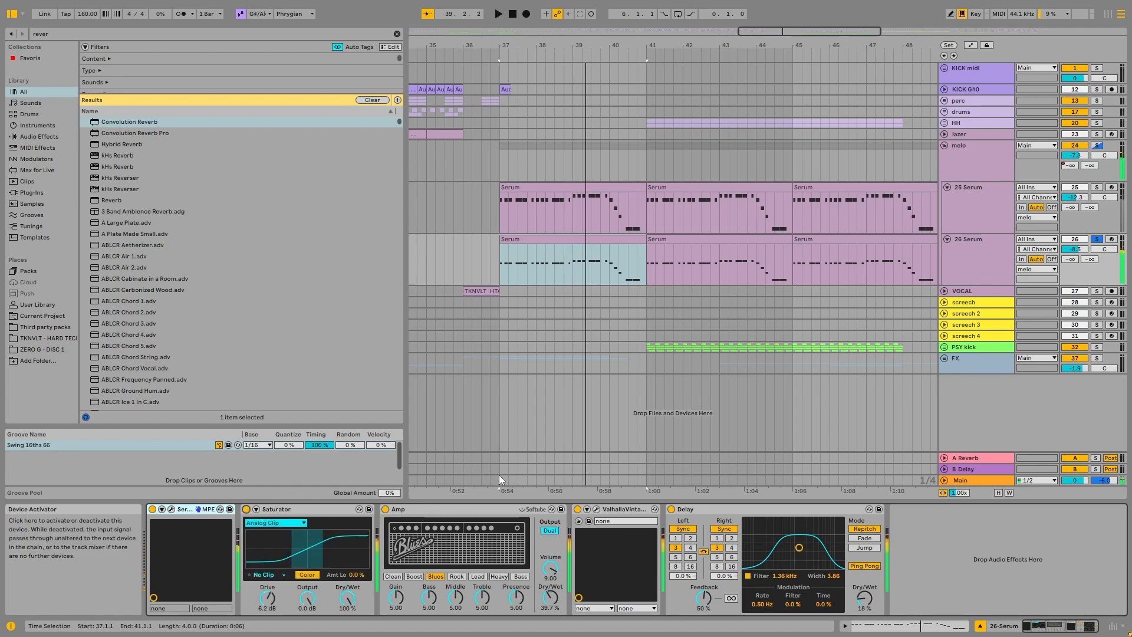
Step: Inspect the ValhallaVintageVerb settings on 26-Serum, and return to the melo group's chain with only the group soloed
{"action": "left_click", "coordinate": [989, 264]}
{"action": "left_click", "coordinate": [596, 509]}
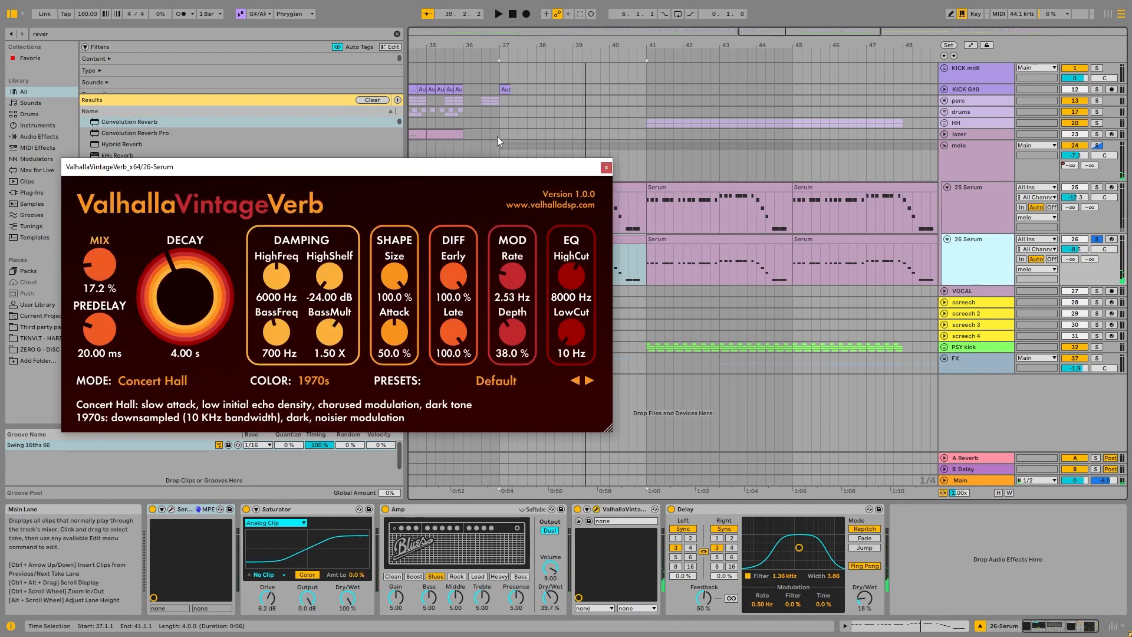
{"action": "left_click", "coordinate": [605, 167]}
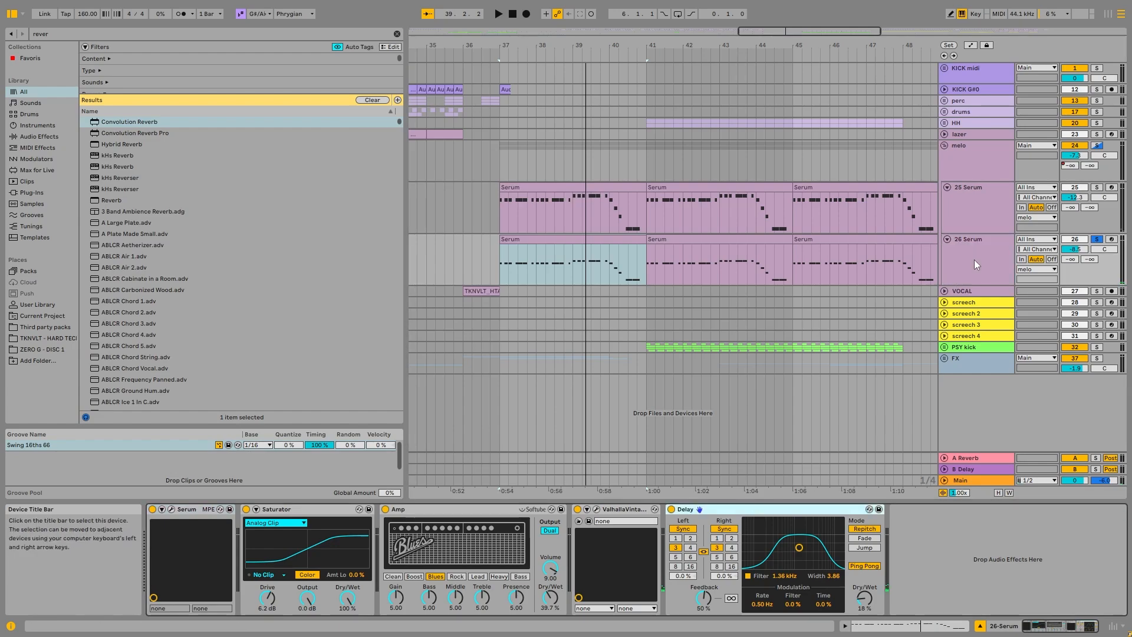
{"action": "left_click", "coordinate": [1102, 152]}
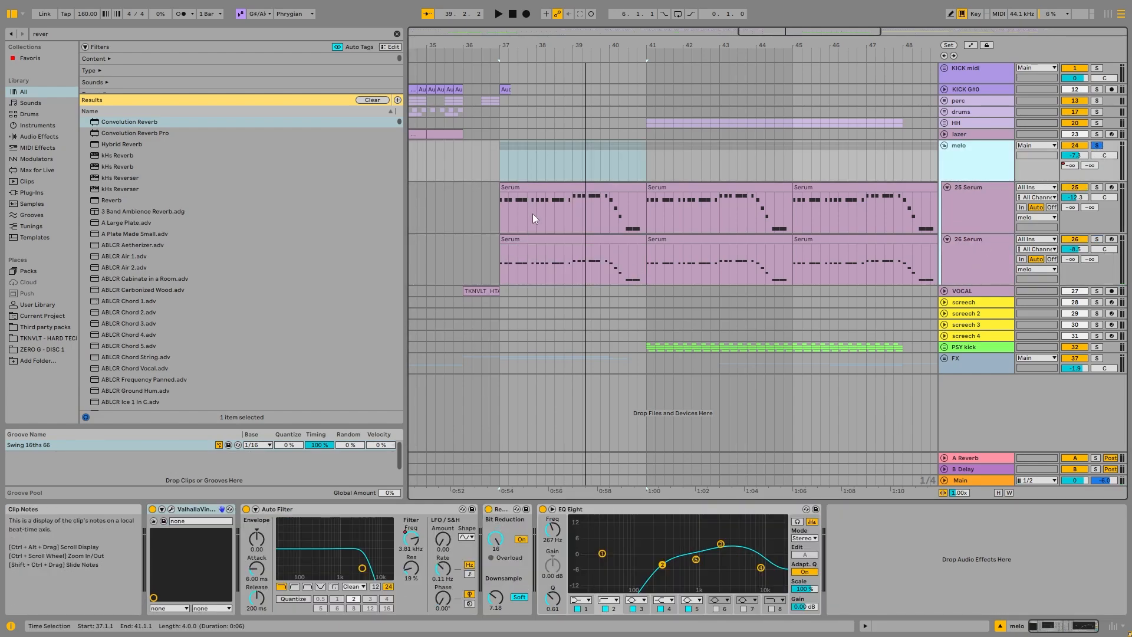
{"action": "left_click", "coordinate": [502, 509]}
Step: Open the 26-Serum clip at bar 37 and examine its note phrases bar by bar
{"action": "double_click", "coordinate": [577, 264]}
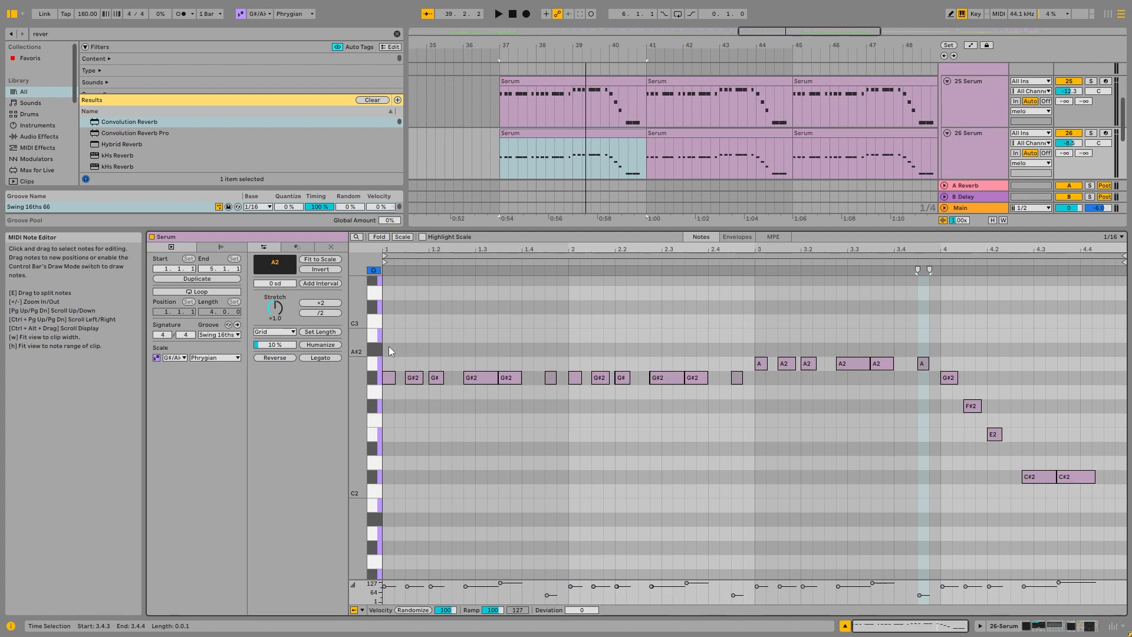
{"action": "left_click_drag", "start_coordinate": [388, 345], "coordinate": [540, 412]}
{"action": "left_click", "coordinate": [536, 412]}
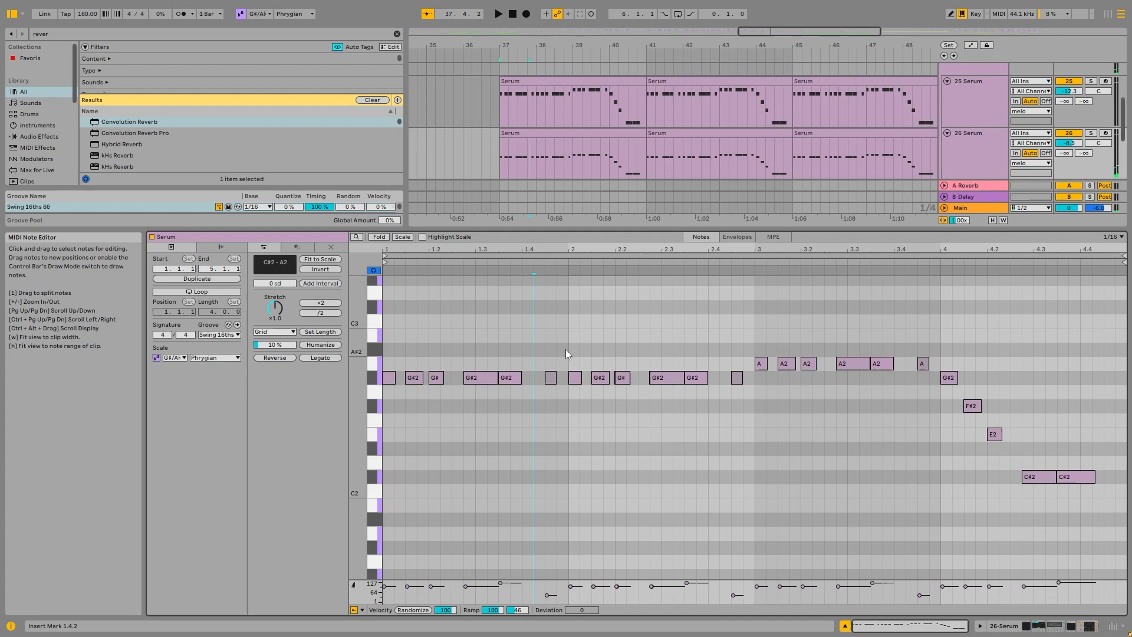
{"action": "left_click_drag", "start_coordinate": [565, 349], "coordinate": [413, 423]}
{"action": "left_click_drag", "start_coordinate": [743, 323], "coordinate": [576, 447]}
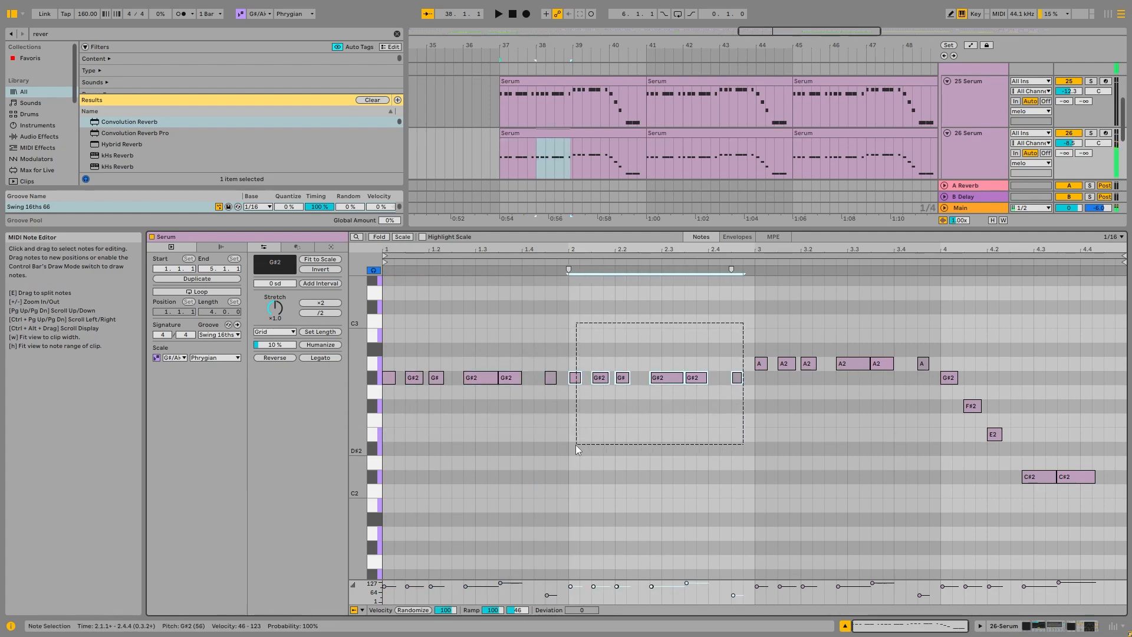
{"action": "left_click_drag", "start_coordinate": [953, 324], "coordinate": [760, 439]}
{"action": "left_click", "coordinate": [833, 439]}
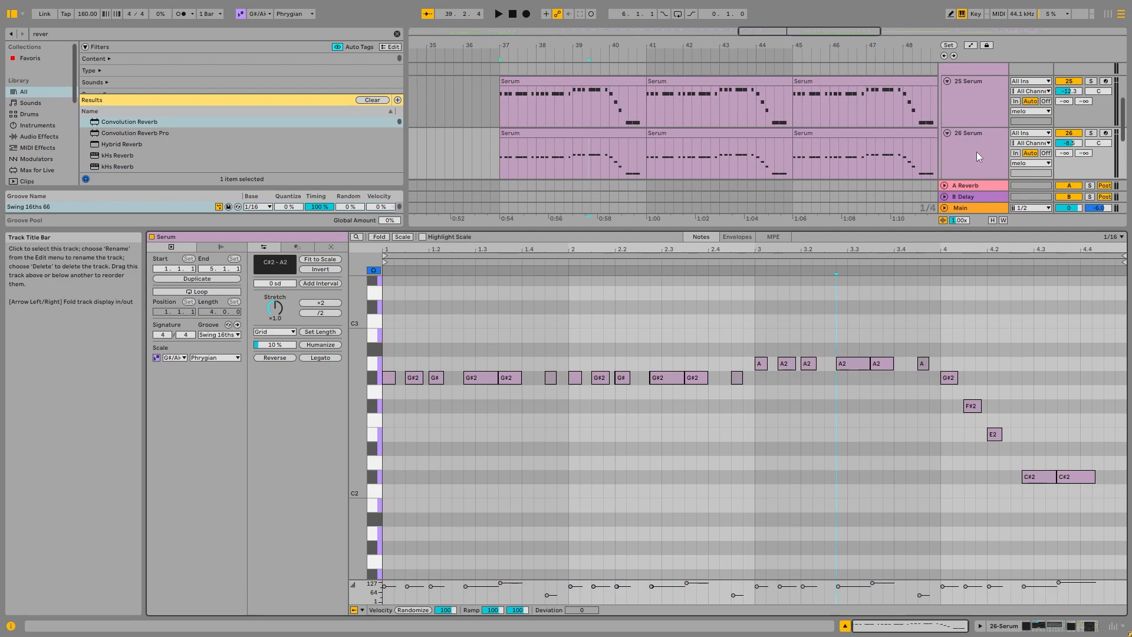
Step: Show the melo group's Auto Filter Frequency automation and examine its curve over the Serum clips from bar 37
{"action": "left_click", "coordinate": [980, 98]}
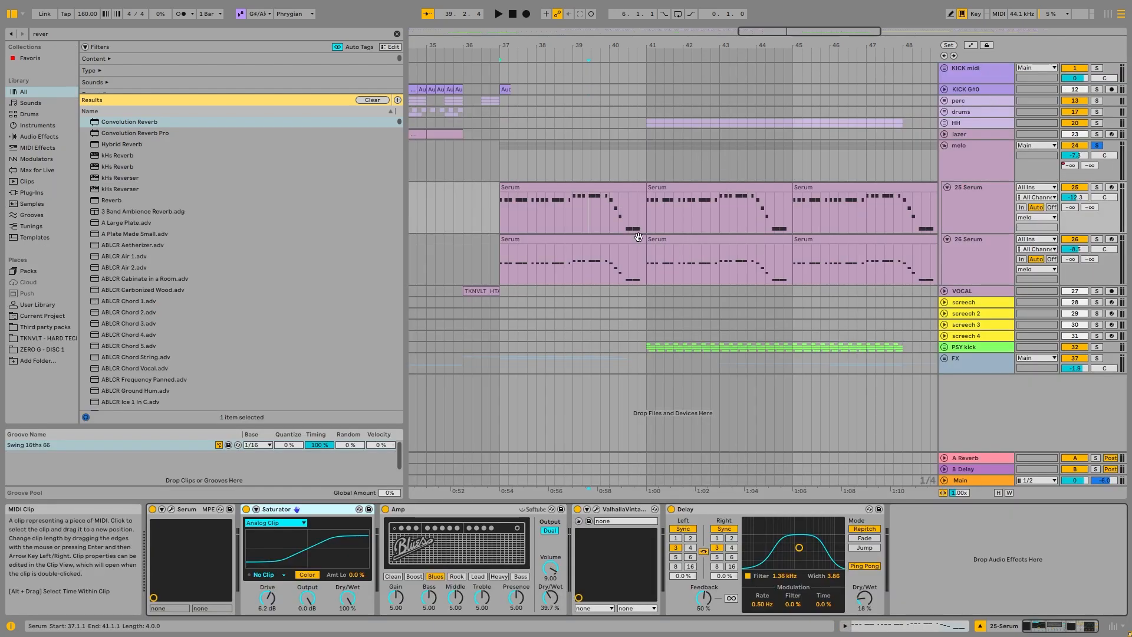
{"action": "scroll", "coordinate": [638, 247], "scroll_direction": "down", "scroll_amount": 3}
{"action": "left_click", "coordinate": [983, 158]}
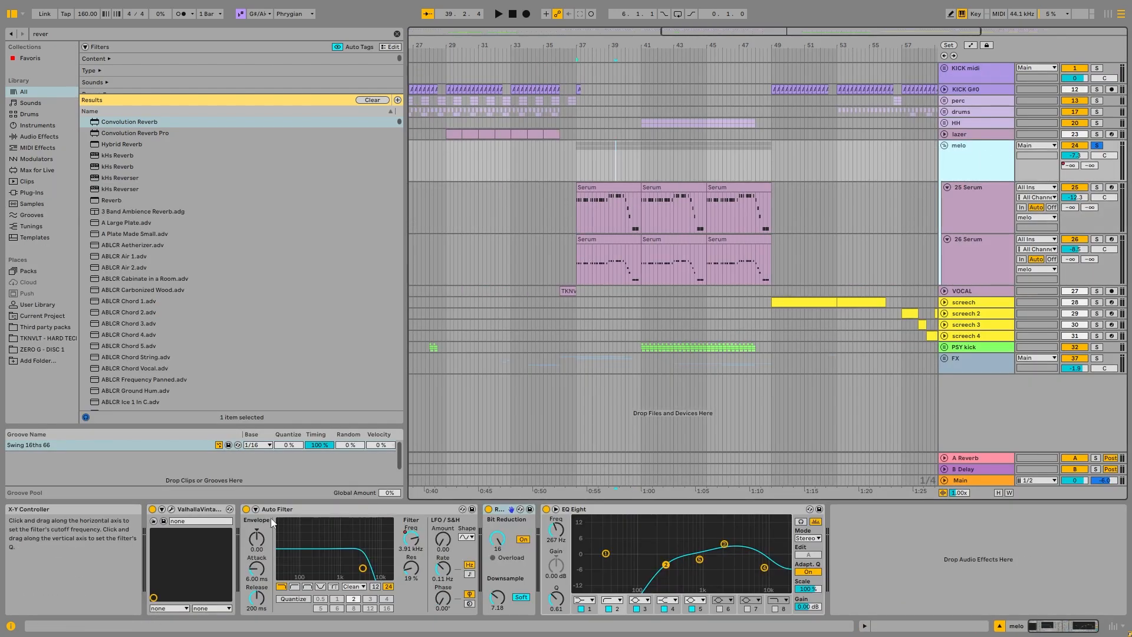
{"action": "right_click", "coordinate": [408, 533]}
{"action": "left_click", "coordinate": [448, 449]}
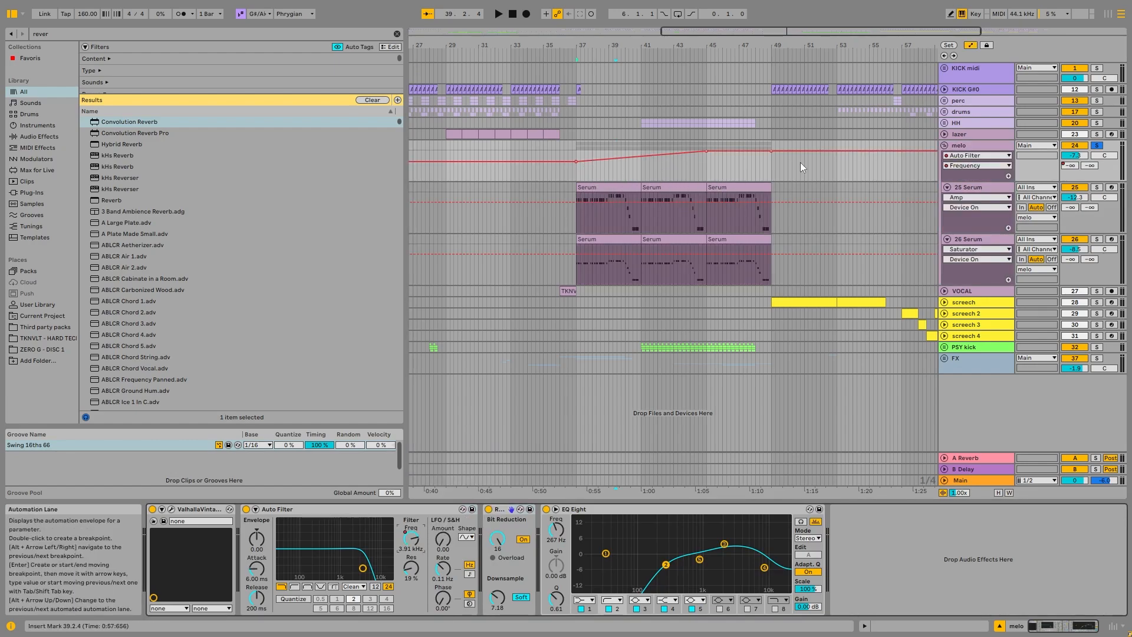
{"action": "left_click", "coordinate": [674, 191]}
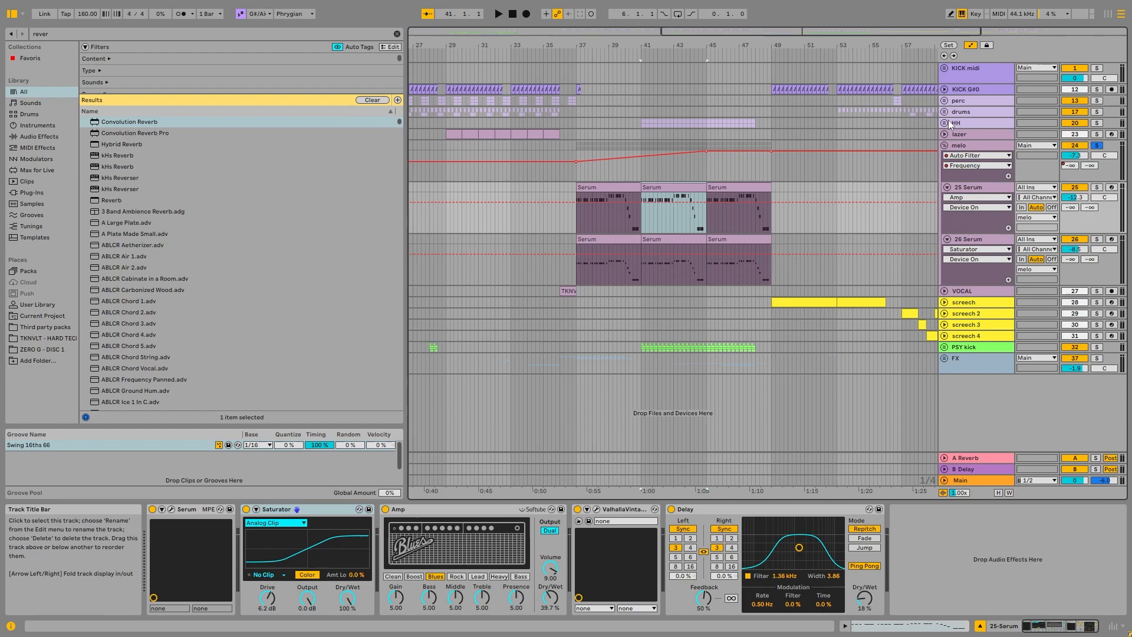
Step: Examine how the HH, PSY kick and melo parts line up from bar 41 and end around bar 48
{"action": "left_click", "coordinate": [947, 120]}
{"action": "left_click", "coordinate": [947, 121]}
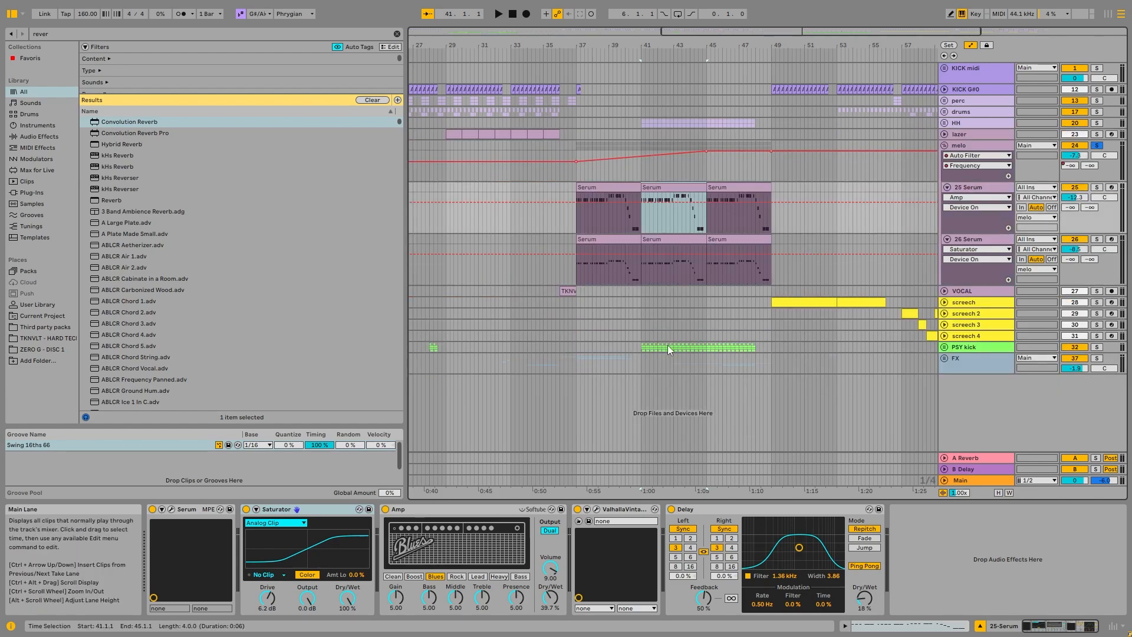
{"action": "scroll", "coordinate": [764, 349], "scroll_direction": "down", "scroll_amount": 5}
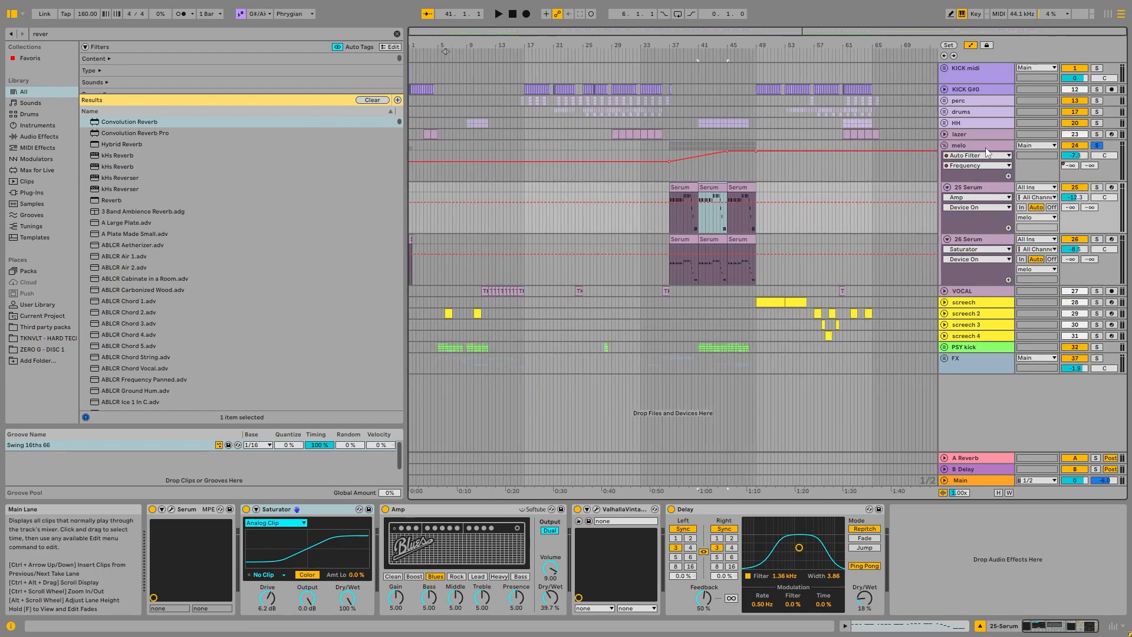
{"action": "scroll", "coordinate": [756, 235], "scroll_direction": "up", "scroll_amount": 10}
{"action": "left_click", "coordinate": [572, 123]}
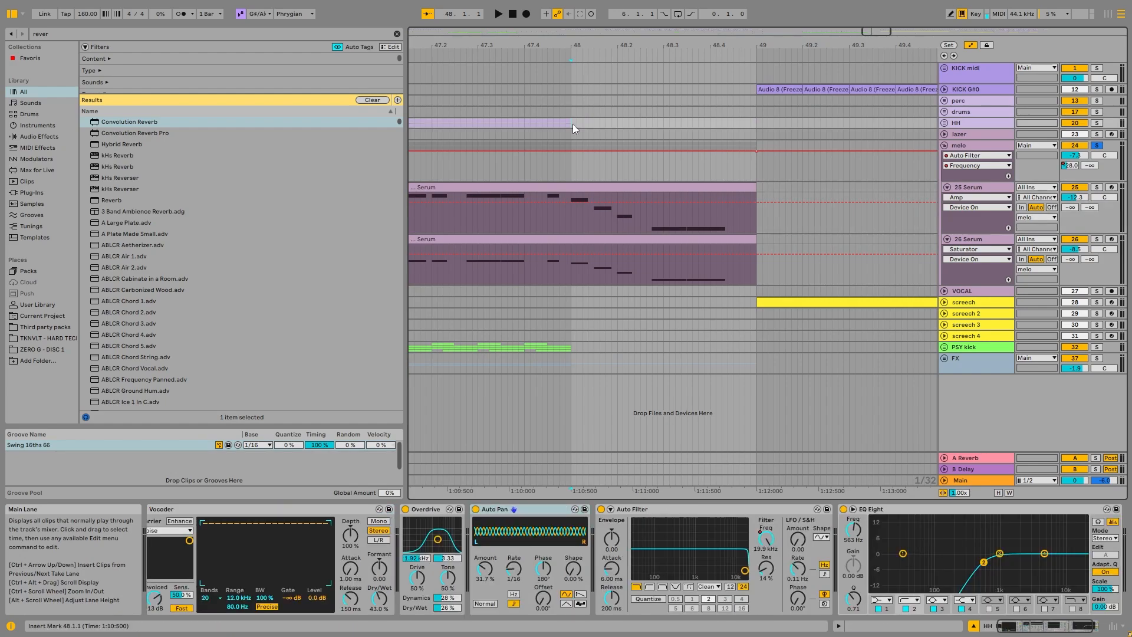
{"action": "left_click", "coordinate": [572, 171]}
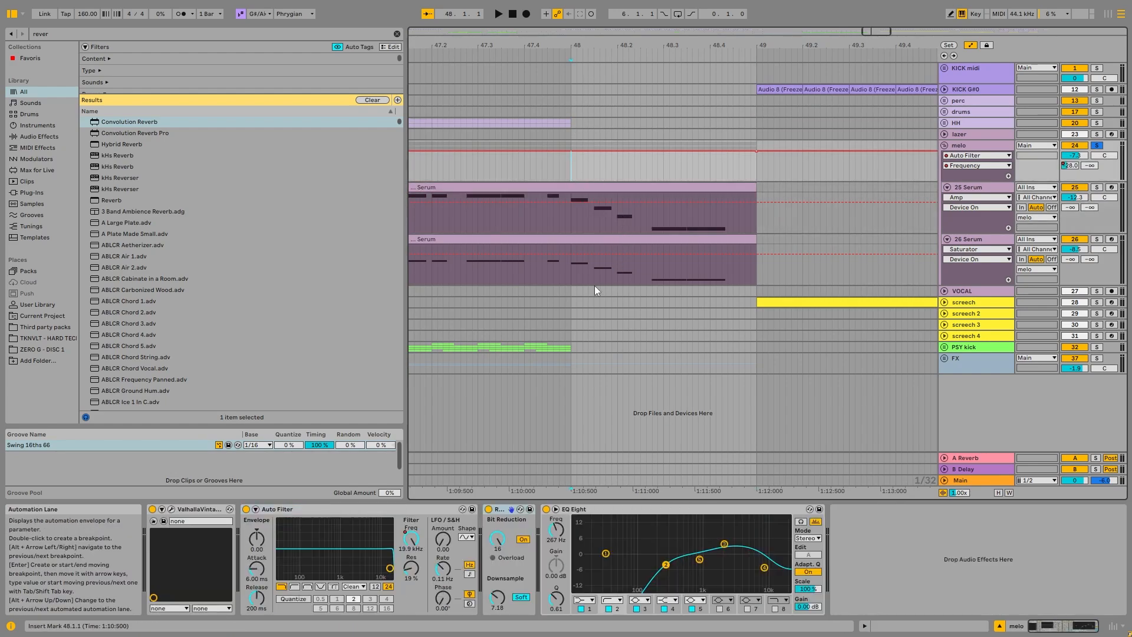
{"action": "left_click_drag", "start_coordinate": [574, 213], "coordinate": [572, 180]}
{"action": "scroll", "coordinate": [776, 94], "scroll_direction": "down", "scroll_amount": 10}
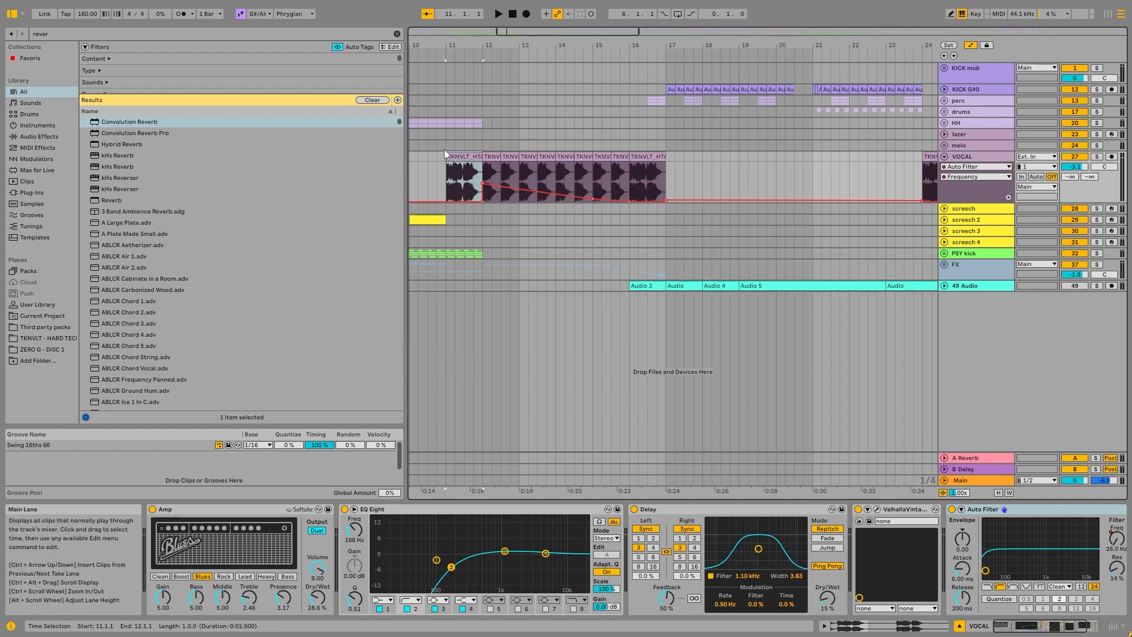
Step: Solo the VOCAL track and play its clips from bar 11 through the effect chain
{"action": "left_click", "coordinate": [971, 146]}
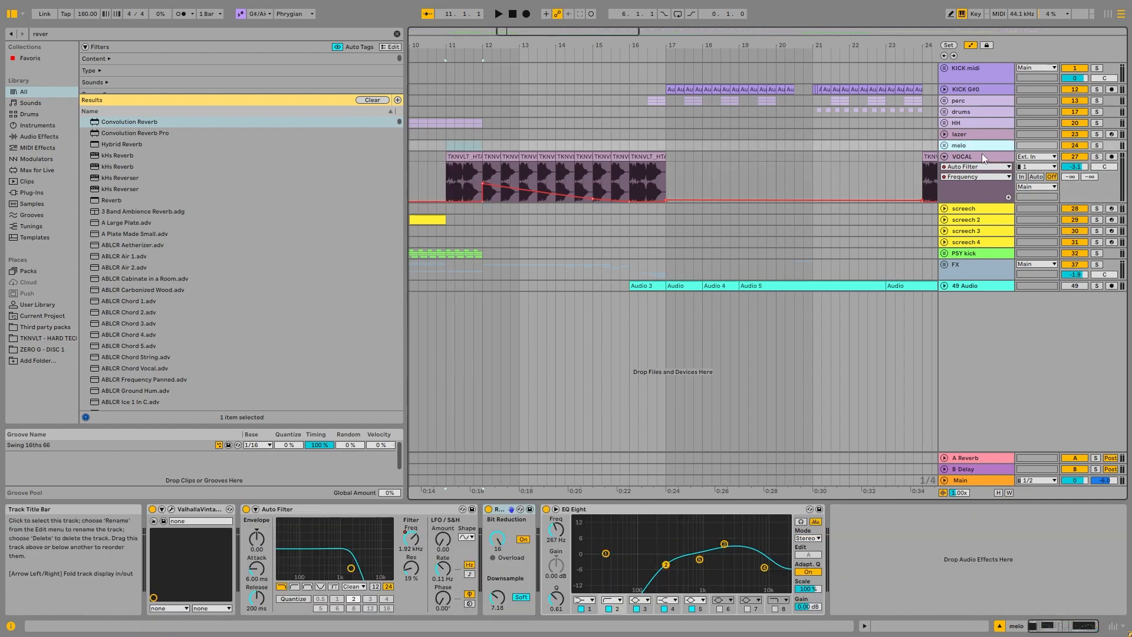
{"action": "left_click", "coordinate": [972, 156]}
{"action": "left_click", "coordinate": [463, 156]}
{"action": "left_click", "coordinate": [1097, 156]}
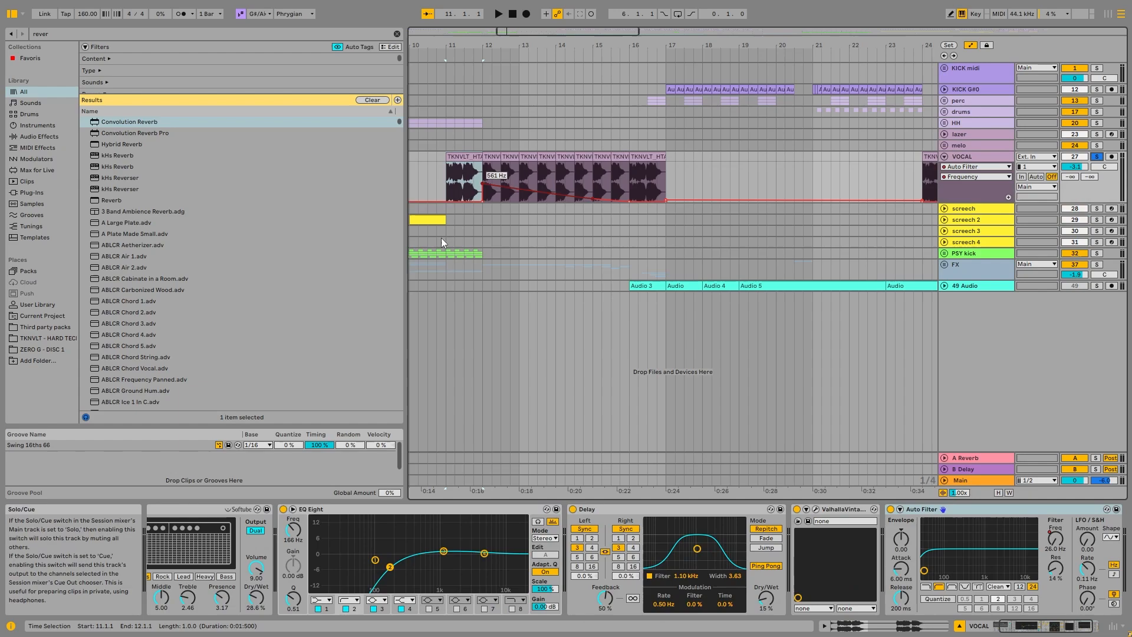
{"action": "left_click", "coordinate": [184, 511]}
{"action": "key", "text": "space"}
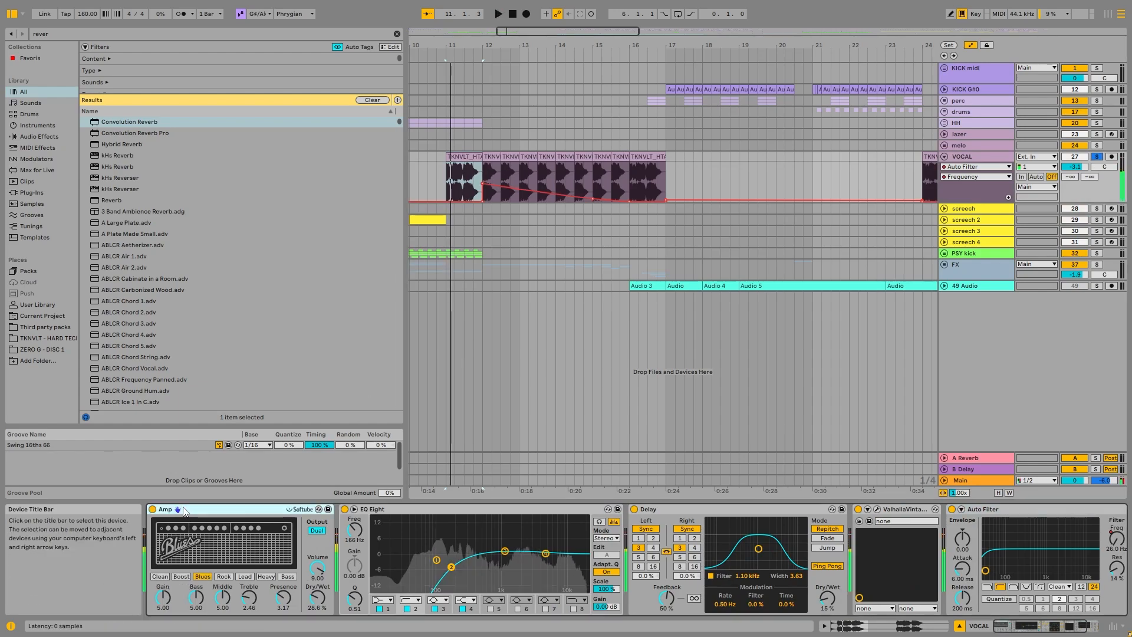
Step: Compare the vocal's sound with Amp bypassed and with Delay bypassed, leaving both devices switched on
{"action": "left_click", "coordinate": [152, 509]}
{"action": "key", "text": "space"}
{"action": "left_click", "coordinate": [152, 509]}
{"action": "key", "text": "space"}
{"action": "key", "text": "space"}
{"action": "left_click", "coordinate": [634, 509]}
{"action": "key", "text": "space"}
{"action": "key", "text": "space"}
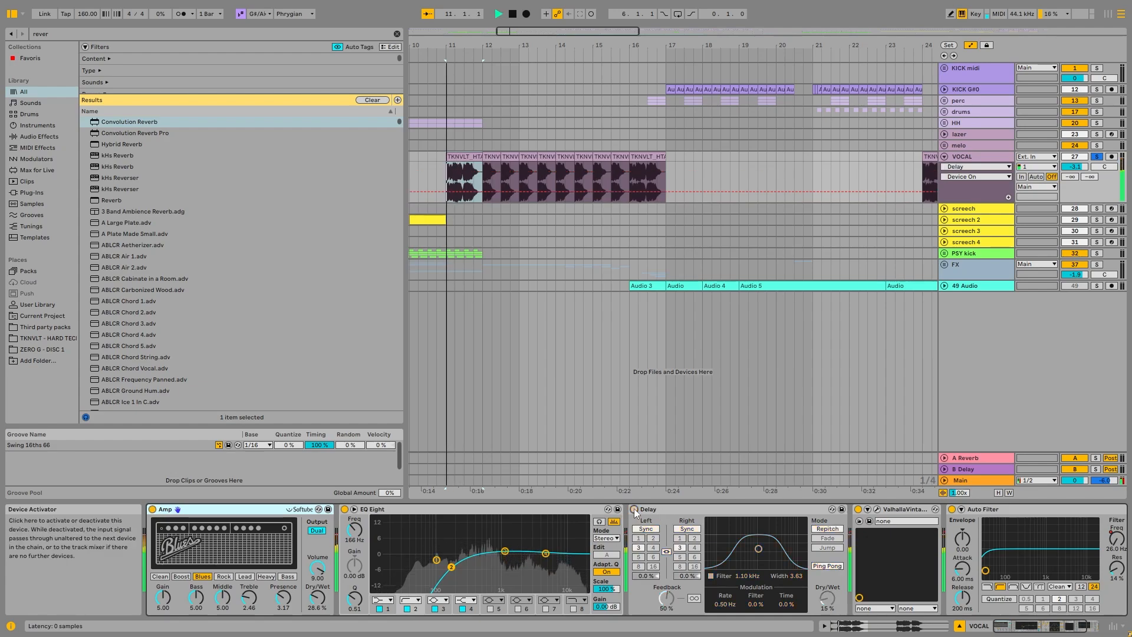
{"action": "left_click", "coordinate": [634, 509]}
{"action": "key", "text": "space"}
{"action": "key", "text": "space"}
{"action": "key", "text": "space"}
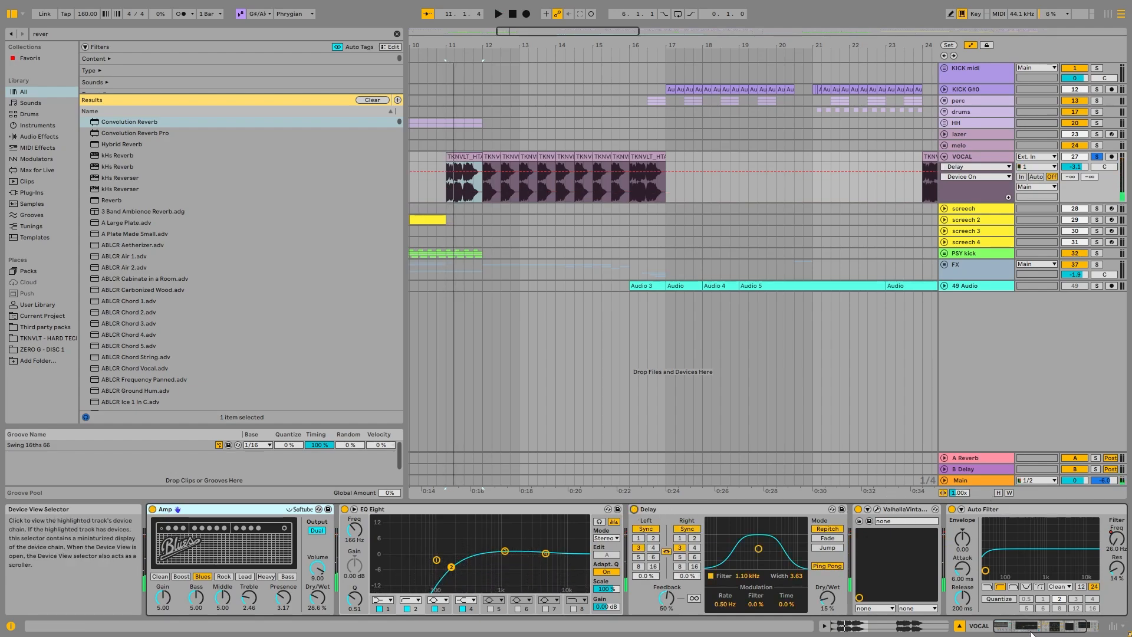
{"action": "left_click_drag", "start_coordinate": [1049, 627], "coordinate": [878, 596]}
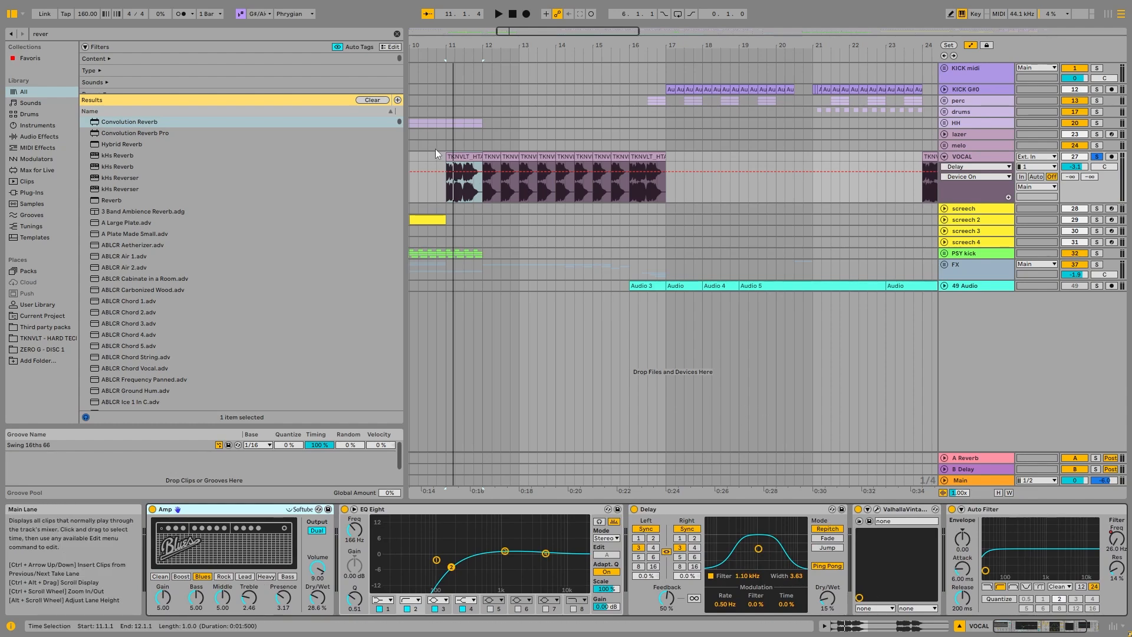
Step: Unfold the screech track around bar 49 and inspect the oscillators and effects of its Screech5 preset in Serum
{"action": "scroll", "coordinate": [448, 151], "scroll_direction": "down", "scroll_amount": 5}
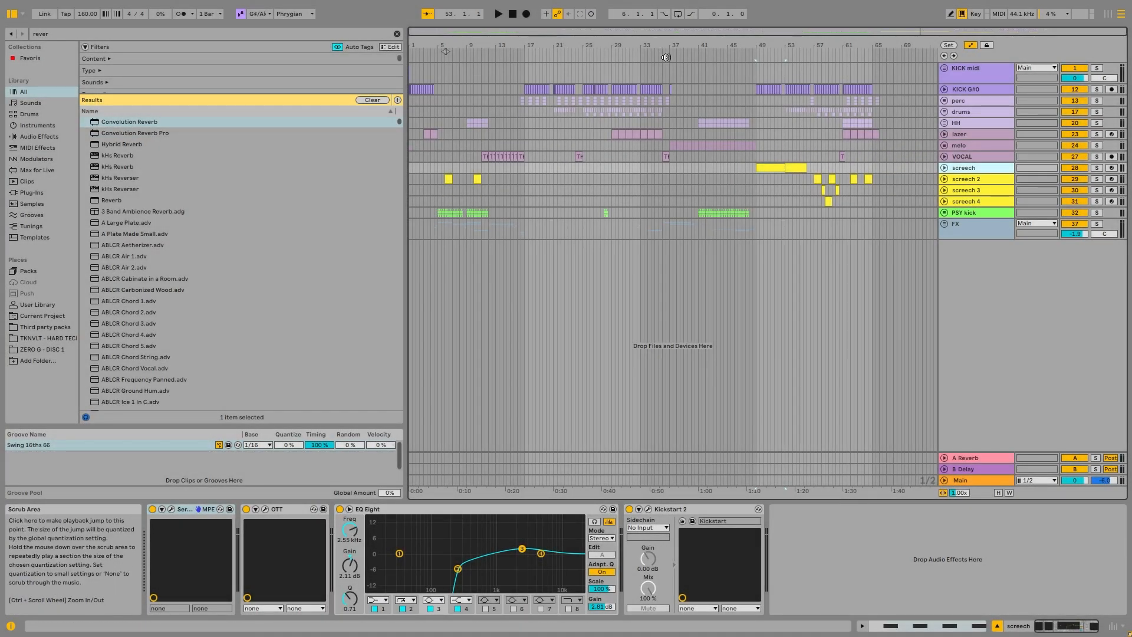
{"action": "left_click", "coordinate": [944, 168]}
{"action": "scroll", "coordinate": [808, 185], "scroll_direction": "up", "scroll_amount": 5}
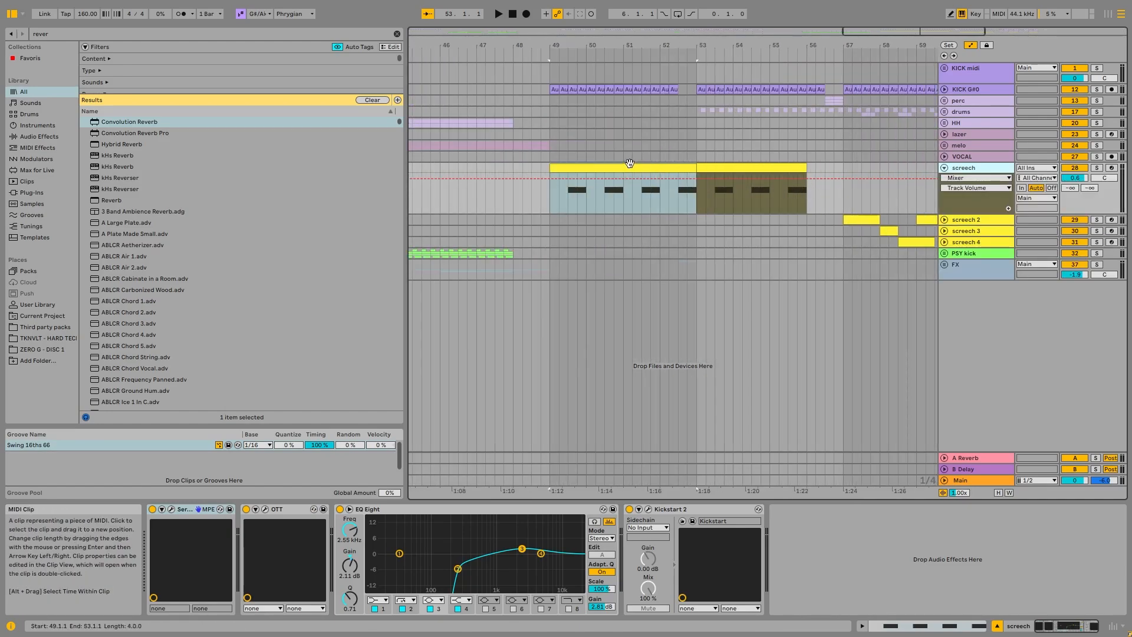
{"action": "left_click", "coordinate": [171, 509]}
{"action": "left_click_drag", "start_coordinate": [572, 77], "coordinate": [605, 72]}
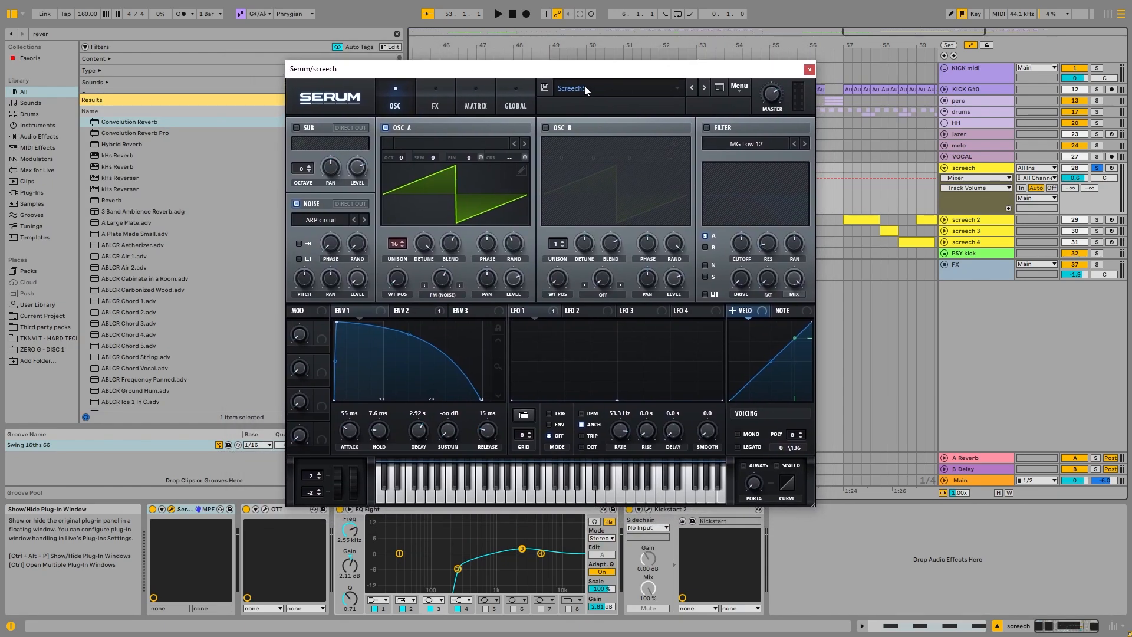
{"action": "left_click_drag", "start_coordinate": [654, 75], "coordinate": [630, 77]}
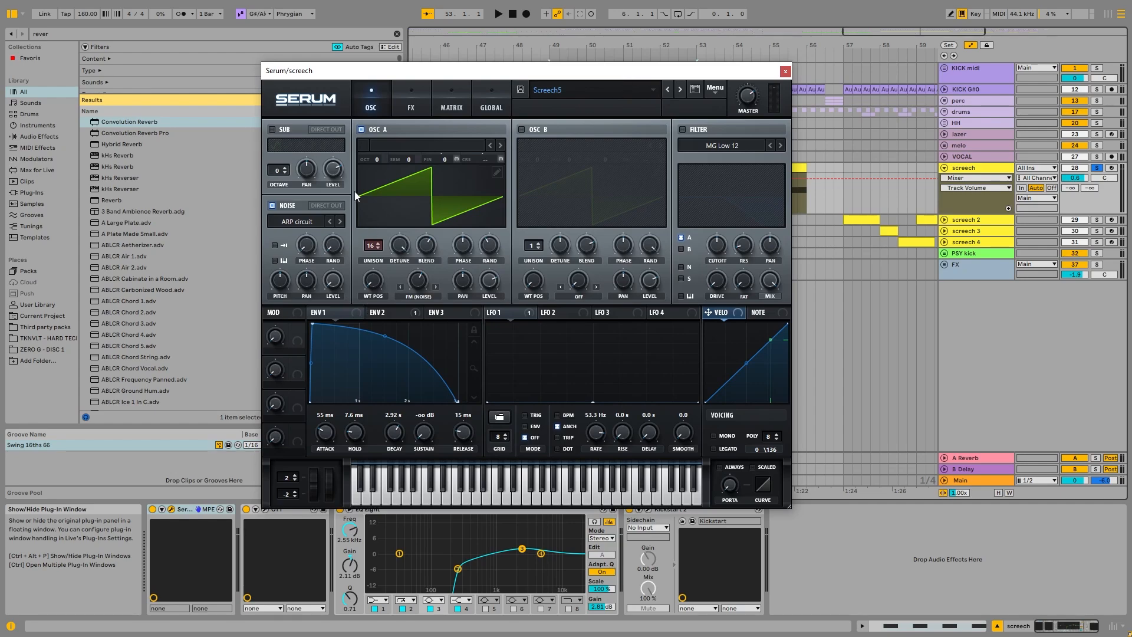
{"action": "left_click", "coordinate": [401, 244]}
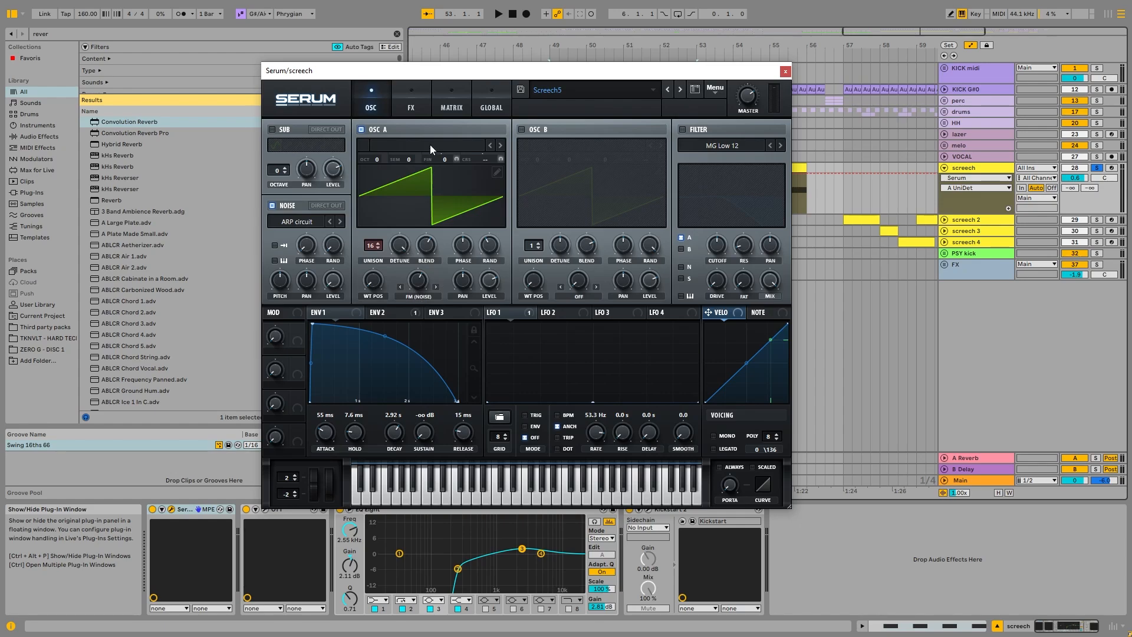
{"action": "left_click", "coordinate": [411, 102]}
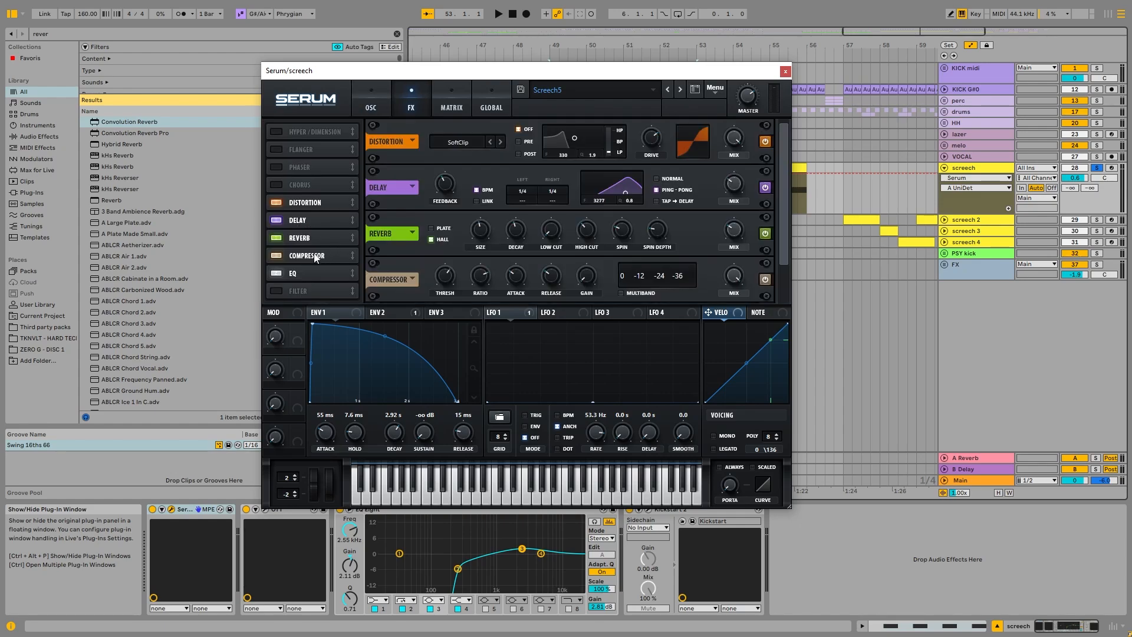
{"action": "left_click", "coordinate": [371, 104]}
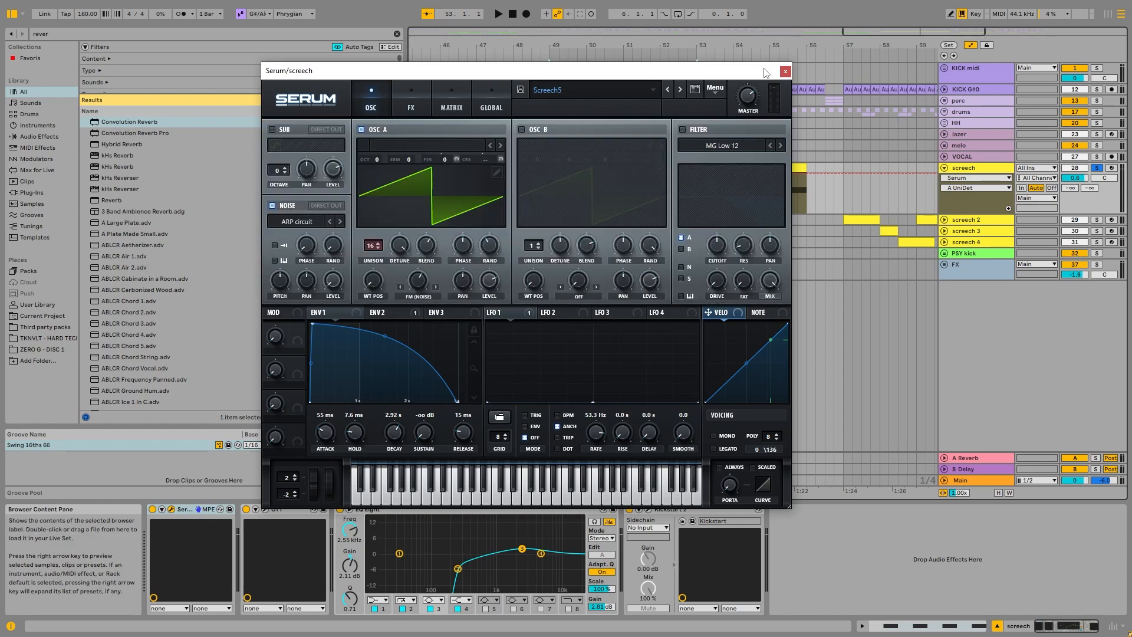
Step: Arm the screech track, audition its sound with a few played notes and close the Serum window
{"action": "left_click", "coordinate": [1111, 168]}
{"action": "key", "text": "a"}
{"action": "key", "text": "a"}
{"action": "left_click", "coordinate": [785, 71]}
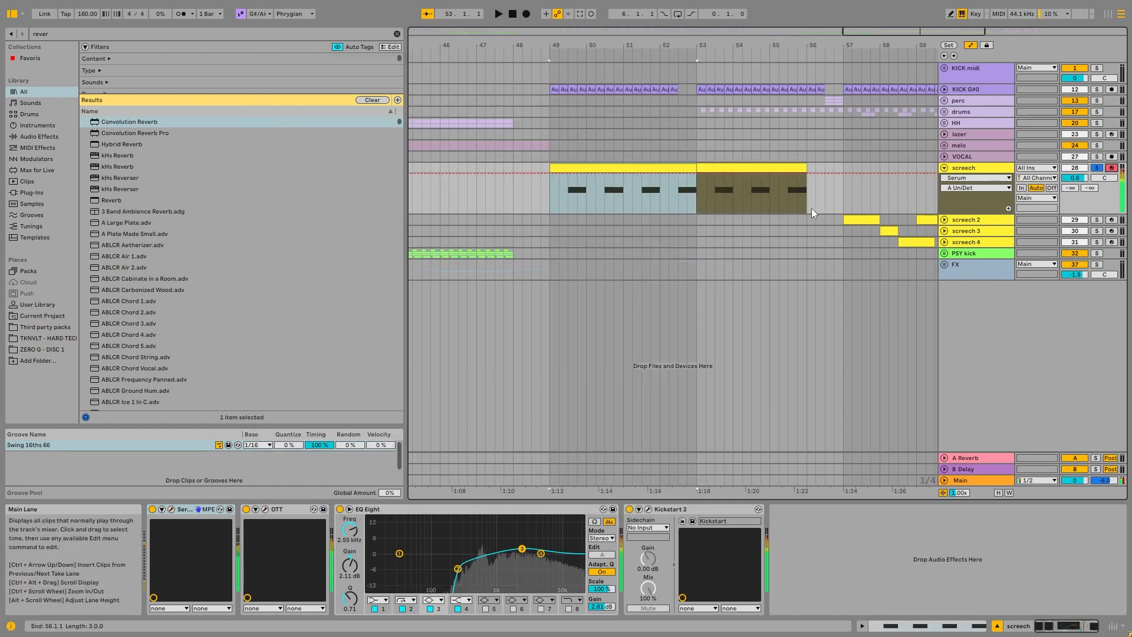
{"action": "key", "text": "x"}
{"action": "key", "text": "a"}
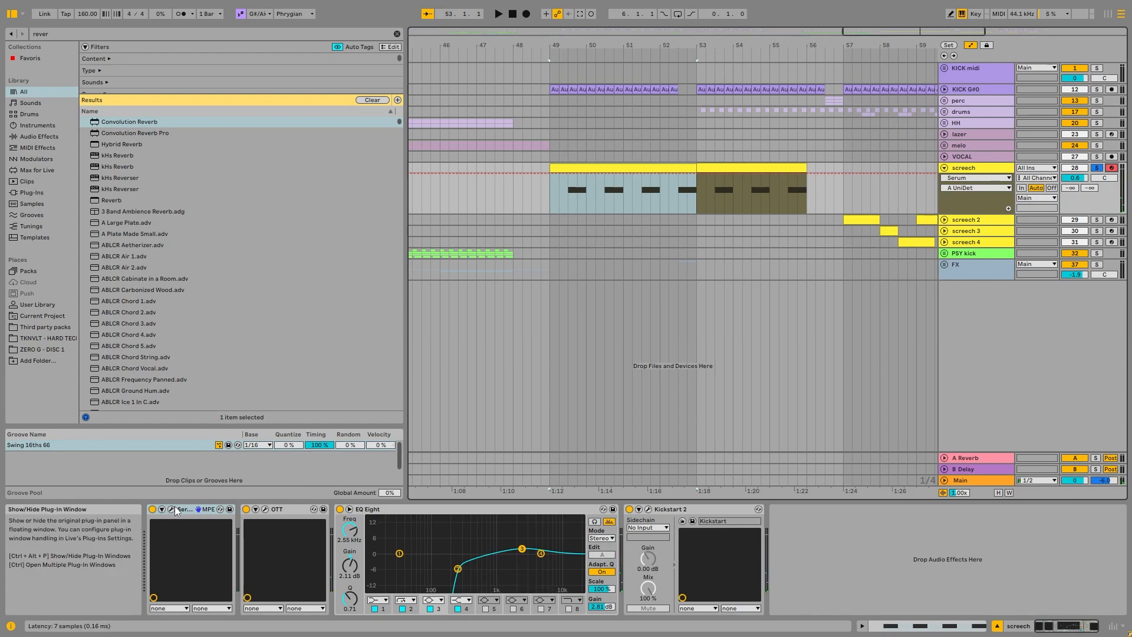
Step: Inspect the OTT settings on the screech track and examine the G#3 notes in its clip at bar 49
{"action": "left_click", "coordinate": [265, 510]}
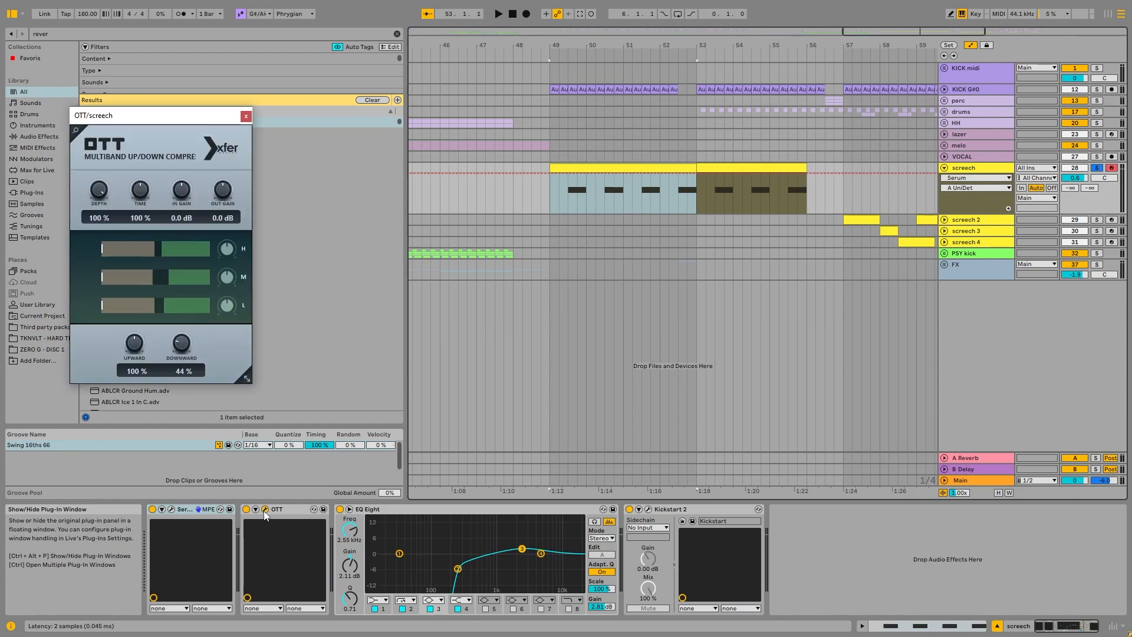
{"action": "left_click", "coordinate": [246, 117]}
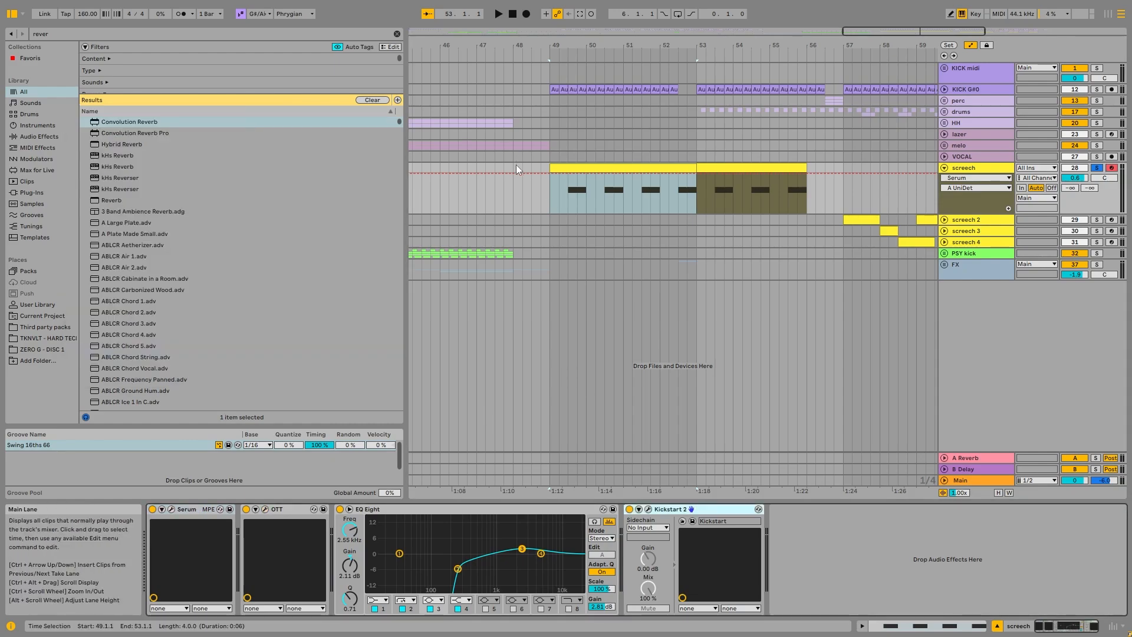
{"action": "double_click", "coordinate": [635, 167]}
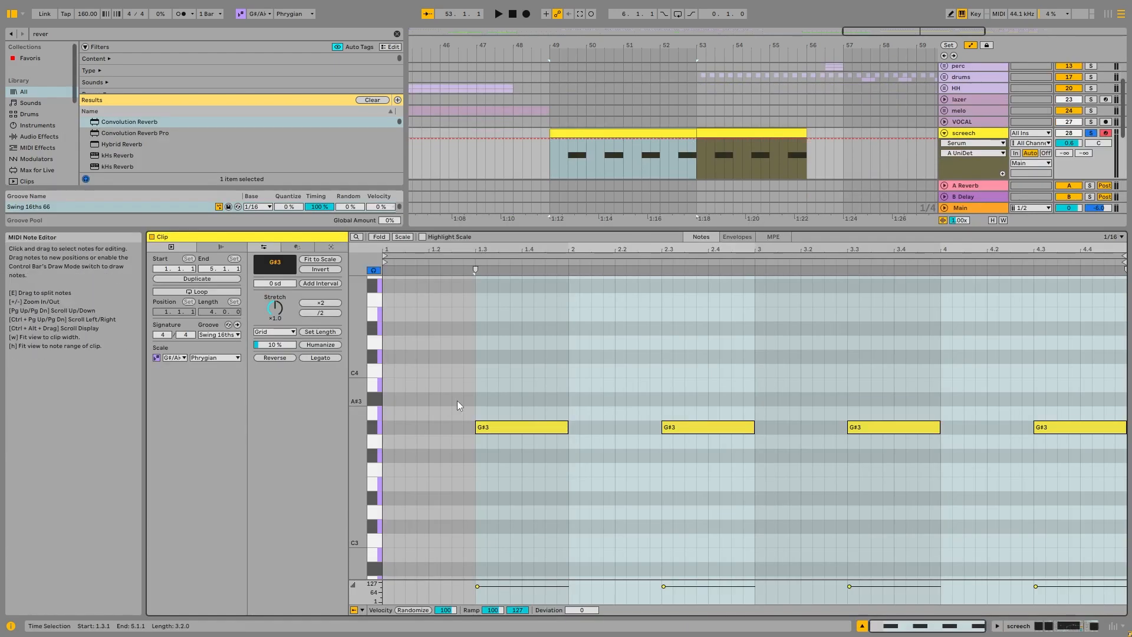
{"action": "left_click", "coordinate": [401, 398]}
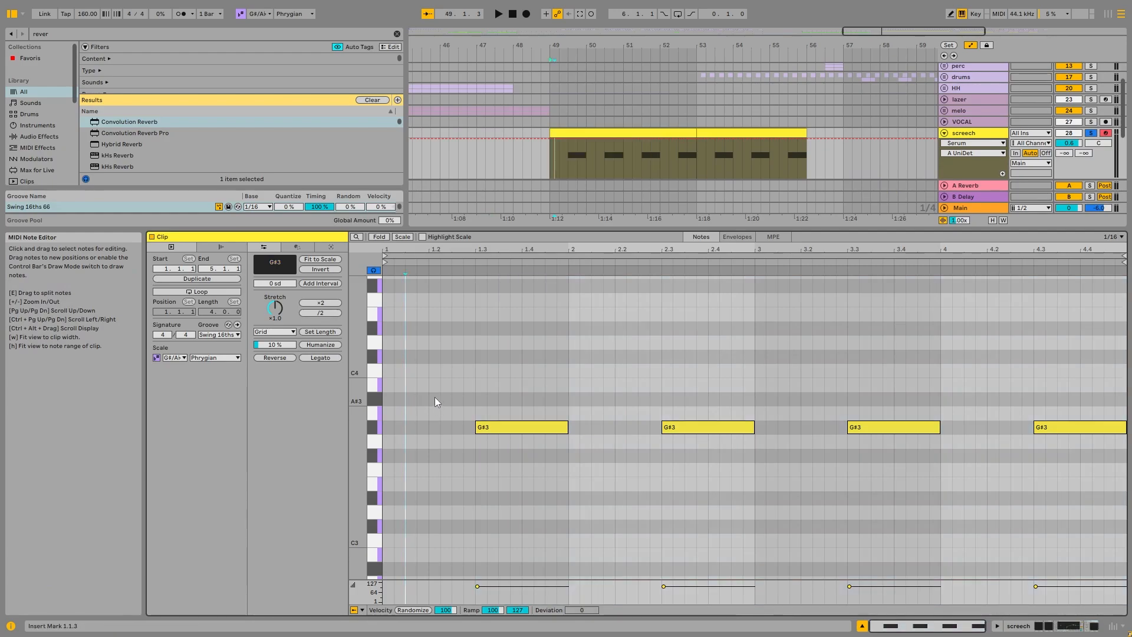
{"action": "left_click_drag", "start_coordinate": [439, 396], "coordinate": [1131, 506]}
{"action": "double_click", "coordinate": [965, 133]}
Step: Unfold and solo screech 2, play its clip at bar 57 and check the clip's notes
{"action": "scroll", "coordinate": [832, 226], "scroll_direction": "down", "scroll_amount": 3}
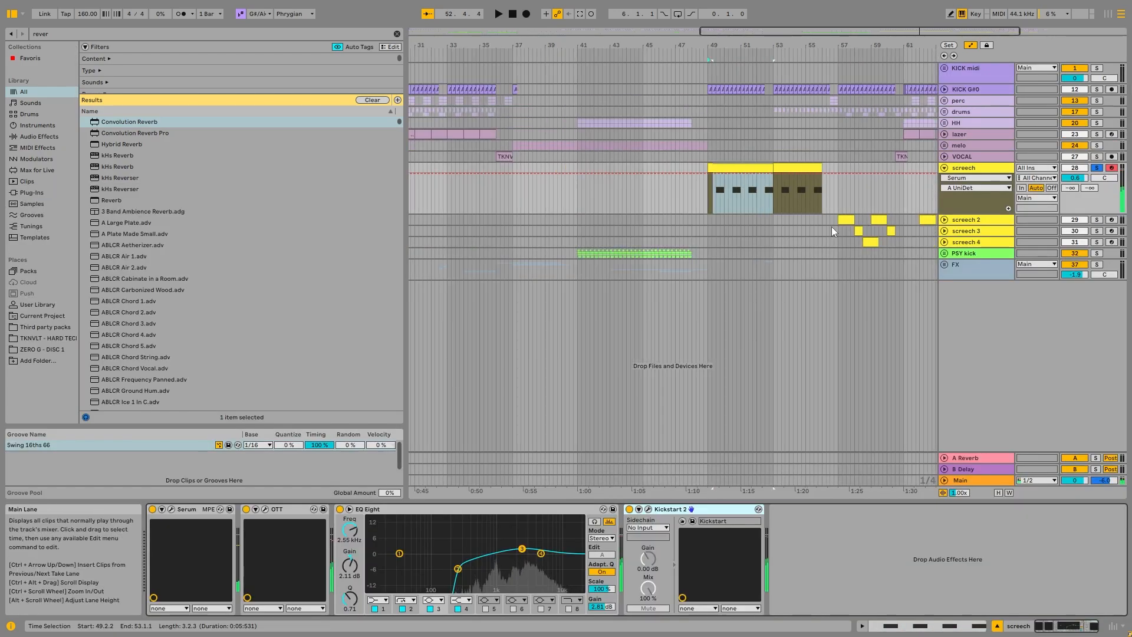
{"action": "left_click", "coordinate": [847, 220]}
{"action": "left_click", "coordinate": [948, 221]}
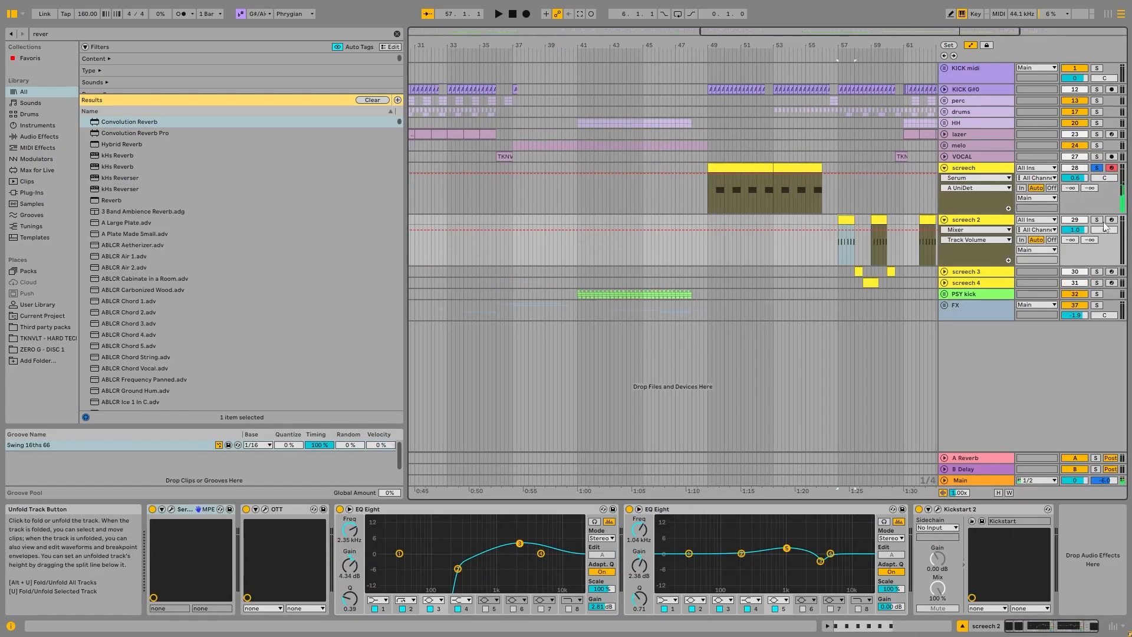
{"action": "scroll", "coordinate": [874, 235], "scroll_direction": "up", "scroll_amount": 3}
{"action": "key", "text": "space"}
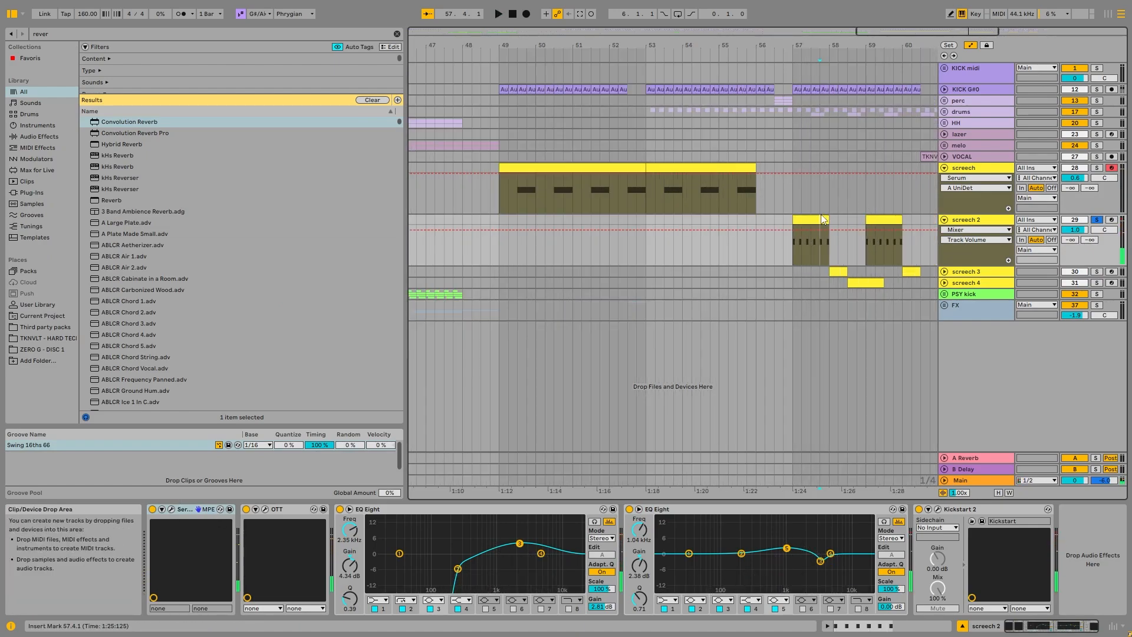
{"action": "double_click", "coordinate": [810, 220]}
{"action": "double_click", "coordinate": [999, 135]}
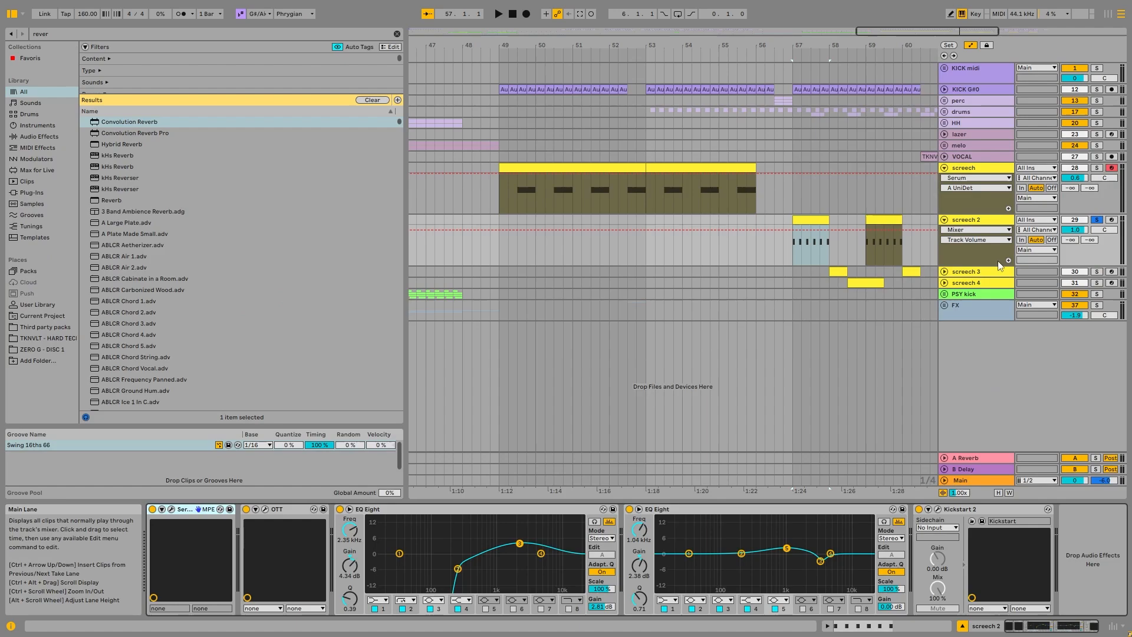
Step: Solo and unfold screech 3, play its clip at bar 58 and listen to it together with screech 2
{"action": "left_click", "coordinate": [1095, 272]}
{"action": "left_click", "coordinate": [838, 271]}
{"action": "key", "text": "space"}
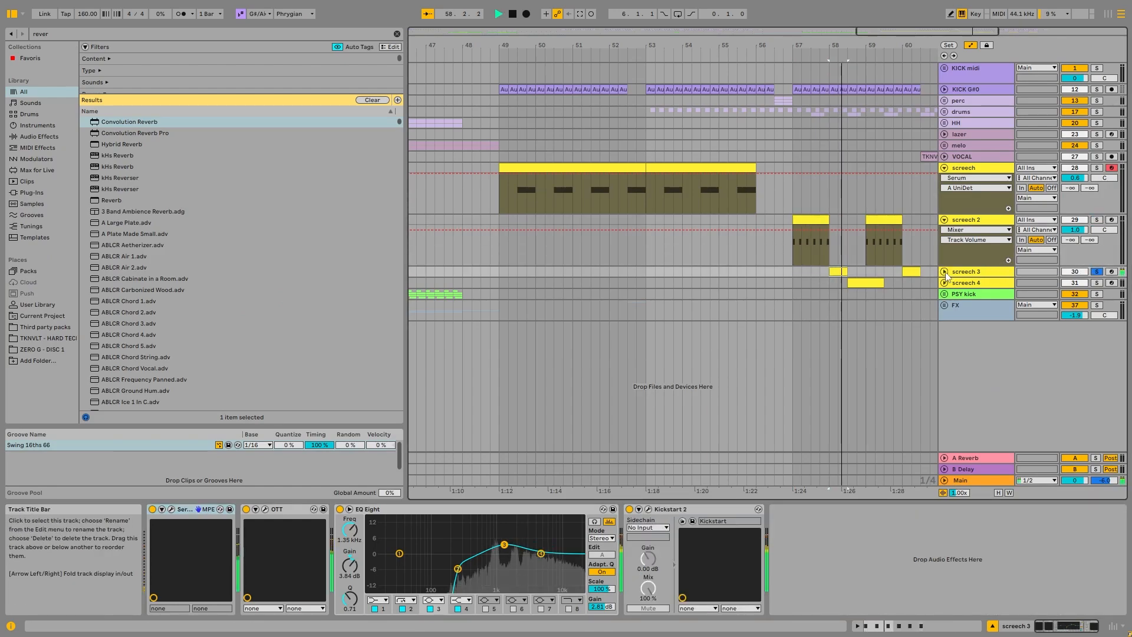
{"action": "left_click", "coordinate": [944, 272]}
{"action": "key", "text": "space"}
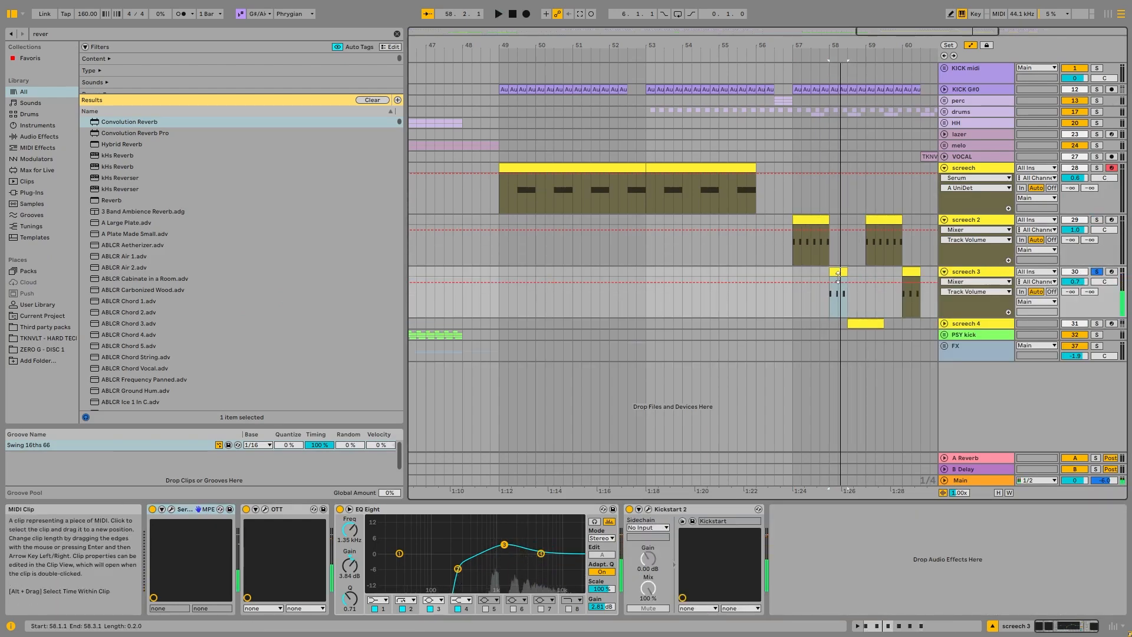
{"action": "key", "text": "space"}
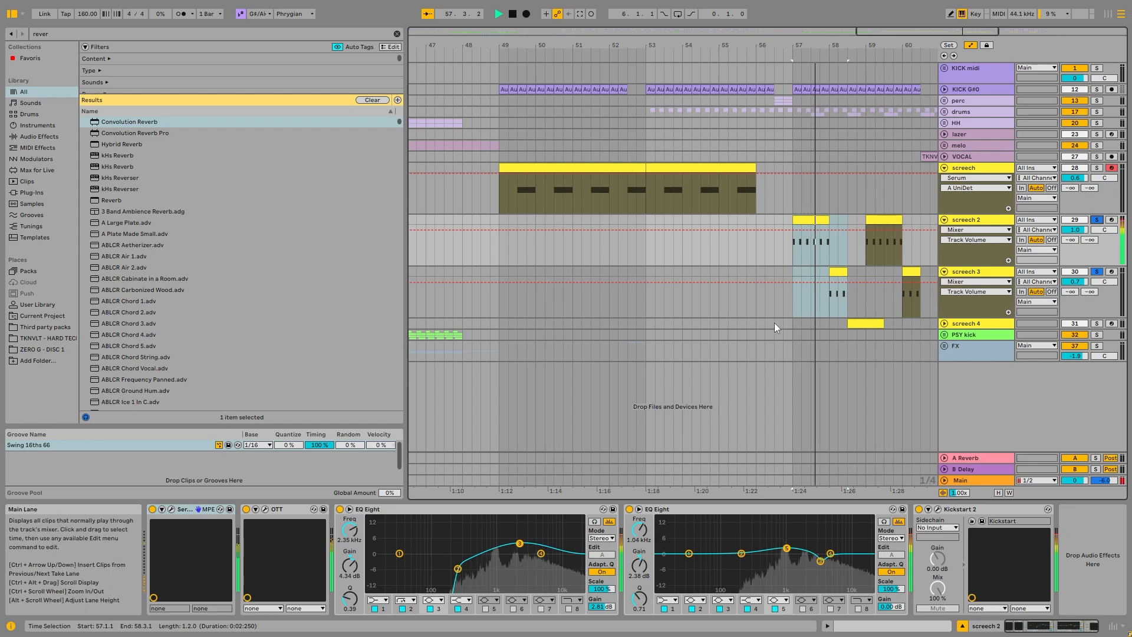
Step: Unfold and solo screech 4 and play its clip at bar 58
{"action": "left_click", "coordinate": [961, 326]}
{"action": "left_click", "coordinate": [944, 323]}
{"action": "left_click", "coordinate": [854, 325]}
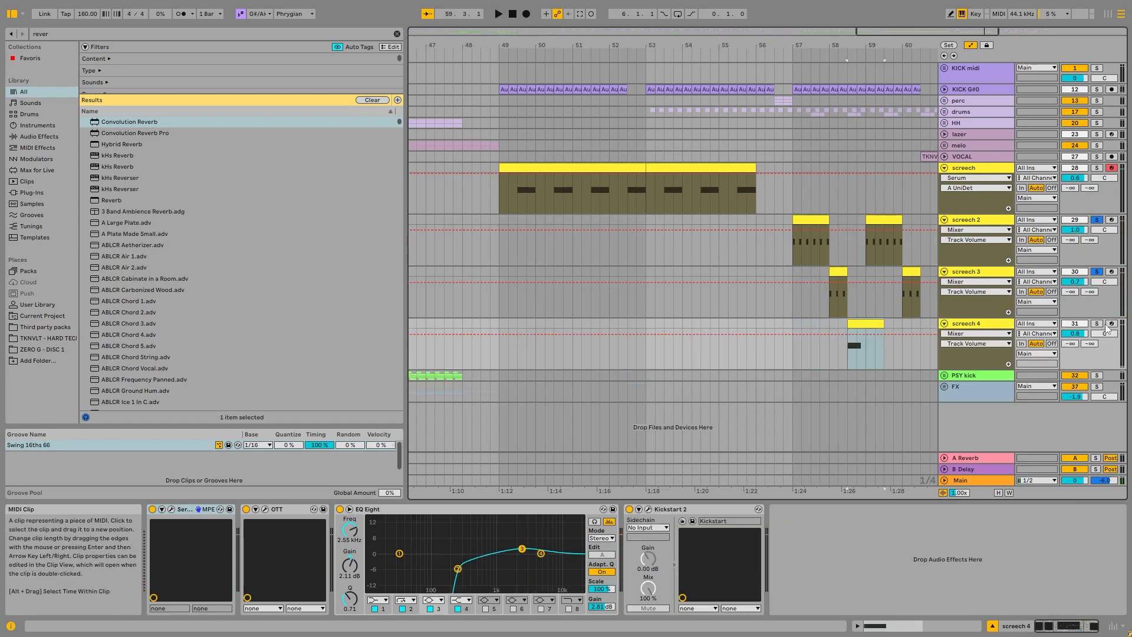
{"action": "key", "text": "space"}
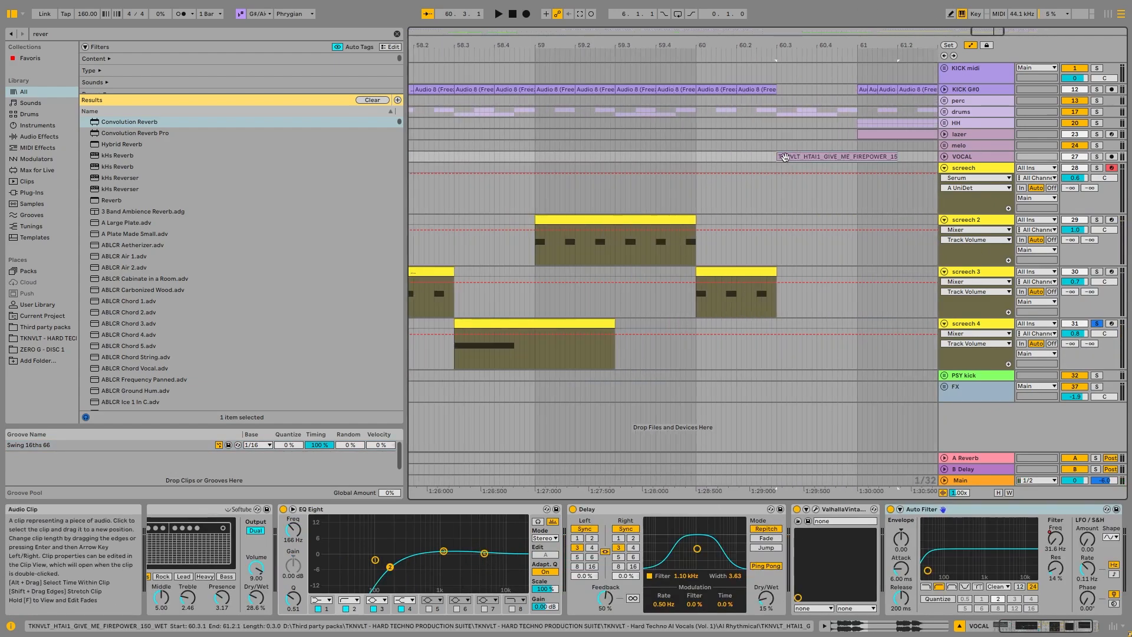
Step: Solo the vocal track, play its clip at bar 60 and check the neighbouring screech 3 and screech 2 clips
{"action": "key", "text": "space"}
{"action": "key", "text": "space"}
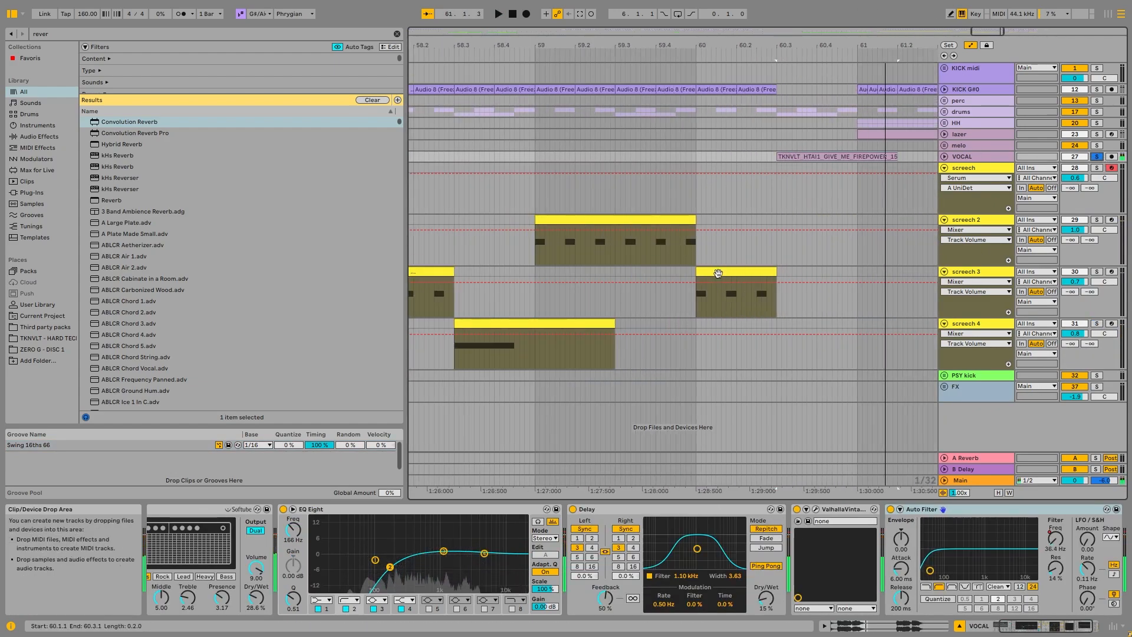
{"action": "left_click", "coordinate": [737, 276]}
{"action": "left_click", "coordinate": [658, 220]}
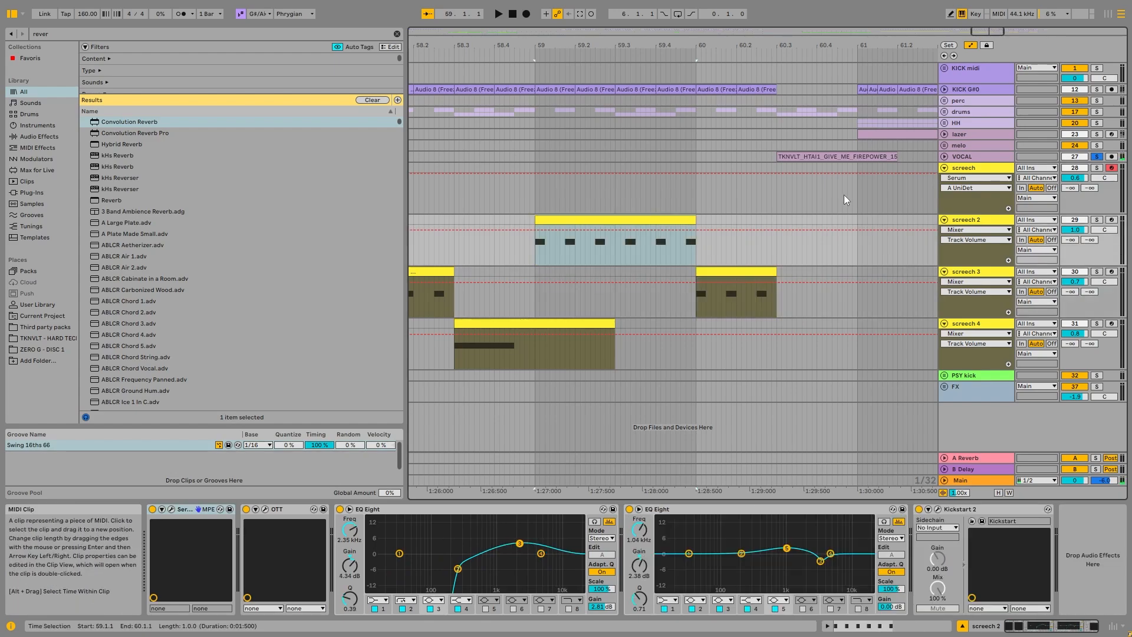
Step: Solo screech 2 and examine where its clip at bar 62 sits in the arrangement
{"action": "scroll", "coordinate": [841, 197], "scroll_direction": "down", "scroll_amount": 10}
{"action": "left_click", "coordinate": [863, 218]}
{"action": "scroll", "coordinate": [863, 218], "scroll_direction": "up", "scroll_amount": 6}
{"action": "scroll", "coordinate": [842, 215], "scroll_direction": "down", "scroll_amount": 6}
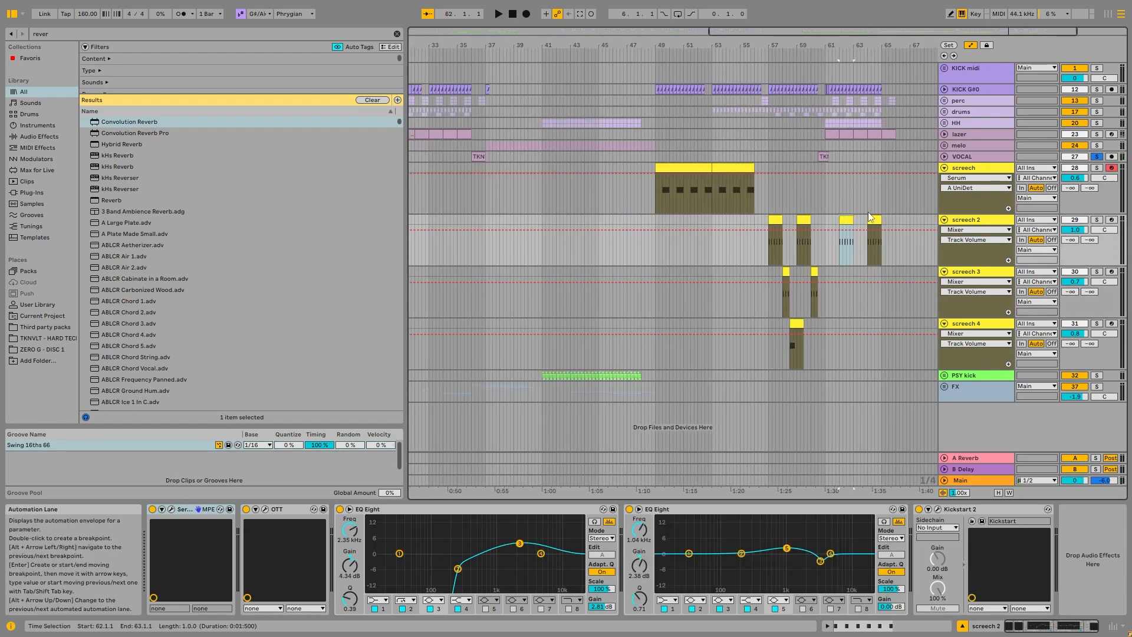
{"action": "left_click", "coordinate": [1092, 221]}
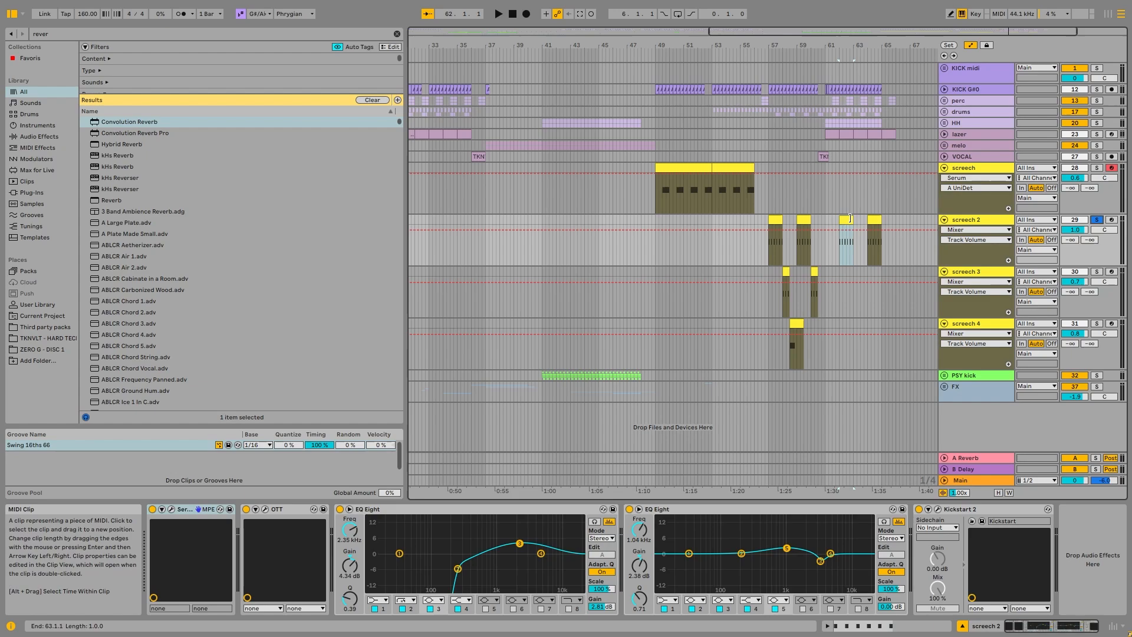
{"action": "scroll", "coordinate": [851, 216], "scroll_direction": "up", "scroll_amount": 5}
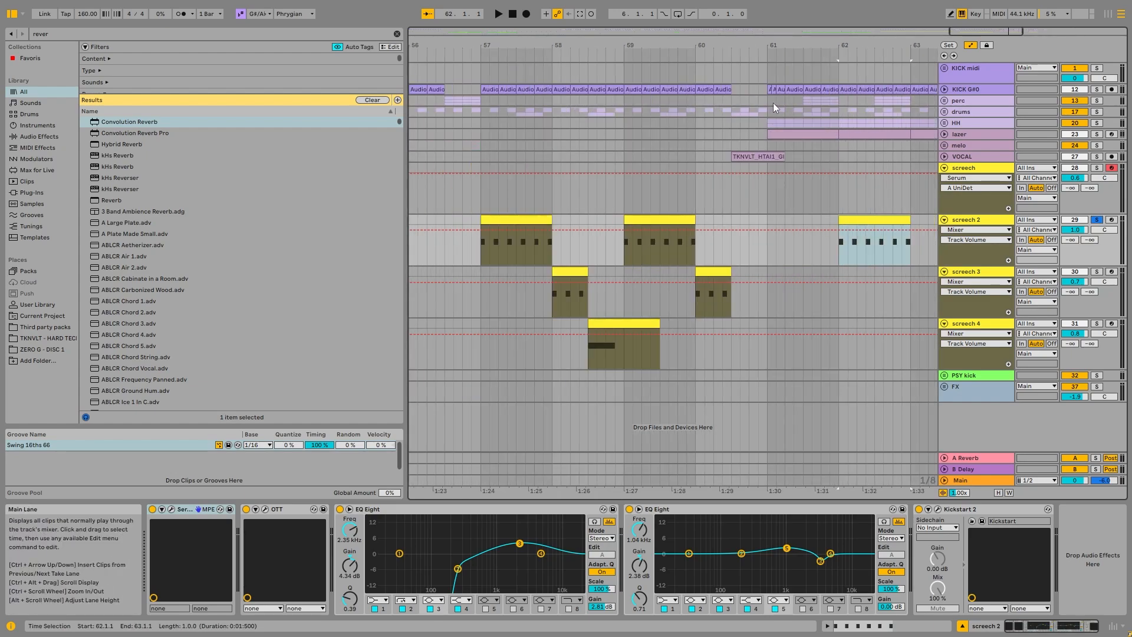
{"action": "scroll", "coordinate": [797, 103], "scroll_direction": "down", "scroll_amount": 5}
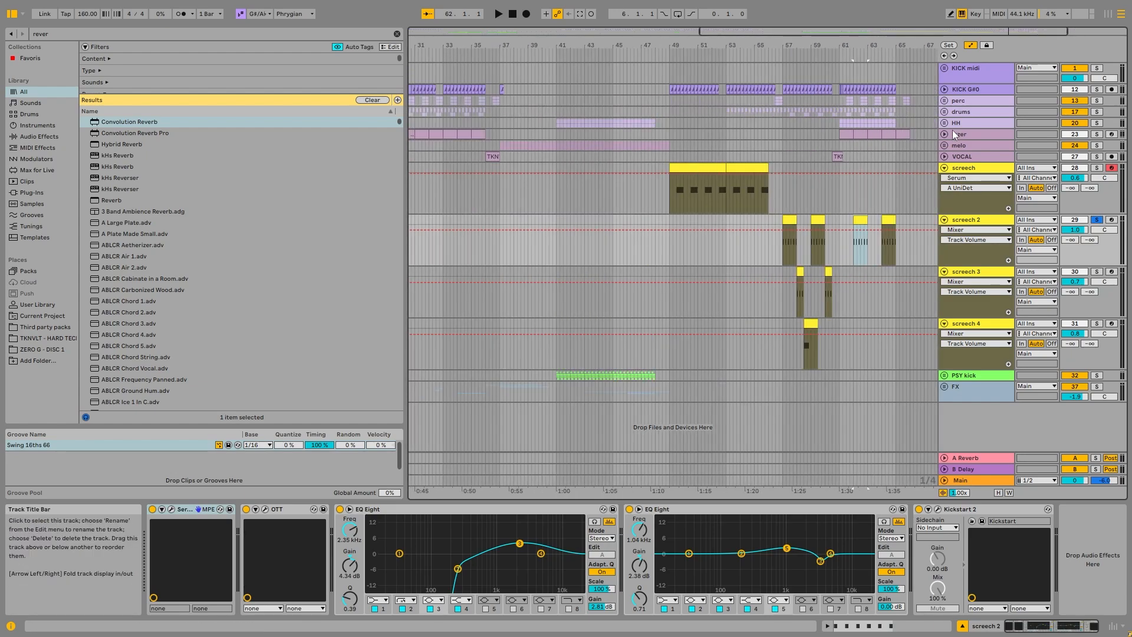
Step: Fold all four screech tracks and unfold the FX group
{"action": "scroll", "coordinate": [942, 141], "scroll_direction": "down", "scroll_amount": 2}
{"action": "left_click", "coordinate": [944, 220]}
{"action": "left_click", "coordinate": [944, 167]}
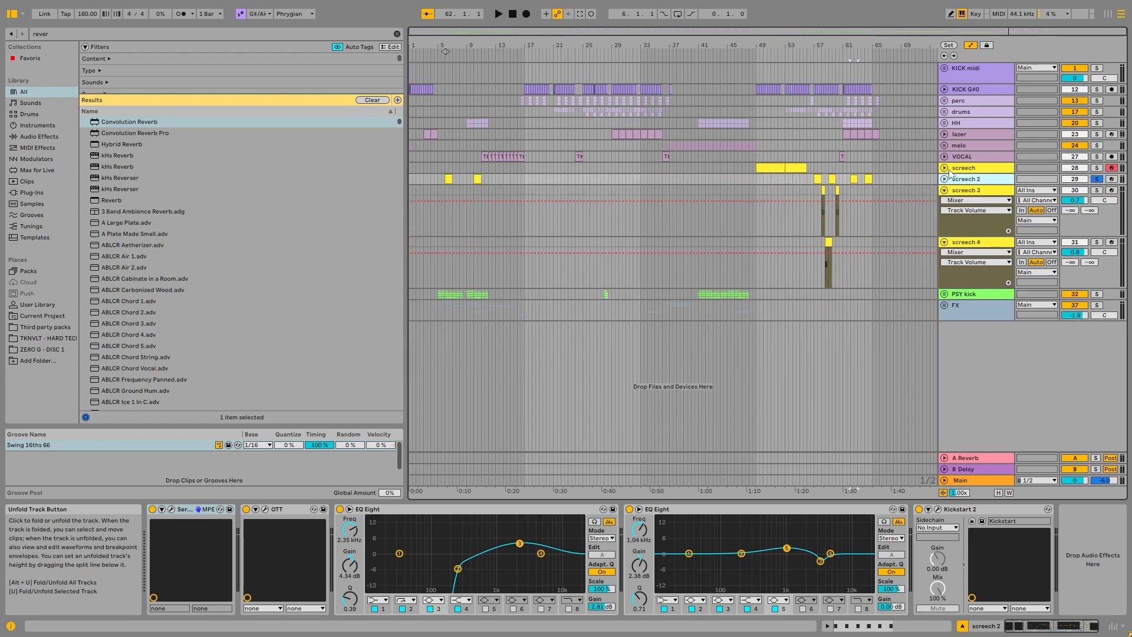
{"action": "left_click", "coordinate": [960, 192]}
{"action": "left_click", "coordinate": [944, 190]}
{"action": "left_click", "coordinate": [944, 201]}
{"action": "left_click", "coordinate": [944, 224]}
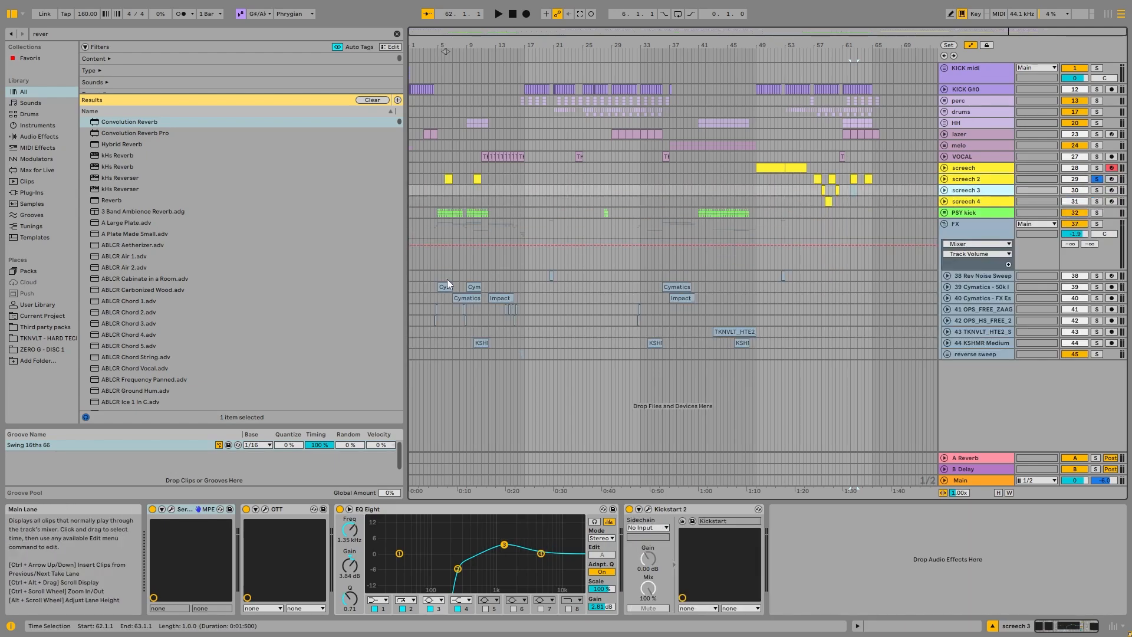
Step: Unfold the Rev Noise Sweep and Cymatics 50k Impact tracks and examine the impact clips at bars 5 and 9
{"action": "left_click", "coordinate": [446, 286]}
{"action": "left_click", "coordinate": [947, 275]}
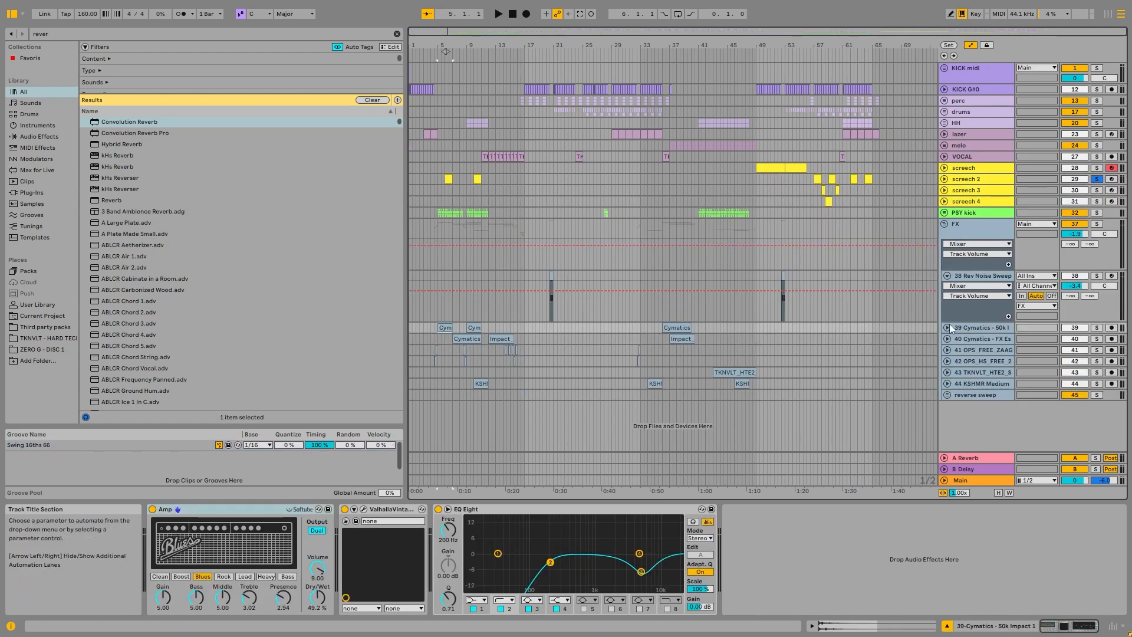
{"action": "left_click", "coordinate": [947, 327]}
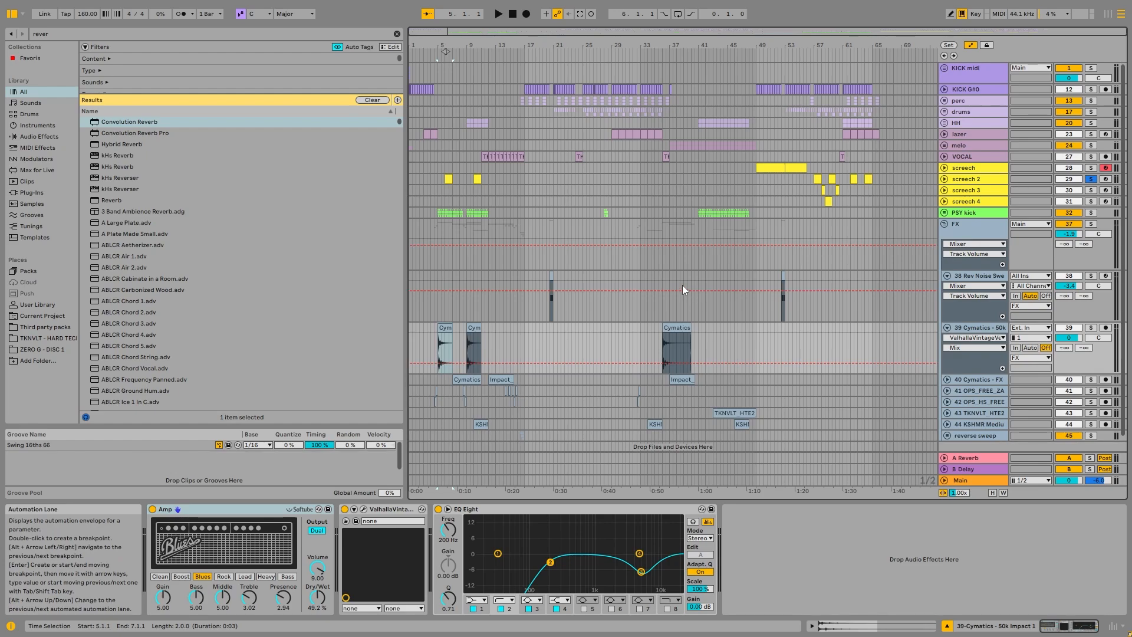
{"action": "scroll", "coordinate": [437, 347], "scroll_direction": "up", "scroll_amount": 5}
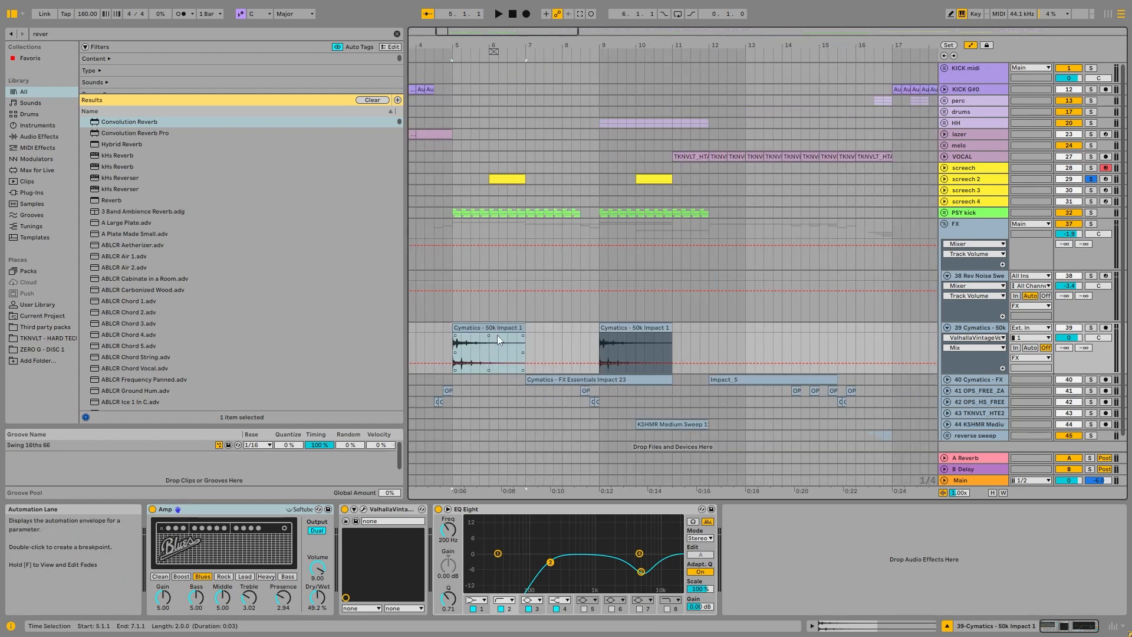
{"action": "scroll", "coordinate": [499, 341], "scroll_direction": "down", "scroll_amount": 2}
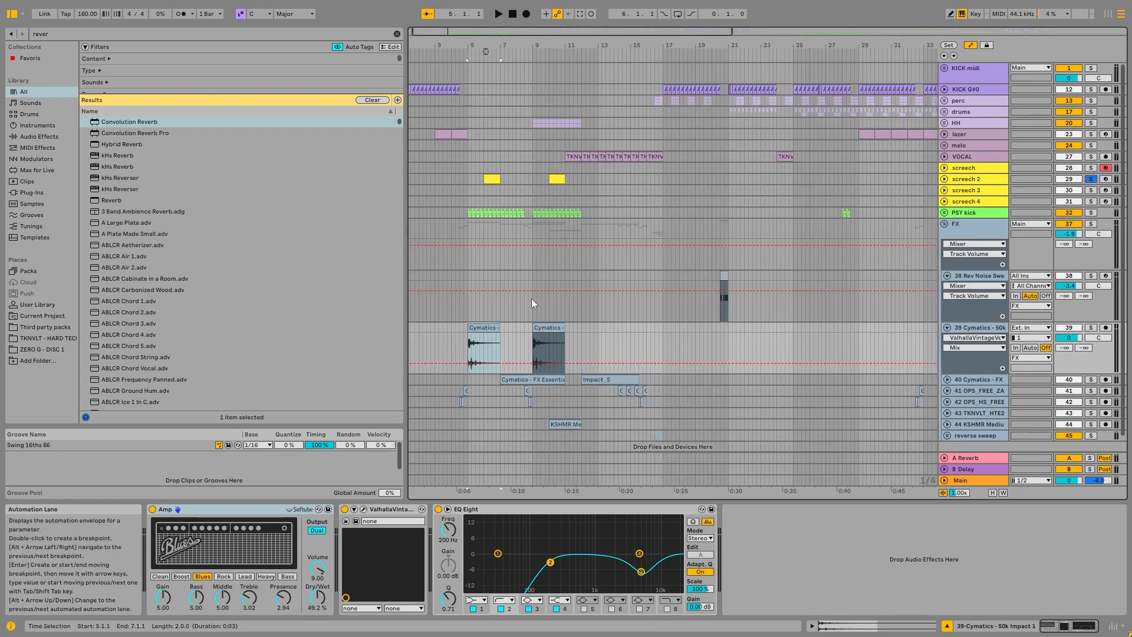
Step: Inspect the device chains of the Rev Noise Sweep and PSY kick tracks
{"action": "left_click", "coordinate": [980, 280]}
{"action": "scroll", "coordinate": [539, 195], "scroll_direction": "down", "scroll_amount": 1}
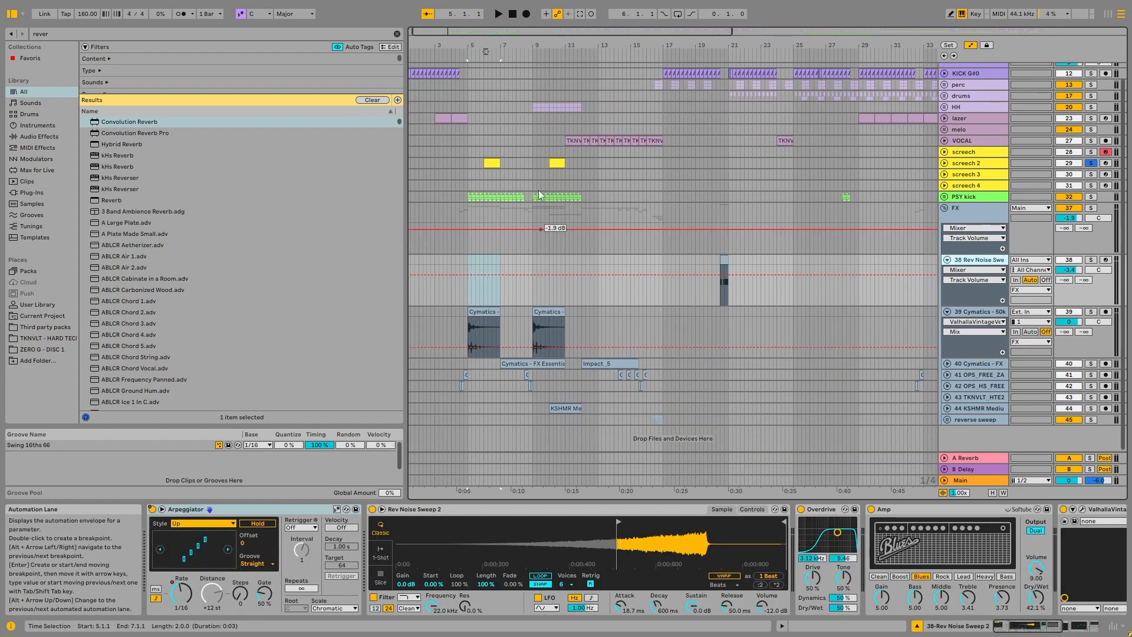
{"action": "left_click", "coordinate": [466, 195]}
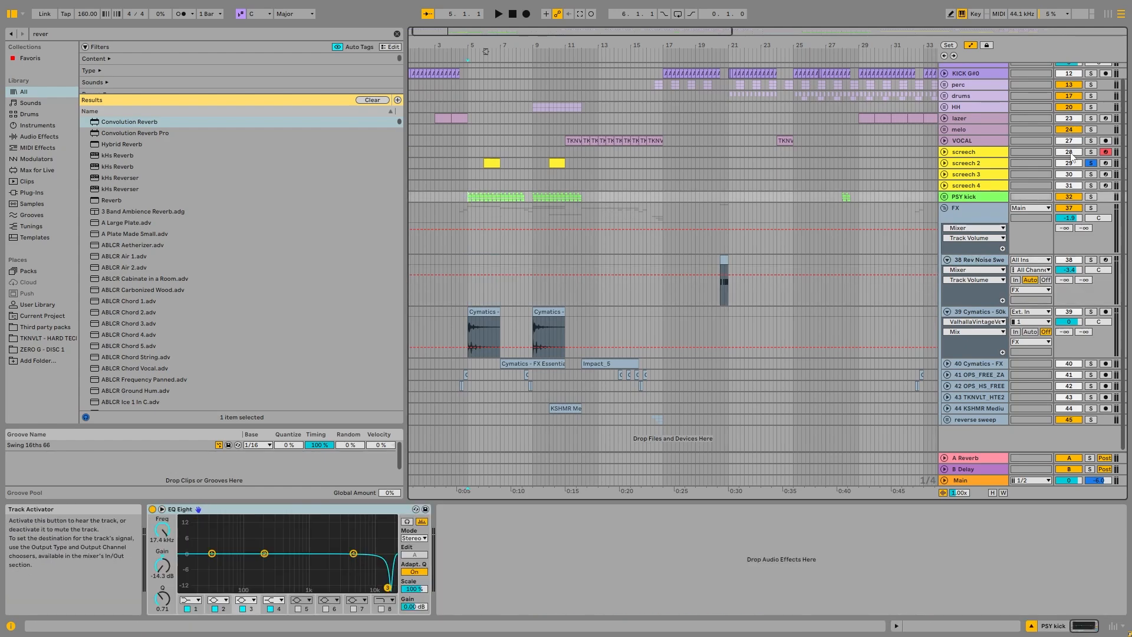
Step: Play the FX Essentials Impact 23 clip at bar 7, unsolo screech 2 and play the 50k Impact clip from bar 5
{"action": "left_click", "coordinate": [497, 312]}
{"action": "left_click", "coordinate": [512, 364]}
{"action": "key", "text": "space"}
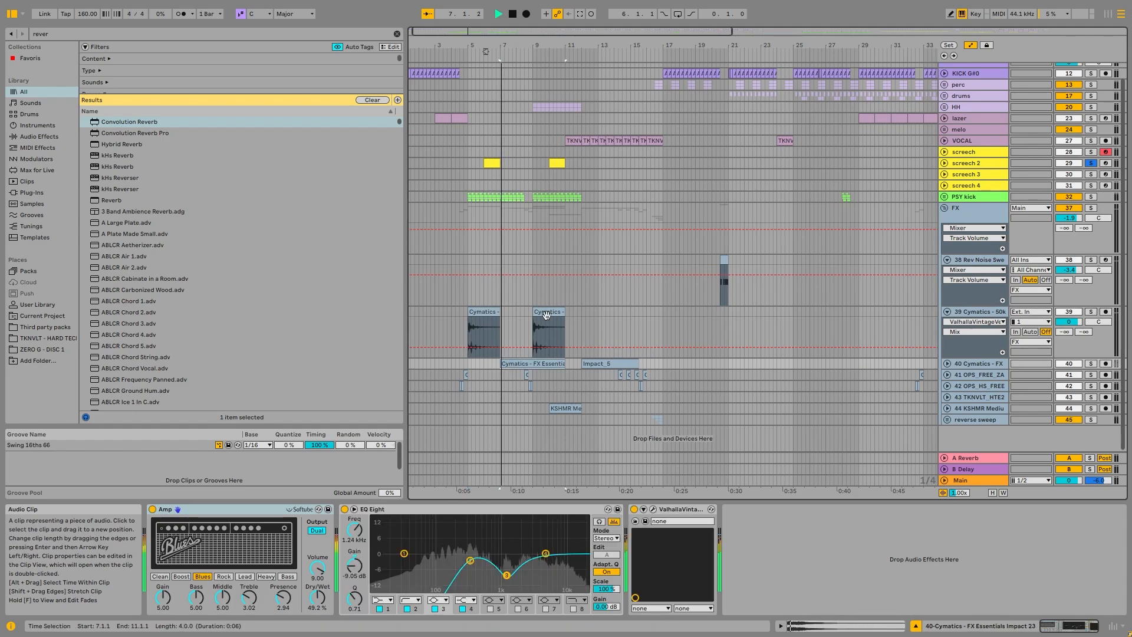
{"action": "key", "text": "space"}
{"action": "left_click", "coordinate": [484, 313]}
{"action": "left_click", "coordinate": [1091, 163]}
{"action": "key", "text": "space"}
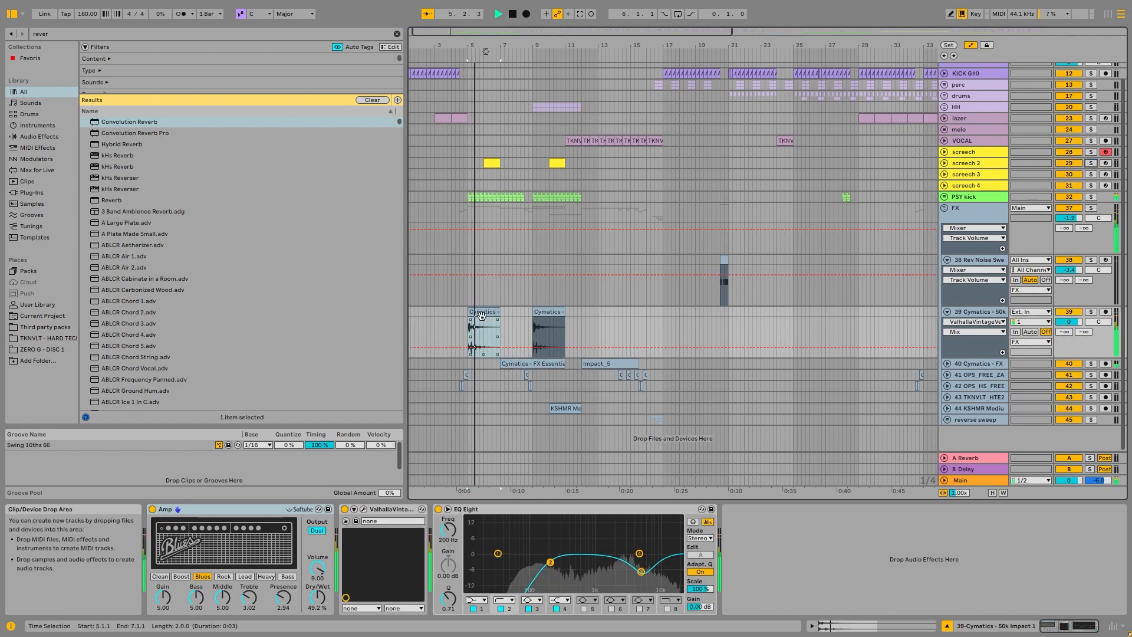
Step: Change the second EQ Eight band on the FX Essentials Impact track to the steeper low-cut filter
{"action": "left_click", "coordinate": [534, 363]}
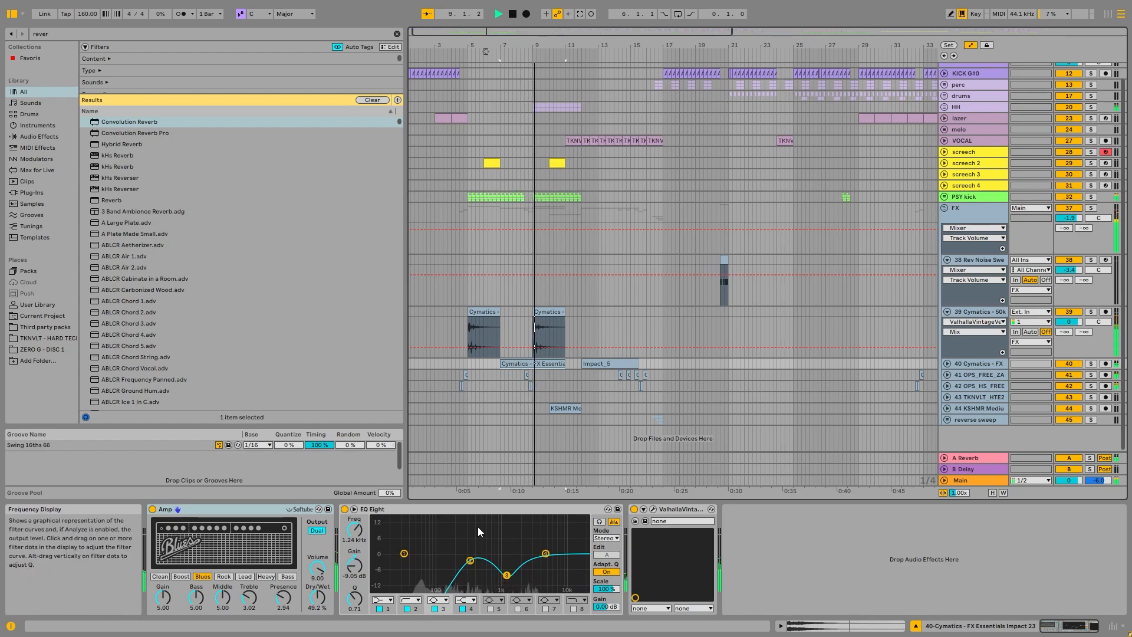
{"action": "left_click", "coordinate": [419, 593]}
{"action": "left_click", "coordinate": [415, 599]}
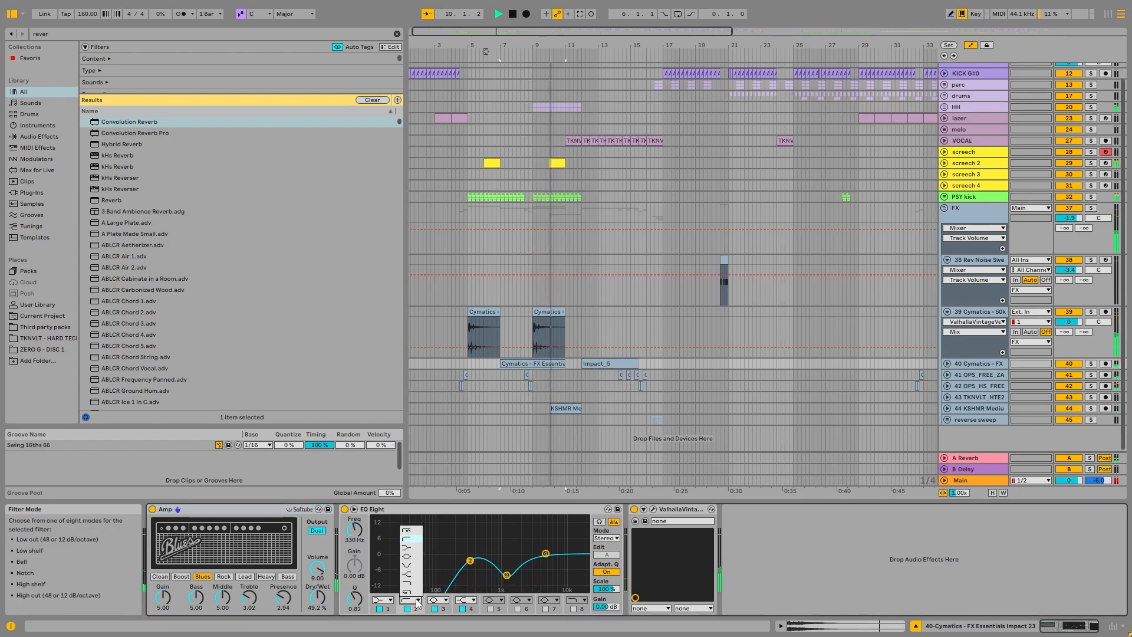
{"action": "left_click", "coordinate": [411, 531]}
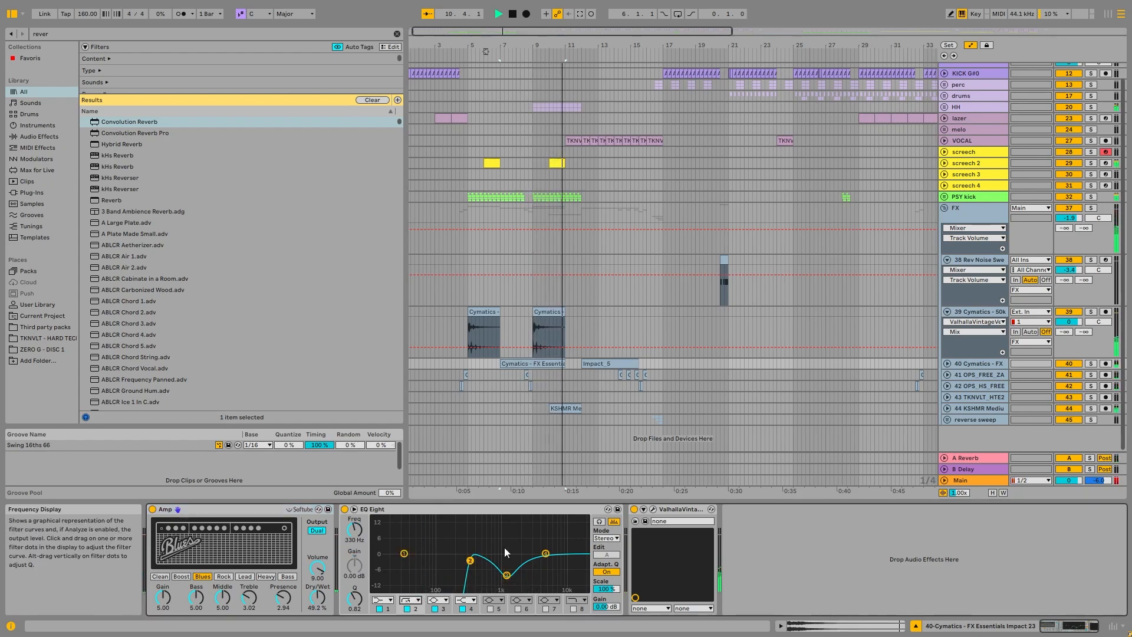
Step: Unfold the FX Essentials Impact track and examine its Impact 23 clip and the Impact_5 clip at bar 12
{"action": "left_click", "coordinate": [947, 364]}
{"action": "scroll", "coordinate": [510, 308], "scroll_direction": "up", "scroll_amount": 3}
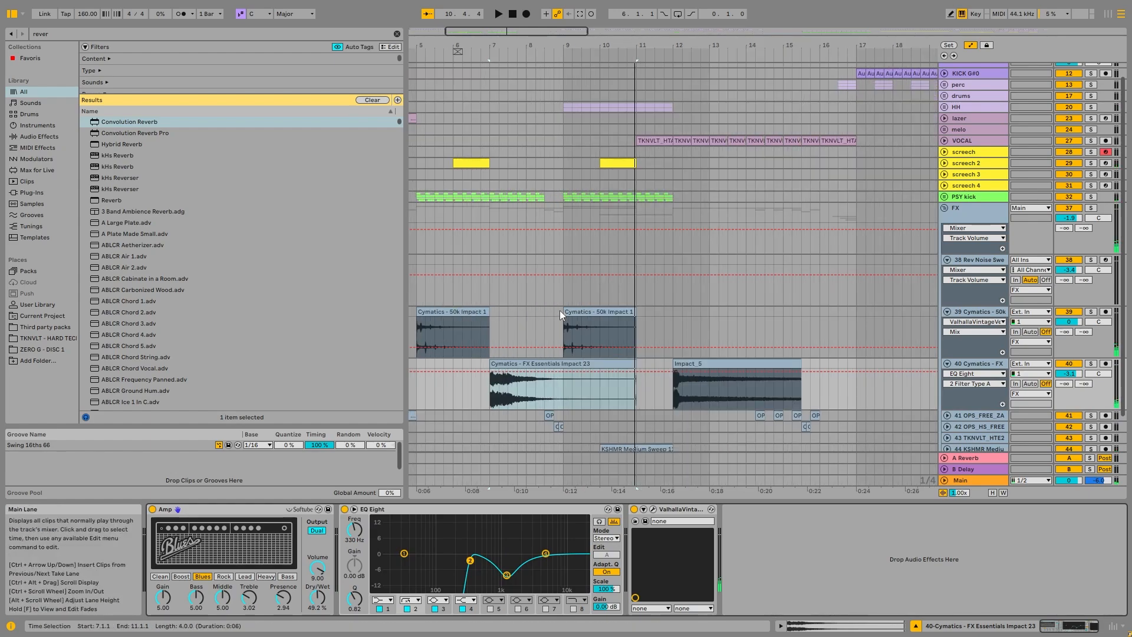
{"action": "scroll", "coordinate": [560, 310], "scroll_direction": "down", "scroll_amount": 2}
{"action": "scroll", "coordinate": [553, 353], "scroll_direction": "down", "scroll_amount": 3}
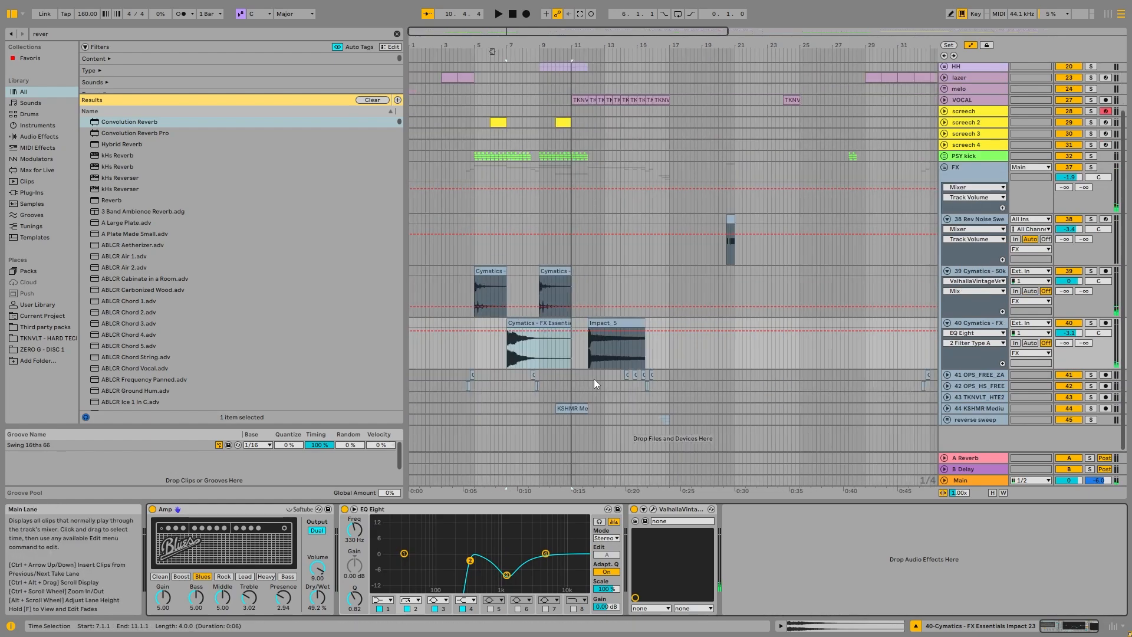
{"action": "left_click", "coordinate": [624, 324]}
{"action": "scroll", "coordinate": [585, 204], "scroll_direction": "up", "scroll_amount": 3}
{"action": "scroll", "coordinate": [686, 331], "scroll_direction": "down", "scroll_amount": 3}
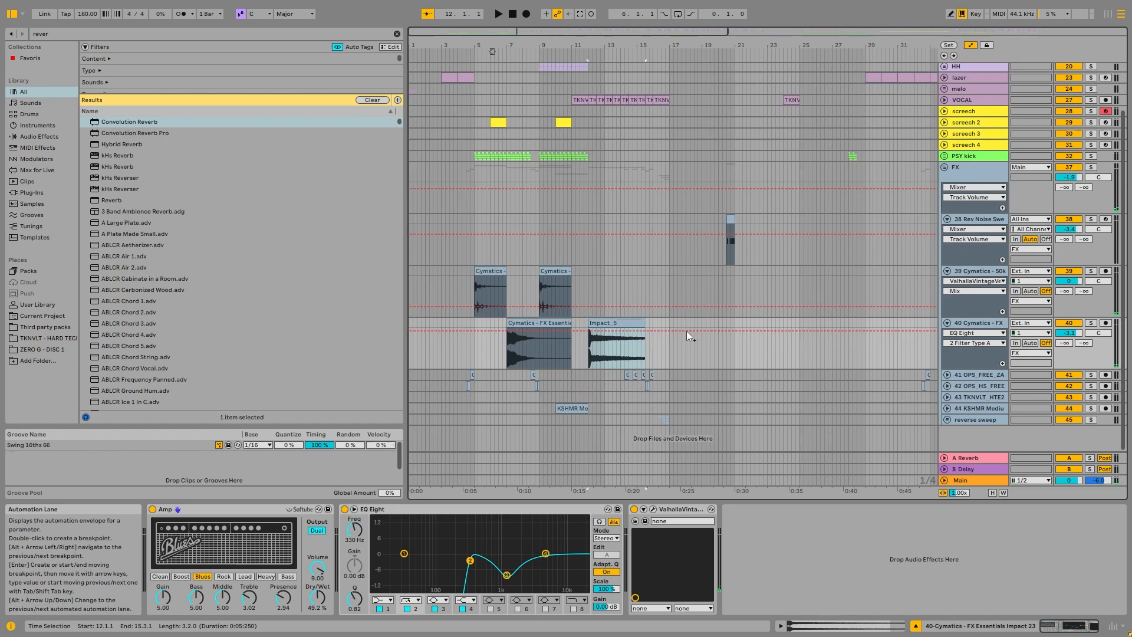
Step: Unfold the reverse sweep group and its three KSHMR sweep tracks around bar 16
{"action": "left_click", "coordinate": [948, 420]}
{"action": "scroll", "coordinate": [657, 384], "scroll_direction": "down", "scroll_amount": 3}
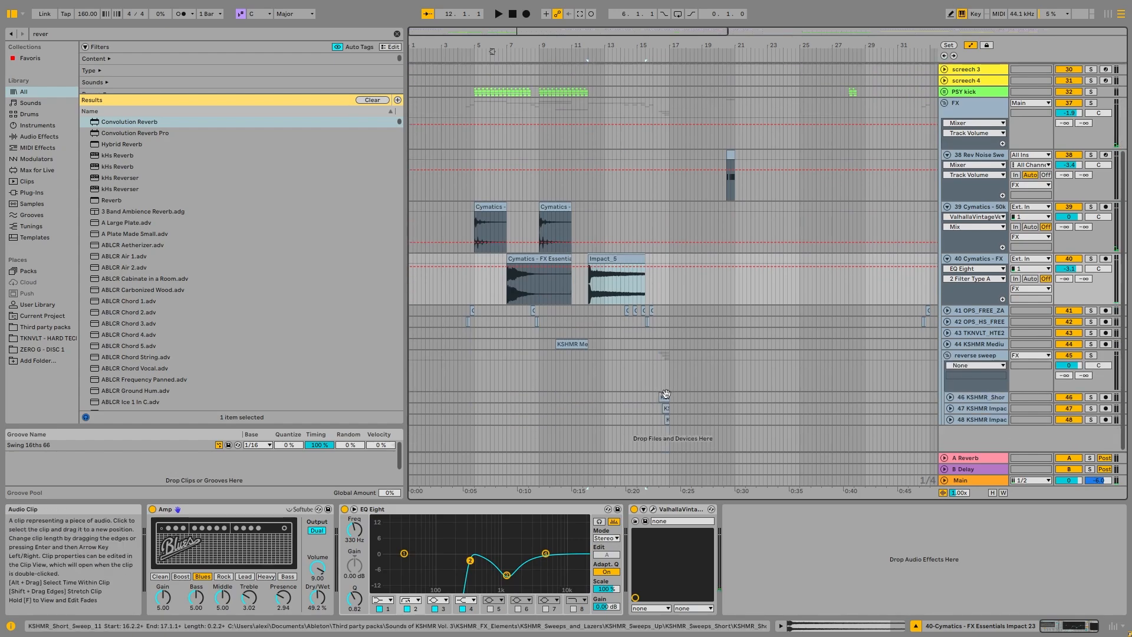
{"action": "left_click", "coordinate": [665, 396]}
{"action": "scroll", "coordinate": [667, 394], "scroll_direction": "up", "scroll_amount": 5}
{"action": "left_click", "coordinate": [950, 397]}
{"action": "left_click", "coordinate": [951, 408]}
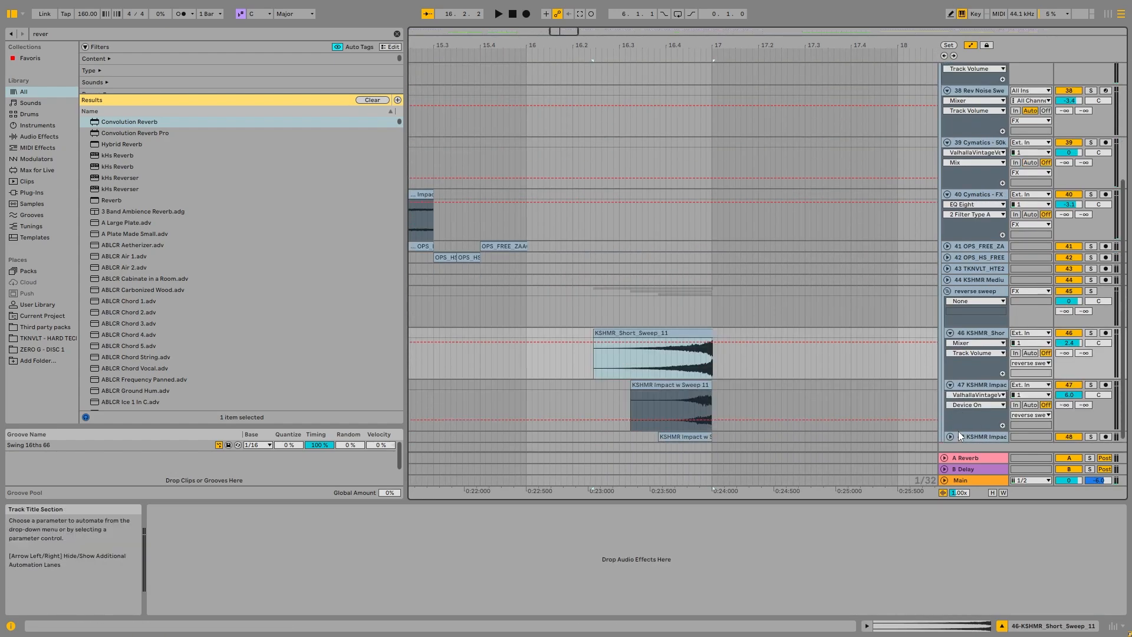
{"action": "left_click", "coordinate": [950, 420]}
Step: Solo the reverse sweep group and play it from the KSHMR_Short_Sweep_11 clip in bar 16
{"action": "left_click", "coordinate": [1090, 274]}
{"action": "left_click", "coordinate": [636, 325]}
{"action": "left_click", "coordinate": [645, 316]}
{"action": "key", "text": "space"}
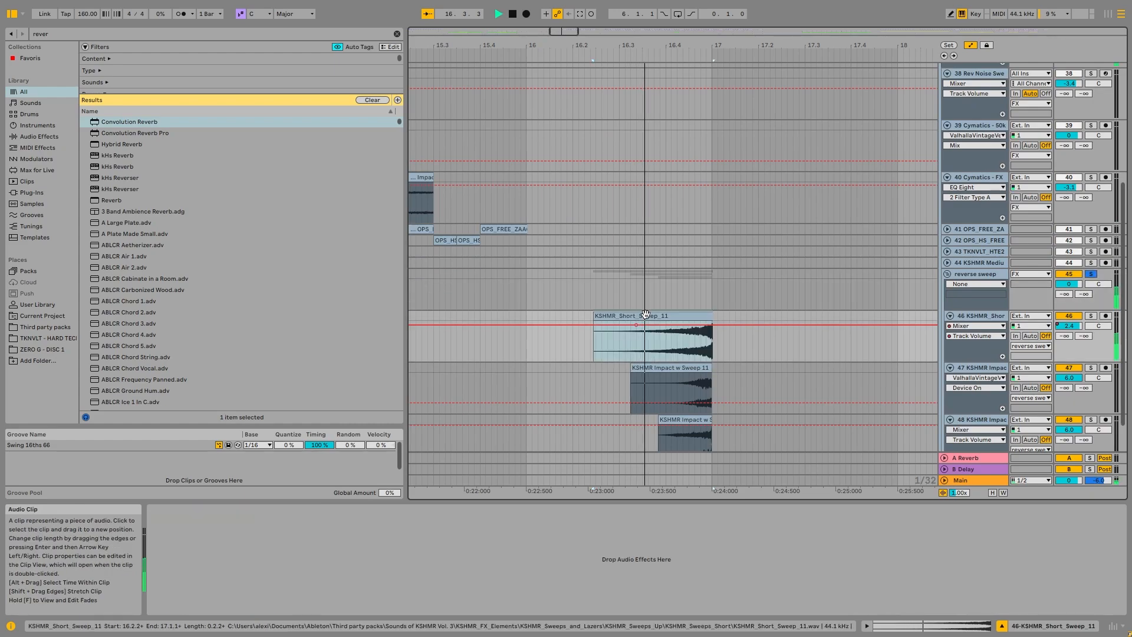
{"action": "key", "text": "space"}
Step: Solo KICK G#0 as well and play the reverse sweeps leading into the kick at bar 17
{"action": "scroll", "coordinate": [728, 304], "scroll_direction": "up", "scroll_amount": 3}
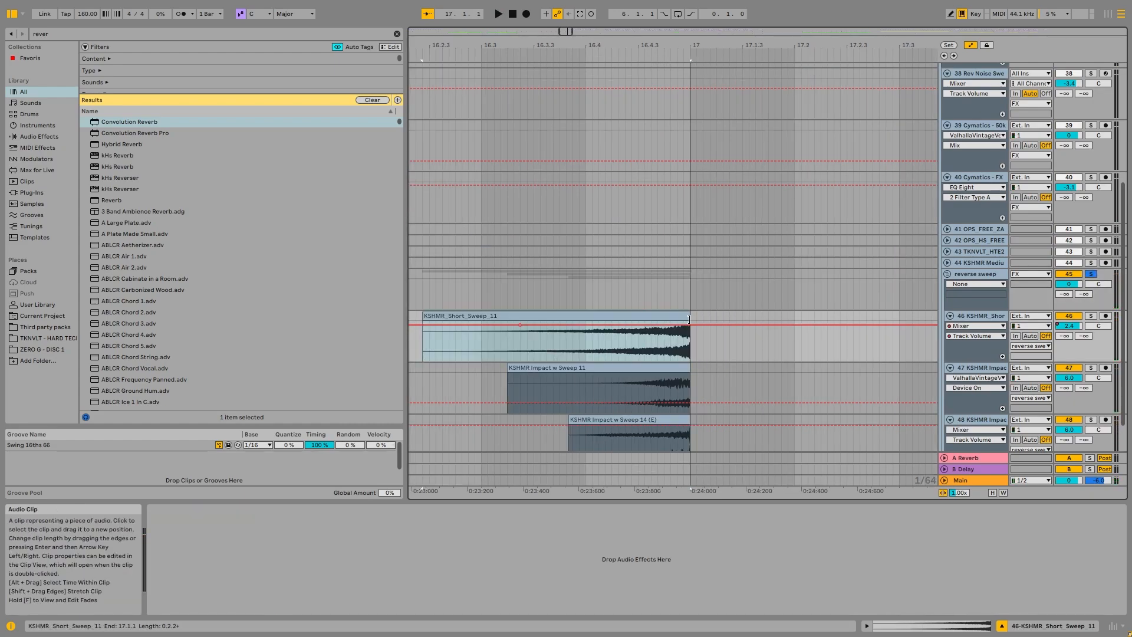
{"action": "scroll", "coordinate": [704, 303], "scroll_direction": "right", "scroll_amount": 3}
{"action": "scroll", "coordinate": [654, 221], "scroll_direction": "up", "scroll_amount": 5}
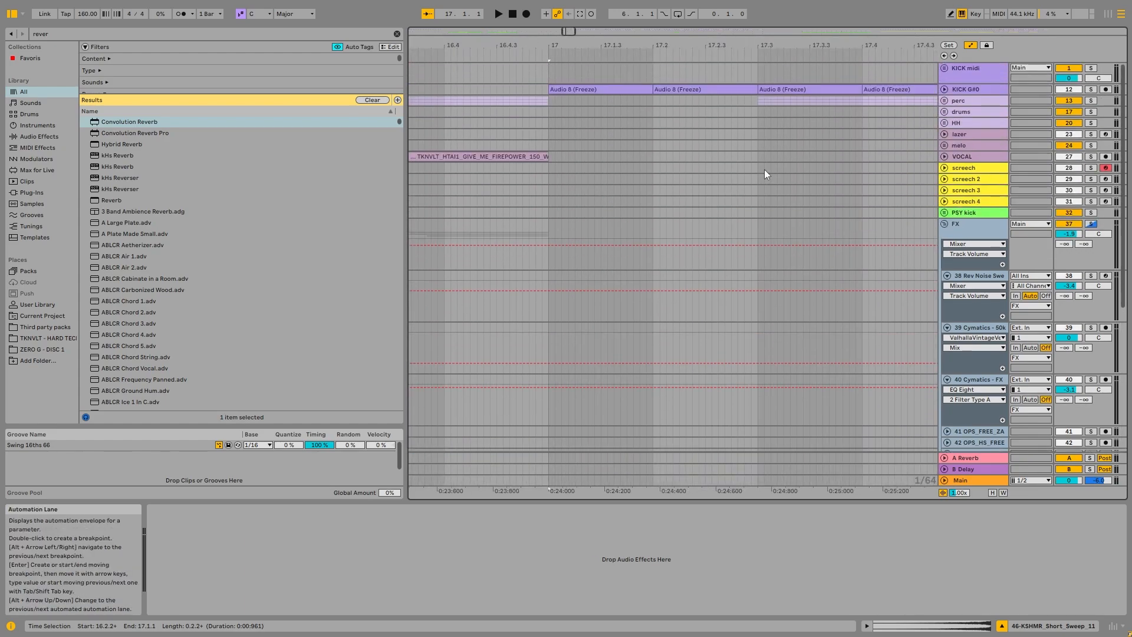
{"action": "left_click", "coordinate": [1091, 89], "text": "ctrl"}
{"action": "key", "text": "space"}
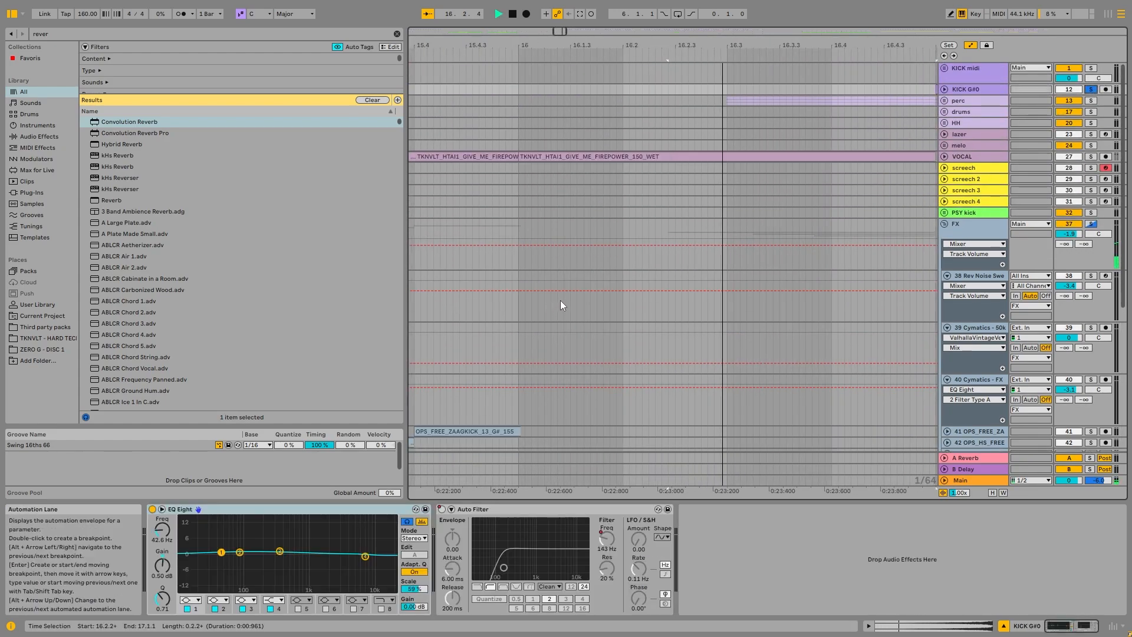
{"action": "scroll", "coordinate": [562, 299], "scroll_direction": "down", "scroll_amount": 5}
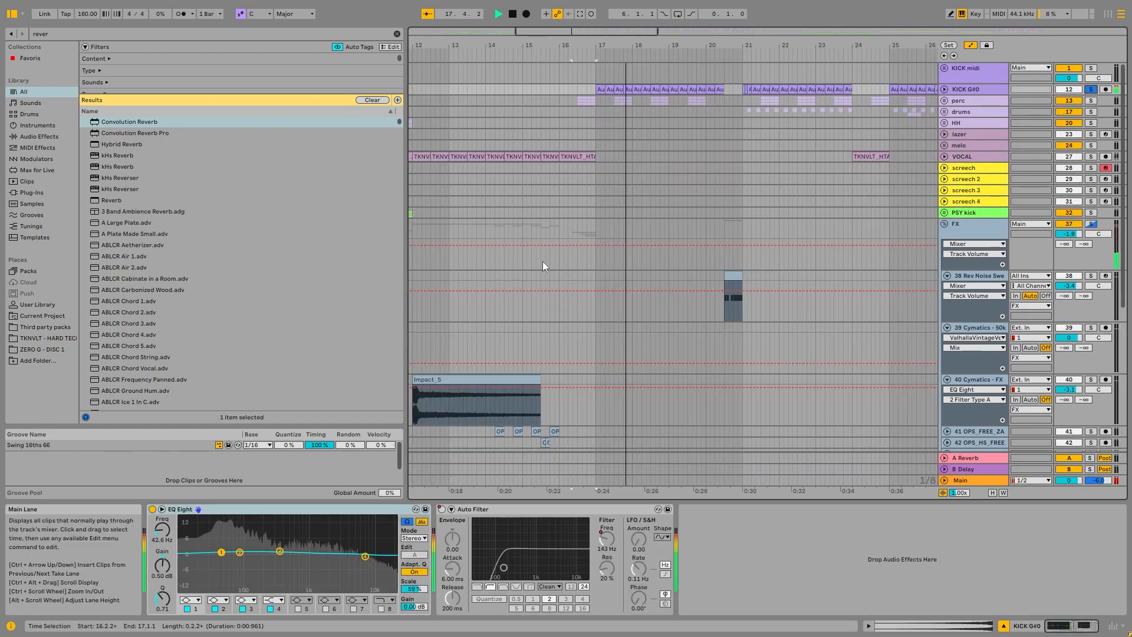
{"action": "key", "text": "space"}
Step: Unfold and solo the OPS_FREE_ZAAGKICK track and play its kick clips from bar 14
{"action": "scroll", "coordinate": [531, 254], "scroll_direction": "down", "scroll_amount": 4}
{"action": "left_click", "coordinate": [499, 219]}
{"action": "key", "text": "u"}
{"action": "scroll", "coordinate": [496, 239], "scroll_direction": "up", "scroll_amount": 5}
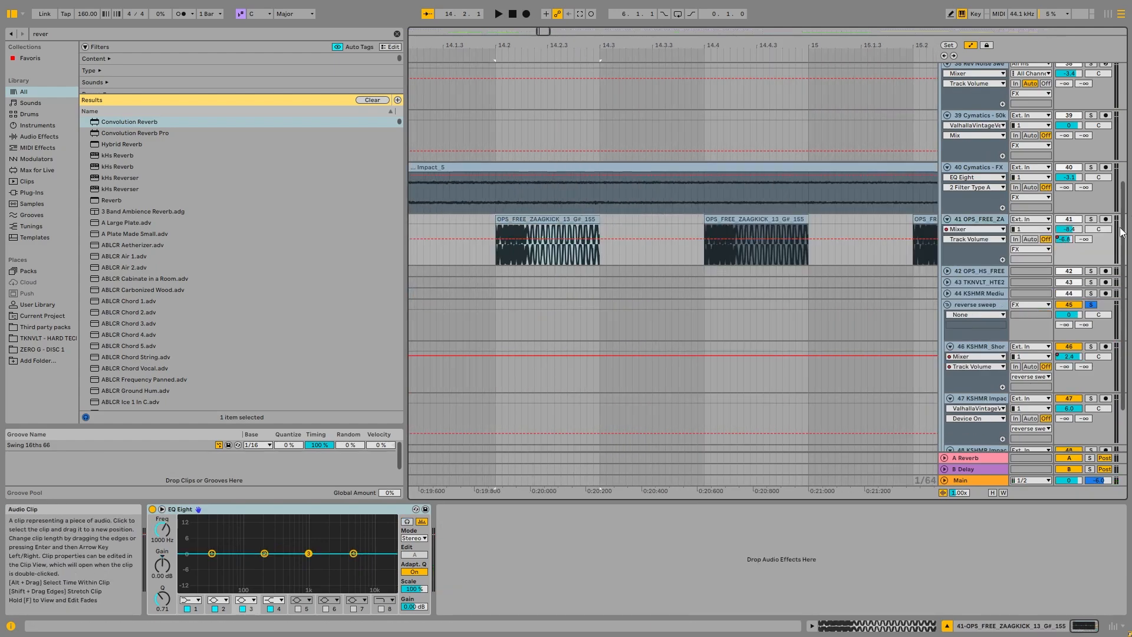
{"action": "left_click", "coordinate": [1091, 218]}
{"action": "key", "text": "space"}
{"action": "scroll", "coordinate": [525, 203], "scroll_direction": "down", "scroll_amount": 5}
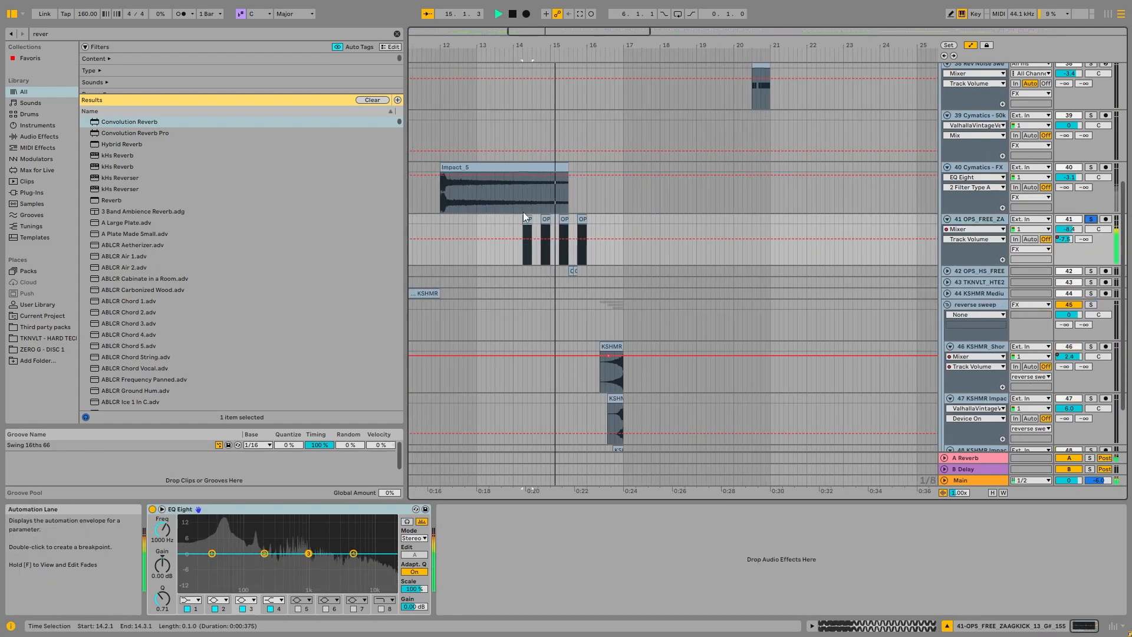
{"action": "key", "text": "space"}
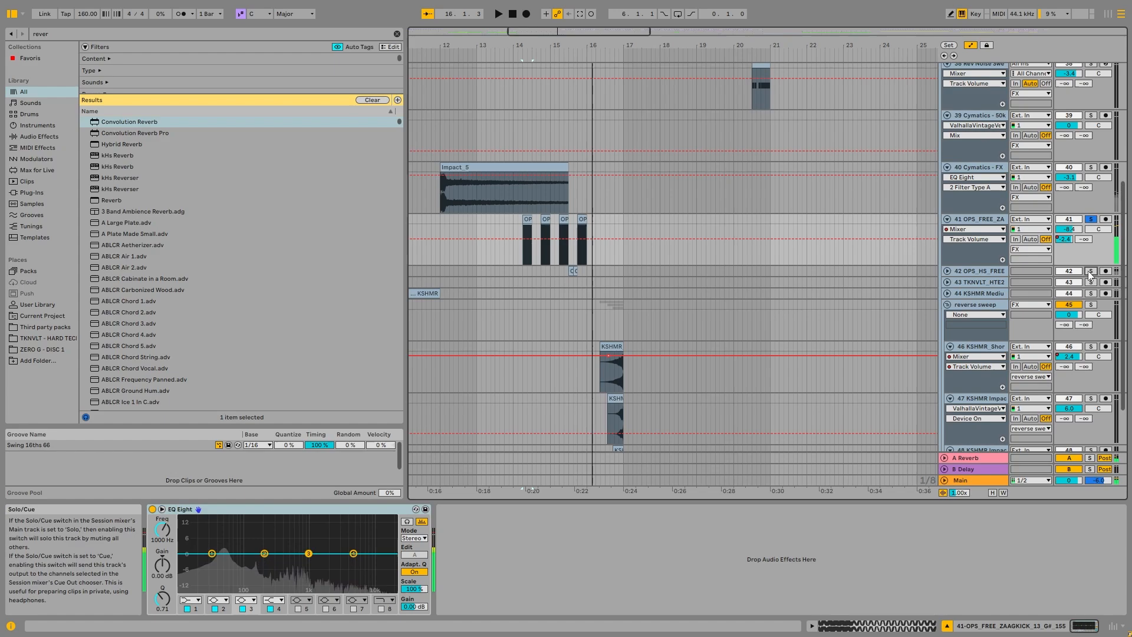
Step: Solo the OPS_HS_FREE_2 kick track too and play its clip in bar 15
{"action": "left_click", "coordinate": [1091, 271], "text": "ctrl"}
{"action": "left_click", "coordinate": [571, 271]}
{"action": "key", "text": "space"}
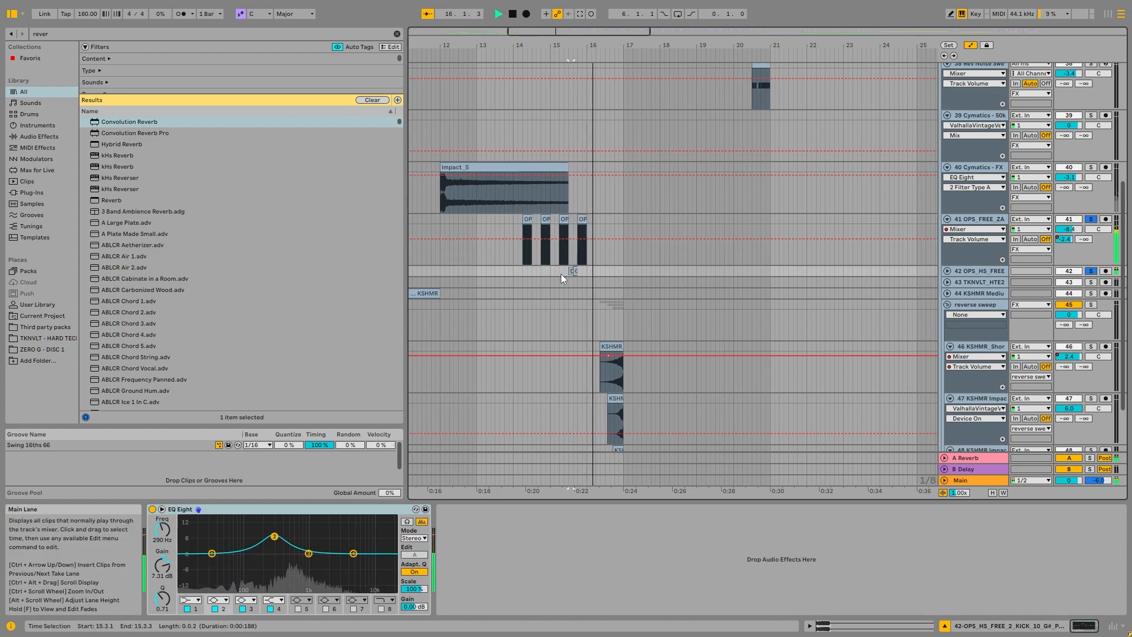
Step: Stop playback and fold the OPS_FREE_ZAAGKICK and OPS_HS_FREE_2 kick tracks
{"action": "key", "text": "space"}
{"action": "scroll", "coordinate": [561, 274], "scroll_direction": "down", "scroll_amount": 5}
{"action": "left_click", "coordinate": [947, 271]}
{"action": "left_click", "coordinate": [948, 219]}
{"action": "scroll", "coordinate": [498, 237], "scroll_direction": "up", "scroll_amount": 5}
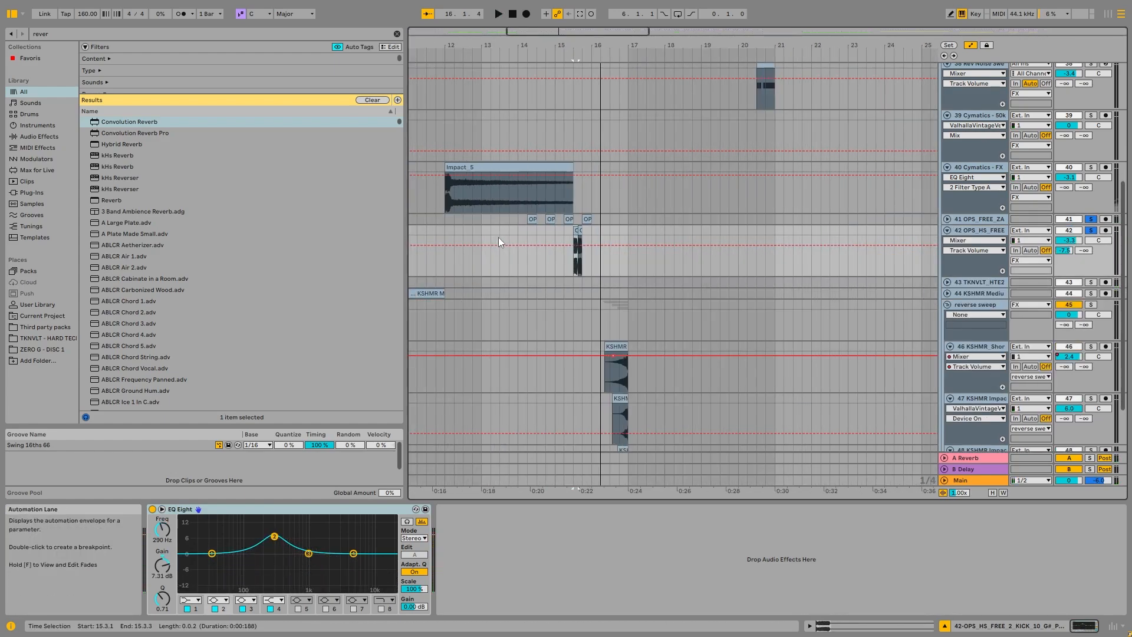
{"action": "left_click", "coordinate": [948, 231]}
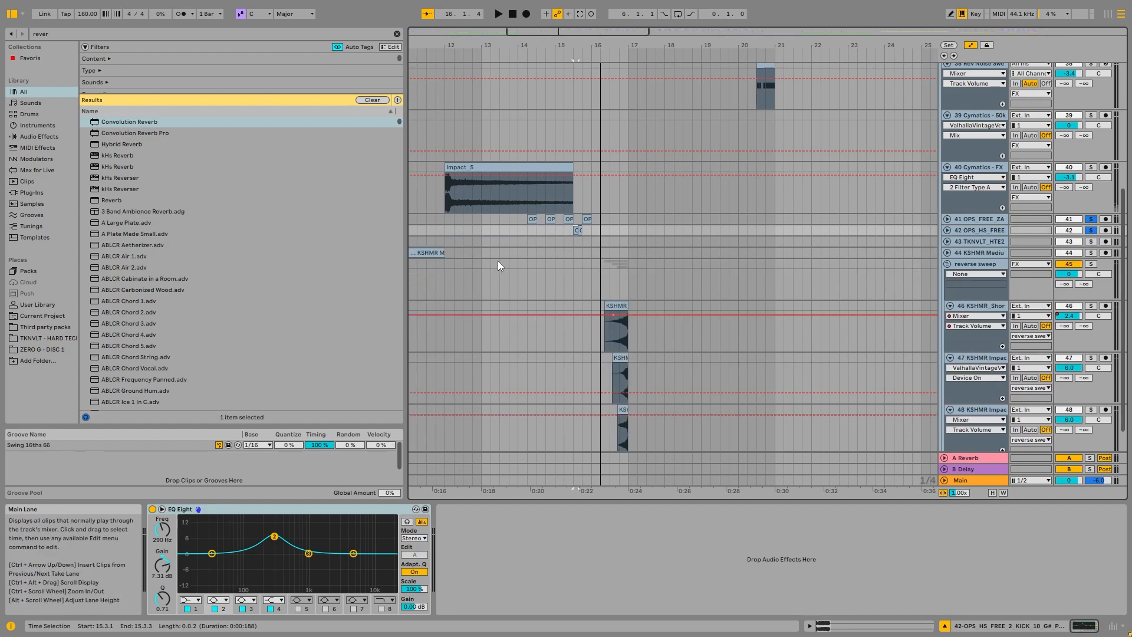
Step: Unfold and solo the KSHMR Medium Sweep track and play its clip from bar 10
{"action": "scroll", "coordinate": [469, 256], "scroll_direction": "down", "scroll_amount": 5}
{"action": "left_click", "coordinate": [480, 254]}
{"action": "left_click", "coordinate": [1090, 253]}
{"action": "left_click", "coordinate": [948, 253]}
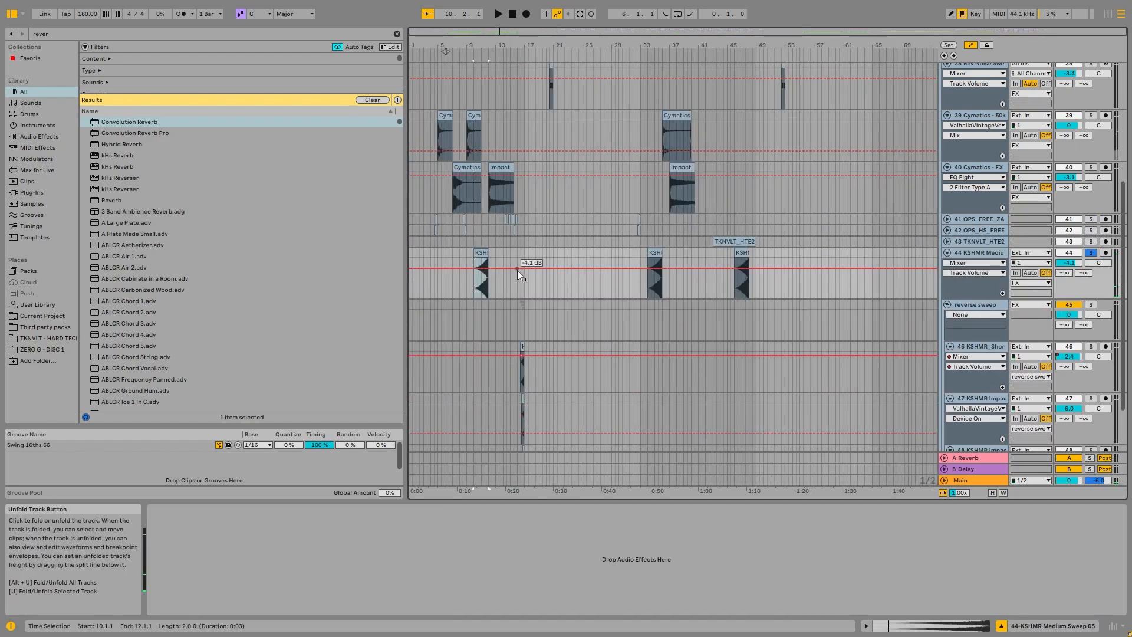
{"action": "key", "text": "space"}
{"action": "scroll", "coordinate": [665, 253], "scroll_direction": "up", "scroll_amount": 8}
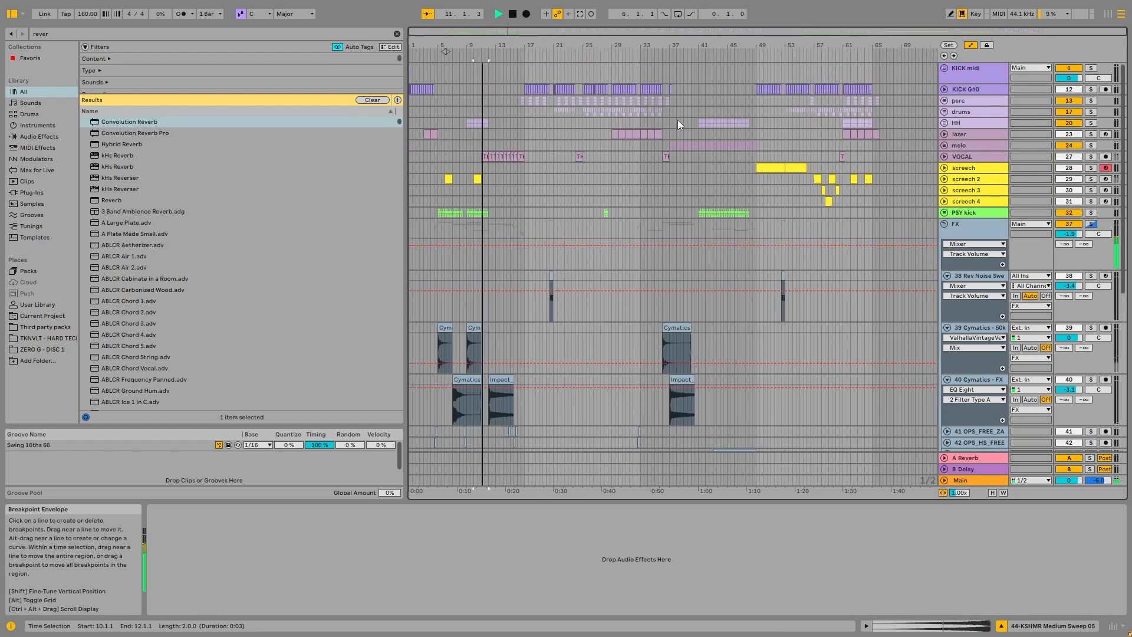
{"action": "key", "text": "space"}
Step: Mark bar 12 at the end of the HH clip and examine how the KSHMR Medium Sweep clips line up with the arrangement's transitions
{"action": "key", "text": "z"}
{"action": "key", "text": "x"}
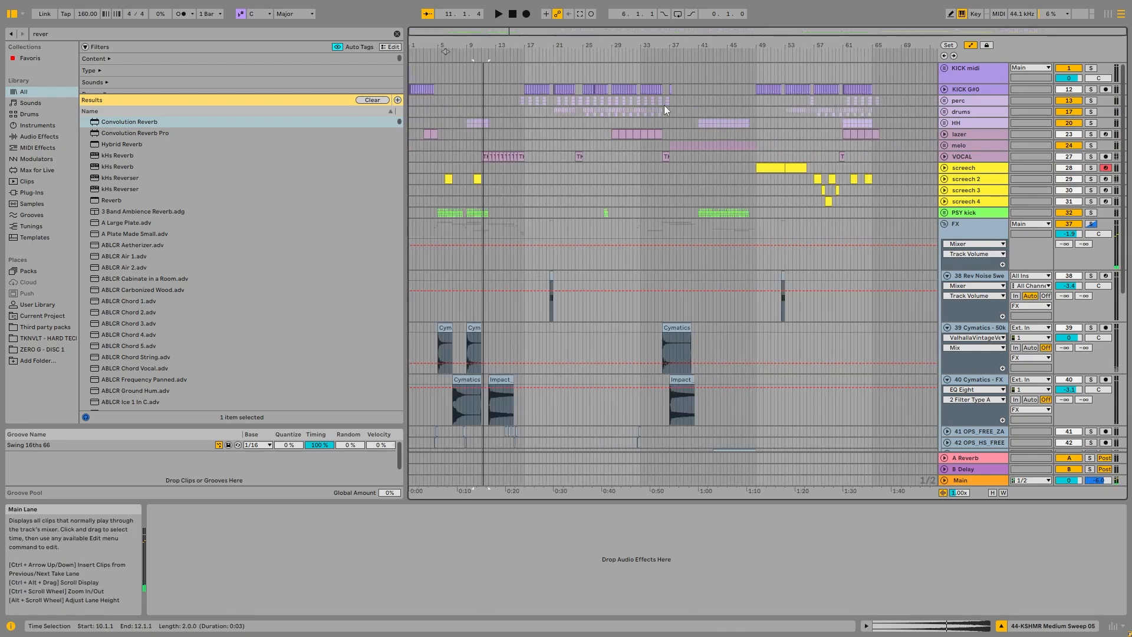
{"action": "scroll", "coordinate": [504, 124], "scroll_direction": "up", "scroll_amount": 3}
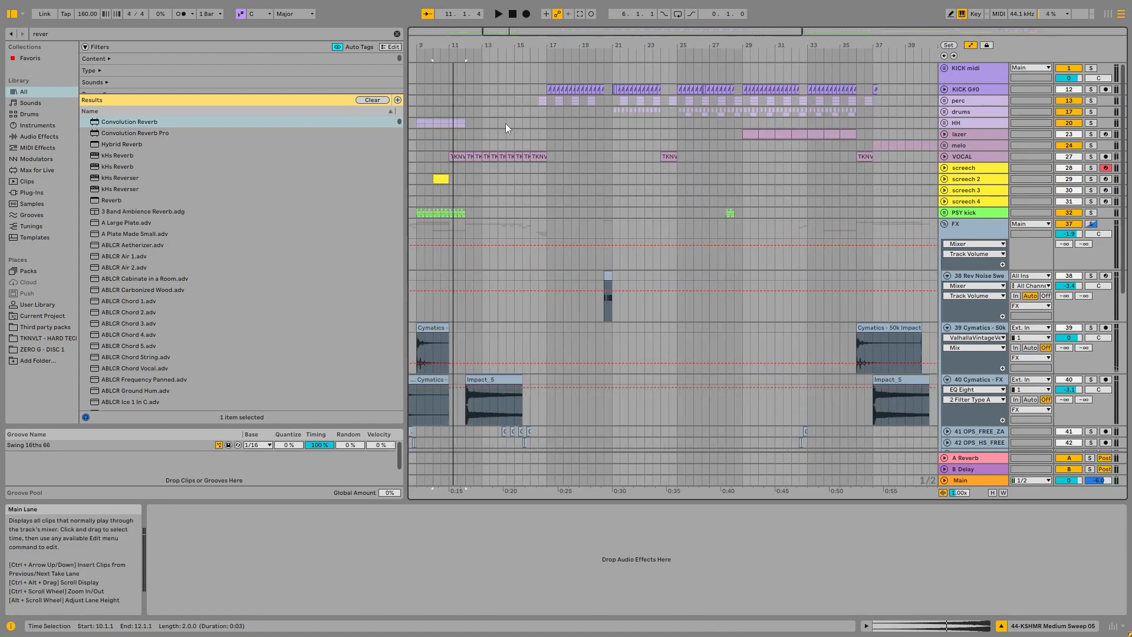
{"action": "left_click", "coordinate": [466, 121]}
{"action": "scroll", "coordinate": [457, 217], "scroll_direction": "down", "scroll_amount": 5}
{"action": "scroll", "coordinate": [468, 264], "scroll_direction": "down", "scroll_amount": 3}
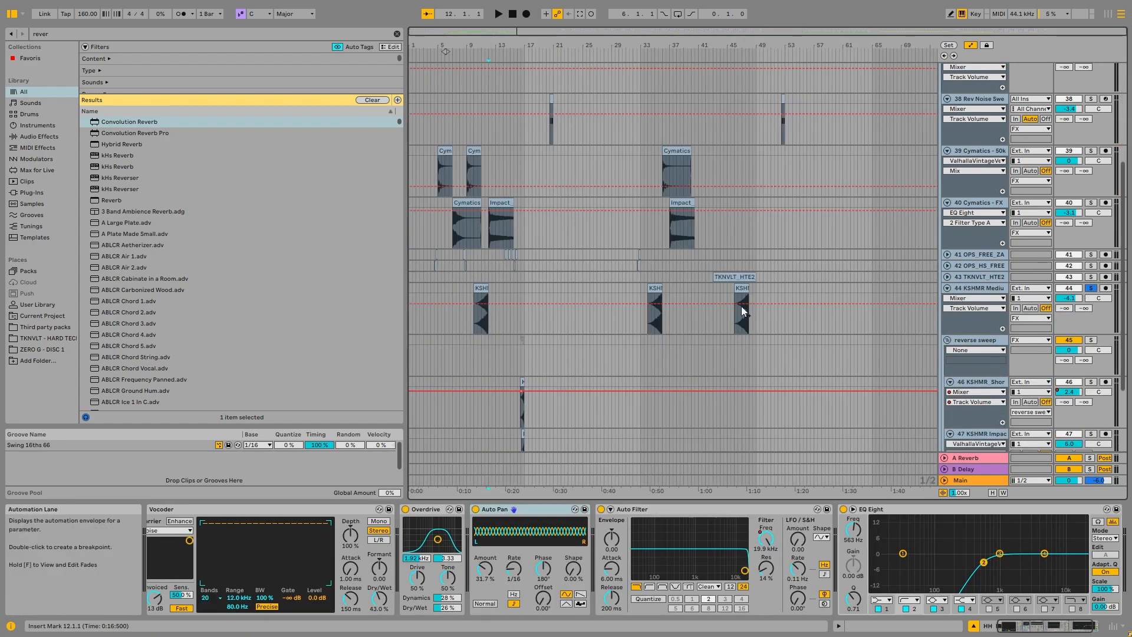
{"action": "scroll", "coordinate": [745, 278], "scroll_direction": "up", "scroll_amount": 5}
{"action": "scroll", "coordinate": [742, 224], "scroll_direction": "down", "scroll_amount": 3}
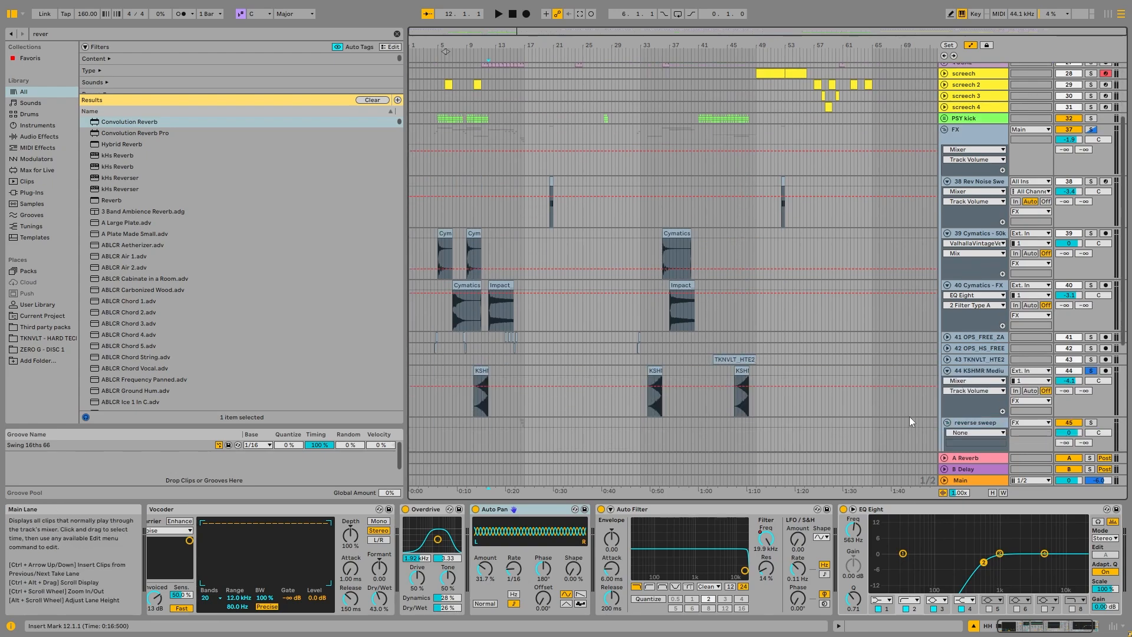
Step: Fold the unfolded tracks inside the FX group, clear the solos and collapse the FX group
{"action": "left_click", "coordinate": [947, 371]}
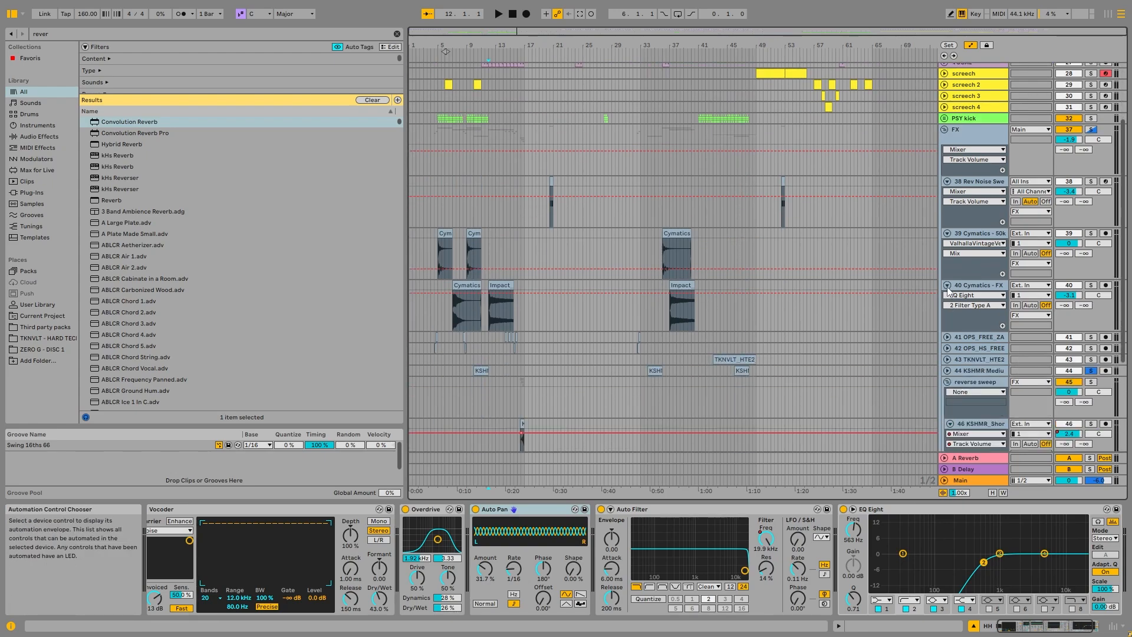
{"action": "left_click", "coordinate": [947, 286]}
{"action": "left_click", "coordinate": [948, 341]}
{"action": "left_click", "coordinate": [1097, 224]}
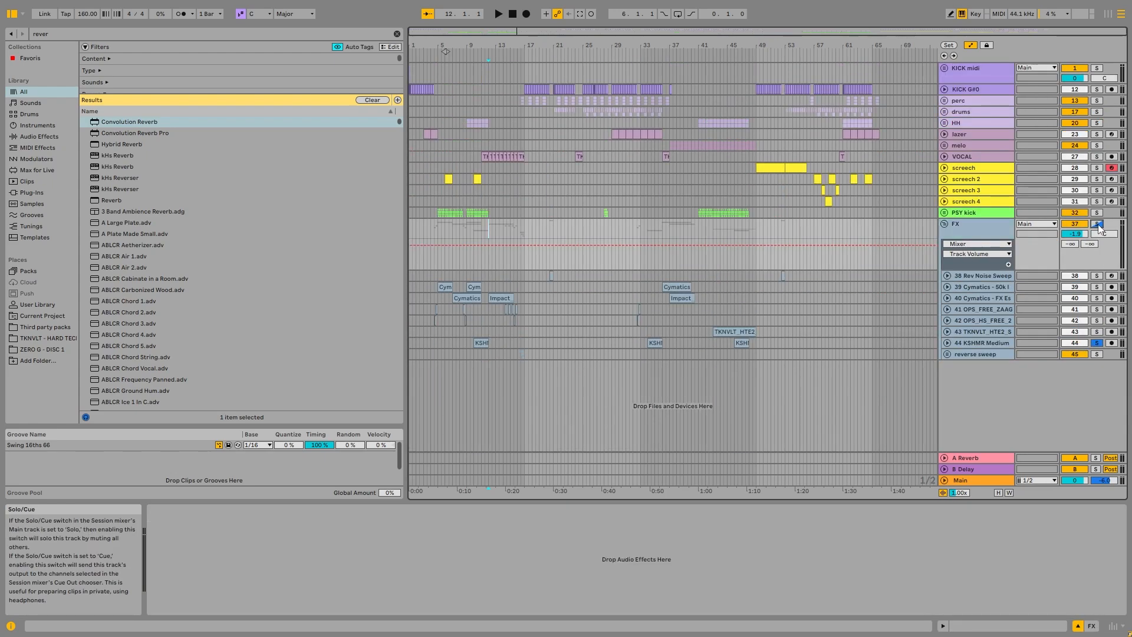
{"action": "left_click", "coordinate": [1097, 224]}
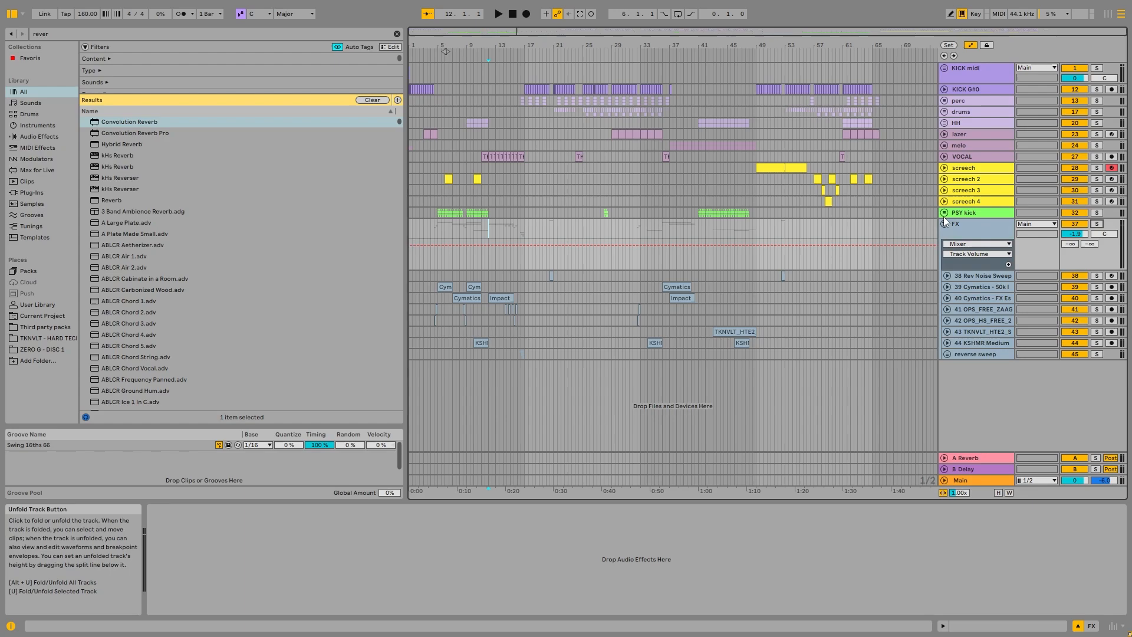
{"action": "left_click", "coordinate": [944, 224]}
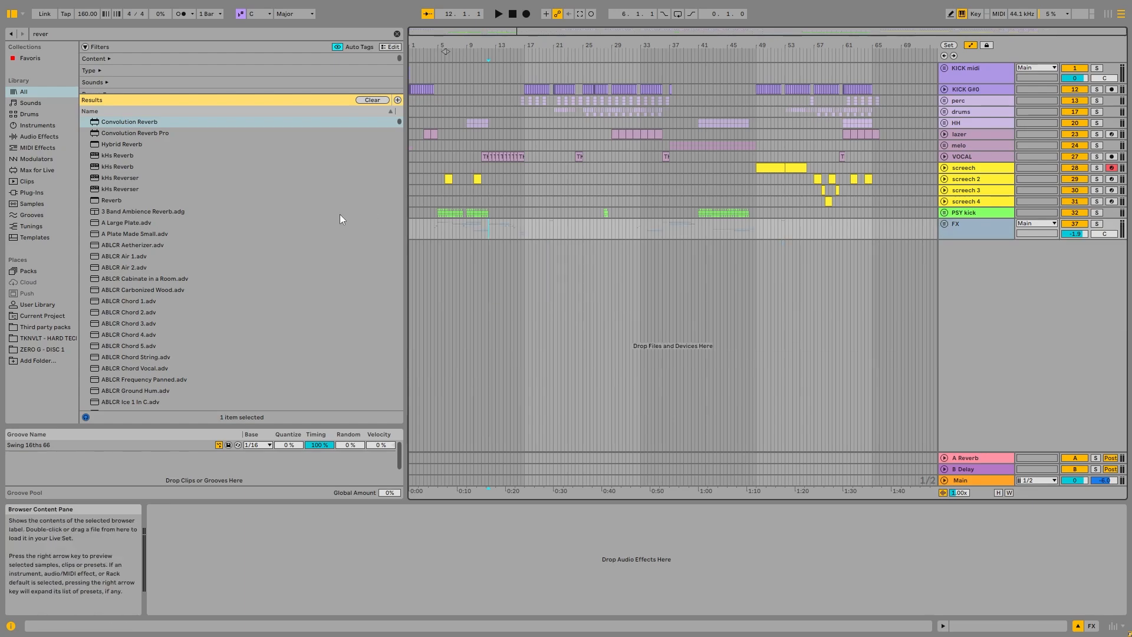